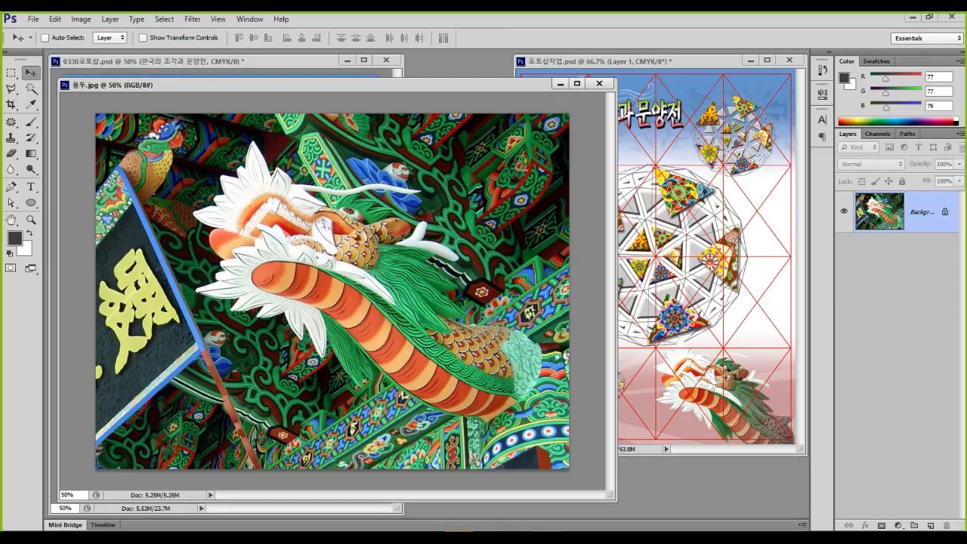
# Zoom around the 용두.jpg dragon photo and bring up the Magic Wand/Quick Selection tool choices
pyautogui.moveTo(481, 426)
pyautogui.mouseDown()
pyautogui.moveTo(438, 415)
pyautogui.moveTo(325, 348)
pyautogui.moveTo(174, 291)
pyautogui.moveTo(207, 160)
pyautogui.moveTo(350, 176)
pyautogui.moveTo(320, 200)
pyautogui.moveTo(435, 225)
pyautogui.moveTo(459, 258)
pyautogui.moveTo(476, 320)
pyautogui.moveTo(562, 374)
pyautogui.moveTo(482, 423)
pyautogui.mouseUp()
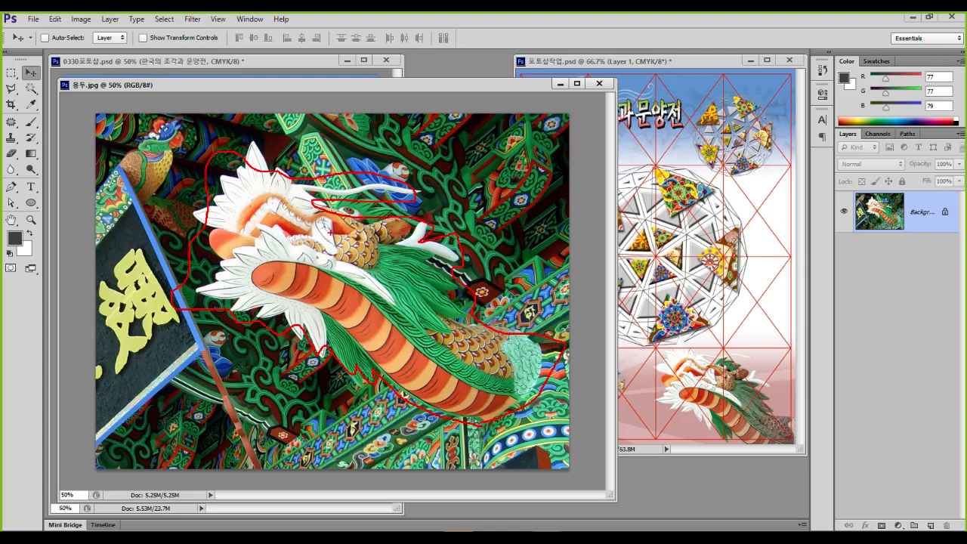
pyautogui.moveTo(481, 230)
pyautogui.mouseDown()
pyautogui.moveTo(465, 266)
pyautogui.moveTo(193, 369)
pyautogui.moveTo(264, 130)
pyautogui.moveTo(533, 298)
pyautogui.mouseUp()
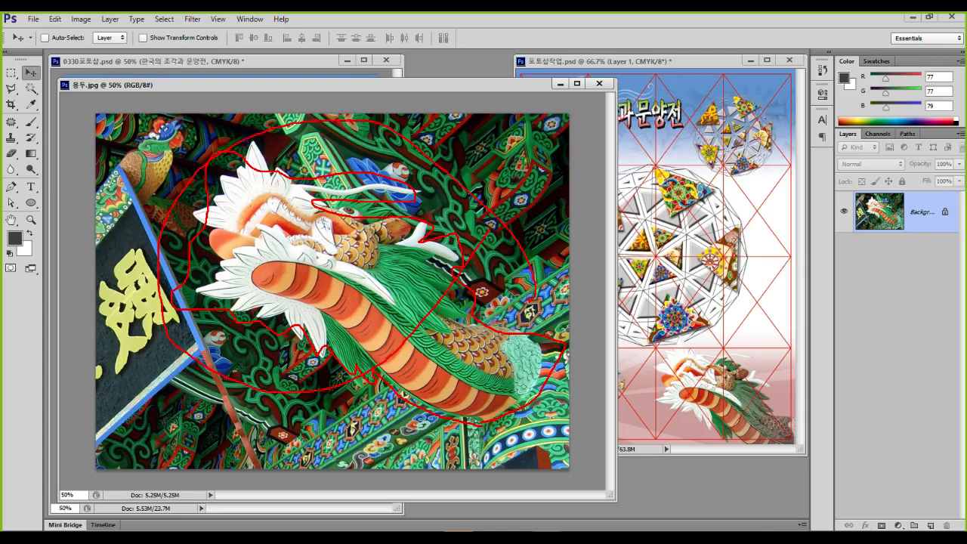
pyautogui.press('Escape')
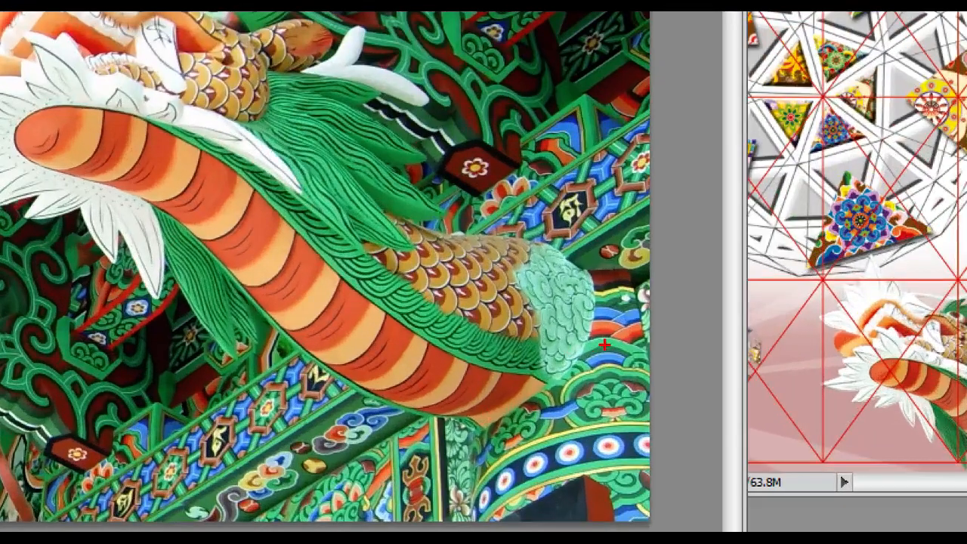
pyautogui.moveTo(547, 380)
pyautogui.mouseDown()
pyautogui.moveTo(436, 415)
pyautogui.moveTo(651, 366)
pyautogui.moveTo(640, 377)
pyautogui.mouseUp()
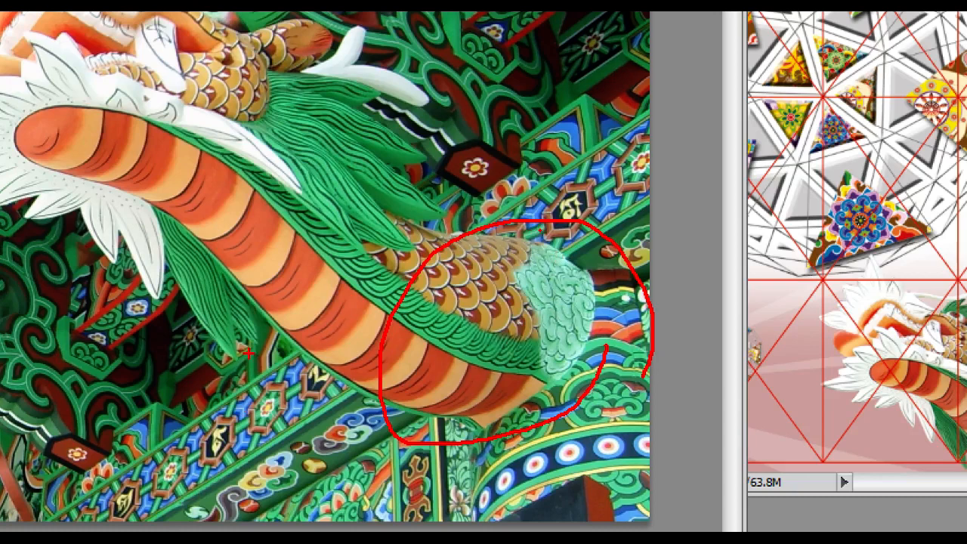
pyautogui.moveTo(614, 237)
pyautogui.mouseDown()
pyautogui.moveTo(330, 447)
pyautogui.moveTo(201, 519)
pyautogui.mouseUp()
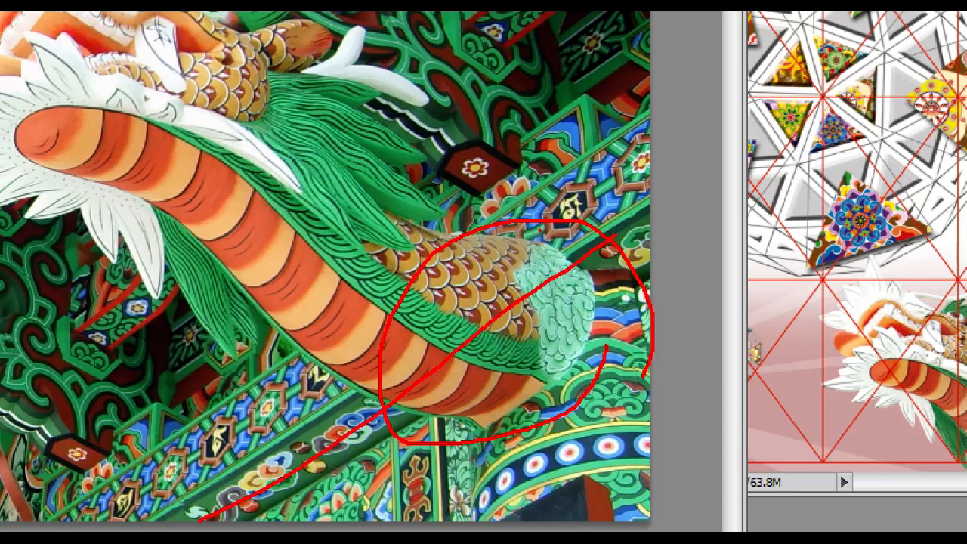
pyautogui.moveTo(606, 305)
pyautogui.mouseDown()
pyautogui.moveTo(604, 361)
pyautogui.moveTo(526, 456)
pyautogui.moveTo(447, 444)
pyautogui.moveTo(451, 357)
pyautogui.moveTo(518, 270)
pyautogui.moveTo(614, 236)
pyautogui.moveTo(609, 332)
pyautogui.mouseUp()
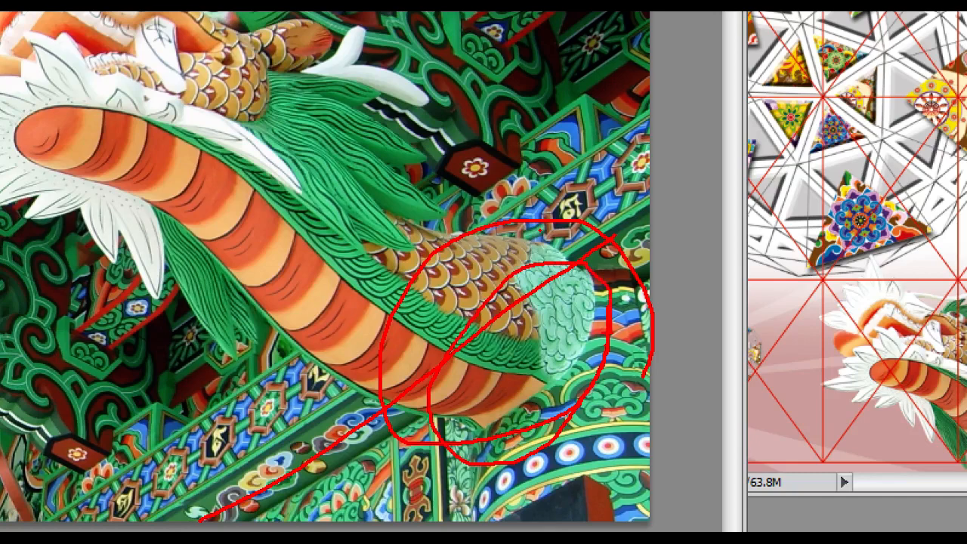
pyautogui.press('Escape')
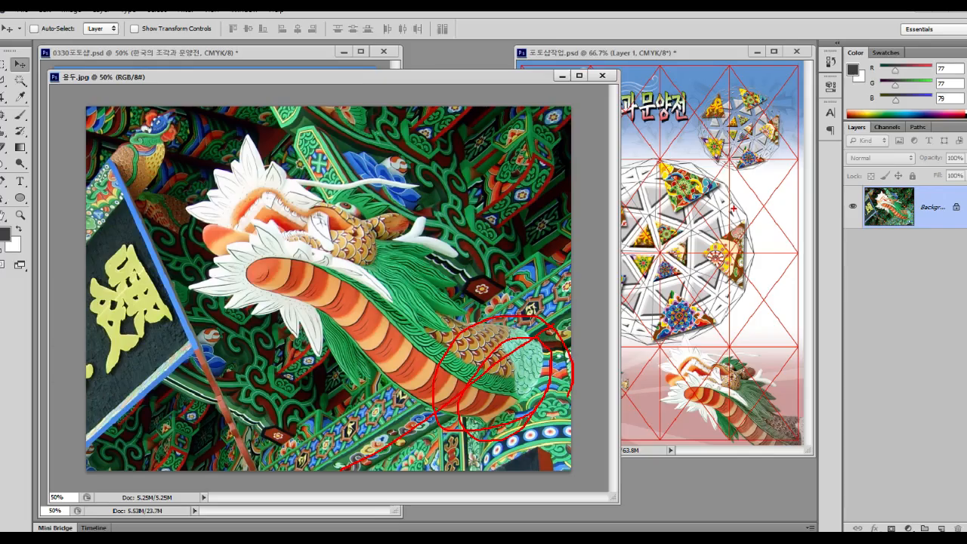
pyautogui.scroll(7, 373, 300)
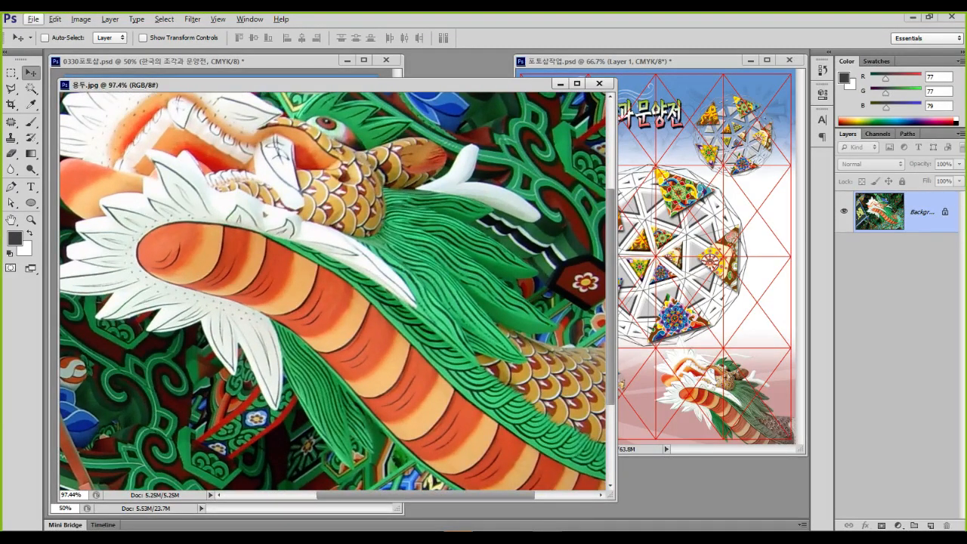
pyautogui.scroll(1, 374, 300)
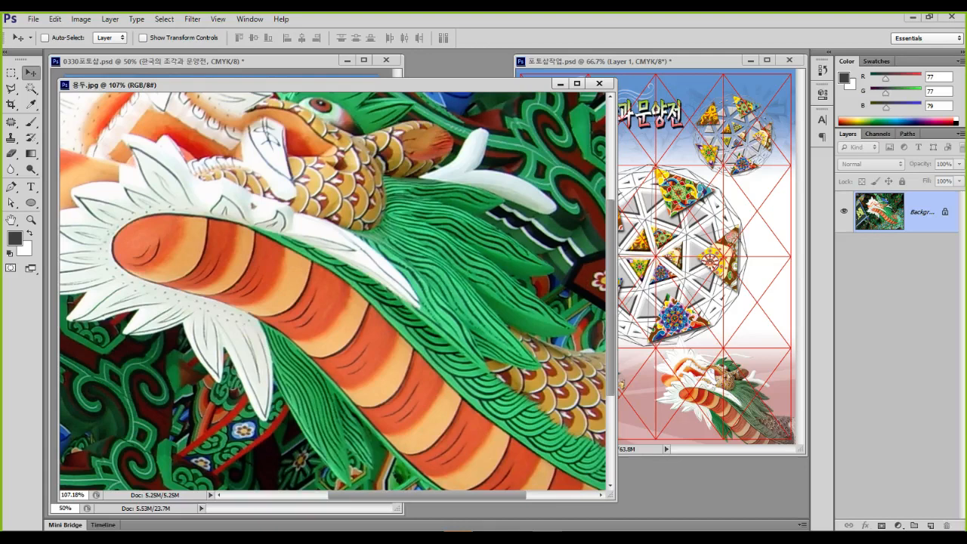
pyautogui.scroll(-5, 373, 300)
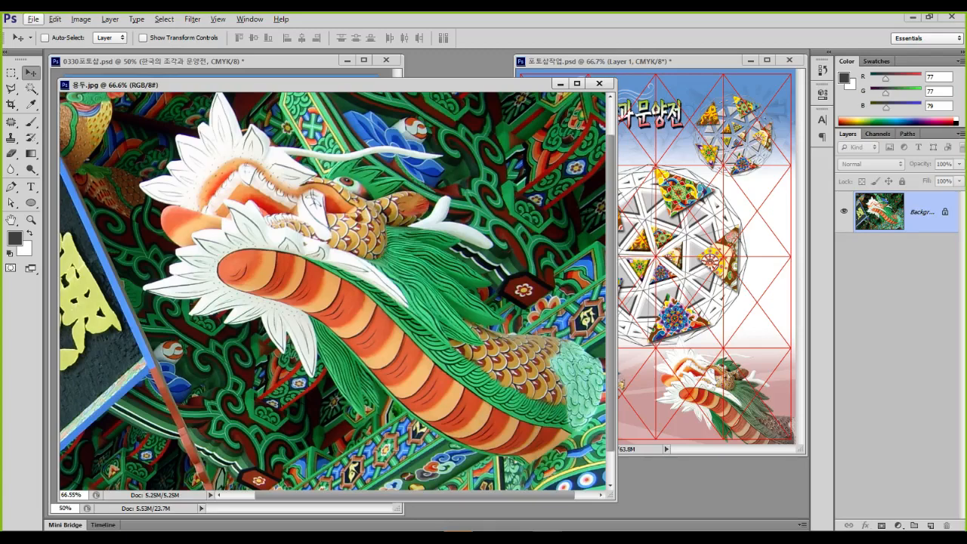
pyautogui.click(31, 89)
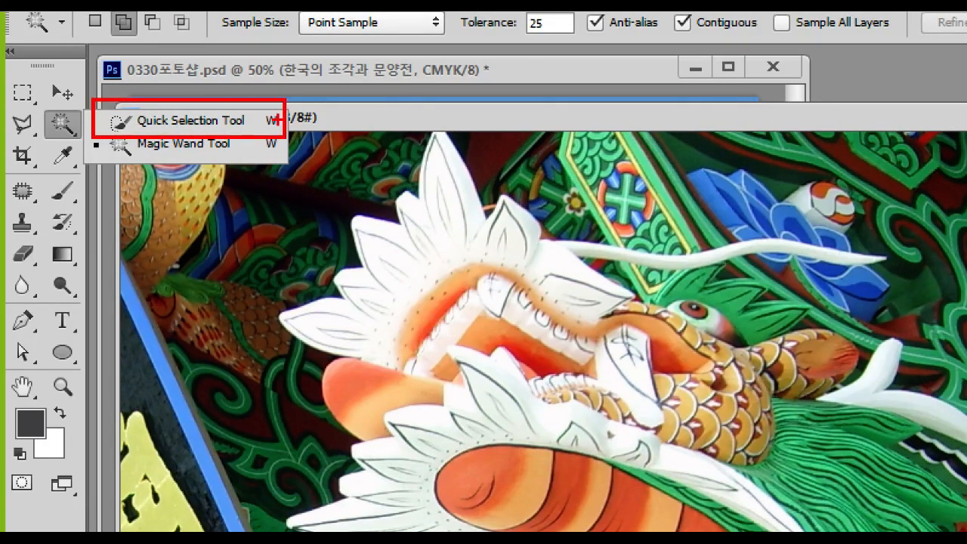
# With Quick Selection, brush over the dragon's body, beard, horn, snout and brown scales to select them
pyautogui.press('Escape')
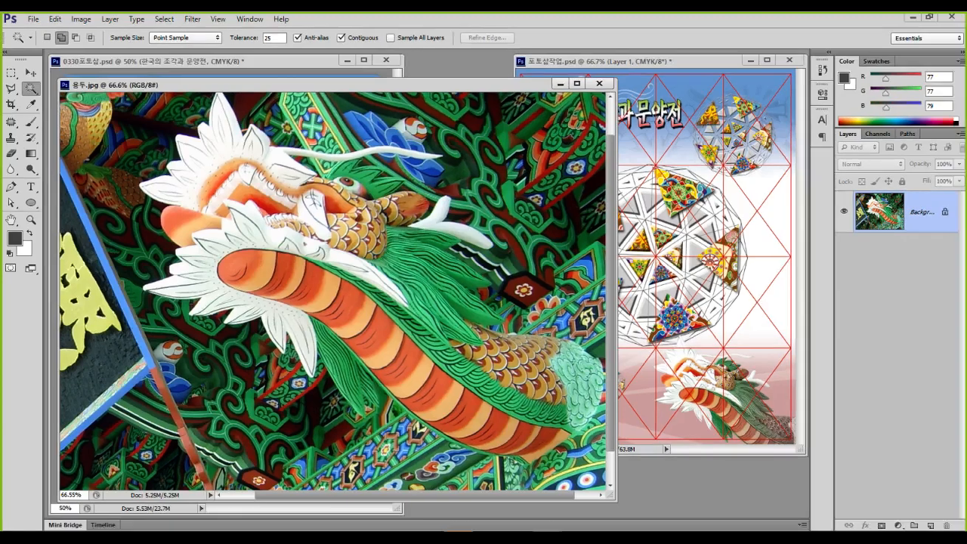
pyautogui.click(31, 89)
pyautogui.click(89, 86)
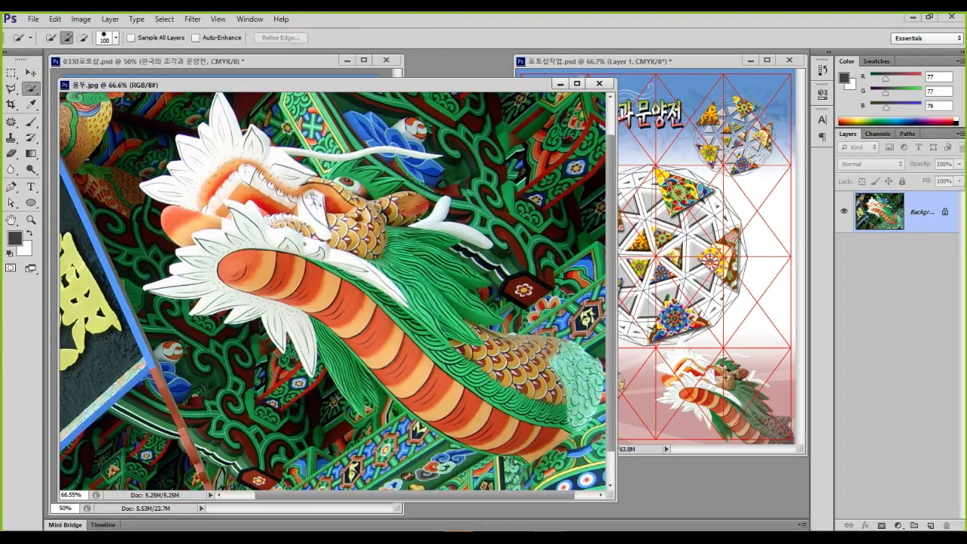
pyautogui.moveTo(453, 370)
pyautogui.mouseDown()
pyautogui.moveTo(396, 351)
pyautogui.moveTo(382, 300)
pyautogui.moveTo(241, 198)
pyautogui.moveTo(198, 181)
pyautogui.moveTo(187, 221)
pyautogui.moveTo(200, 261)
pyautogui.moveTo(291, 329)
pyautogui.mouseUp()
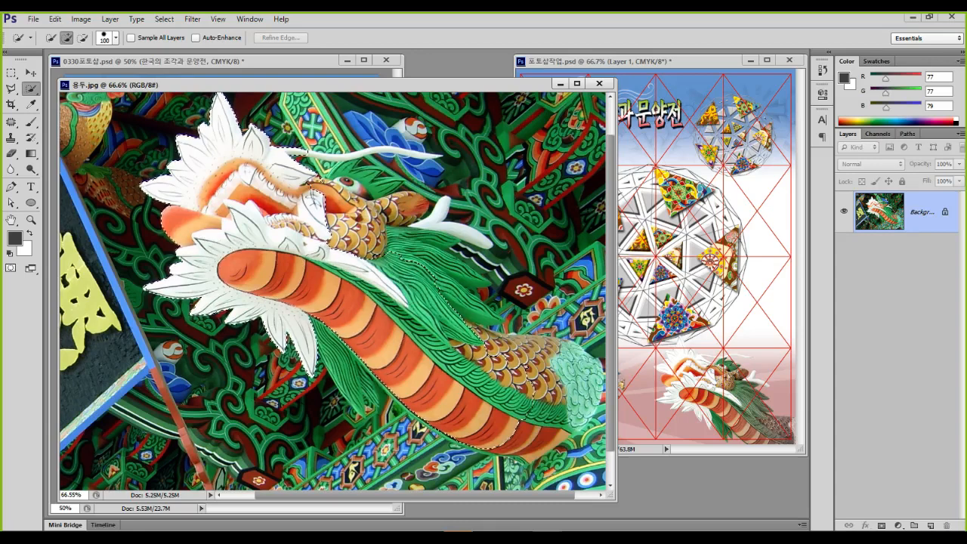
pyautogui.moveTo(467, 317)
pyautogui.mouseDown()
pyautogui.moveTo(434, 253)
pyautogui.moveTo(358, 232)
pyautogui.moveTo(404, 205)
pyautogui.mouseUp()
pyautogui.moveTo(524, 366)
pyautogui.mouseDown()
pyautogui.moveTo(559, 397)
pyautogui.moveTo(538, 438)
pyautogui.mouseUp()
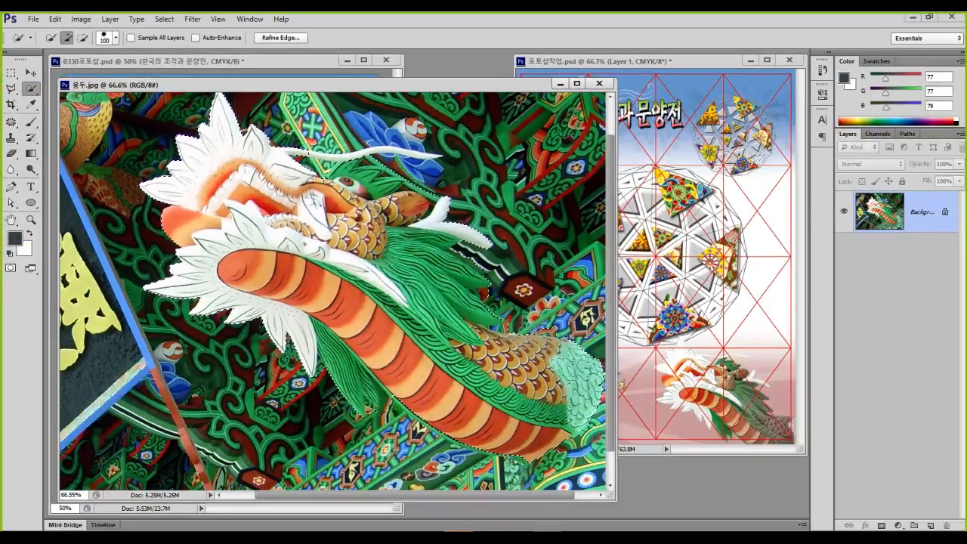
pyautogui.scroll(8, 414, 185)
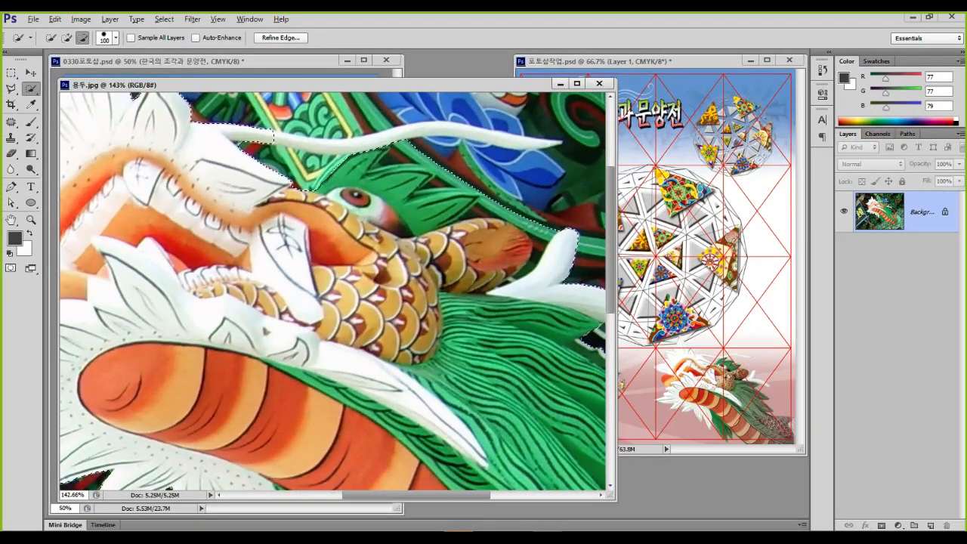
pyautogui.scroll(1, 322, 175)
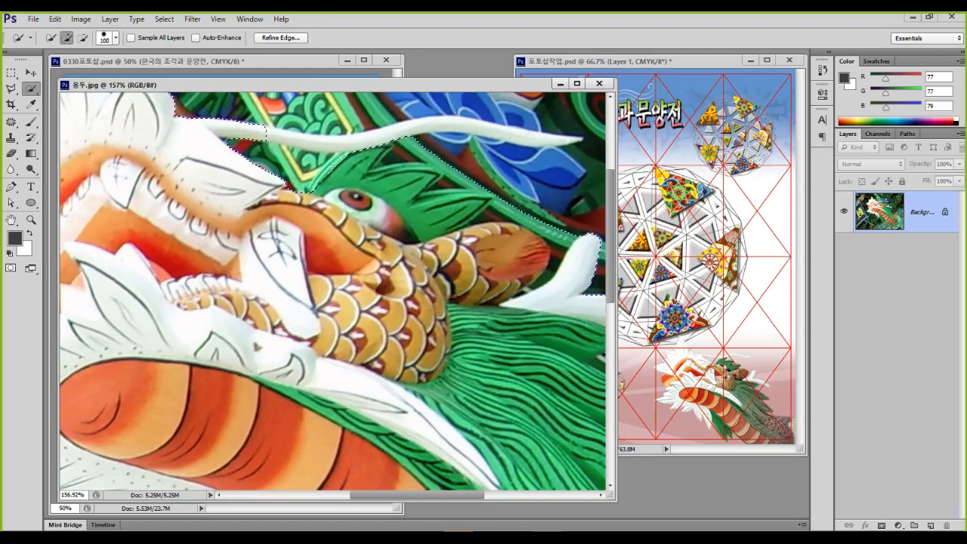
pyautogui.moveTo(322, 174); pyautogui.dragTo(278, 253)
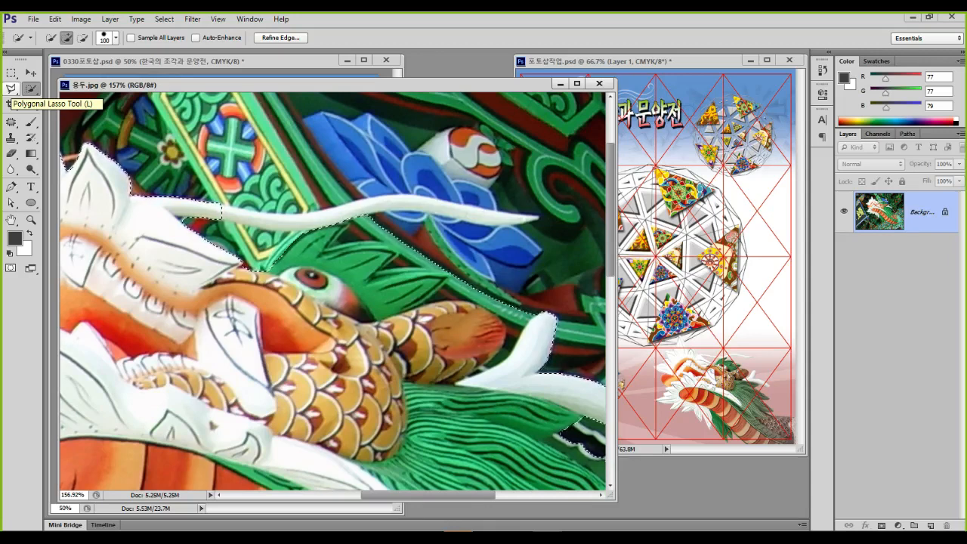
# Switch to the Lasso Tool and cut a piece out of the selection near the head
pyautogui.click(11, 88)
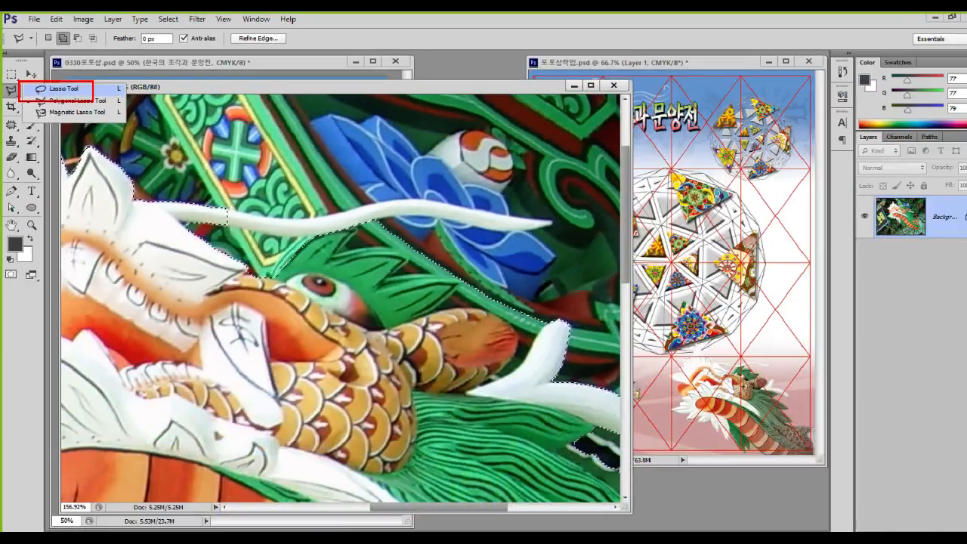
pyautogui.click(121, 112)
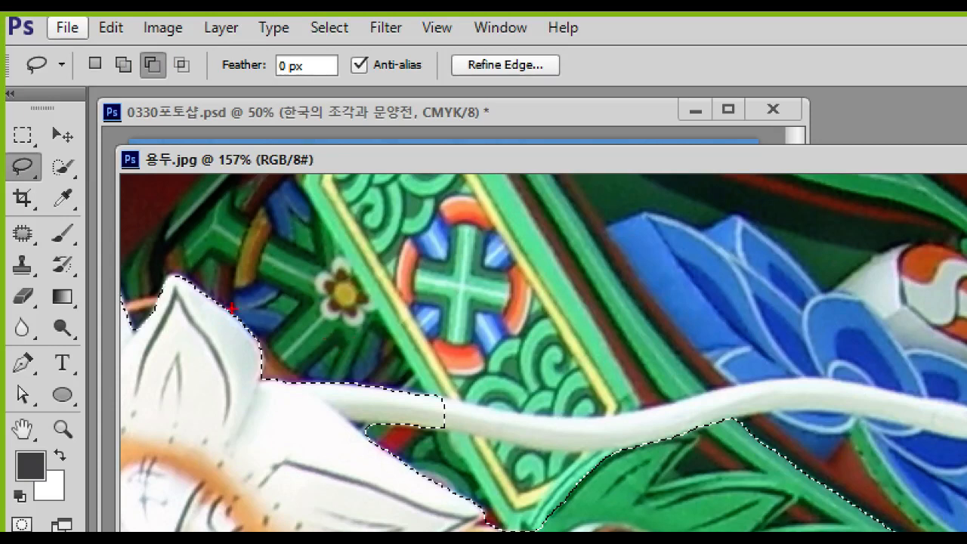
pyautogui.moveTo(134, 47); pyautogui.dragTo(174, 85)
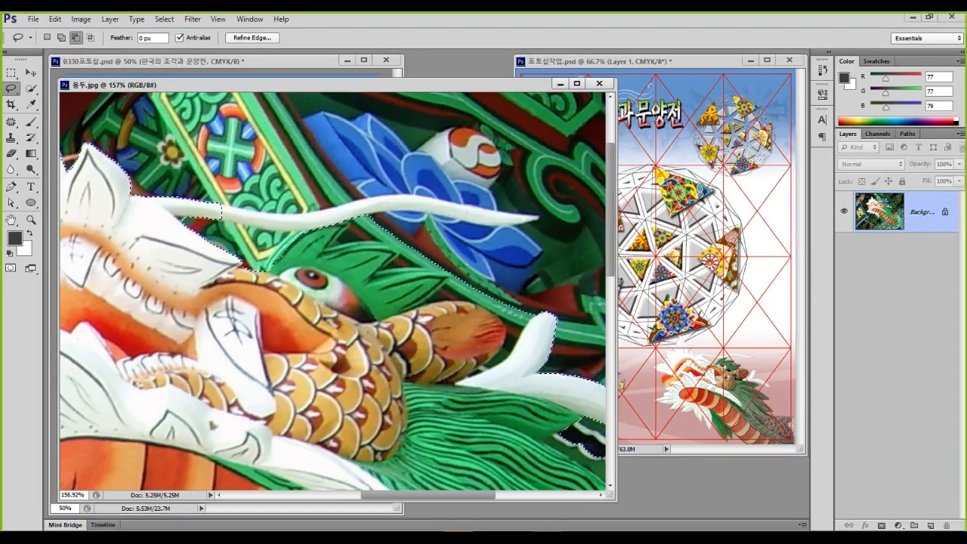
pyautogui.moveTo(222, 243)
pyautogui.mouseDown()
pyautogui.moveTo(195, 285)
pyautogui.moveTo(226, 260)
pyautogui.mouseUp()
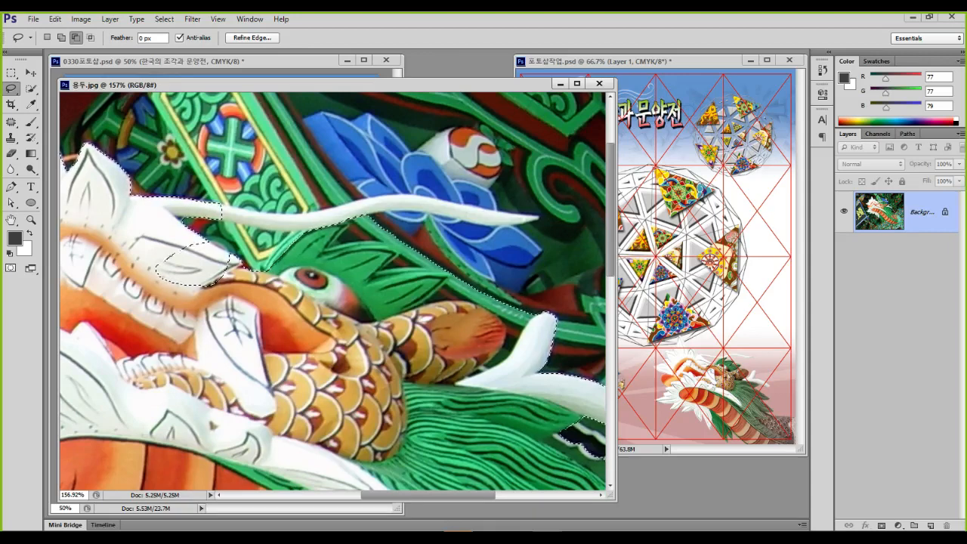
# In Add to selection mode, lasso extra areas around the white whisker into the selection
pyautogui.click(61, 38)
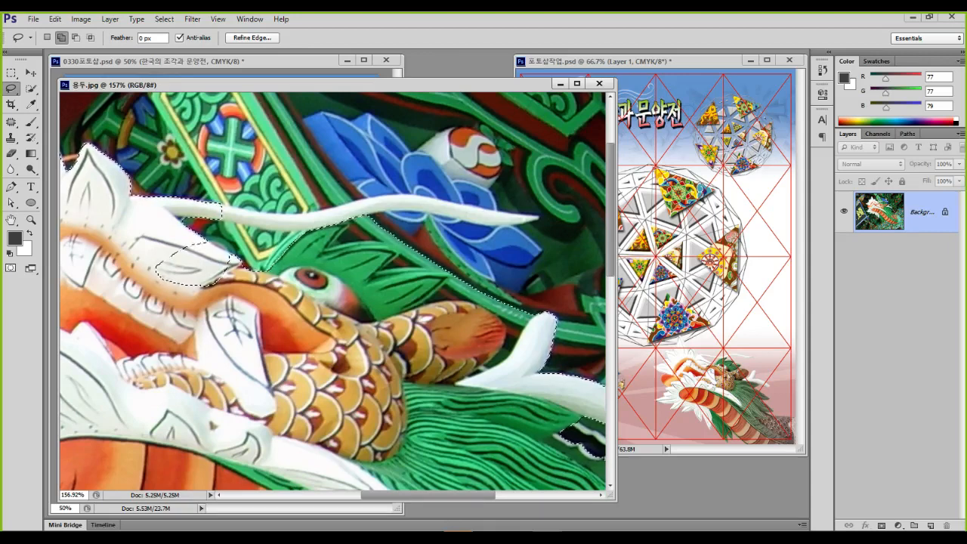
pyautogui.moveTo(163, 236)
pyautogui.mouseDown()
pyautogui.moveTo(181, 183)
pyautogui.moveTo(215, 315)
pyautogui.moveTo(162, 230)
pyautogui.mouseUp()
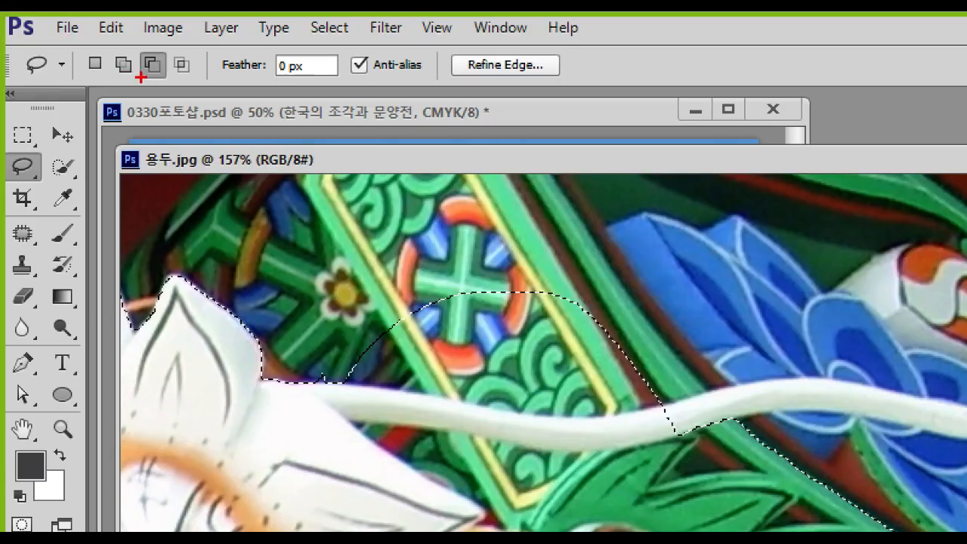
pyautogui.moveTo(171, 68)
pyautogui.mouseDown()
pyautogui.moveTo(140, 85)
pyautogui.moveTo(131, 69)
pyautogui.moveTo(142, 53)
pyautogui.moveTo(160, 54)
pyautogui.moveTo(173, 74)
pyautogui.mouseUp()
pyautogui.moveTo(334, 445)
pyautogui.mouseDown()
pyautogui.moveTo(382, 360)
pyautogui.moveTo(321, 451)
pyautogui.mouseUp()
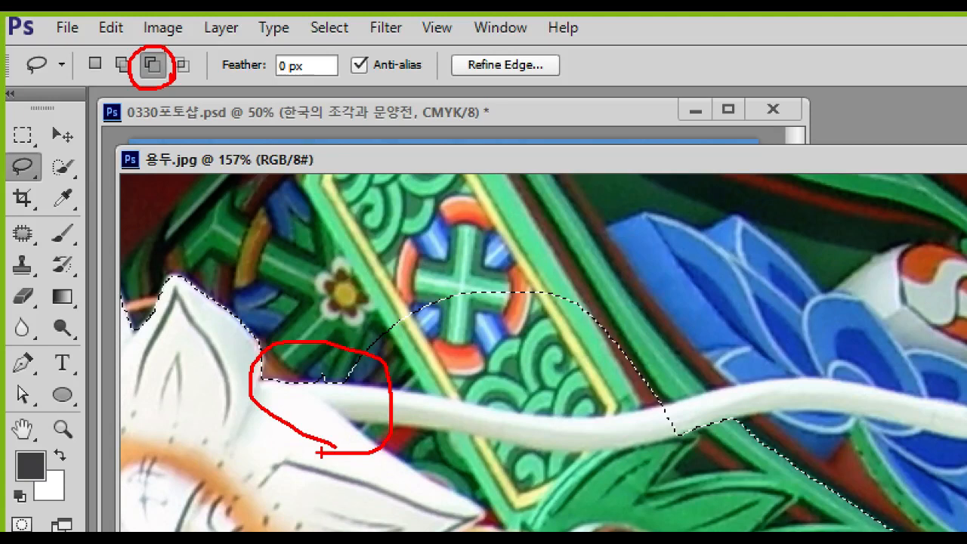
pyautogui.moveTo(190, 73)
pyautogui.mouseDown()
pyautogui.moveTo(149, 98)
pyautogui.moveTo(107, 86)
pyautogui.moveTo(120, 35)
pyautogui.moveTo(177, 41)
pyautogui.moveTo(198, 99)
pyautogui.mouseUp()
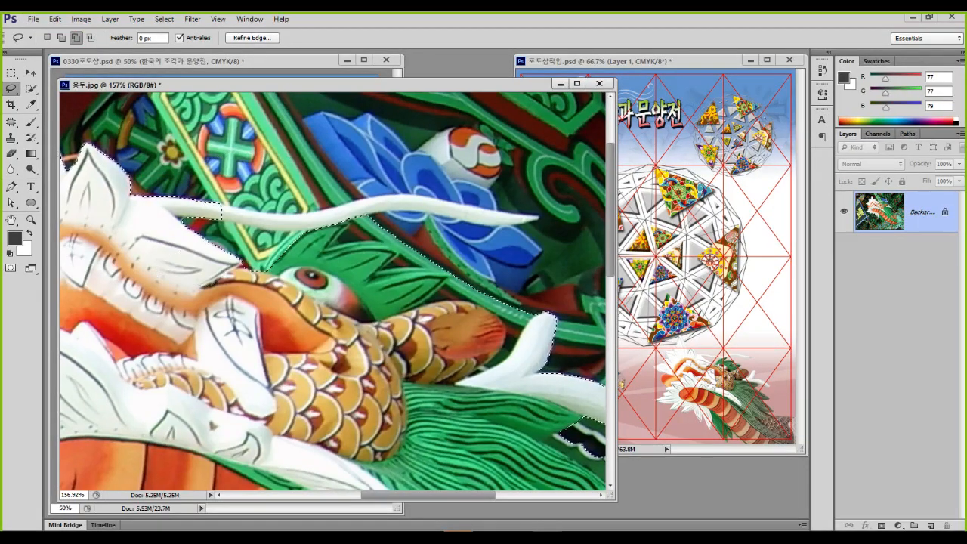
# Add the white whisker's top edge and underside to the dragon selection
pyautogui.scroll(3, 247, 217)
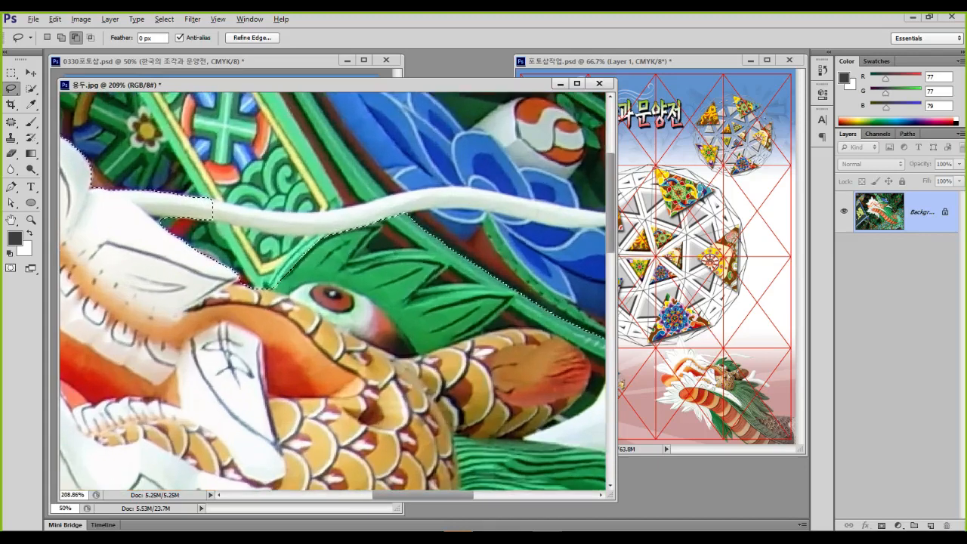
pyautogui.scroll(2, 257, 240)
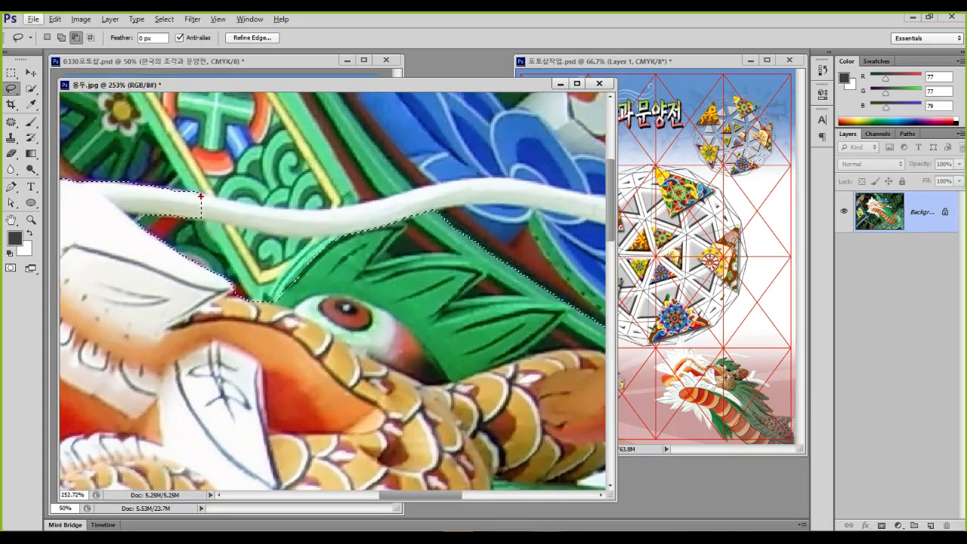
pyautogui.moveTo(201, 193)
pyautogui.mouseDown()
pyautogui.moveTo(344, 206)
pyautogui.moveTo(413, 188)
pyautogui.moveTo(604, 185)
pyautogui.mouseUp()
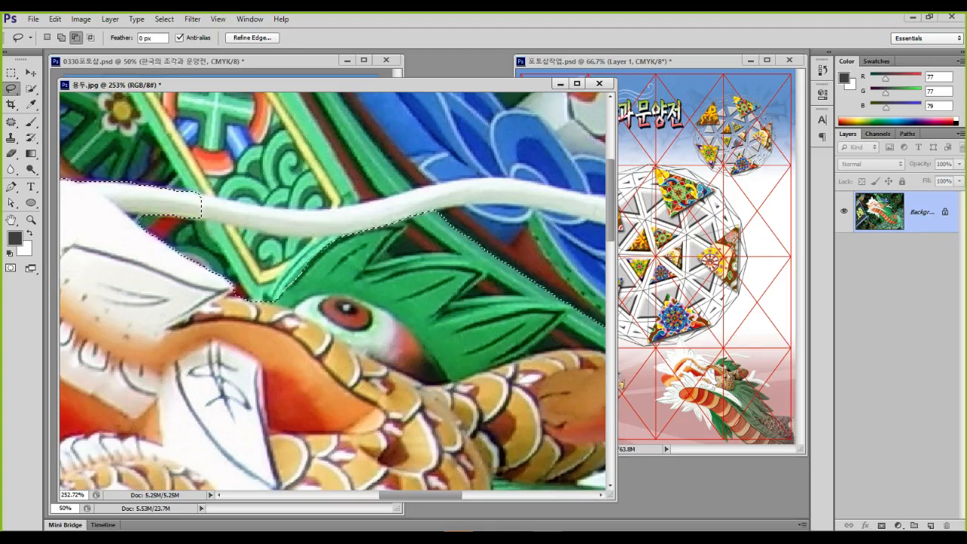
pyautogui.moveTo(202, 193)
pyautogui.mouseDown()
pyautogui.moveTo(308, 211)
pyautogui.moveTo(479, 179)
pyautogui.moveTo(470, 201)
pyautogui.moveTo(402, 219)
pyautogui.mouseUp()
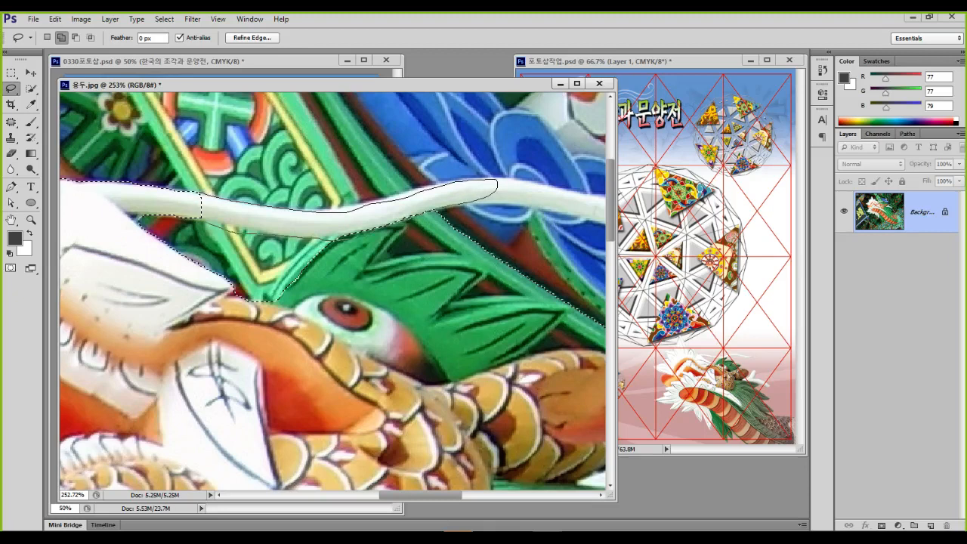
pyautogui.moveTo(195, 206); pyautogui.dragTo(194, 204)
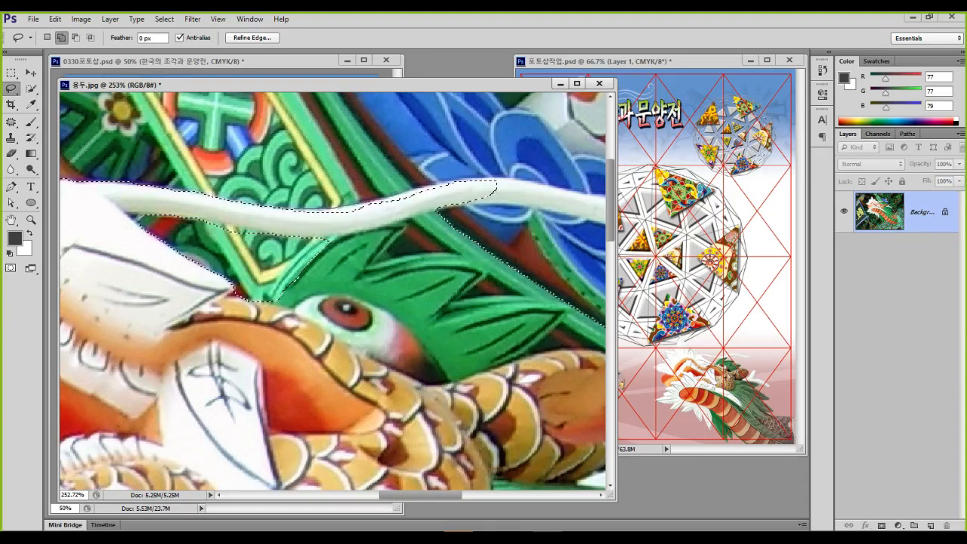
pyautogui.moveTo(472, 194)
pyautogui.mouseDown()
pyautogui.moveTo(326, 226)
pyautogui.moveTo(296, 217)
pyautogui.mouseUp()
# Add the tusk and the green leaf outline to the selection
pyautogui.hscroll(5, 333, 295)
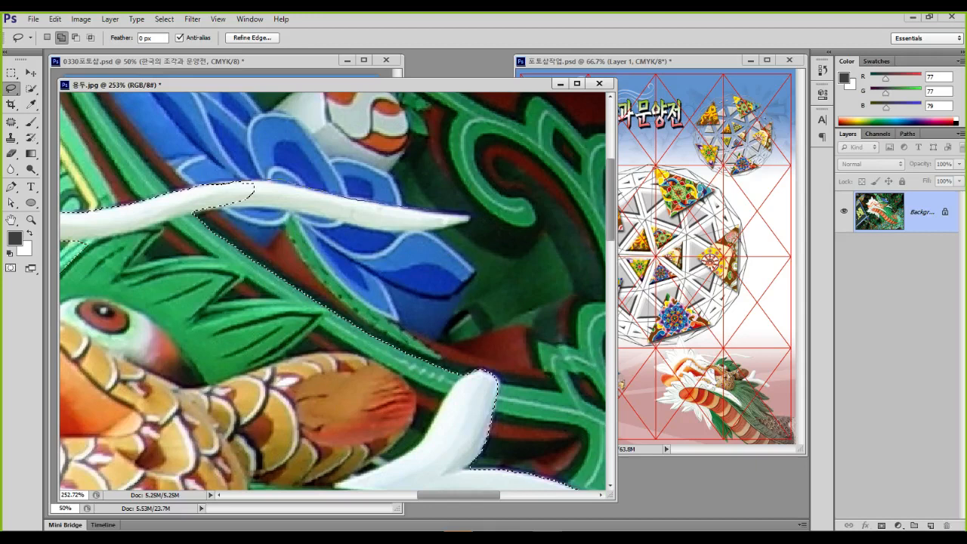
pyautogui.moveTo(468, 218)
pyautogui.mouseDown()
pyautogui.moveTo(389, 230)
pyautogui.moveTo(213, 206)
pyautogui.moveTo(255, 184)
pyautogui.mouseUp()
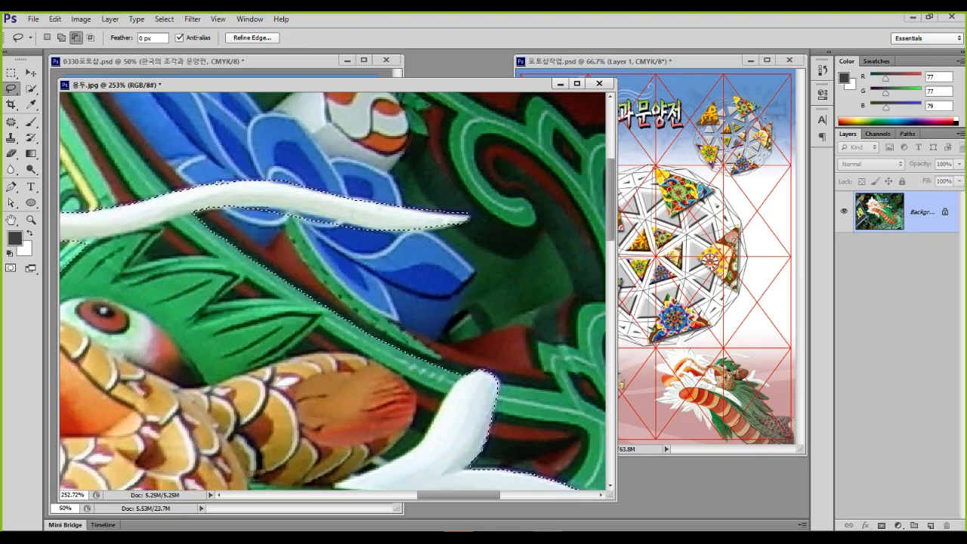
pyautogui.moveTo(365, 231)
pyautogui.mouseDown()
pyautogui.moveTo(261, 228)
pyautogui.moveTo(247, 210)
pyautogui.moveTo(344, 157)
pyautogui.moveTo(335, 171)
pyautogui.mouseUp()
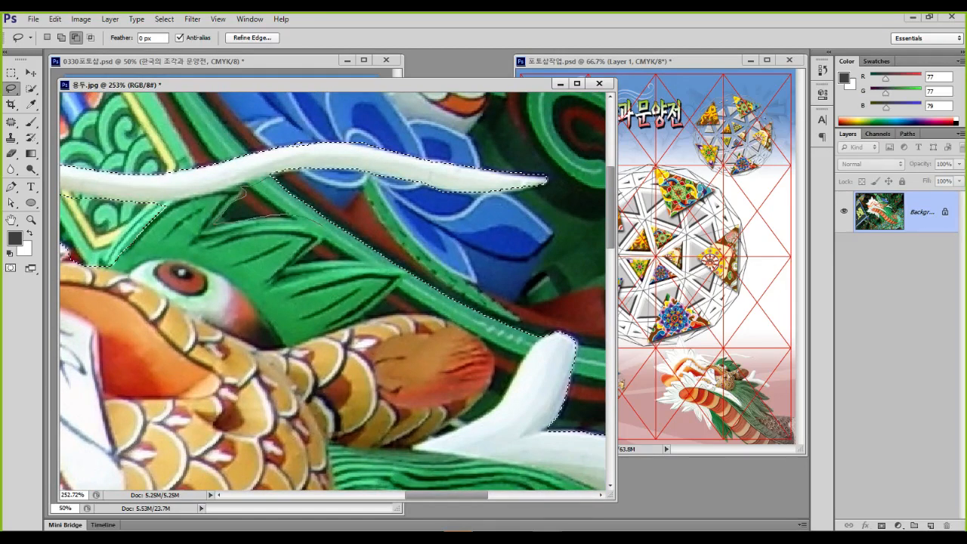
pyautogui.moveTo(308, 257)
pyautogui.mouseDown()
pyautogui.moveTo(343, 253)
pyautogui.moveTo(351, 197)
pyautogui.moveTo(281, 183)
pyautogui.mouseUp()
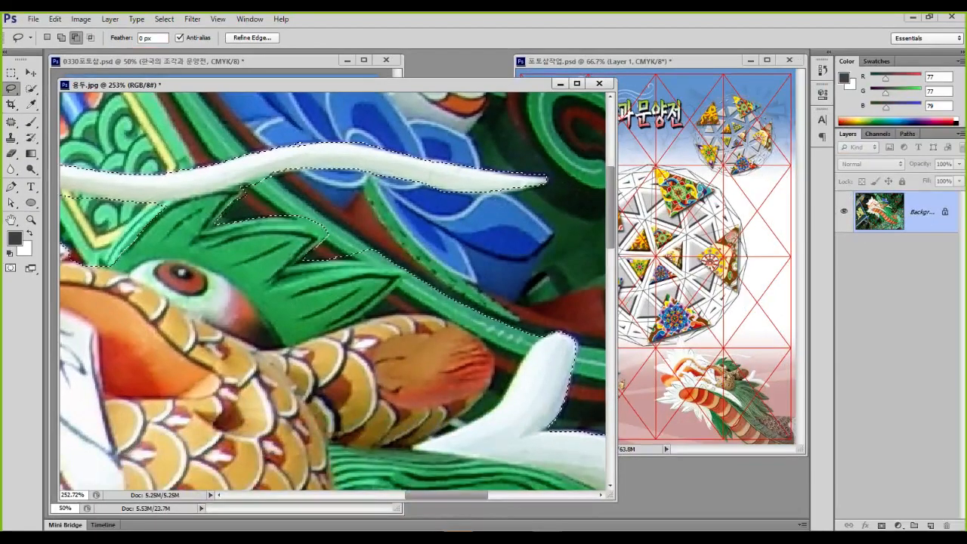
# Trim background out of the selection along the top of the scaly body
pyautogui.scroll(2, 400, 278)
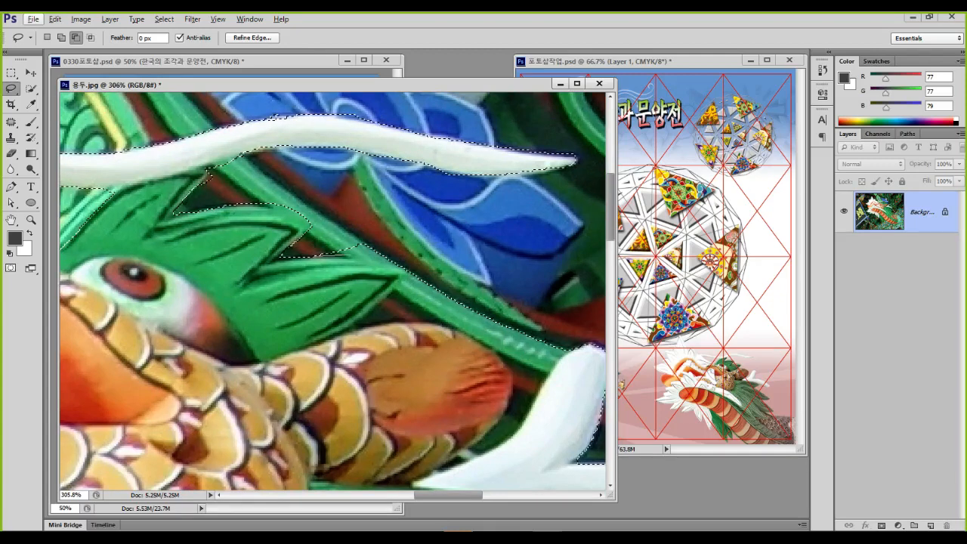
pyautogui.moveTo(381, 240); pyautogui.dragTo(358, 238)
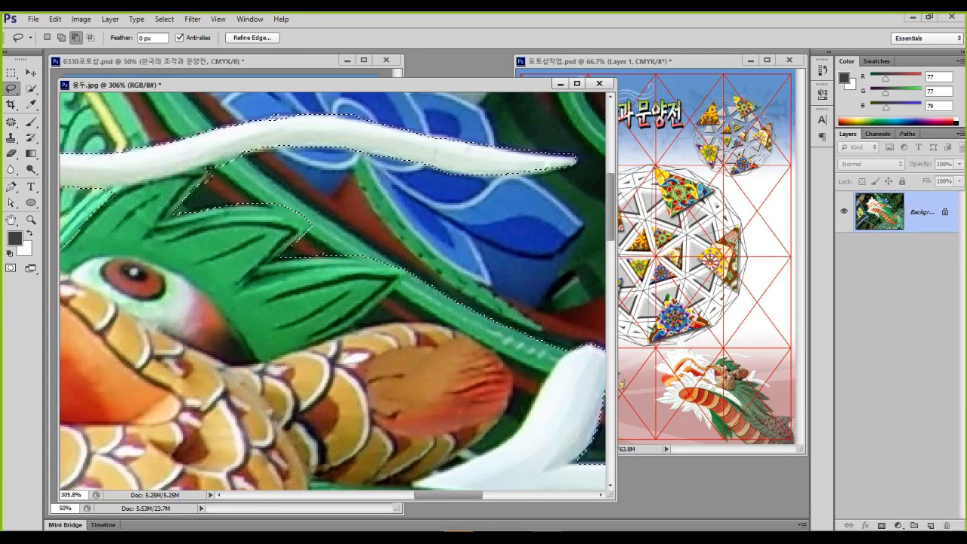
pyautogui.moveTo(358, 324); pyautogui.dragTo(417, 321)
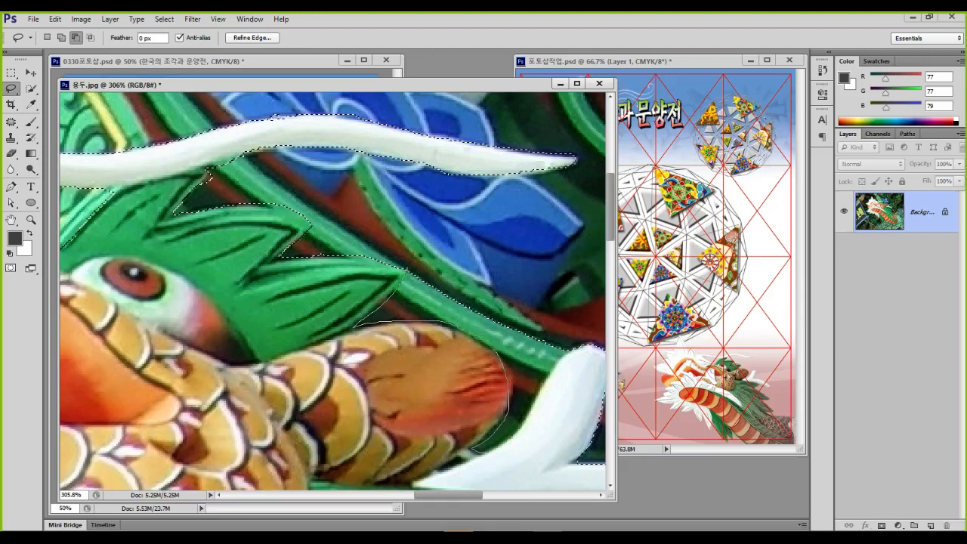
pyautogui.moveTo(535, 400)
pyautogui.mouseDown()
pyautogui.moveTo(556, 364)
pyautogui.moveTo(482, 261)
pyautogui.mouseUp()
pyautogui.moveTo(356, 326); pyautogui.dragTo(358, 324)
# Add the green mane's edge to the dragon selection
pyautogui.moveTo(468, 355)
pyautogui.mouseDown()
pyautogui.moveTo(176, 177)
pyautogui.moveTo(203, 223)
pyautogui.mouseUp()
pyautogui.moveTo(392, 377); pyautogui.dragTo(301, 195)
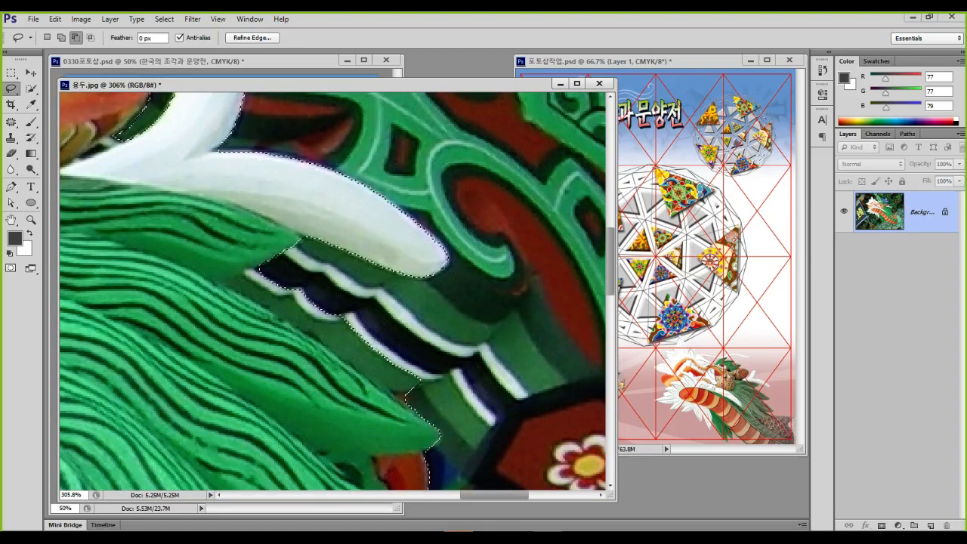
pyautogui.moveTo(252, 296); pyautogui.dragTo(313, 336)
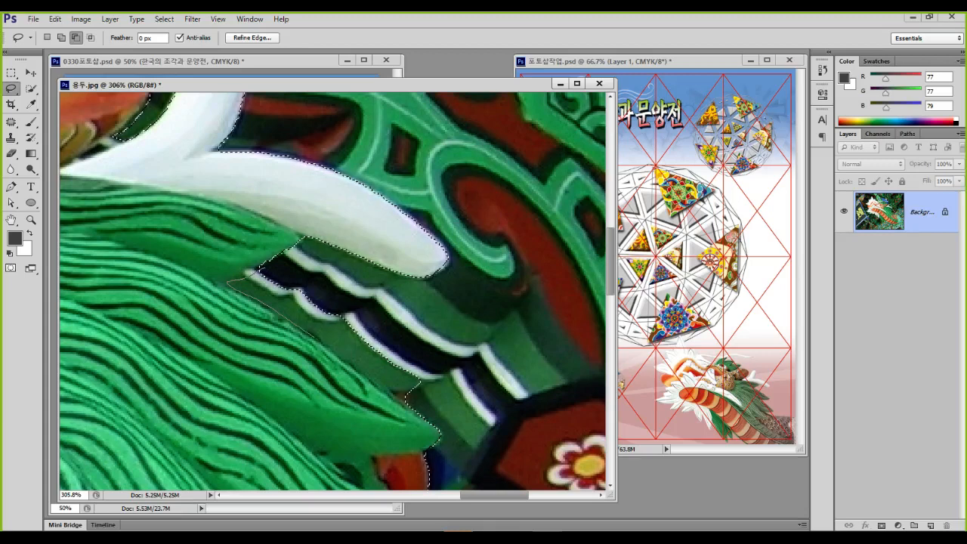
pyautogui.moveTo(407, 389)
pyautogui.mouseDown()
pyautogui.moveTo(423, 377)
pyautogui.moveTo(352, 301)
pyautogui.moveTo(257, 269)
pyautogui.moveTo(481, 196)
pyautogui.mouseUp()
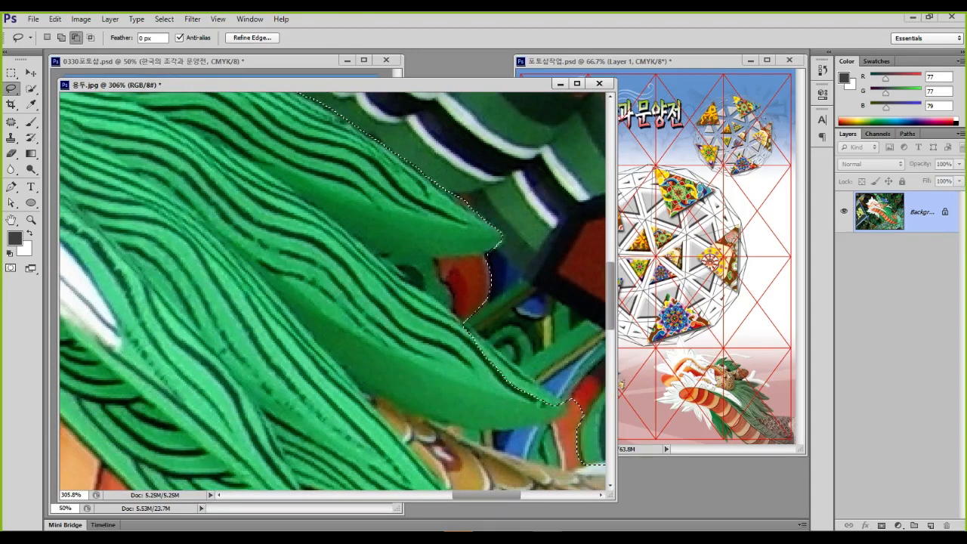
# Remove the red background patch from the selection
pyautogui.moveTo(487, 253); pyautogui.dragTo(453, 259)
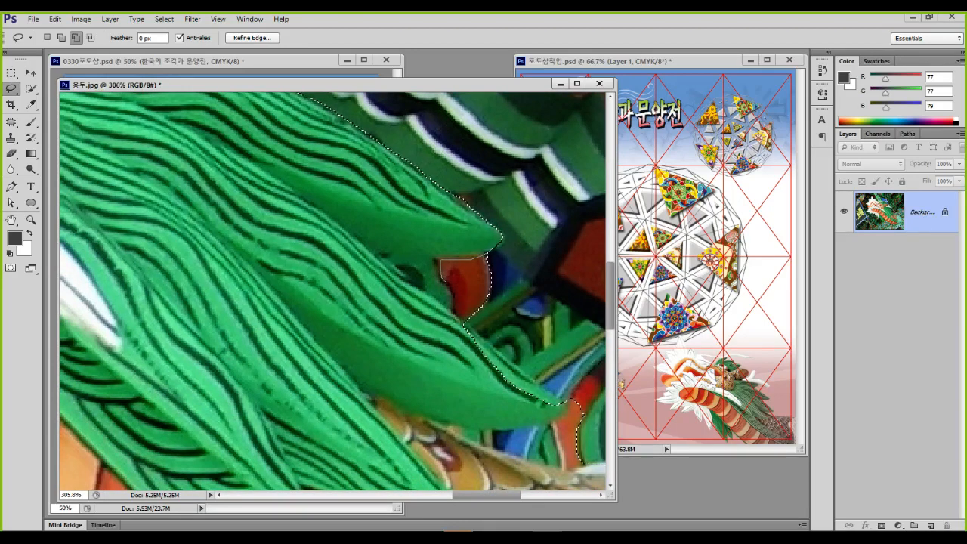
pyautogui.moveTo(453, 306)
pyautogui.mouseDown()
pyautogui.moveTo(490, 312)
pyautogui.moveTo(491, 254)
pyautogui.mouseUp()
pyautogui.moveTo(491, 261); pyautogui.dragTo(431, 167)
# Add a sliver to straighten the edge and the area under the leaf
pyautogui.press('shift')
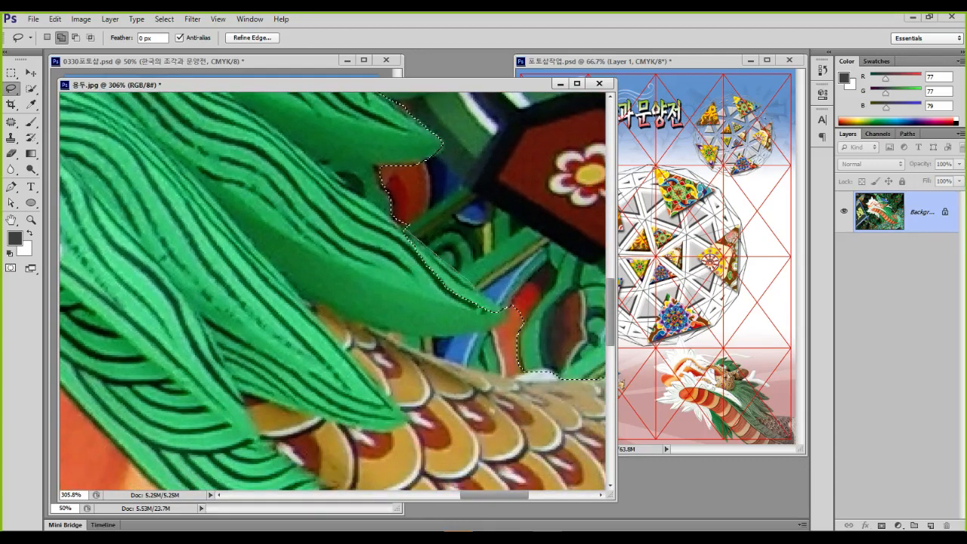
pyautogui.moveTo(476, 286)
pyautogui.mouseDown()
pyautogui.moveTo(453, 317)
pyautogui.moveTo(416, 257)
pyautogui.mouseUp()
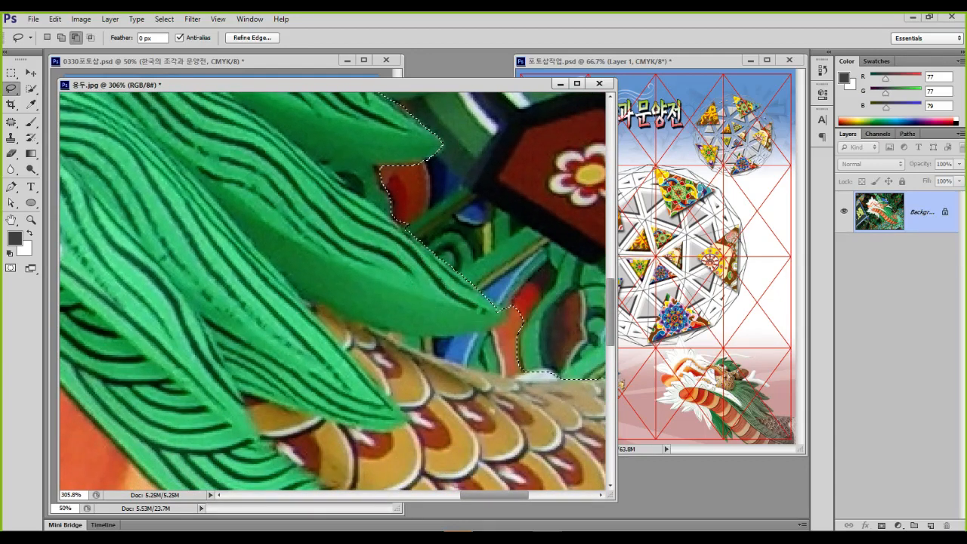
pyautogui.moveTo(484, 302); pyautogui.dragTo(434, 271)
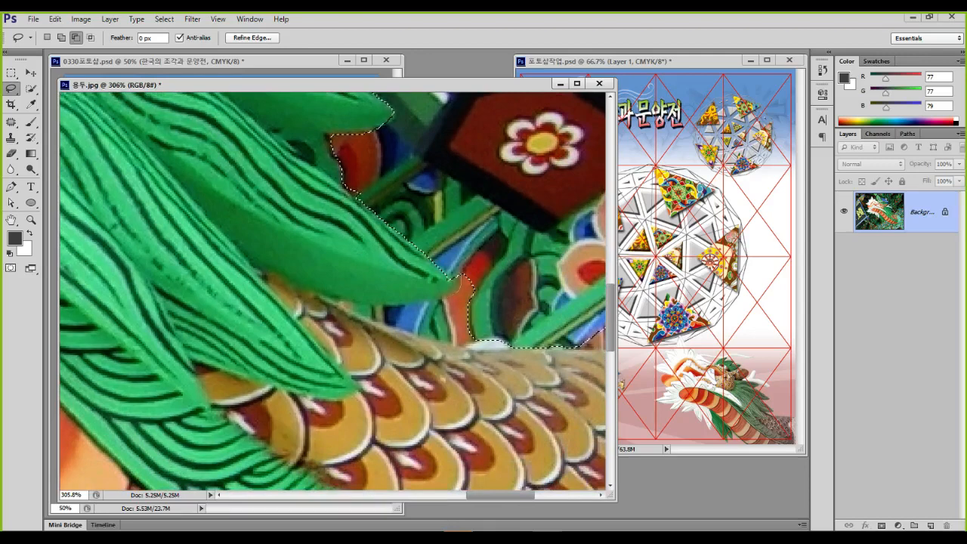
pyautogui.moveTo(387, 326)
pyautogui.mouseDown()
pyautogui.moveTo(464, 343)
pyautogui.moveTo(477, 272)
pyautogui.mouseUp()
pyautogui.moveTo(333, 295); pyautogui.dragTo(346, 305)
# Add the body's green lower edge to the selection
pyautogui.moveTo(363, 354); pyautogui.dragTo(384, 164)
pyautogui.moveTo(370, 423); pyautogui.dragTo(349, 177)
pyautogui.moveTo(362, 385); pyautogui.dragTo(348, 181)
pyautogui.moveTo(453, 249); pyautogui.dragTo(288, 393)
pyautogui.moveTo(287, 302); pyautogui.dragTo(464, 302)
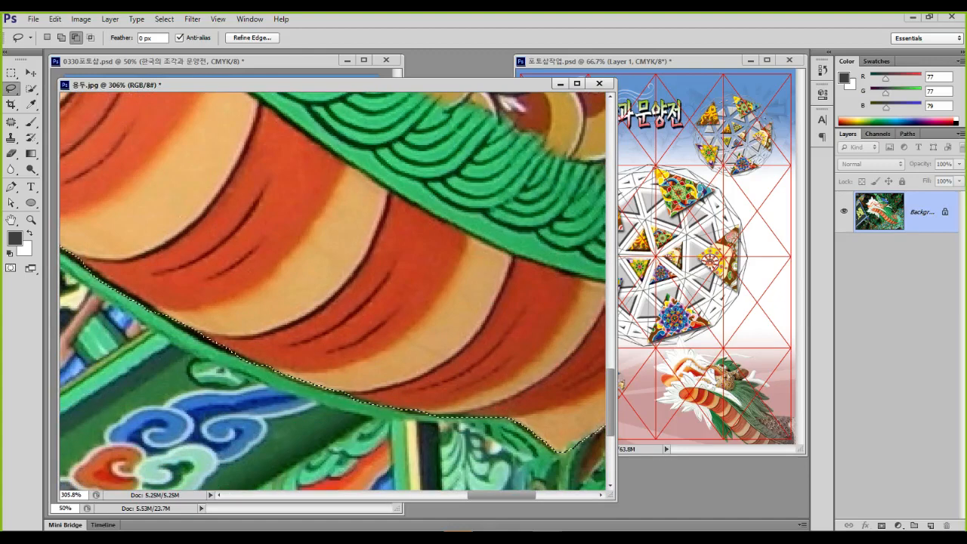
pyautogui.press('shift')
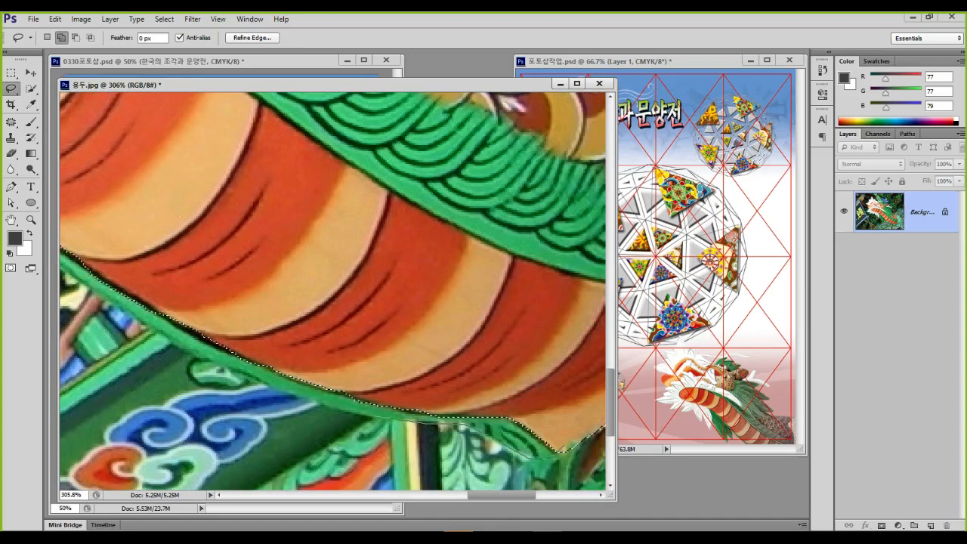
pyautogui.moveTo(192, 354)
pyautogui.mouseDown()
pyautogui.moveTo(119, 285)
pyautogui.moveTo(516, 375)
pyautogui.moveTo(556, 438)
pyautogui.mouseUp()
# Add the missing orange body area and subtract background beside the green mane
pyautogui.moveTo(189, 264); pyautogui.dragTo(531, 417)
pyautogui.press('shift')
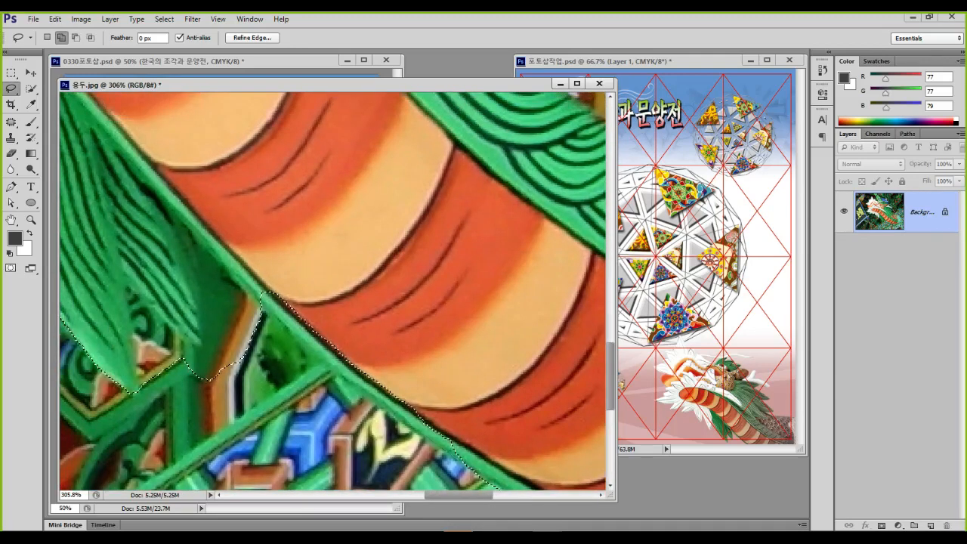
pyautogui.moveTo(263, 304)
pyautogui.mouseDown()
pyautogui.moveTo(399, 302)
pyautogui.moveTo(492, 395)
pyautogui.moveTo(496, 427)
pyautogui.mouseUp()
pyautogui.moveTo(267, 304)
pyautogui.mouseDown()
pyautogui.moveTo(338, 306)
pyautogui.moveTo(449, 371)
pyautogui.moveTo(440, 360)
pyautogui.mouseUp()
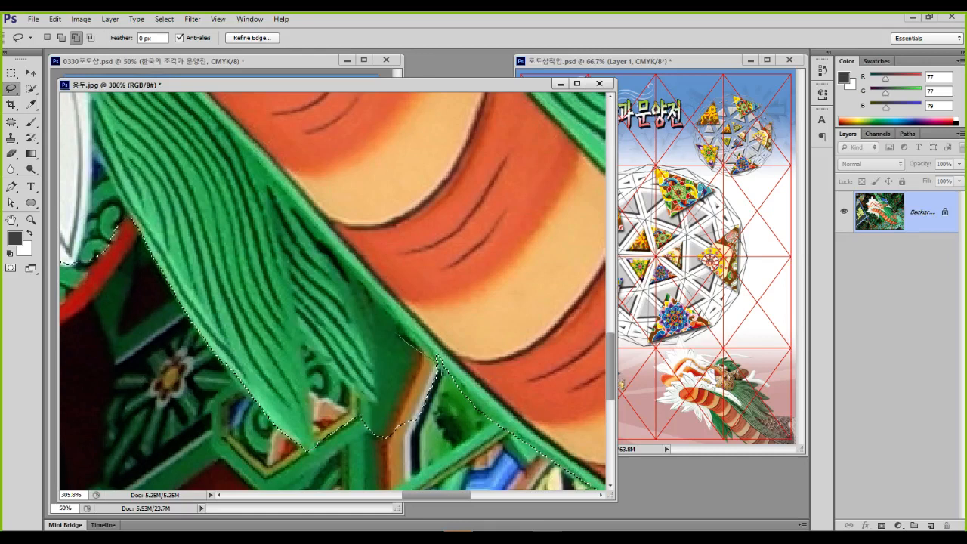
pyautogui.moveTo(371, 298); pyautogui.dragTo(379, 346)
pyautogui.moveTo(312, 397)
pyautogui.mouseDown()
pyautogui.moveTo(311, 449)
pyautogui.moveTo(399, 475)
pyautogui.moveTo(426, 452)
pyautogui.mouseUp()
pyautogui.moveTo(373, 301); pyautogui.dragTo(545, 391)
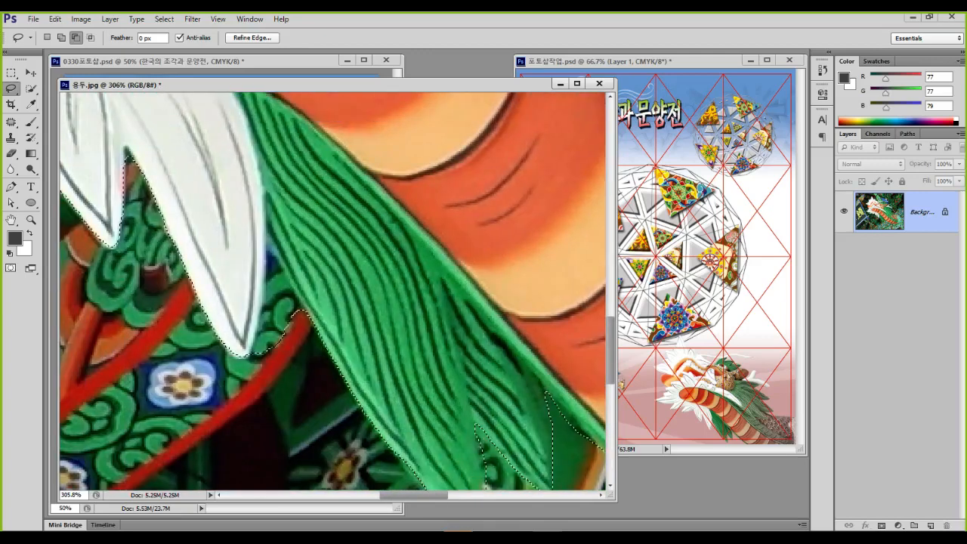
# Subtract background around the white feather tips, checking the upper feathers, horn and eye
pyautogui.moveTo(475, 424); pyautogui.dragTo(545, 489)
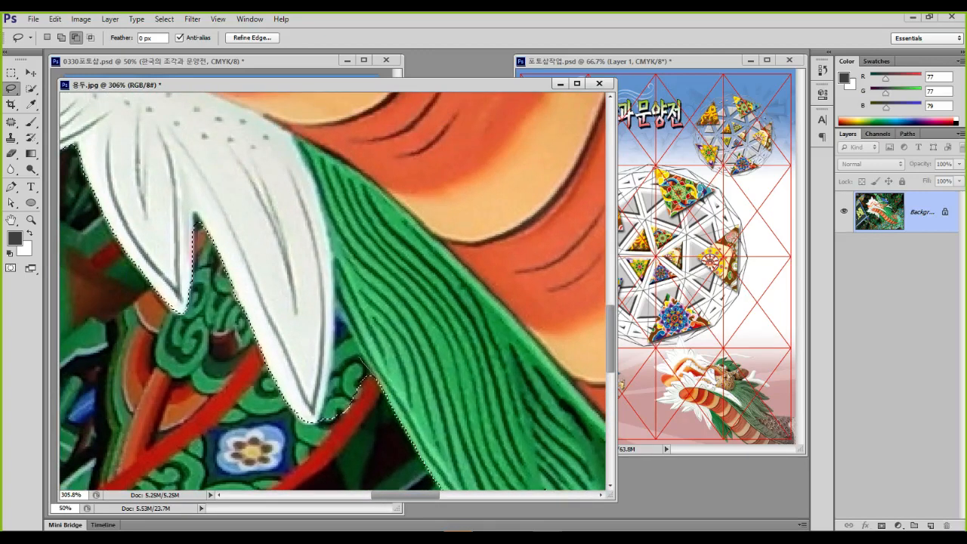
pyautogui.moveTo(322, 406); pyautogui.dragTo(365, 412)
pyautogui.moveTo(338, 317); pyautogui.dragTo(336, 308)
pyautogui.moveTo(336, 308); pyautogui.dragTo(494, 444)
pyautogui.moveTo(302, 317); pyautogui.dragTo(539, 376)
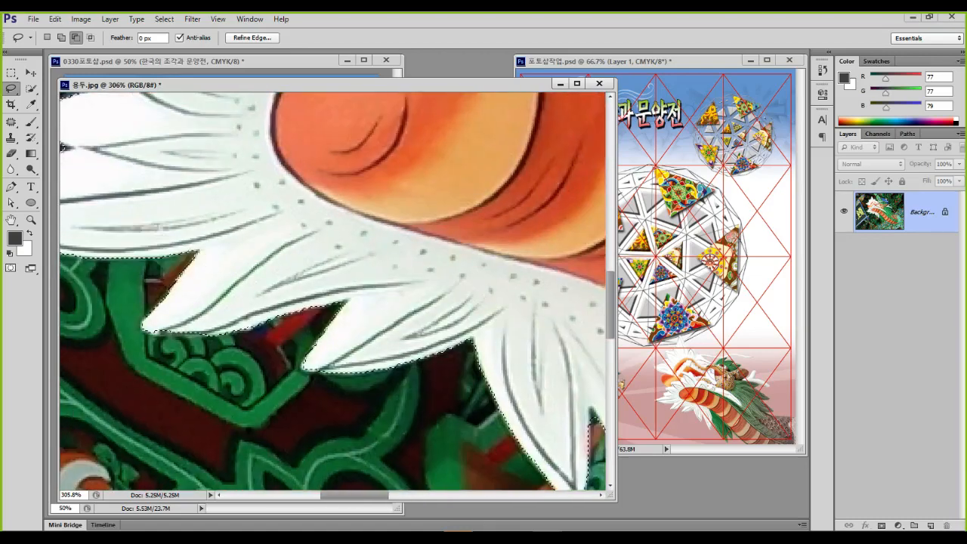
pyautogui.moveTo(302, 287); pyautogui.dragTo(468, 358)
pyautogui.moveTo(340, 227); pyautogui.dragTo(306, 366)
pyautogui.moveTo(325, 241); pyautogui.dragTo(330, 377)
pyautogui.moveTo(302, 188); pyautogui.dragTo(339, 438)
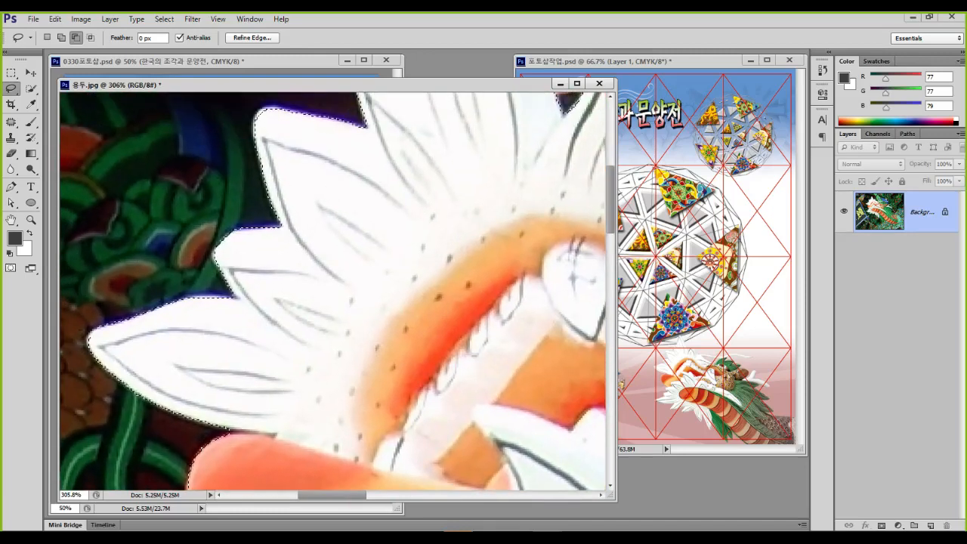
pyautogui.moveTo(339, 241); pyautogui.dragTo(314, 370)
pyautogui.moveTo(377, 226); pyautogui.dragTo(302, 362)
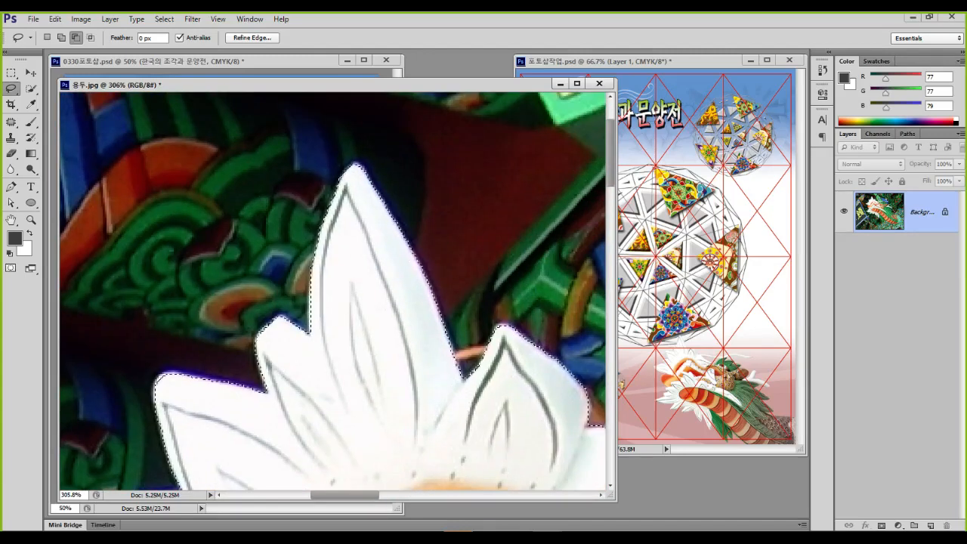
pyautogui.moveTo(415, 324); pyautogui.dragTo(228, 273)
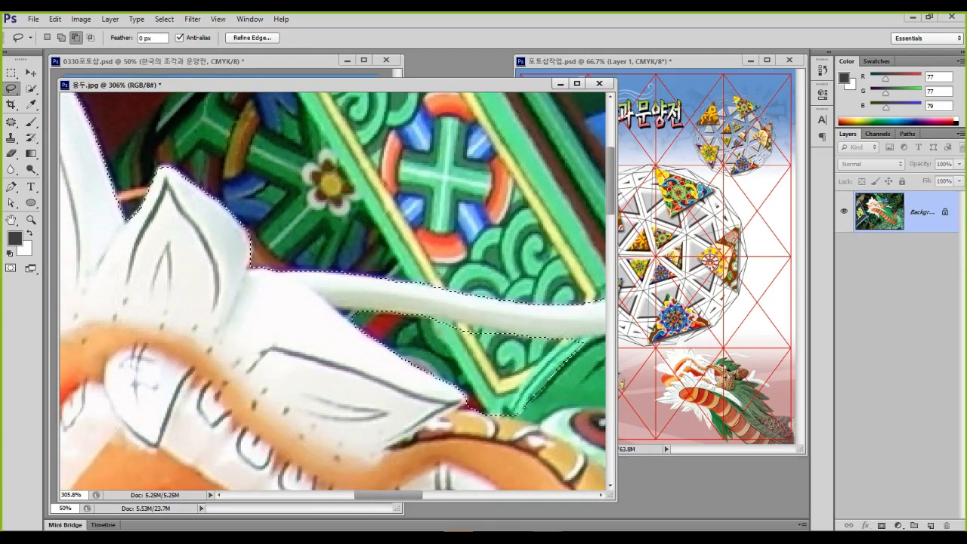
pyautogui.moveTo(363, 340); pyautogui.dragTo(302, 241)
pyautogui.scroll(-5, 332, 290)
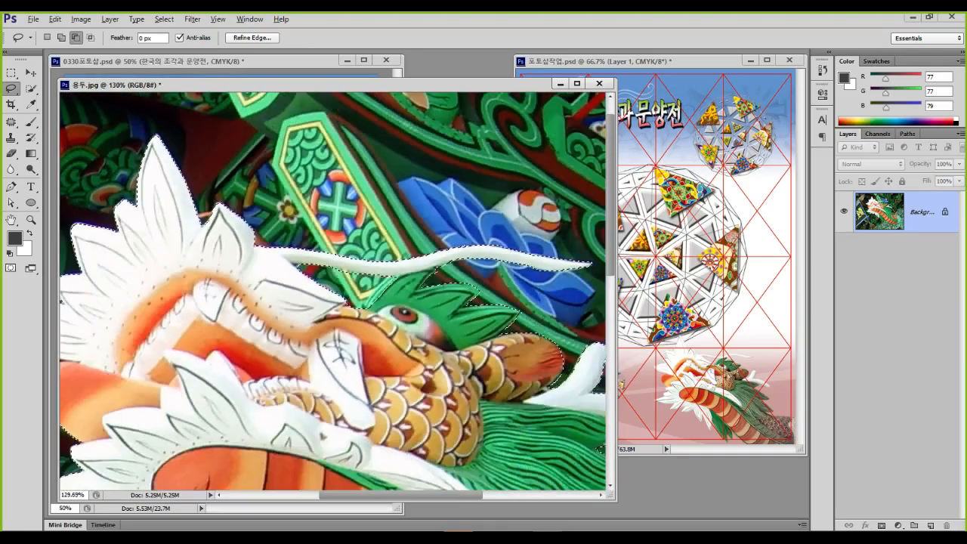
# Copy the selected dragon onto its own layer with Ctrl+J
pyautogui.scroll(-3, 333, 290)
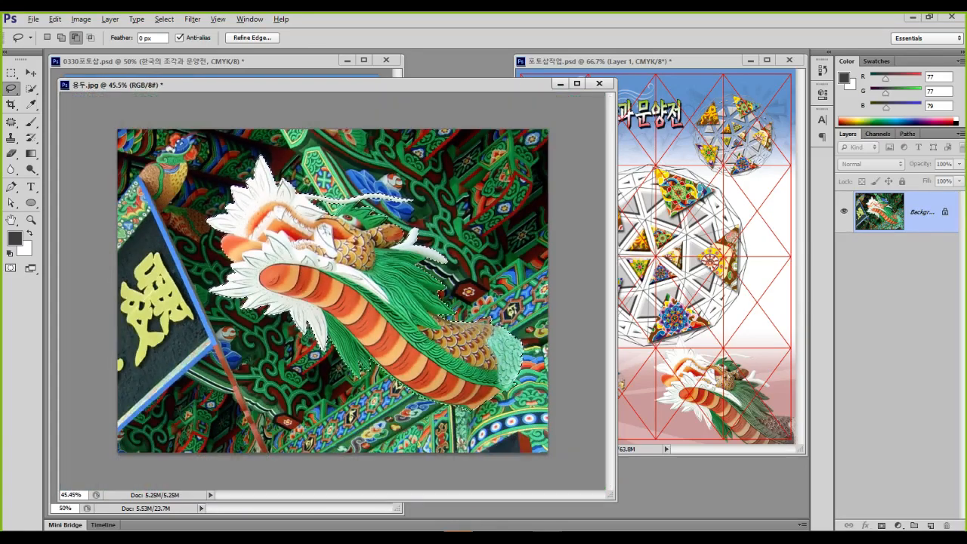
pyautogui.hotkey('ctrl', 'j')
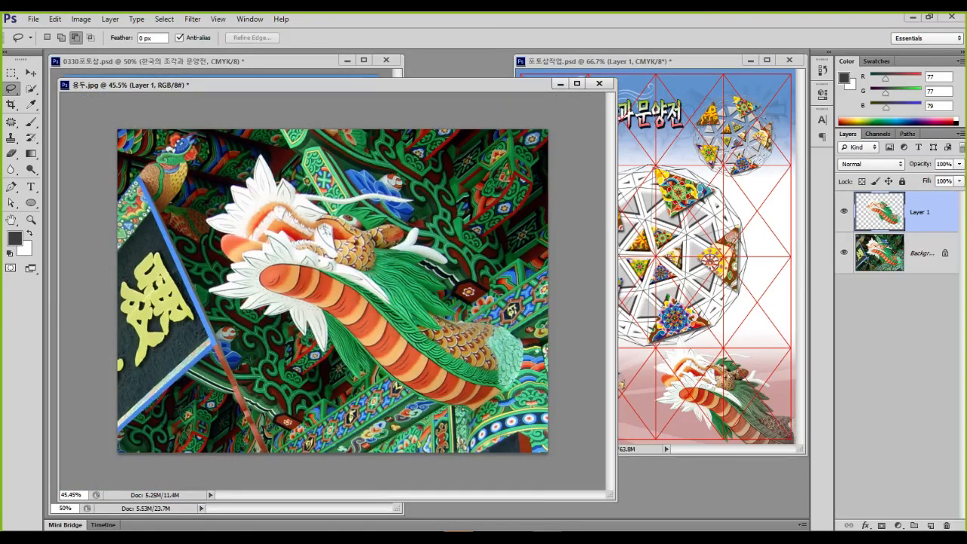
pyautogui.hotkey('ctrl', '1')
pyautogui.click(848, 204)
pyautogui.moveTo(859, 223)
pyautogui.mouseDown()
pyautogui.moveTo(765, 242)
pyautogui.moveTo(834, 177)
pyautogui.moveTo(861, 255)
pyautogui.mouseUp()
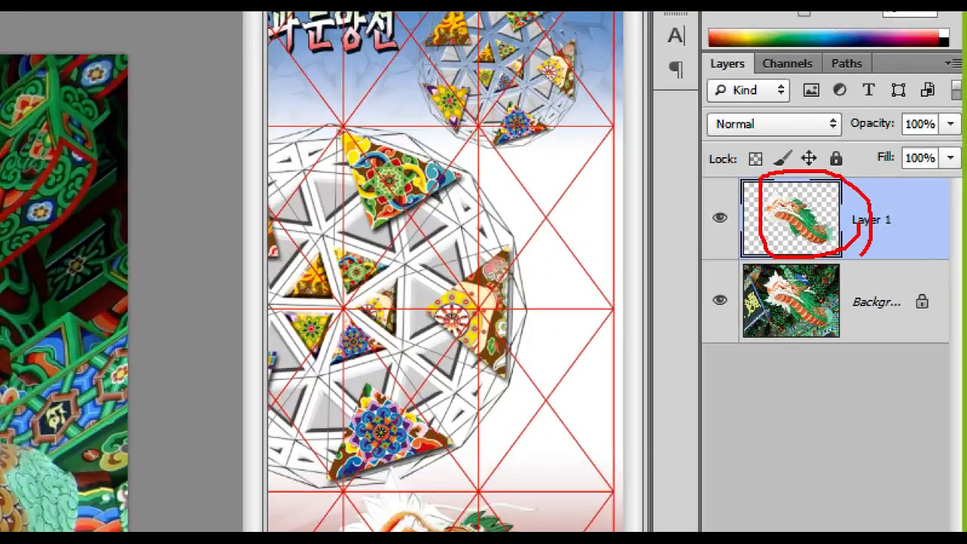
pyautogui.press('Escape')
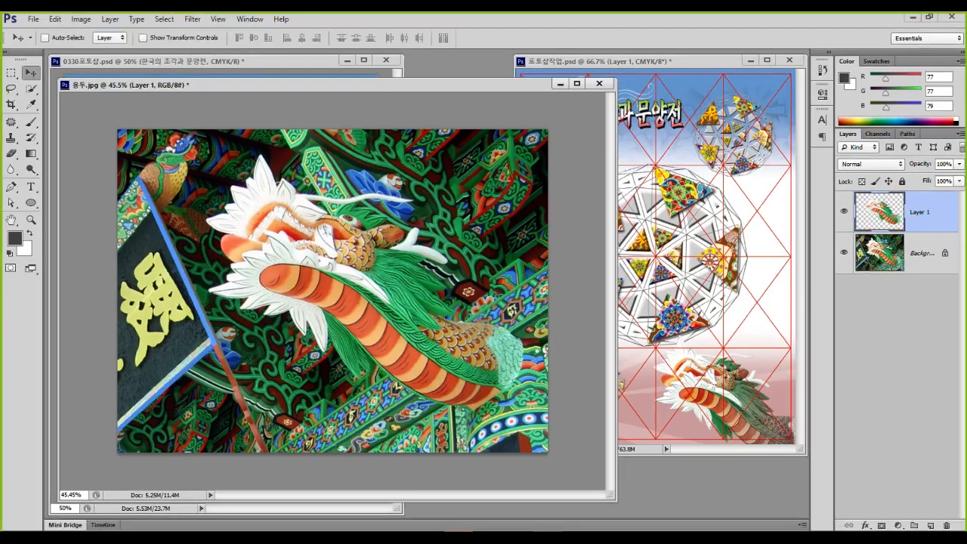
# Drag the dragon layer into the 0330 poster and close 용두.jpg without saving
pyautogui.moveTo(302, 85); pyautogui.dragTo(466, 183)
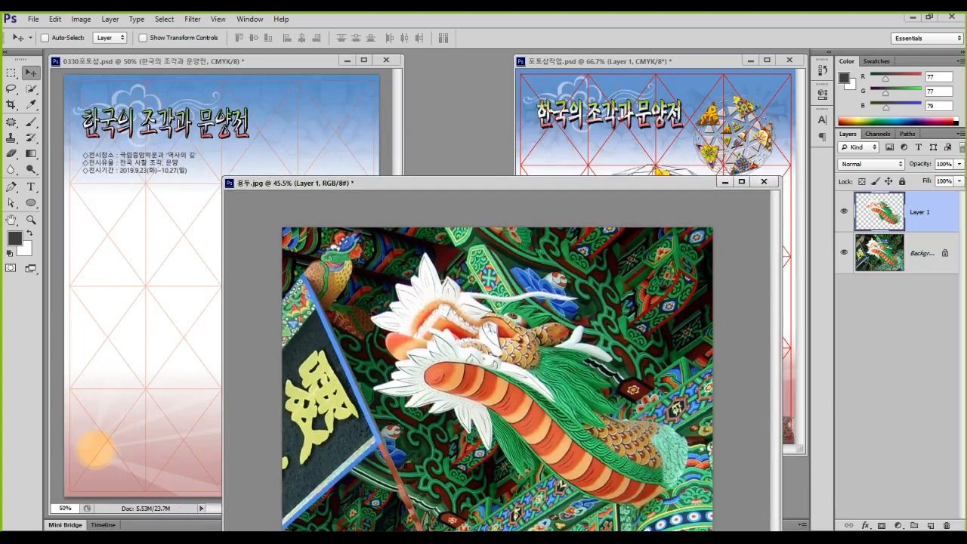
pyautogui.moveTo(487, 381); pyautogui.dragTo(181, 287)
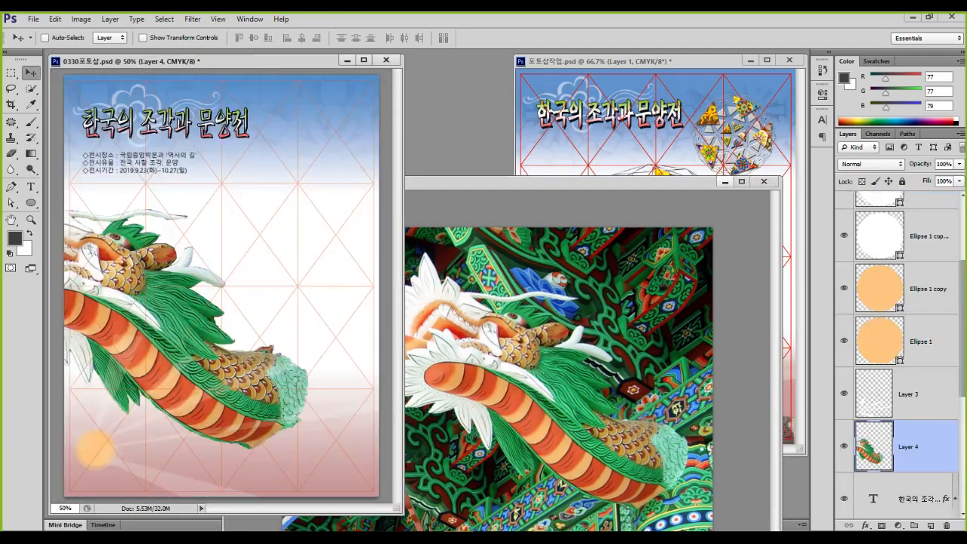
pyautogui.click(763, 181)
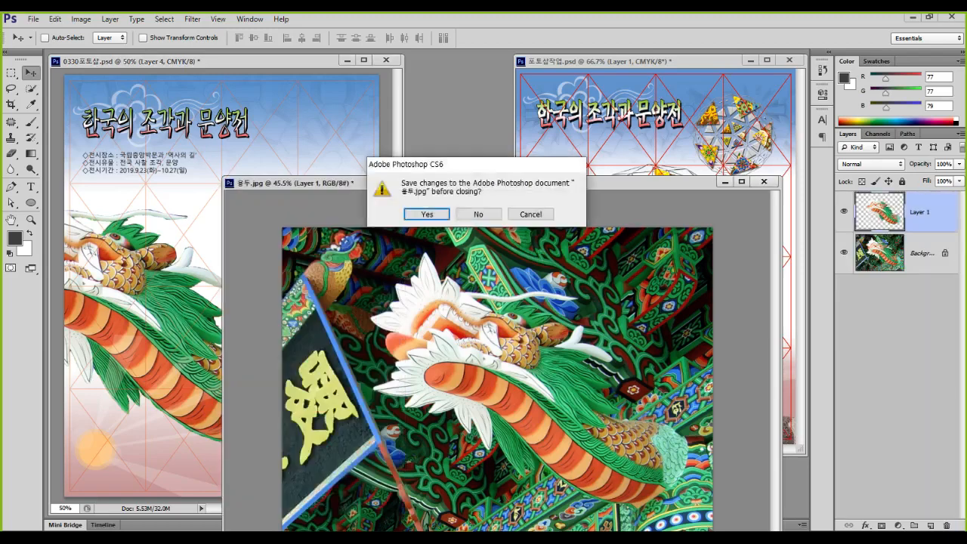
pyautogui.click(478, 214)
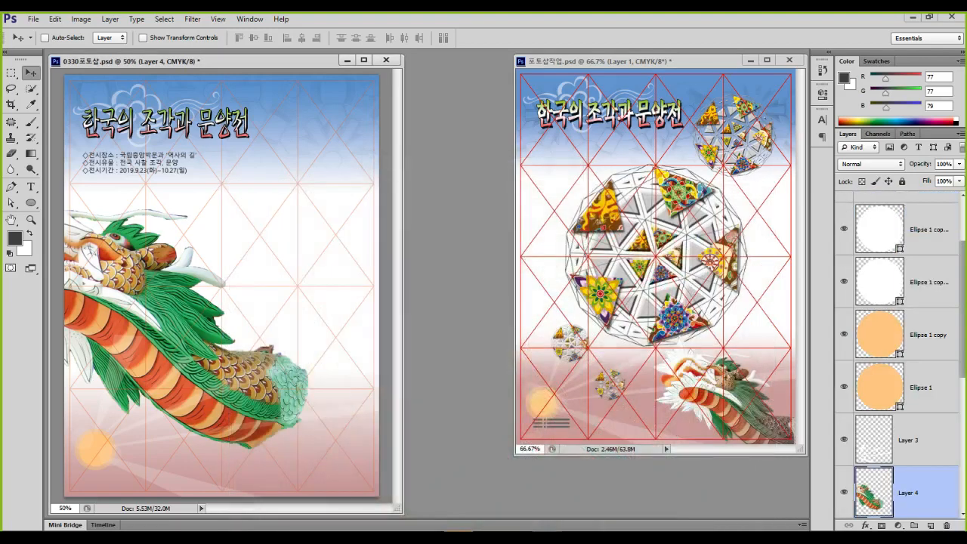
# Scale the dragon to about 48.5% in the lower-right corner and raise Layer 4 beneath 격자
pyautogui.hotkey('ctrl', 't')
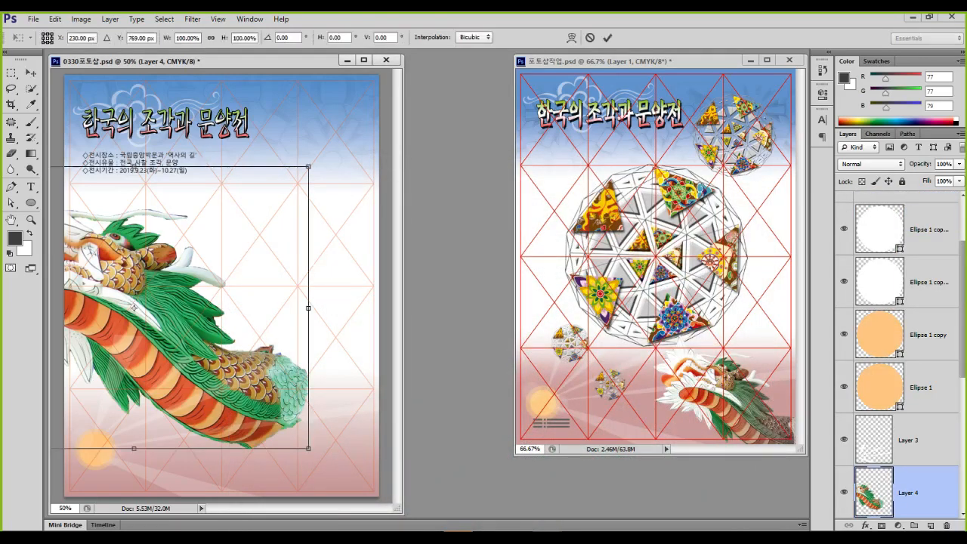
pyautogui.moveTo(133, 307); pyautogui.dragTo(248, 325)
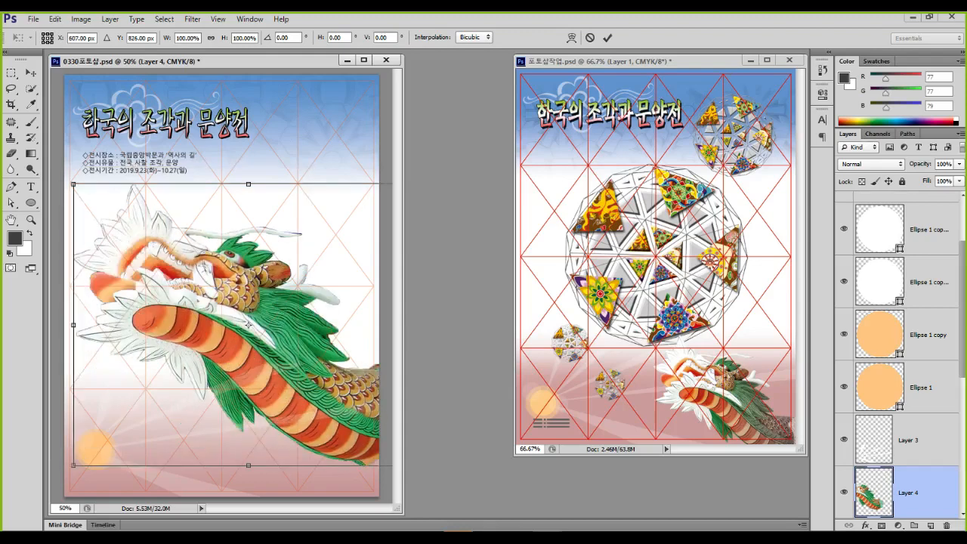
pyautogui.moveTo(73, 184); pyautogui.dragTo(254, 330)
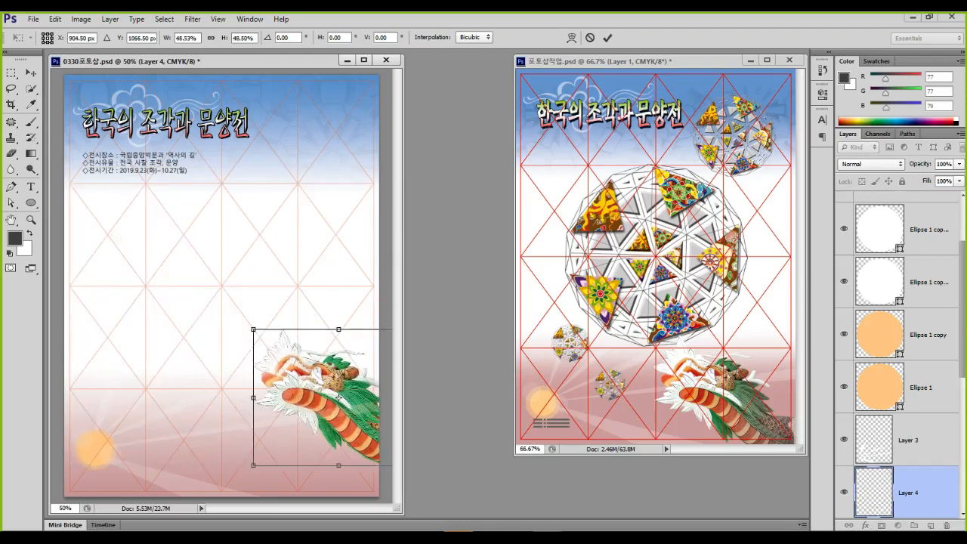
pyautogui.moveTo(340, 385); pyautogui.dragTo(306, 432)
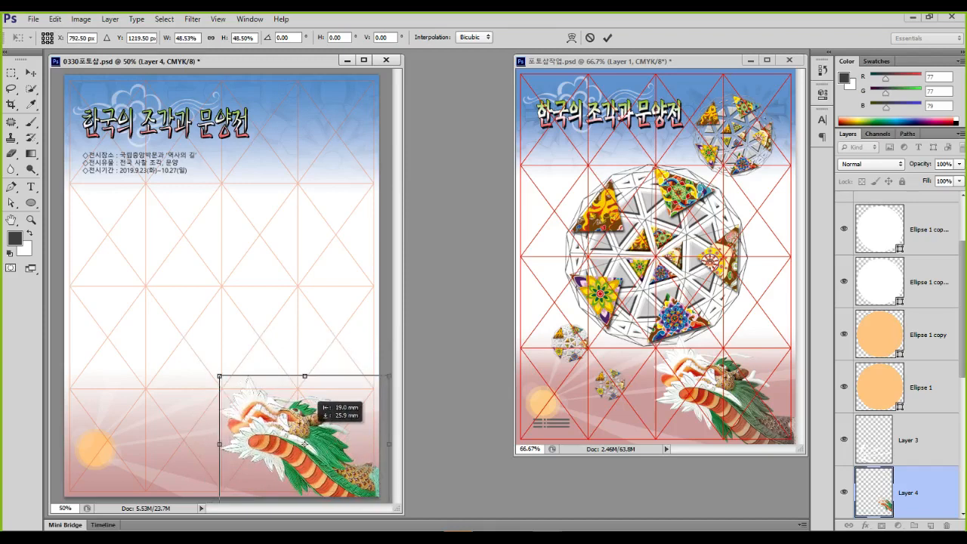
pyautogui.moveTo(305, 444); pyautogui.dragTo(305, 450)
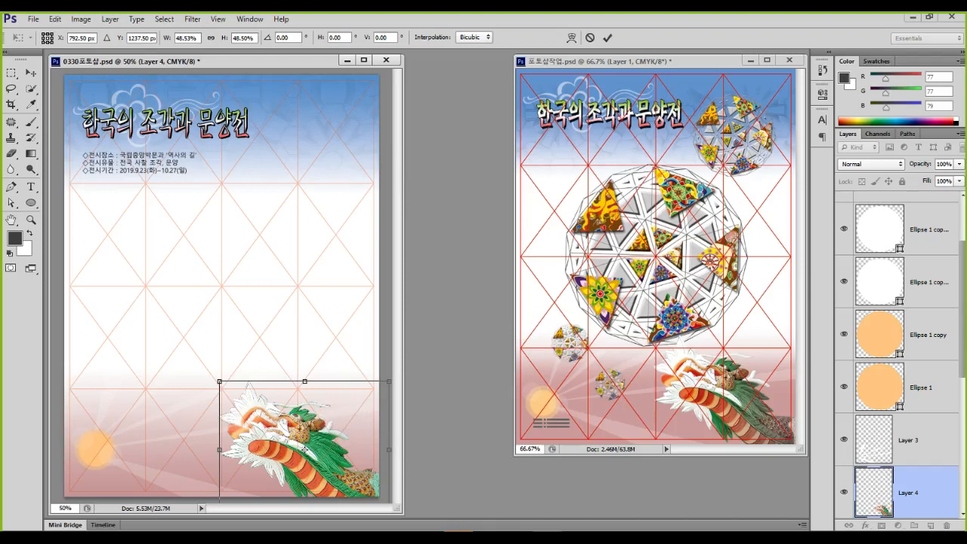
pyautogui.press('Return')
pyautogui.moveTo(908, 492); pyautogui.dragTo(908, 266)
pyautogui.scroll(6, 317, 444)
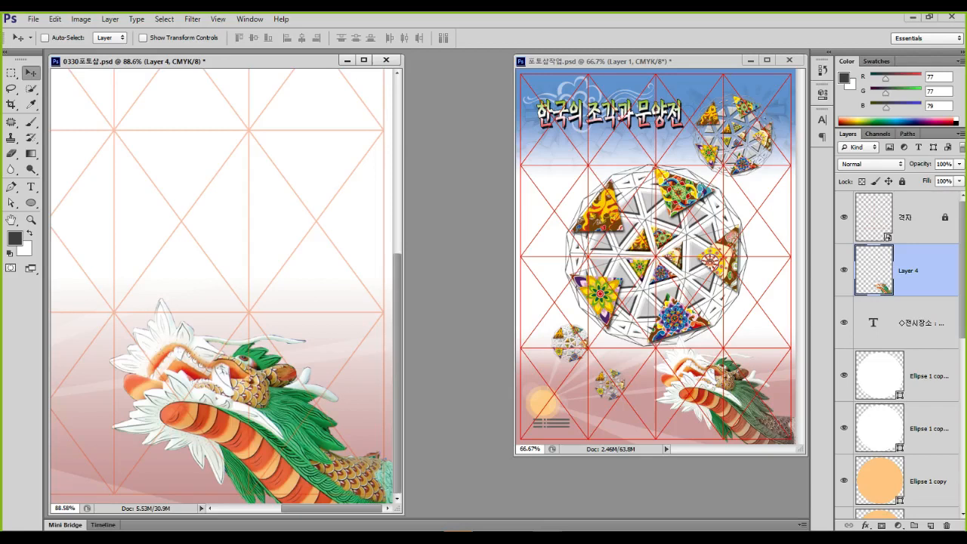
# Duplicate Layer 4, hide Layer 4 copy, and select the original Layer 4
pyautogui.hotkey('ctrl', 'j')
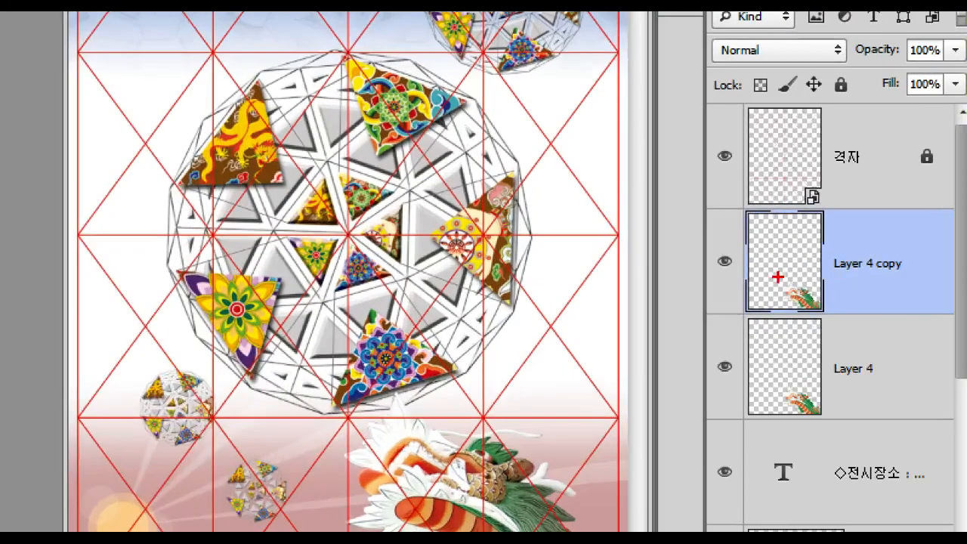
pyautogui.moveTo(884, 261); pyautogui.dragTo(913, 275)
pyautogui.moveTo(900, 323); pyautogui.dragTo(937, 316)
pyautogui.moveTo(901, 246)
pyautogui.mouseDown()
pyautogui.moveTo(751, 253)
pyautogui.moveTo(868, 287)
pyautogui.mouseUp()
pyautogui.moveTo(868, 361)
pyautogui.mouseDown()
pyautogui.moveTo(876, 325)
pyautogui.moveTo(911, 376)
pyautogui.mouseUp()
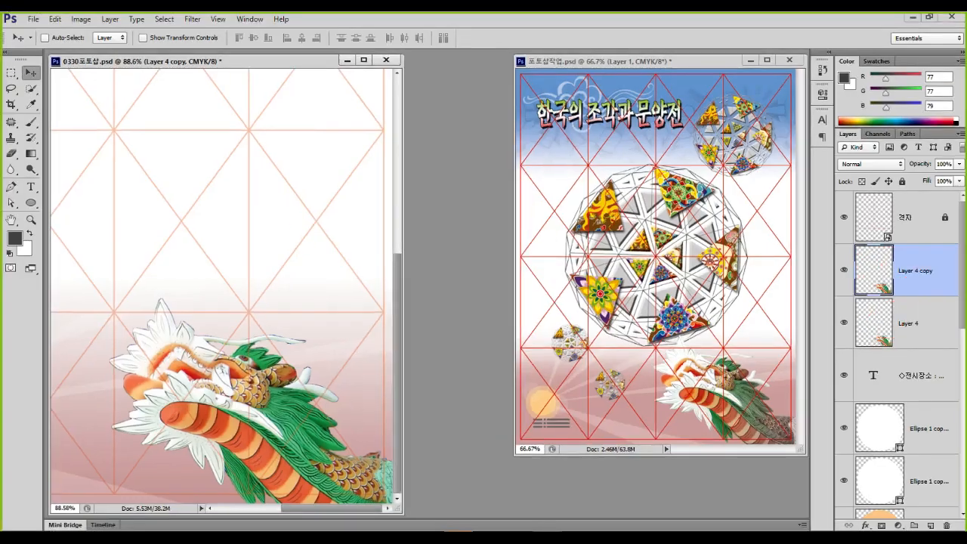
pyautogui.click(909, 323)
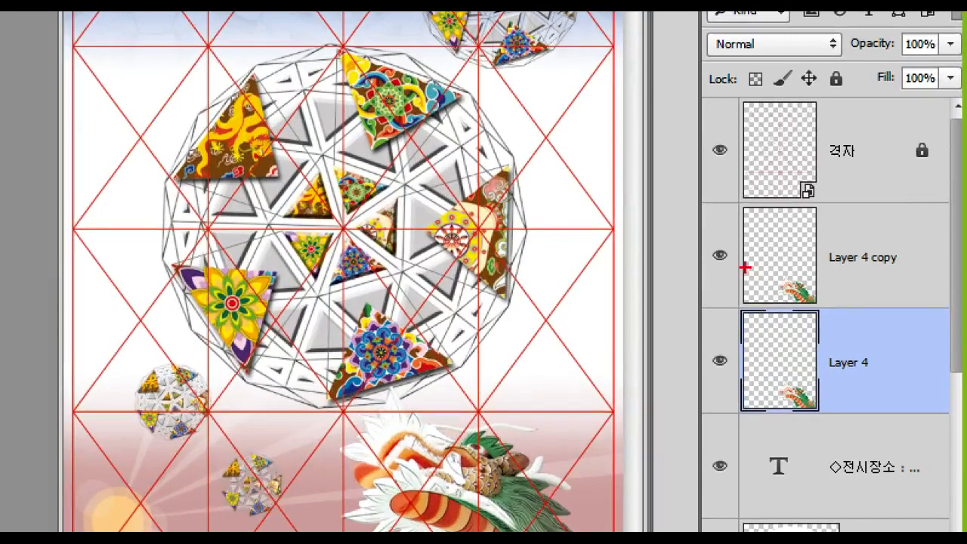
pyautogui.moveTo(855, 270)
pyautogui.mouseDown()
pyautogui.moveTo(844, 282)
pyautogui.moveTo(853, 265)
pyautogui.mouseUp()
pyautogui.moveTo(737, 244); pyautogui.dragTo(752, 274)
pyautogui.click(843, 270)
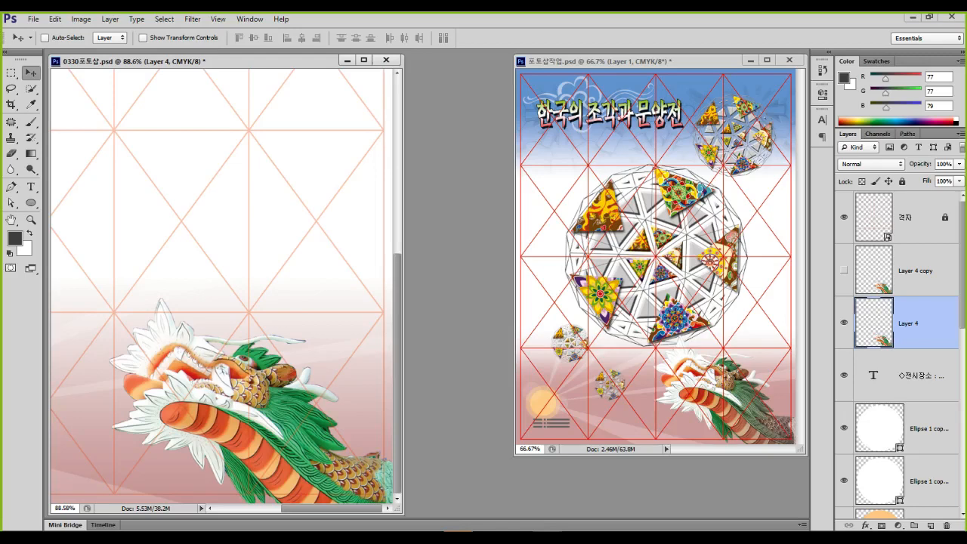
# Make Layer 4 grey with Hue/Saturation: Saturation -100 and slightly lower Lightness
pyautogui.hotkey('ctrl', 'u')
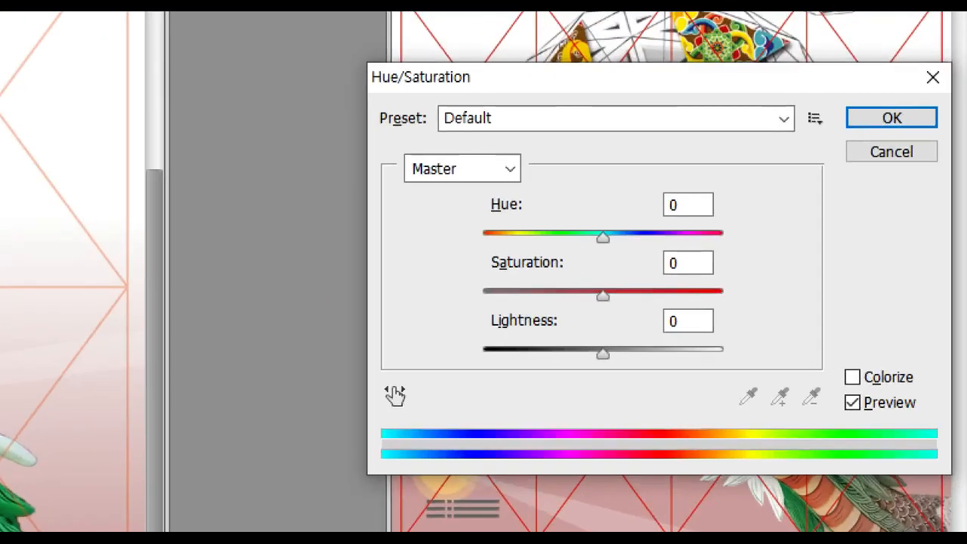
pyautogui.moveTo(633, 319)
pyautogui.mouseDown()
pyautogui.moveTo(591, 300)
pyautogui.moveTo(595, 278)
pyautogui.moveTo(610, 292)
pyautogui.moveTo(609, 309)
pyautogui.moveTo(487, 309)
pyautogui.moveTo(513, 328)
pyautogui.mouseUp()
pyautogui.moveTo(609, 361)
pyautogui.mouseDown()
pyautogui.moveTo(589, 344)
pyautogui.moveTo(618, 353)
pyautogui.moveTo(613, 386)
pyautogui.mouseUp()
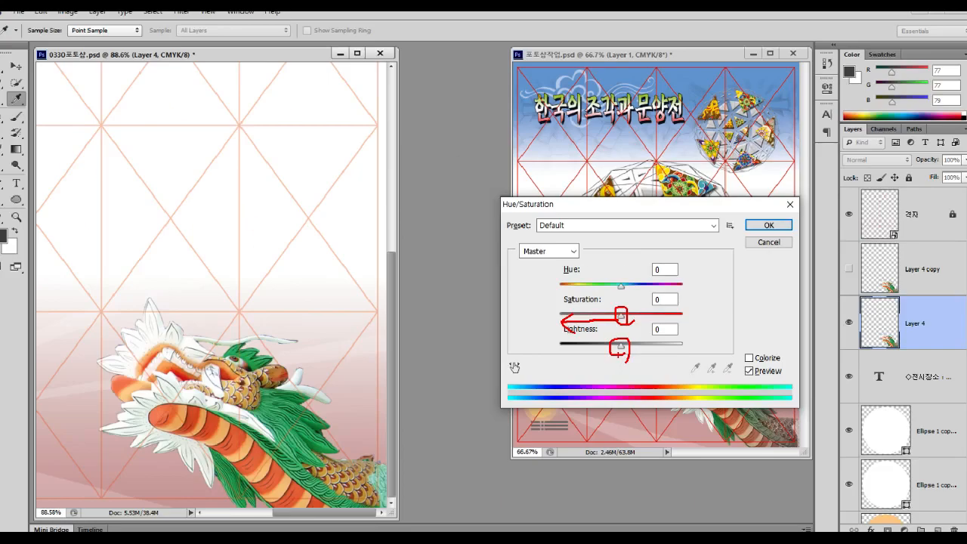
pyautogui.moveTo(621, 316); pyautogui.dragTo(559, 316)
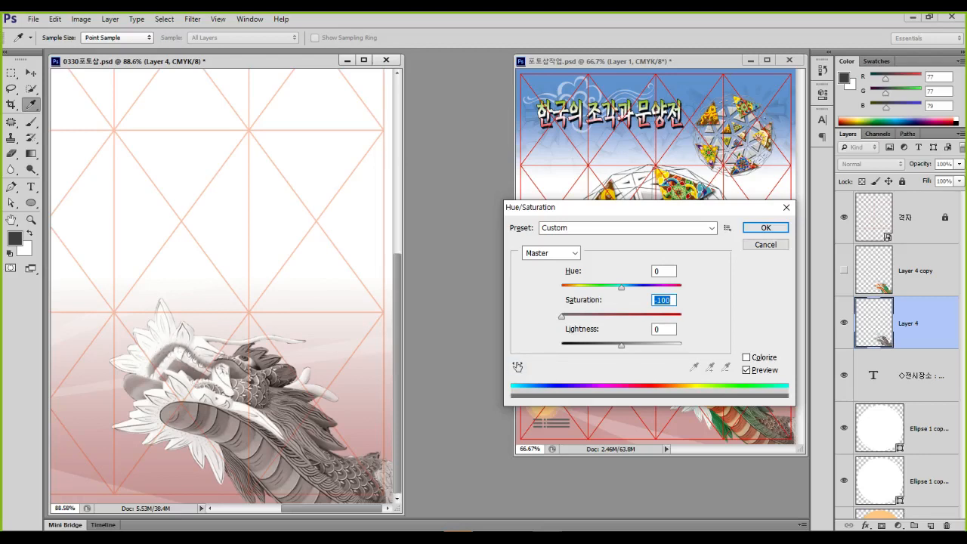
pyautogui.moveTo(621, 344)
pyautogui.mouseDown()
pyautogui.moveTo(600, 344)
pyautogui.moveTo(641, 344)
pyautogui.moveTo(627, 344)
pyautogui.mouseUp()
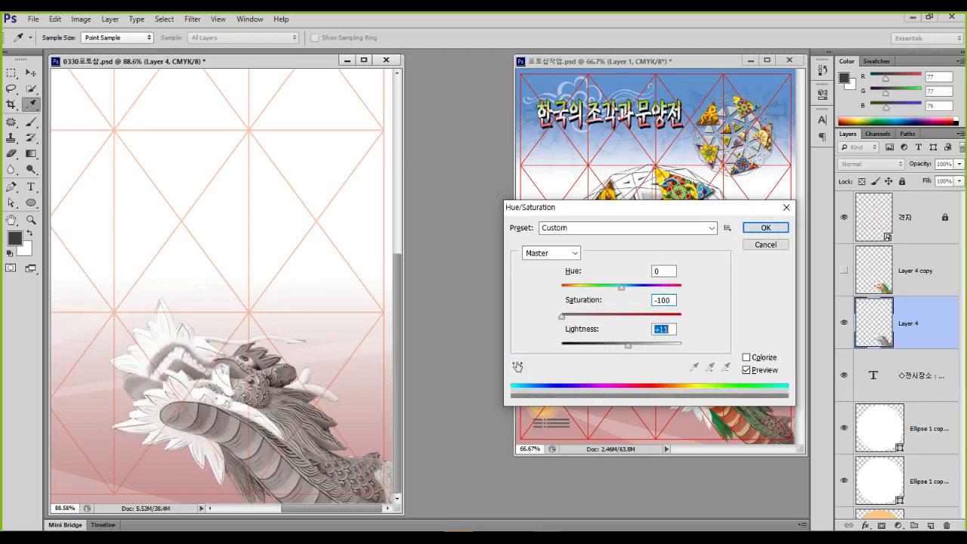
pyautogui.click(765, 228)
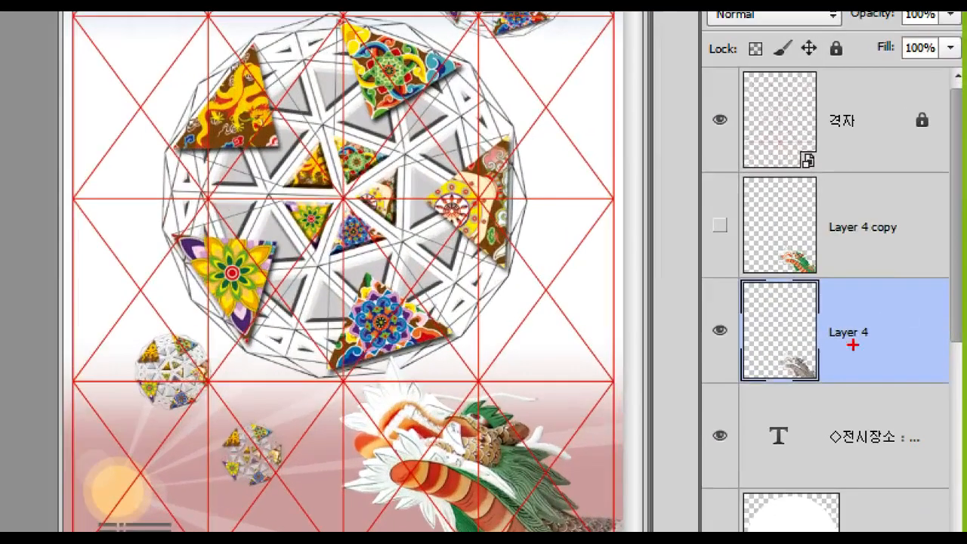
pyautogui.moveTo(887, 317)
pyautogui.mouseDown()
pyautogui.moveTo(887, 330)
pyautogui.moveTo(909, 316)
pyautogui.mouseUp()
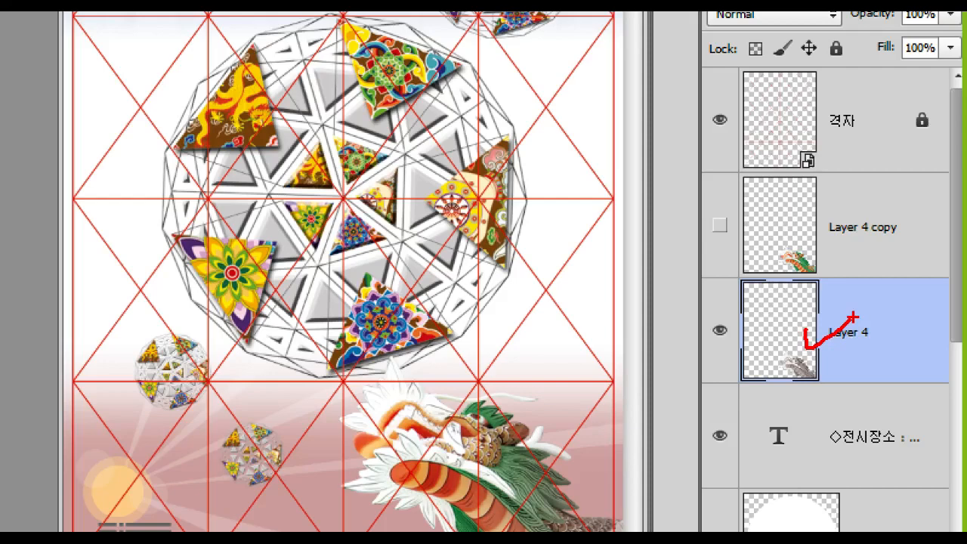
pyautogui.moveTo(803, 226); pyautogui.dragTo(836, 223)
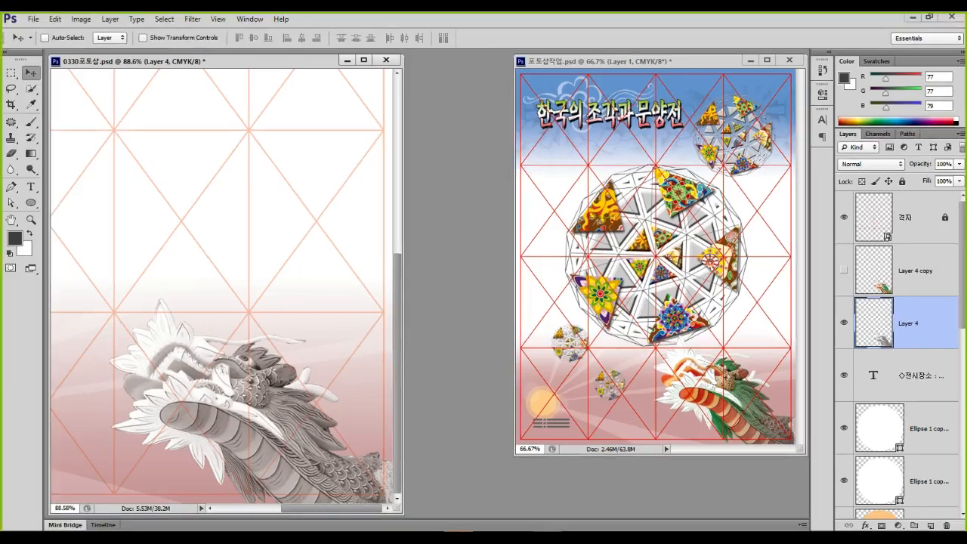
# Show and select the coloured Layer 4 copy and give it a layer mask
pyautogui.click(844, 270)
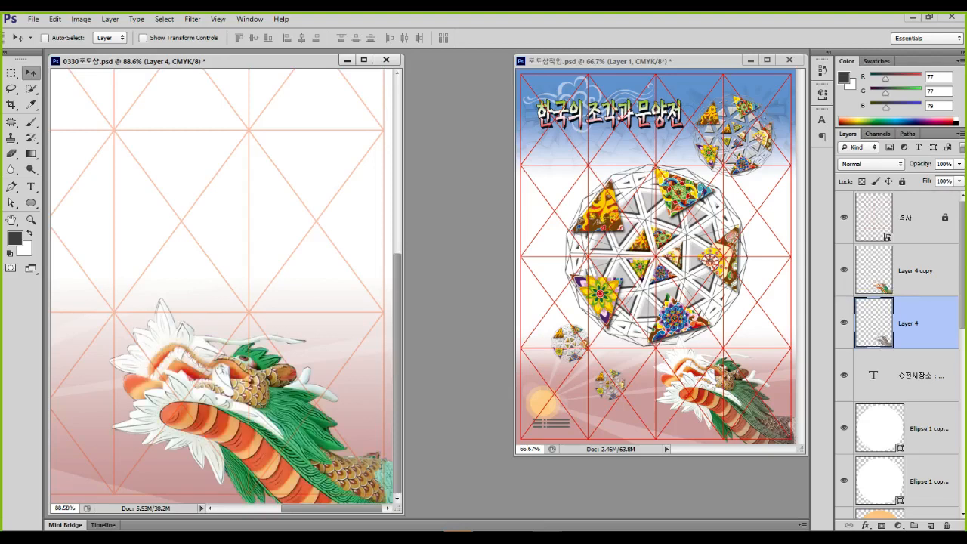
pyautogui.click(921, 269)
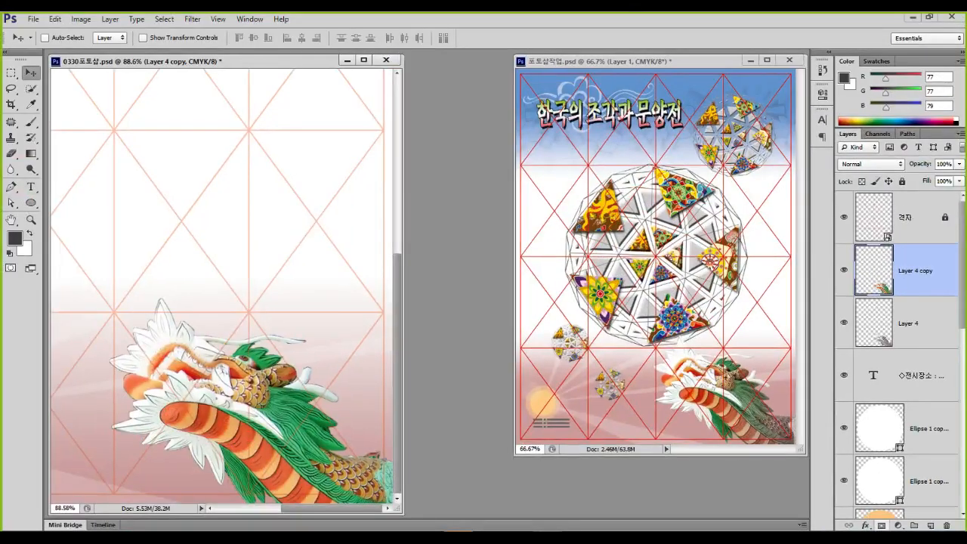
pyautogui.click(880, 525)
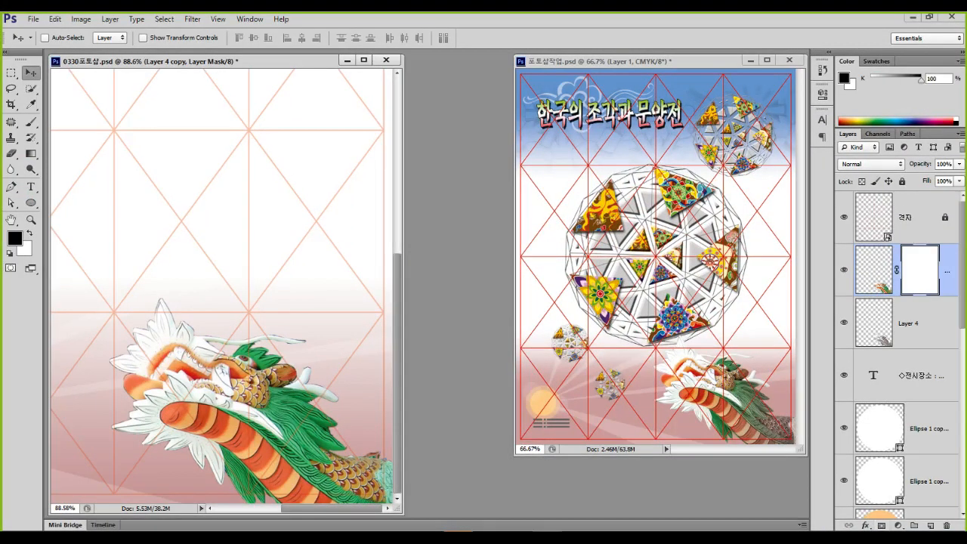
# Paint black over the dragon's tail in the mask to reveal the grey copy, then minimize Photoshop
pyautogui.click(31, 122)
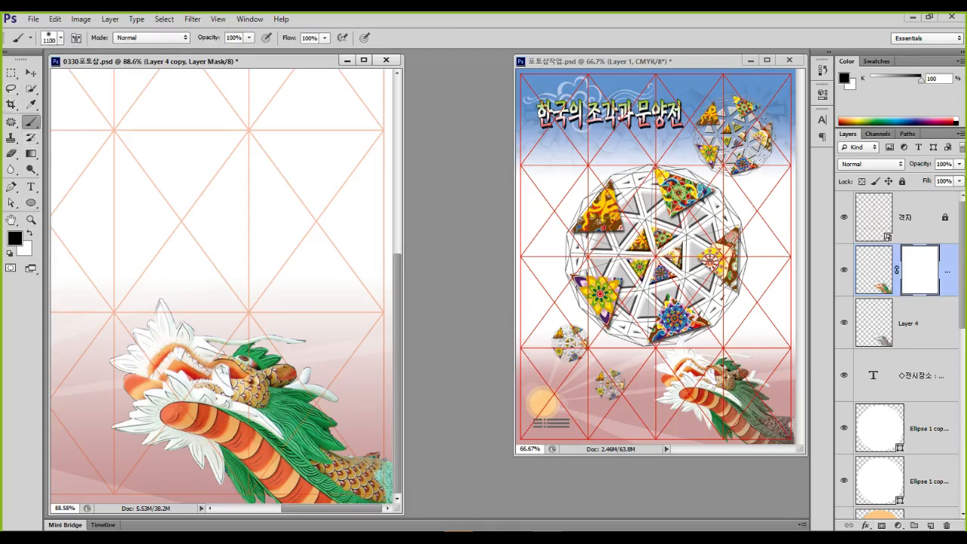
pyautogui.scroll(-10, 227, 286)
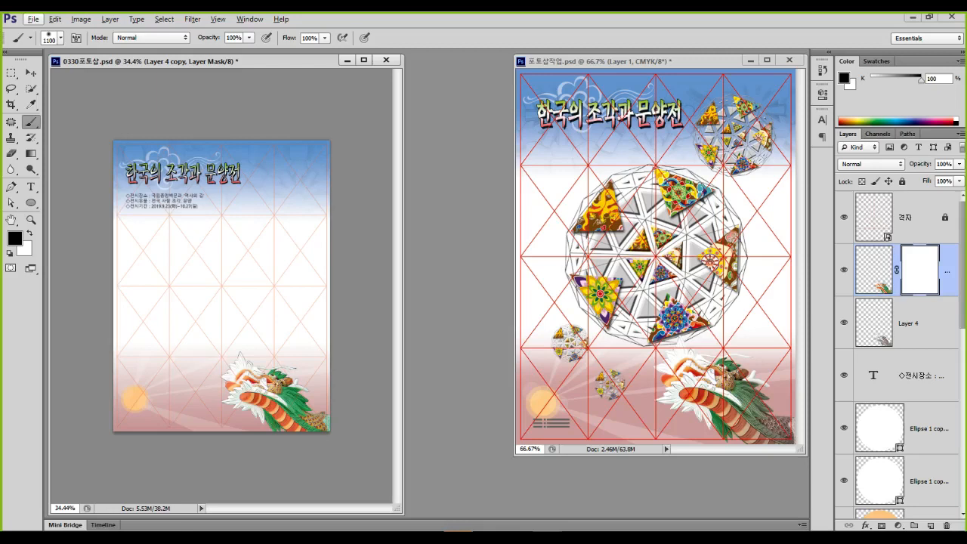
pyautogui.press('[')
pyautogui.press('[')
pyautogui.press('[')
pyautogui.press('[')
pyautogui.press('[')
pyautogui.press('[')
pyautogui.press(']')
pyautogui.press(']')
pyautogui.click(320, 430)
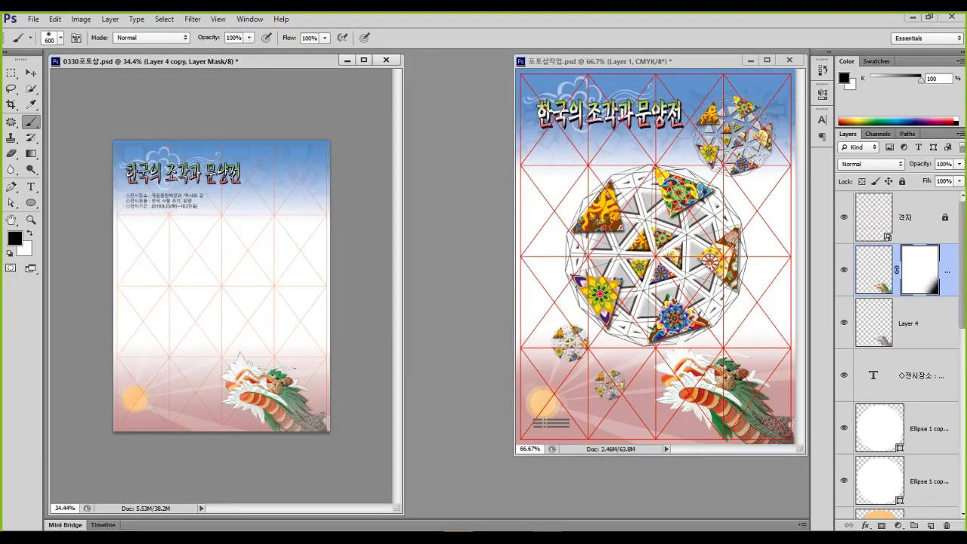
pyautogui.hotkey('ctrl', '1')
pyautogui.click(312, 435)
pyautogui.moveTo(350, 353)
pyautogui.mouseDown()
pyautogui.moveTo(299, 407)
pyautogui.moveTo(248, 370)
pyautogui.moveTo(269, 291)
pyautogui.moveTo(352, 260)
pyautogui.moveTo(364, 395)
pyautogui.mouseUp()
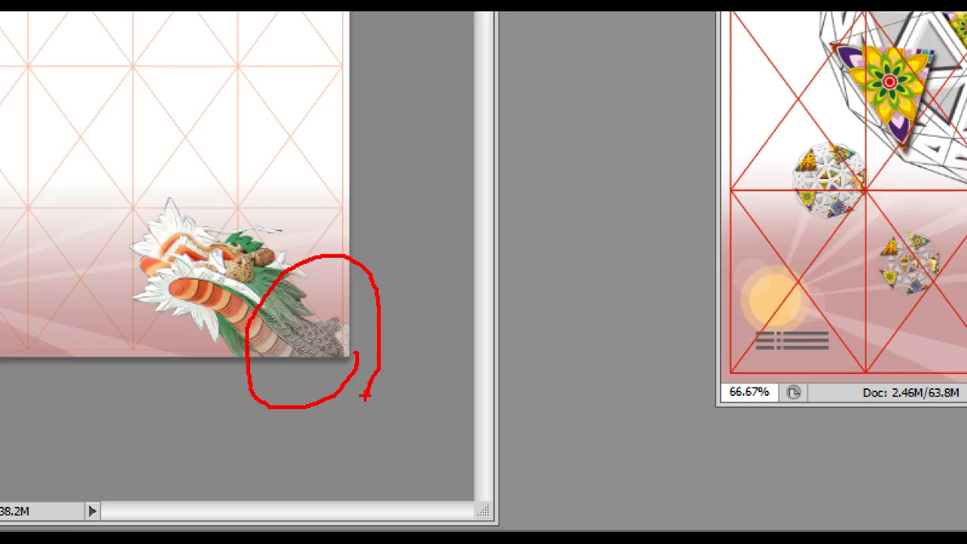
pyautogui.press('Escape')
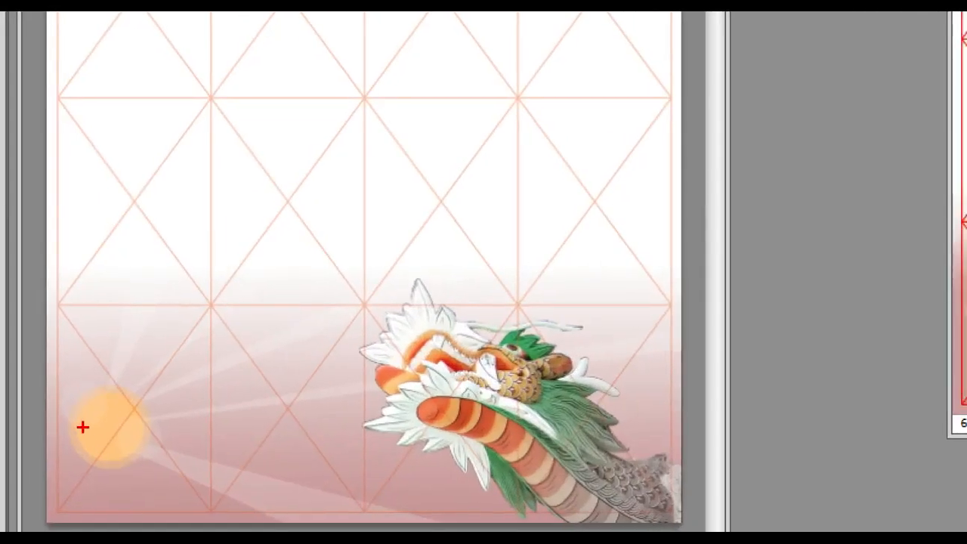
pyautogui.moveTo(82, 452); pyautogui.dragTo(177, 476)
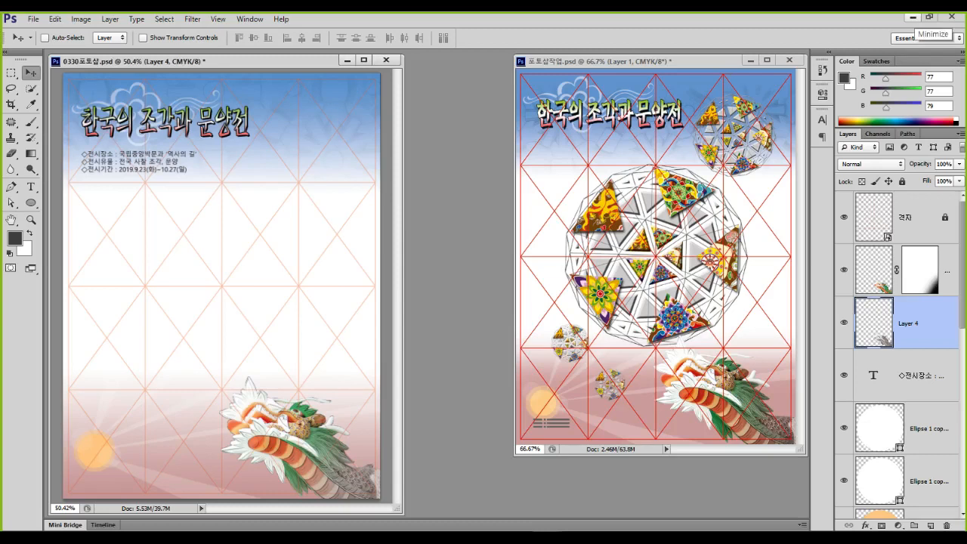
pyautogui.click(912, 16)
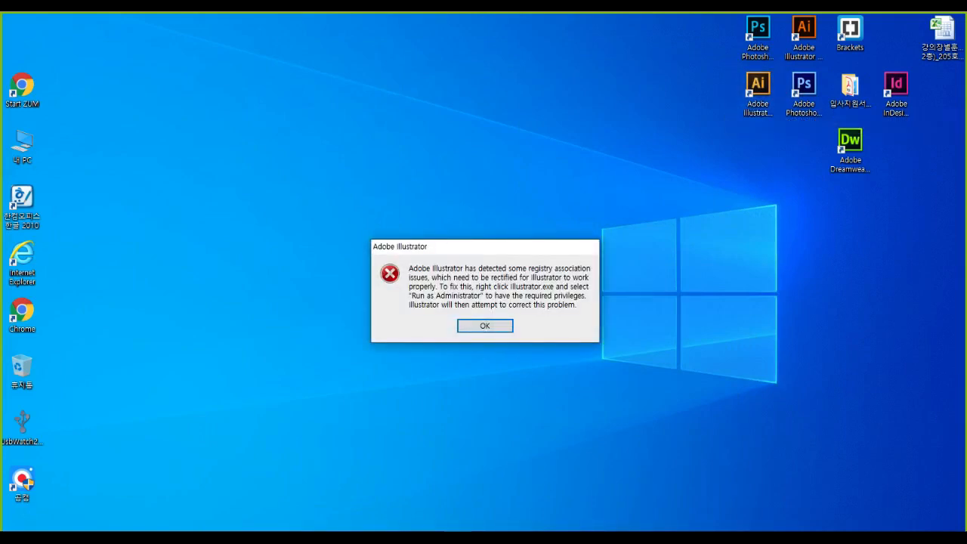
# Dismiss Illustrator CS6's registry-association error dialog
pyautogui.press('Return')
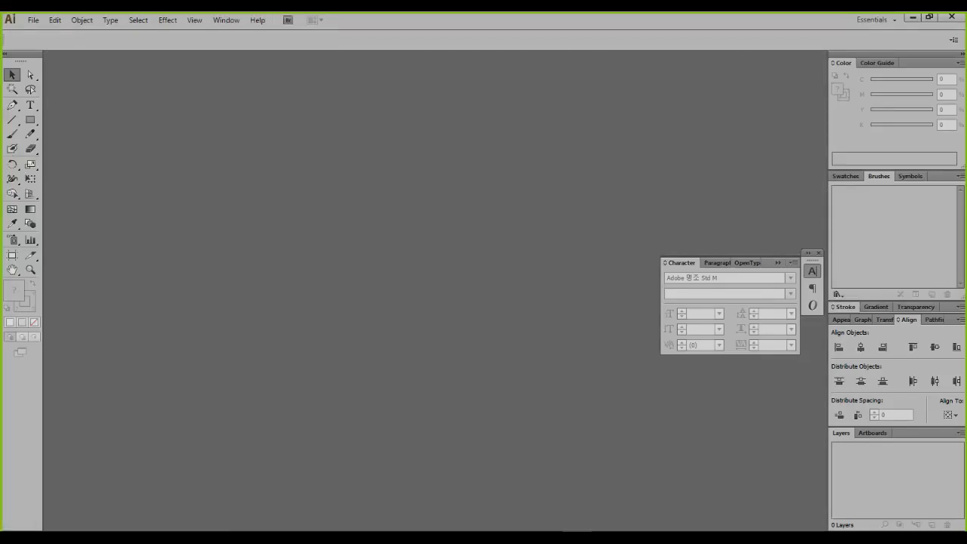
# Open 일러스트작업 CS4.ai from the 작업 folder and pan across the sphere artwork
pyautogui.hotkey('ctrl', 'o')
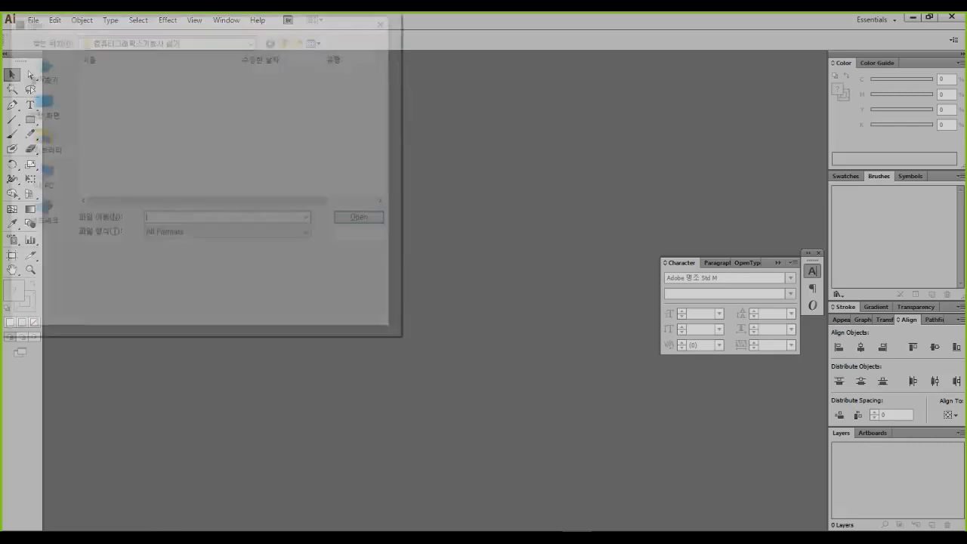
pyautogui.doubleClick(160, 116)
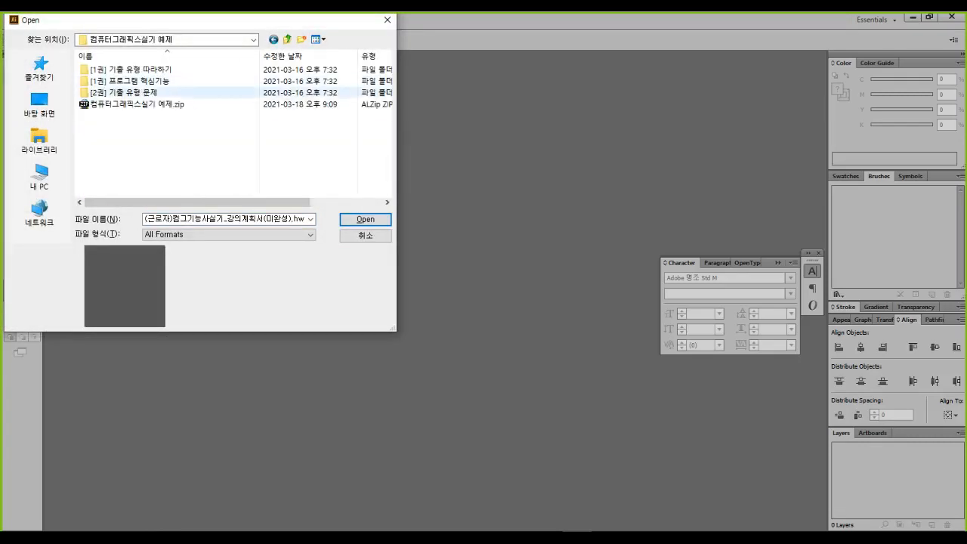
pyautogui.doubleClick(155, 92)
pyautogui.doubleClick(157, 93)
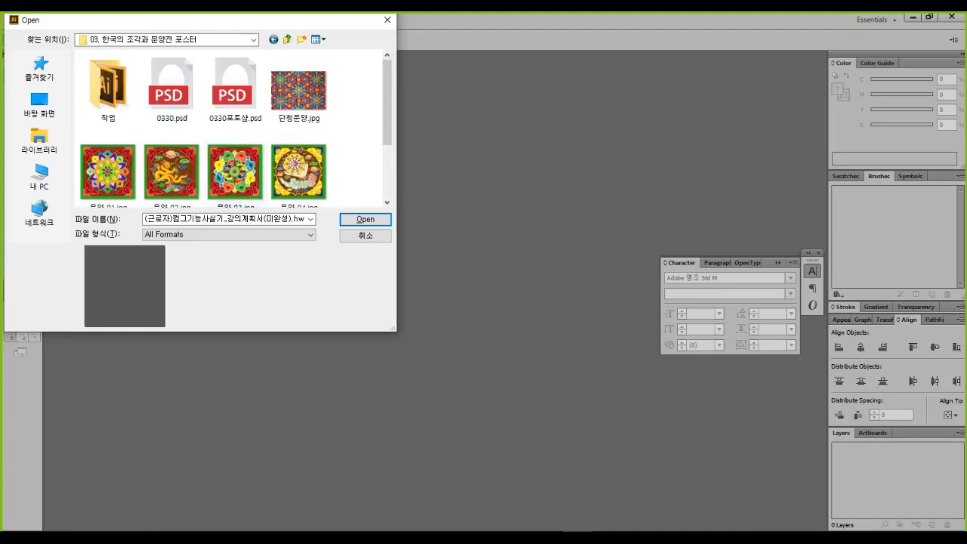
pyautogui.click(173, 83)
pyautogui.doubleClick(113, 83)
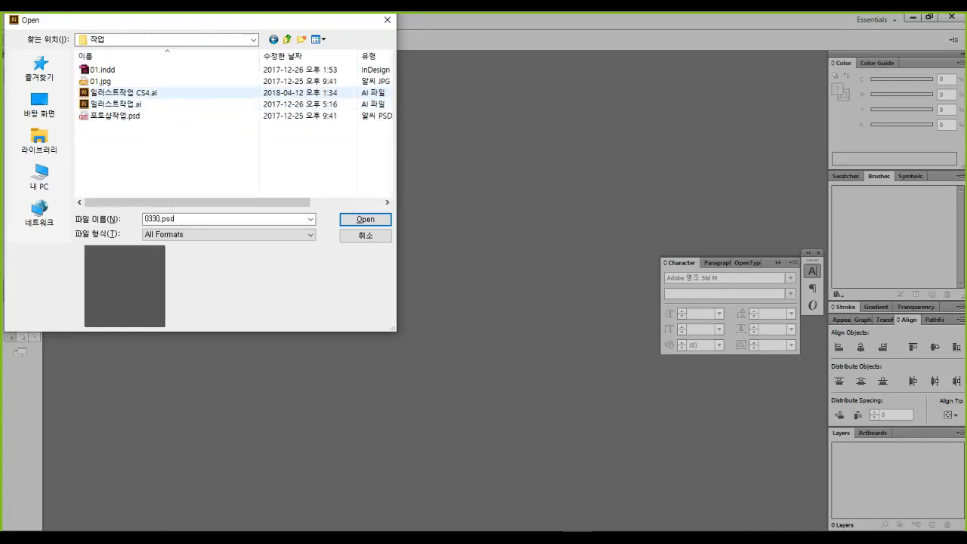
pyautogui.click(143, 93)
pyautogui.click(366, 220)
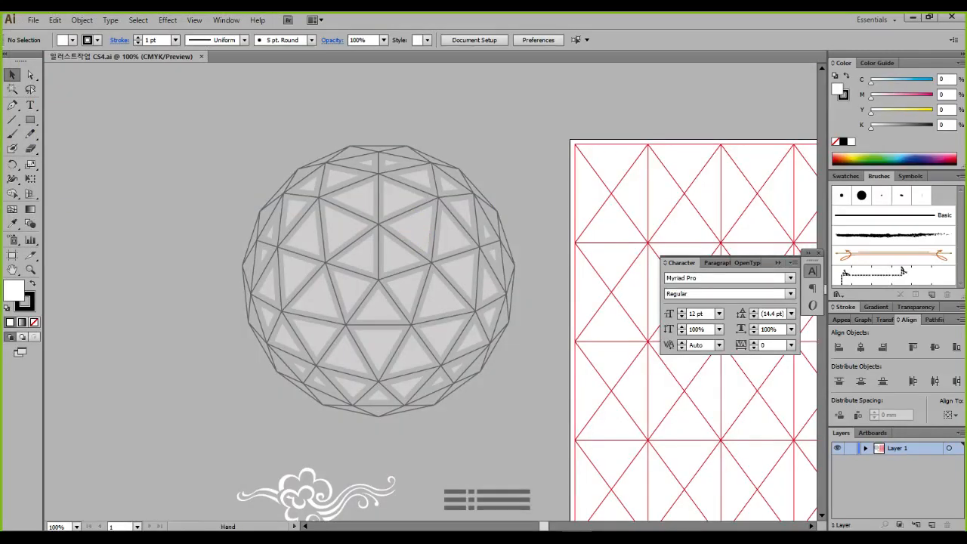
pyautogui.moveTo(498, 378); pyautogui.dragTo(311, 332)
pyautogui.moveTo(500, 450); pyautogui.dragTo(616, 481)
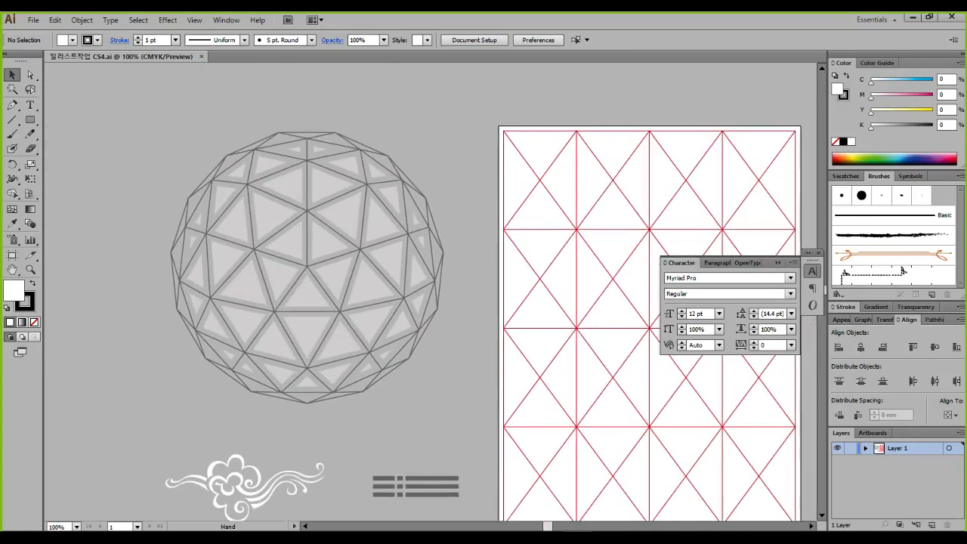
# Open 0330일러스트.ai and marquee-select its National Museum of Korea logo group
pyautogui.hotkey('ctrl', 'o')
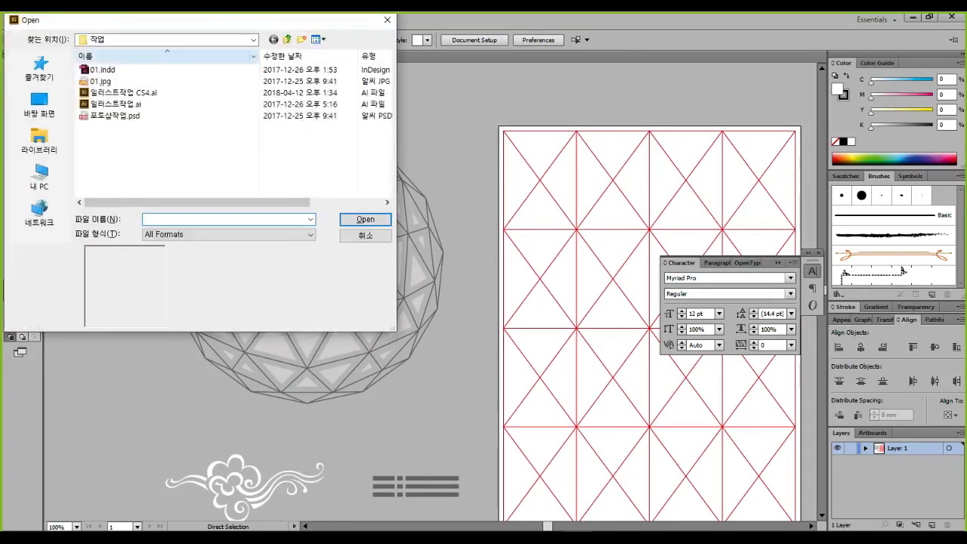
pyautogui.click(288, 39)
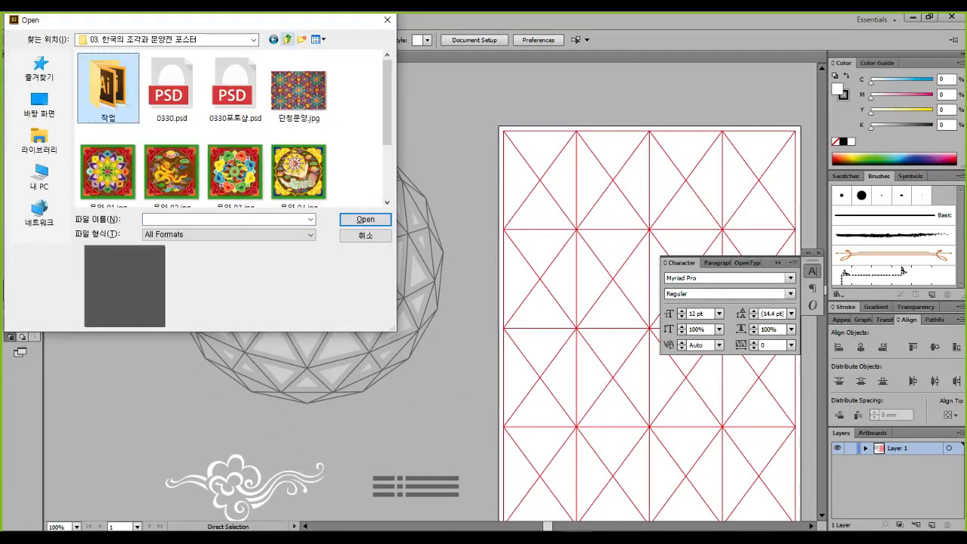
pyautogui.click(288, 39)
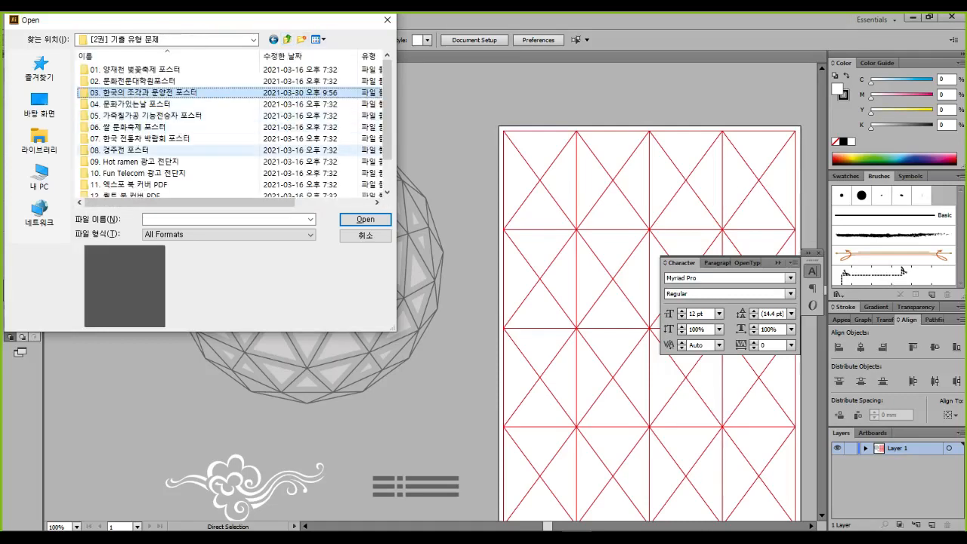
pyautogui.click(288, 39)
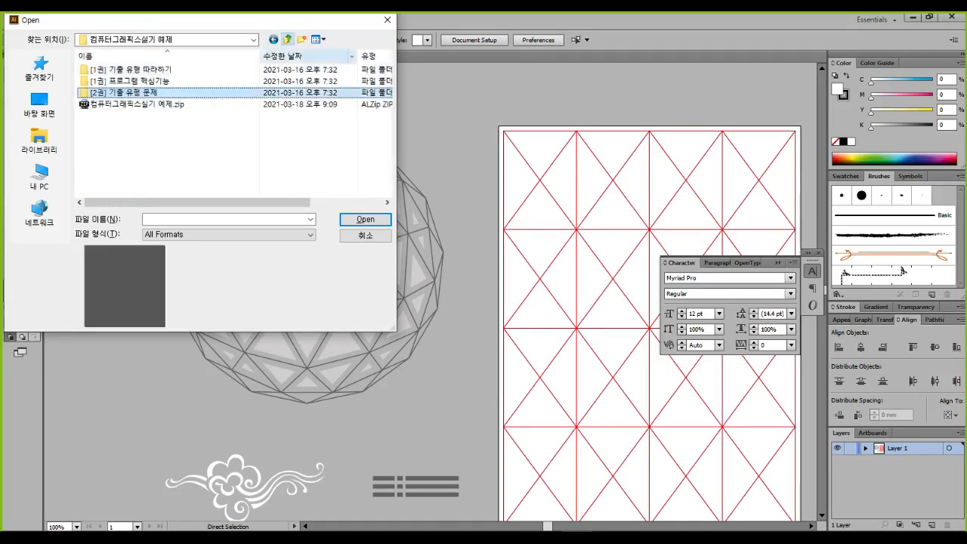
pyautogui.click(288, 39)
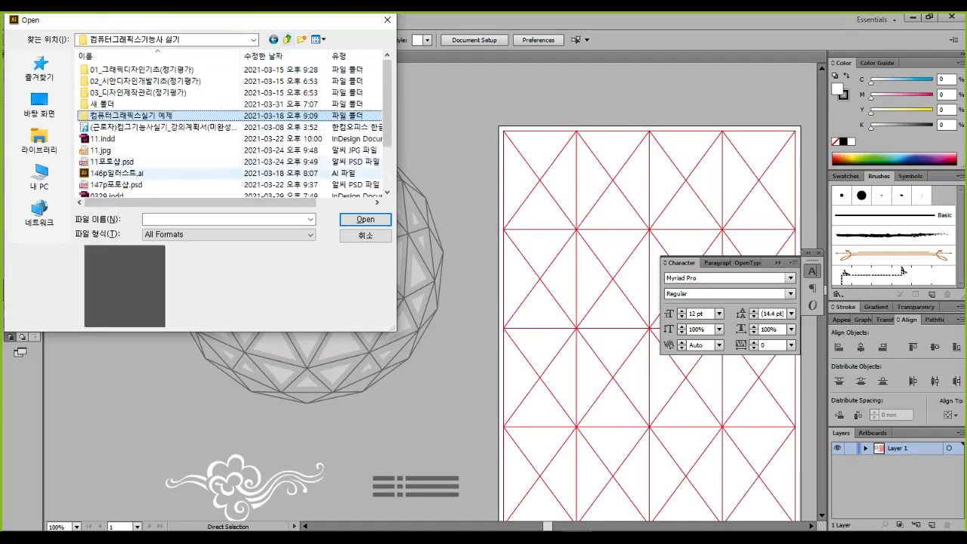
pyautogui.click(136, 174)
pyautogui.scroll(-2, 136, 174)
pyautogui.click(136, 174)
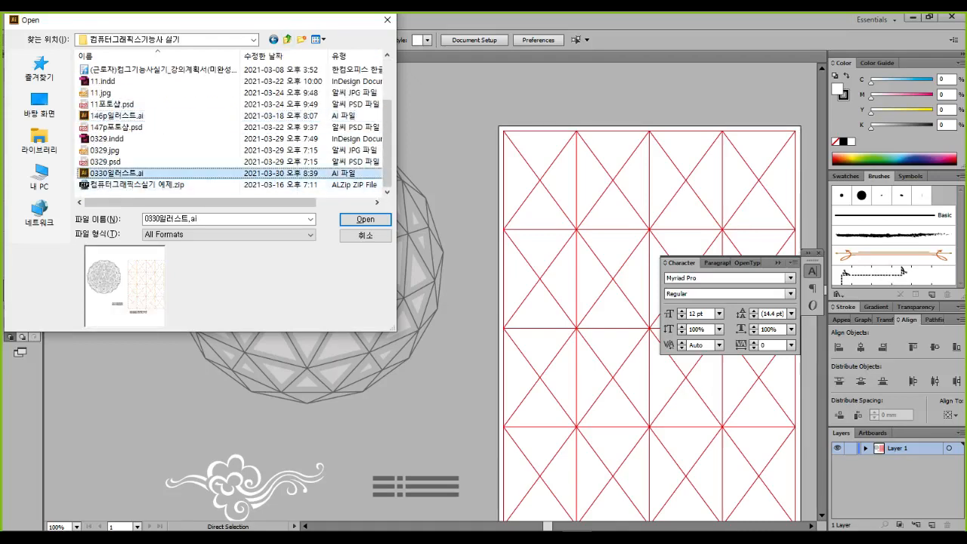
pyautogui.click(366, 219)
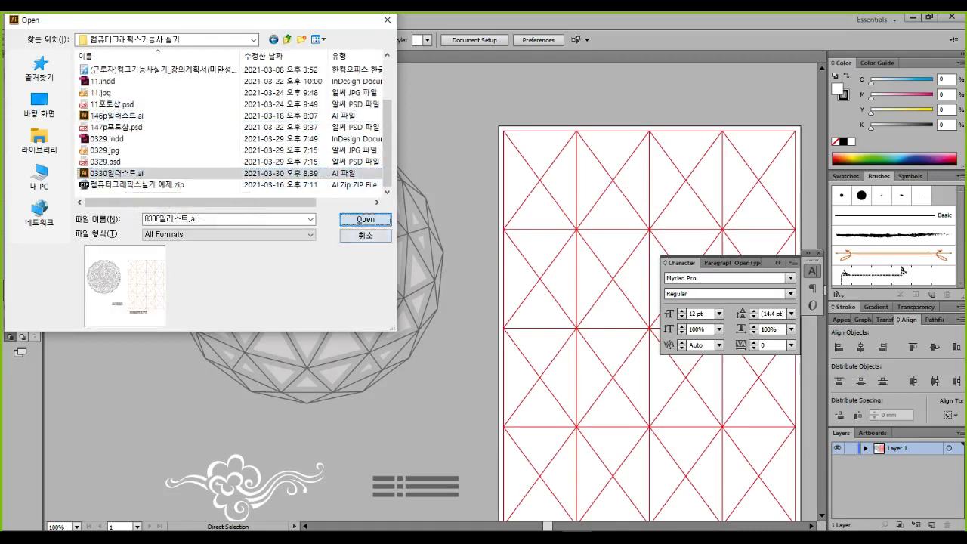
pyautogui.moveTo(532, 447); pyautogui.dragTo(194, 317)
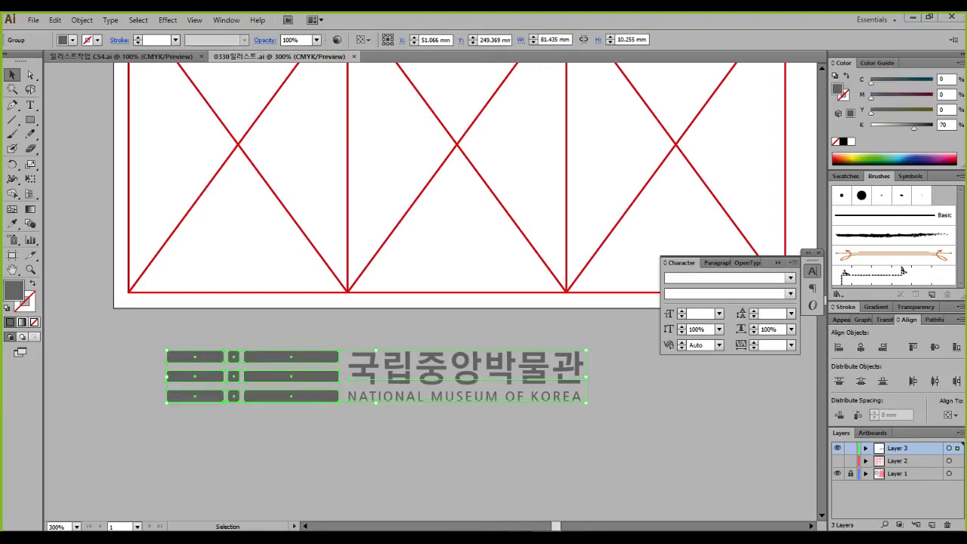
# Paste the museum logo into the poster as a smart object at the lower-left corner
pyautogui.click(546, 537)
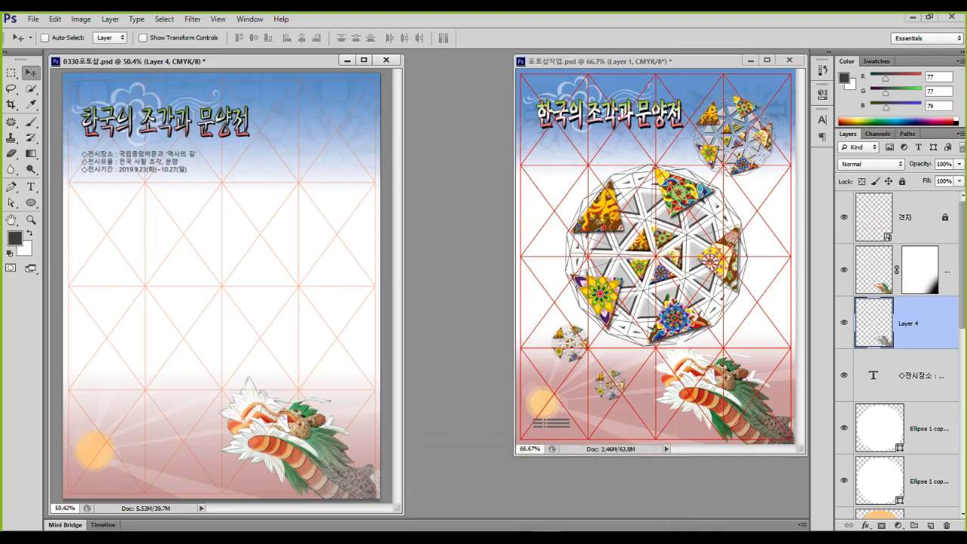
pyautogui.hotkey('ctrl', 'v')
pyautogui.press('Return')
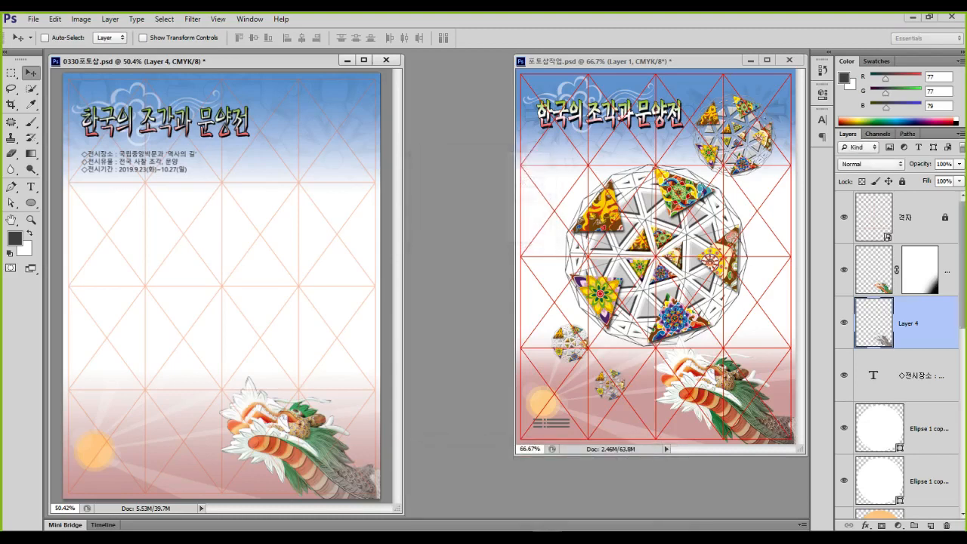
pyautogui.moveTo(265, 279); pyautogui.dragTo(193, 464)
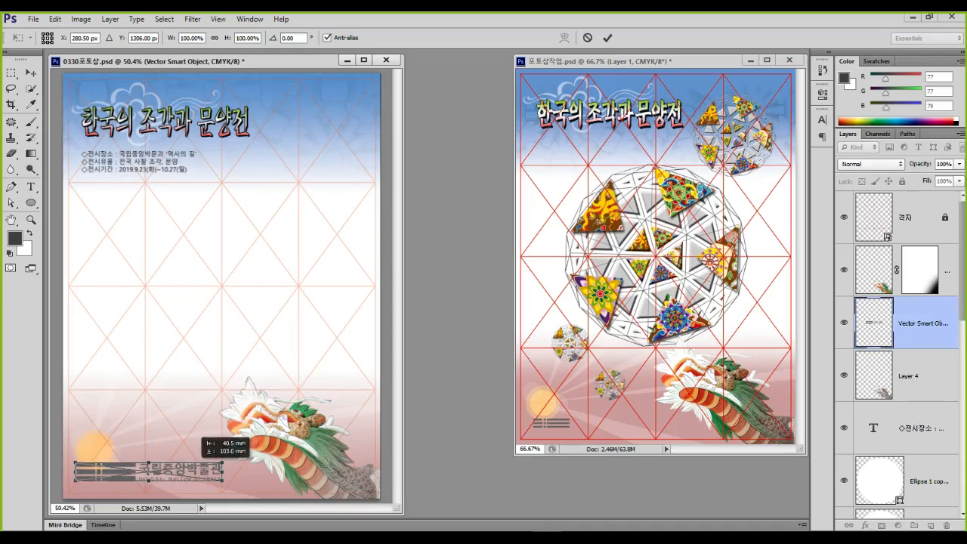
pyautogui.press('Return')
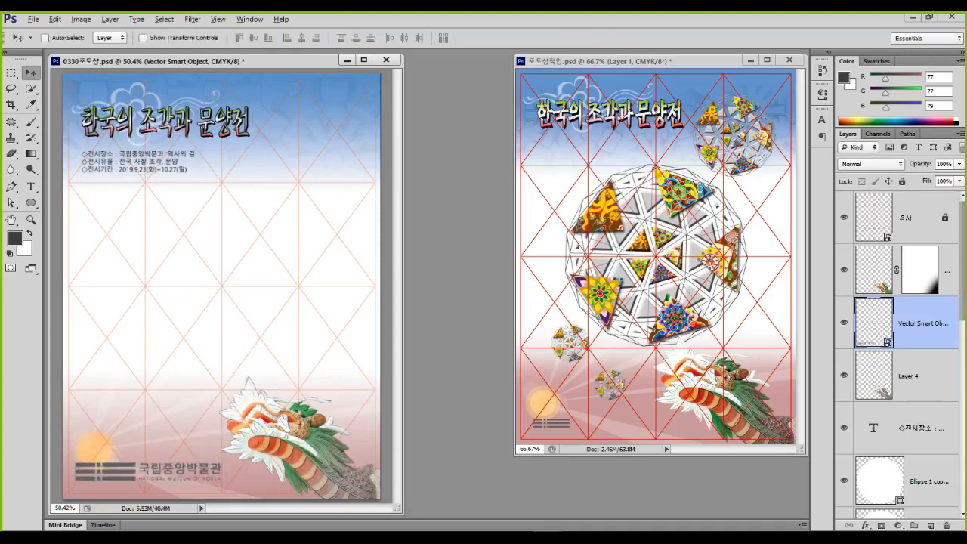
pyautogui.hotkey('ctrl', '0')
pyautogui.scroll(5, 151, 444)
pyautogui.moveTo(151, 444); pyautogui.dragTo(231, 420)
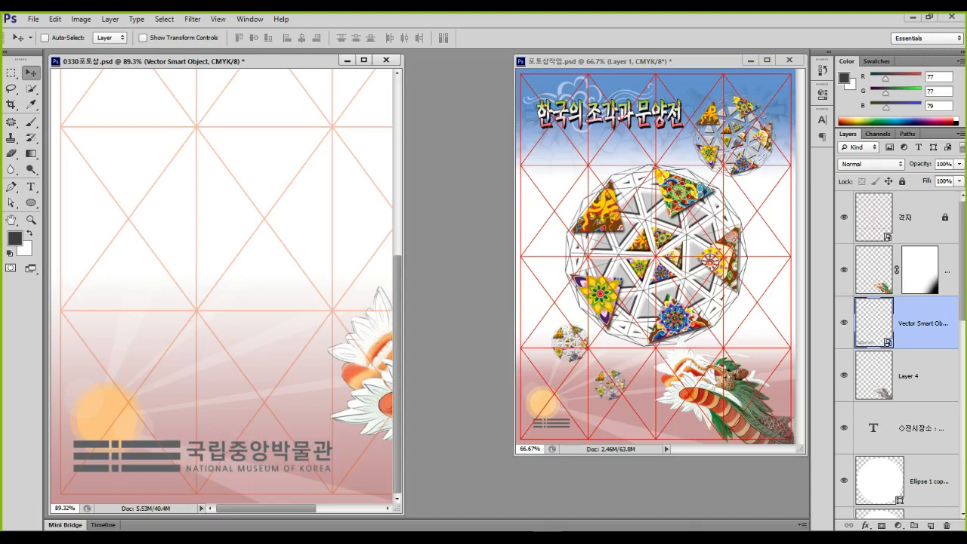
# Shrink the logo to about 80% and nudge it slightly right and lower
pyautogui.hotkey('ctrl', 't')
pyautogui.moveTo(334, 440); pyautogui.dragTo(298, 444)
pyautogui.press('Right')
pyautogui.press('Right')
pyautogui.press('Right')
pyautogui.press('Right')
pyautogui.press('Right')
pyautogui.press('Right')
pyautogui.press('Right')
pyautogui.press('Right')
pyautogui.press('Right')
pyautogui.press('Right')
pyautogui.press('Right')
pyautogui.press('Right')
pyautogui.press('Right')
pyautogui.press('Right')
pyautogui.press('Right')
pyautogui.press('Right')
pyautogui.press('Right')
pyautogui.press('Right')
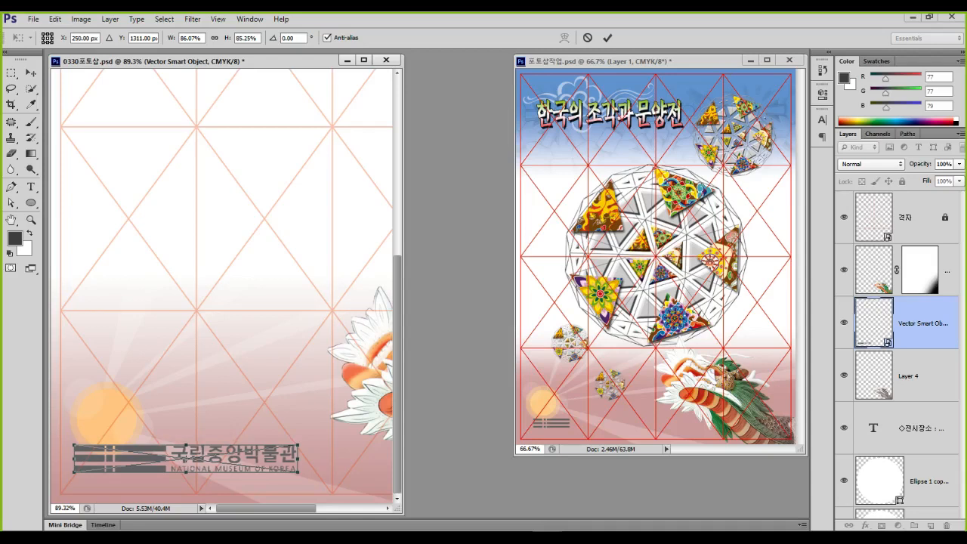
pyautogui.press('Right')
pyautogui.press('Right')
pyautogui.press('Right')
pyautogui.press('Right')
pyautogui.press('Right')
pyautogui.press('Right')
pyautogui.press('Right')
pyautogui.press('Right')
pyautogui.press('Right')
pyautogui.press('Right')
pyautogui.press('Right')
pyautogui.press('Right')
pyautogui.press('Right')
pyautogui.press('Right')
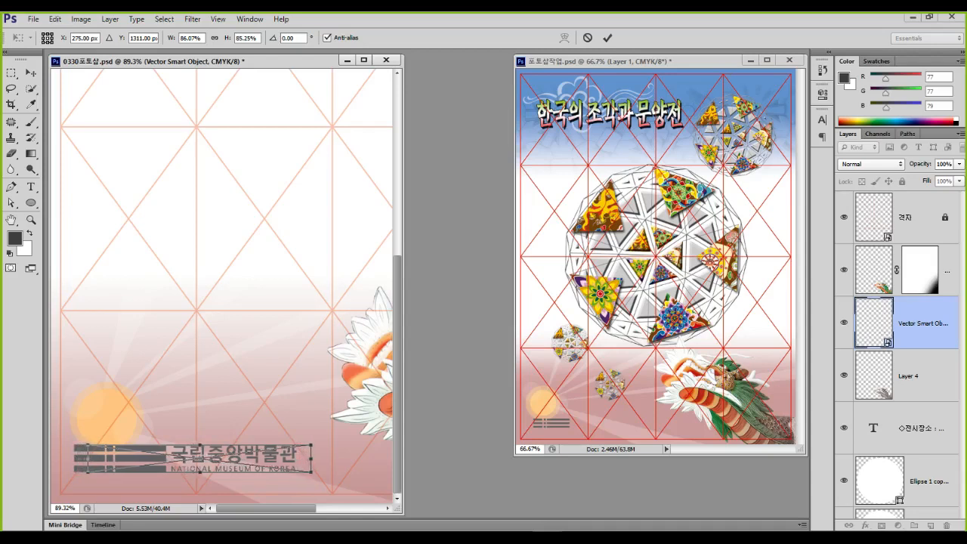
pyautogui.press('Return')
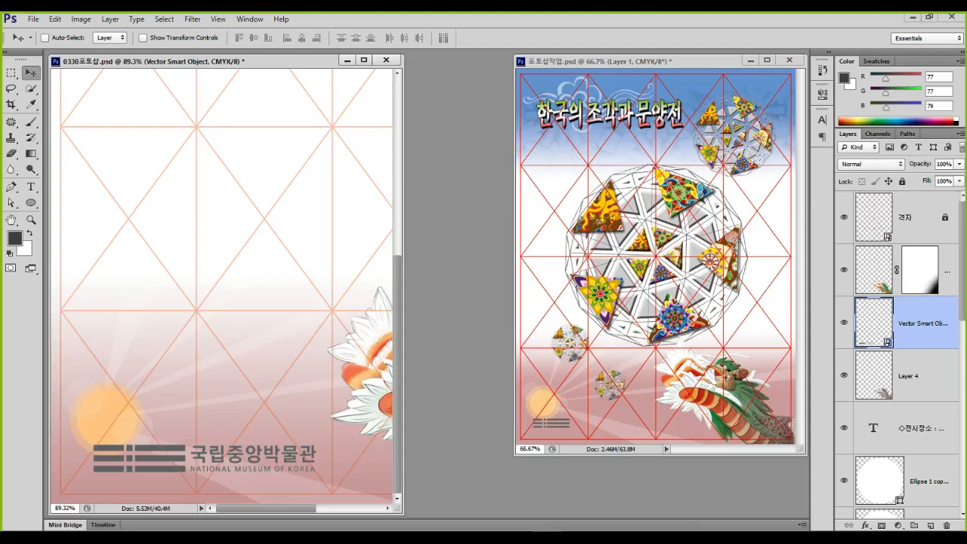
pyautogui.hotkey('ctrl', 't')
pyautogui.moveTo(315, 442); pyautogui.dragTo(303, 446)
pyautogui.press('Return')
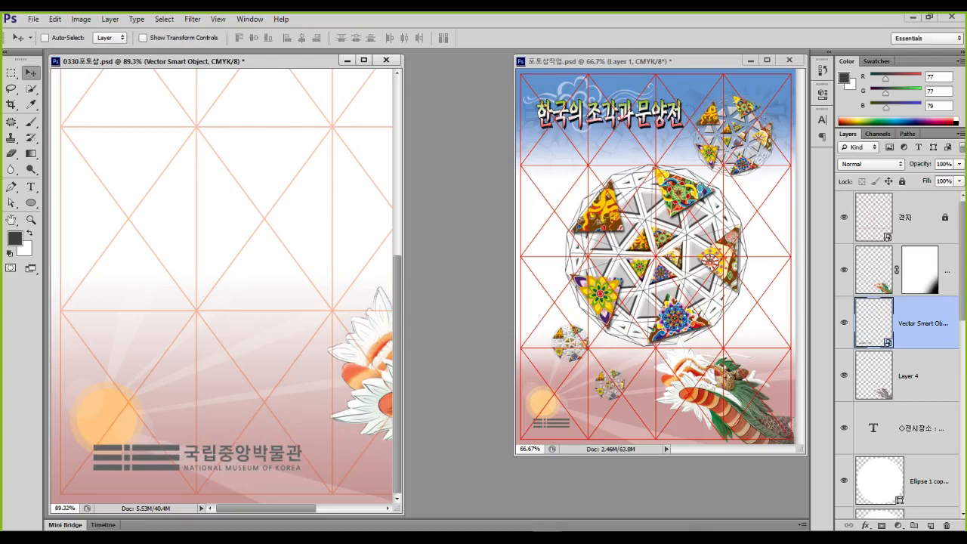
pyautogui.moveTo(232, 451); pyautogui.dragTo(233, 456)
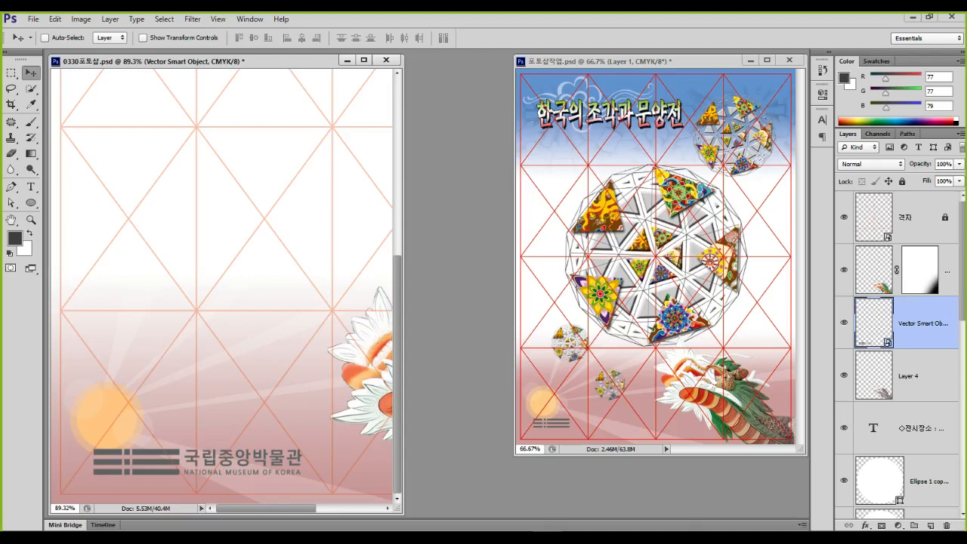
pyautogui.hotkey('ctrl', '0')
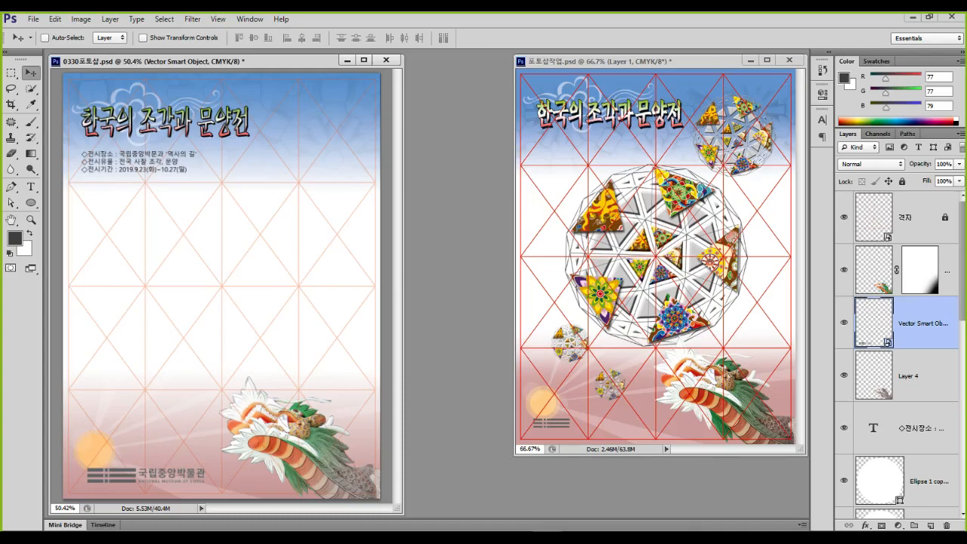
pyautogui.hotkey('ctrl', 'o')
# Open the 문양 01.jpg lotus-pattern image
pyautogui.click(578, 236)
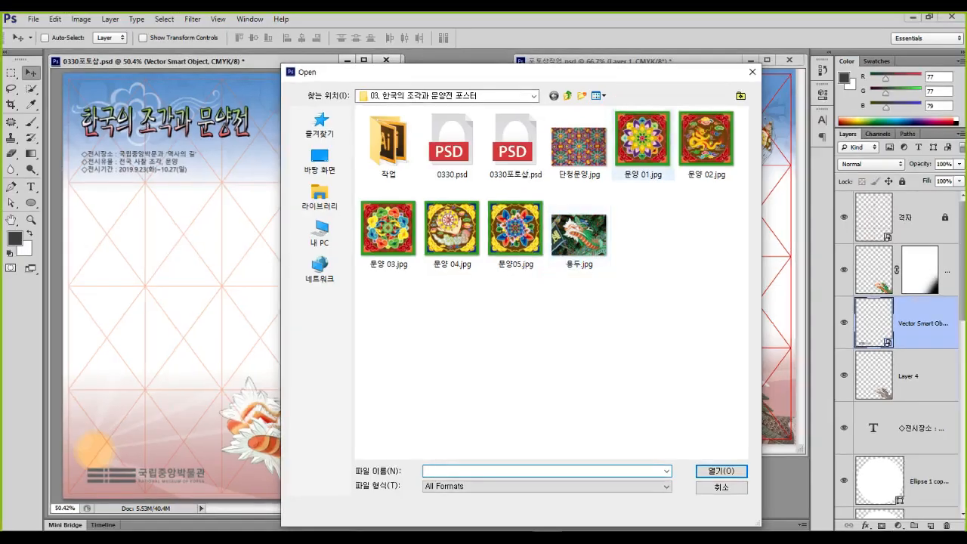
pyautogui.click(702, 136)
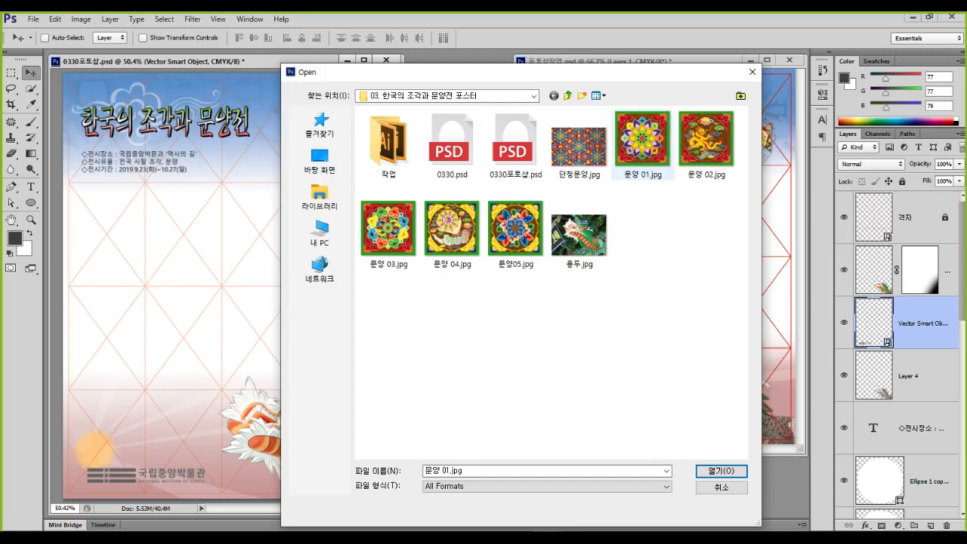
pyautogui.press('Return')
# Make several trial drags and clicks on the pattern image, then close 문양 01.jpg
pyautogui.moveTo(282, 189)
pyautogui.mouseDown()
pyautogui.moveTo(170, 324)
pyautogui.moveTo(226, 344)
pyautogui.moveTo(389, 349)
pyautogui.moveTo(339, 293)
pyautogui.moveTo(282, 198)
pyautogui.mouseUp()
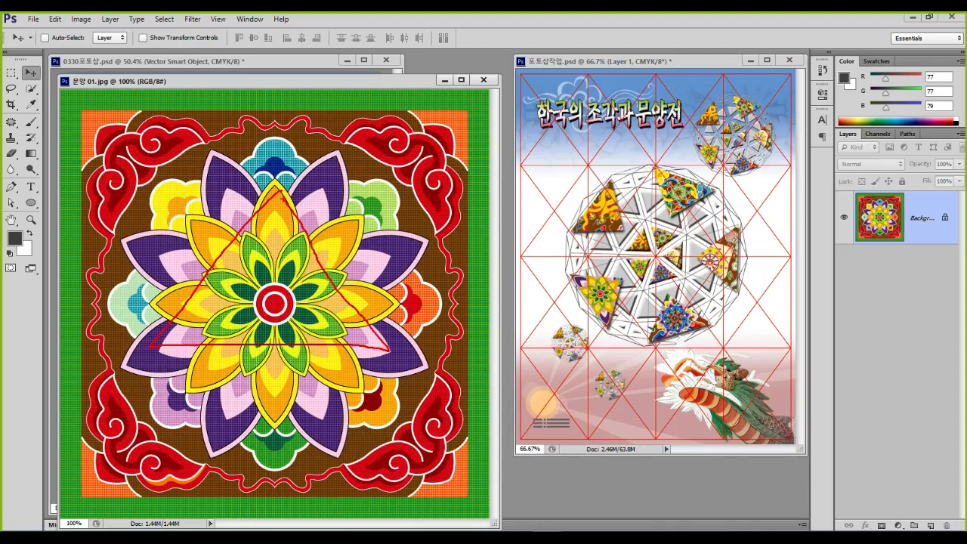
pyautogui.press('Escape')
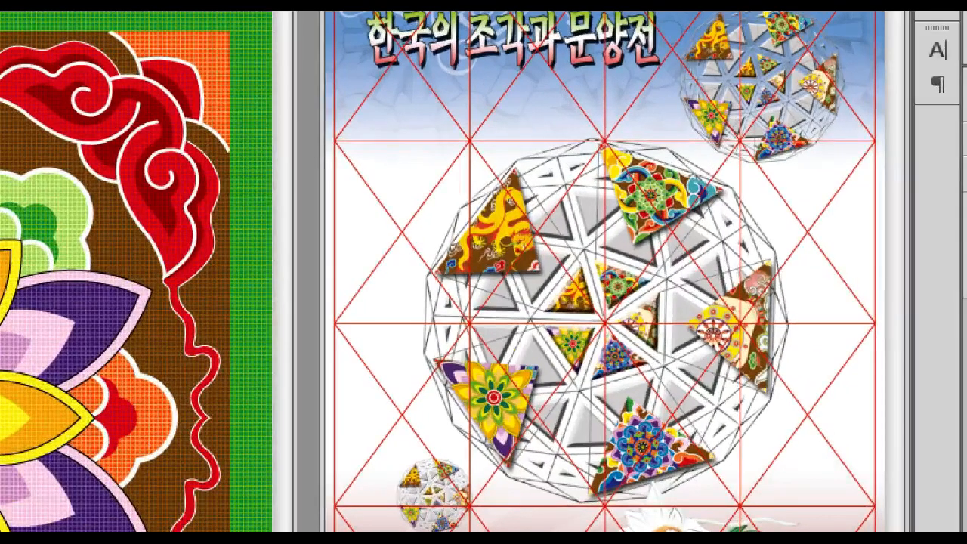
pyautogui.moveTo(655, 158)
pyautogui.mouseDown()
pyautogui.moveTo(645, 204)
pyautogui.moveTo(657, 159)
pyautogui.mouseUp()
pyautogui.moveTo(537, 218); pyautogui.dragTo(454, 253)
pyautogui.moveTo(481, 418); pyautogui.dragTo(487, 432)
pyautogui.moveTo(665, 450)
pyautogui.mouseDown()
pyautogui.moveTo(708, 431)
pyautogui.moveTo(684, 437)
pyautogui.mouseUp()
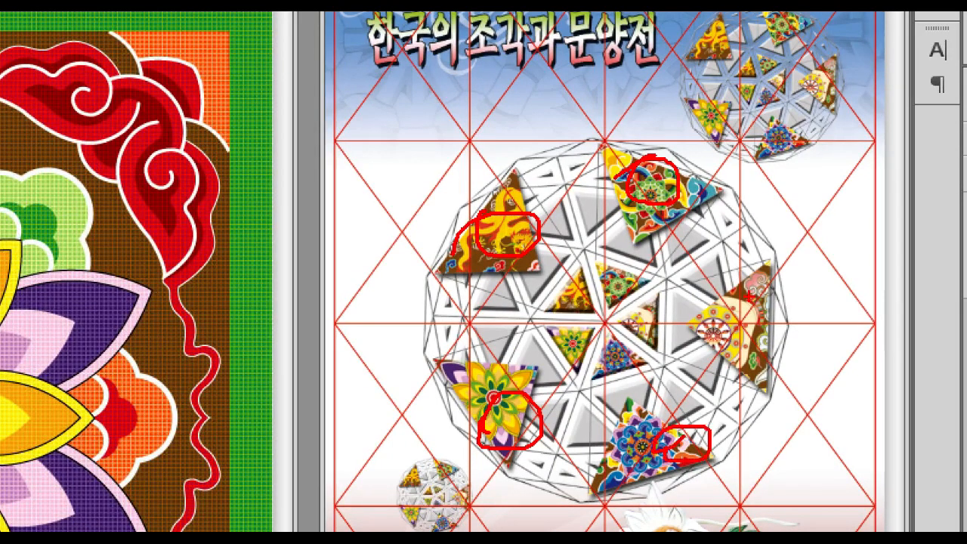
pyautogui.moveTo(749, 296); pyautogui.dragTo(744, 355)
pyautogui.moveTo(755, 314); pyautogui.dragTo(762, 356)
pyautogui.moveTo(621, 249)
pyautogui.mouseDown()
pyautogui.moveTo(545, 346)
pyautogui.moveTo(607, 381)
pyautogui.moveTo(677, 342)
pyautogui.moveTo(668, 281)
pyautogui.moveTo(628, 259)
pyautogui.mouseUp()
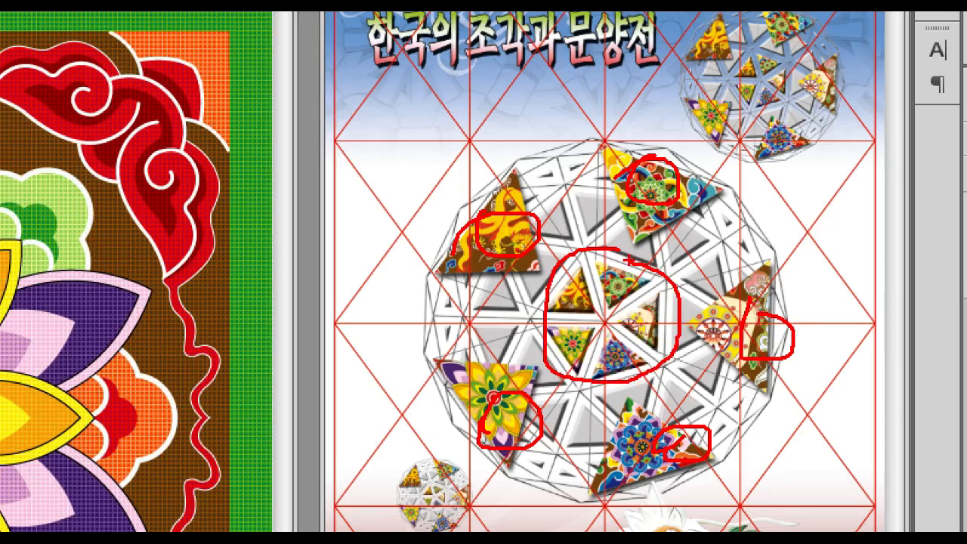
pyautogui.press('e')
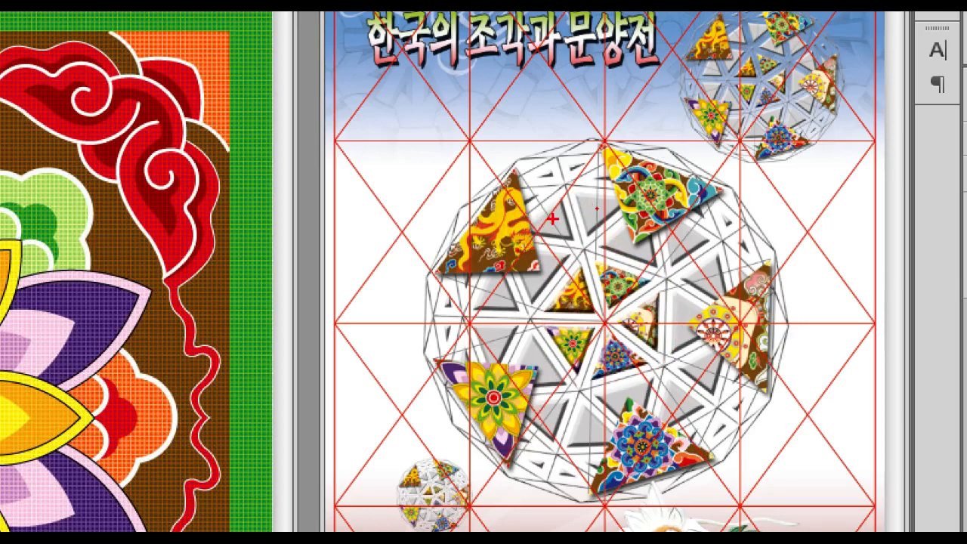
pyautogui.click(555, 280)
pyautogui.click(497, 299)
pyautogui.click(499, 347)
pyautogui.click(542, 344)
pyautogui.click(545, 420)
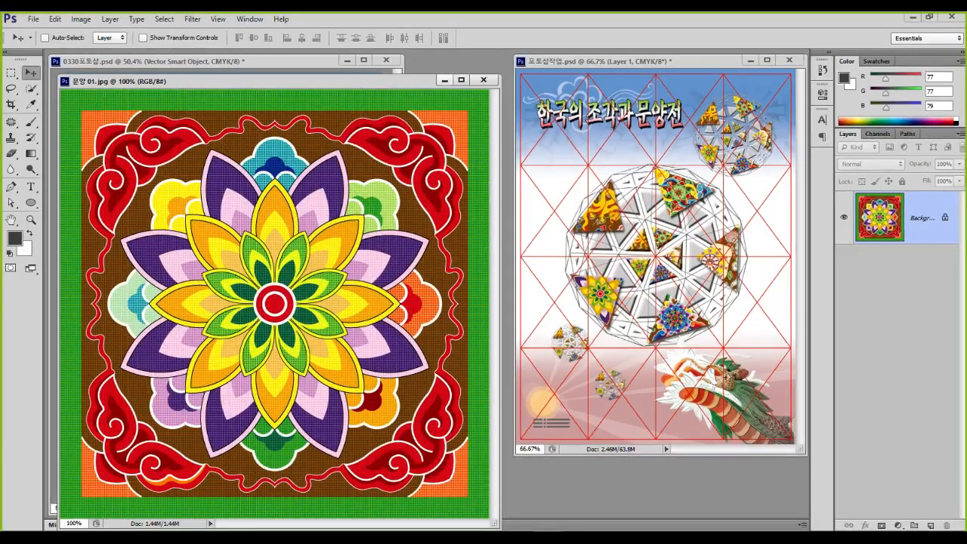
pyautogui.click(484, 79)
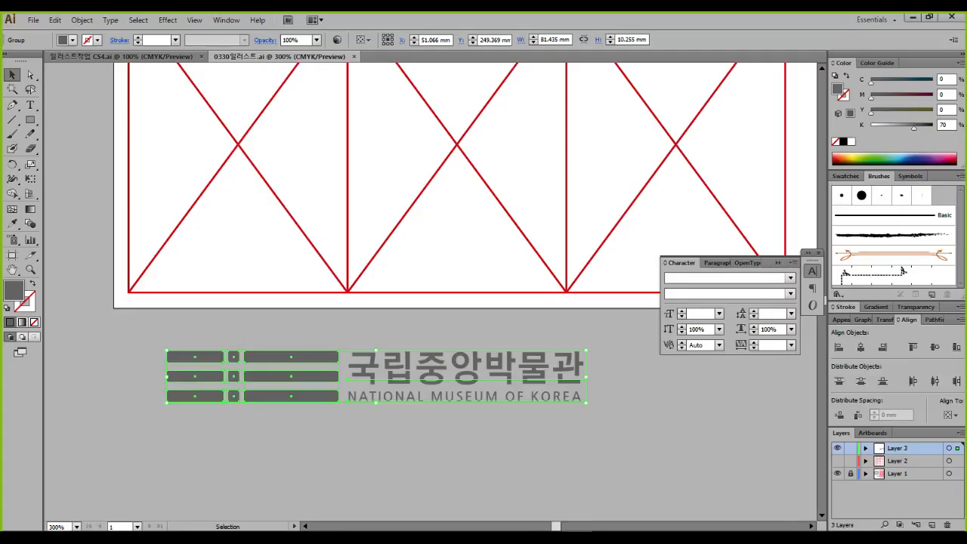
# Unlock Layer 1, copy the whole geodesic sphere group, and return to the 0330포토샵.psd poster
pyautogui.scroll(-4, 467, 292)
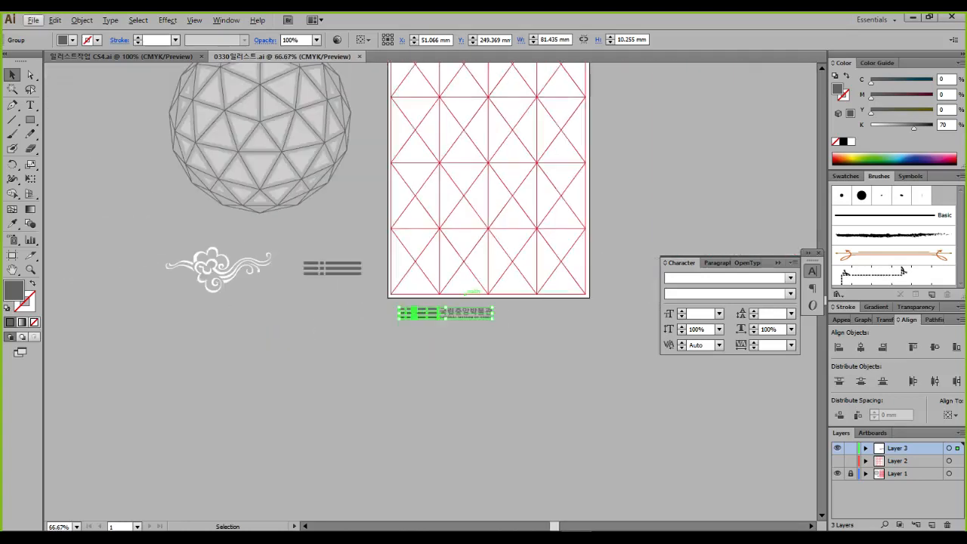
pyautogui.moveTo(466, 291); pyautogui.dragTo(539, 434)
pyautogui.moveTo(243, 176); pyautogui.dragTo(423, 359)
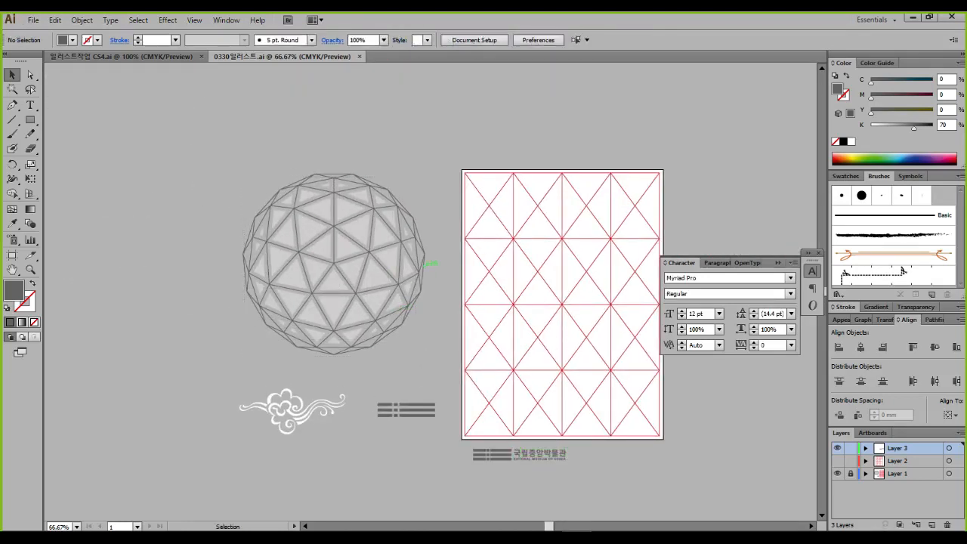
pyautogui.click(850, 473)
pyautogui.moveTo(251, 146); pyautogui.dragTo(425, 357)
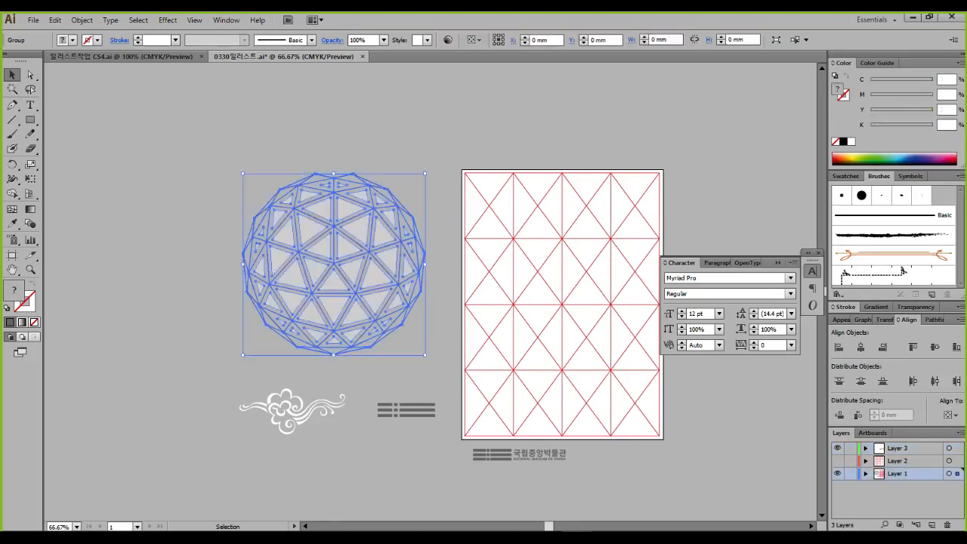
pyautogui.hotkey('ctrl', 'c')
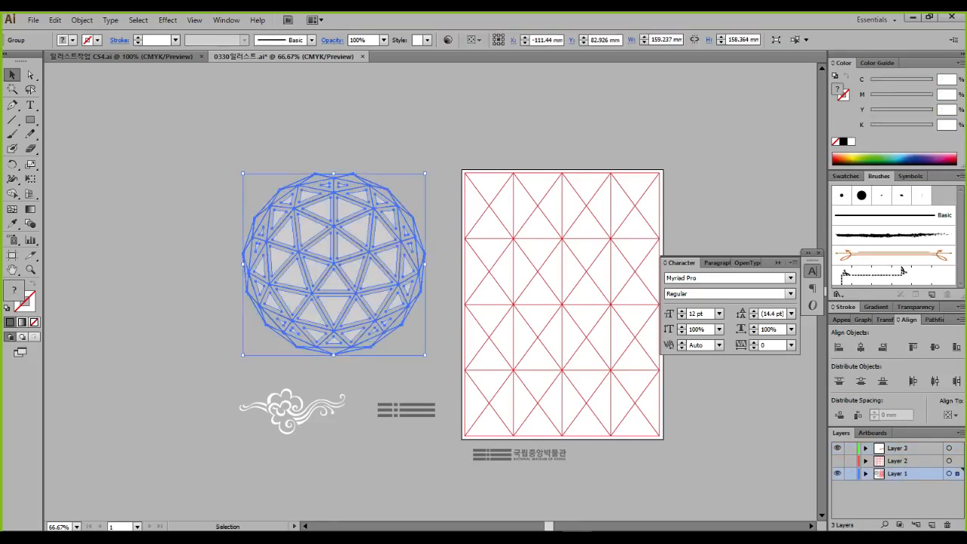
pyautogui.click(548, 538)
pyautogui.click(548, 498)
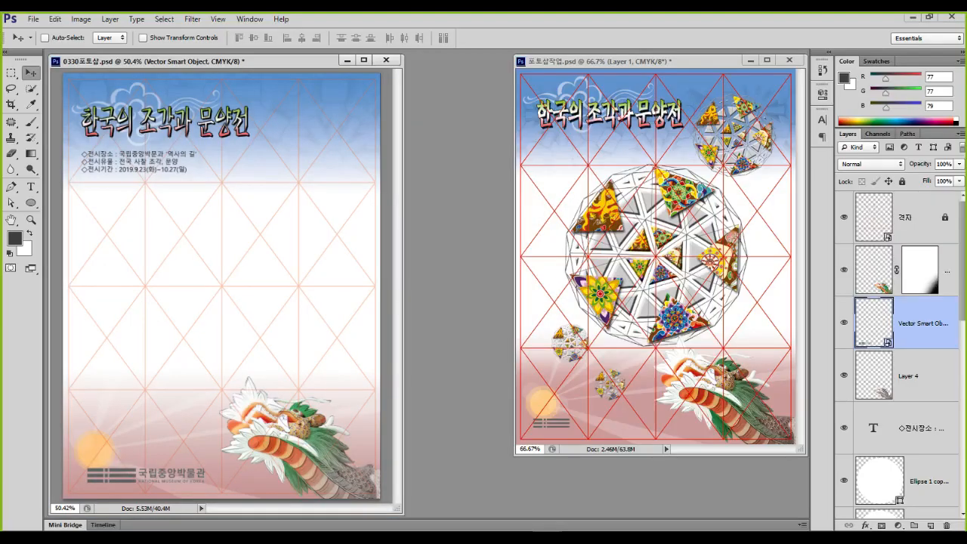
# Paste the sphere as a smart object, scale it to about 73%, and shift it toward the page centre
pyautogui.hotkey('ctrl', 'v')
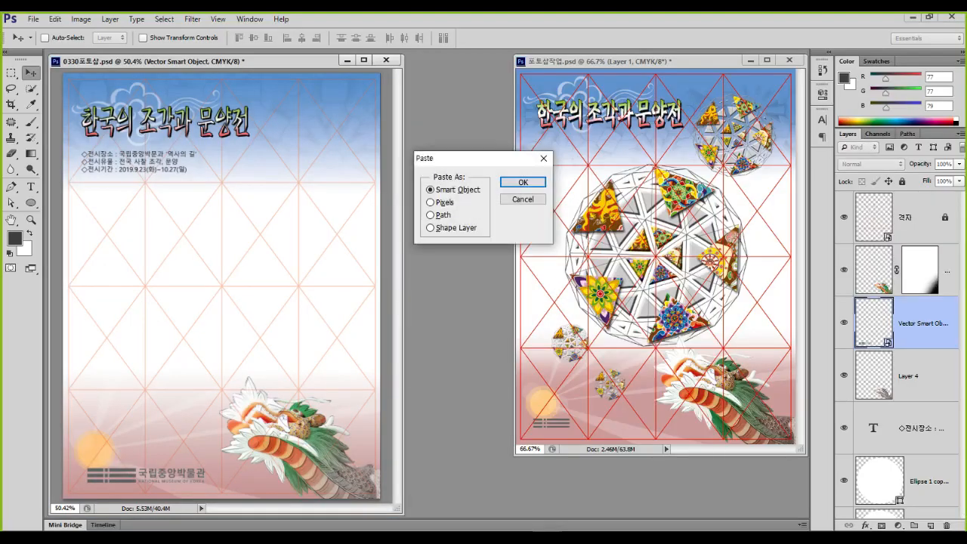
pyautogui.press('Return')
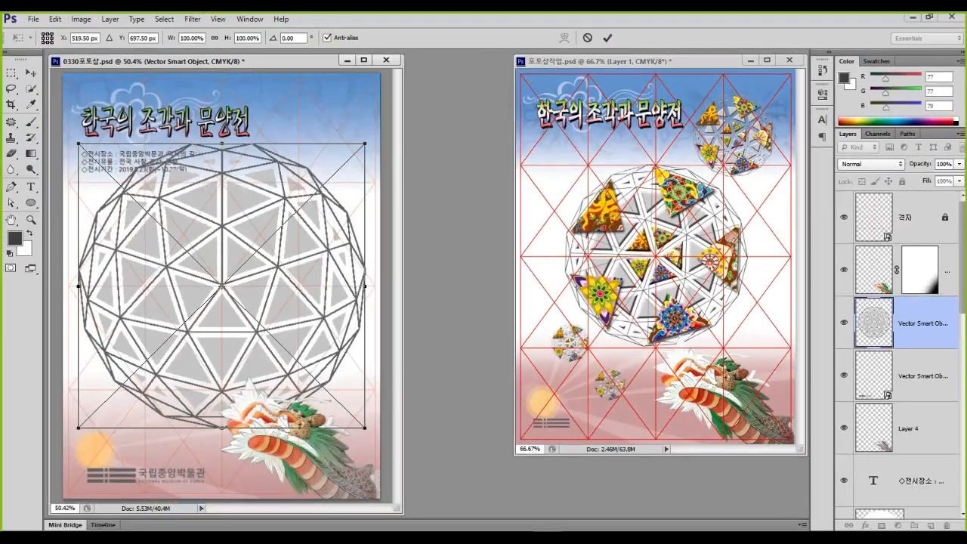
pyautogui.moveTo(365, 143); pyautogui.dragTo(325, 182)
pyautogui.moveTo(325, 427); pyautogui.dragTo(287, 391)
pyautogui.moveTo(234, 290); pyautogui.dragTo(274, 288)
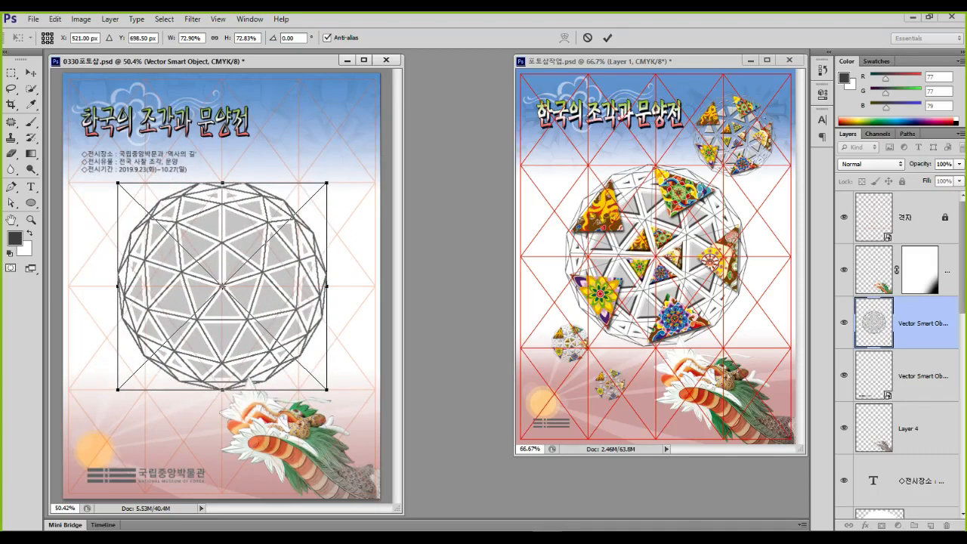
pyautogui.press('Return')
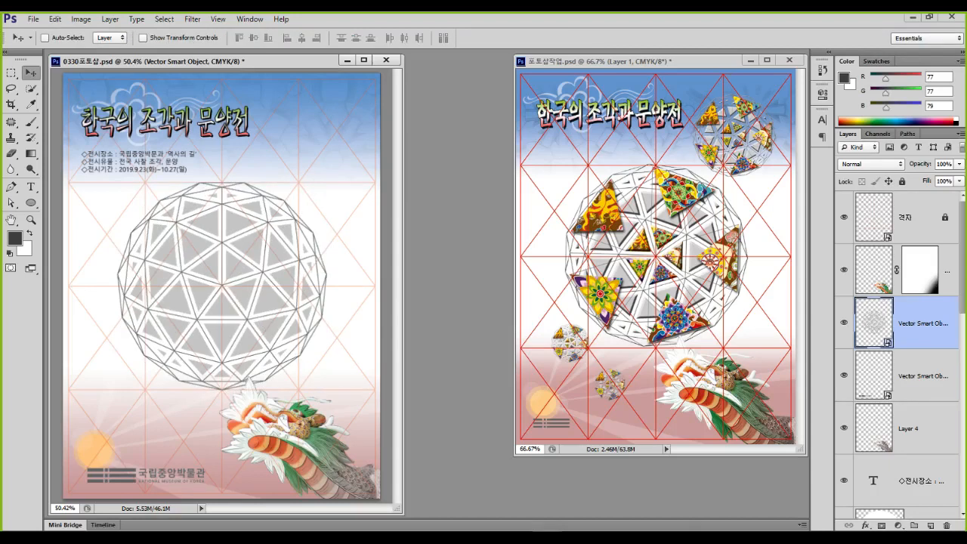
# Raise the Vector Smart Object layer above the masked dragon layer, then test clicks around the sphere
pyautogui.moveTo(913, 323); pyautogui.dragTo(914, 243)
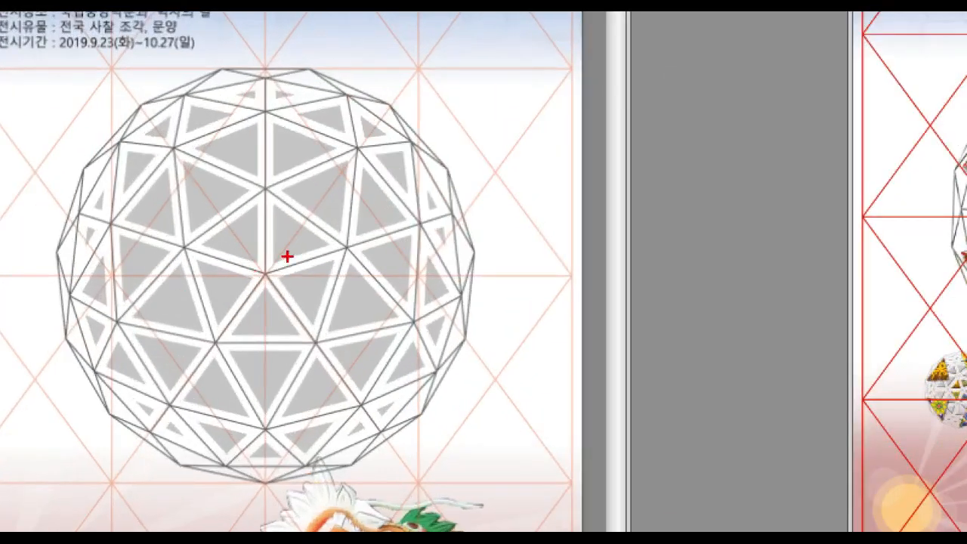
pyautogui.click(284, 237)
pyautogui.click(233, 241)
pyautogui.click(218, 283)
pyautogui.click(252, 319)
pyautogui.click(313, 289)
pyautogui.click(331, 196)
pyautogui.click(290, 148)
pyautogui.press('Escape')
# Make and cancel trial selection clicks around the sphere, showing the alternative selection tools
pyautogui.scroll(3, 220, 264)
pyautogui.scroll(1, 221, 287)
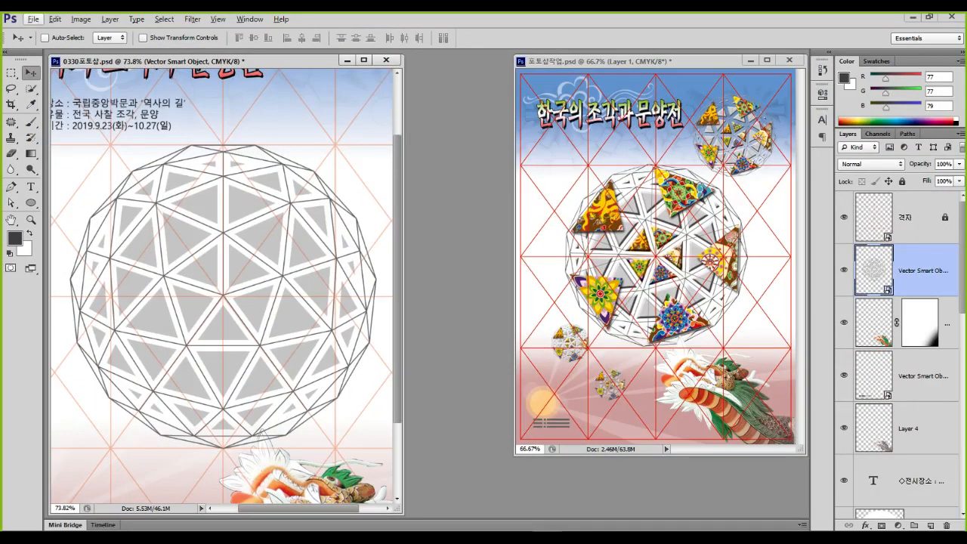
pyautogui.hotkey('ctrl', '1')
pyautogui.click(244, 242)
pyautogui.click(355, 181)
pyautogui.click(293, 119)
pyautogui.click(237, 118)
pyautogui.click(179, 177)
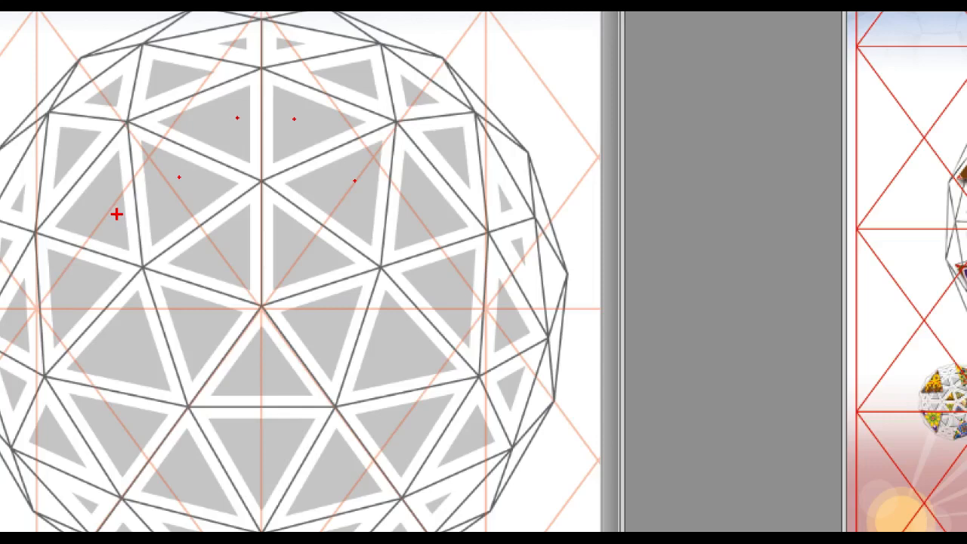
pyautogui.press('Escape')
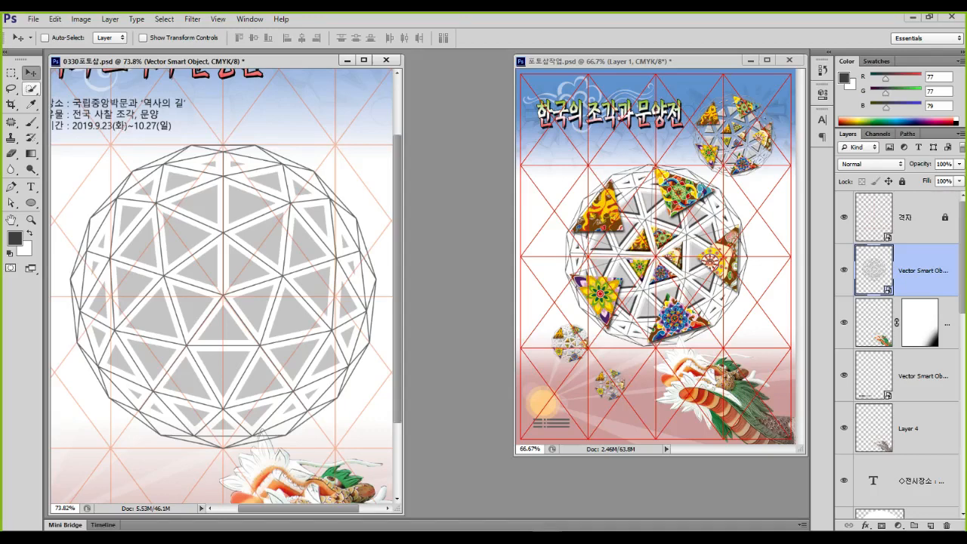
pyautogui.click(30, 88)
# Switch to the Magic Wand Tool and select one grey triangle on the sphere
pyautogui.hotkey('ctrl', '1')
pyautogui.click(83, 85)
pyautogui.moveTo(73, 99)
pyautogui.mouseDown()
pyautogui.moveTo(155, 135)
pyautogui.moveTo(273, 139)
pyautogui.mouseUp()
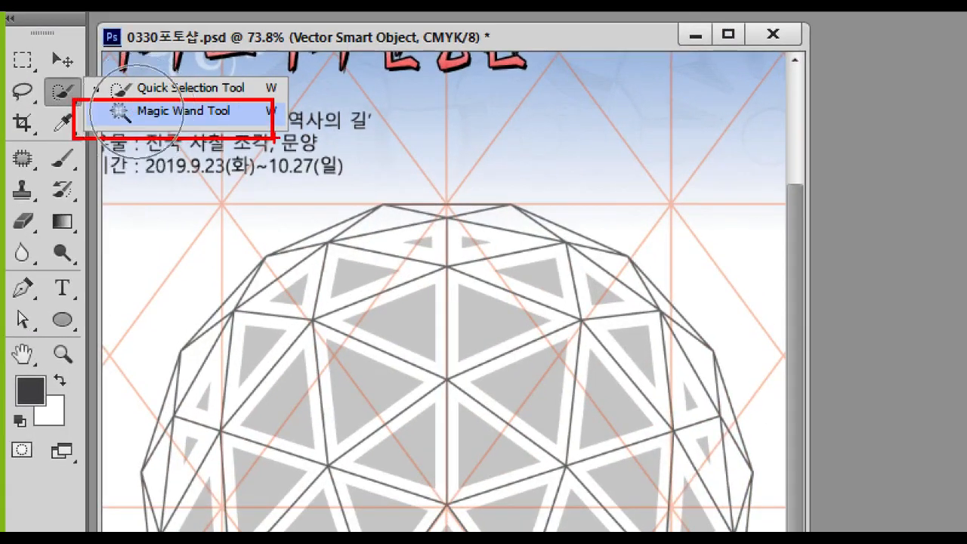
pyautogui.press('Escape')
pyautogui.click(105, 101)
pyautogui.hotkey('ctrl', '1')
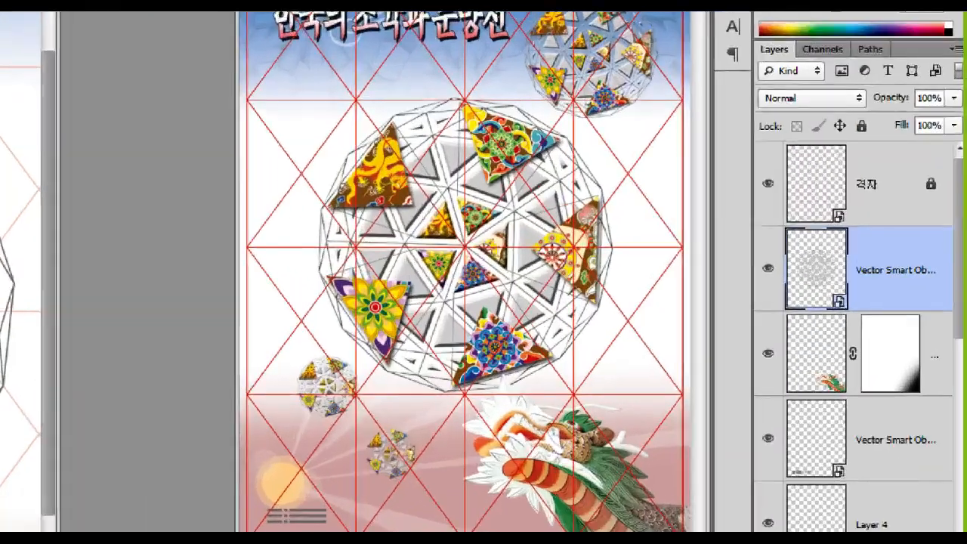
pyautogui.click(823, 285)
pyautogui.moveTo(892, 279)
pyautogui.mouseDown()
pyautogui.moveTo(854, 320)
pyautogui.moveTo(751, 305)
pyautogui.moveTo(759, 232)
pyautogui.moveTo(862, 262)
pyautogui.moveTo(837, 326)
pyautogui.mouseUp()
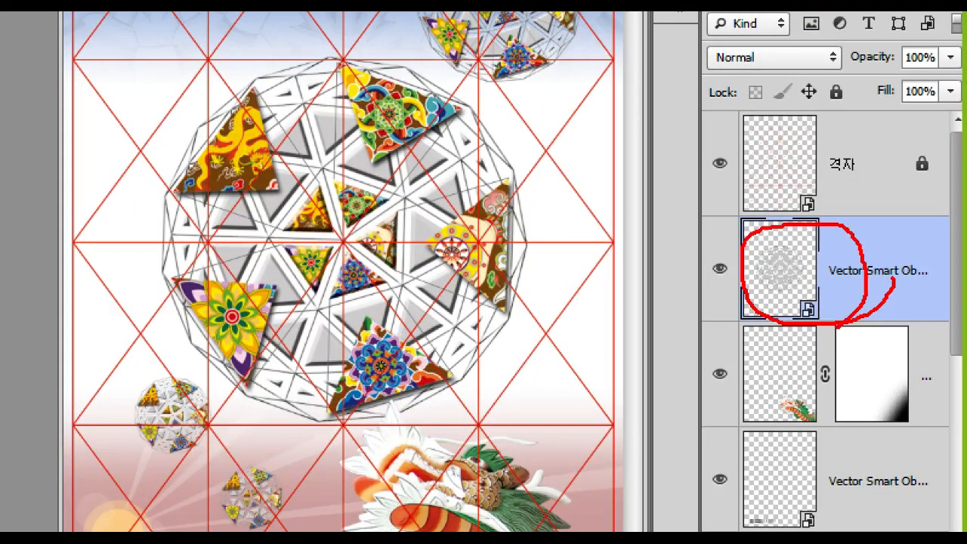
pyautogui.press('Escape')
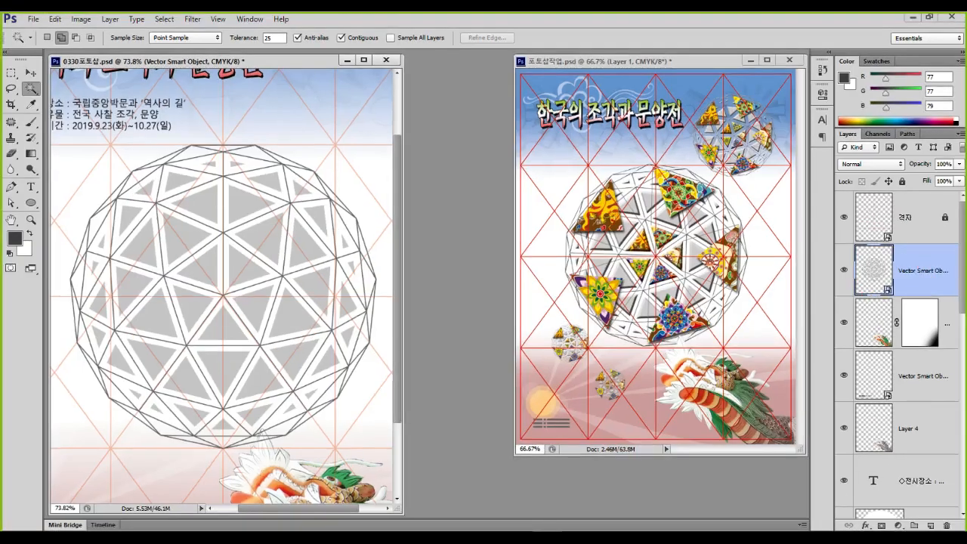
pyautogui.click(259, 231)
# Turn off Contiguous at tolerance 25 and select all grey sphere triangles at once
pyautogui.hotkey('ctrl', '1')
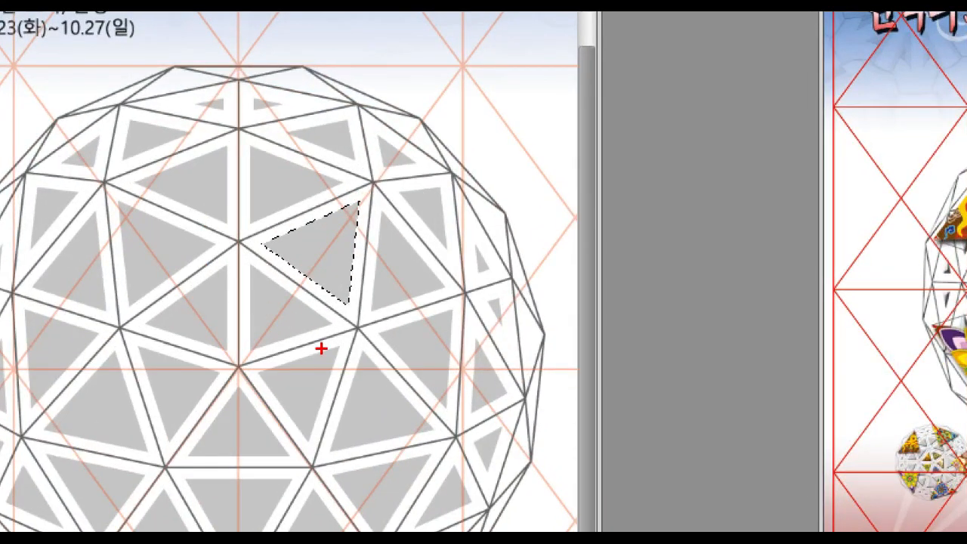
pyautogui.press('Escape')
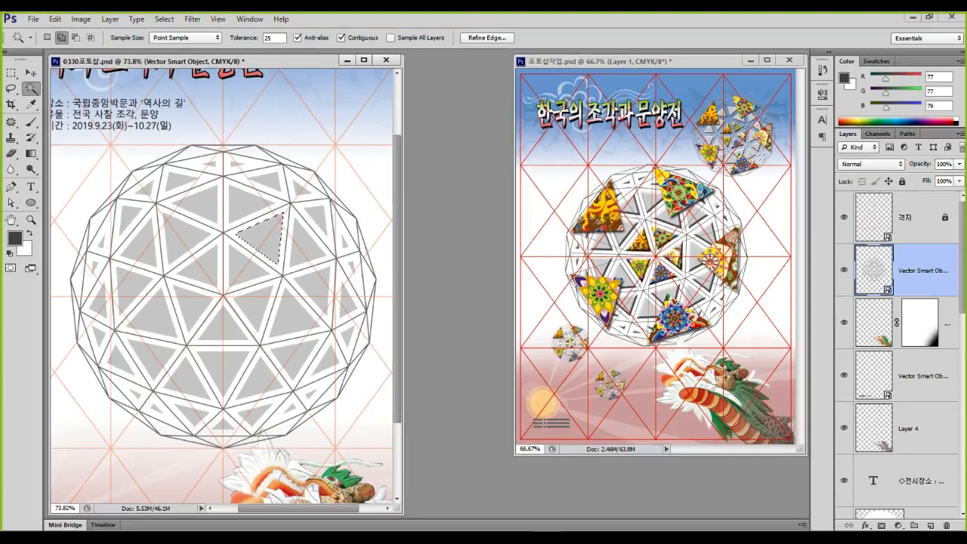
pyautogui.hotkey('ctrl', '1')
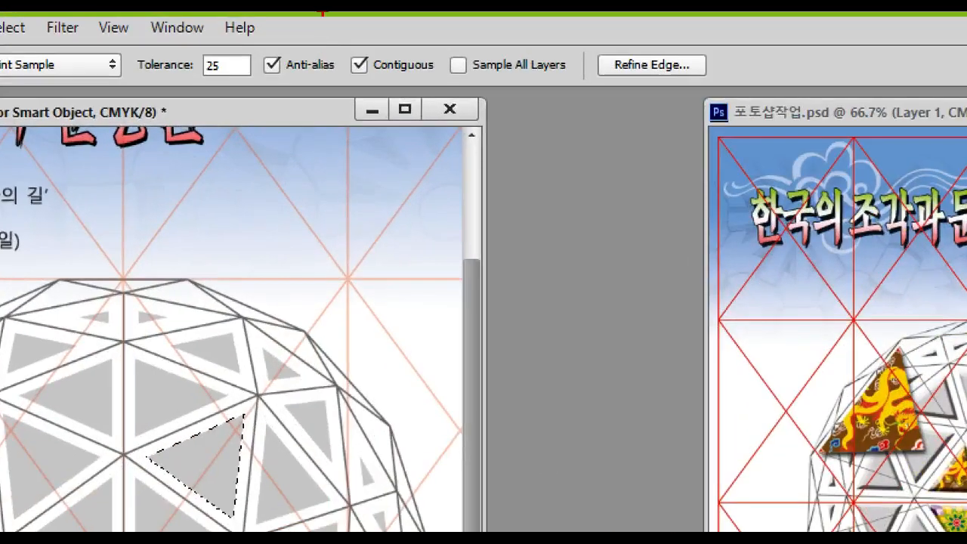
pyautogui.moveTo(333, 47)
pyautogui.mouseDown()
pyautogui.moveTo(463, 110)
pyautogui.moveTo(445, 85)
pyautogui.mouseUp()
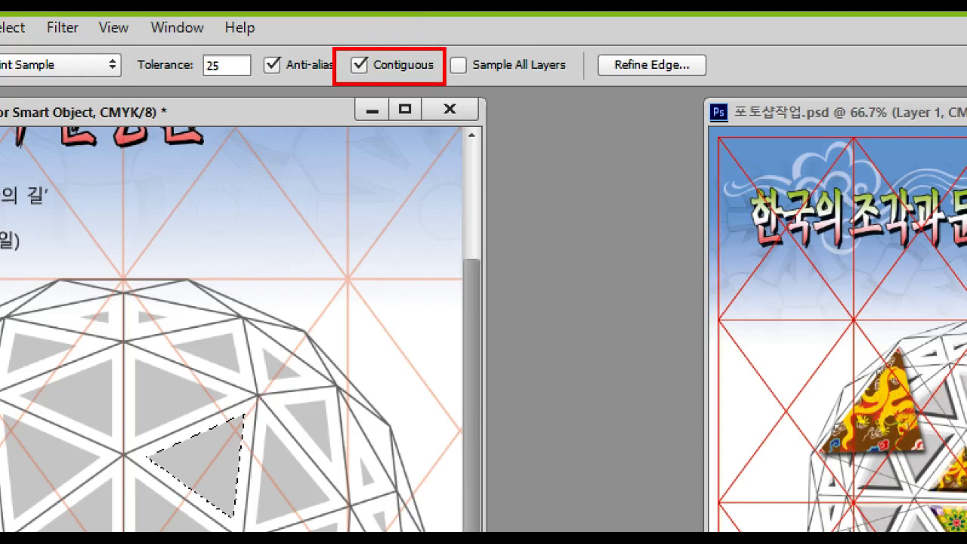
pyautogui.moveTo(200, 450)
pyautogui.mouseDown()
pyautogui.moveTo(205, 460)
pyautogui.moveTo(219, 448)
pyautogui.mouseUp()
pyautogui.moveTo(288, 468)
pyautogui.mouseDown()
pyautogui.moveTo(297, 500)
pyautogui.moveTo(323, 475)
pyautogui.mouseUp()
pyautogui.moveTo(152, 520); pyautogui.dragTo(175, 508)
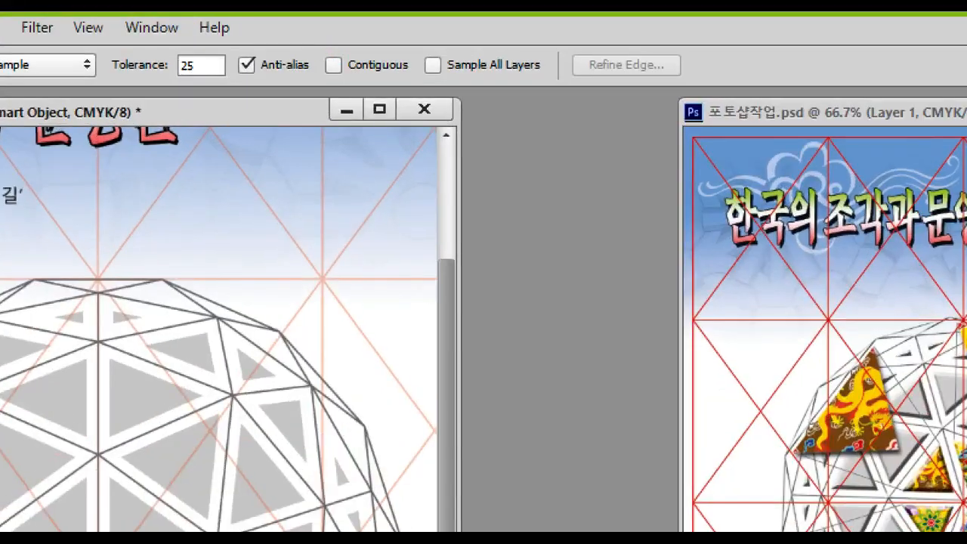
pyautogui.moveTo(336, 28); pyautogui.dragTo(377, 46)
pyautogui.moveTo(173, 451)
pyautogui.mouseDown()
pyautogui.moveTo(179, 460)
pyautogui.moveTo(195, 445)
pyautogui.mouseUp()
pyautogui.press('Escape')
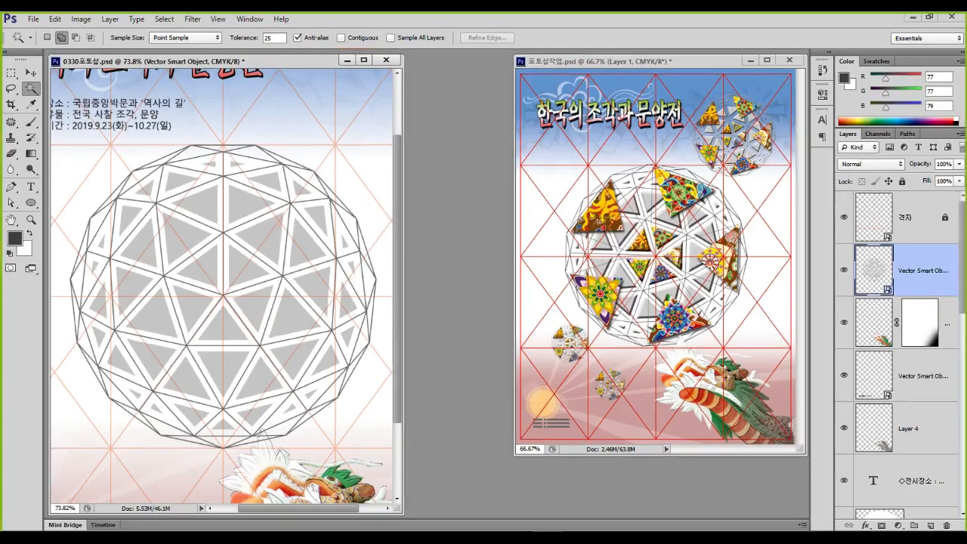
pyautogui.click(223, 326)
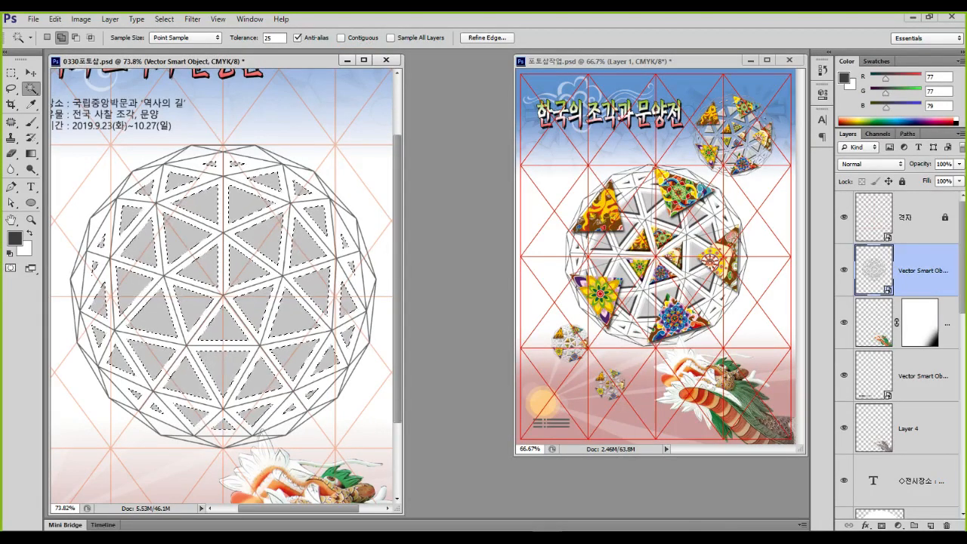
# Set the Magic Wand to subtract mode and select every grey triangle in the dome
pyautogui.hotkey('ctrl', '1')
pyautogui.click(193, 305)
pyautogui.moveTo(225, 244); pyautogui.dragTo(182, 263)
pyautogui.moveTo(171, 221)
pyautogui.mouseDown()
pyautogui.moveTo(191, 379)
pyautogui.moveTo(282, 382)
pyautogui.moveTo(349, 309)
pyautogui.moveTo(345, 242)
pyautogui.moveTo(242, 166)
pyautogui.mouseUp()
pyautogui.press('Escape')
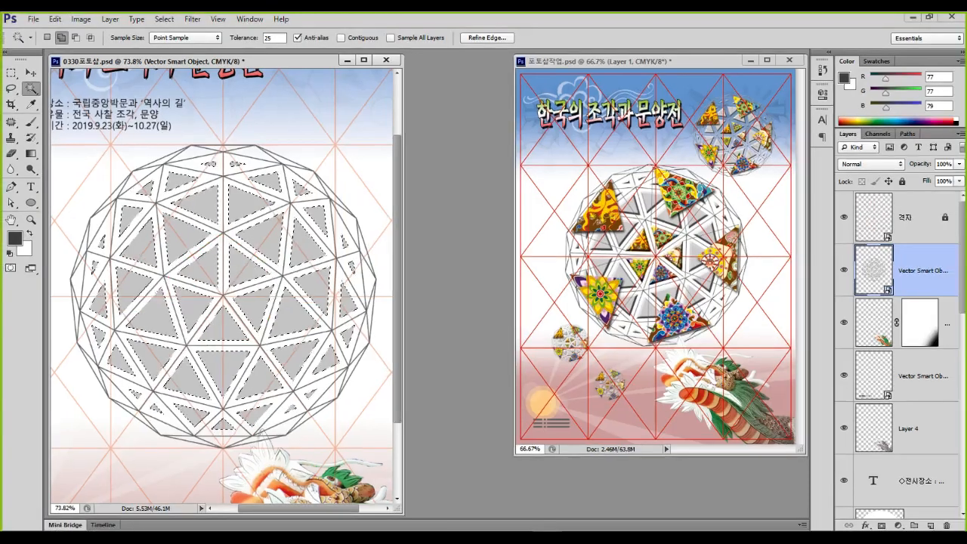
pyautogui.hotkey('ctrl', '1')
pyautogui.click(136, 58)
pyautogui.moveTo(133, 46); pyautogui.dragTo(168, 84)
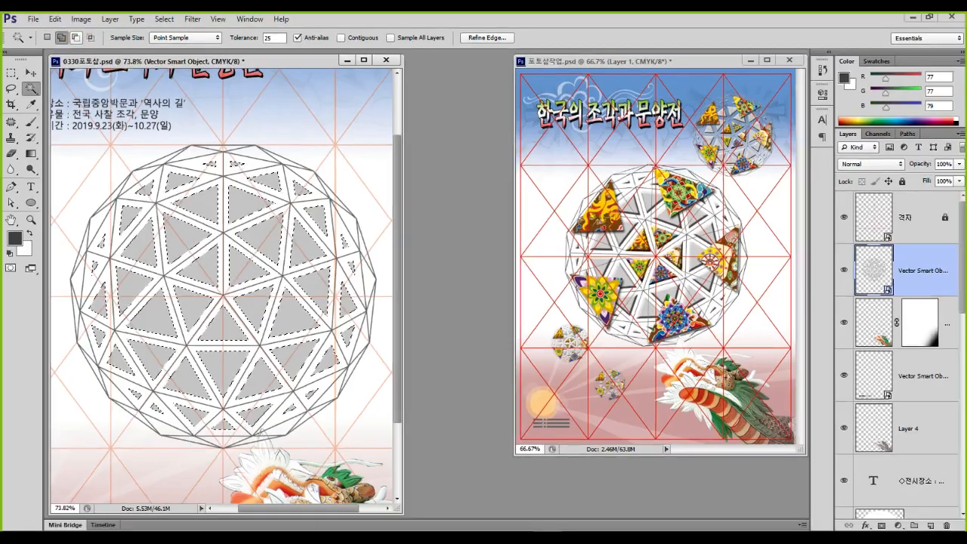
pyautogui.click(152, 65)
pyautogui.click(202, 266)
pyautogui.click(450, 213)
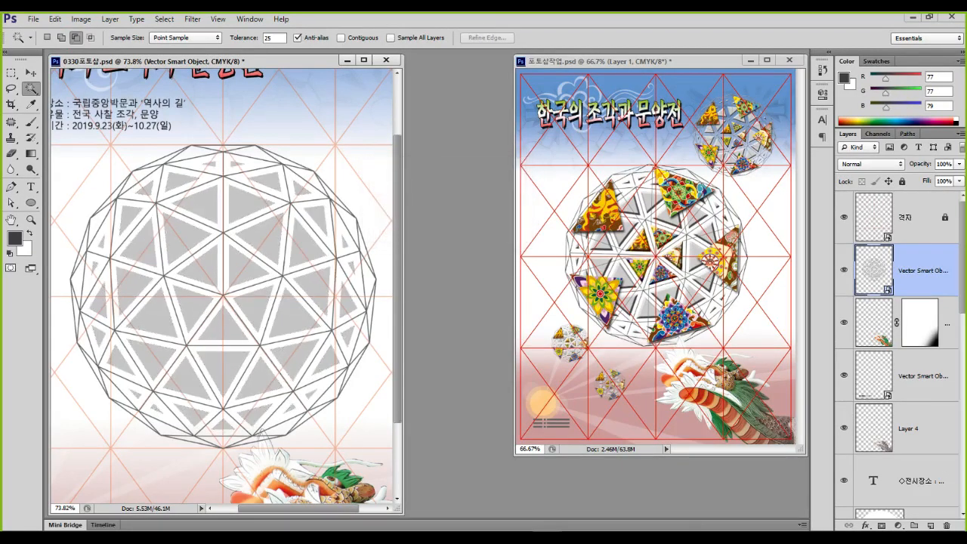
pyautogui.click(202, 266)
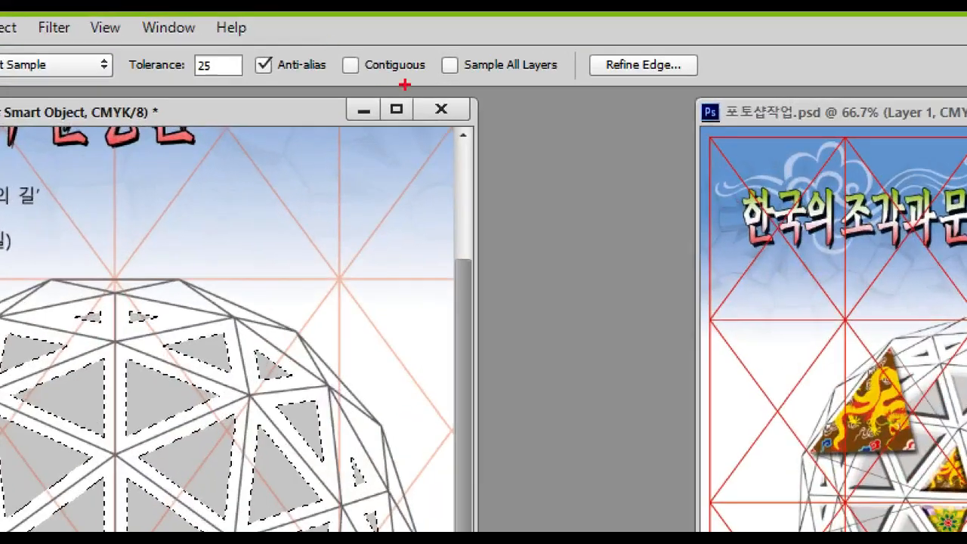
# Turn on Contiguous and remove the two central triangles from the selection
pyautogui.moveTo(429, 72); pyautogui.dragTo(327, 85)
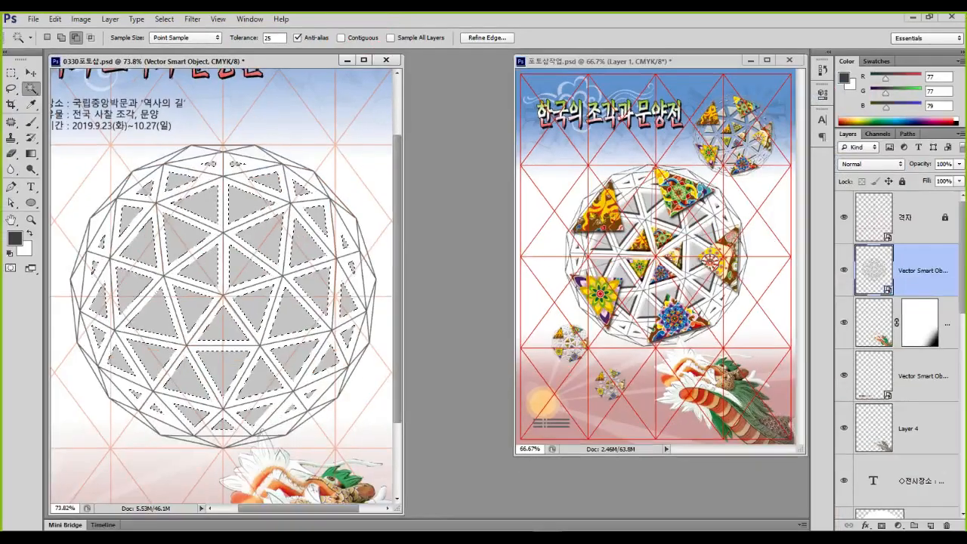
pyautogui.click(344, 45)
pyautogui.click(202, 264)
pyautogui.click(245, 264)
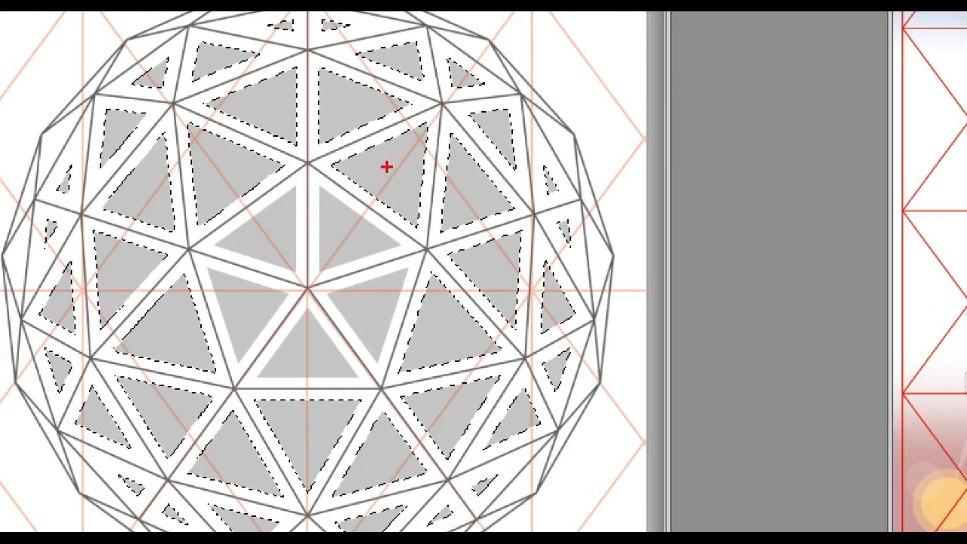
pyautogui.moveTo(380, 145); pyautogui.dragTo(408, 140)
pyautogui.moveTo(356, 225); pyautogui.dragTo(353, 270)
pyautogui.moveTo(280, 244)
pyautogui.mouseDown()
pyautogui.moveTo(266, 251)
pyautogui.moveTo(280, 263)
pyautogui.mouseUp()
pyautogui.moveTo(258, 296); pyautogui.dragTo(264, 308)
pyautogui.moveTo(249, 302)
pyautogui.mouseDown()
pyautogui.moveTo(223, 327)
pyautogui.moveTo(249, 345)
pyautogui.mouseUp()
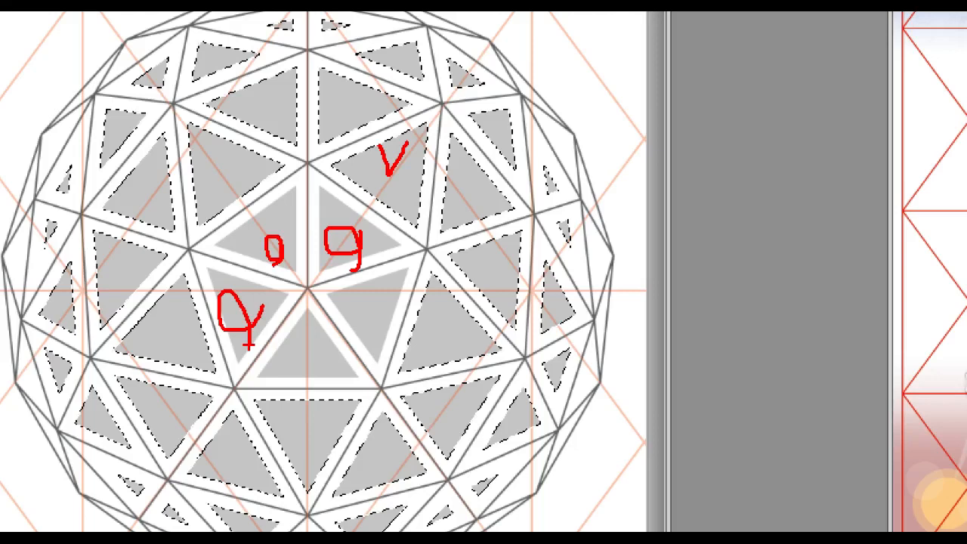
pyautogui.press('e')
pyautogui.moveTo(404, 255)
pyautogui.mouseDown()
pyautogui.moveTo(322, 199)
pyautogui.moveTo(261, 201)
pyautogui.moveTo(203, 259)
pyautogui.moveTo(222, 348)
pyautogui.moveTo(296, 383)
pyautogui.moveTo(374, 352)
pyautogui.moveTo(406, 273)
pyautogui.moveTo(405, 231)
pyautogui.mouseUp()
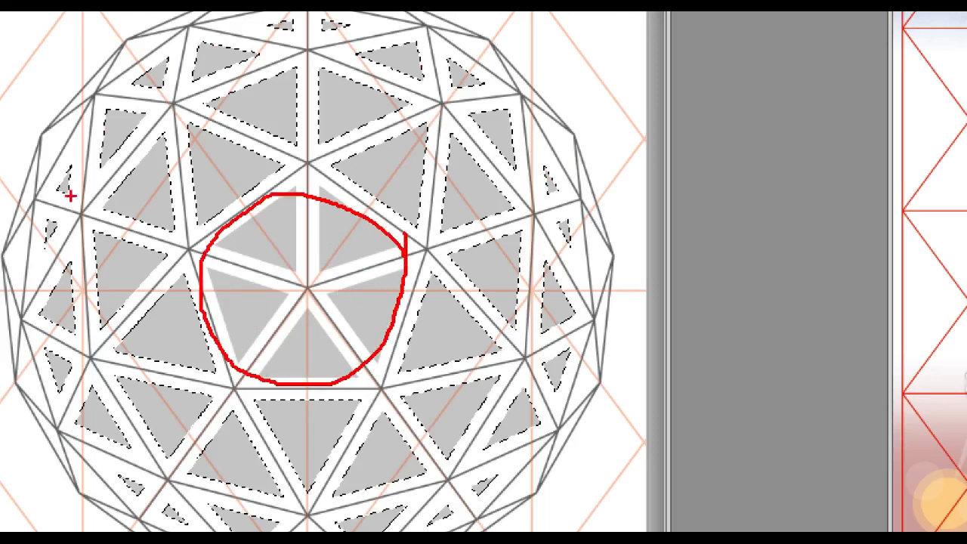
pyautogui.press('Escape')
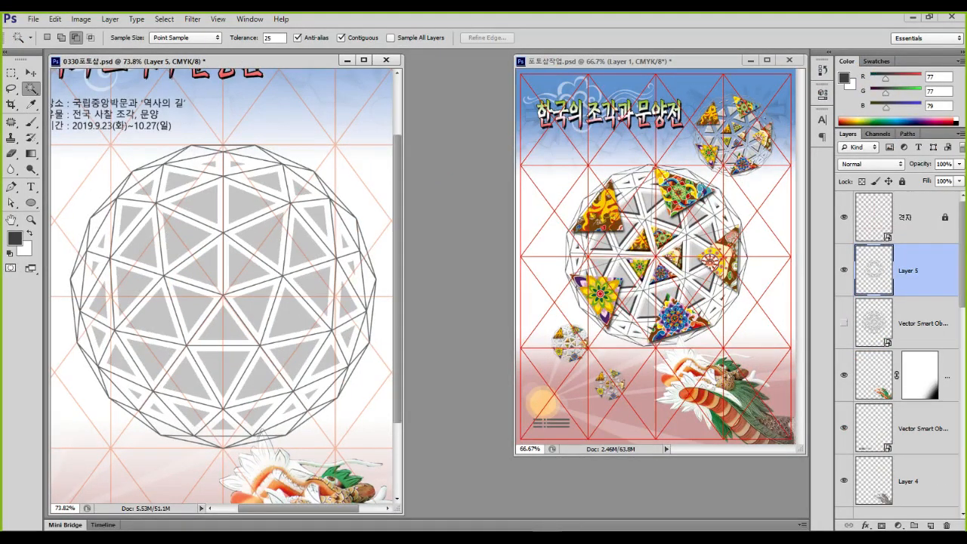
# Hide the Vector Smart Object framework layer after comparing, then select Layer 5's grey triangles
pyautogui.press('Delete')
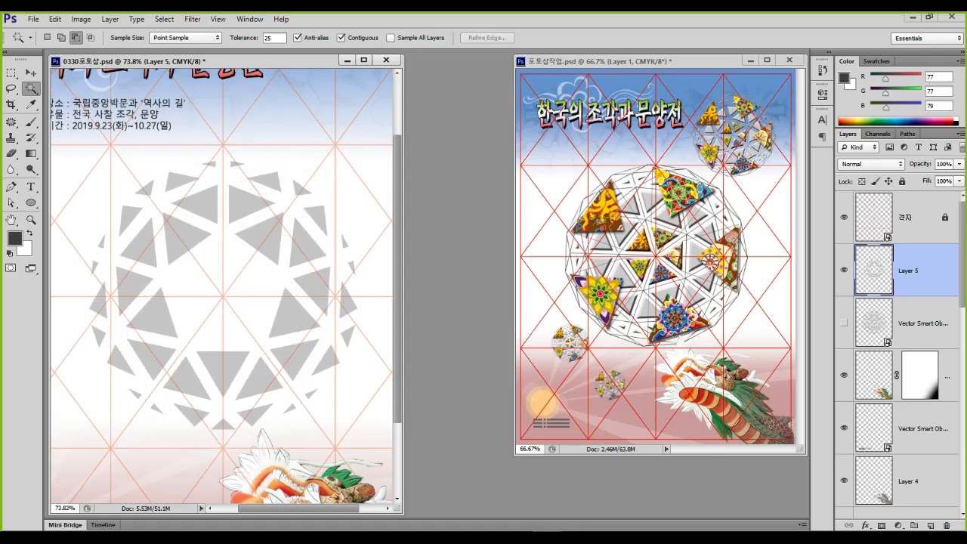
pyautogui.click(843, 323)
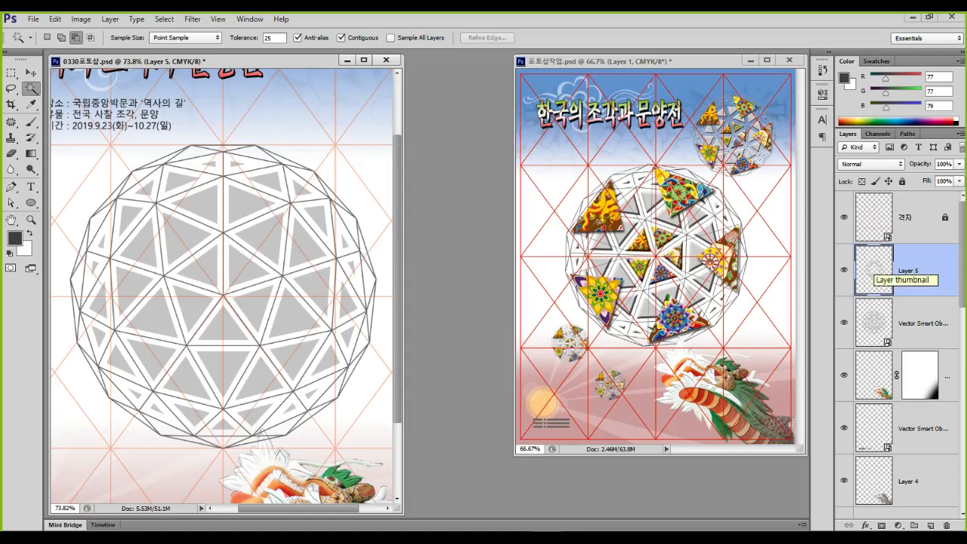
pyautogui.click(843, 322)
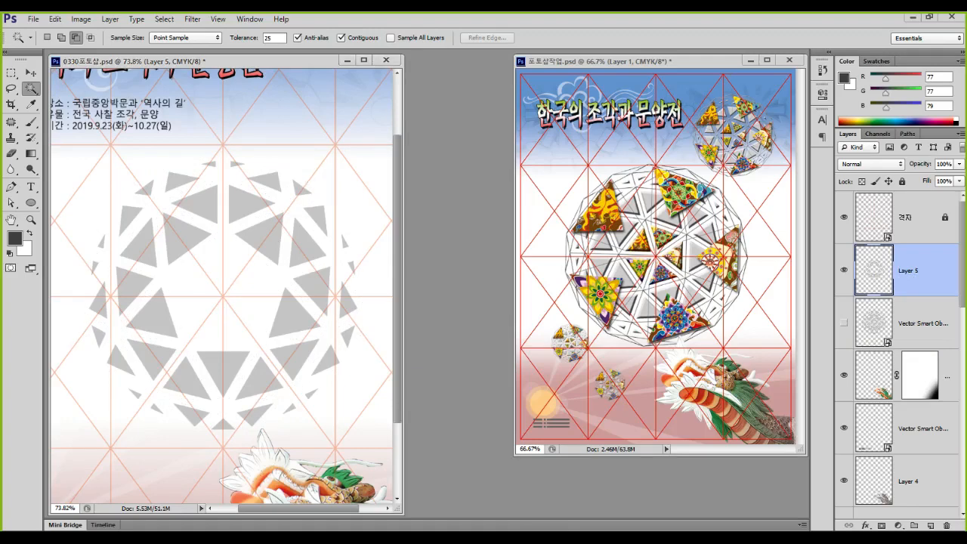
pyautogui.click(906, 330)
pyautogui.moveTo(896, 333)
pyautogui.mouseDown()
pyautogui.moveTo(844, 324)
pyautogui.moveTo(897, 332)
pyautogui.mouseUp()
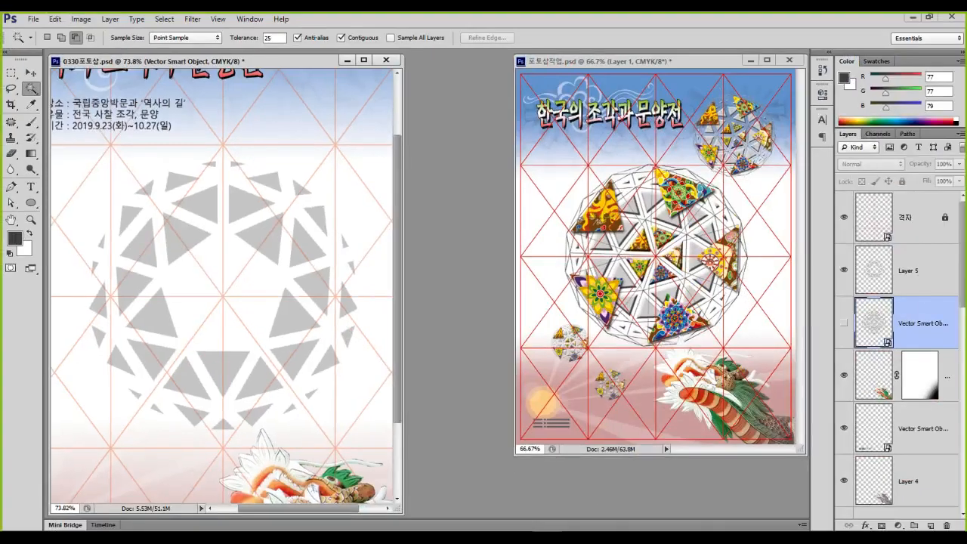
pyautogui.click(913, 270)
pyautogui.moveTo(893, 268)
pyautogui.mouseDown()
pyautogui.moveTo(880, 283)
pyautogui.moveTo(903, 285)
pyautogui.mouseUp()
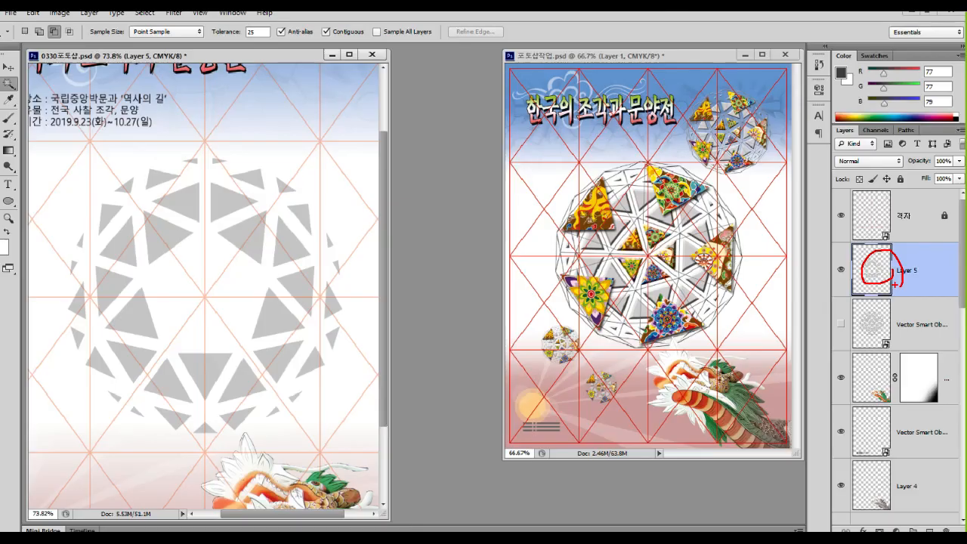
# Add a Bevel & Emboss to Layer 5 using the Chisel Hard technique
pyautogui.rightClick(870, 271)
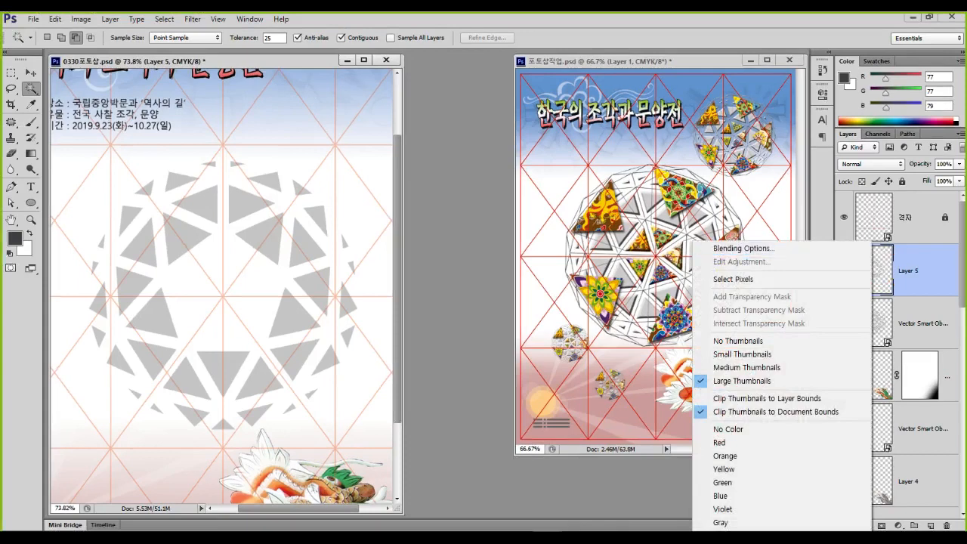
pyautogui.click(744, 249)
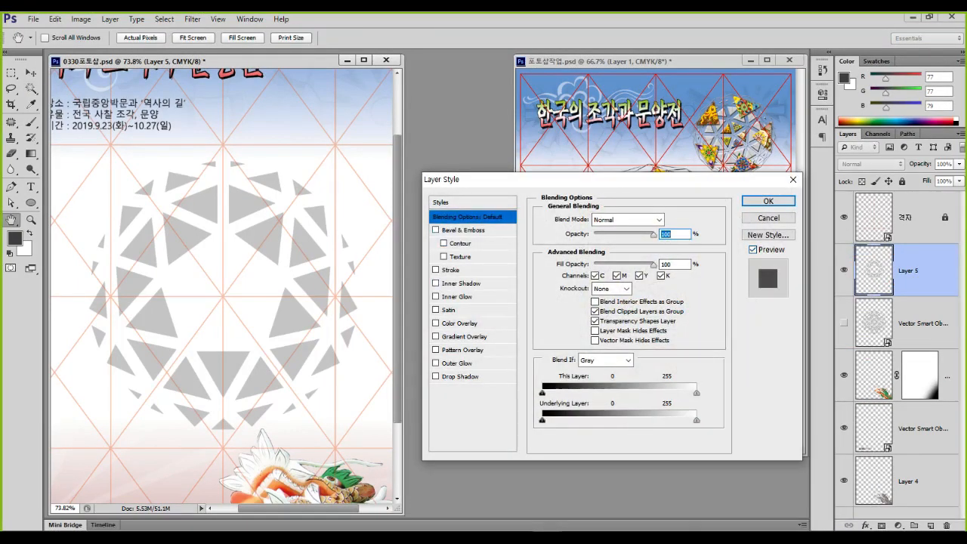
pyautogui.click(462, 230)
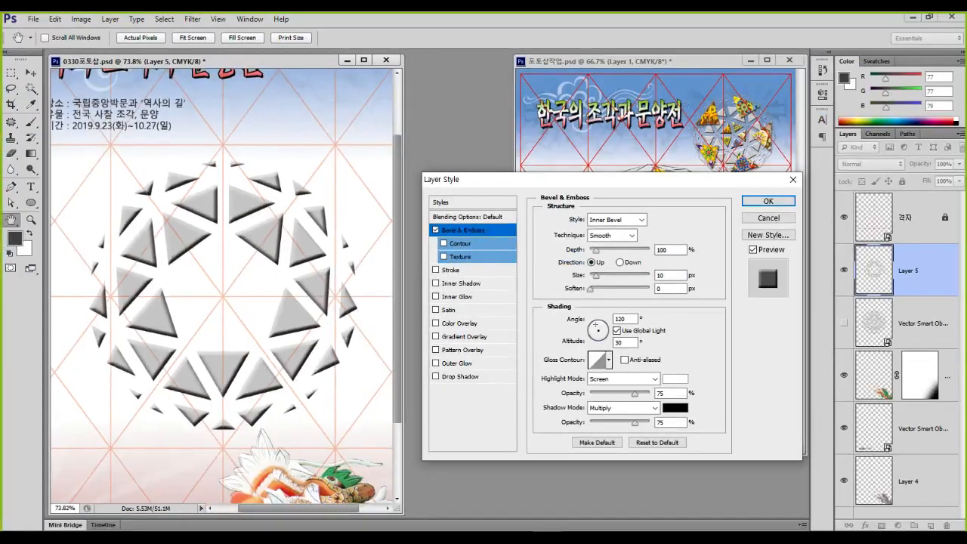
pyautogui.moveTo(604, 180); pyautogui.dragTo(601, 284)
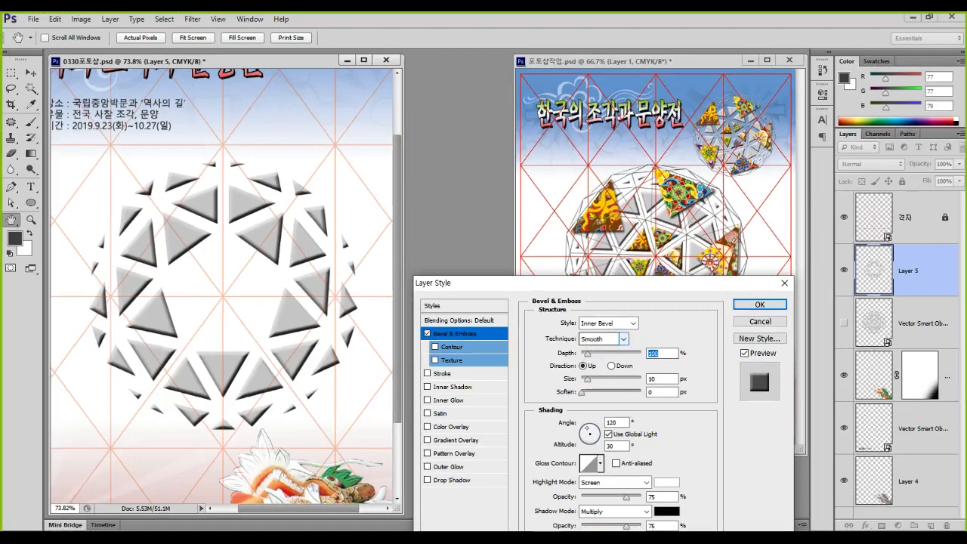
pyautogui.click(623, 338)
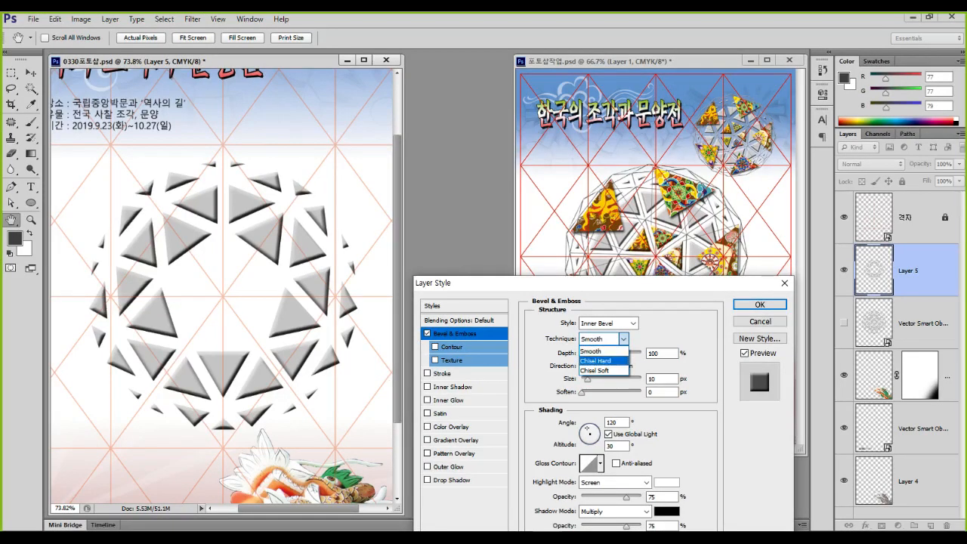
pyautogui.click(595, 361)
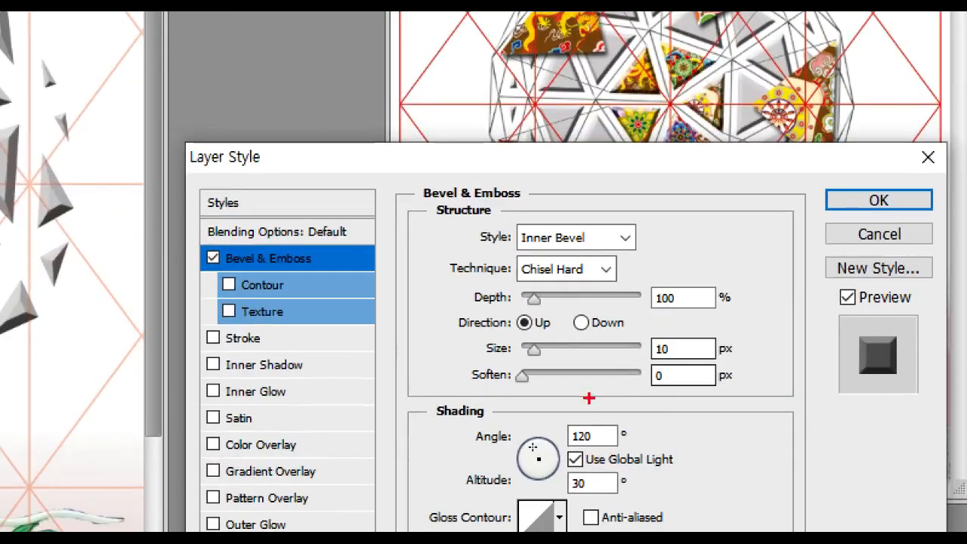
# Set the bevel depth to 72% and try a 5 px size
pyautogui.moveTo(479, 282)
pyautogui.mouseDown()
pyautogui.moveTo(521, 324)
pyautogui.moveTo(608, 314)
pyautogui.mouseUp()
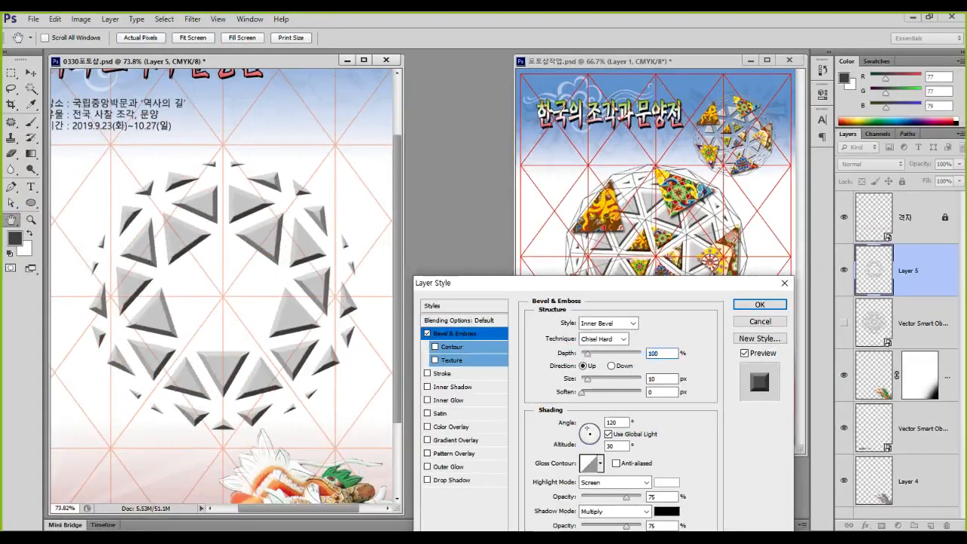
pyautogui.moveTo(587, 353); pyautogui.dragTo(582, 353)
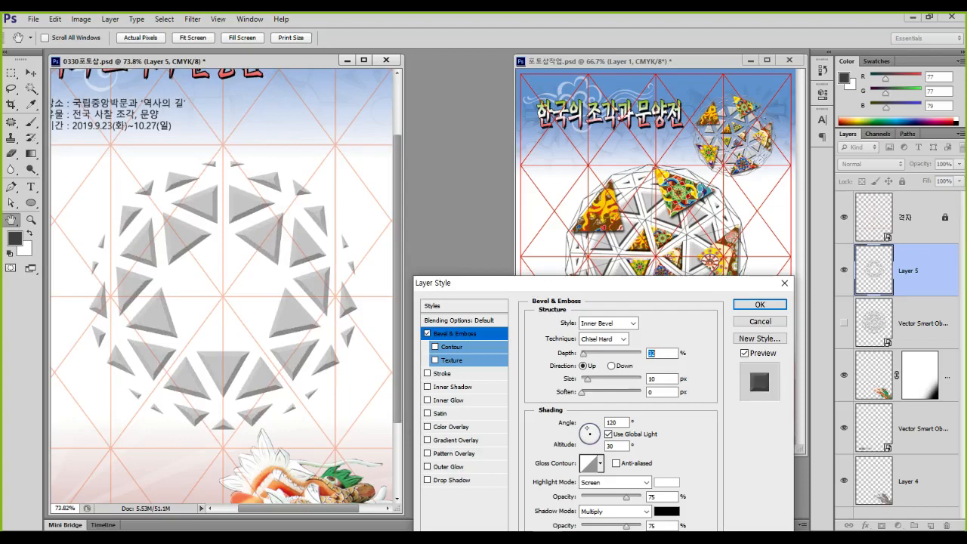
pyautogui.moveTo(593, 283); pyautogui.dragTo(598, 253)
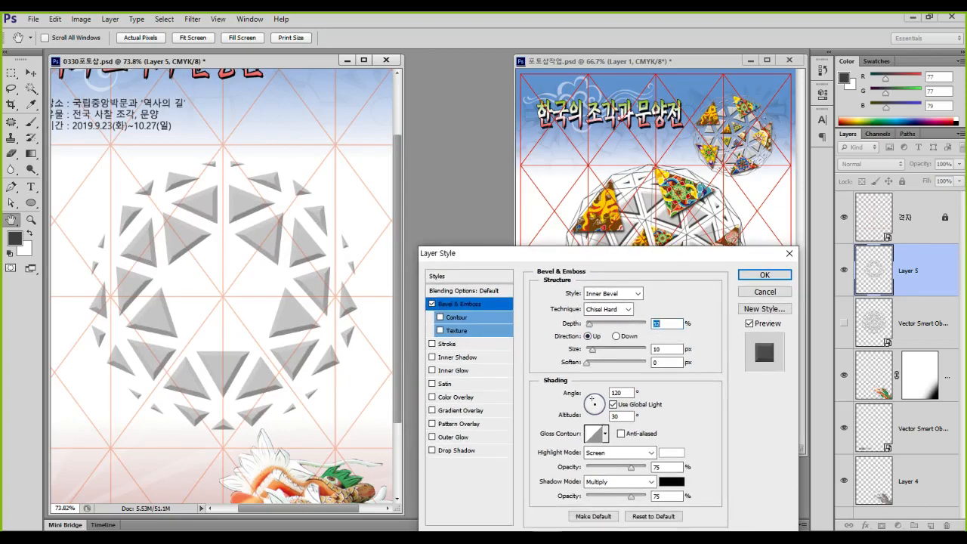
pyautogui.moveTo(589, 324); pyautogui.dragTo(590, 324)
pyautogui.press('Tab')
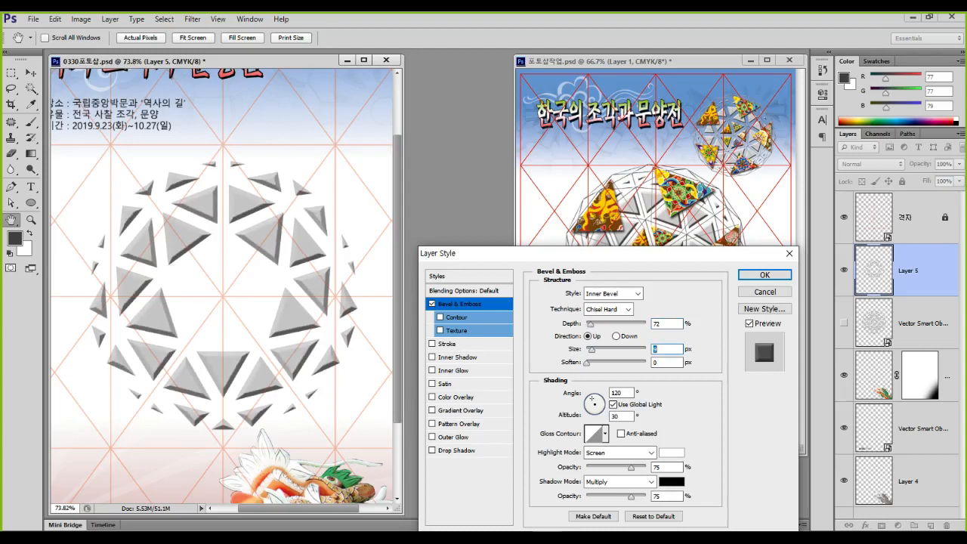
pyautogui.write('5')
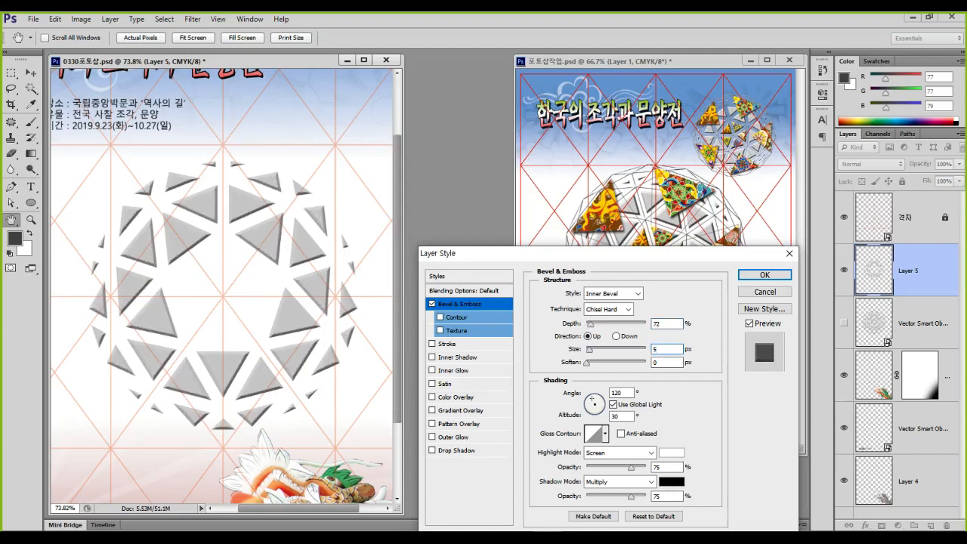
pyautogui.hotkey('ctrl', '1')
# Change the bevel size to 7 px, apply the style, and show the framework layer again
pyautogui.click(215, 269)
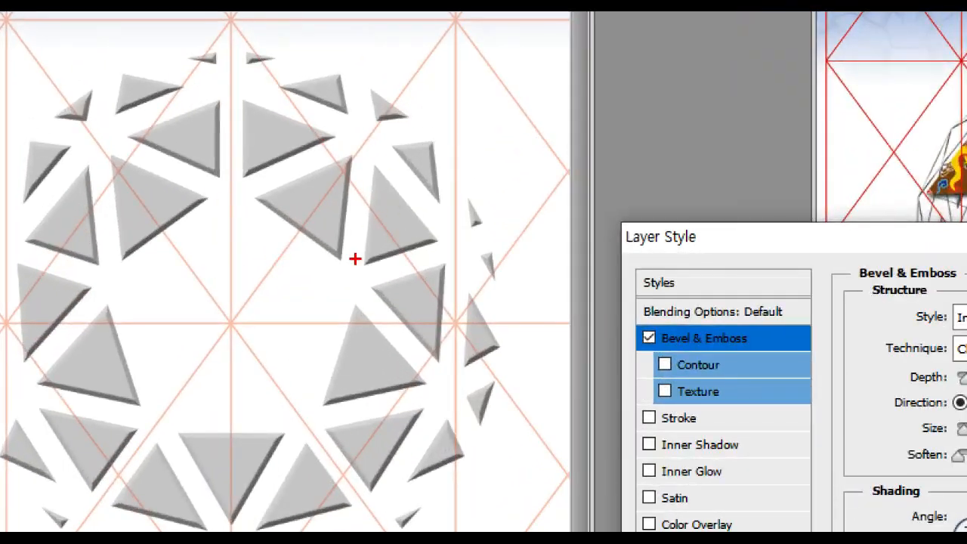
pyautogui.press('Escape')
pyautogui.write('72')
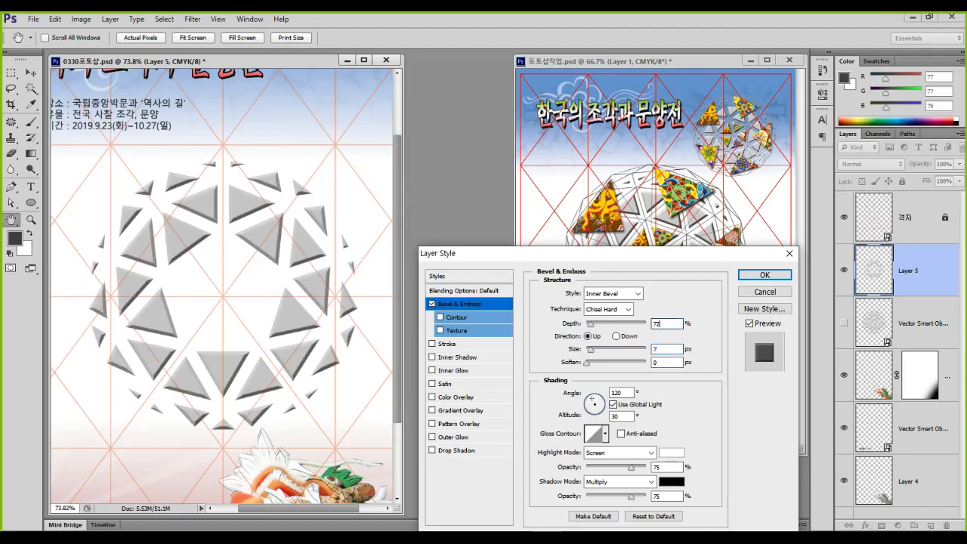
pyautogui.hotkey('ctrl', '1')
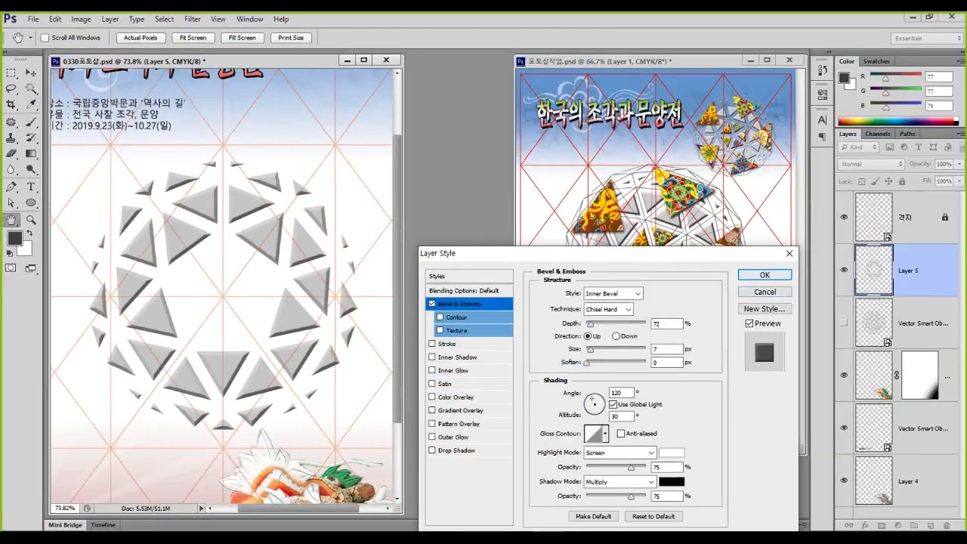
pyautogui.click(766, 275)
pyautogui.click(843, 345)
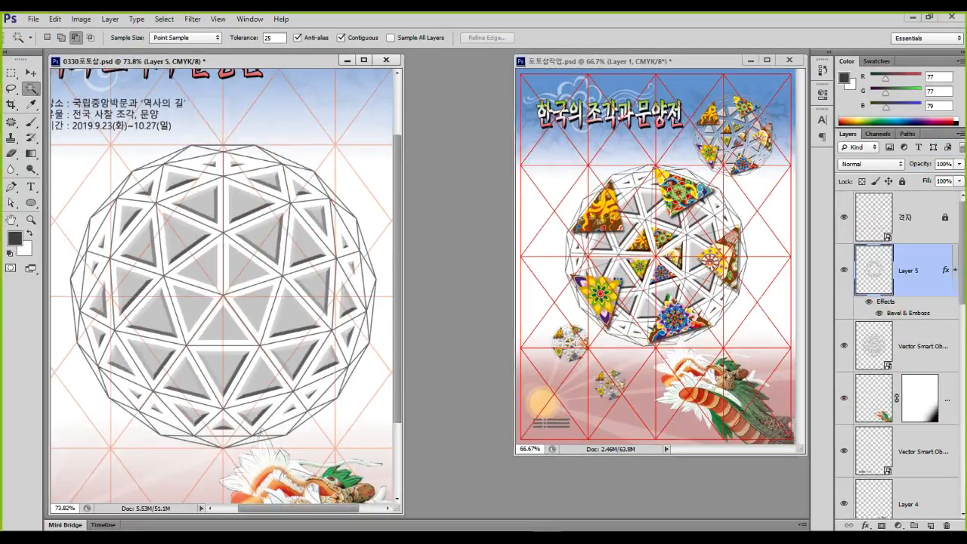
# Zoom the poster view to 100% and look over the canvas
pyautogui.moveTo(170, 245); pyautogui.dragTo(273, 345)
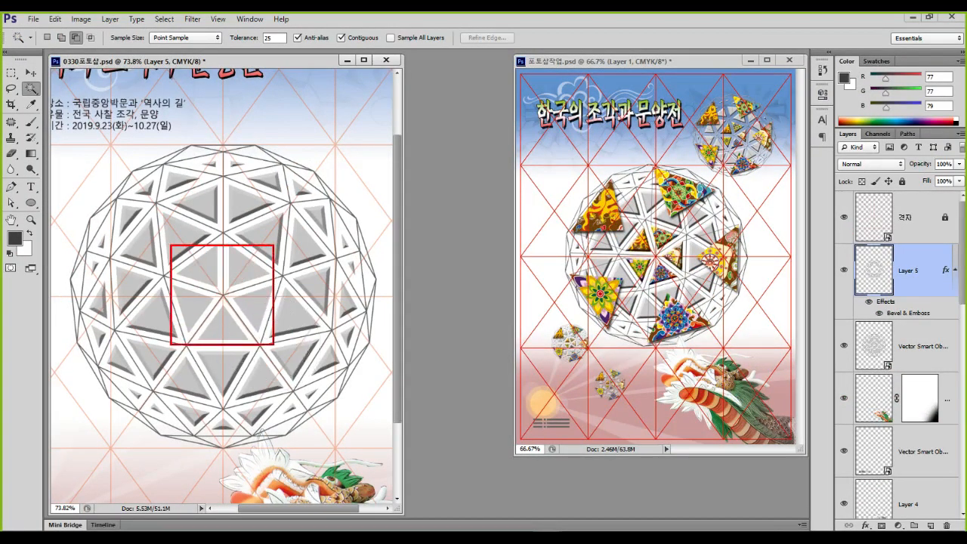
pyautogui.press('Escape')
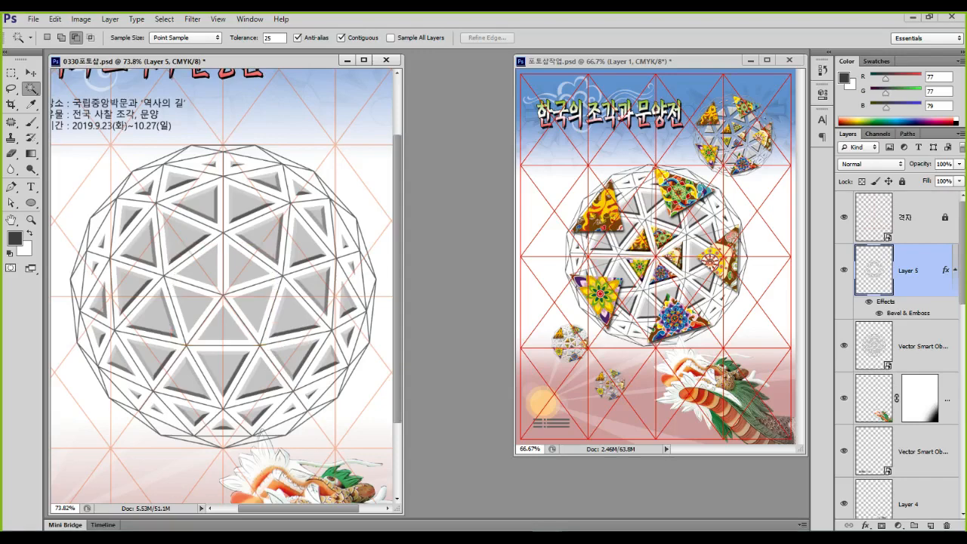
pyautogui.hotkey('ctrl', '1')
pyautogui.click(214, 282)
pyautogui.click(278, 258)
pyautogui.click(199, 245)
pyautogui.click(179, 313)
pyautogui.moveTo(212, 369); pyautogui.dragTo(247, 369)
pyautogui.press('Escape')
pyautogui.hotkey('ctrl', '1')
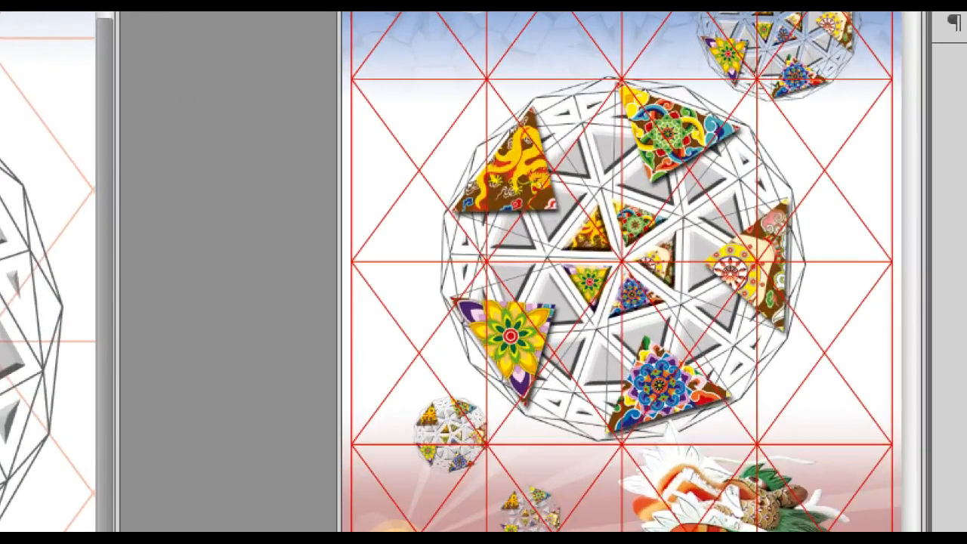
# Bring up the Open dialog on the poster folder and move it left to reveal the poster
pyautogui.moveTo(663, 220)
pyautogui.mouseDown()
pyautogui.moveTo(653, 242)
pyautogui.moveTo(621, 242)
pyautogui.moveTo(607, 199)
pyautogui.moveTo(655, 196)
pyautogui.moveTo(666, 237)
pyautogui.moveTo(645, 277)
pyautogui.moveTo(639, 257)
pyautogui.moveTo(627, 323)
pyautogui.moveTo(622, 283)
pyautogui.moveTo(629, 330)
pyautogui.mouseUp()
pyautogui.moveTo(599, 285); pyautogui.dragTo(582, 296)
pyautogui.moveTo(598, 243); pyautogui.dragTo(614, 228)
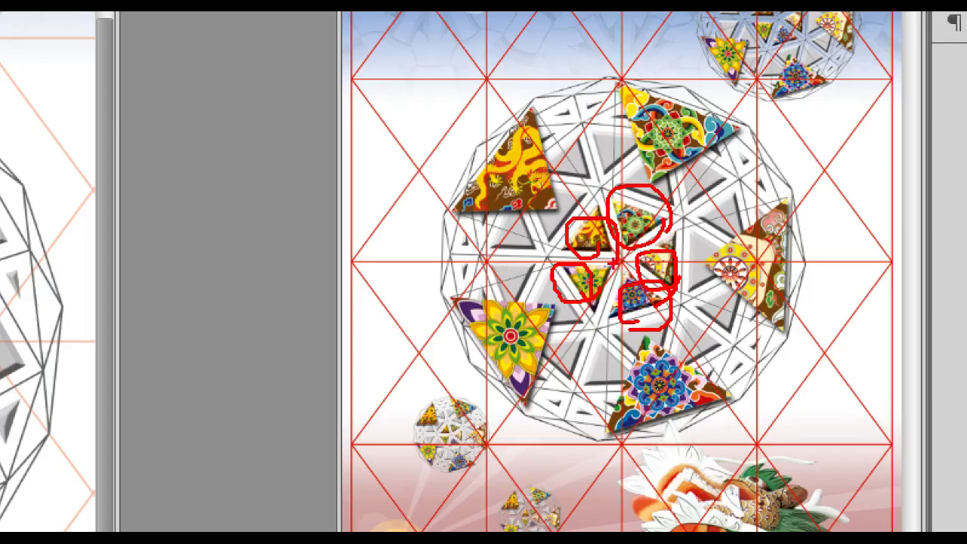
pyautogui.press('Escape')
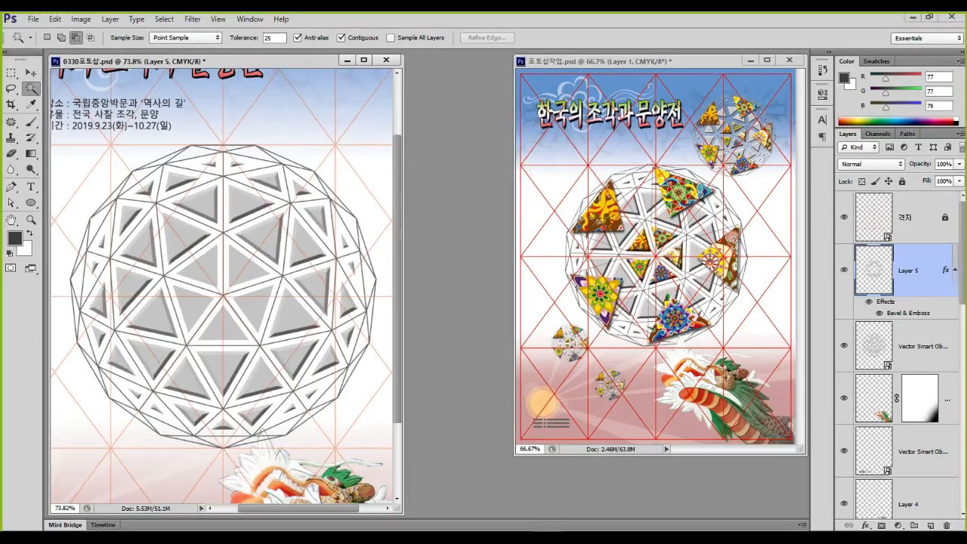
pyautogui.hotkey('ctrl', 'o')
pyautogui.moveTo(468, 72); pyautogui.dragTo(275, 71)
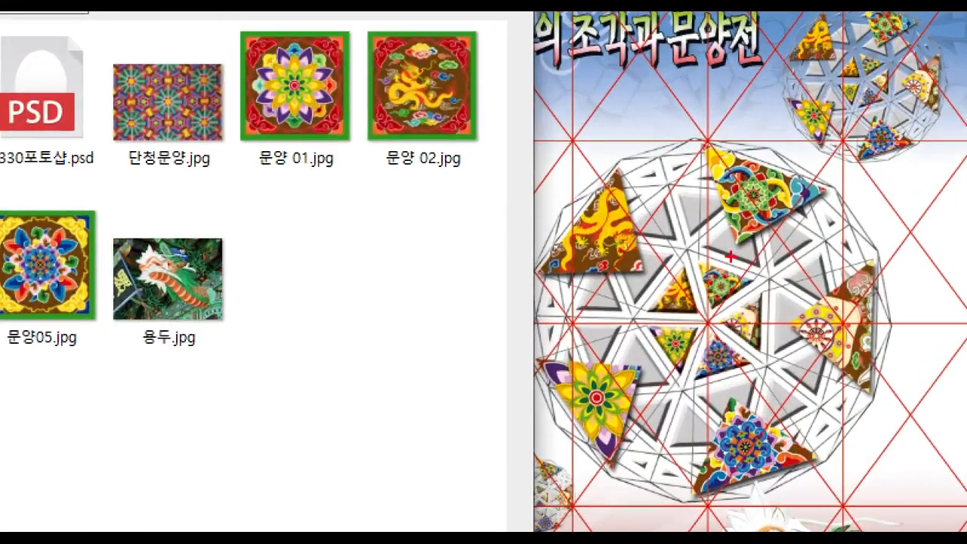
# Browse the poster at 100% zoom while the Open dialog lists the pattern images
pyautogui.moveTo(730, 256)
pyautogui.mouseDown()
pyautogui.moveTo(748, 302)
pyautogui.moveTo(755, 266)
pyautogui.mouseUp()
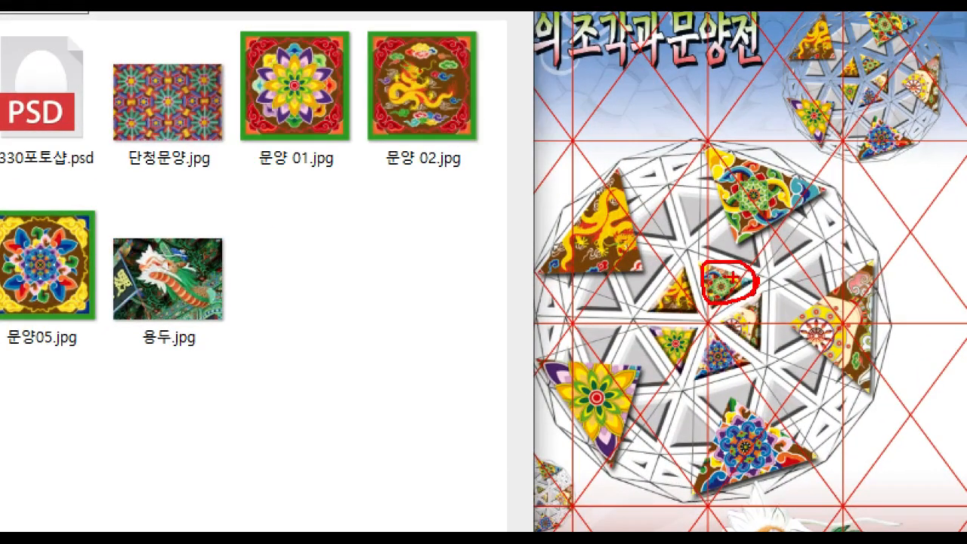
pyautogui.moveTo(701, 302)
pyautogui.mouseDown()
pyautogui.moveTo(652, 304)
pyautogui.moveTo(681, 309)
pyautogui.mouseUp()
pyautogui.moveTo(615, 305)
pyautogui.mouseDown()
pyautogui.moveTo(621, 320)
pyautogui.moveTo(648, 320)
pyautogui.mouseUp()
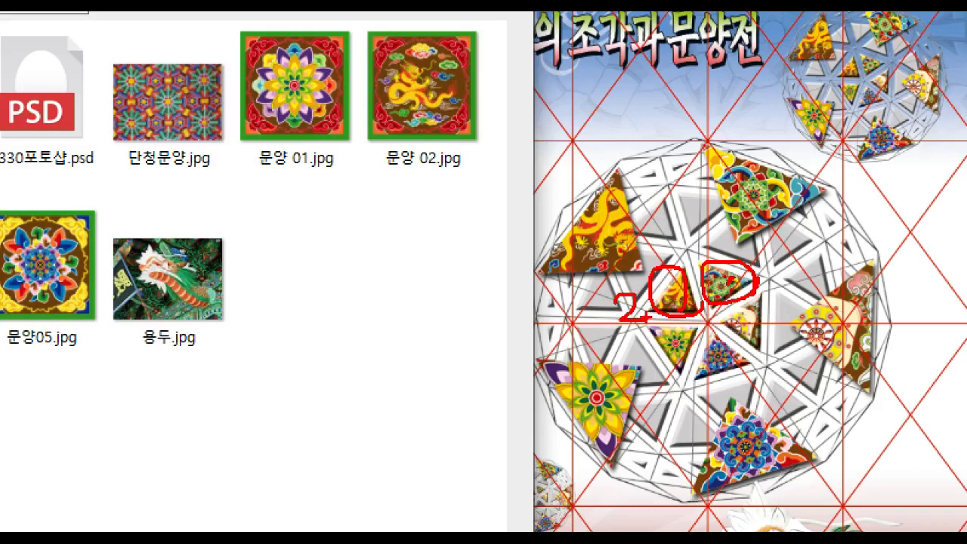
pyautogui.moveTo(764, 329)
pyautogui.mouseDown()
pyautogui.moveTo(731, 348)
pyautogui.moveTo(742, 312)
pyautogui.moveTo(767, 349)
pyautogui.mouseUp()
pyautogui.moveTo(789, 301)
pyautogui.mouseDown()
pyautogui.moveTo(805, 361)
pyautogui.moveTo(786, 355)
pyautogui.mouseUp()
pyautogui.moveTo(799, 315); pyautogui.dragTo(838, 314)
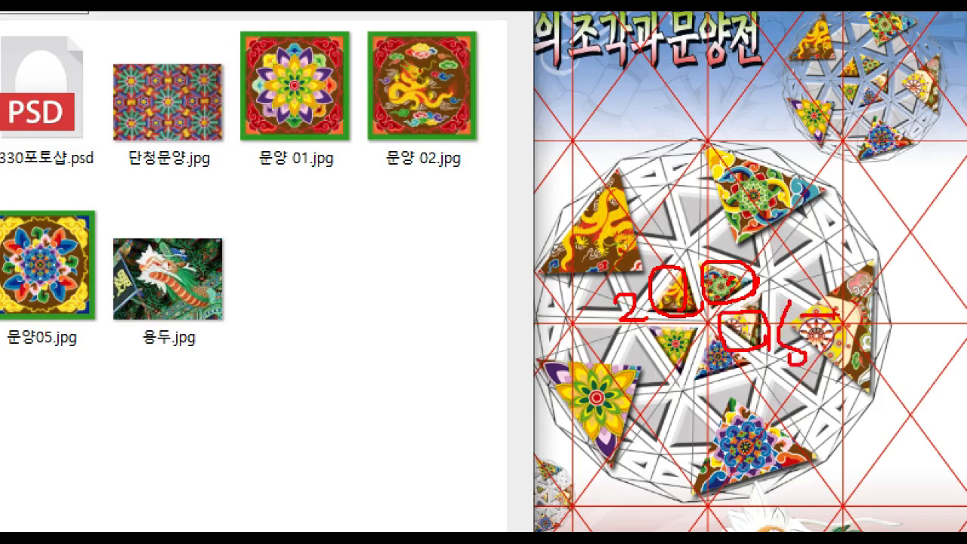
pyautogui.press('Escape')
pyautogui.hotkey('ctrl', '1')
pyautogui.click(673, 219)
pyautogui.moveTo(672, 182); pyautogui.dragTo(658, 195)
pyautogui.moveTo(583, 188)
pyautogui.mouseDown()
pyautogui.moveTo(597, 208)
pyautogui.moveTo(583, 240)
pyautogui.mouseUp()
pyautogui.moveTo(555, 281)
pyautogui.mouseDown()
pyautogui.moveTo(590, 272)
pyautogui.moveTo(588, 299)
pyautogui.mouseUp()
pyautogui.moveTo(654, 288)
pyautogui.mouseDown()
pyautogui.moveTo(642, 311)
pyautogui.moveTo(678, 306)
pyautogui.moveTo(664, 313)
pyautogui.mouseUp()
pyautogui.moveTo(712, 231)
pyautogui.mouseDown()
pyautogui.moveTo(701, 269)
pyautogui.moveTo(748, 233)
pyautogui.mouseUp()
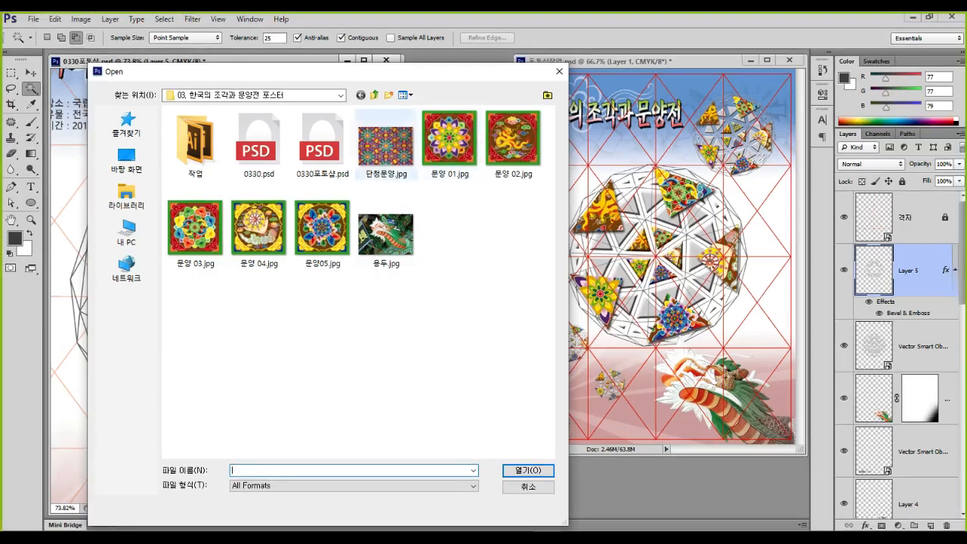
# Reposition the Open dialog and open 문양 01.jpg as its own document
pyautogui.moveTo(189, 71); pyautogui.dragTo(217, 81)
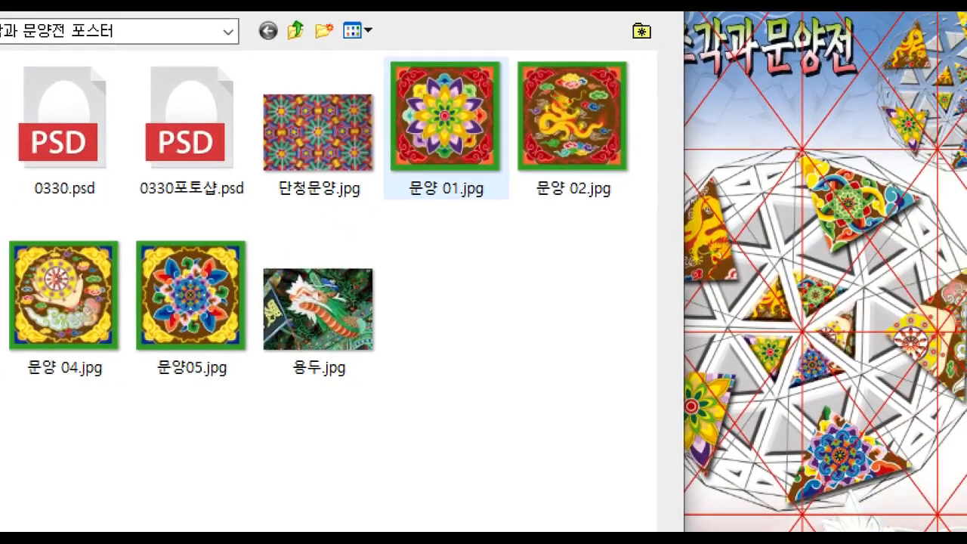
pyautogui.moveTo(794, 348)
pyautogui.mouseDown()
pyautogui.moveTo(782, 382)
pyautogui.moveTo(741, 336)
pyautogui.moveTo(793, 346)
pyautogui.mouseUp()
pyautogui.moveTo(721, 356); pyautogui.dragTo(712, 387)
pyautogui.moveTo(732, 274)
pyautogui.mouseDown()
pyautogui.moveTo(742, 304)
pyautogui.moveTo(759, 305)
pyautogui.mouseUp()
pyautogui.moveTo(817, 243)
pyautogui.mouseDown()
pyautogui.moveTo(831, 255)
pyautogui.moveTo(793, 281)
pyautogui.mouseUp()
pyautogui.moveTo(868, 311)
pyautogui.mouseDown()
pyautogui.moveTo(858, 326)
pyautogui.moveTo(873, 328)
pyautogui.moveTo(866, 352)
pyautogui.mouseUp()
pyautogui.moveTo(819, 382)
pyautogui.mouseDown()
pyautogui.moveTo(831, 419)
pyautogui.moveTo(869, 389)
pyautogui.mouseUp()
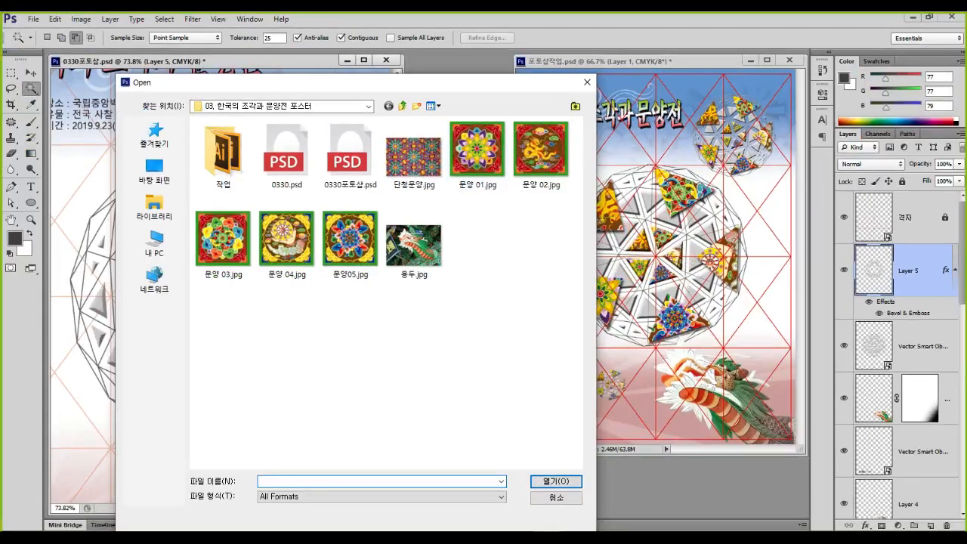
pyautogui.doubleClick(476, 150)
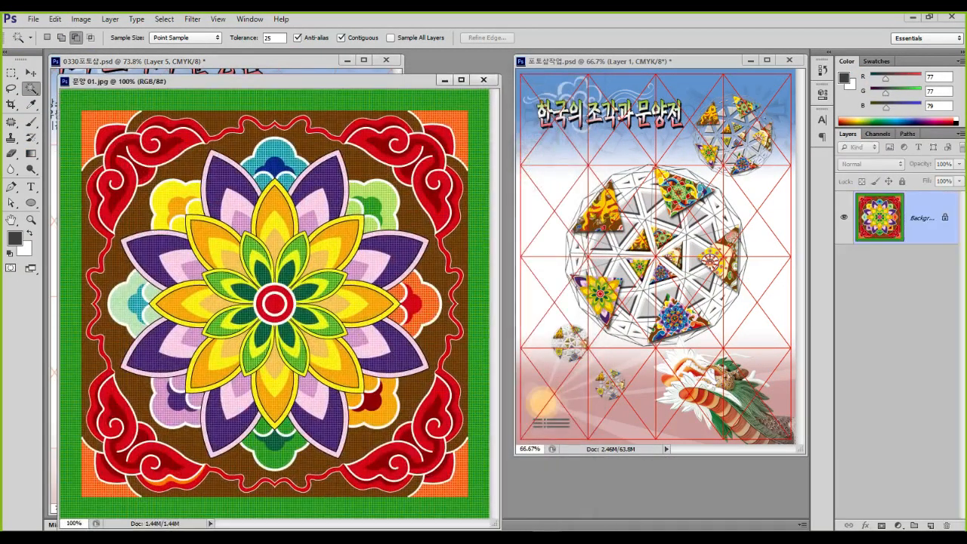
# Move the mandala window aside to uncover the sphere document and switch to the Move tool (V)
pyautogui.moveTo(227, 80); pyautogui.dragTo(473, 163)
pyautogui.press('v')
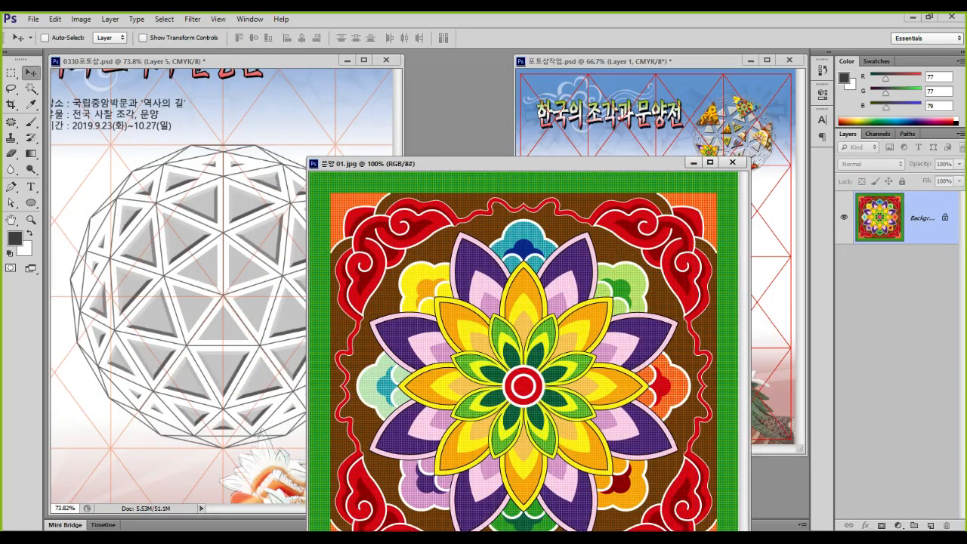
pyautogui.hotkey('ctrl', '1')
pyautogui.click(219, 318)
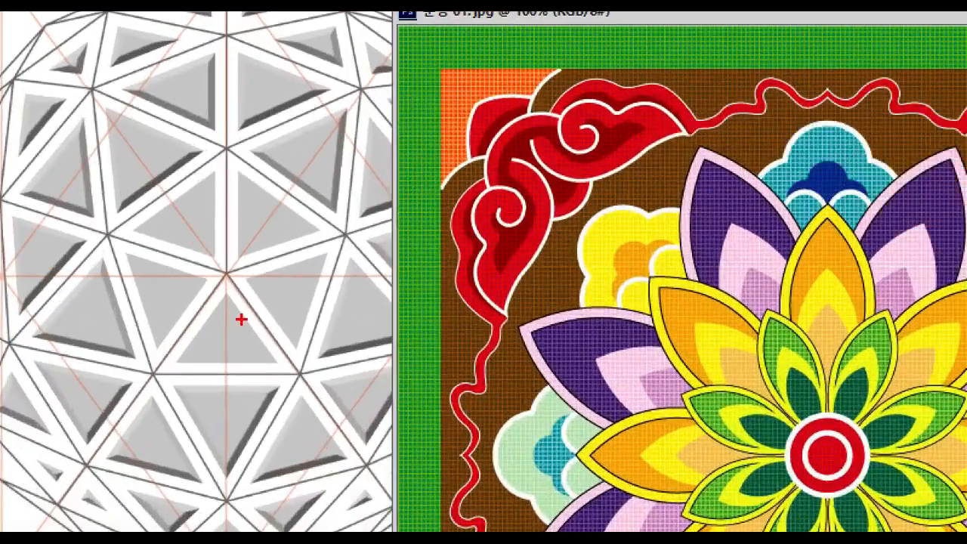
pyautogui.moveTo(242, 320); pyautogui.dragTo(226, 336)
pyautogui.moveTo(198, 292)
pyautogui.mouseDown()
pyautogui.moveTo(184, 283)
pyautogui.moveTo(183, 263)
pyautogui.mouseUp()
pyautogui.moveTo(202, 220)
pyautogui.mouseDown()
pyautogui.moveTo(199, 239)
pyautogui.moveTo(228, 228)
pyautogui.mouseUp()
pyautogui.press('Escape')
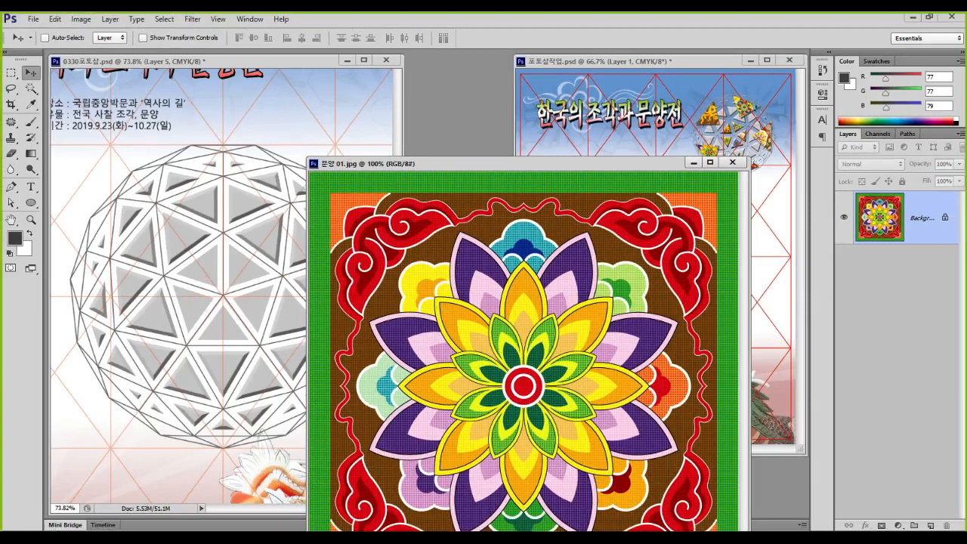
# Copy the mandala into 0330포토샵.psd as Layer 6, close 문양 01, and shift it lower right
pyautogui.moveTo(480, 282); pyautogui.dragTo(233, 309)
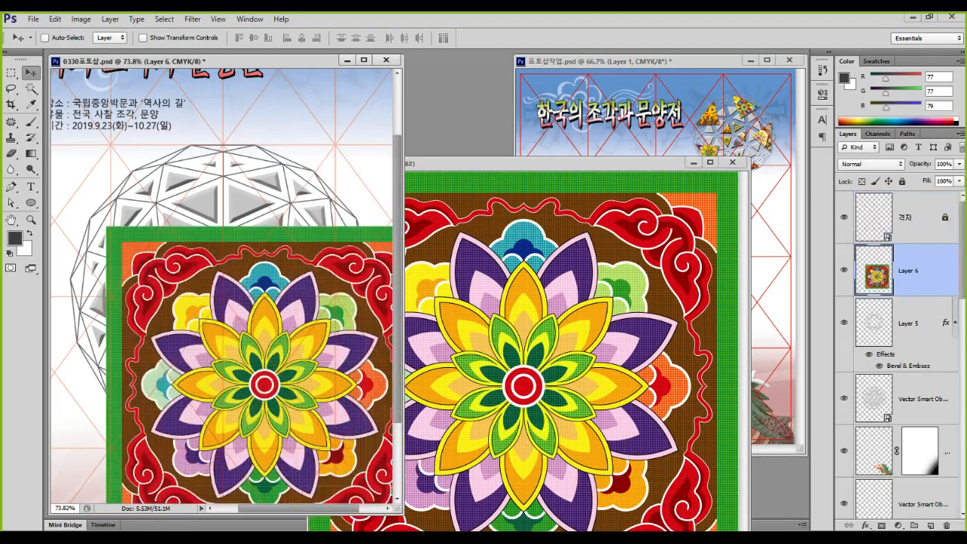
pyautogui.click(732, 161)
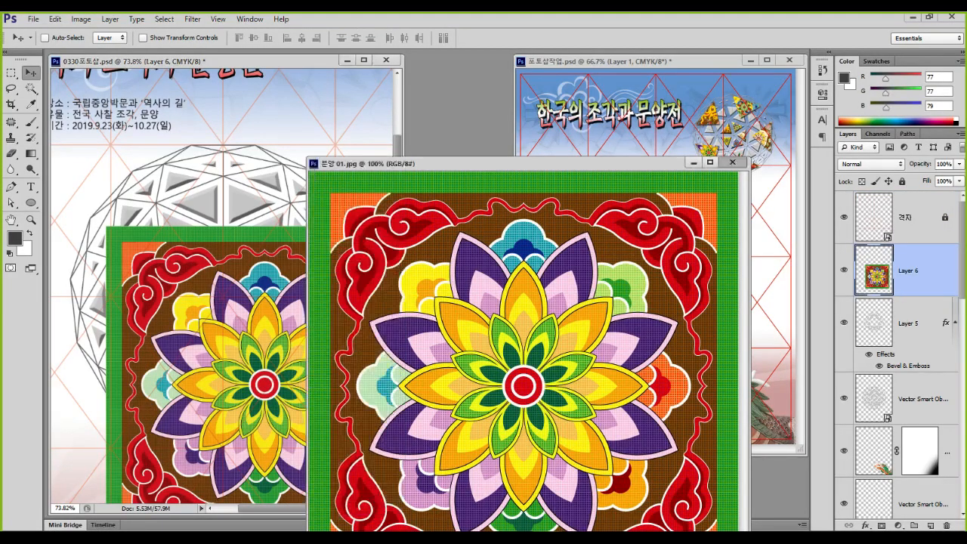
pyautogui.moveTo(283, 291); pyautogui.dragTo(342, 402)
pyautogui.hotkey('ctrl', '1')
pyautogui.click(199, 324)
pyautogui.moveTo(235, 292)
pyautogui.mouseDown()
pyautogui.moveTo(189, 310)
pyautogui.moveTo(149, 250)
pyautogui.moveTo(237, 310)
pyautogui.mouseUp()
pyautogui.press('Escape')
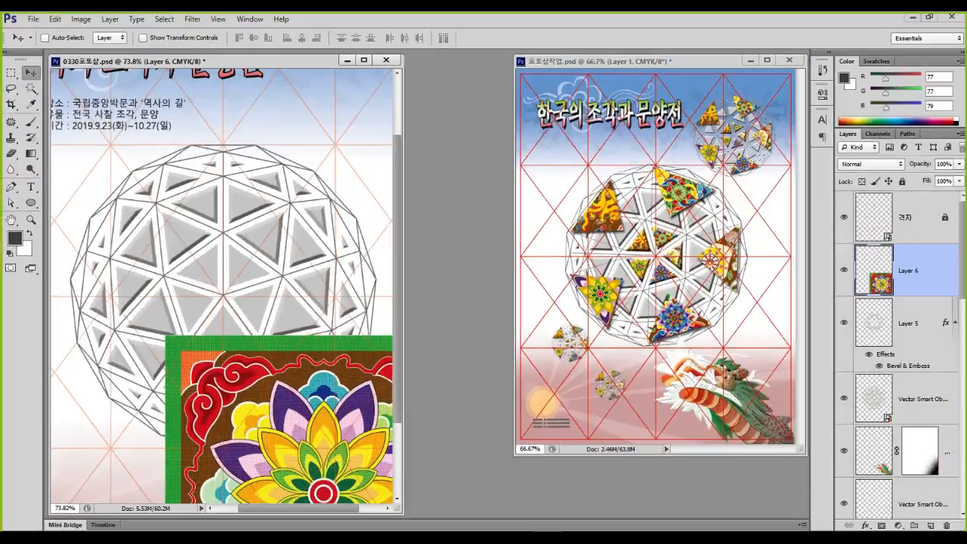
# Zoom to 100% and check where the mandala sits relative to the sphere
pyautogui.hotkey('ctrl', '1')
pyautogui.moveTo(172, 284)
pyautogui.mouseDown()
pyautogui.moveTo(199, 371)
pyautogui.moveTo(239, 305)
pyautogui.moveTo(166, 279)
pyautogui.mouseUp()
pyautogui.press('Escape')
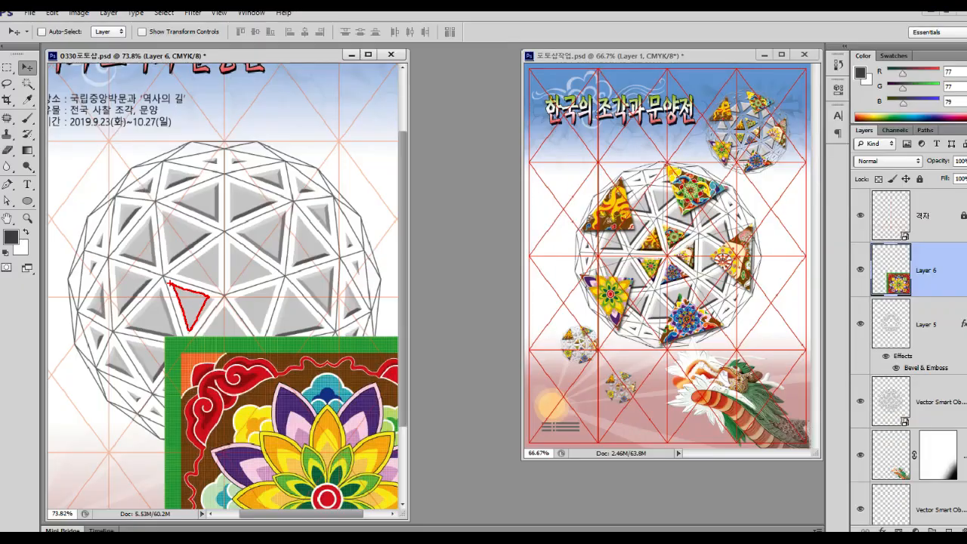
pyautogui.hotkey('ctrl', '1')
pyautogui.moveTo(817, 321)
pyautogui.mouseDown()
pyautogui.moveTo(771, 351)
pyautogui.moveTo(805, 360)
pyautogui.mouseUp()
pyautogui.moveTo(827, 484)
pyautogui.mouseDown()
pyautogui.moveTo(775, 530)
pyautogui.moveTo(728, 487)
pyautogui.moveTo(808, 453)
pyautogui.moveTo(829, 522)
pyautogui.mouseUp()
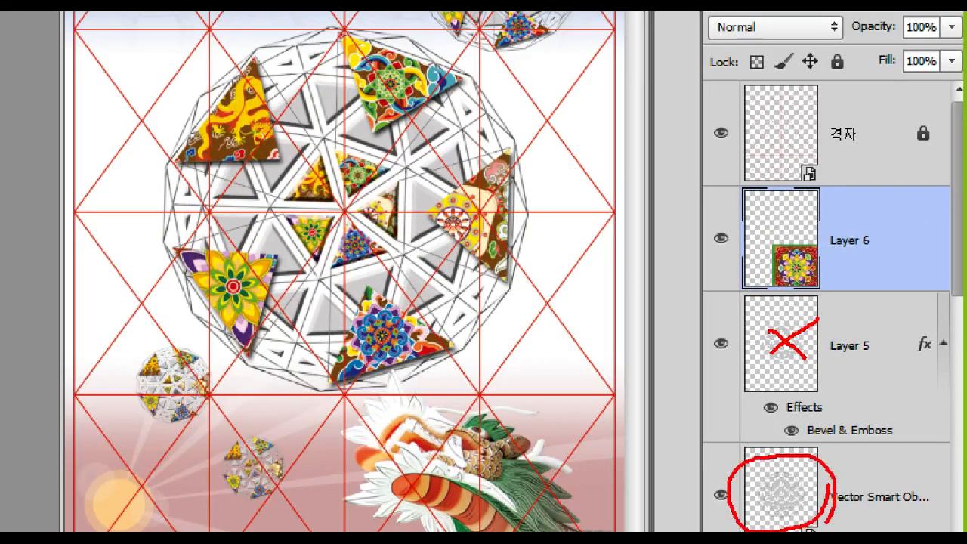
pyautogui.press('Escape')
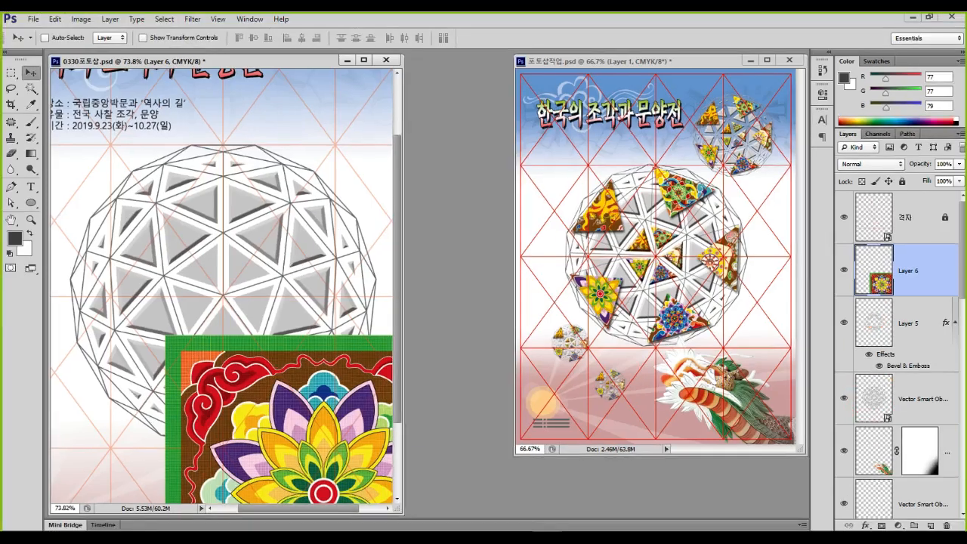
# Make the Vector Smart Object layer active and use the Magic Wand on a grey triangle
pyautogui.click(922, 399)
pyautogui.moveTo(212, 300)
pyautogui.mouseDown()
pyautogui.moveTo(207, 321)
pyautogui.moveTo(171, 295)
pyautogui.moveTo(210, 296)
pyautogui.mouseUp()
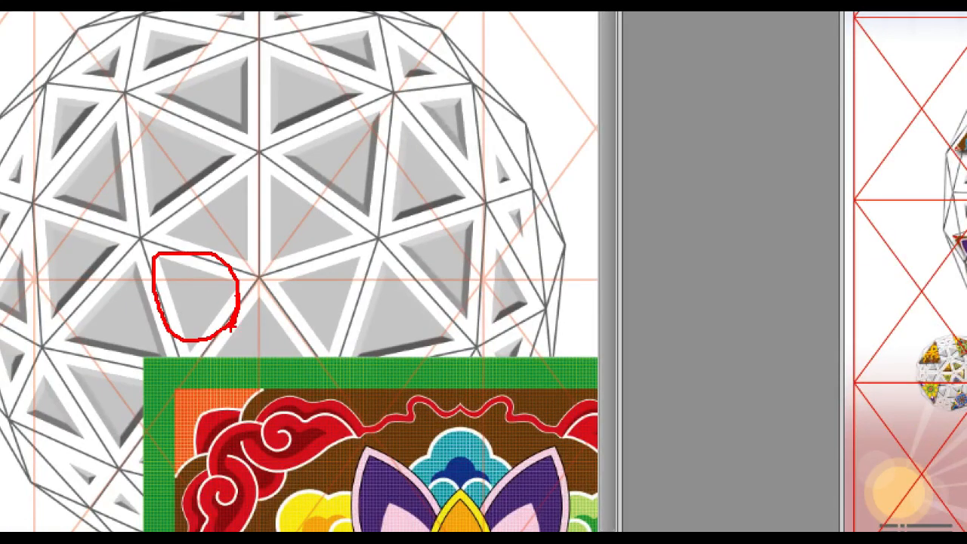
pyautogui.press('Escape')
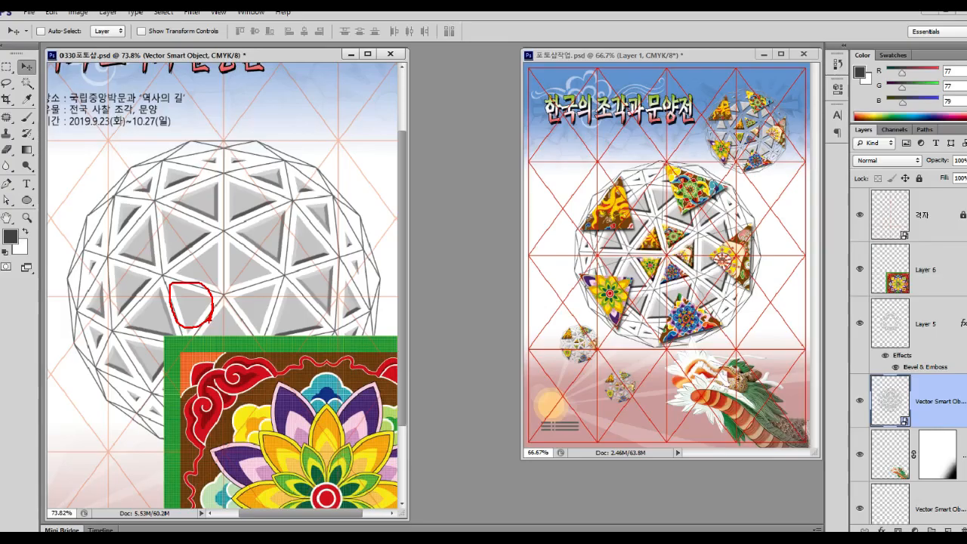
pyautogui.click(31, 88)
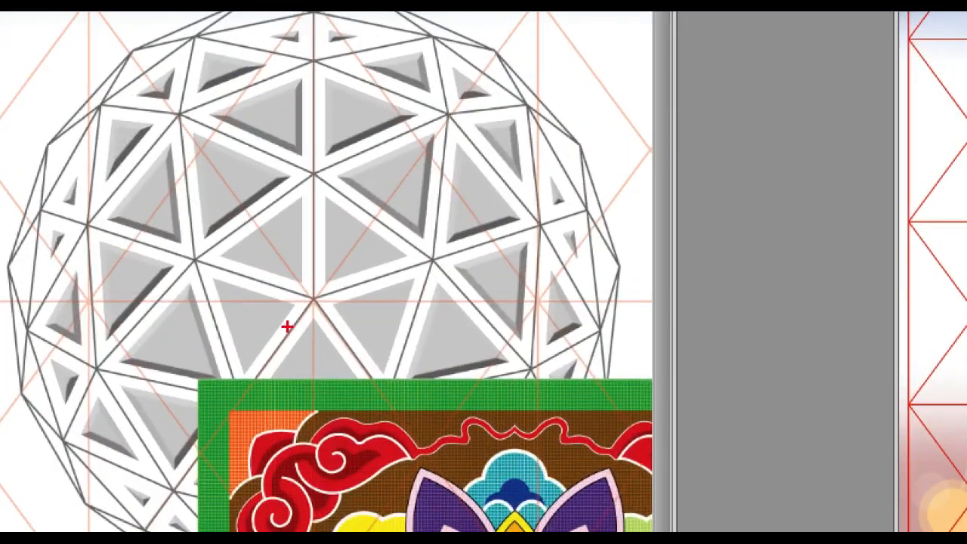
pyautogui.moveTo(209, 308)
pyautogui.mouseDown()
pyautogui.moveTo(173, 291)
pyautogui.moveTo(202, 319)
pyautogui.mouseUp()
pyautogui.press('Escape')
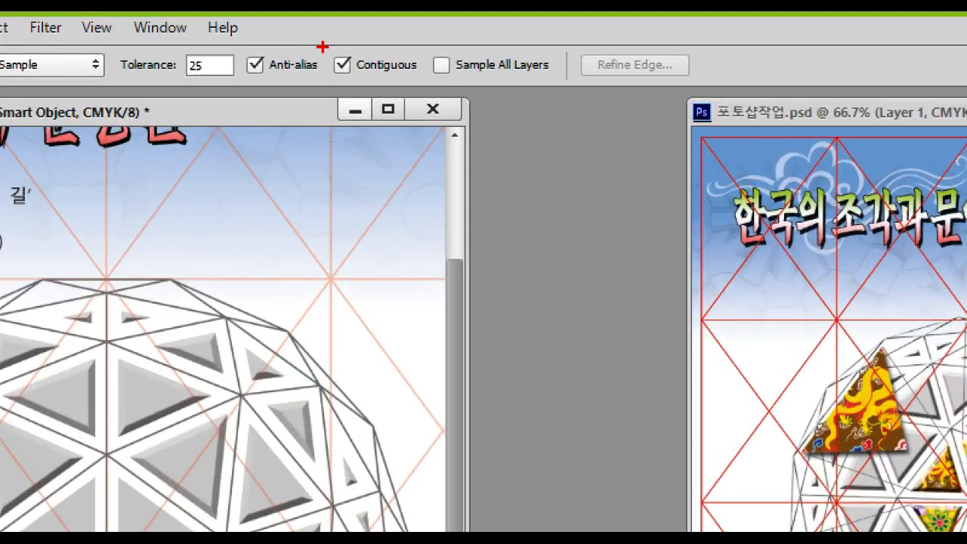
pyautogui.moveTo(321, 47); pyautogui.dragTo(434, 88)
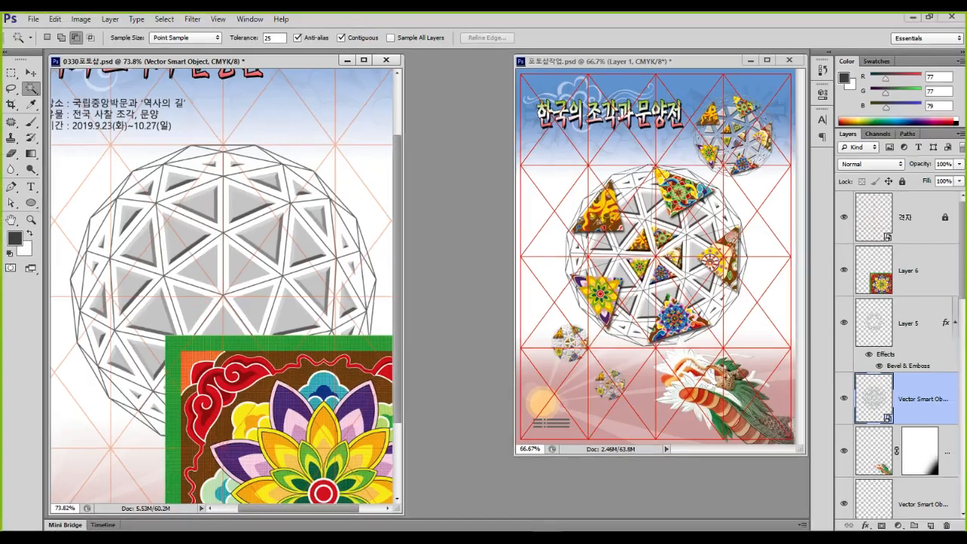
pyautogui.click(192, 305)
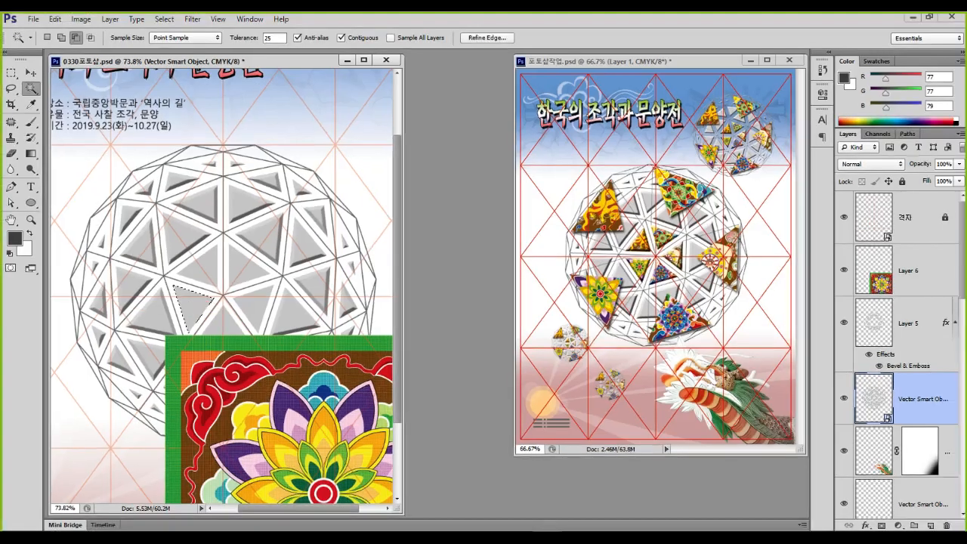
pyautogui.hotkey('ctrl', 'd')
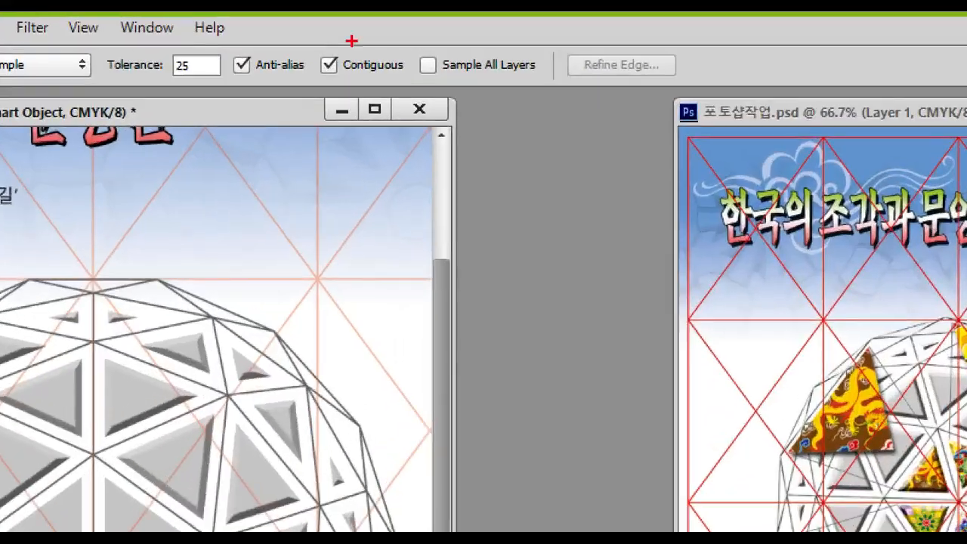
pyautogui.moveTo(352, 25)
pyautogui.mouseDown()
pyautogui.moveTo(340, 42)
pyautogui.moveTo(347, 50)
pyautogui.mouseUp()
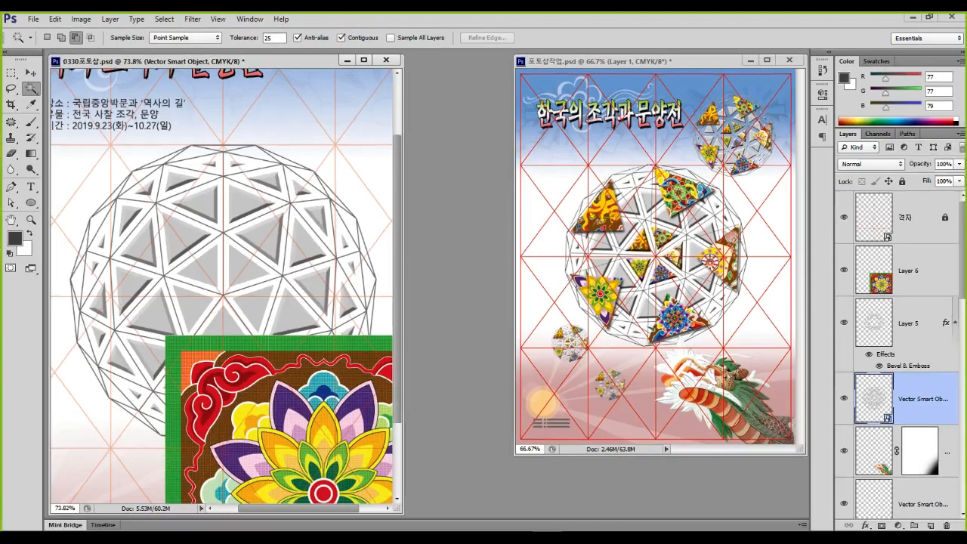
pyautogui.click(341, 38)
pyautogui.click(201, 263)
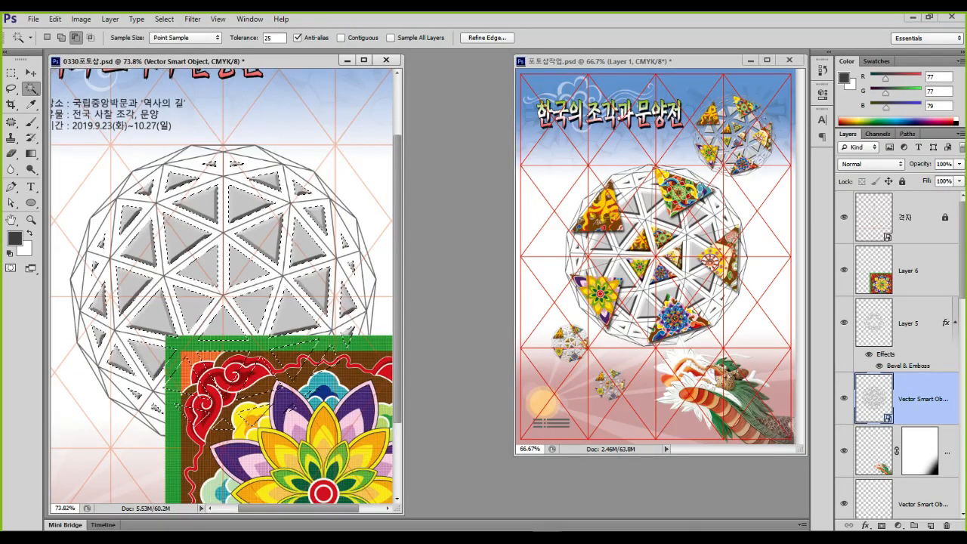
pyautogui.hotkey('ctrl', 'd')
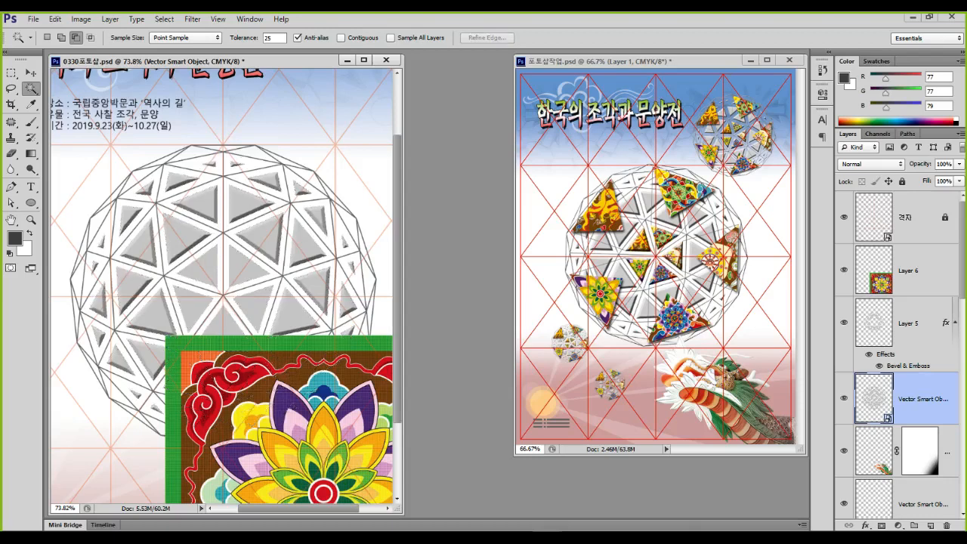
pyautogui.click(341, 38)
pyautogui.click(191, 304)
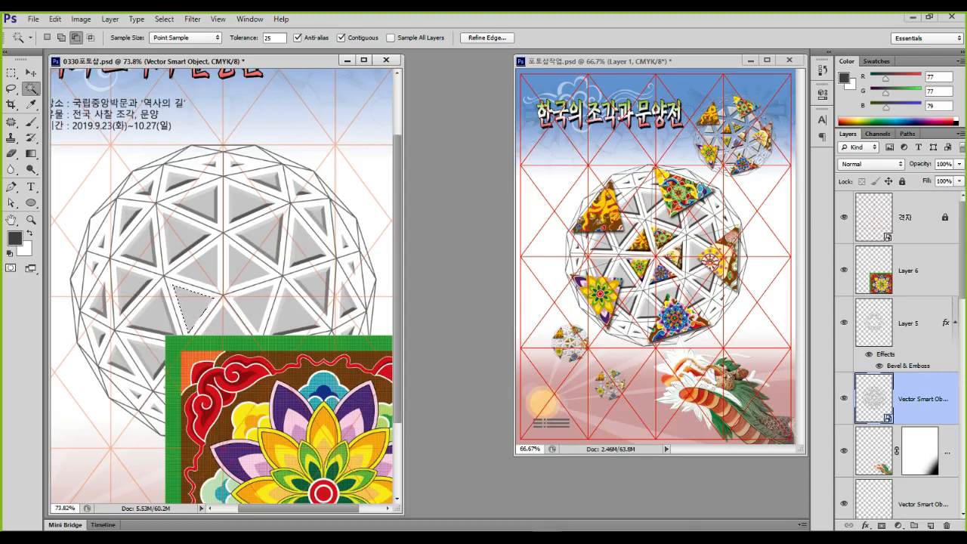
pyautogui.hotkey('ctrl', 'j')
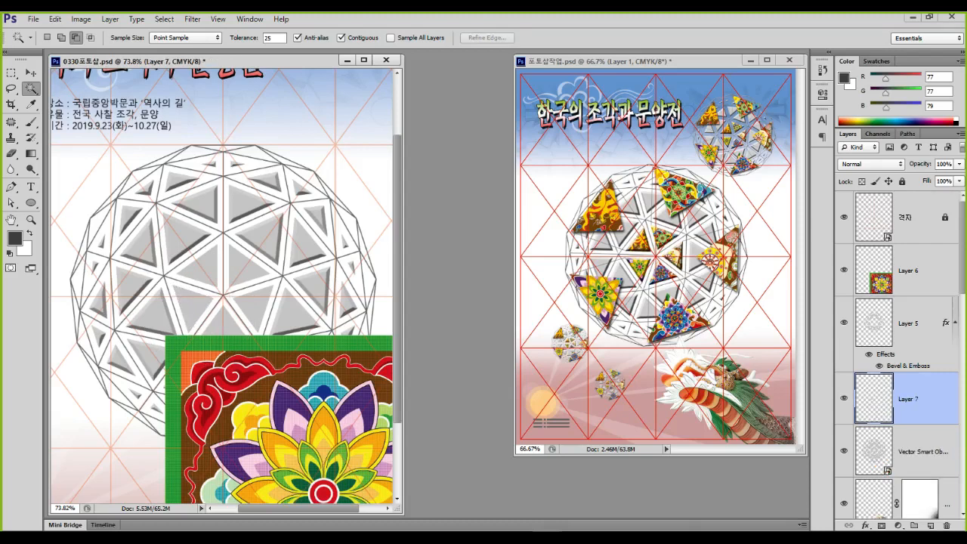
pyautogui.hotkey('ctrl', '1')
pyautogui.click(815, 385)
pyautogui.moveTo(818, 383)
pyautogui.mouseDown()
pyautogui.moveTo(818, 348)
pyautogui.moveTo(822, 381)
pyautogui.mouseUp()
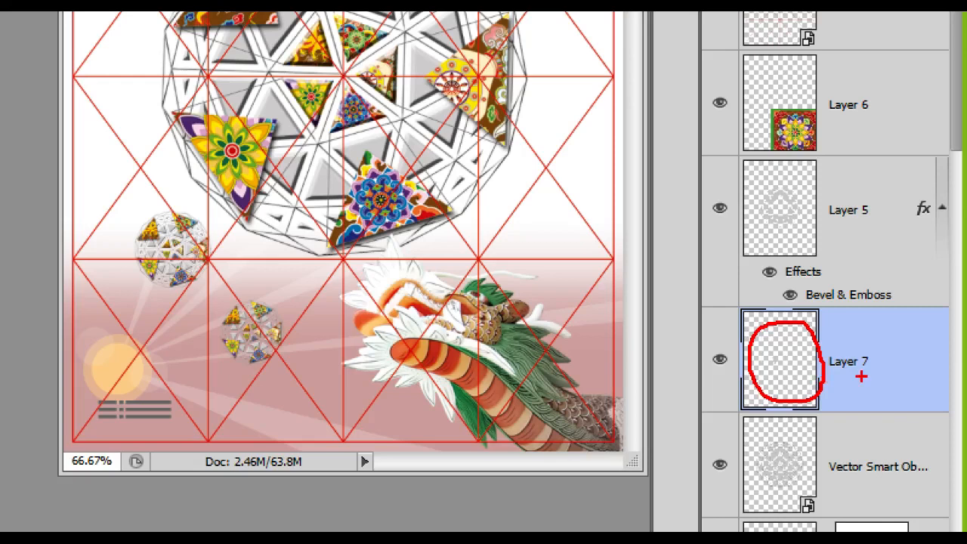
# Rename Layer 7 to 1번 and the Vector Smart Object layer to 입체구 원본
pyautogui.press('Escape')
pyautogui.doubleClick(909, 398)
pyautogui.write('1')
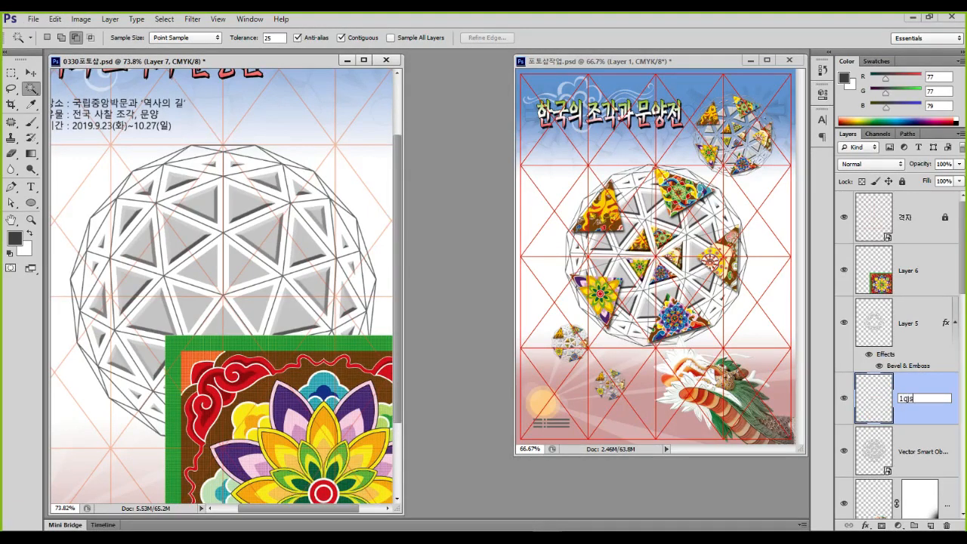
pyautogui.write('번')
pyautogui.press('Return')
pyautogui.click(921, 452)
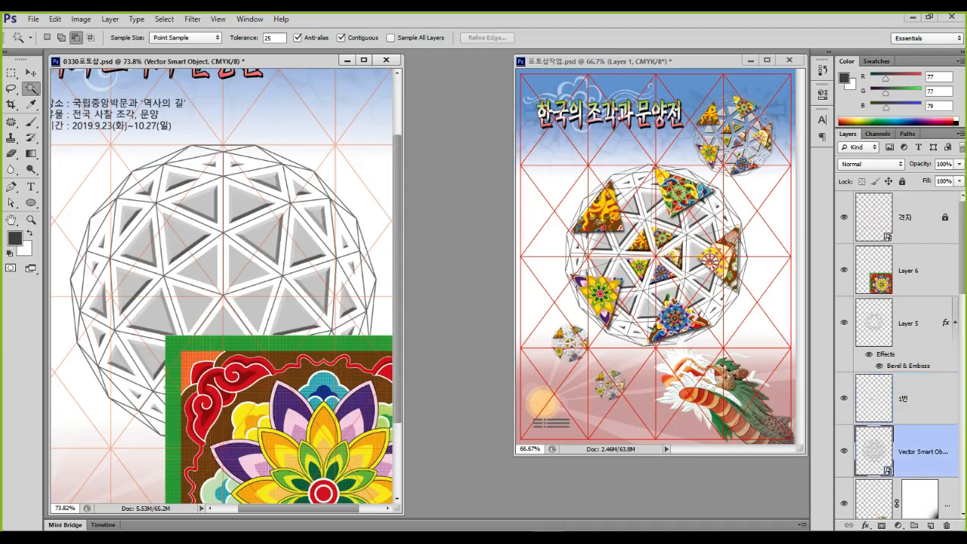
pyautogui.doubleClick(921, 451)
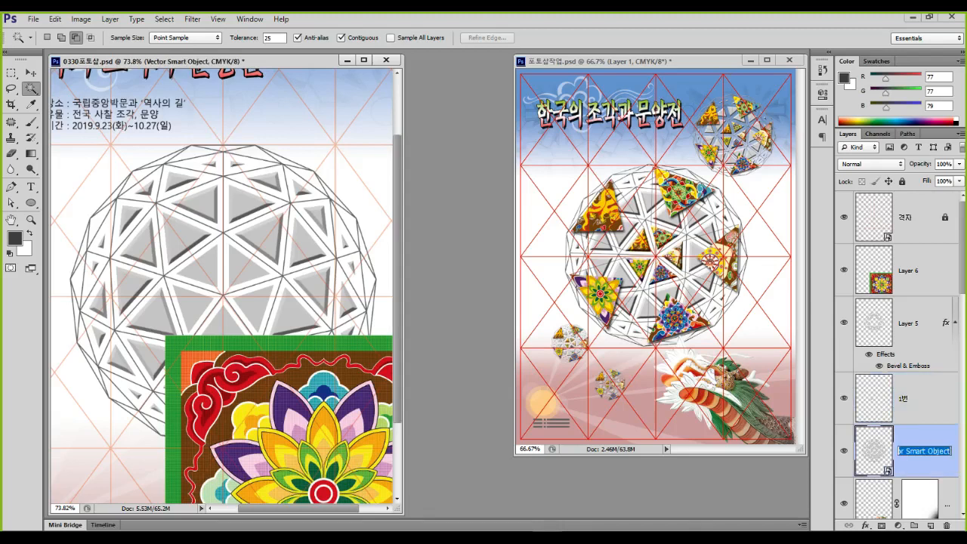
pyautogui.write('입체구 원형')
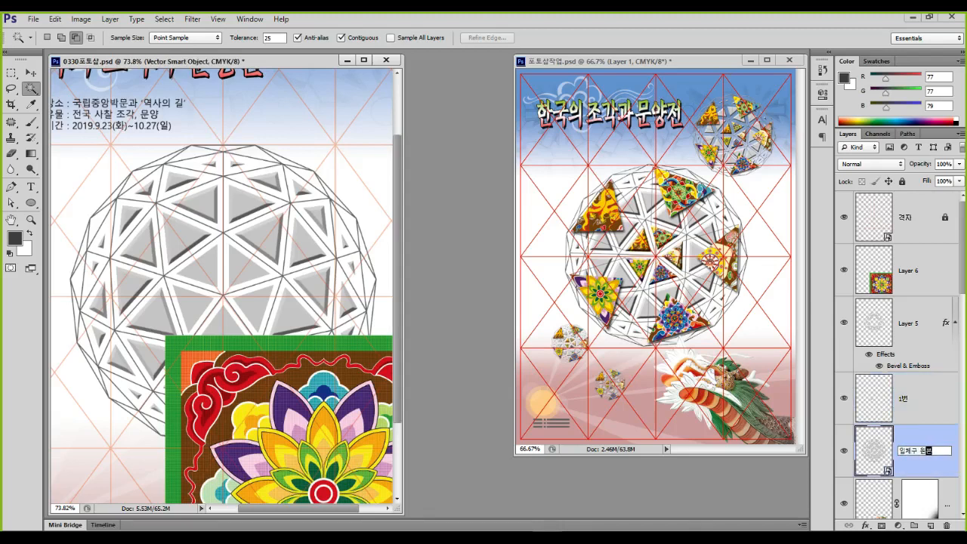
pyautogui.press('Return')
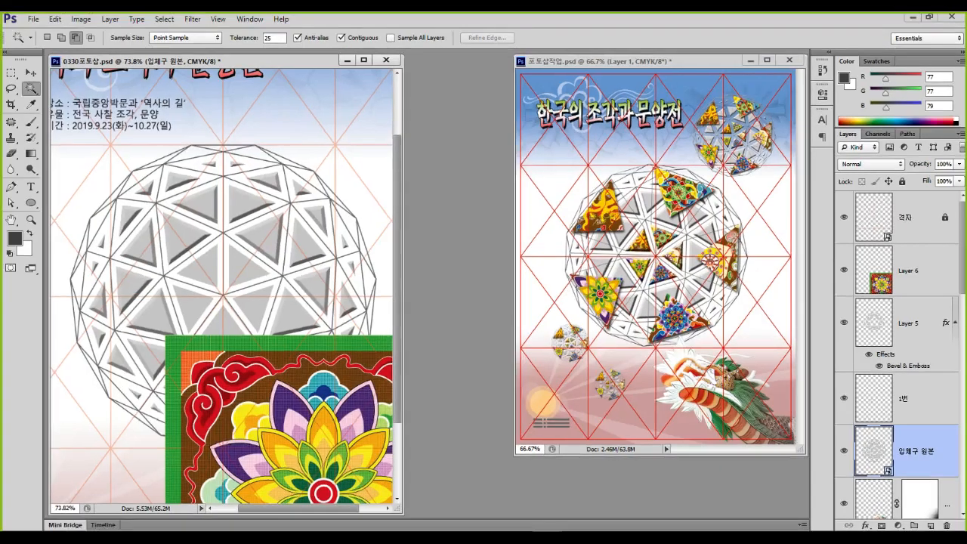
# Rename Layer 5 to 외곽 돌출 and move the mandala Layer 6 directly above 1번
pyautogui.doubleClick(910, 323)
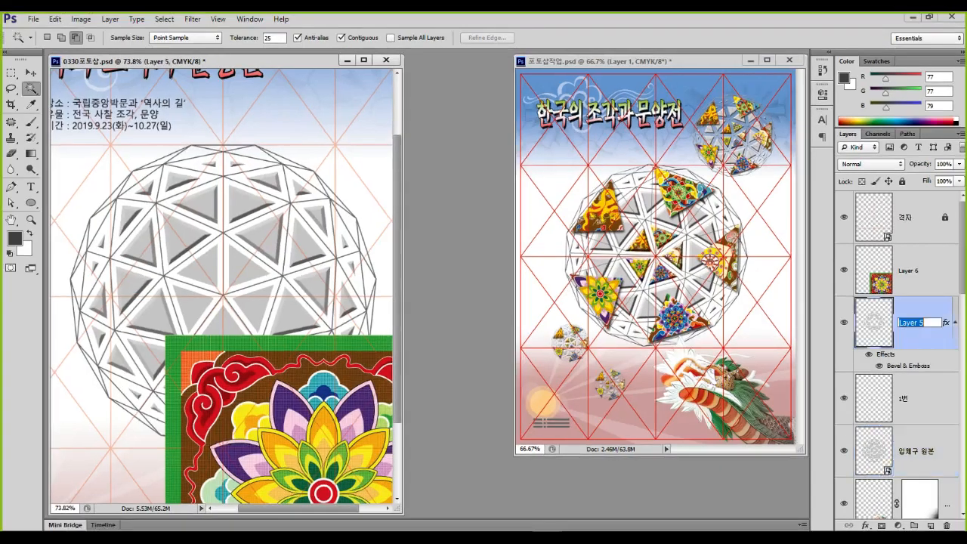
pyautogui.write('외곽 틀')
pyautogui.press('Return')
pyautogui.click(916, 398)
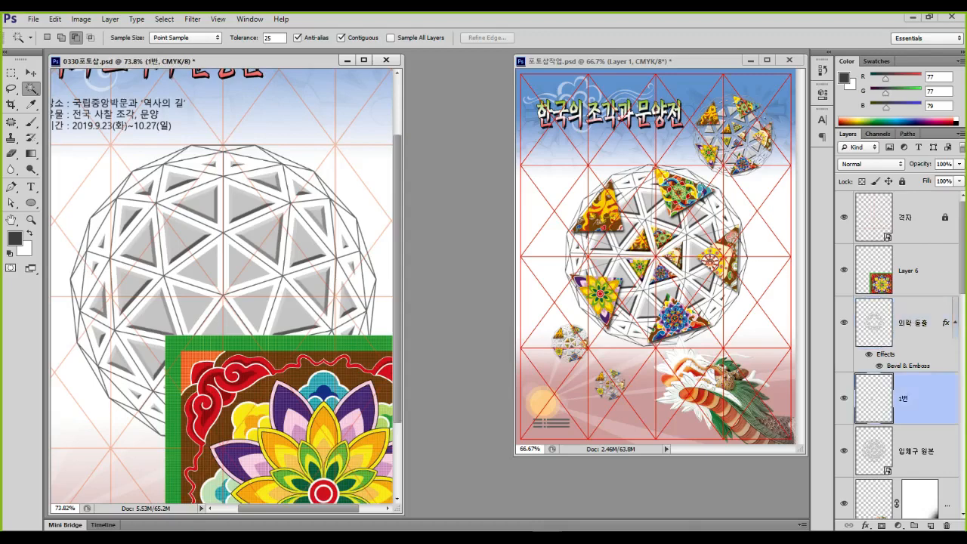
pyautogui.moveTo(174, 288)
pyautogui.mouseDown()
pyautogui.moveTo(187, 336)
pyautogui.moveTo(179, 287)
pyautogui.moveTo(126, 256)
pyautogui.mouseUp()
pyautogui.moveTo(416, 431)
pyautogui.mouseDown()
pyautogui.moveTo(429, 298)
pyautogui.moveTo(306, 256)
pyautogui.moveTo(175, 297)
pyautogui.moveTo(178, 270)
pyautogui.moveTo(202, 303)
pyautogui.mouseUp()
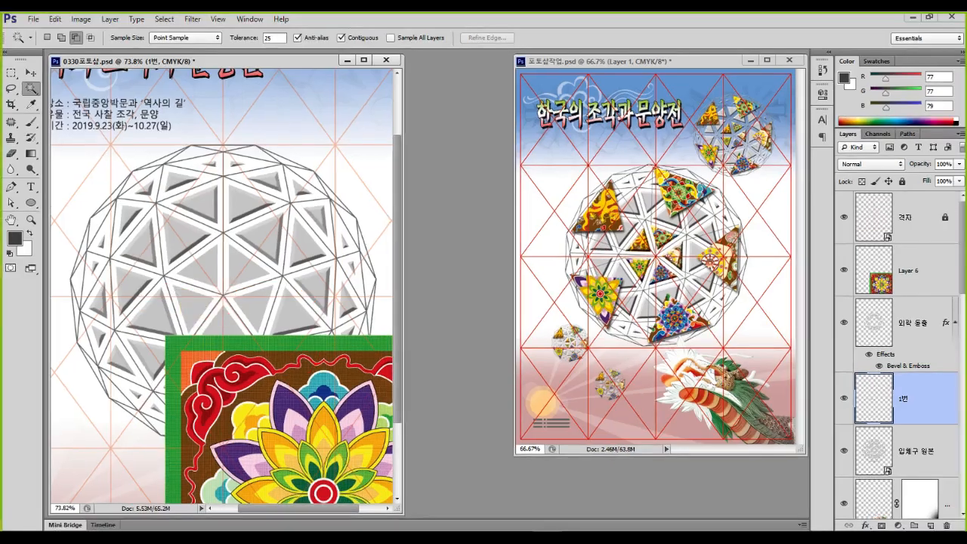
pyautogui.click(906, 270)
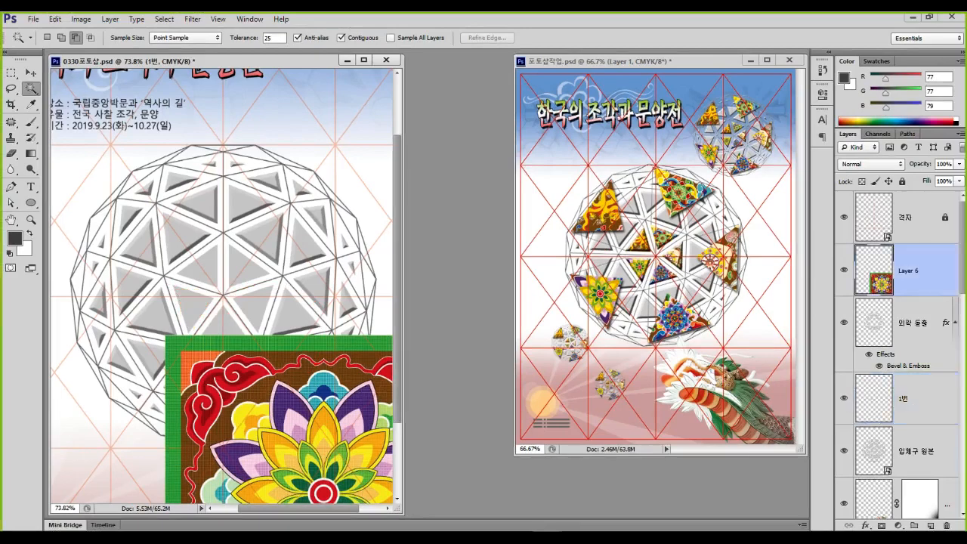
pyautogui.moveTo(906, 270)
pyautogui.mouseDown()
pyautogui.moveTo(906, 382)
pyautogui.moveTo(852, 403)
pyautogui.mouseUp()
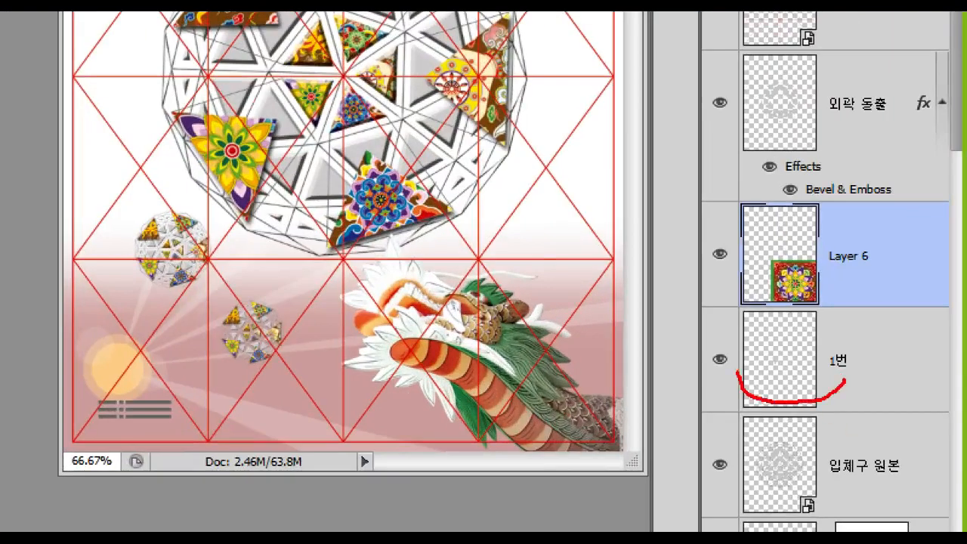
# Clip the mandala Layer 6 to 1번 with Ctrl+Alt+G and move it toward the target triangle
pyautogui.moveTo(737, 372)
pyautogui.mouseDown()
pyautogui.moveTo(759, 333)
pyautogui.moveTo(849, 370)
pyautogui.mouseUp()
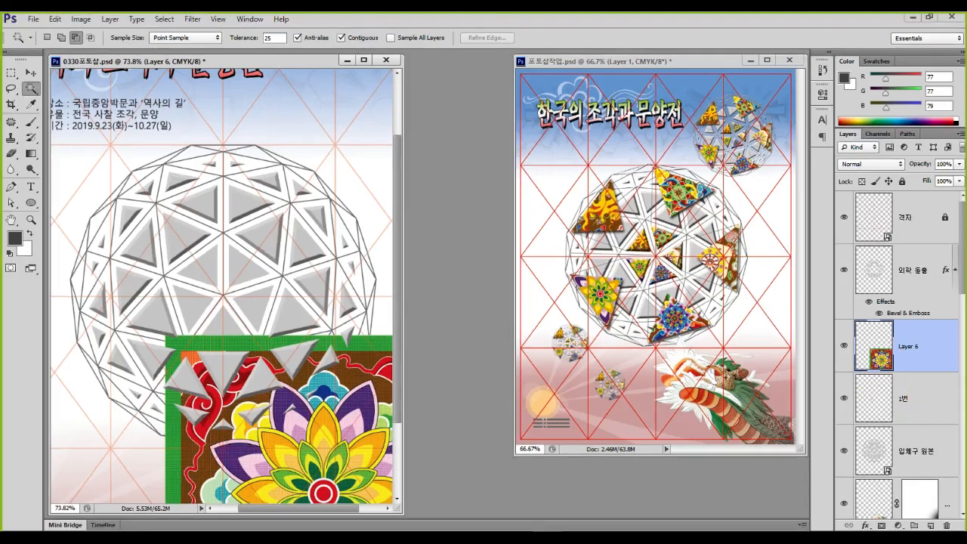
pyautogui.hotkey('ctrl', 'alt', 'g')
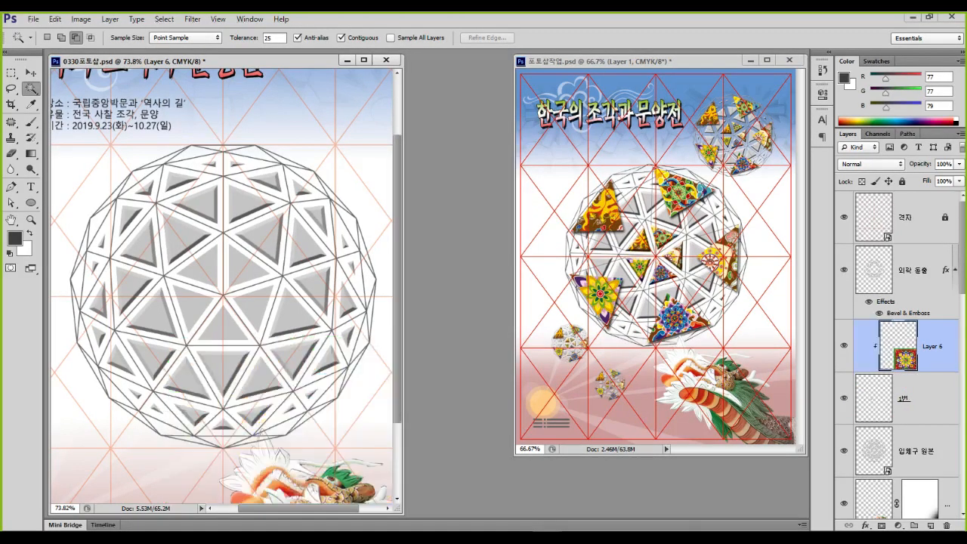
pyautogui.click(31, 72)
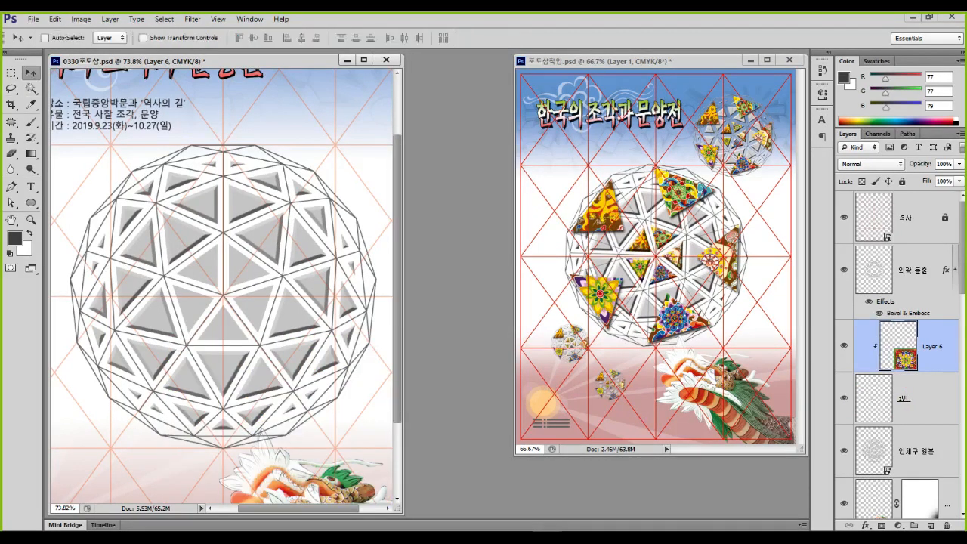
pyautogui.moveTo(299, 338); pyautogui.dragTo(238, 235)
# Scale the mandala to about 22.68% so it fills the triangle, then select 1번
pyautogui.hotkey('ctrl', 't')
pyautogui.moveTo(383, 219); pyautogui.dragTo(200, 274)
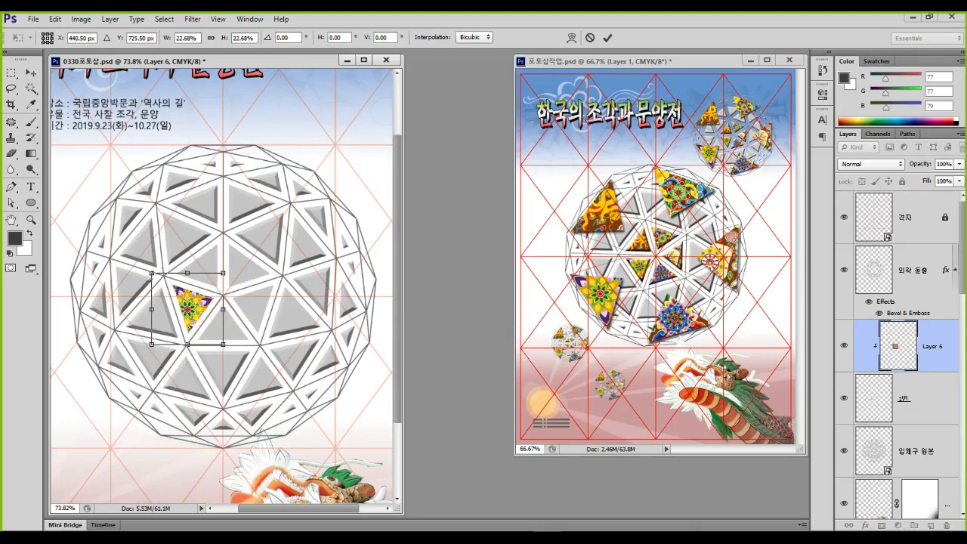
pyautogui.press('Up')
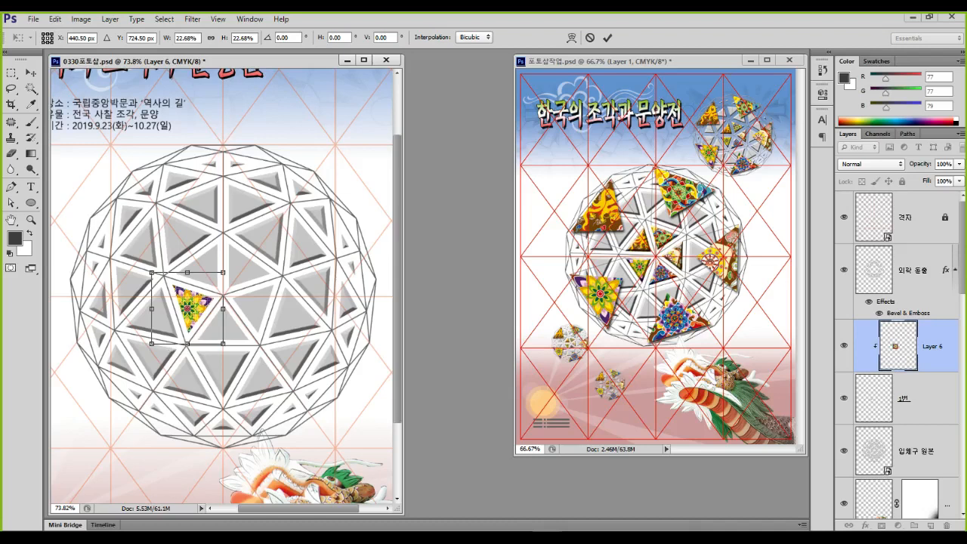
pyautogui.press('Return')
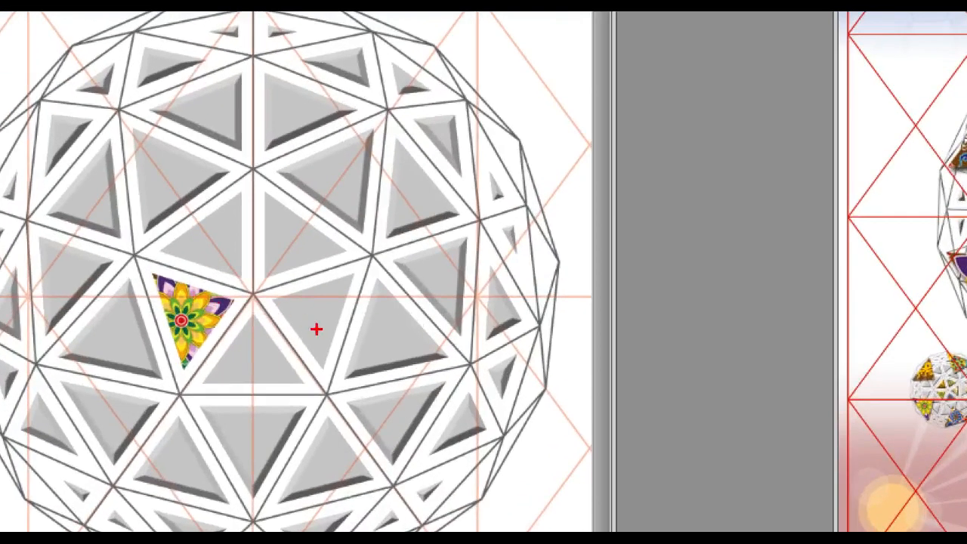
pyautogui.moveTo(255, 316)
pyautogui.mouseDown()
pyautogui.moveTo(184, 317)
pyautogui.moveTo(213, 255)
pyautogui.mouseUp()
pyautogui.moveTo(232, 214)
pyautogui.mouseDown()
pyautogui.moveTo(306, 283)
pyautogui.moveTo(274, 348)
pyautogui.mouseUp()
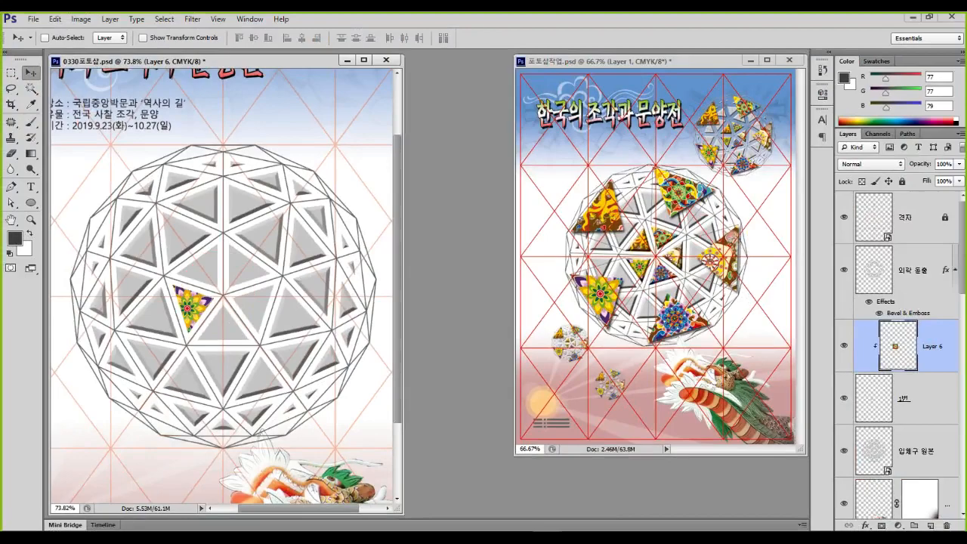
pyautogui.click(903, 398)
pyautogui.moveTo(890, 404); pyautogui.dragTo(859, 416)
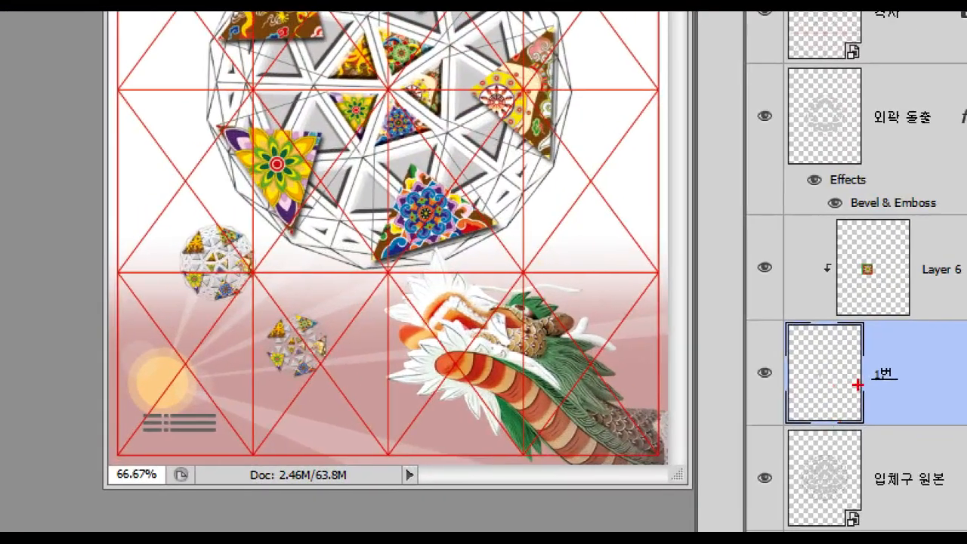
# Give the 1번 layer a Chisel Hard Bevel & Emboss with size 7 px
pyautogui.moveTo(798, 408)
pyautogui.mouseDown()
pyautogui.moveTo(804, 342)
pyautogui.moveTo(848, 349)
pyautogui.moveTo(861, 411)
pyautogui.mouseUp()
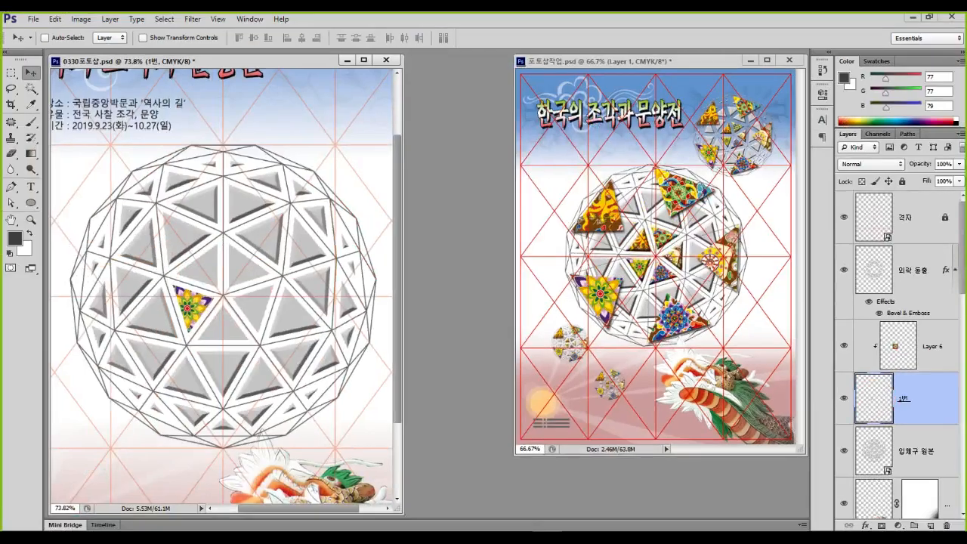
pyautogui.rightClick(876, 394)
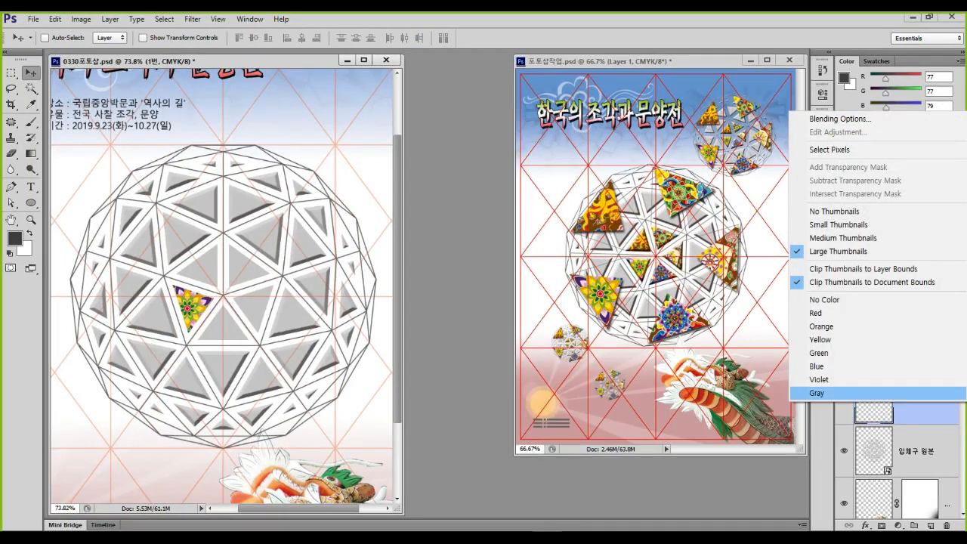
pyautogui.click(839, 119)
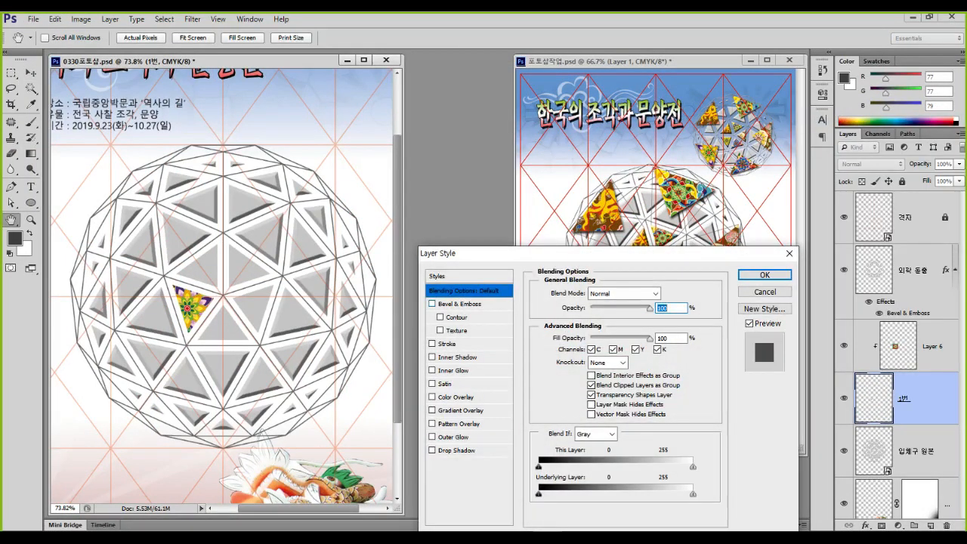
pyautogui.click(453, 303)
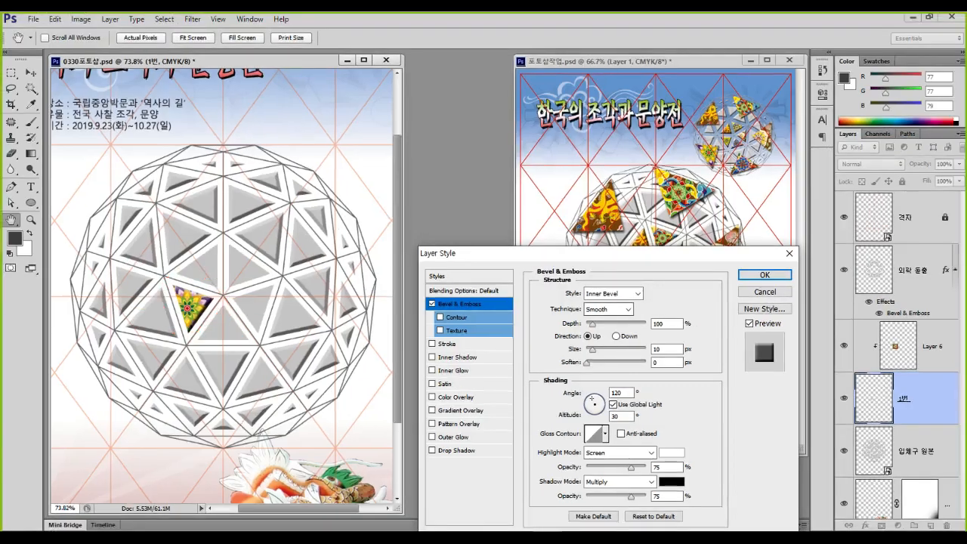
pyautogui.click(620, 309)
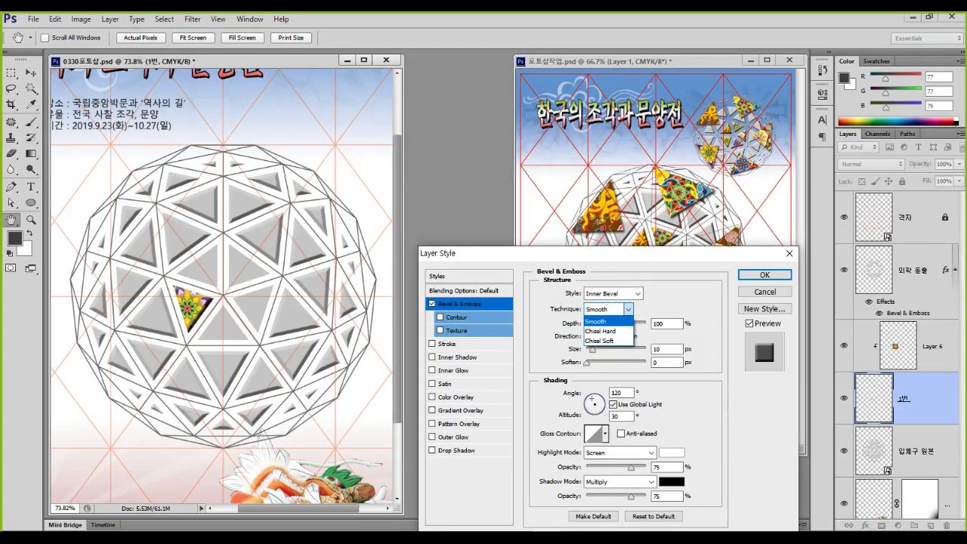
pyautogui.click(604, 331)
pyautogui.press('Tab')
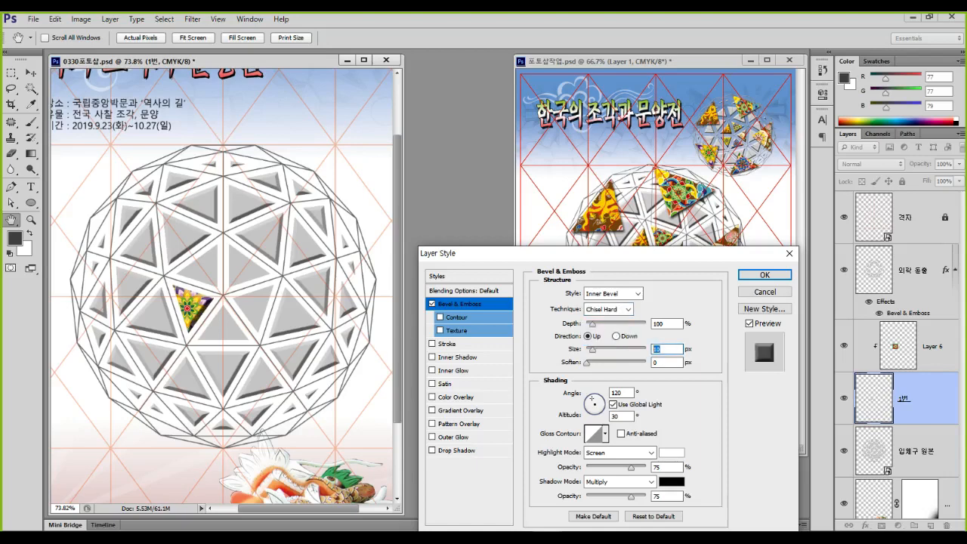
pyautogui.write('7')
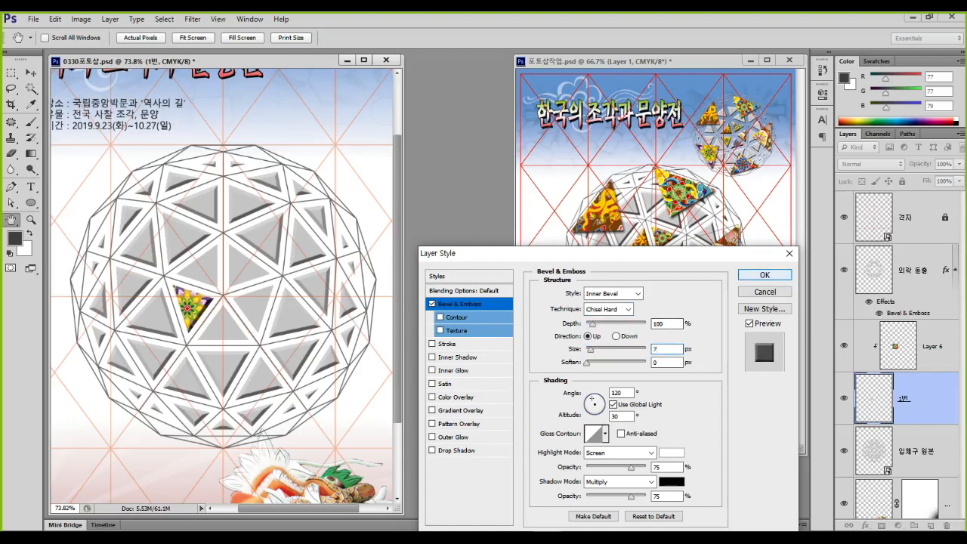
pyautogui.press('Return')
# Look over the bevelled pattern triangle and select the 입체구 원본 sphere layer
pyautogui.moveTo(221, 310)
pyautogui.mouseDown()
pyautogui.moveTo(183, 334)
pyautogui.moveTo(134, 251)
pyautogui.moveTo(246, 240)
pyautogui.moveTo(258, 312)
pyautogui.mouseUp()
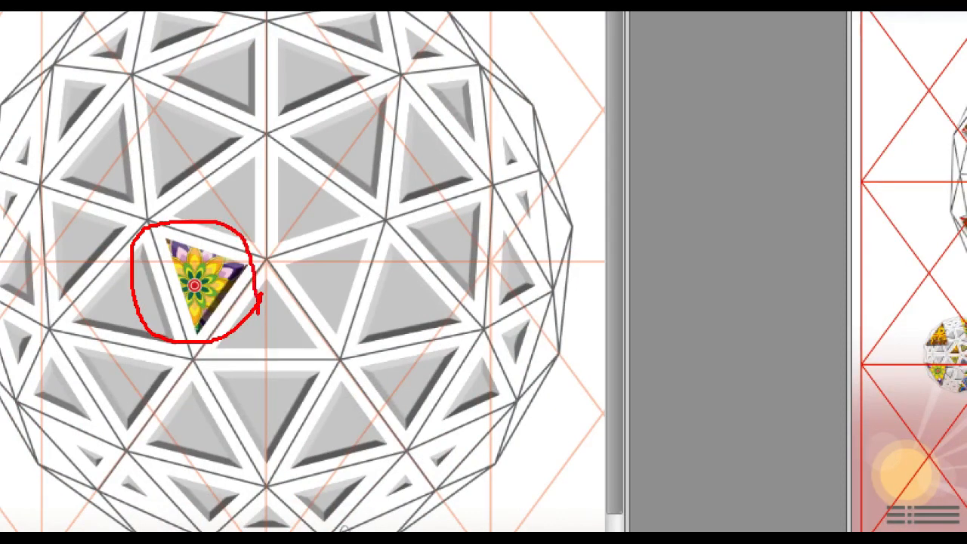
pyautogui.press('Escape')
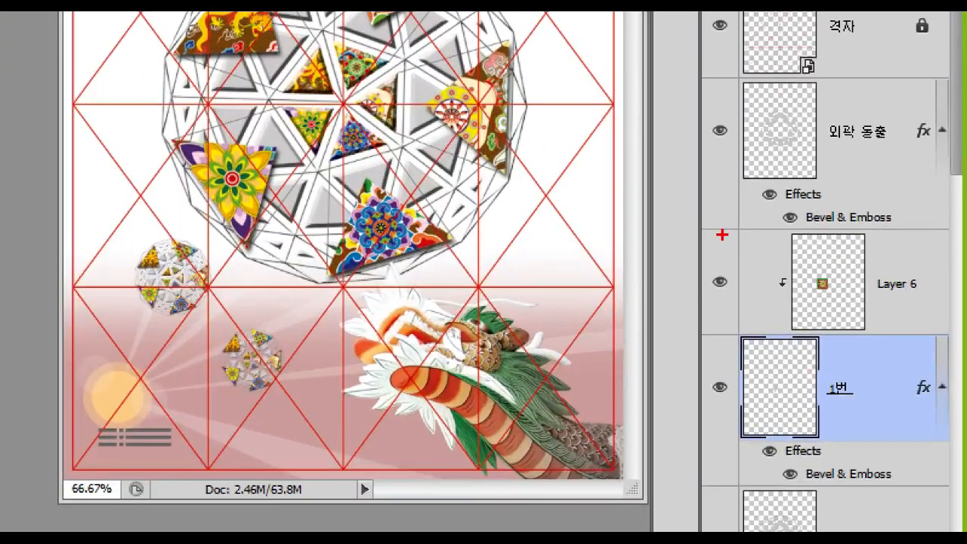
pyautogui.moveTo(845, 322); pyautogui.dragTo(878, 400)
pyautogui.moveTo(787, 392); pyautogui.dragTo(957, 486)
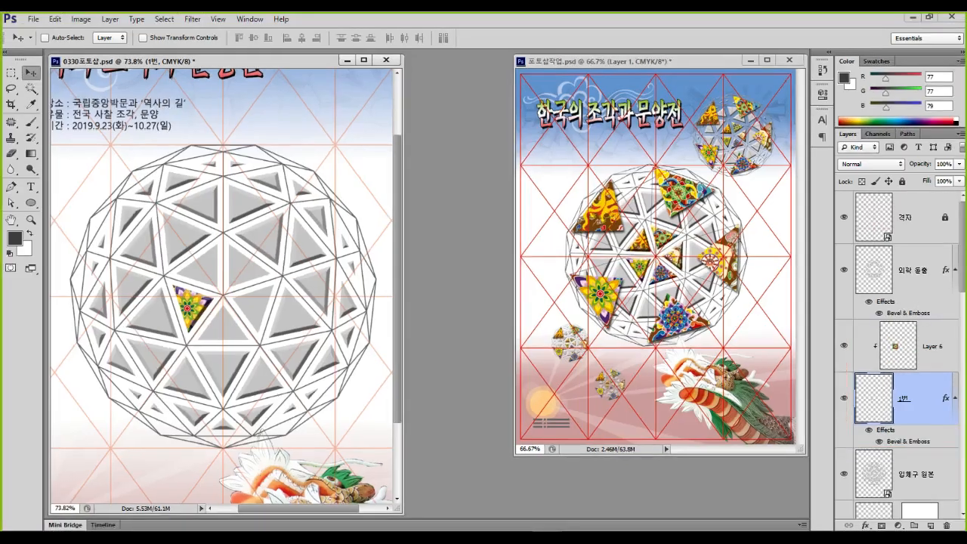
pyautogui.click(915, 474)
# Select the grey triangle above the patterned piece by colour and copy it onto a new layer
pyautogui.moveTo(895, 476)
pyautogui.mouseDown()
pyautogui.moveTo(858, 472)
pyautogui.moveTo(884, 488)
pyautogui.mouseUp()
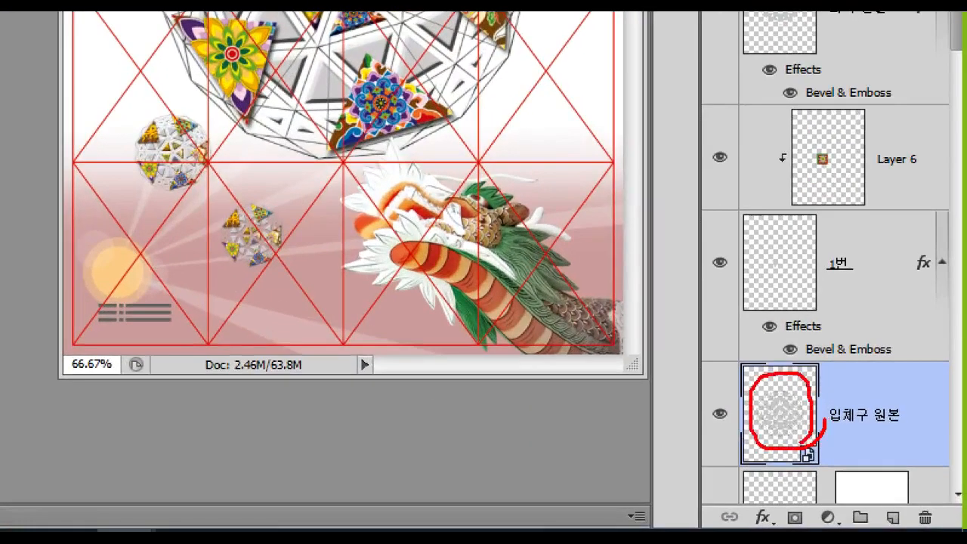
pyautogui.click(31, 88)
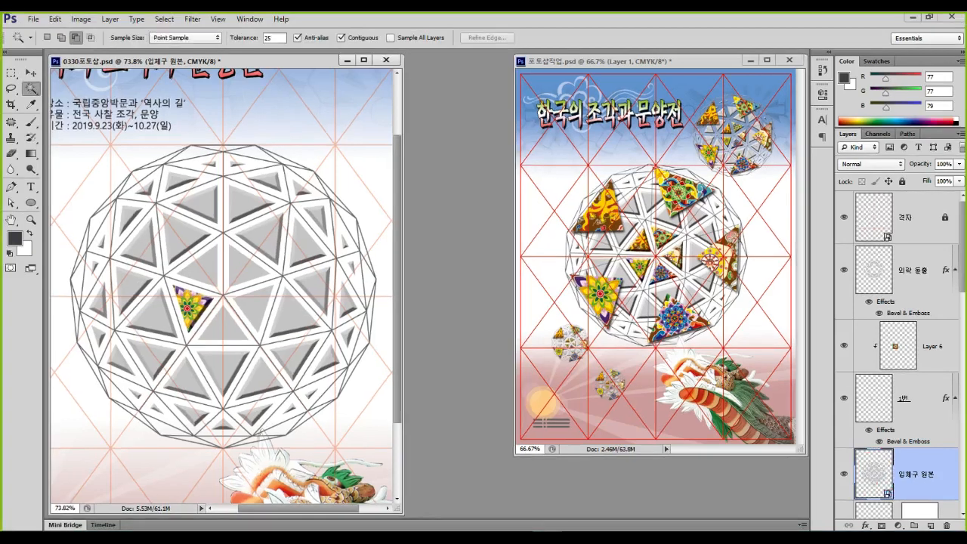
pyautogui.click(204, 268)
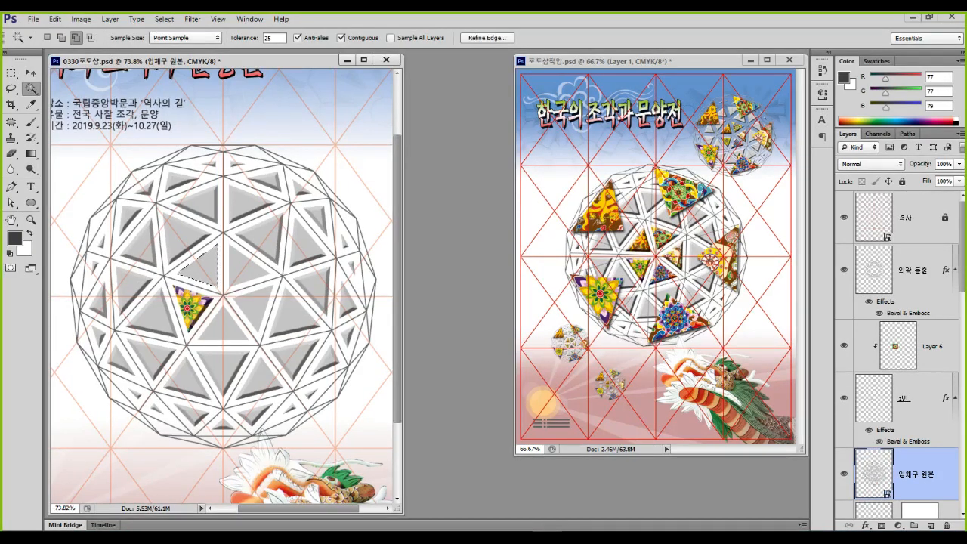
pyautogui.hotkey('ctrl', 'j')
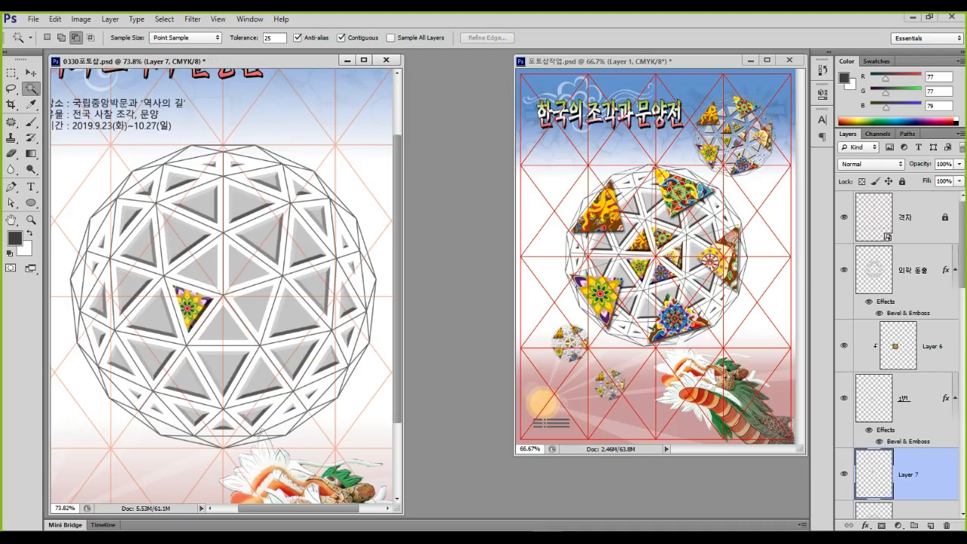
# Rename the new Layer 7, just below 1번, to 2번
pyautogui.scroll(-3, 898, 377)
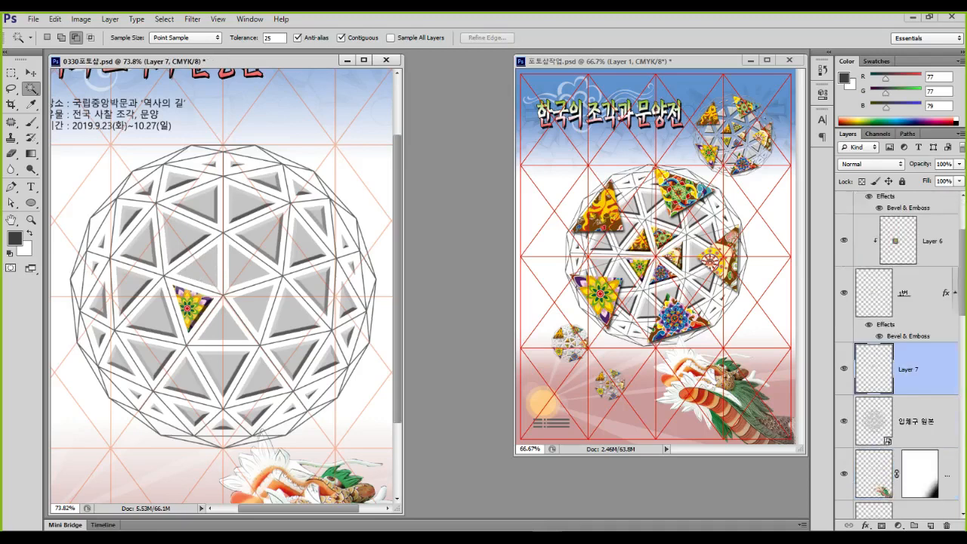
pyautogui.hotkey('ctrl', '1')
pyautogui.click(854, 376)
pyautogui.moveTo(838, 323)
pyautogui.mouseDown()
pyautogui.moveTo(866, 355)
pyautogui.moveTo(864, 372)
pyautogui.moveTo(894, 372)
pyautogui.mouseUp()
pyautogui.press('Escape')
pyautogui.doubleClick(910, 367)
pyautogui.write('2')
pyautogui.write('ㅂ')
pyautogui.press('Return')
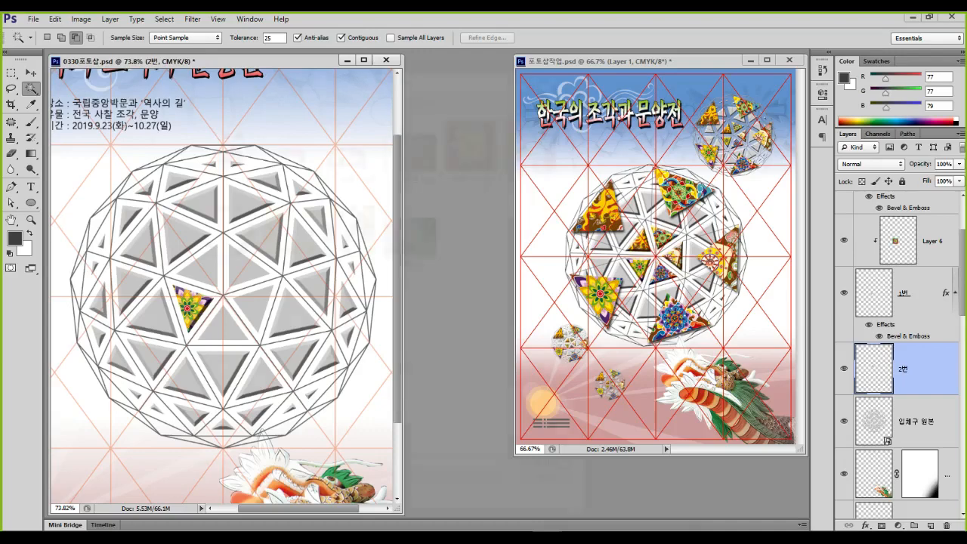
pyautogui.hotkey('ctrl', 'o')
# Open 문양 02.jpg, drag the dragon pattern into the poster and scale it down onto the sphere
pyautogui.doubleClick(541, 143)
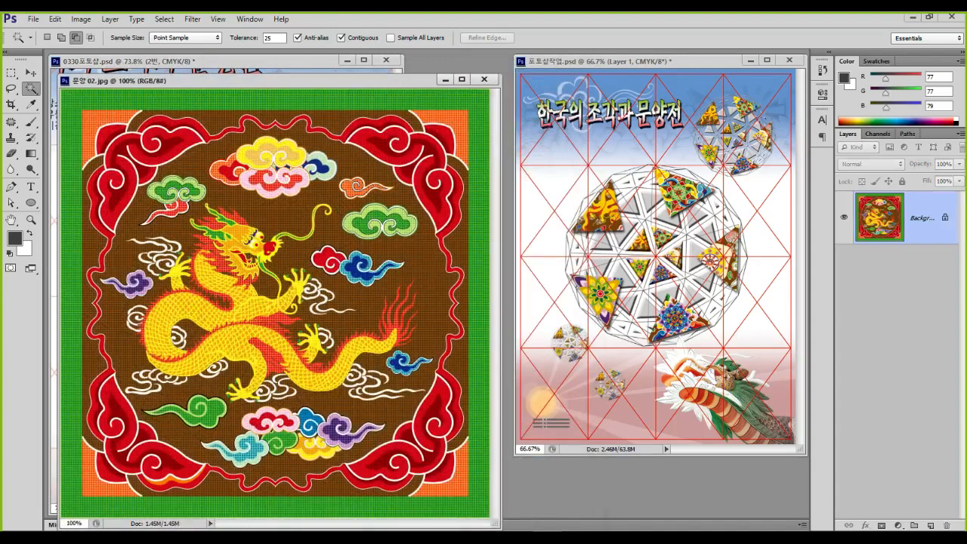
pyautogui.moveTo(227, 80); pyautogui.dragTo(445, 107)
pyautogui.press('v')
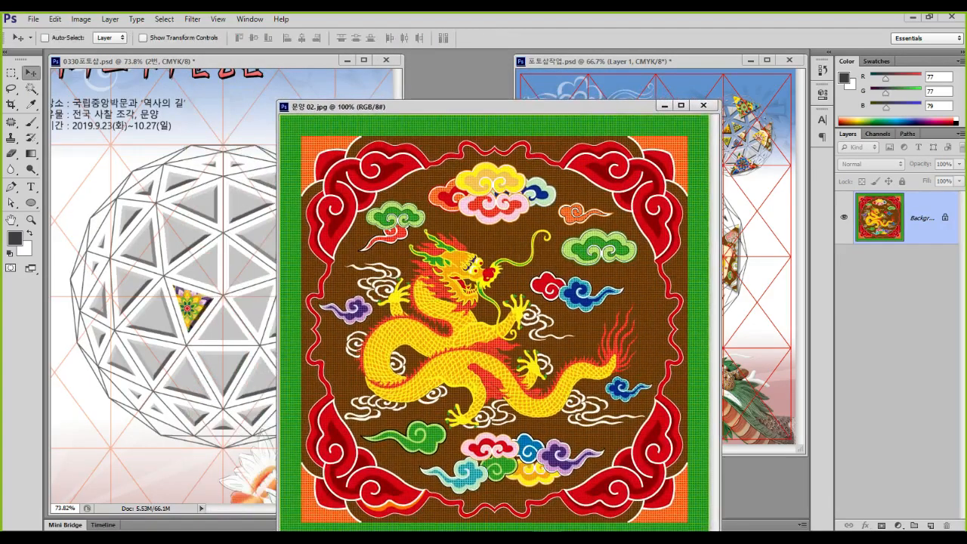
pyautogui.moveTo(453, 317); pyautogui.dragTo(229, 295)
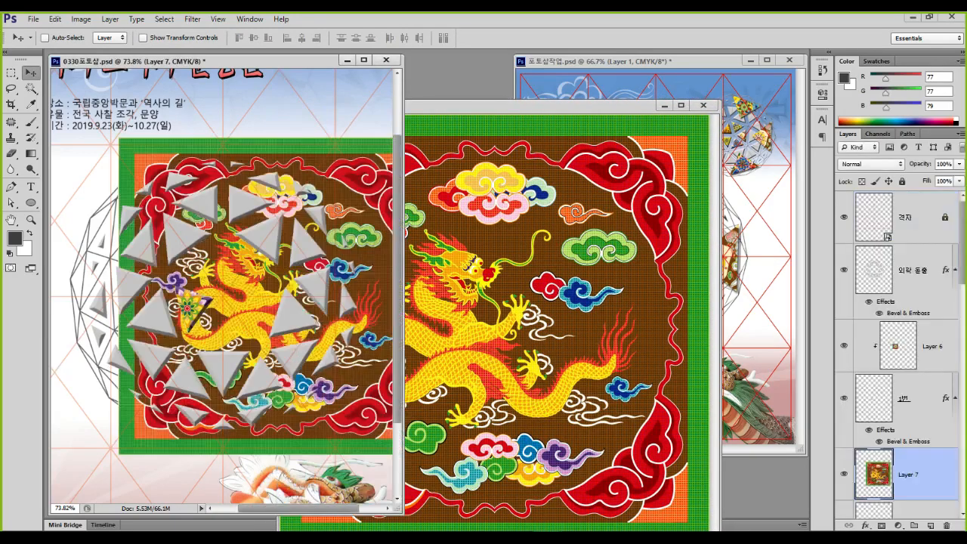
pyautogui.hotkey('ctrl', 't')
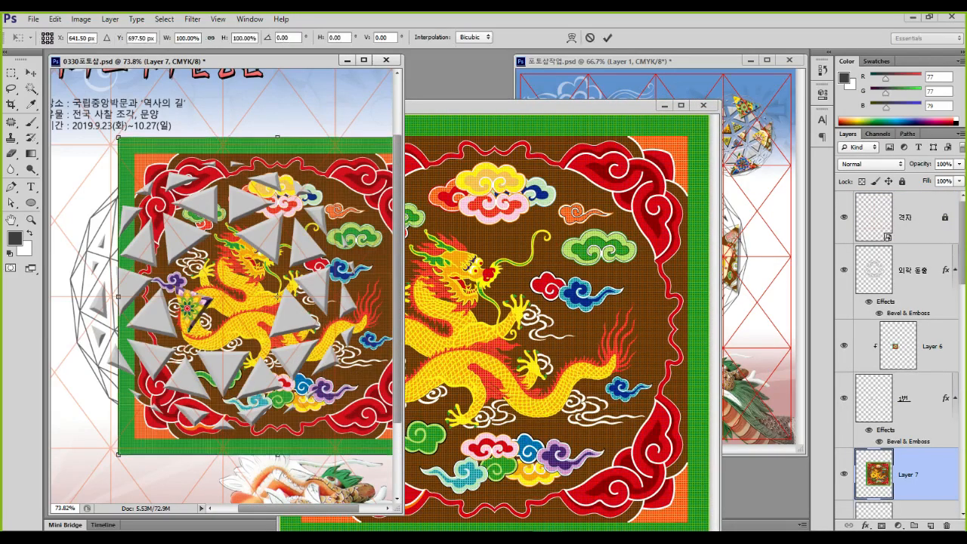
pyautogui.moveTo(118, 138); pyautogui.dragTo(188, 247)
pyautogui.press('Return')
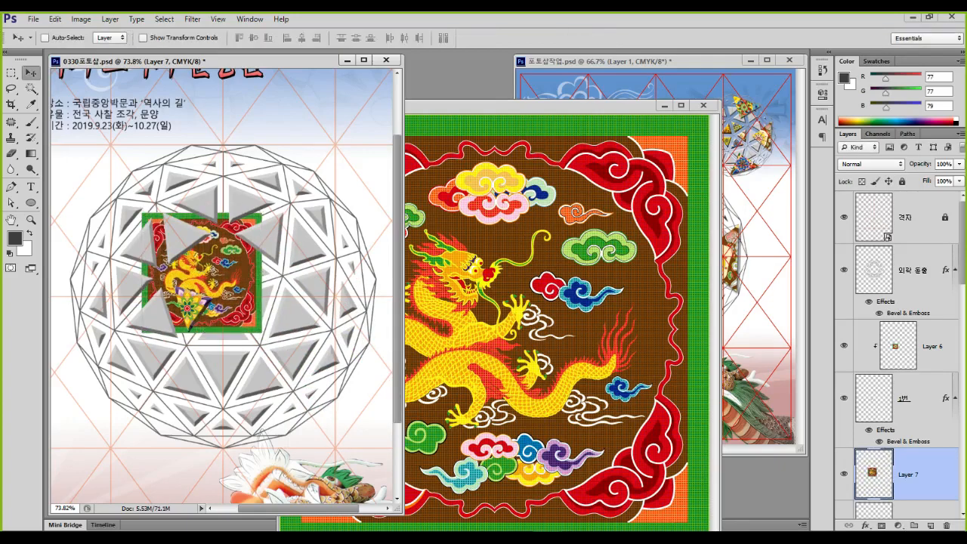
# Clip the dragon pattern into the 2번 triangle and close the 문양 02.jpg window
pyautogui.scroll(-3, 897, 362)
pyautogui.hotkey('ctrl', '1')
pyautogui.click(896, 361)
pyautogui.moveTo(871, 390)
pyautogui.mouseDown()
pyautogui.moveTo(753, 408)
pyautogui.moveTo(819, 347)
pyautogui.moveTo(883, 417)
pyautogui.mouseUp()
pyautogui.moveTo(822, 312)
pyautogui.mouseDown()
pyautogui.moveTo(796, 243)
pyautogui.moveTo(827, 290)
pyautogui.moveTo(850, 265)
pyautogui.moveTo(852, 343)
pyautogui.moveTo(844, 340)
pyautogui.moveTo(910, 339)
pyautogui.mouseUp()
pyautogui.press('Escape')
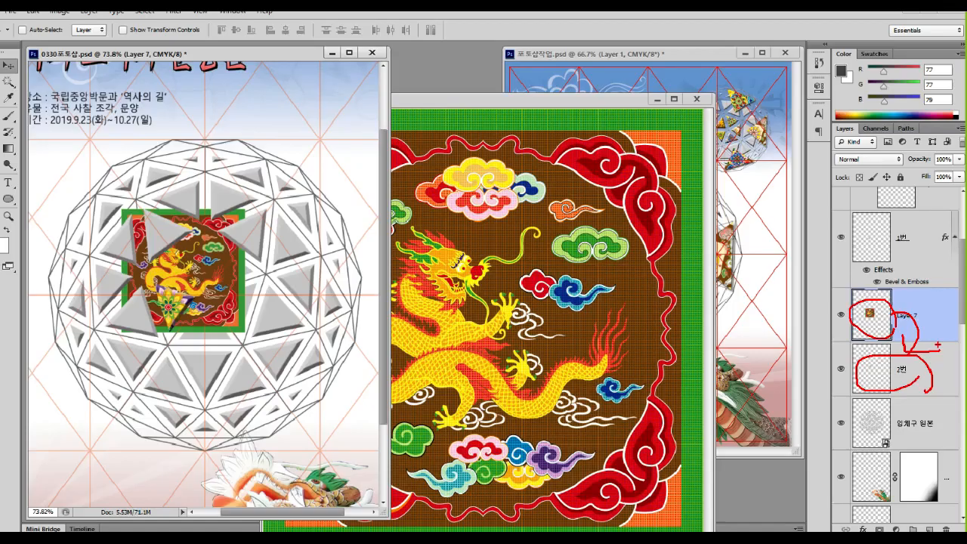
pyautogui.hotkey('ctrl', 'alt', 'g')
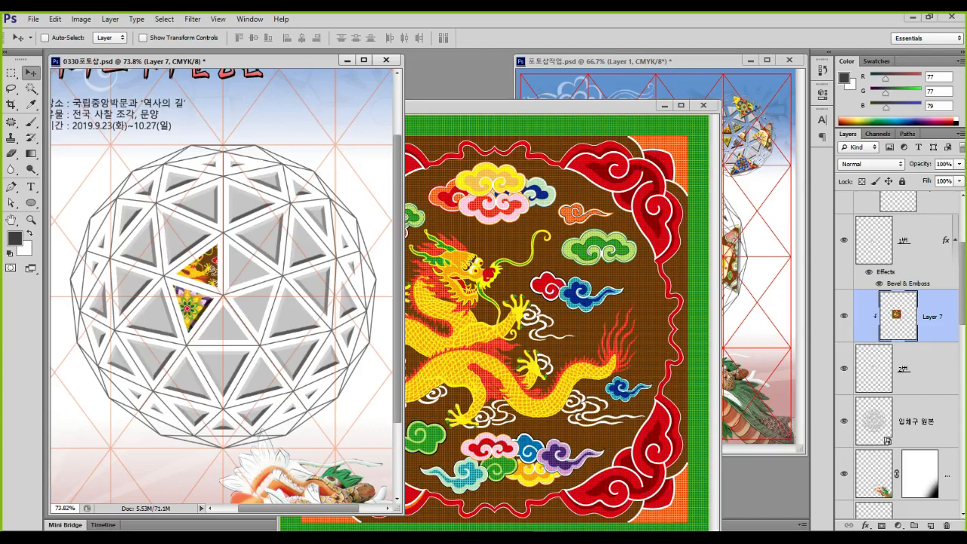
pyautogui.hotkey('ctrl', 't')
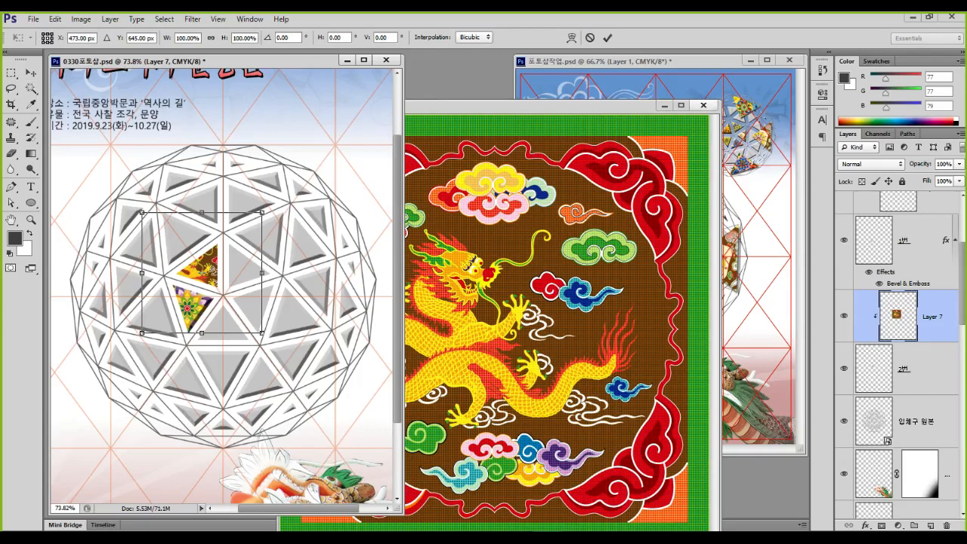
pyautogui.click(703, 105)
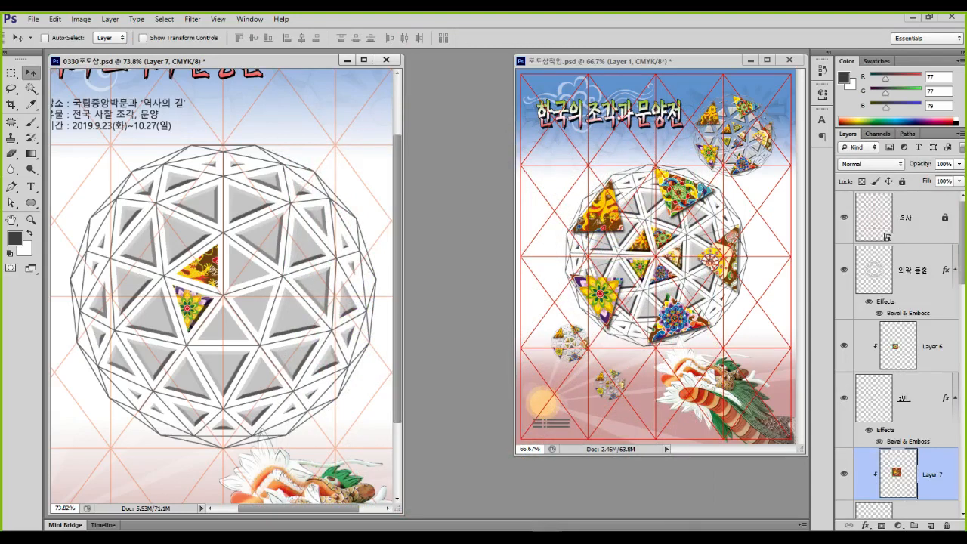
# Scale the dragon pattern to about 53% and fit it over the triangle above the lotus one
pyautogui.hotkey('ctrl', 't')
pyautogui.moveTo(262, 212); pyautogui.dragTo(207, 268)
pyautogui.moveTo(162, 306); pyautogui.dragTo(213, 258)
pyautogui.press('Return')
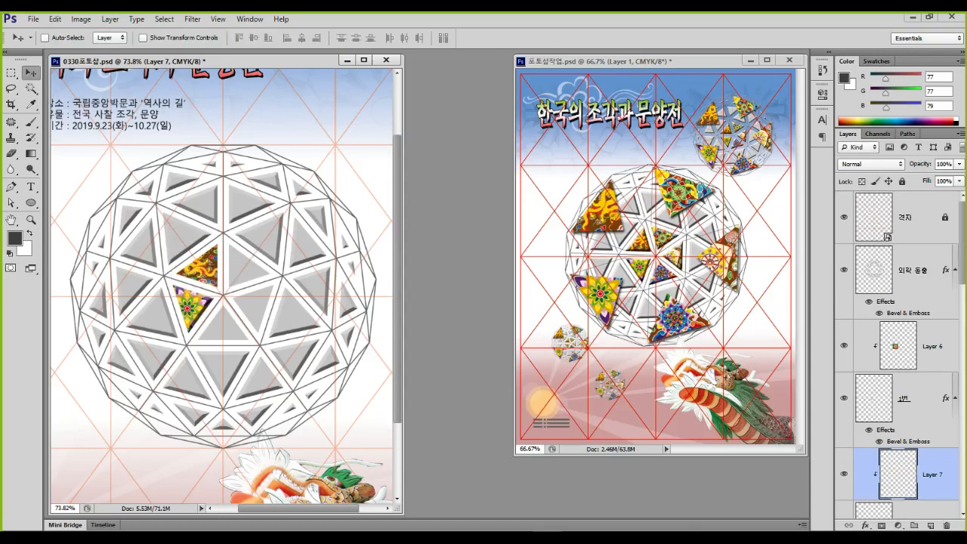
pyautogui.hotkey('ctrl', '1')
pyautogui.click(240, 269)
pyautogui.moveTo(291, 230)
pyautogui.mouseDown()
pyautogui.moveTo(312, 250)
pyautogui.moveTo(301, 260)
pyautogui.mouseUp()
pyautogui.moveTo(354, 307); pyautogui.dragTo(349, 337)
pyautogui.moveTo(265, 345); pyautogui.dragTo(260, 397)
pyautogui.moveTo(257, 363); pyautogui.dragTo(312, 363)
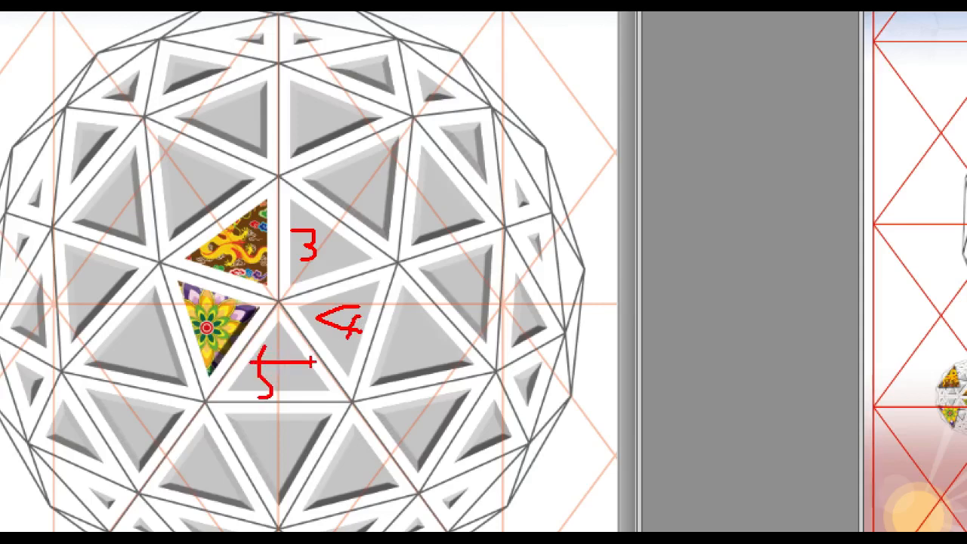
pyautogui.moveTo(231, 225)
pyautogui.mouseDown()
pyautogui.moveTo(246, 223)
pyautogui.moveTo(240, 255)
pyautogui.moveTo(266, 258)
pyautogui.mouseUp()
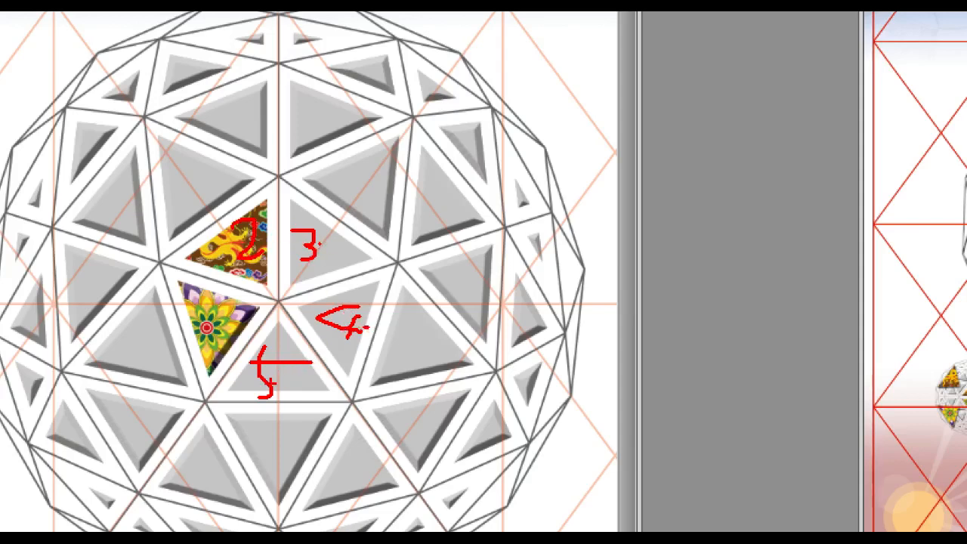
pyautogui.moveTo(252, 330)
pyautogui.mouseDown()
pyautogui.moveTo(228, 359)
pyautogui.moveTo(177, 365)
pyautogui.moveTo(164, 304)
pyautogui.moveTo(220, 288)
pyautogui.moveTo(252, 347)
pyautogui.mouseUp()
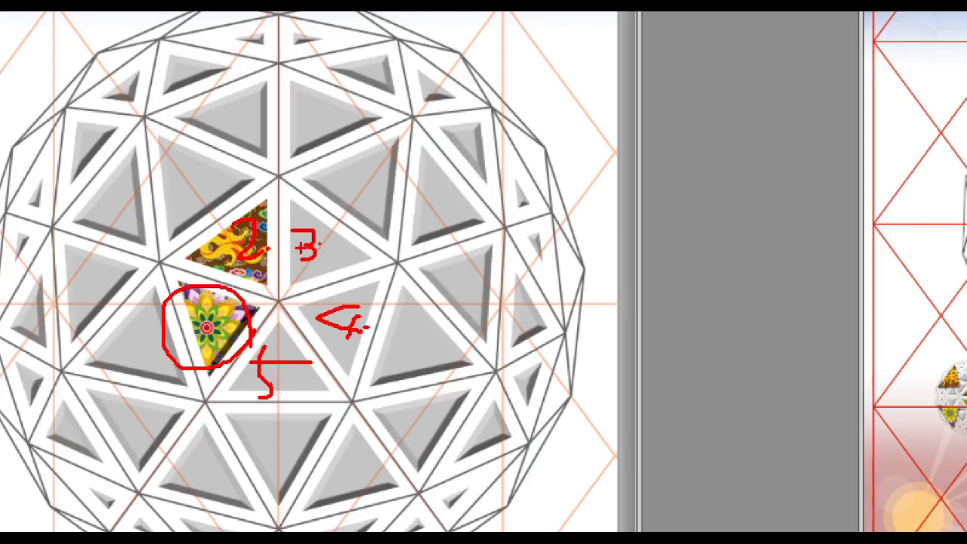
pyautogui.press('Escape')
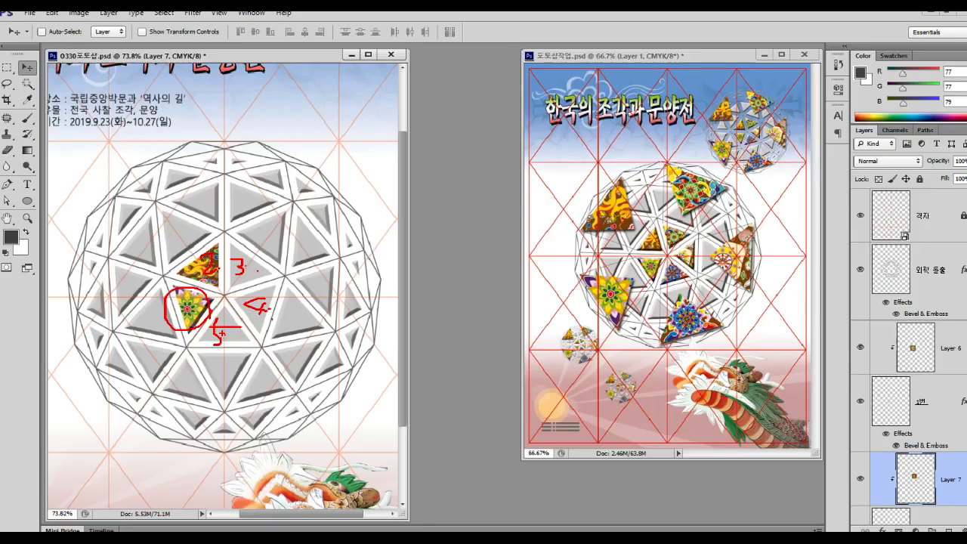
# Select layer 1번, which carries the Bevel & Emboss effect
pyautogui.click(908, 398)
pyautogui.scroll(-2, 909, 398)
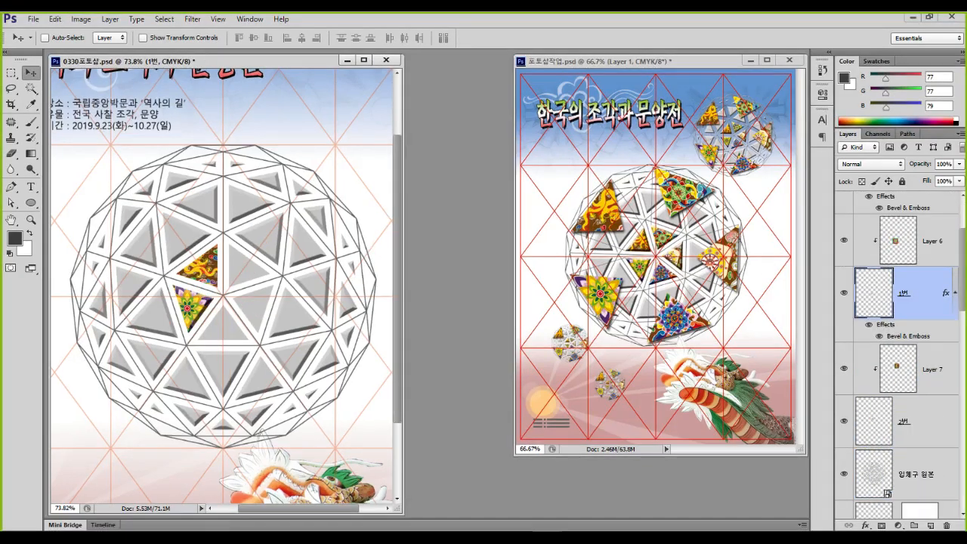
pyautogui.hotkey('ctrl', '1')
pyautogui.click(850, 300)
pyautogui.moveTo(912, 297)
pyautogui.mouseDown()
pyautogui.moveTo(887, 307)
pyautogui.moveTo(776, 299)
pyautogui.moveTo(850, 263)
pyautogui.moveTo(875, 298)
pyautogui.mouseUp()
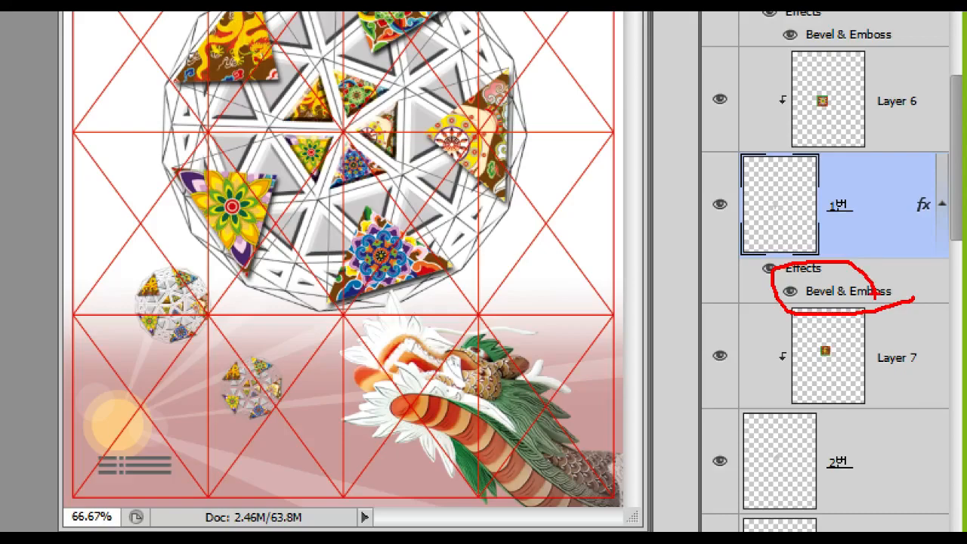
# Copy 1번's Bevel & Emboss layer style and bring up Paste Layer Style on layer 2번
pyautogui.press('Escape')
pyautogui.rightClick(907, 335)
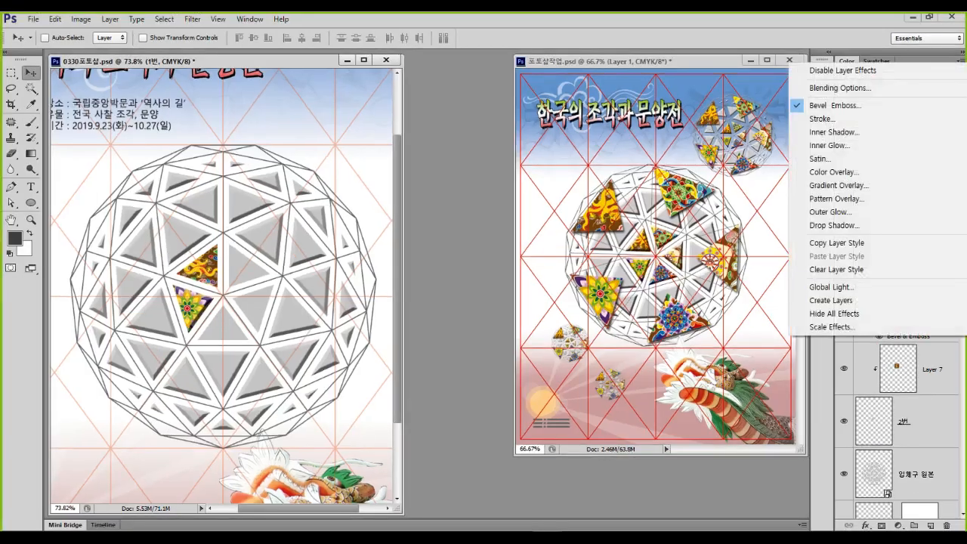
pyautogui.hotkey('ctrl', '4')
pyautogui.hotkey('ctrl', '2')
pyautogui.moveTo(626, 203); pyautogui.dragTo(793, 247)
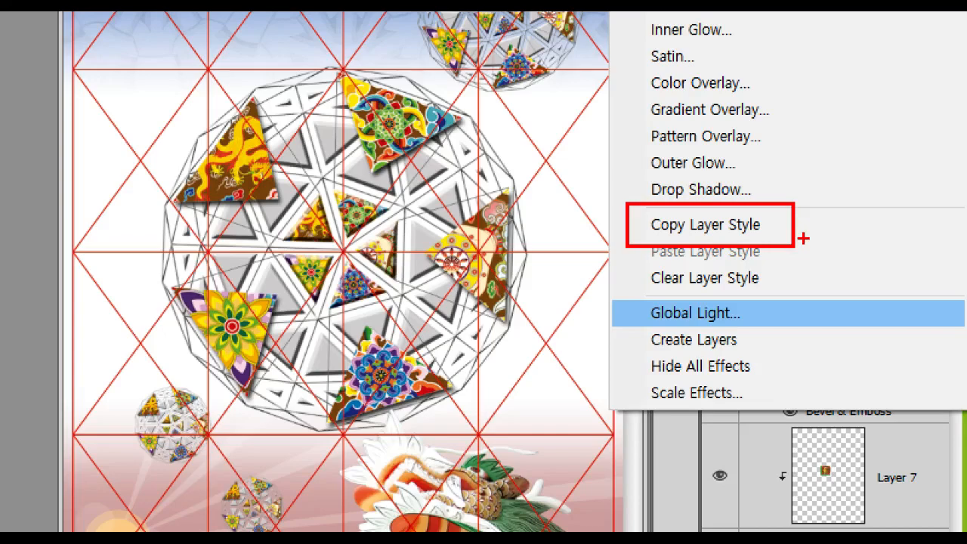
pyautogui.press('Escape')
pyautogui.rightClick(909, 336)
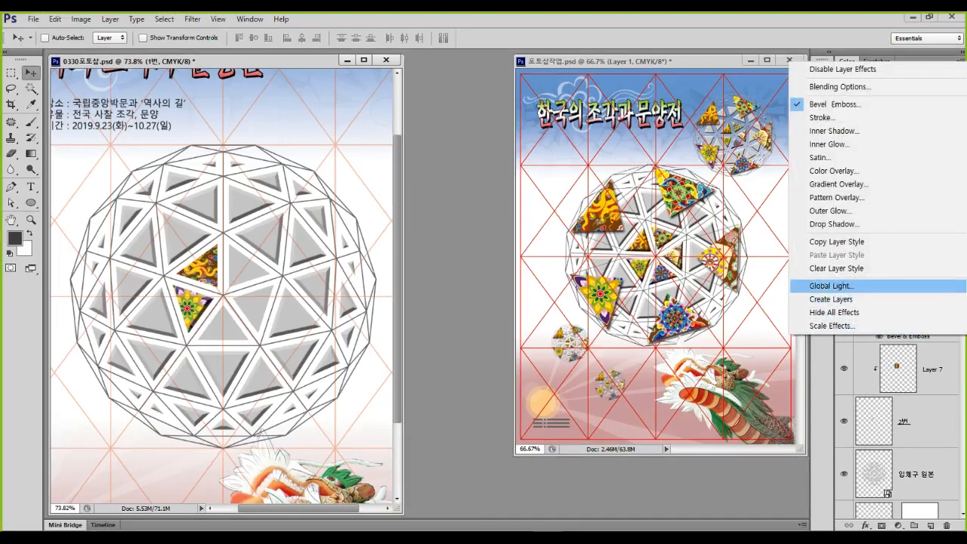
pyautogui.click(853, 241)
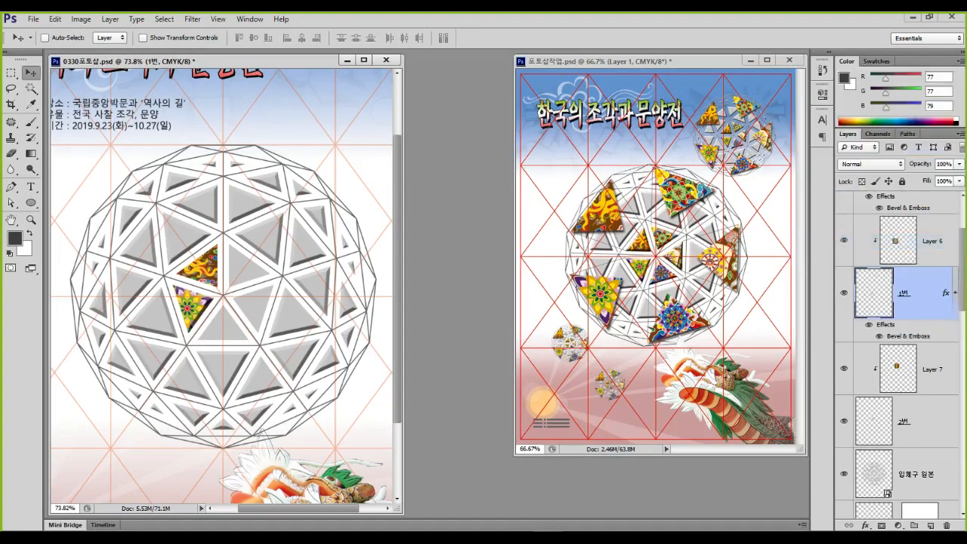
pyautogui.click(920, 421)
pyautogui.rightClick(921, 421)
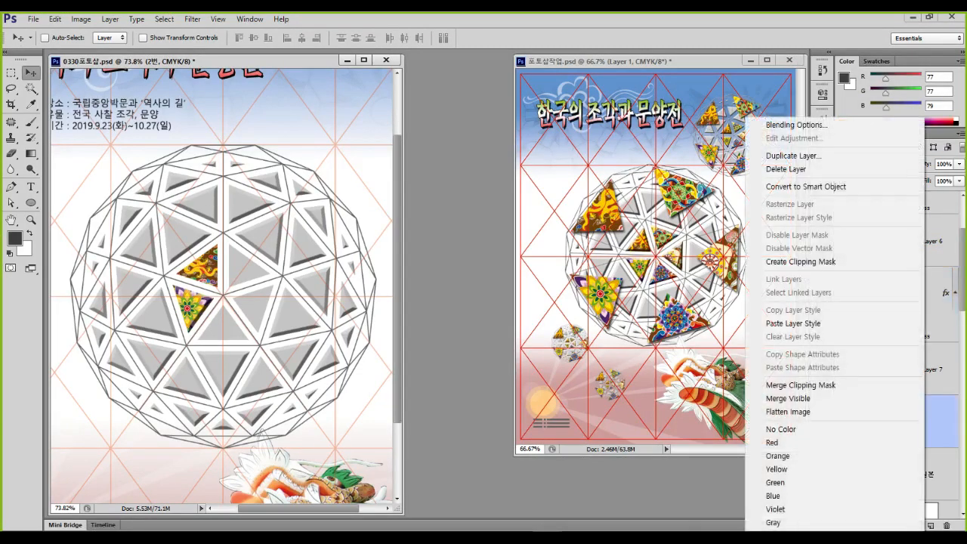
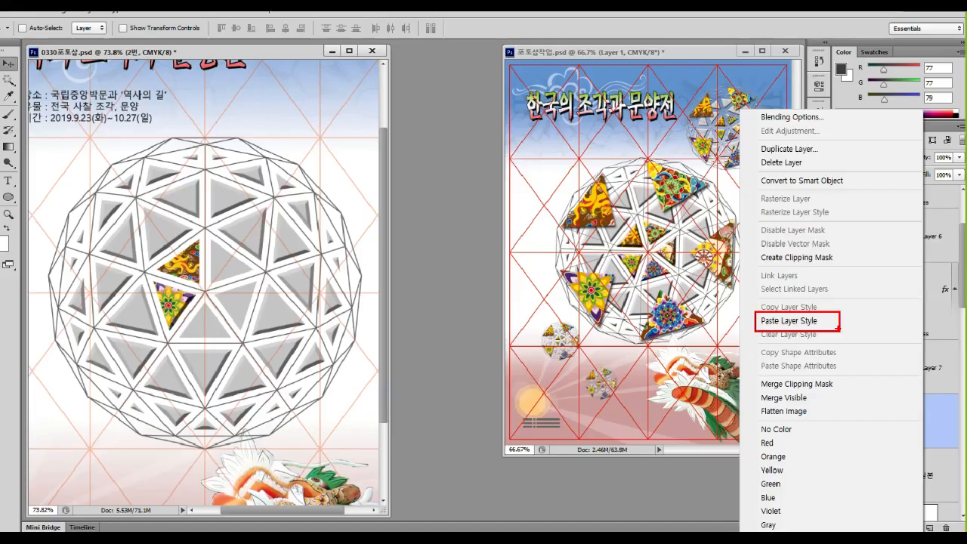
# Paste the copied Bevel & Emboss style onto triangle layer 2번
pyautogui.click(618, 219)
pyautogui.rightClick(931, 421)
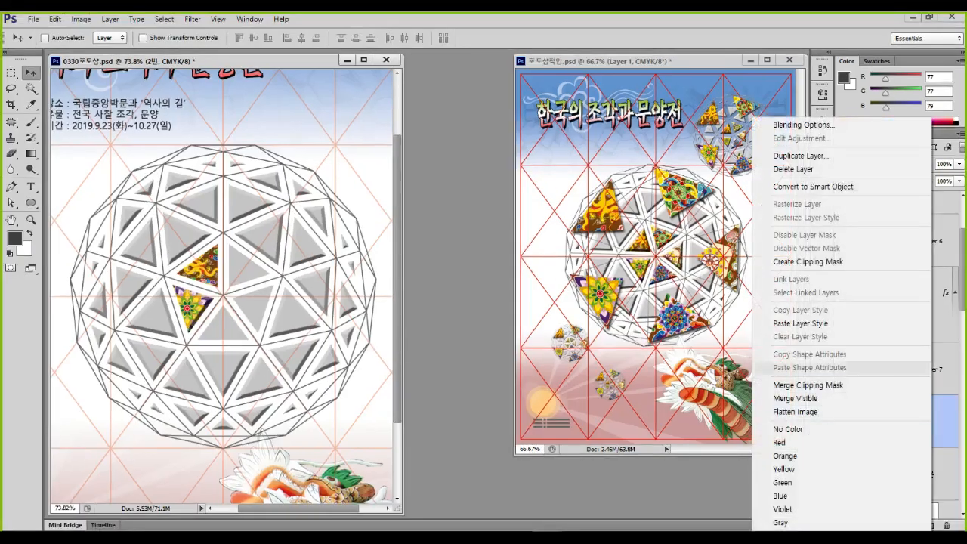
pyautogui.click(801, 324)
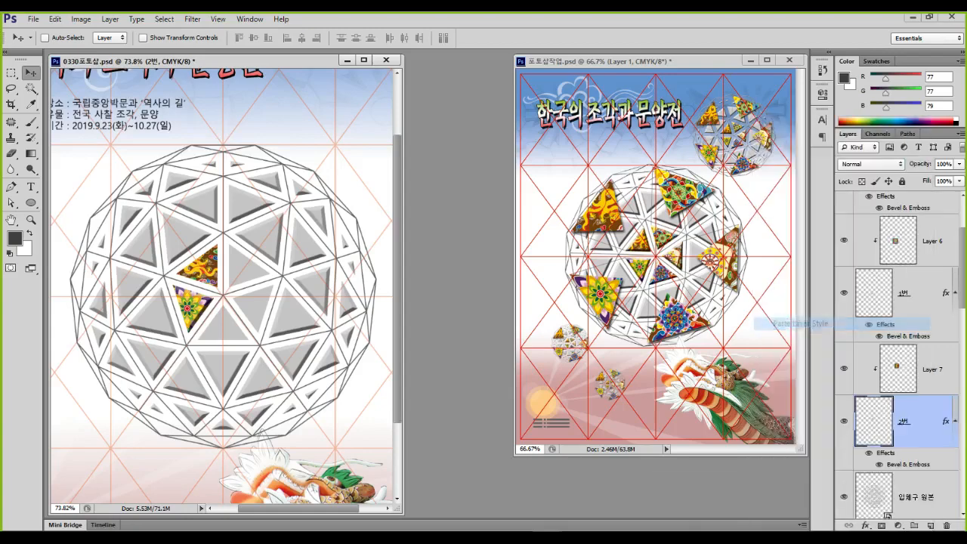
pyautogui.moveTo(253, 274)
pyautogui.mouseDown()
pyautogui.moveTo(204, 178)
pyautogui.moveTo(260, 239)
pyautogui.moveTo(254, 276)
pyautogui.mouseUp()
pyautogui.press('Escape')
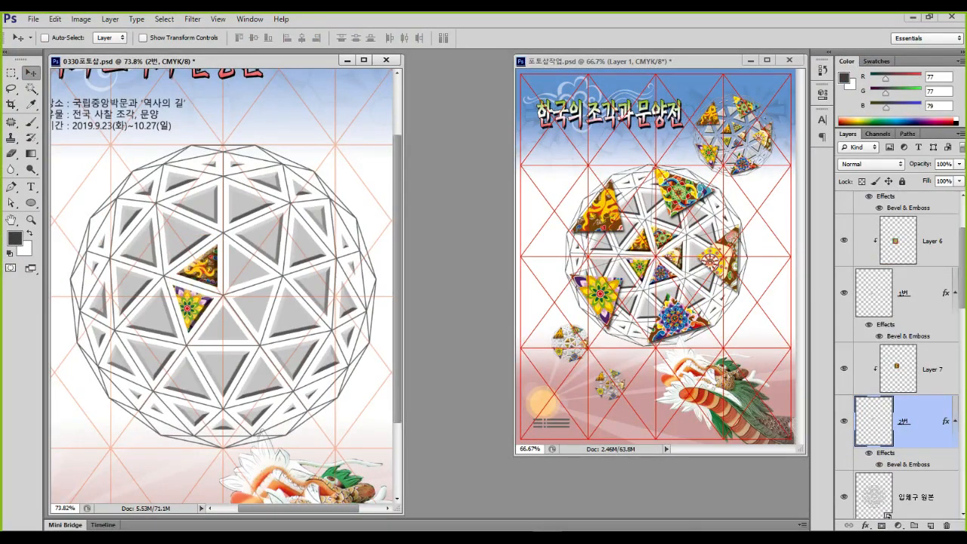
# Make the original dome layer 입체구 원본 active
pyautogui.scroll(-3, 899, 355)
pyautogui.click(922, 339)
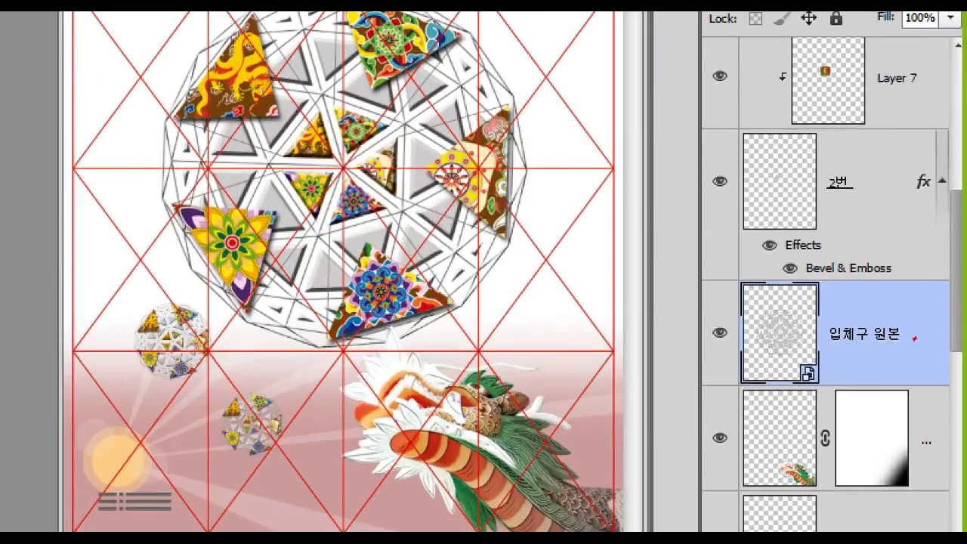
pyautogui.moveTo(941, 343)
pyautogui.mouseDown()
pyautogui.moveTo(913, 313)
pyautogui.moveTo(936, 352)
pyautogui.mouseUp()
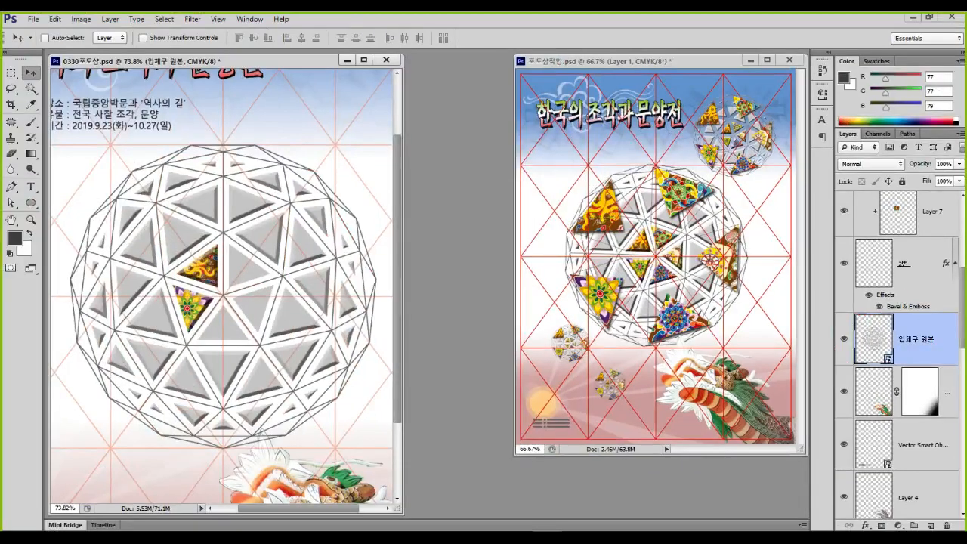
# Magic-wand the empty dome triangle, copy it to a new layer, and name it 3번
pyautogui.click(31, 89)
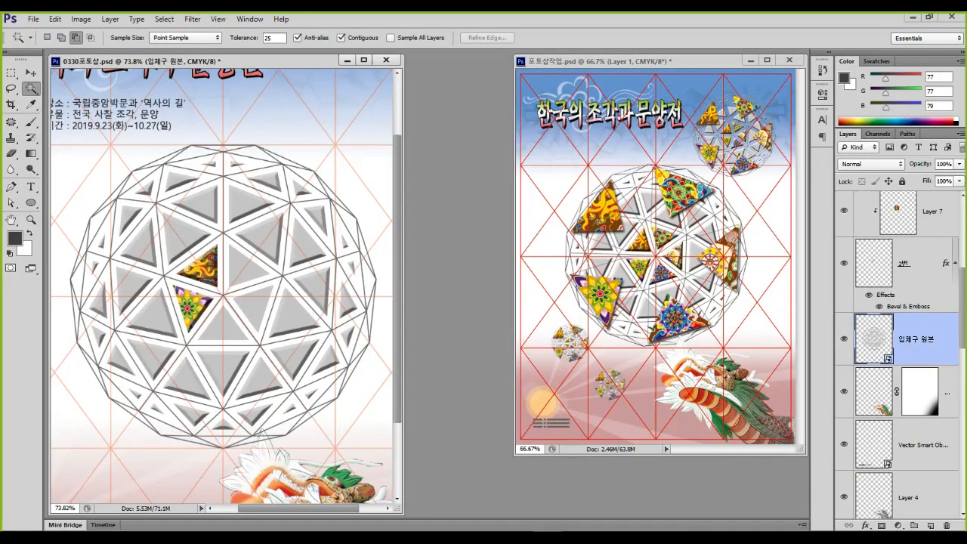
pyautogui.click(243, 266)
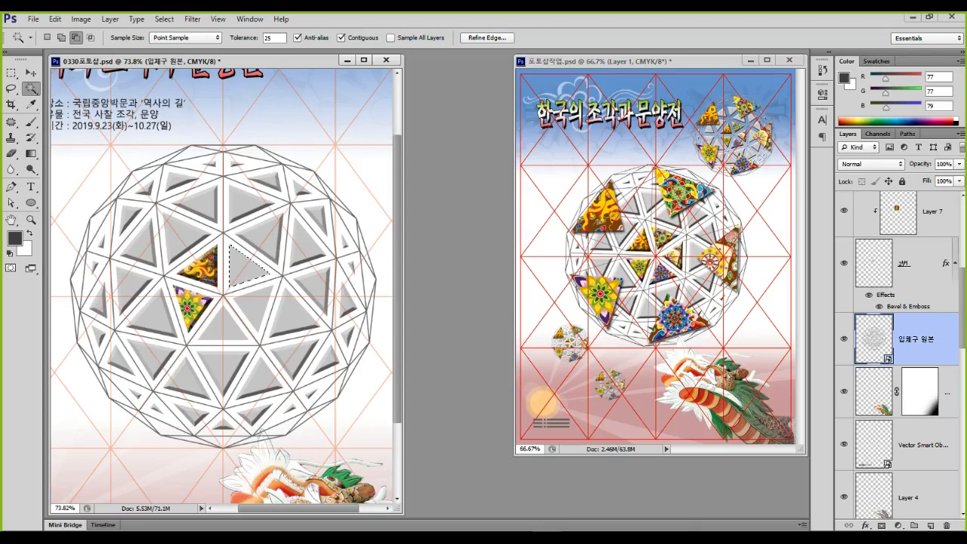
pyautogui.hotkey('ctrl', 'j')
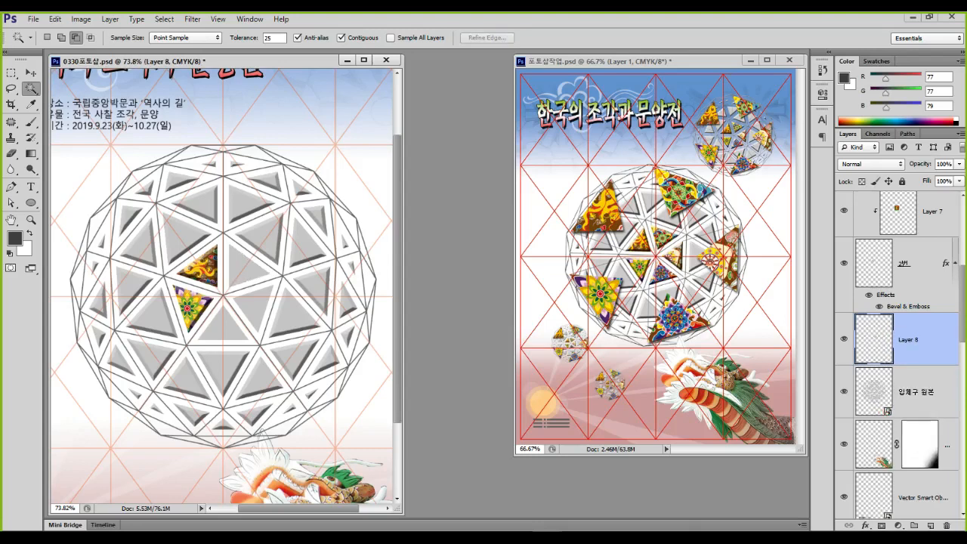
pyautogui.doubleClick(909, 339)
pyautogui.write('3번')
pyautogui.press('Return')
# Open the pattern image 문양 03.jpg
pyautogui.hotkey('ctrl', 'o')
pyautogui.click(223, 234)
pyautogui.press('Return')
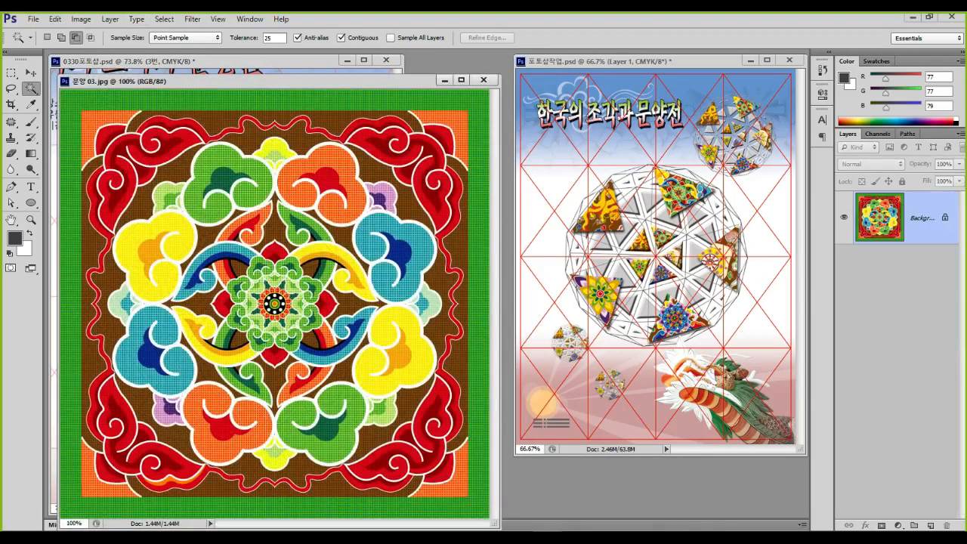
# Bring the 문양 03 pattern into the poster, scaled to about 25% over the dome
pyautogui.moveTo(265, 81); pyautogui.dragTo(491, 134)
pyautogui.click(31, 72)
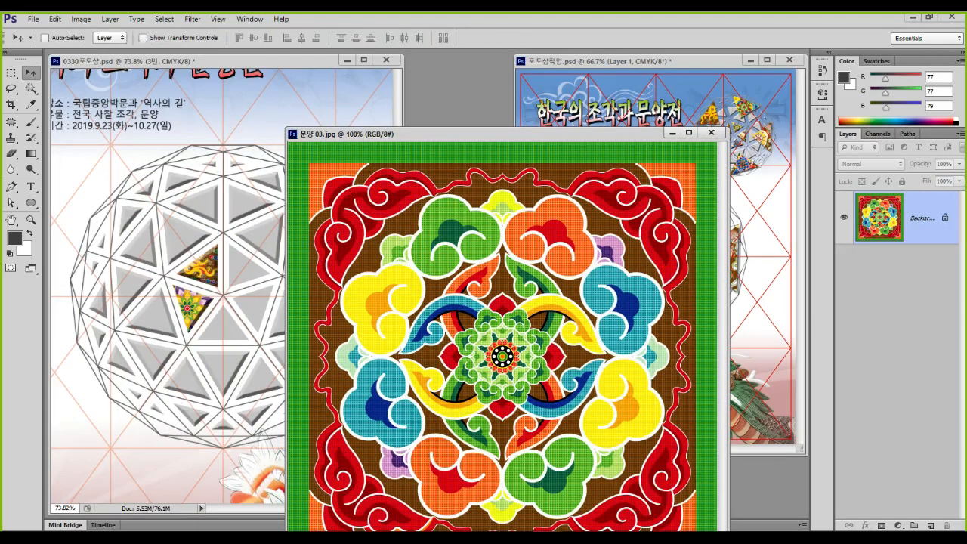
pyautogui.moveTo(423, 333); pyautogui.dragTo(235, 275)
pyautogui.hotkey('ctrl', 't')
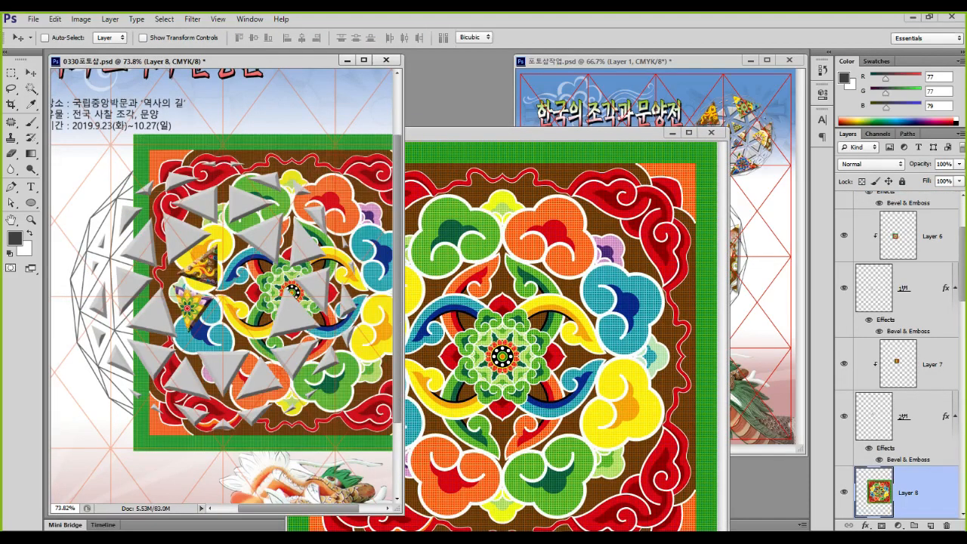
pyautogui.moveTo(133, 134); pyautogui.dragTo(370, 370)
pyautogui.moveTo(381, 412); pyautogui.dragTo(209, 270)
pyautogui.press('Return')
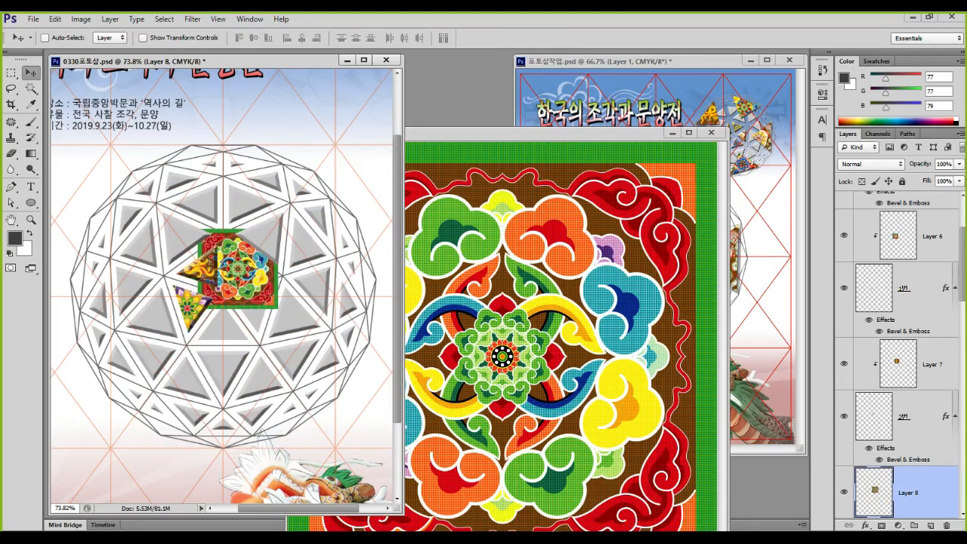
# Close the pattern source and clip the pattern to the 3번 triangle
pyautogui.click(710, 132)
pyautogui.scroll(-2, 899, 415)
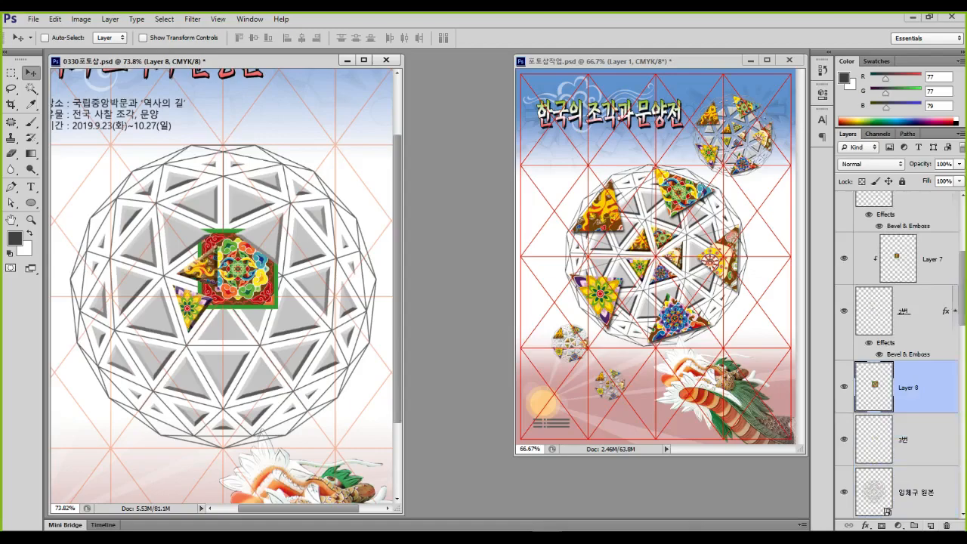
pyautogui.moveTo(912, 398)
pyautogui.mouseDown()
pyautogui.moveTo(907, 376)
pyautogui.moveTo(918, 388)
pyautogui.moveTo(916, 430)
pyautogui.moveTo(868, 484)
pyautogui.moveTo(886, 482)
pyautogui.mouseUp()
pyautogui.press('Escape')
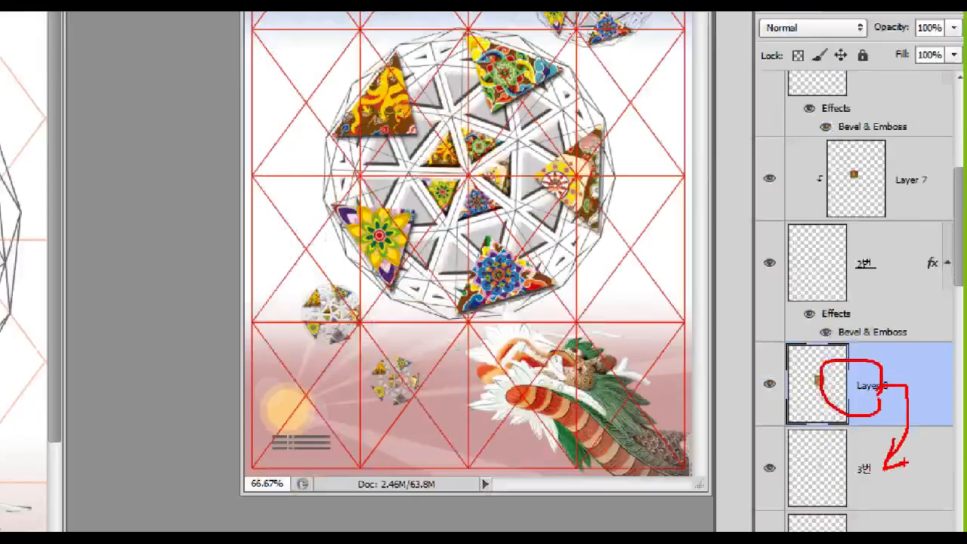
pyautogui.hotkey('ctrl', 'alt', 'g')
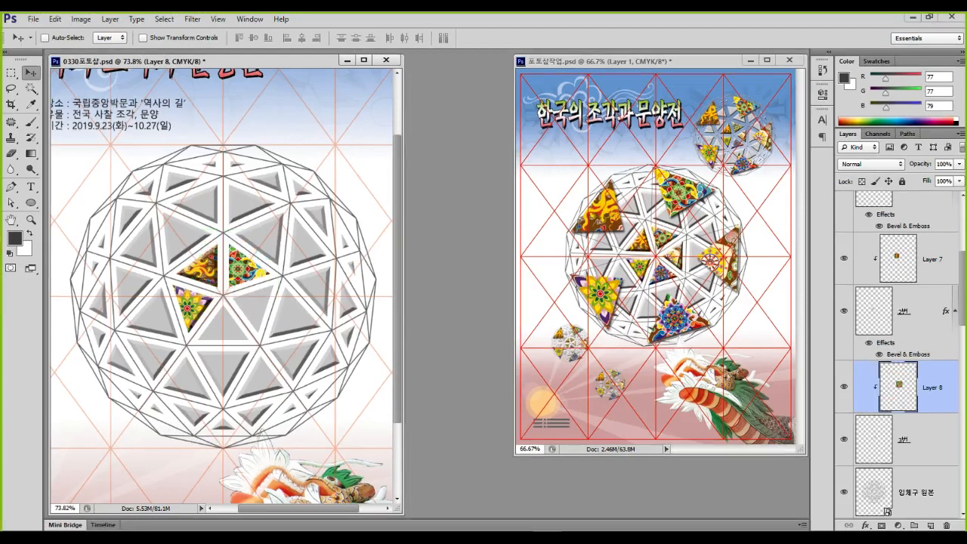
# Scale the clipped 문양 03 pattern to 74.44% and centre its motif in the 3번 triangle
pyautogui.hotkey('ctrl', 't')
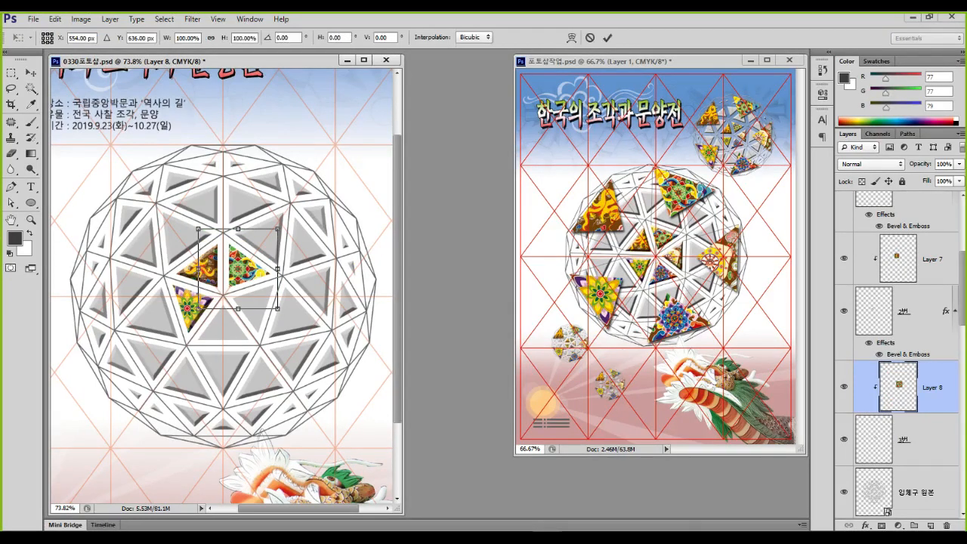
pyautogui.moveTo(278, 229); pyautogui.dragTo(256, 249)
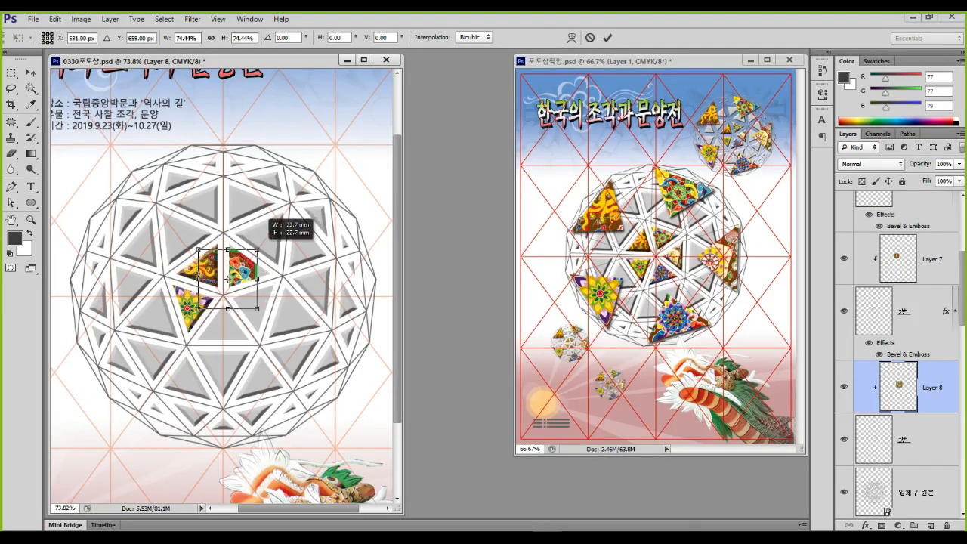
pyautogui.moveTo(238, 290); pyautogui.dragTo(256, 276)
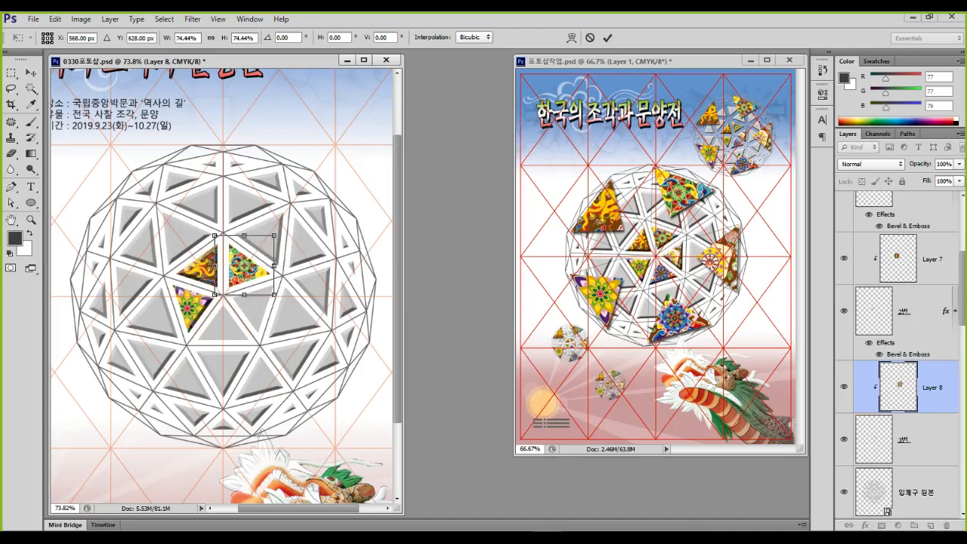
pyautogui.press('Return')
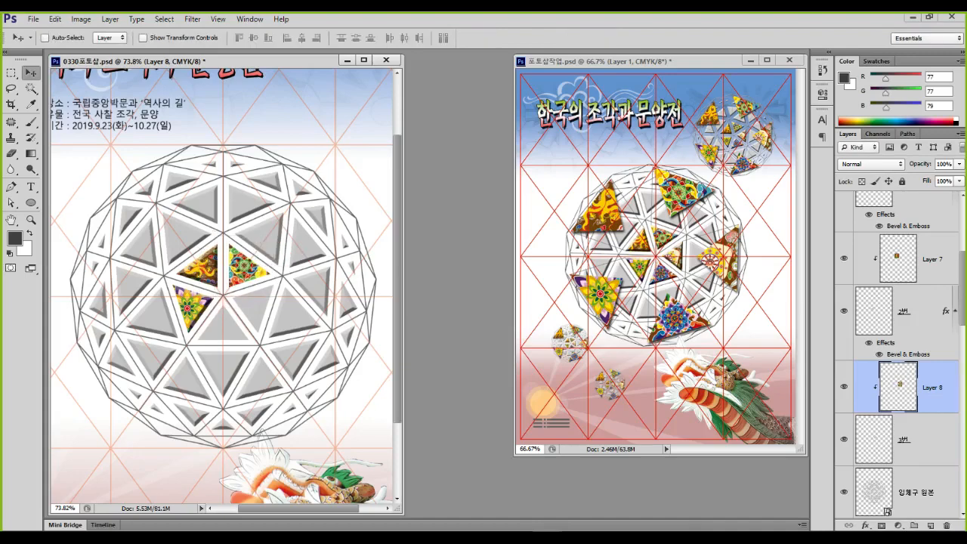
pyautogui.hotkey('ctrl', '1')
pyautogui.click(272, 268)
pyautogui.moveTo(297, 262)
pyautogui.mouseDown()
pyautogui.moveTo(246, 308)
pyautogui.moveTo(198, 284)
pyautogui.moveTo(204, 247)
pyautogui.moveTo(295, 273)
pyautogui.moveTo(253, 288)
pyautogui.mouseUp()
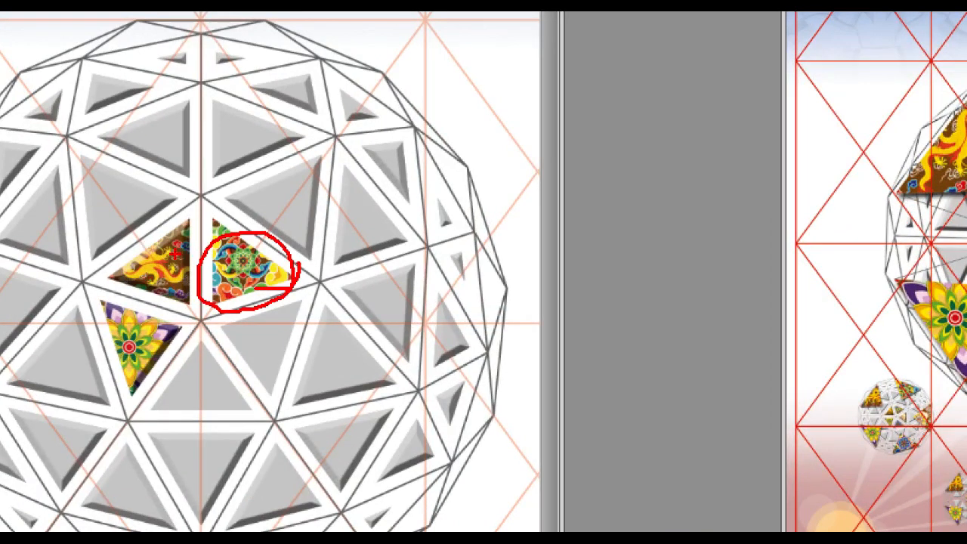
pyautogui.press('Escape')
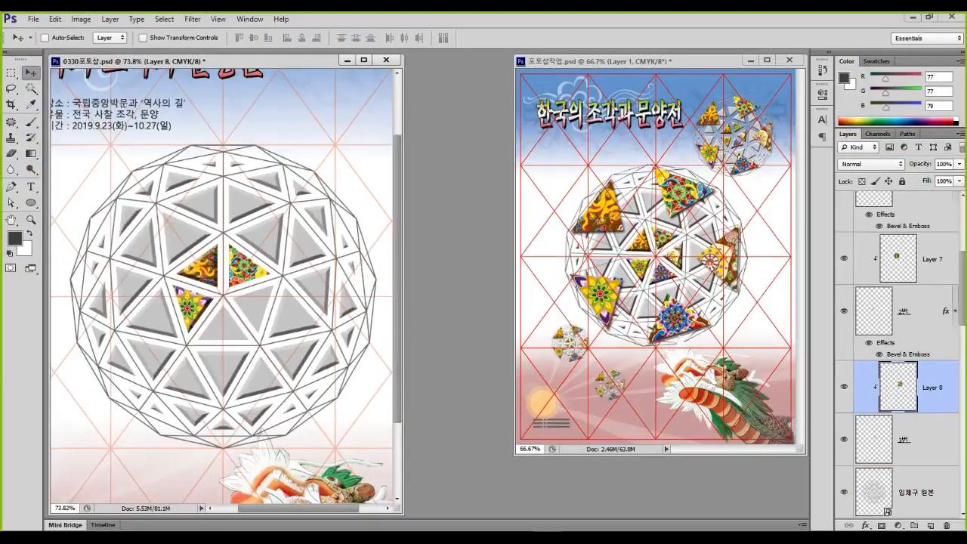
# Select layer 2번 and inspect its effects, cancelling the drop shadow settings
pyautogui.click(910, 313)
pyautogui.hotkey('ctrl', '1')
pyautogui.click(894, 348)
pyautogui.moveTo(894, 348)
pyautogui.mouseDown()
pyautogui.moveTo(884, 370)
pyautogui.moveTo(805, 309)
pyautogui.moveTo(898, 359)
pyautogui.mouseUp()
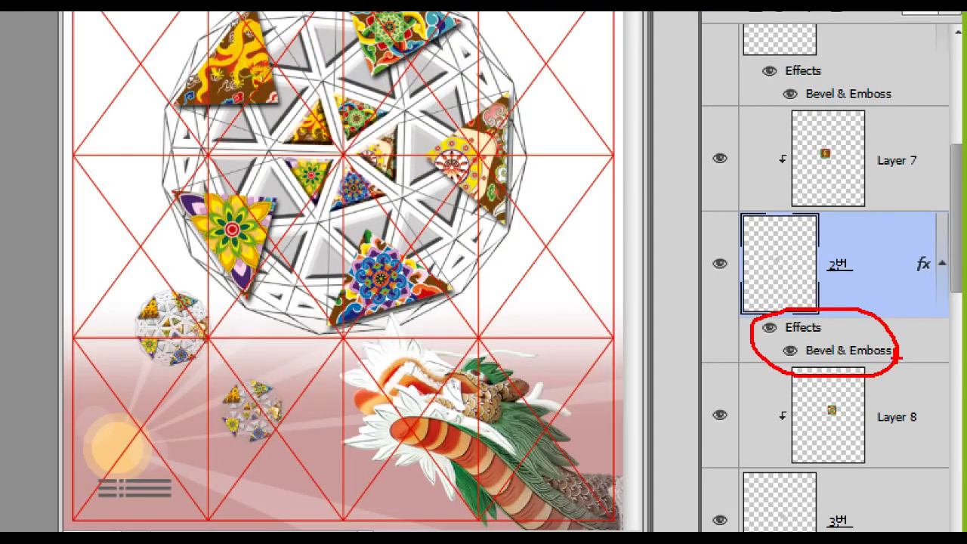
pyautogui.press('Escape')
pyautogui.rightClick(891, 347)
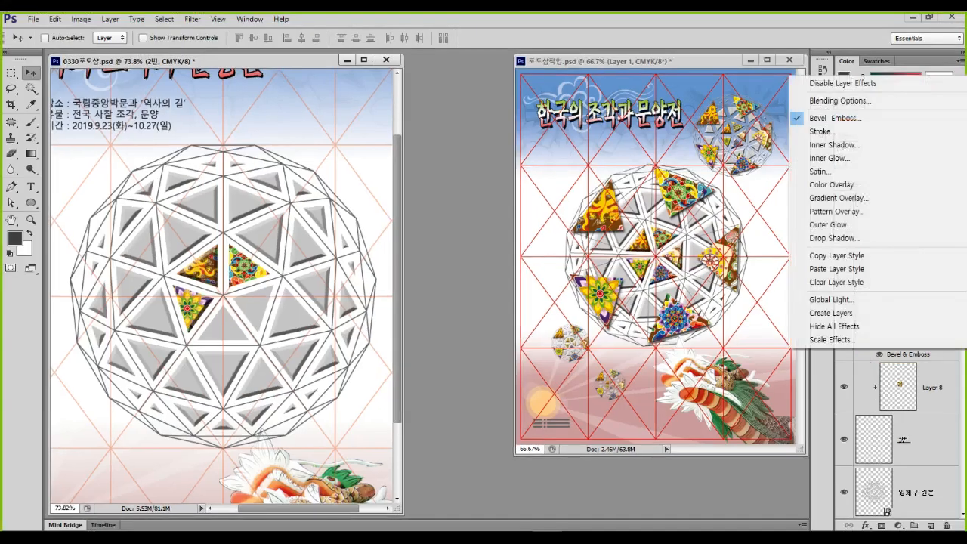
pyautogui.hotkey('ctrl', '1')
pyautogui.click(721, 263)
pyautogui.moveTo(698, 256); pyautogui.dragTo(836, 289)
pyautogui.press('Escape')
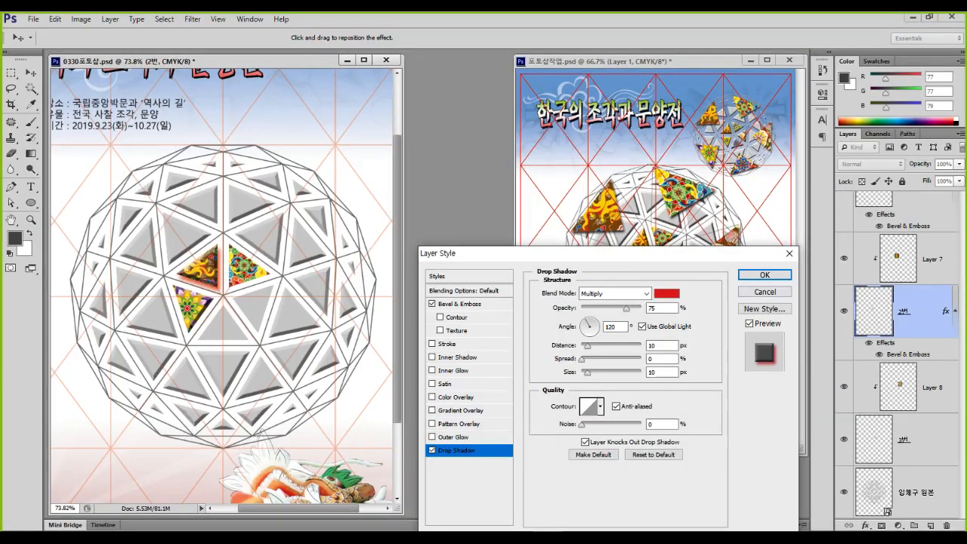
pyautogui.click(764, 291)
# Copy 2번's Bevel & Emboss style and paste it onto layer 3번
pyautogui.rightClick(887, 344)
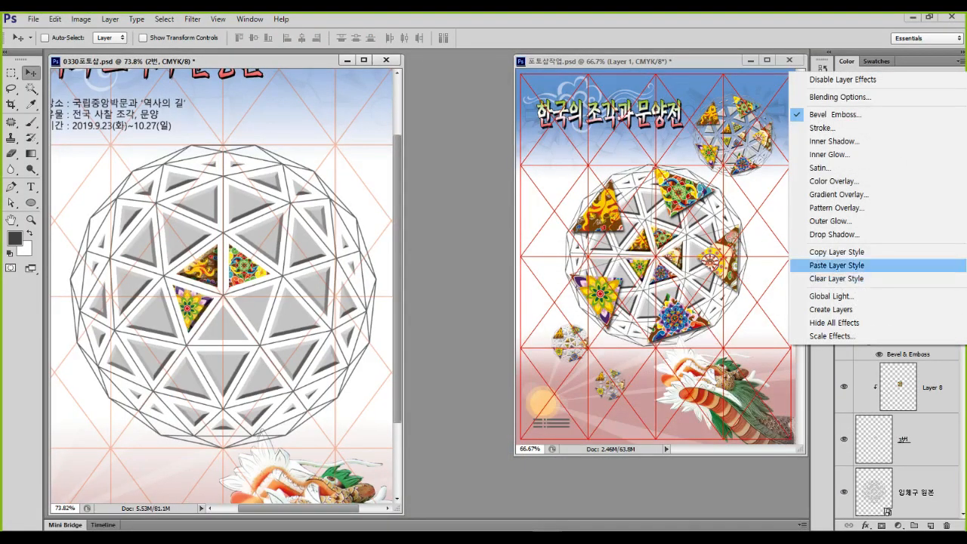
pyautogui.click(836, 265)
pyautogui.rightClick(914, 446)
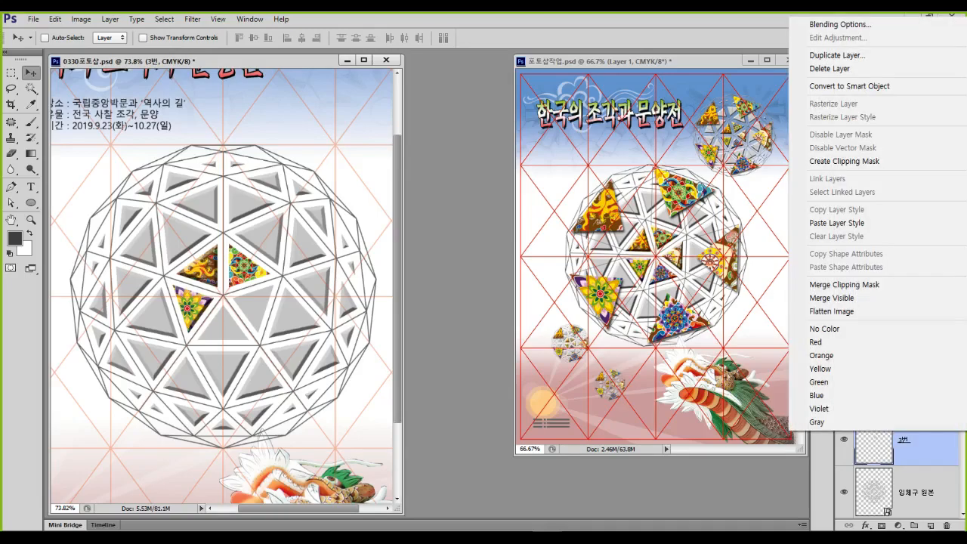
pyautogui.click(836, 223)
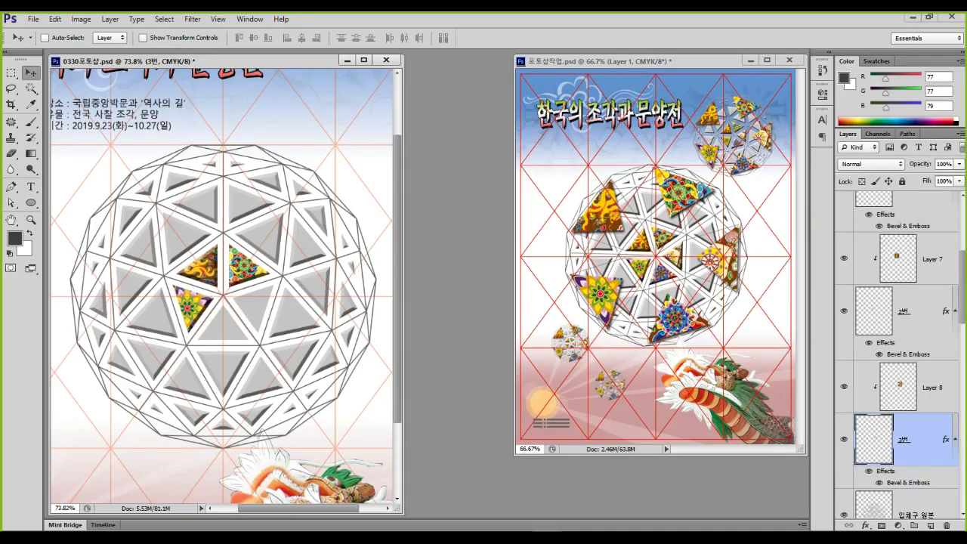
pyautogui.hotkey('ctrl', '1')
pyautogui.click(236, 275)
pyautogui.moveTo(334, 265)
pyautogui.mouseDown()
pyautogui.moveTo(228, 294)
pyautogui.moveTo(210, 230)
pyautogui.moveTo(295, 221)
pyautogui.moveTo(318, 271)
pyautogui.mouseUp()
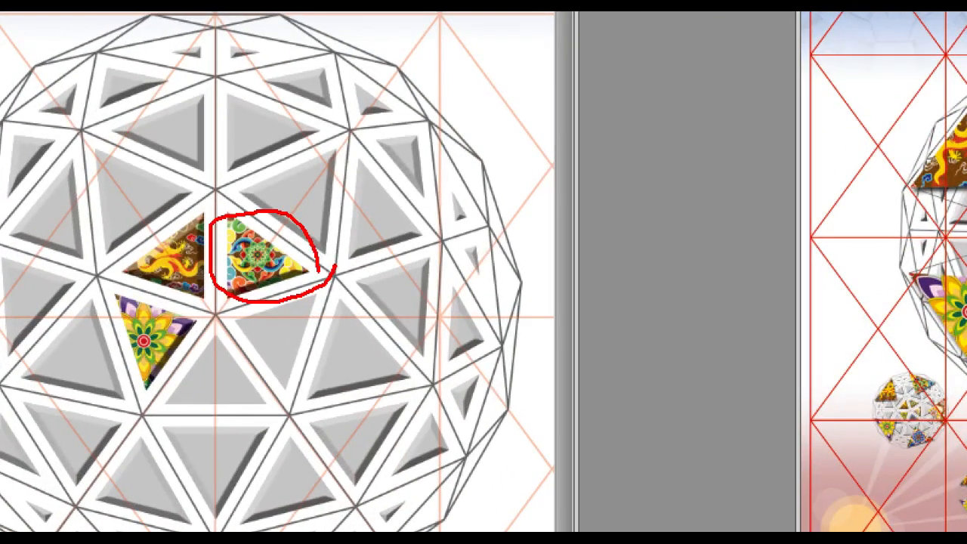
pyautogui.press('Escape')
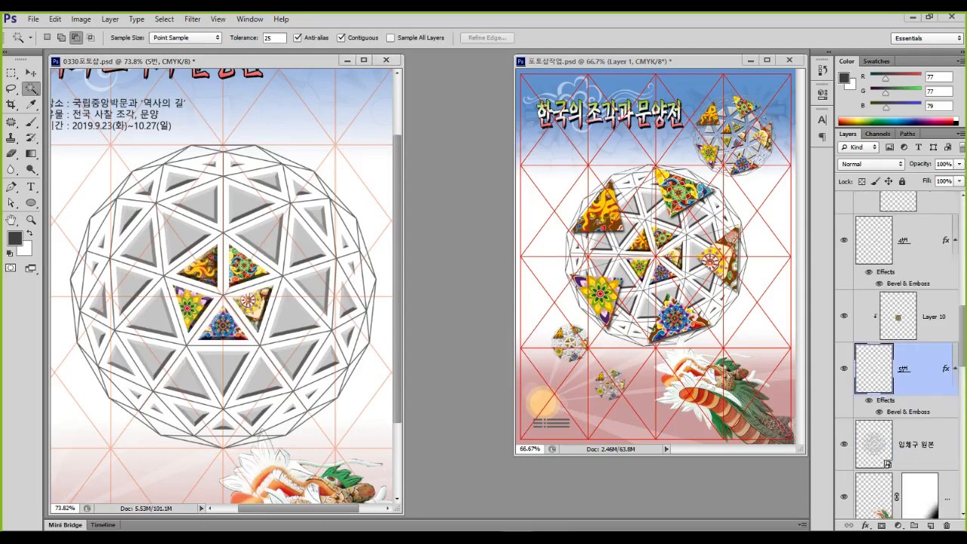
pyautogui.hotkey('ctrl', '1')
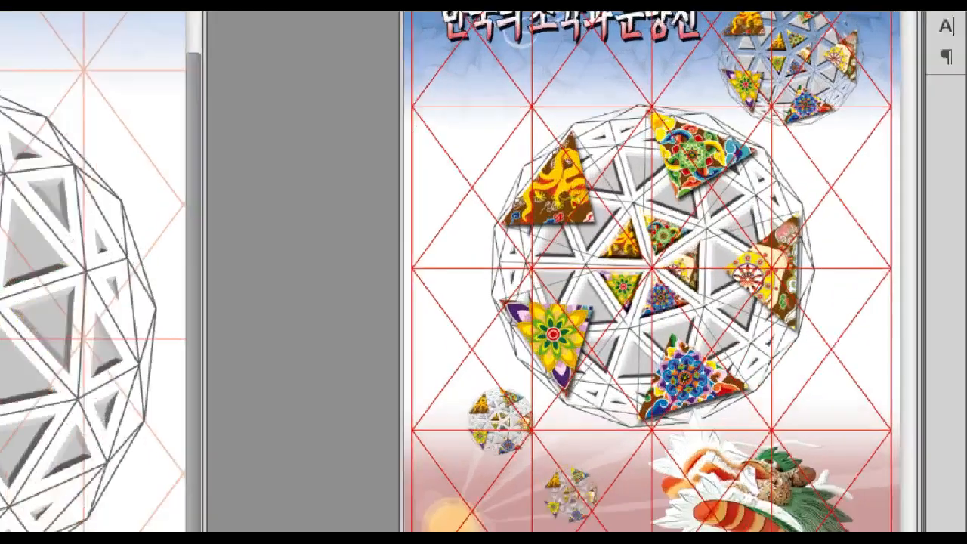
pyautogui.click(698, 210)
pyautogui.moveTo(728, 180)
pyautogui.mouseDown()
pyautogui.moveTo(652, 212)
pyautogui.moveTo(592, 176)
pyautogui.moveTo(717, 177)
pyautogui.mouseUp()
pyautogui.moveTo(808, 284)
pyautogui.mouseDown()
pyautogui.moveTo(738, 355)
pyautogui.moveTo(719, 292)
pyautogui.moveTo(820, 281)
pyautogui.moveTo(834, 306)
pyautogui.mouseUp()
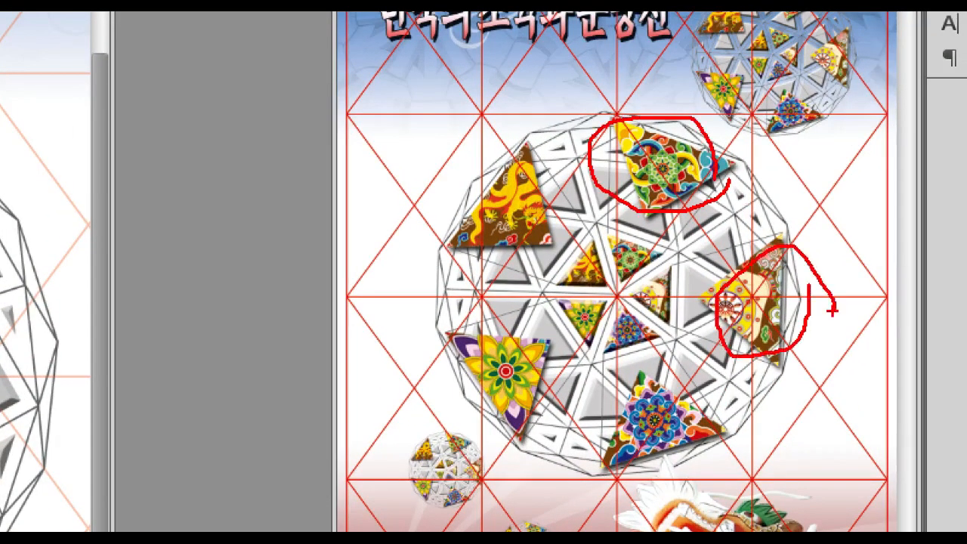
pyautogui.press('Escape')
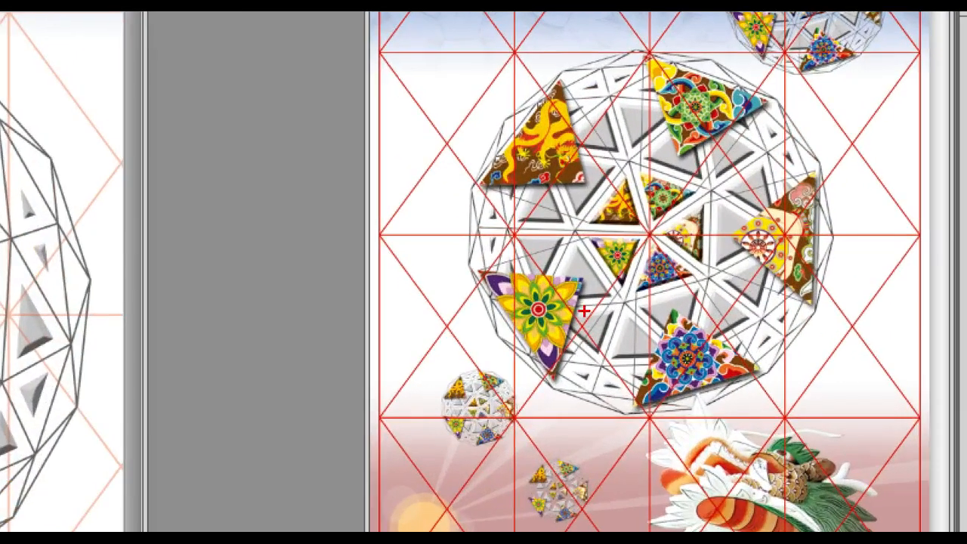
pyautogui.moveTo(620, 279); pyautogui.dragTo(592, 318)
pyautogui.moveTo(452, 115); pyautogui.dragTo(559, 179)
pyautogui.moveTo(693, 87)
pyautogui.mouseDown()
pyautogui.moveTo(727, 127)
pyautogui.moveTo(685, 193)
pyautogui.mouseUp()
pyautogui.moveTo(821, 212); pyautogui.dragTo(875, 258)
pyautogui.moveTo(858, 236); pyautogui.dragTo(827, 307)
pyautogui.moveTo(687, 326); pyautogui.dragTo(694, 420)
pyautogui.moveTo(682, 351); pyautogui.dragTo(754, 347)
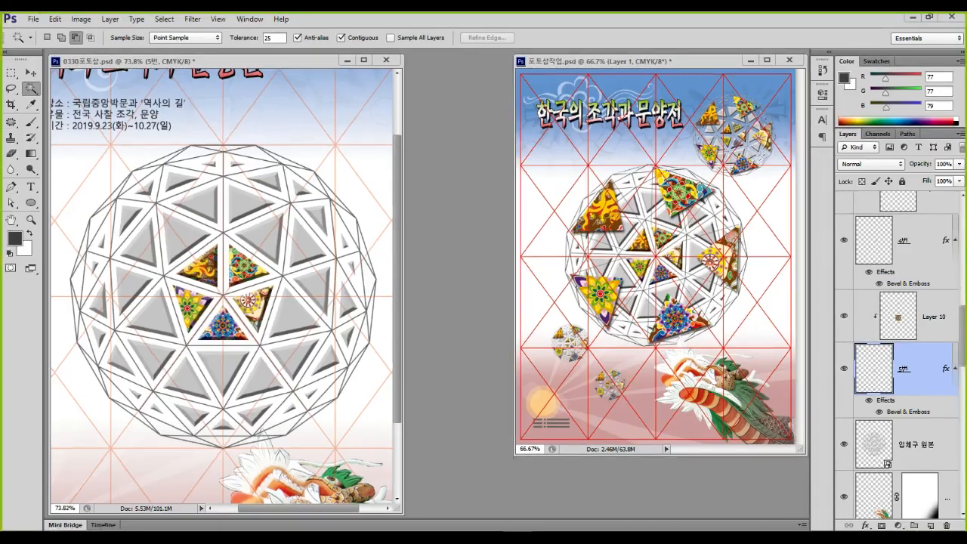
# Open the mandala image 문양 01.jpg and switch to the Move tool
pyautogui.hotkey('ctrl', 'o')
pyautogui.doubleClick(477, 144)
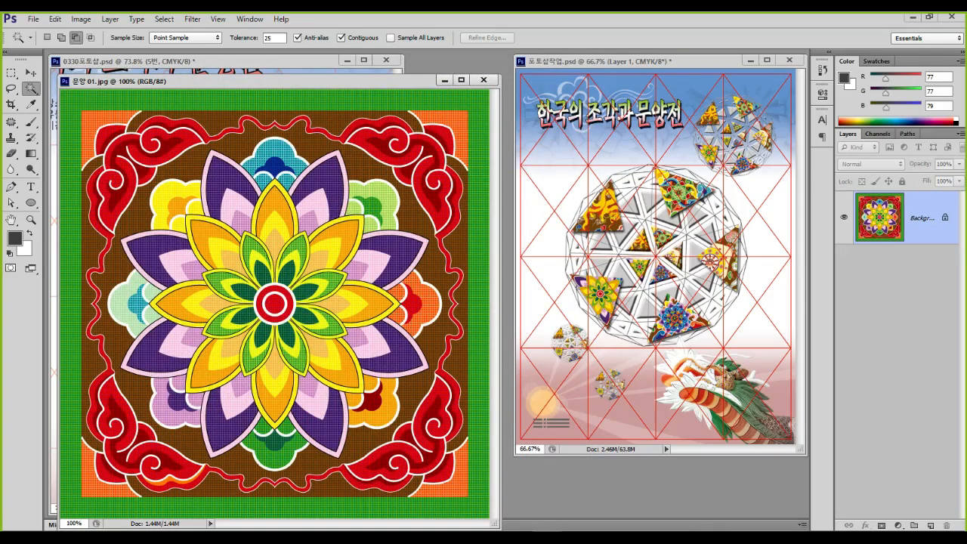
pyautogui.moveTo(274, 244)
pyautogui.mouseDown()
pyautogui.moveTo(160, 436)
pyautogui.moveTo(393, 436)
pyautogui.moveTo(274, 249)
pyautogui.mouseUp()
pyautogui.press('Escape')
pyautogui.press('v')
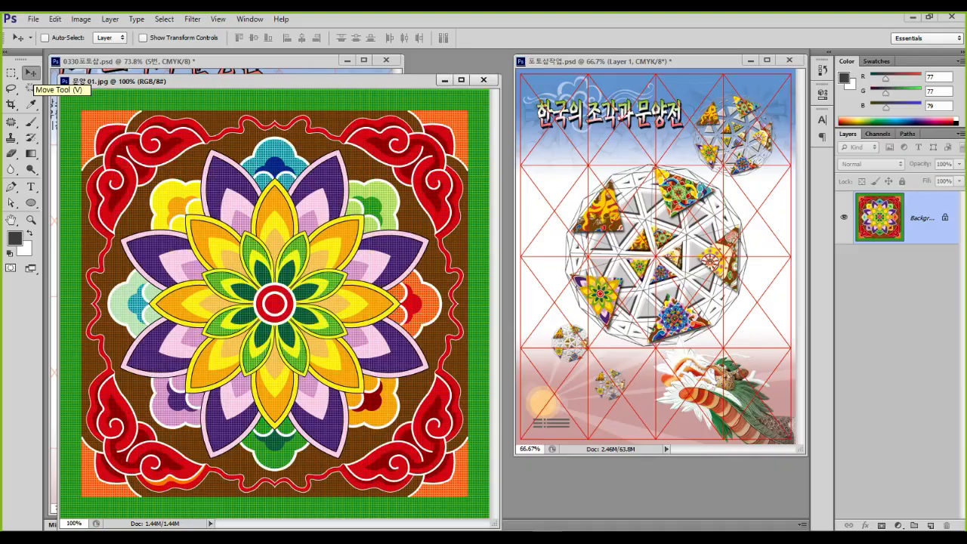
pyautogui.click(31, 202)
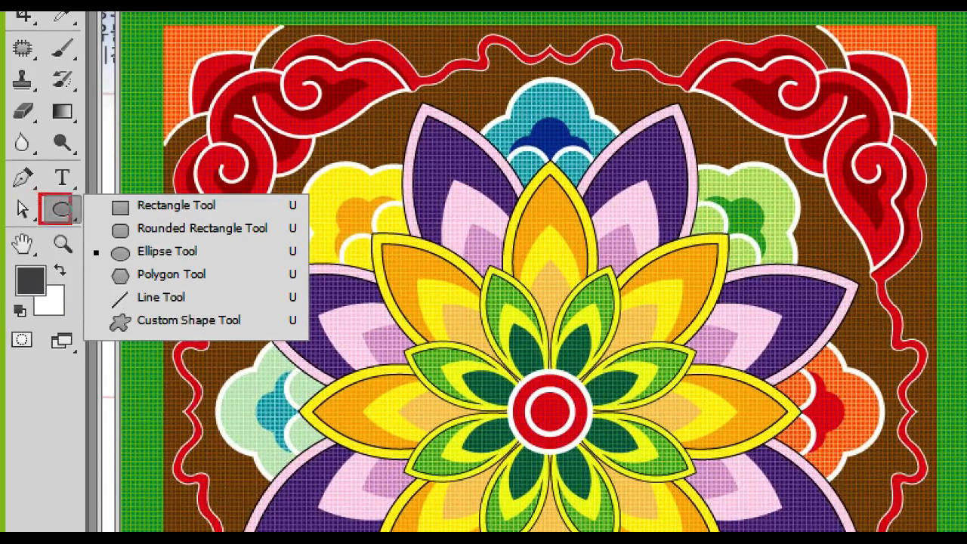
# Create a black polygon with 3 sides over the mandala using the Polygon Tool
pyautogui.moveTo(95, 261); pyautogui.dragTo(218, 293)
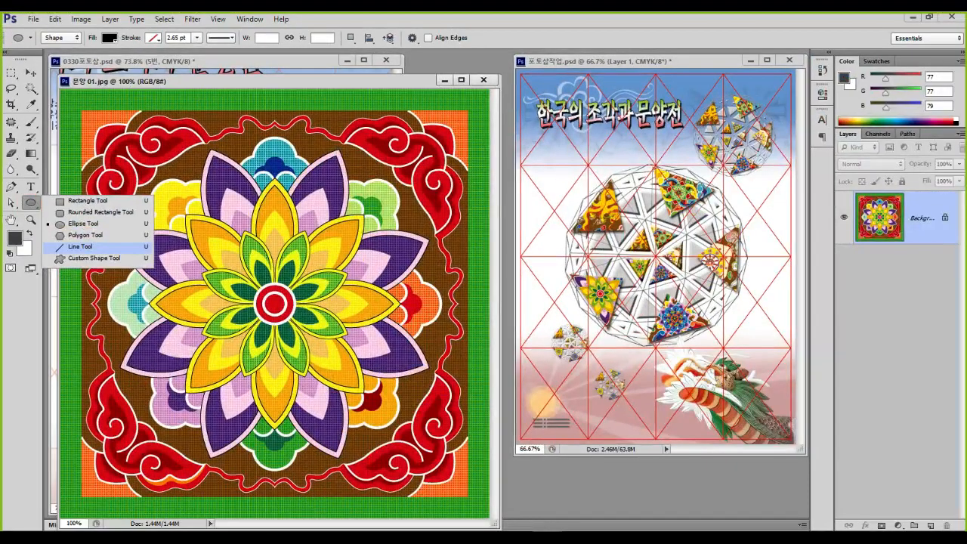
pyautogui.click(85, 235)
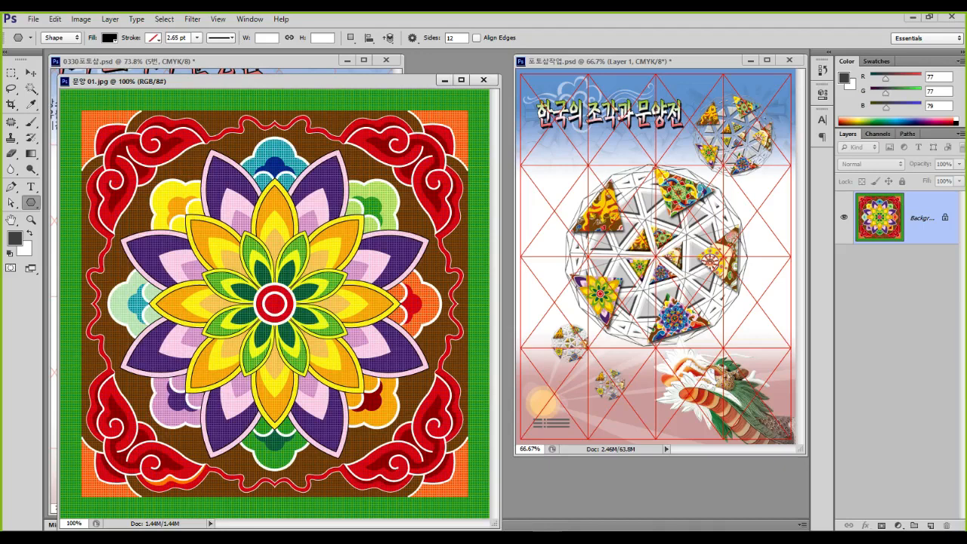
pyautogui.click(275, 304)
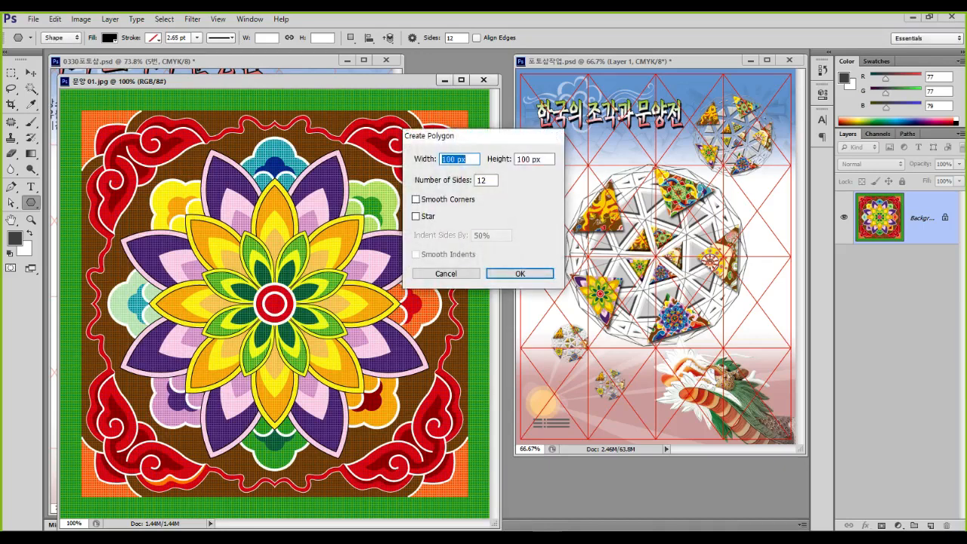
pyautogui.press('Escape')
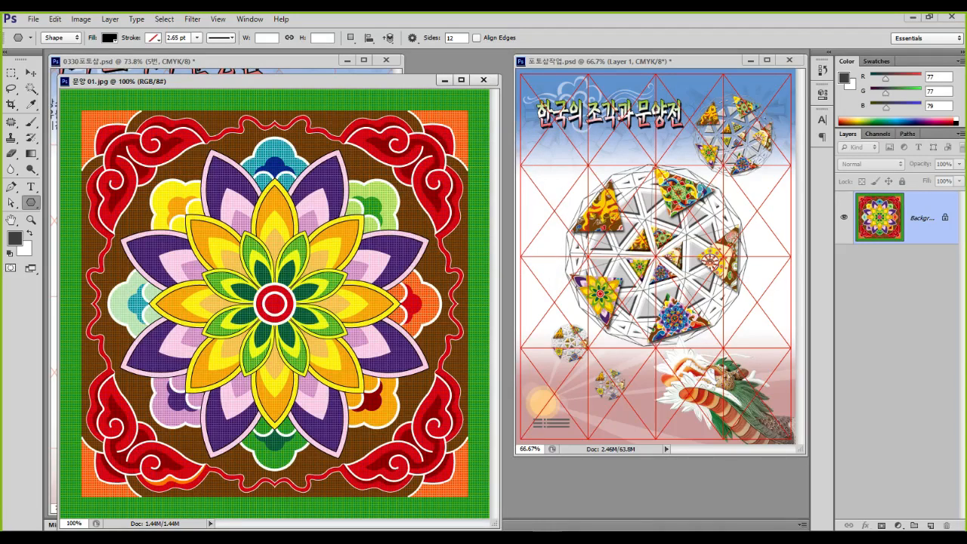
pyautogui.click(444, 176)
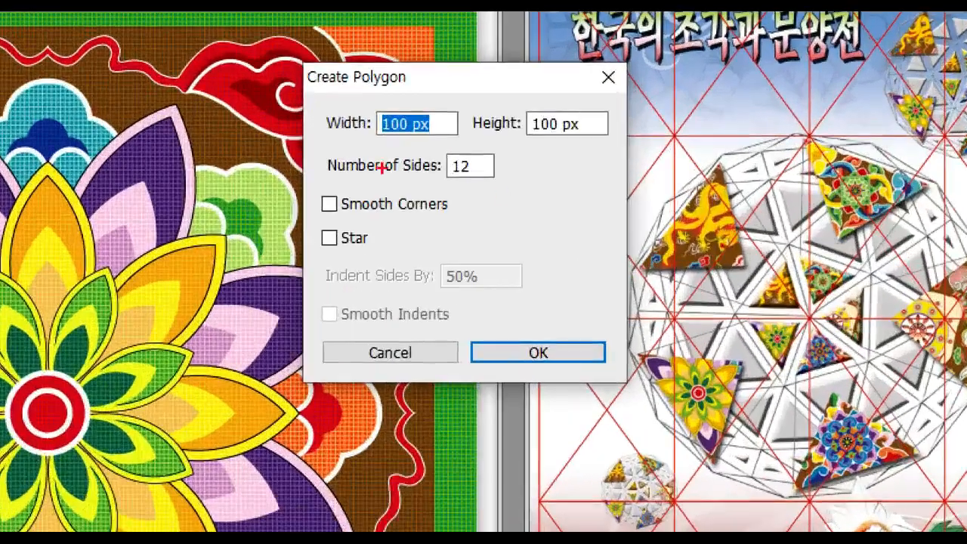
pyautogui.moveTo(313, 143)
pyautogui.mouseDown()
pyautogui.moveTo(328, 175)
pyautogui.moveTo(434, 198)
pyautogui.moveTo(490, 196)
pyautogui.moveTo(500, 162)
pyautogui.moveTo(423, 145)
pyautogui.moveTo(309, 155)
pyautogui.mouseUp()
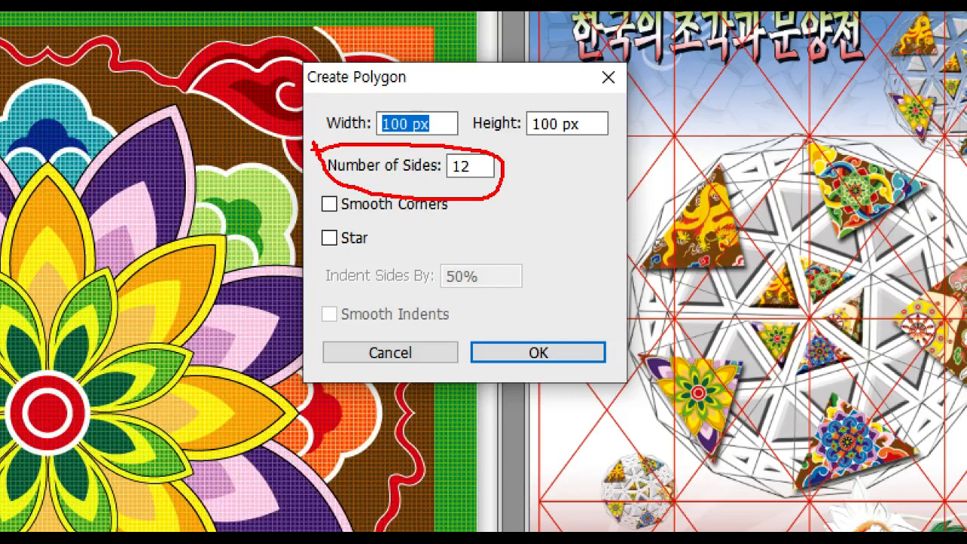
pyautogui.press('Escape')
pyautogui.doubleClick(482, 181)
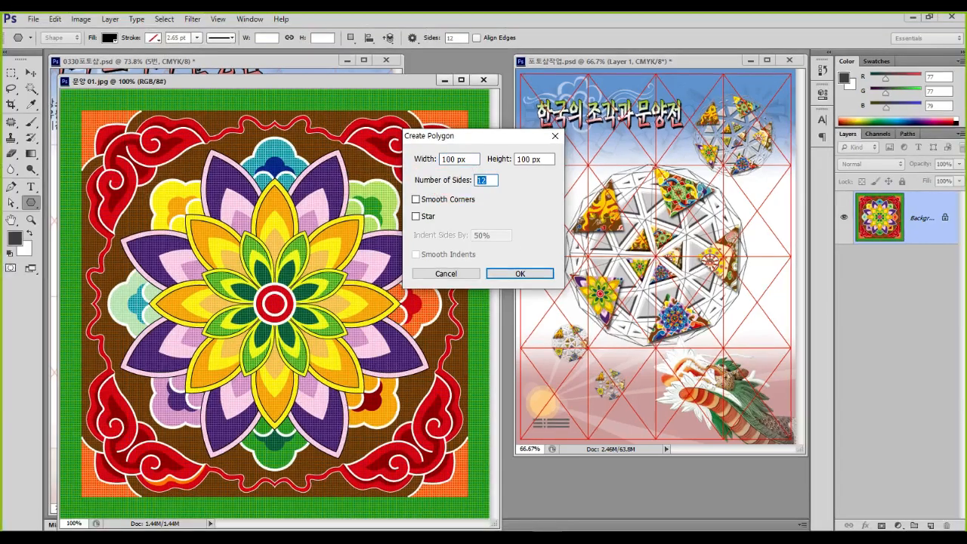
pyautogui.write('3')
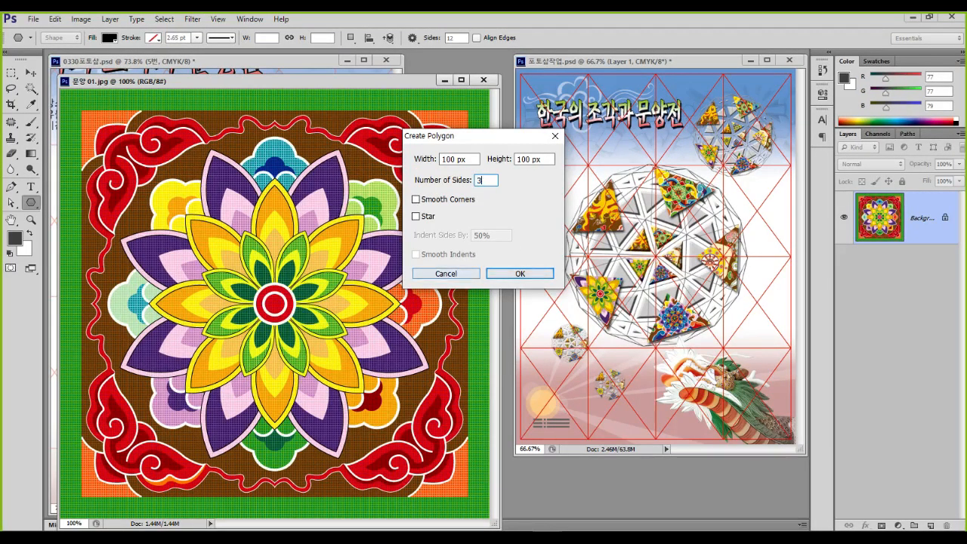
pyautogui.press('Return')
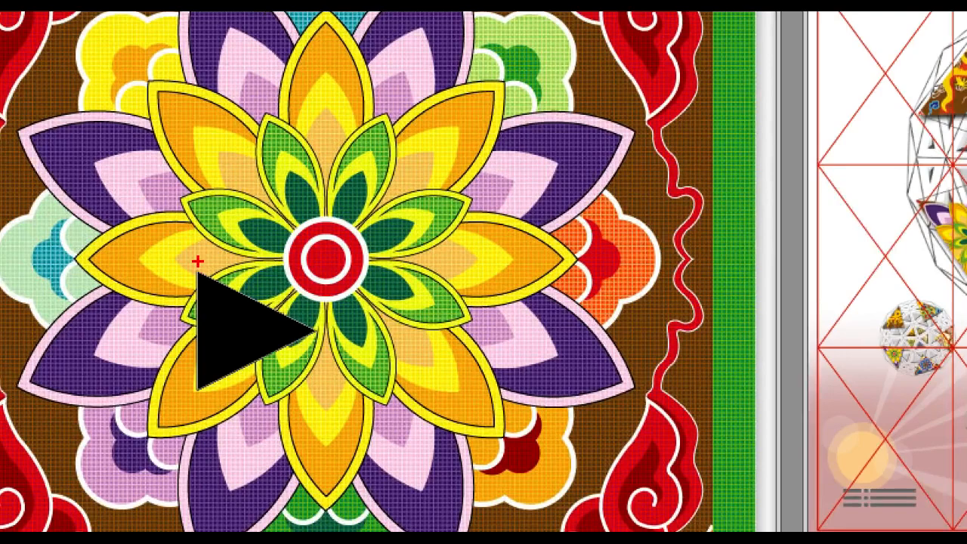
# Rotate the black triangle -90° upright and enlarge it to cover the mandala's central flower
pyautogui.moveTo(205, 395)
pyautogui.mouseDown()
pyautogui.moveTo(325, 325)
pyautogui.moveTo(154, 253)
pyautogui.mouseUp()
pyautogui.hotkey('ctrl', 't')
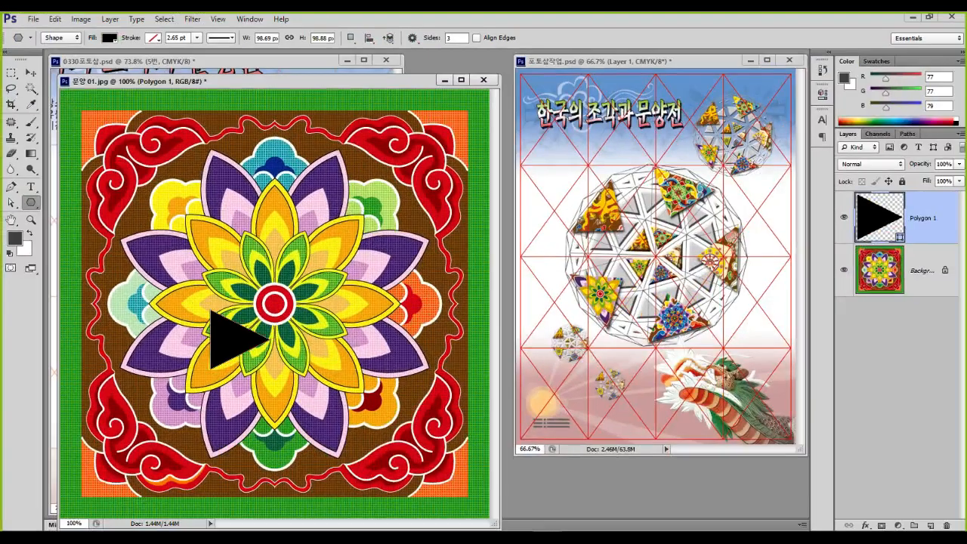
pyautogui.moveTo(278, 363); pyautogui.dragTo(318, 326)
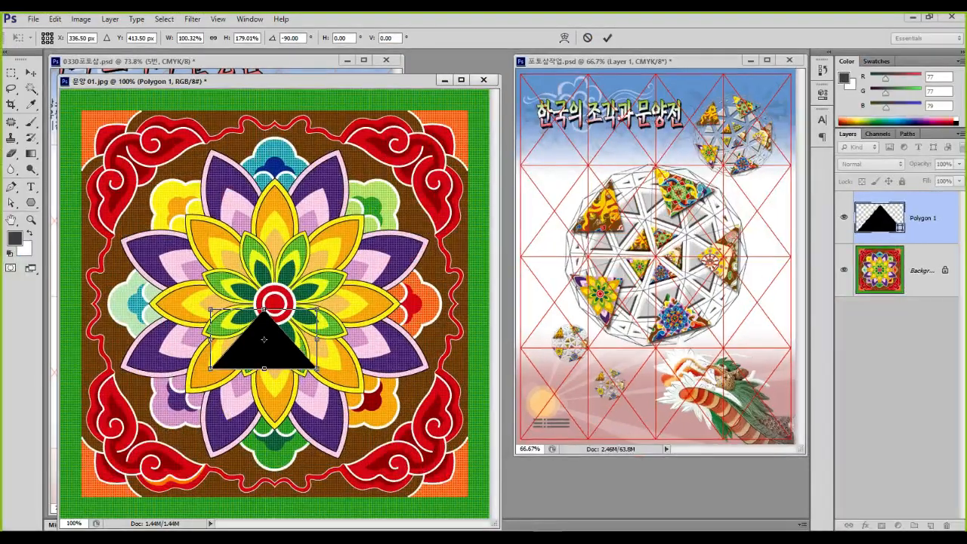
pyautogui.moveTo(317, 370); pyautogui.dragTo(406, 419)
pyautogui.moveTo(308, 364); pyautogui.dragTo(251, 282)
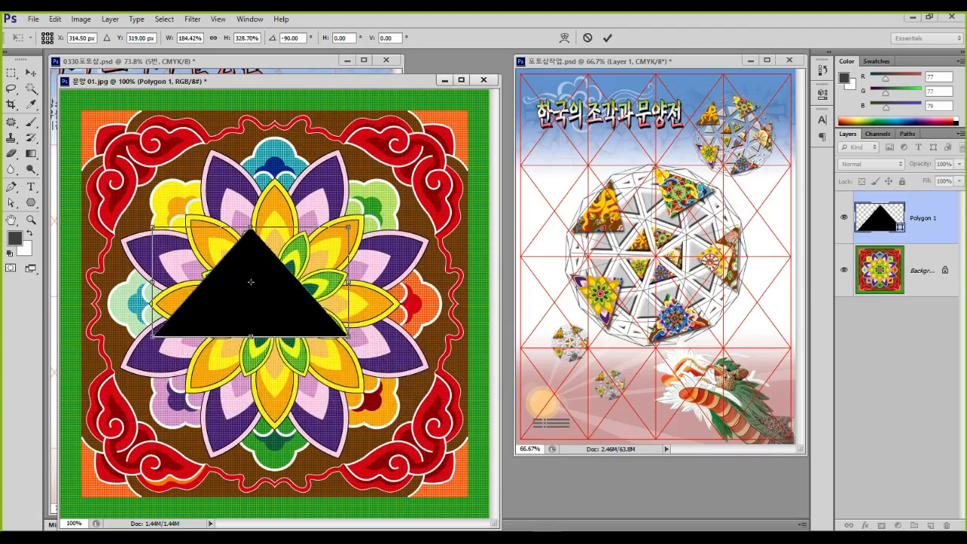
pyautogui.moveTo(348, 335)
pyautogui.mouseDown()
pyautogui.moveTo(422, 343)
pyautogui.moveTo(427, 380)
pyautogui.moveTo(338, 334)
pyautogui.mouseUp()
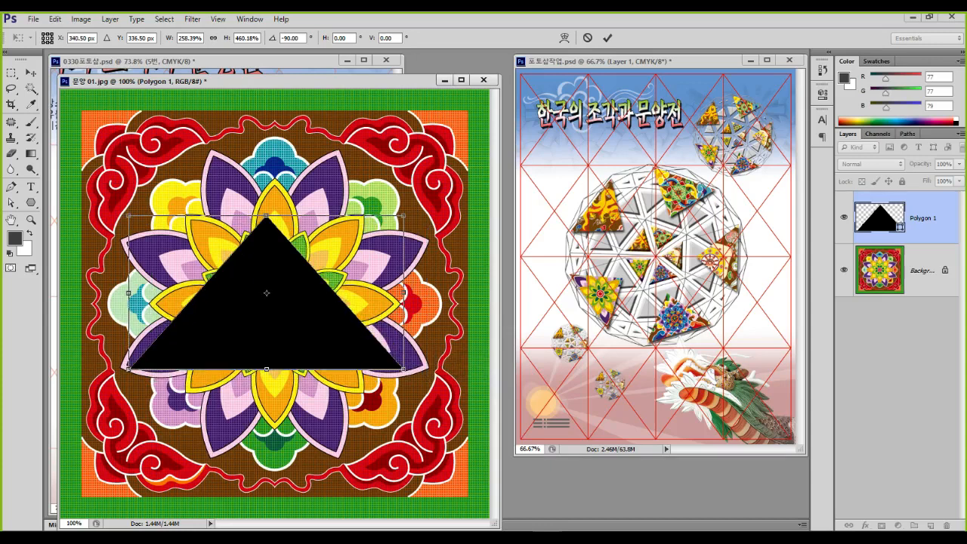
pyautogui.moveTo(310, 279); pyautogui.dragTo(263, 235)
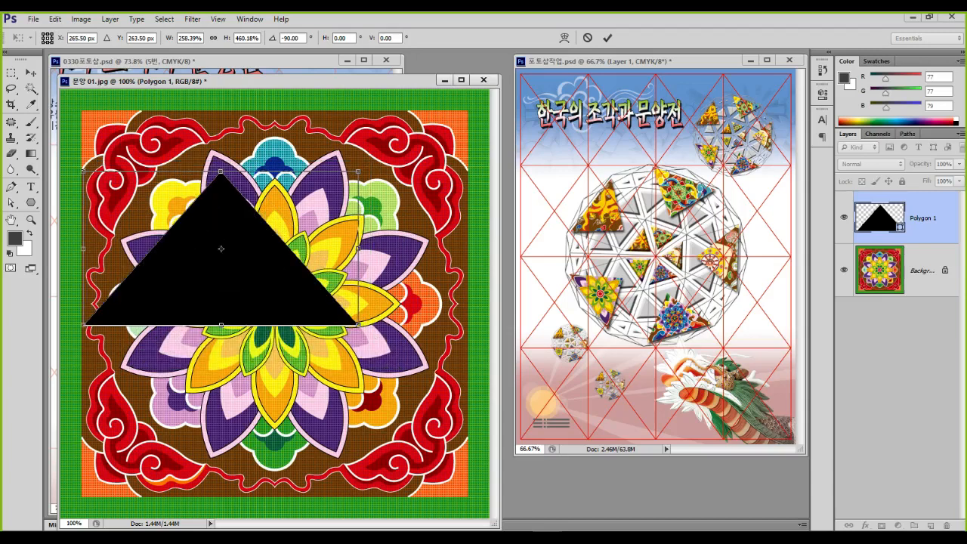
pyautogui.moveTo(357, 325); pyautogui.dragTo(453, 378)
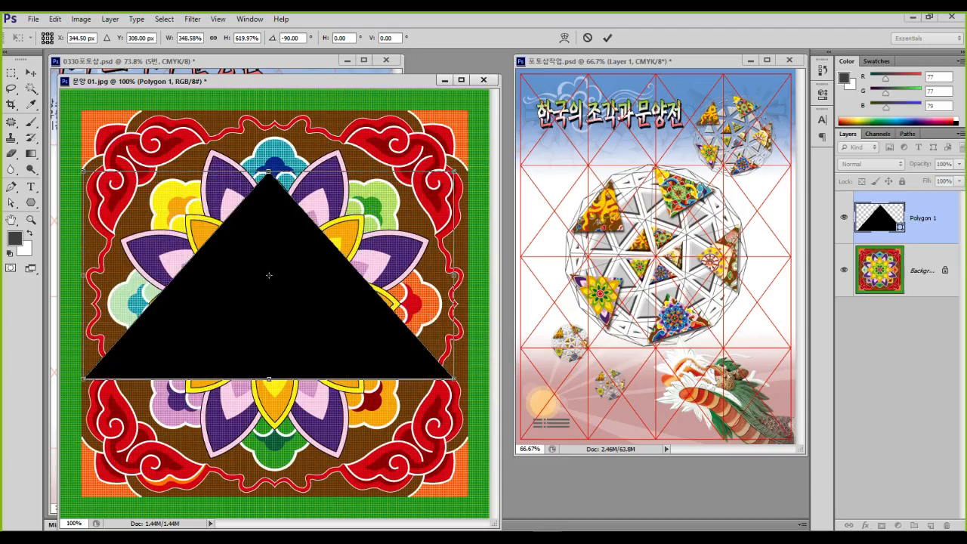
pyautogui.moveTo(363, 296); pyautogui.dragTo(360, 252)
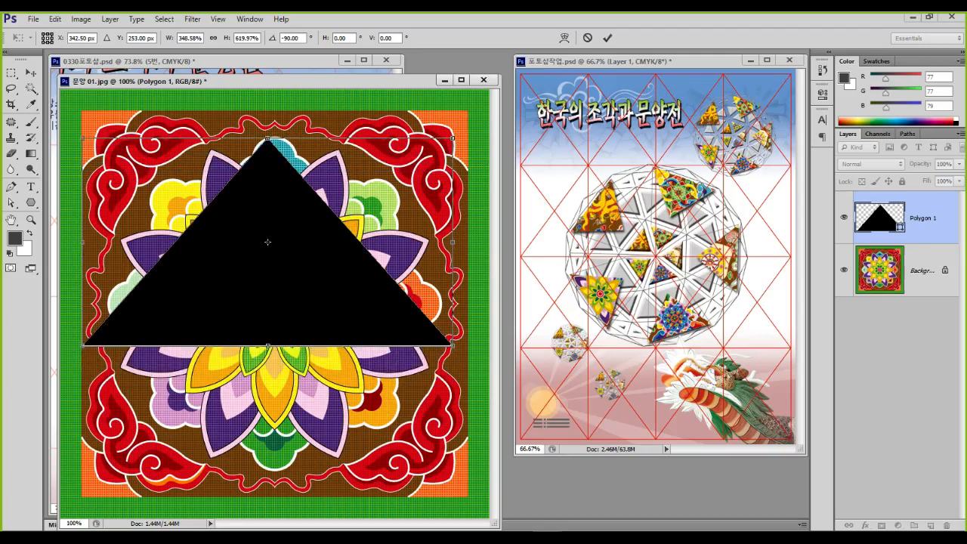
pyautogui.moveTo(267, 241); pyautogui.dragTo(268, 259)
# Apply the triangle transform, load Polygon 1 as a selection, and hide that layer
pyautogui.press('Return')
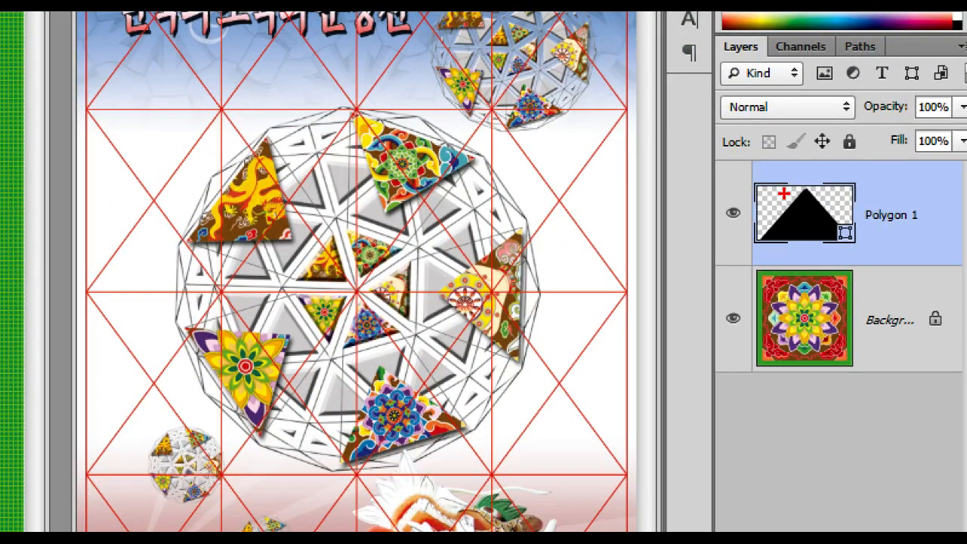
pyautogui.moveTo(783, 194)
pyautogui.mouseDown()
pyautogui.moveTo(788, 205)
pyautogui.moveTo(803, 183)
pyautogui.mouseUp()
pyautogui.moveTo(858, 212)
pyautogui.mouseDown()
pyautogui.moveTo(756, 241)
pyautogui.moveTo(807, 179)
pyautogui.moveTo(897, 265)
pyautogui.mouseUp()
pyautogui.keyDown('ctrl'); pyautogui.click(880, 217); pyautogui.keyUp('ctrl')
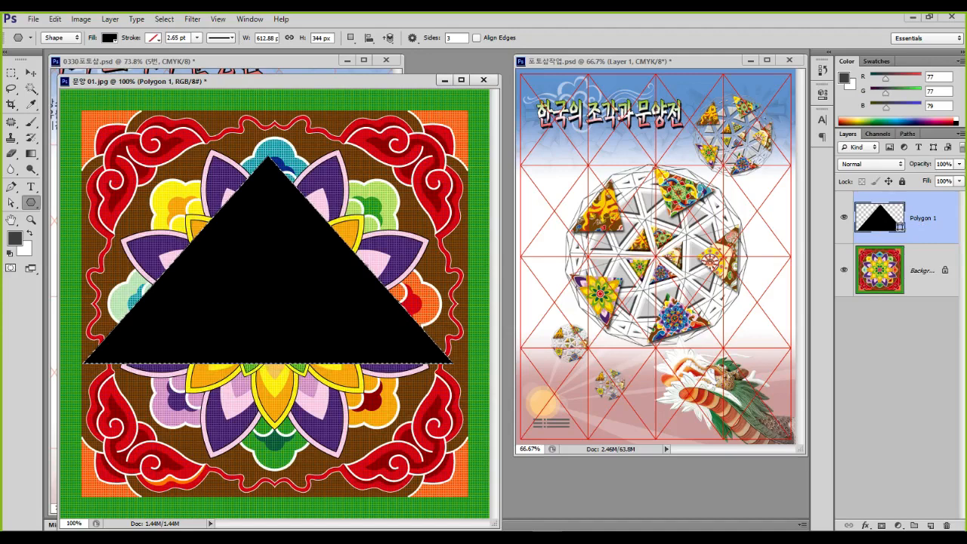
pyautogui.click(843, 217)
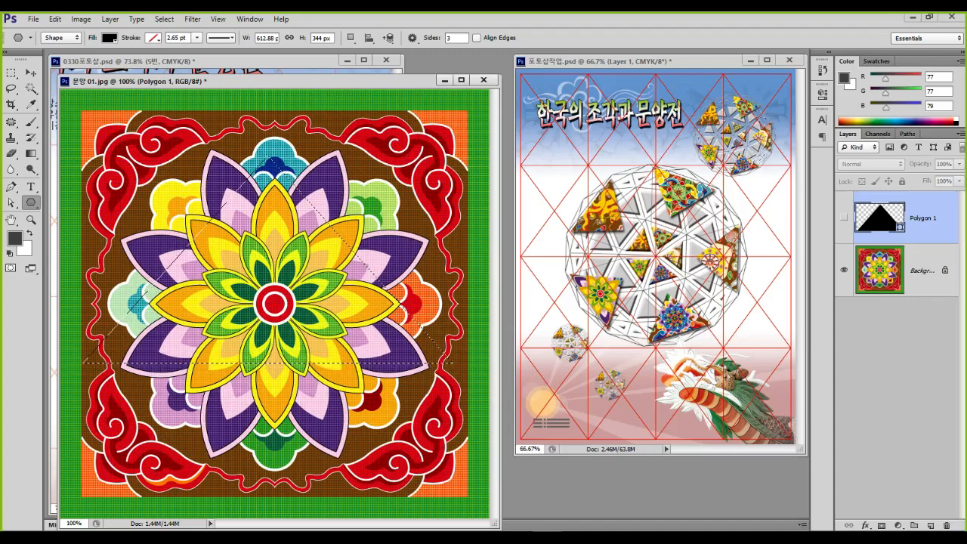
# Copy the triangular mandala area from Background onto a new Layer 1
pyautogui.click(918, 272)
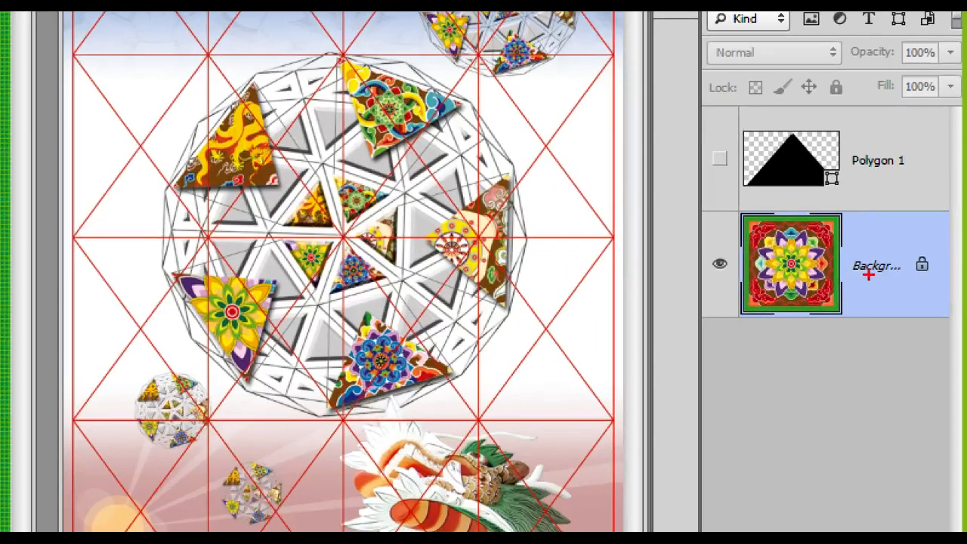
pyautogui.moveTo(915, 265)
pyautogui.mouseDown()
pyautogui.moveTo(859, 212)
pyautogui.moveTo(870, 331)
pyautogui.mouseUp()
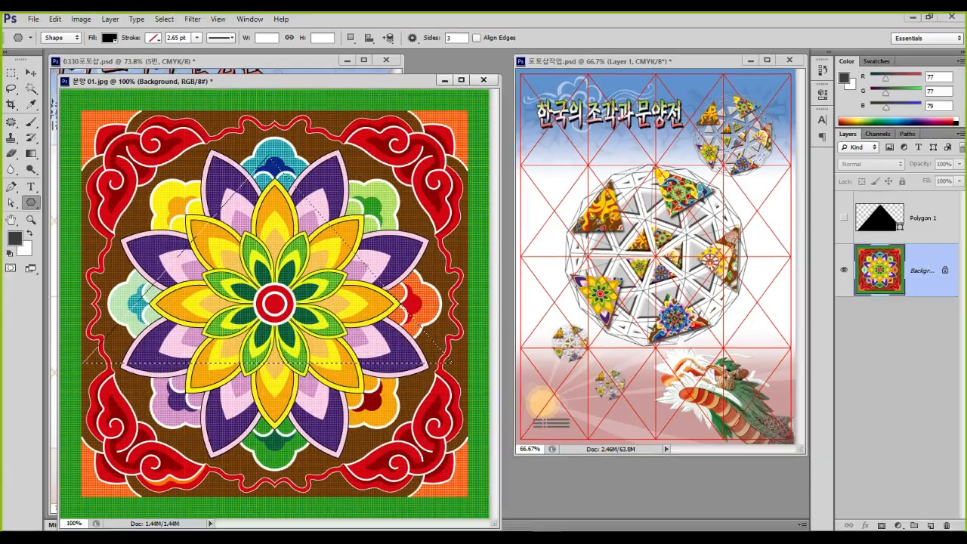
pyautogui.hotkey('ctrl', 'j')
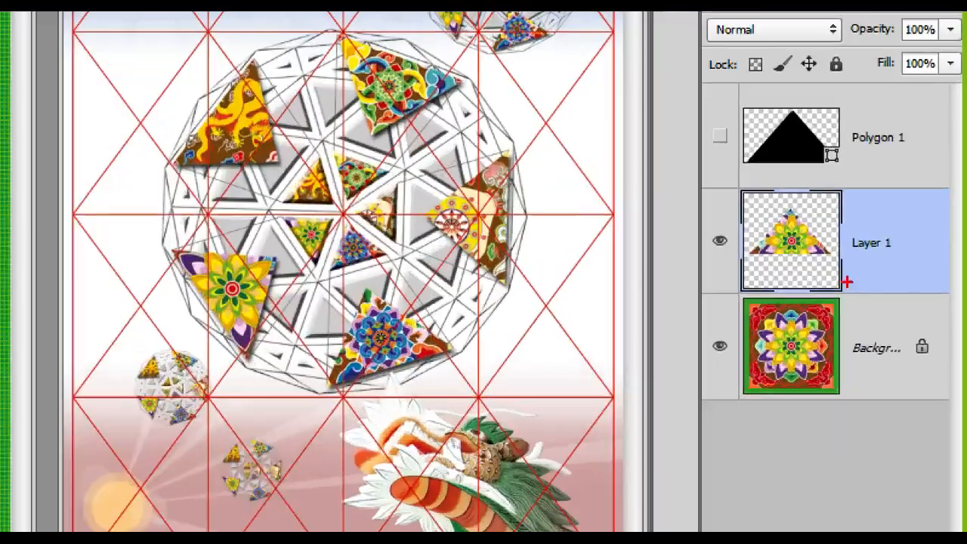
pyautogui.moveTo(903, 276)
pyautogui.mouseDown()
pyautogui.moveTo(848, 248)
pyautogui.moveTo(903, 271)
pyautogui.mouseUp()
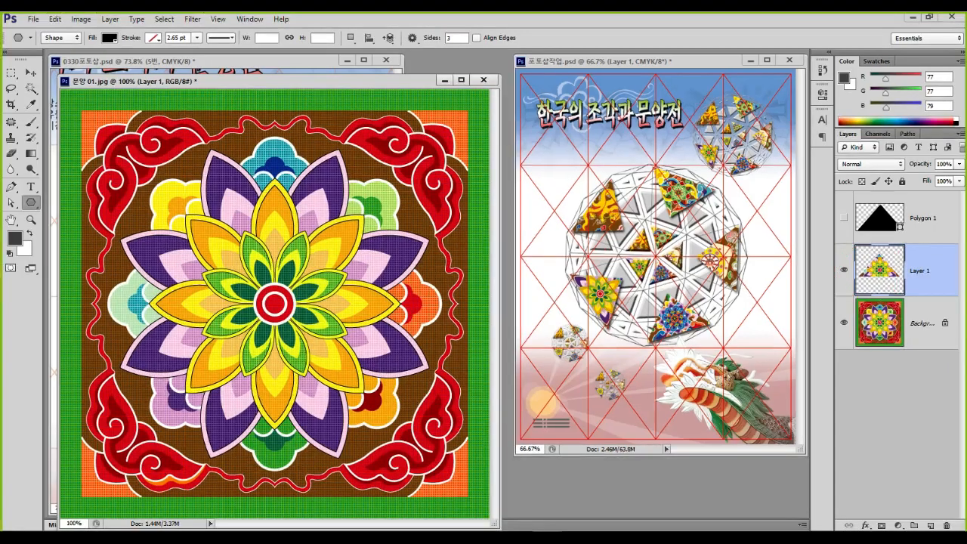
pyautogui.click(31, 72)
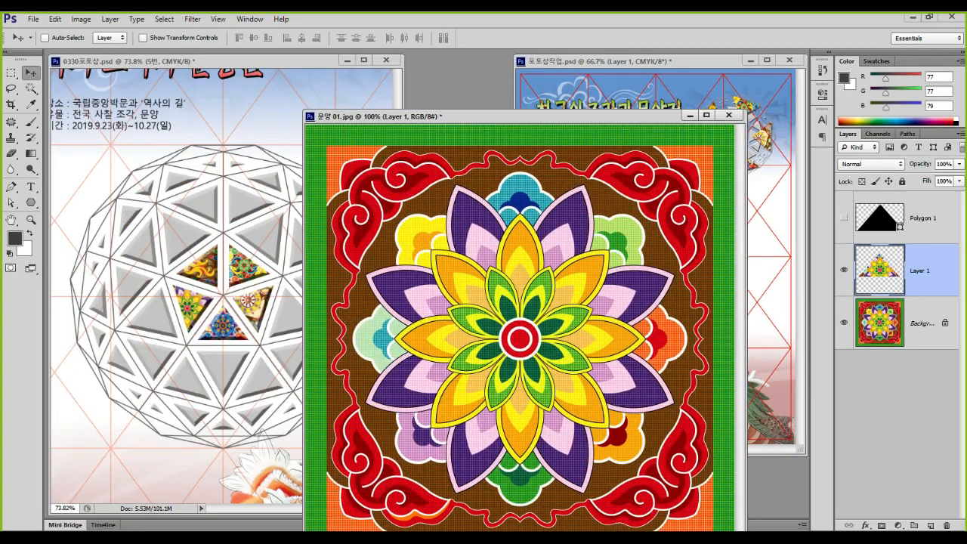
# Bring the mandala triangle into the poster as Layer 11, raise it, and close 문양 01.jpg
pyautogui.moveTo(520, 337); pyautogui.dragTo(219, 296)
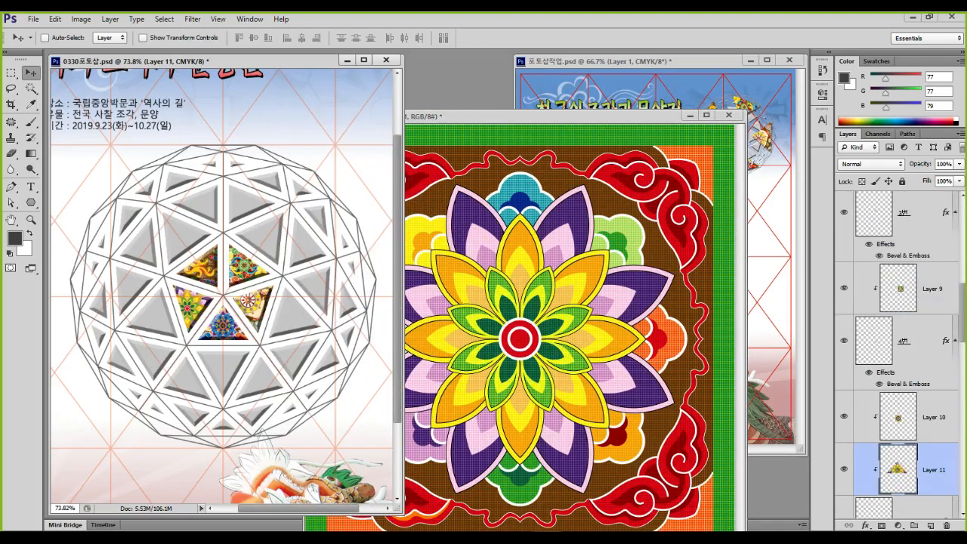
pyautogui.moveTo(934, 469); pyautogui.dragTo(933, 269)
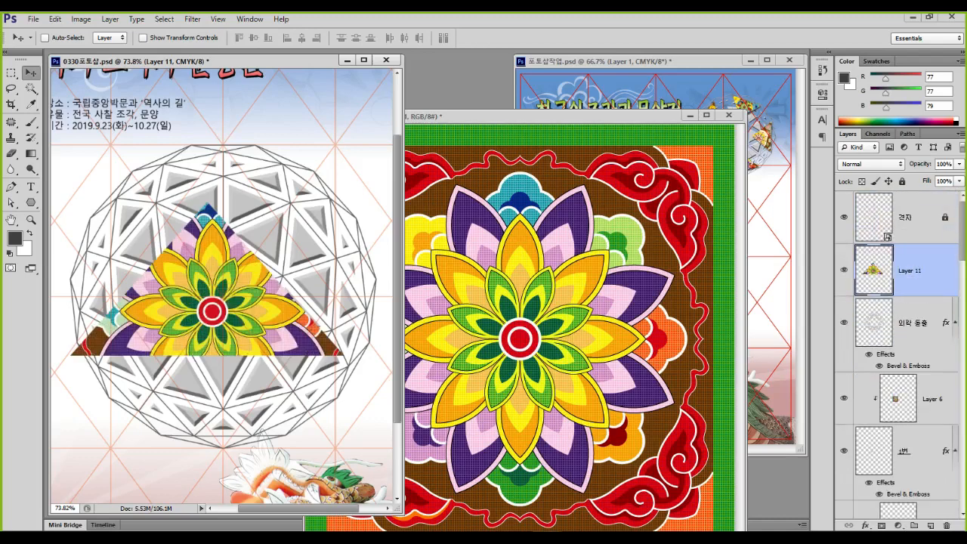
pyautogui.click(728, 114)
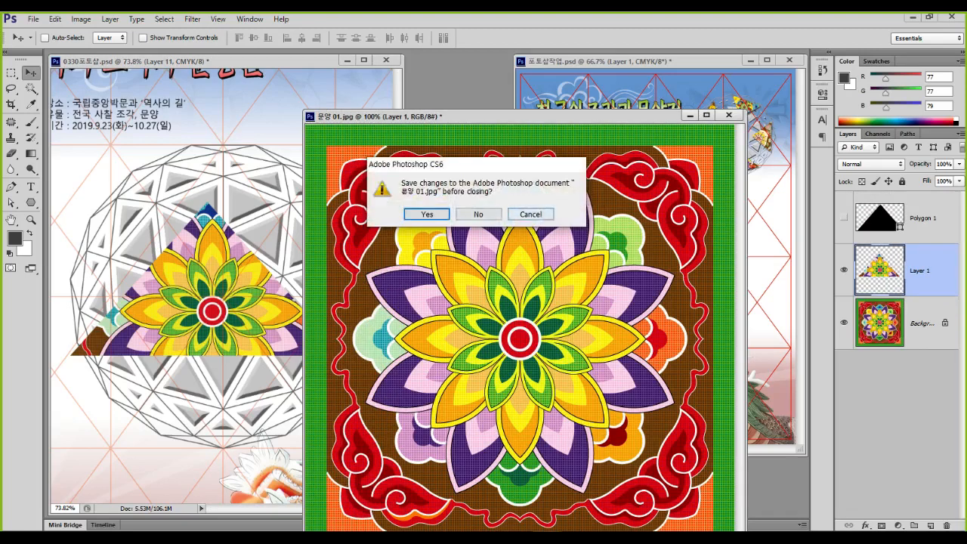
pyautogui.press('Escape')
pyautogui.click(728, 114)
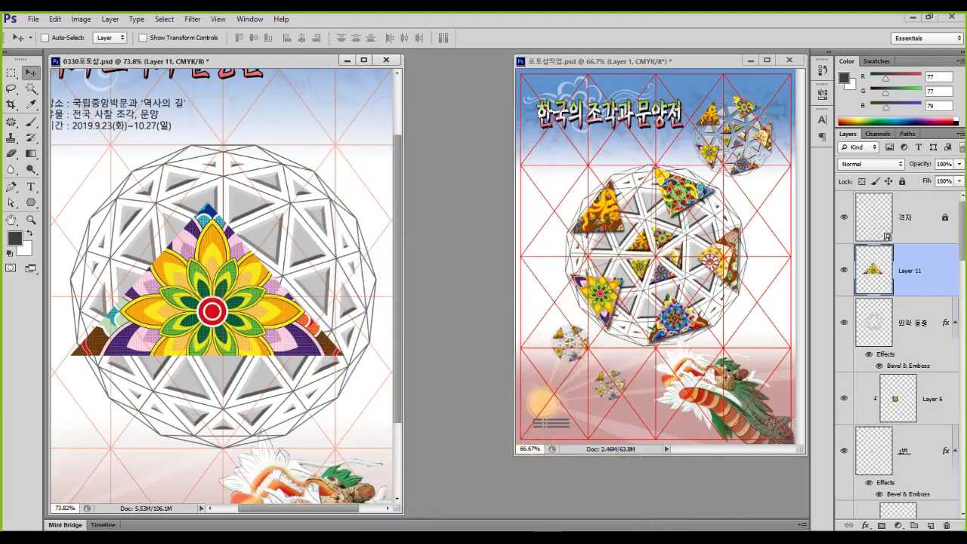
# Shrink the mandala triangle to 33%, tilt it about 48°, then open 문양 02.jpg
pyautogui.hotkey('ctrl', 't')
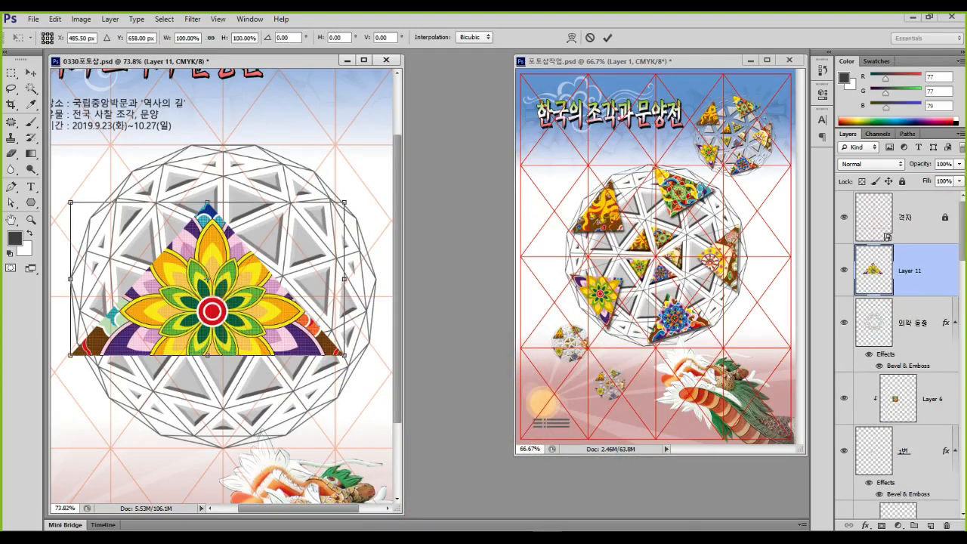
pyautogui.moveTo(344, 203); pyautogui.dragTo(161, 305)
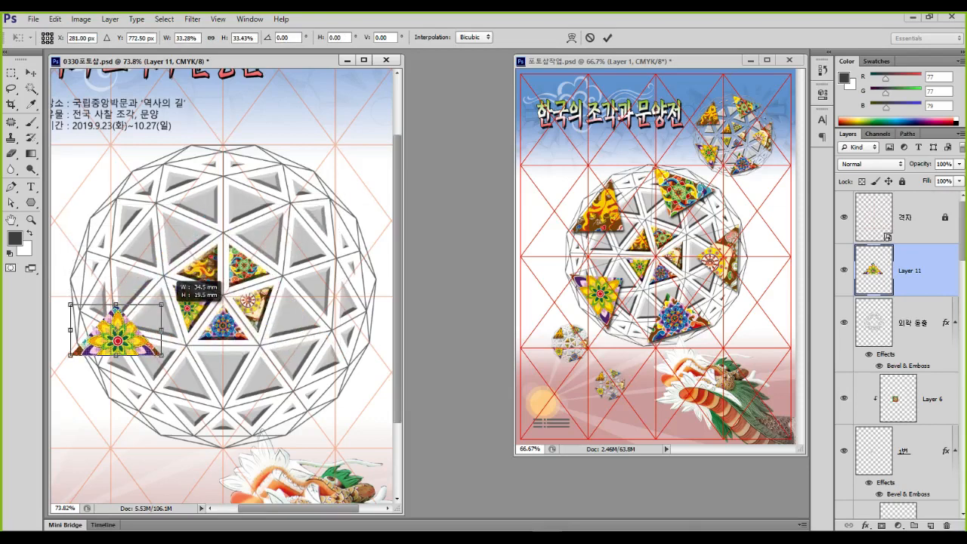
pyautogui.moveTo(181, 328); pyautogui.dragTo(132, 397)
pyautogui.moveTo(116, 330); pyautogui.dragTo(156, 336)
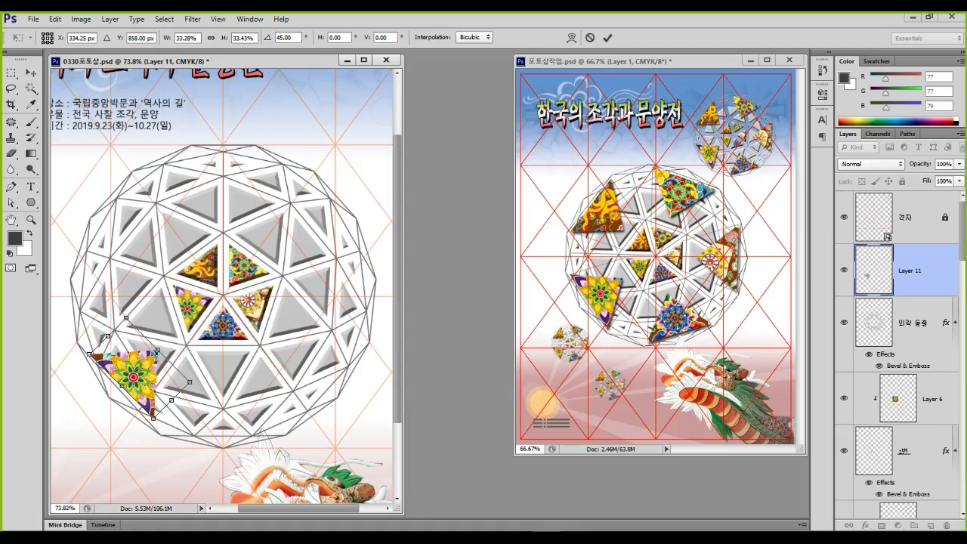
pyautogui.moveTo(205, 358); pyautogui.dragTo(209, 361)
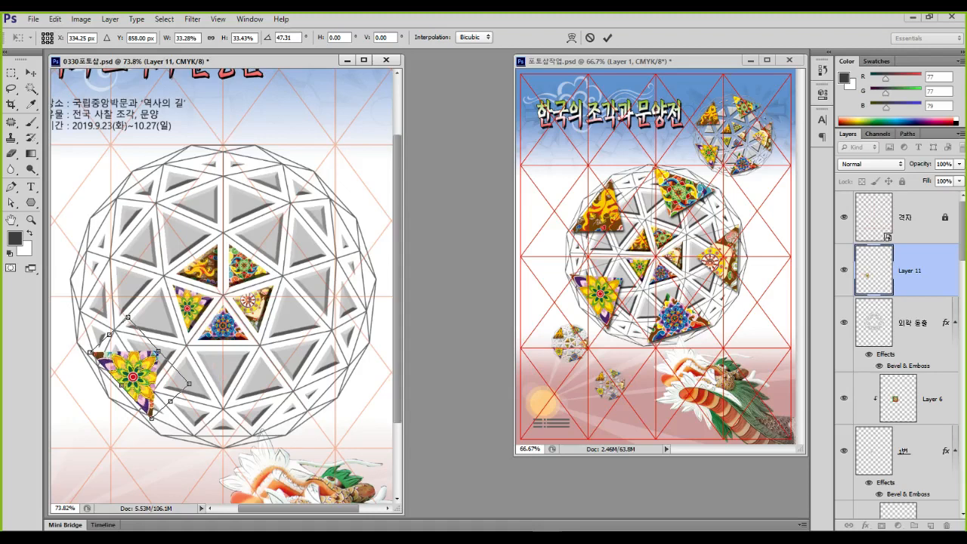
pyautogui.press('Return')
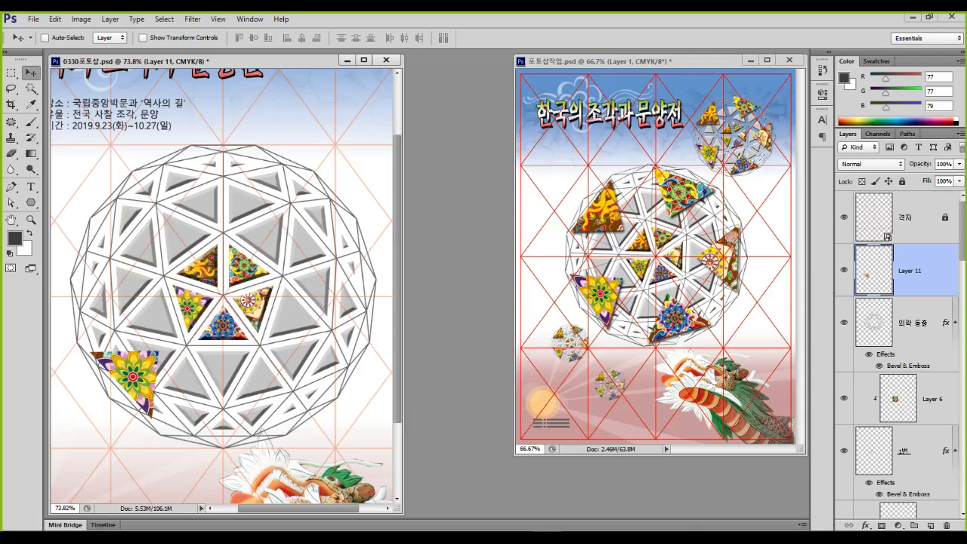
pyautogui.hotkey('ctrl', 'o')
pyautogui.doubleClick(530, 155)
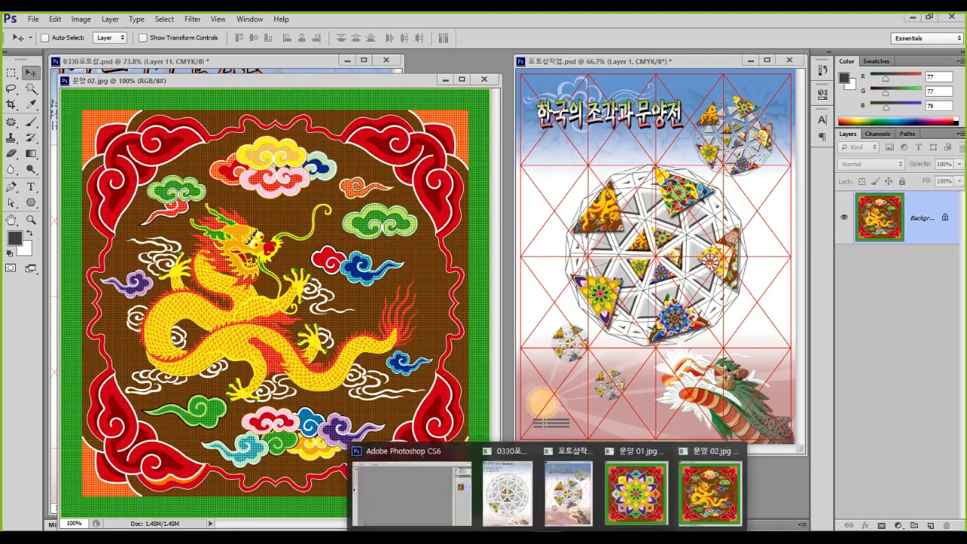
# Unhide the black Polygon 1 triangle and copy it over the dragon in 문양 02.jpg
pyautogui.click(636, 490)
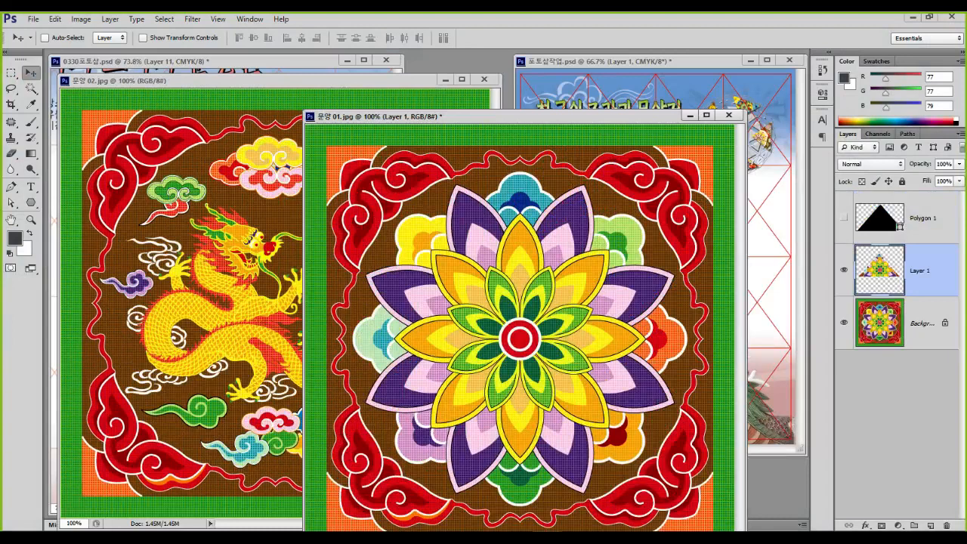
pyautogui.click(923, 219)
pyautogui.click(843, 217)
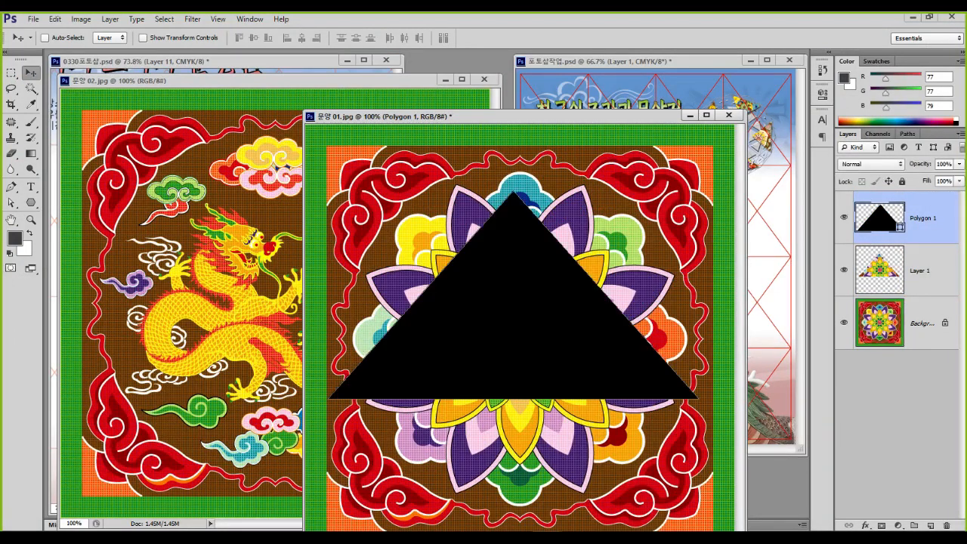
pyautogui.moveTo(519, 234); pyautogui.dragTo(266, 230)
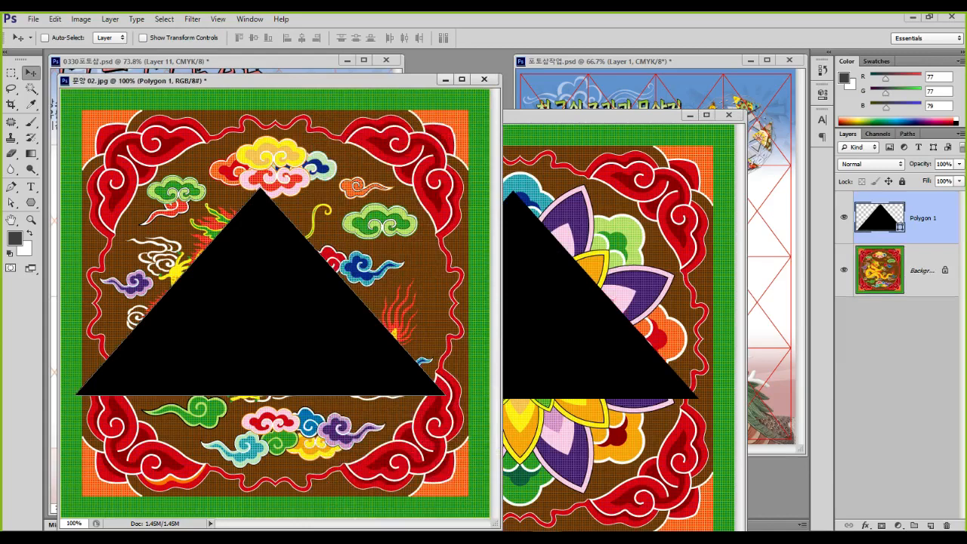
pyautogui.moveTo(248, 298); pyautogui.dragTo(261, 281)
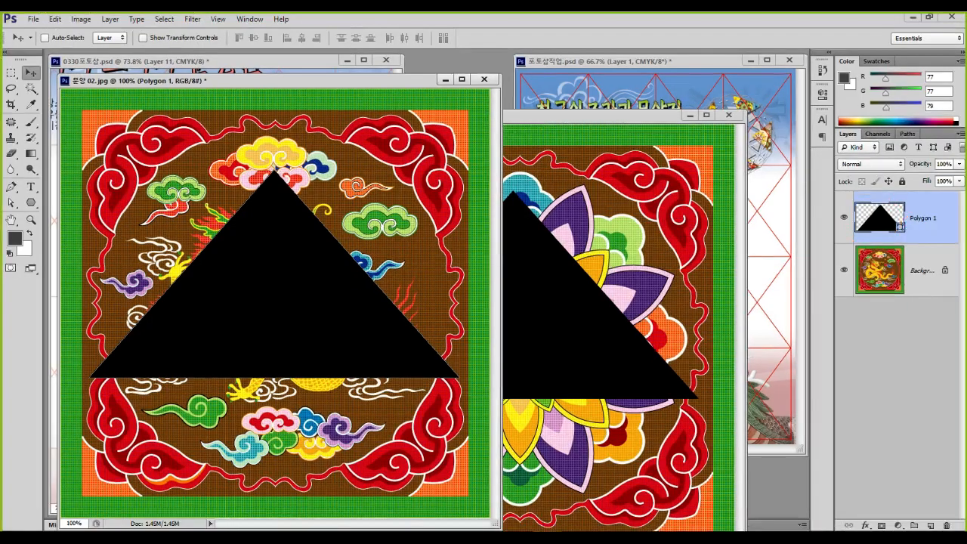
# Copy the triangle-shaped dragon area from the Background to a new Layer 1, hiding Polygon 1
pyautogui.keyDown('ctrl'); pyautogui.click(882, 218); pyautogui.keyUp('ctrl')
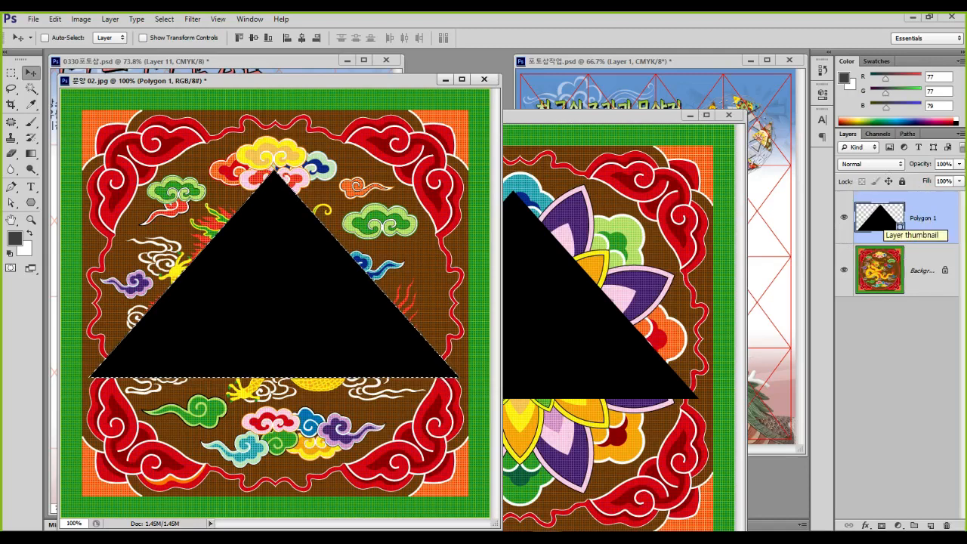
pyautogui.click(843, 217)
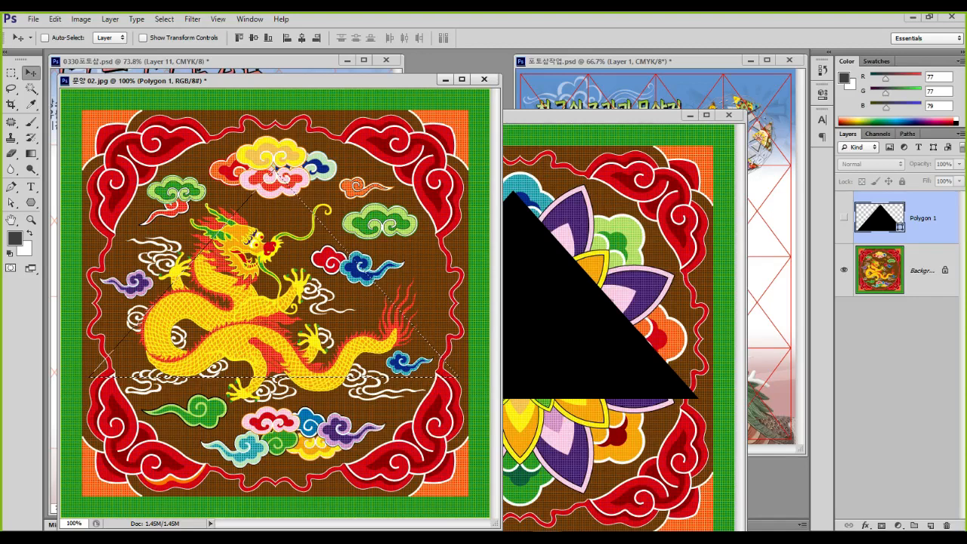
pyautogui.click(922, 270)
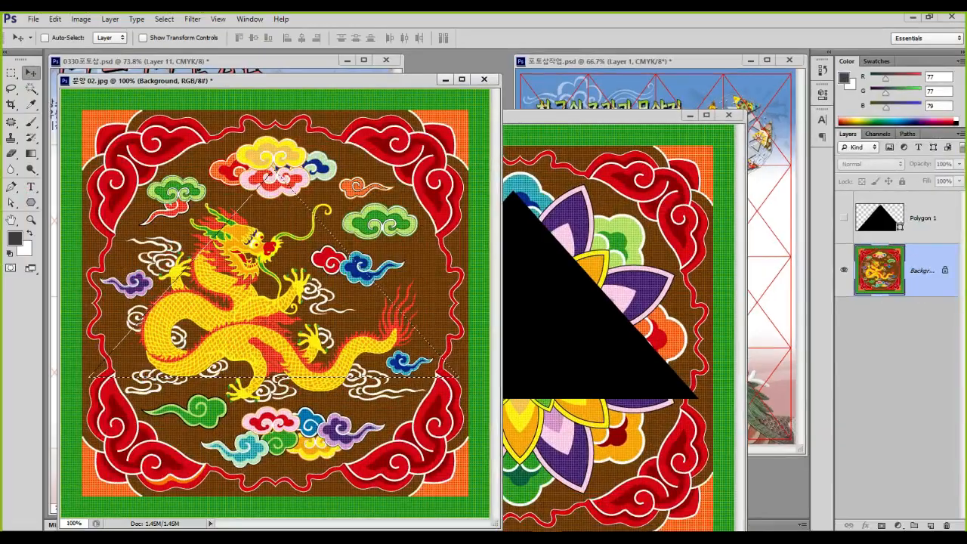
pyautogui.hotkey('ctrl', 'j')
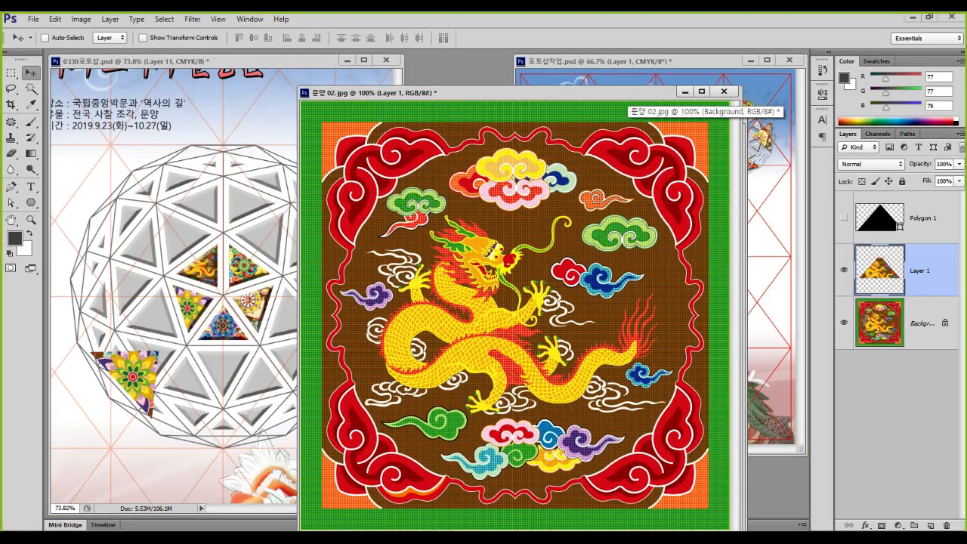
# Bring the dragon triangle into the poster and delete trial layers Layer 11 and Layer 12
pyautogui.moveTo(513, 332); pyautogui.dragTo(213, 259)
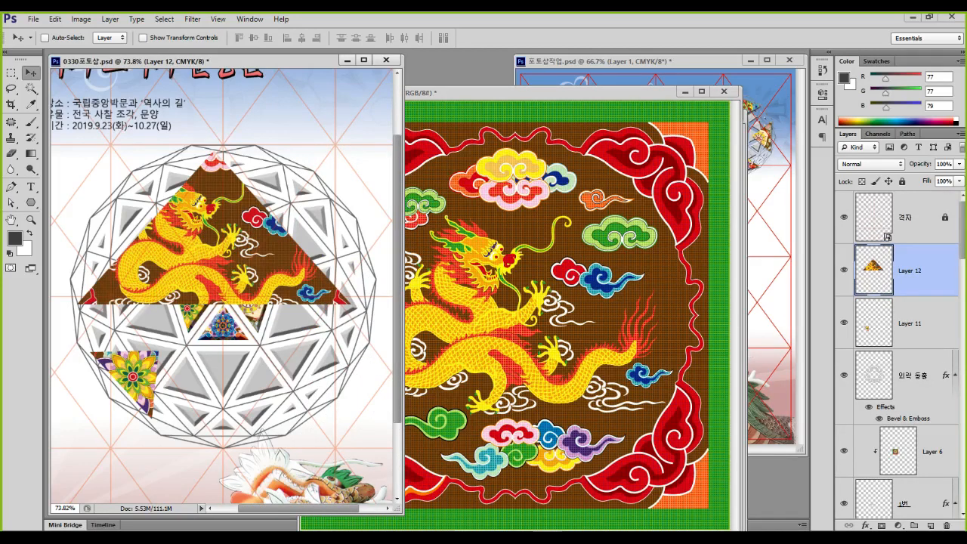
pyautogui.keyDown('shift'); pyautogui.click(916, 324); pyautogui.keyUp('shift')
pyautogui.moveTo(916, 324); pyautogui.dragTo(946, 525)
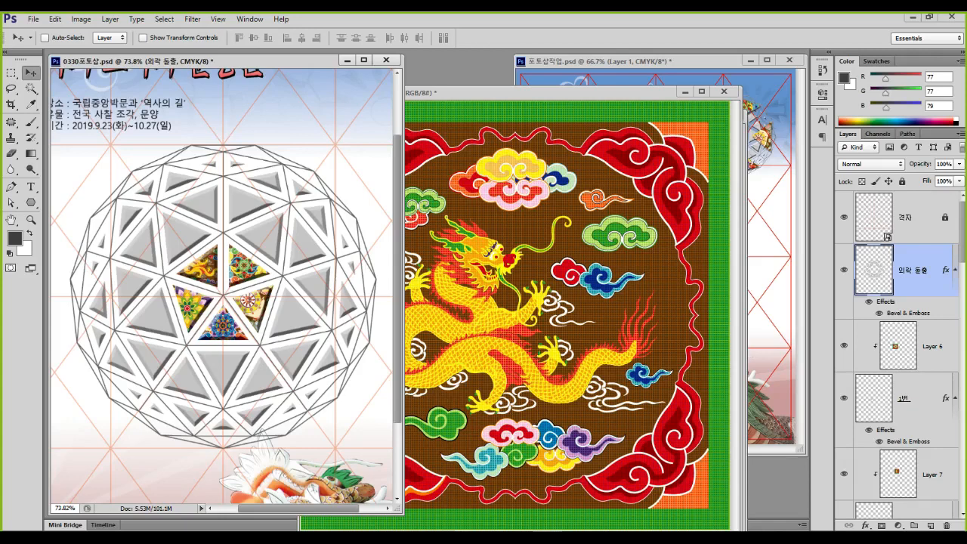
# Minimize the dragon and mandala pattern windows
pyautogui.moveTo(672, 91); pyautogui.dragTo(673, 209)
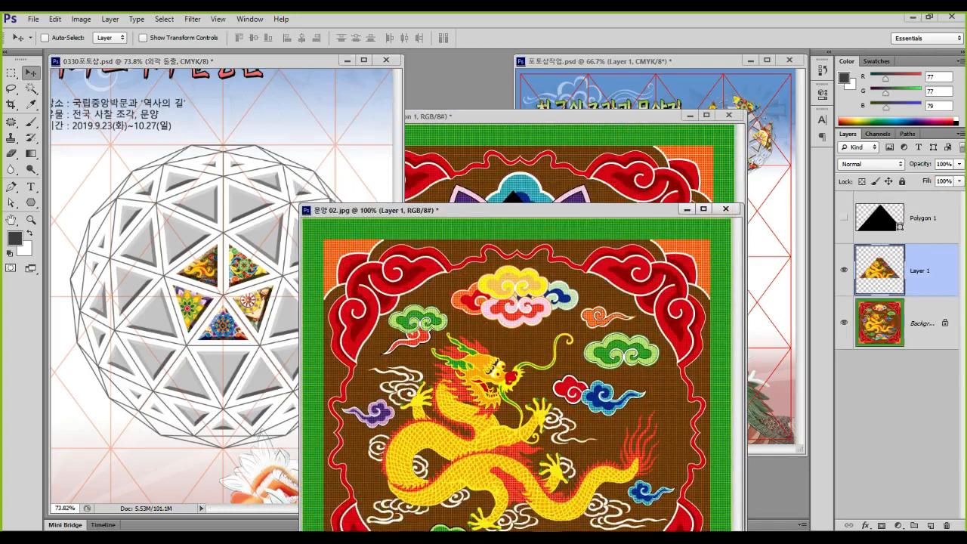
pyautogui.click(686, 209)
pyautogui.click(690, 116)
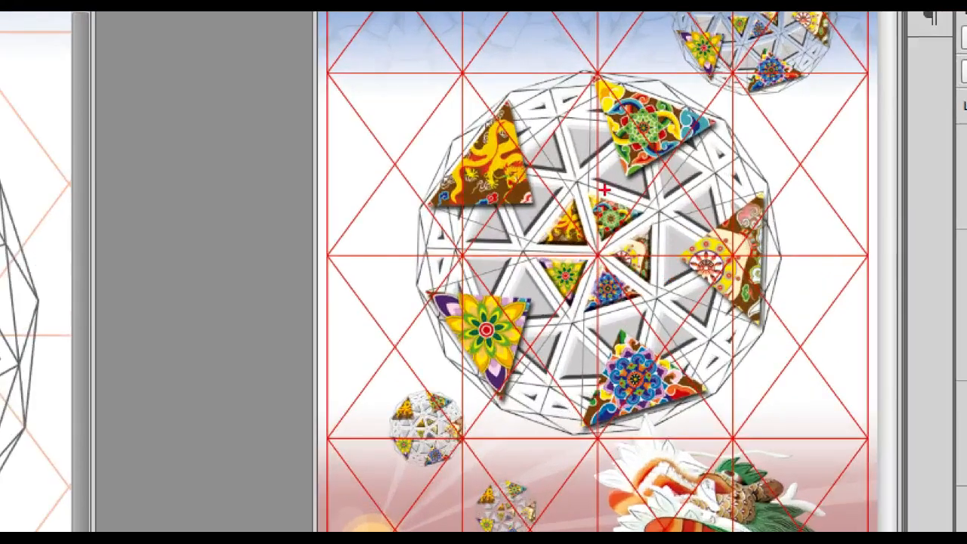
pyautogui.moveTo(595, 91); pyautogui.dragTo(595, 313)
pyautogui.moveTo(524, 106); pyautogui.dragTo(656, 372)
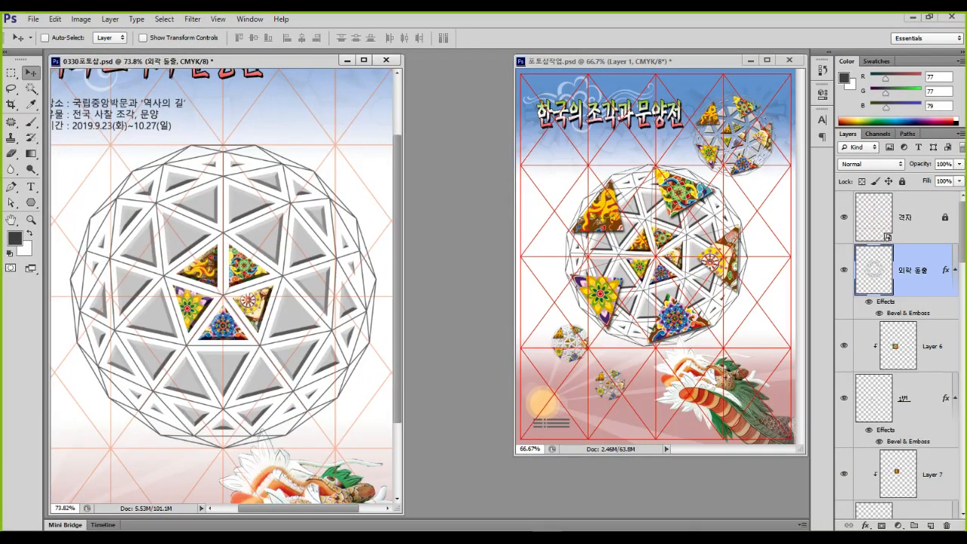
# Pick the Polygon tool (U) in the Tools panel to draw the next sphere triangle
pyautogui.moveTo(127, 163)
pyautogui.mouseDown()
pyautogui.moveTo(107, 209)
pyautogui.moveTo(179, 178)
pyautogui.moveTo(125, 209)
pyautogui.mouseUp()
pyautogui.moveTo(294, 164)
pyautogui.mouseDown()
pyautogui.moveTo(325, 218)
pyautogui.moveTo(312, 163)
pyautogui.moveTo(281, 176)
pyautogui.mouseUp()
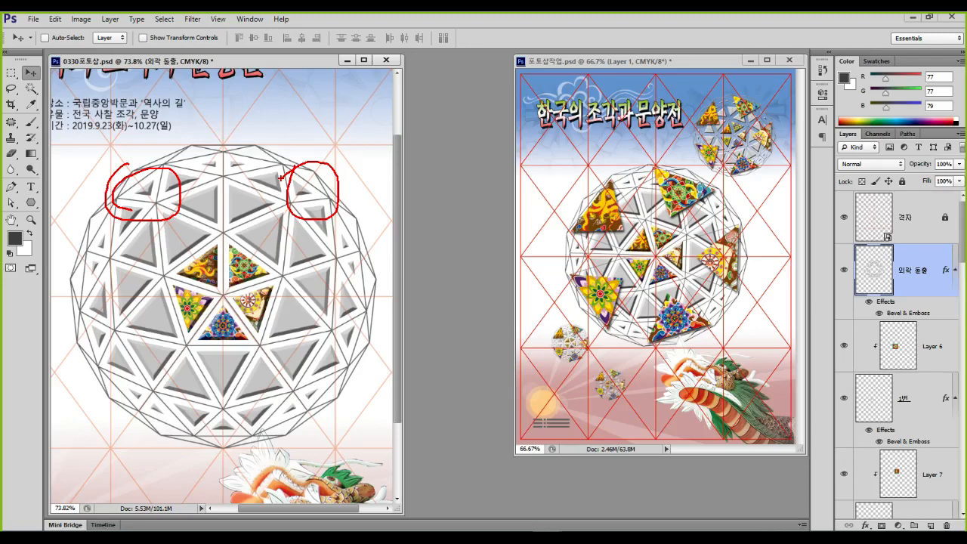
pyautogui.moveTo(219, 402)
pyautogui.mouseDown()
pyautogui.moveTo(263, 435)
pyautogui.moveTo(227, 403)
pyautogui.mouseUp()
pyautogui.moveTo(321, 344)
pyautogui.mouseDown()
pyautogui.moveTo(332, 374)
pyautogui.moveTo(369, 340)
pyautogui.moveTo(301, 354)
pyautogui.mouseUp()
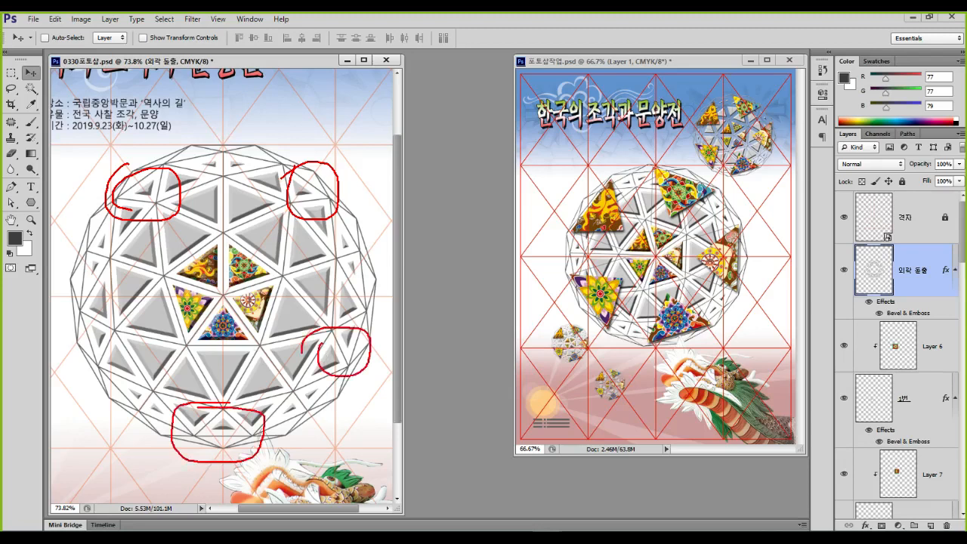
pyautogui.moveTo(93, 320)
pyautogui.mouseDown()
pyautogui.moveTo(62, 350)
pyautogui.moveTo(117, 332)
pyautogui.moveTo(79, 320)
pyautogui.mouseUp()
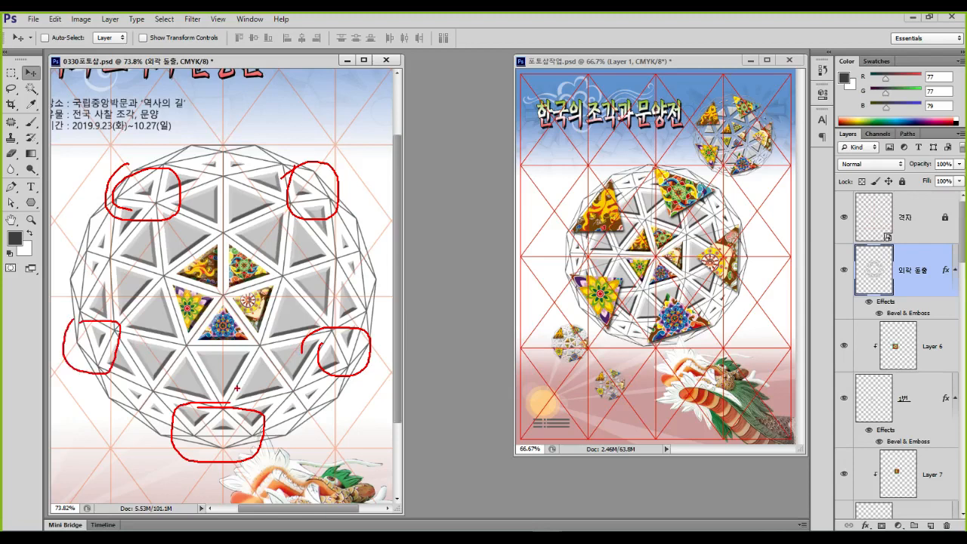
pyautogui.press('Escape')
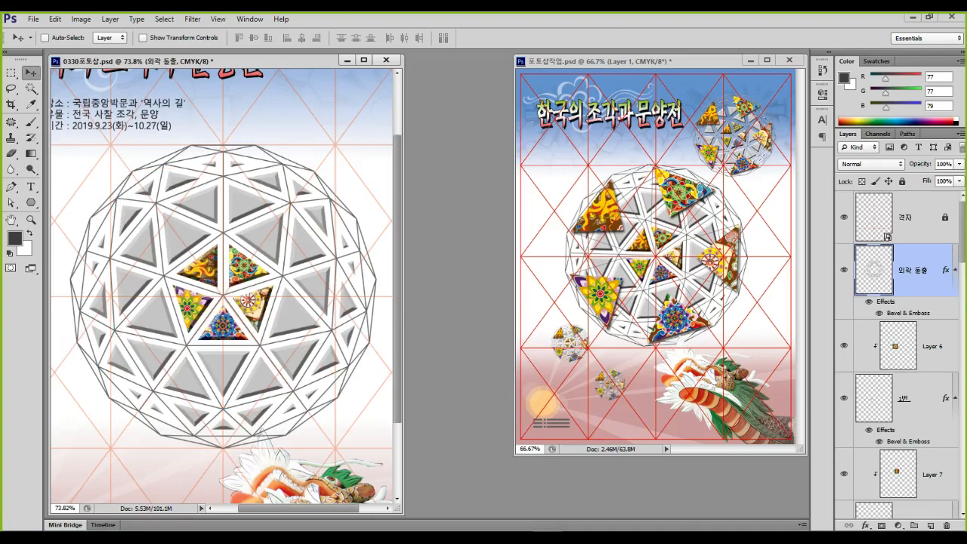
pyautogui.click(31, 202)
# Create a black 100 px three-sided polygon shape, Polygon 1
pyautogui.hotkey('ctrl', '1')
pyautogui.moveTo(37, 179)
pyautogui.mouseDown()
pyautogui.moveTo(39, 218)
pyautogui.moveTo(99, 227)
pyautogui.mouseUp()
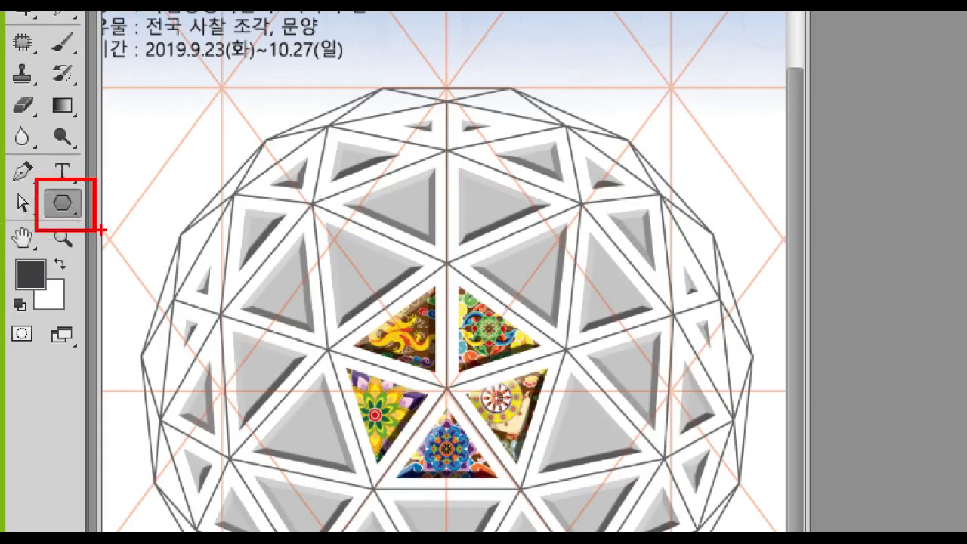
pyautogui.press('Escape')
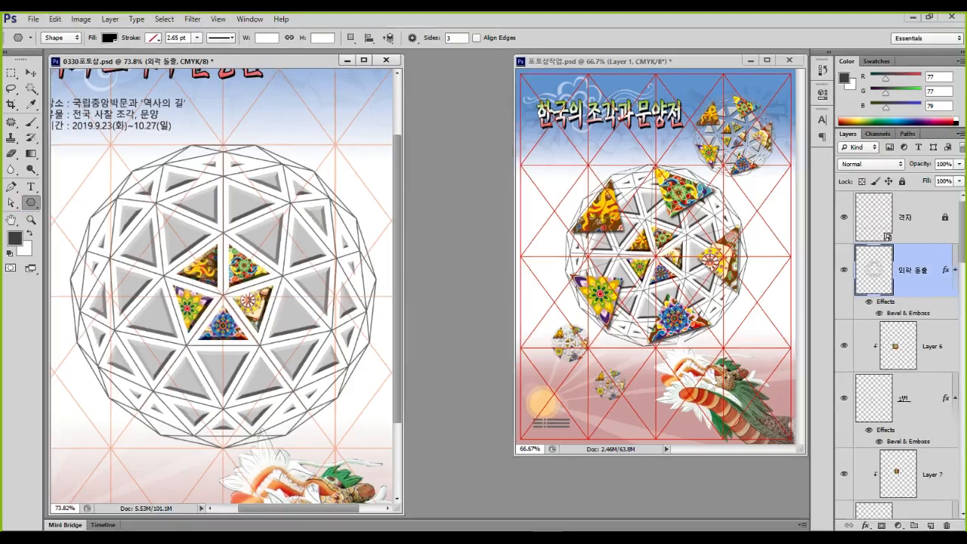
pyautogui.click(223, 295)
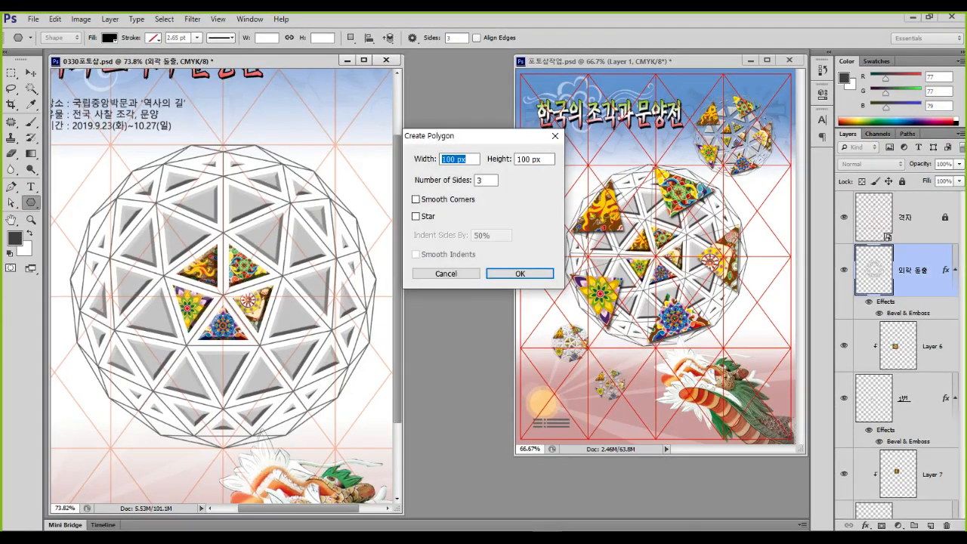
pyautogui.hotkey('ctrl', '1')
pyautogui.click(480, 181)
pyautogui.moveTo(423, 141)
pyautogui.mouseDown()
pyautogui.moveTo(445, 187)
pyautogui.moveTo(513, 201)
pyautogui.mouseUp()
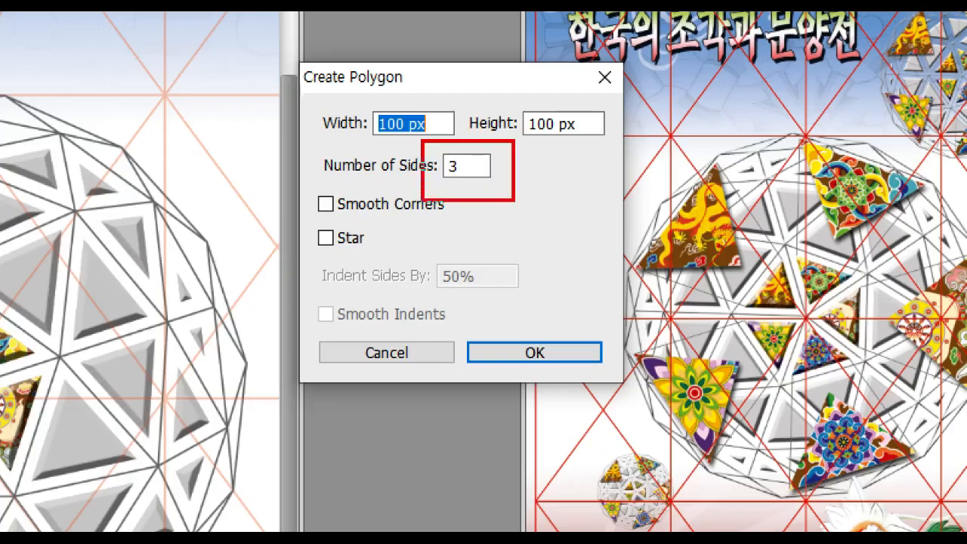
pyautogui.press('Escape')
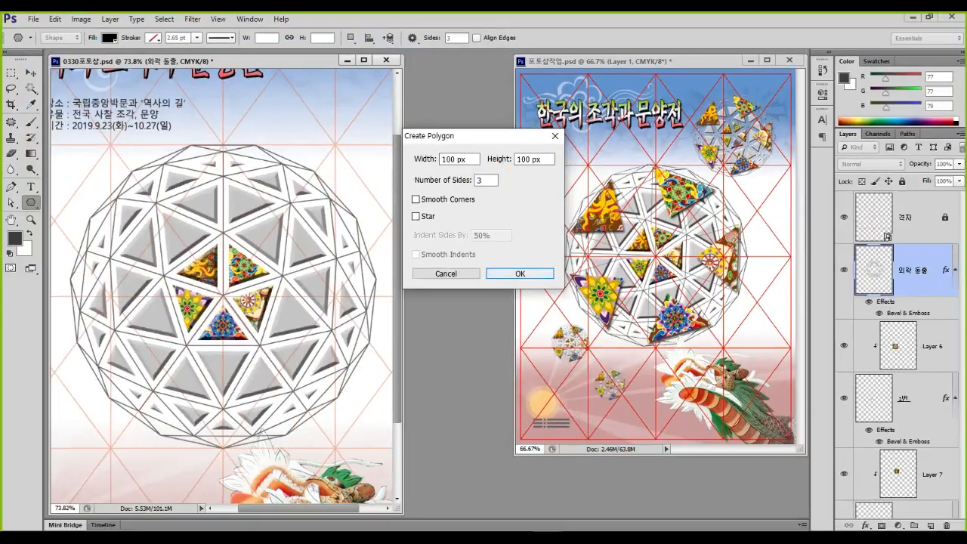
pyautogui.press('Return')
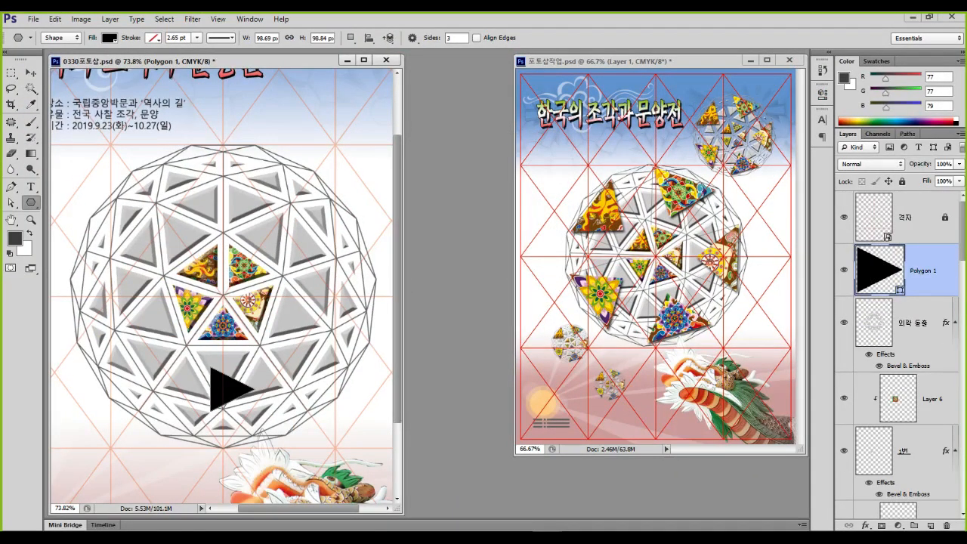
# Resize the triangle to about 267 by 153 px to cover the dome's lower central facet
pyautogui.hotkey('ctrl', 't')
pyautogui.moveTo(254, 368); pyautogui.dragTo(313, 302)
pyautogui.moveTo(198, 219); pyautogui.dragTo(200, 498)
pyautogui.moveTo(173, 335); pyautogui.dragTo(370, 326)
pyautogui.moveTo(161, 208)
pyautogui.mouseDown()
pyautogui.moveTo(312, 310)
pyautogui.moveTo(222, 275)
pyautogui.moveTo(201, 285)
pyautogui.mouseUp()
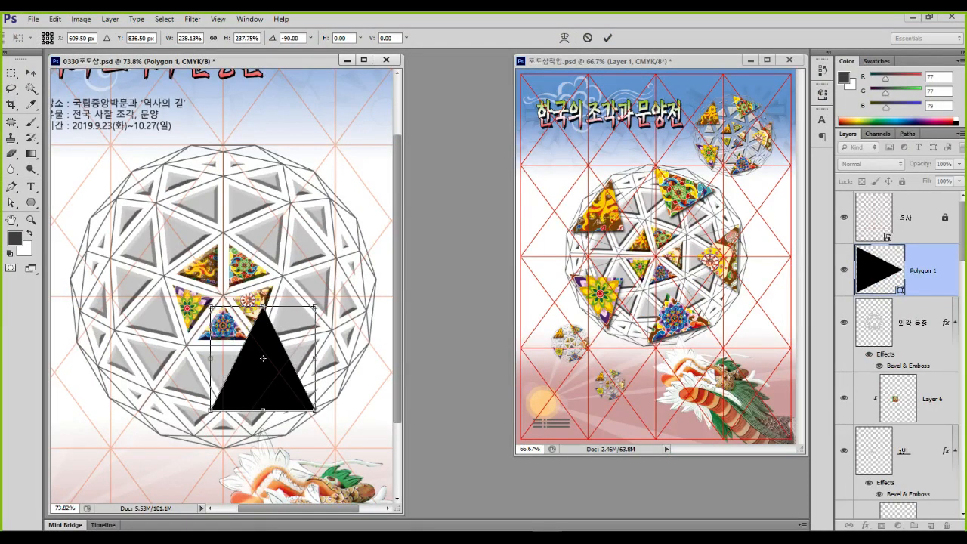
pyautogui.moveTo(210, 358); pyautogui.dragTo(132, 358)
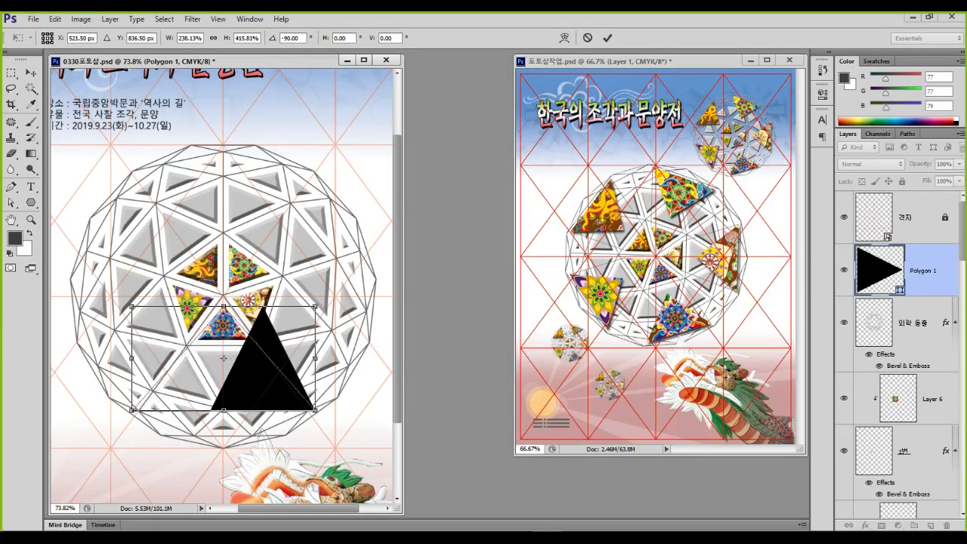
pyautogui.moveTo(315, 307); pyautogui.dragTo(240, 349)
pyautogui.moveTo(204, 388); pyautogui.dragTo(223, 394)
pyautogui.moveTo(277, 364); pyautogui.dragTo(288, 357)
pyautogui.moveTo(253, 397); pyautogui.dragTo(247, 400)
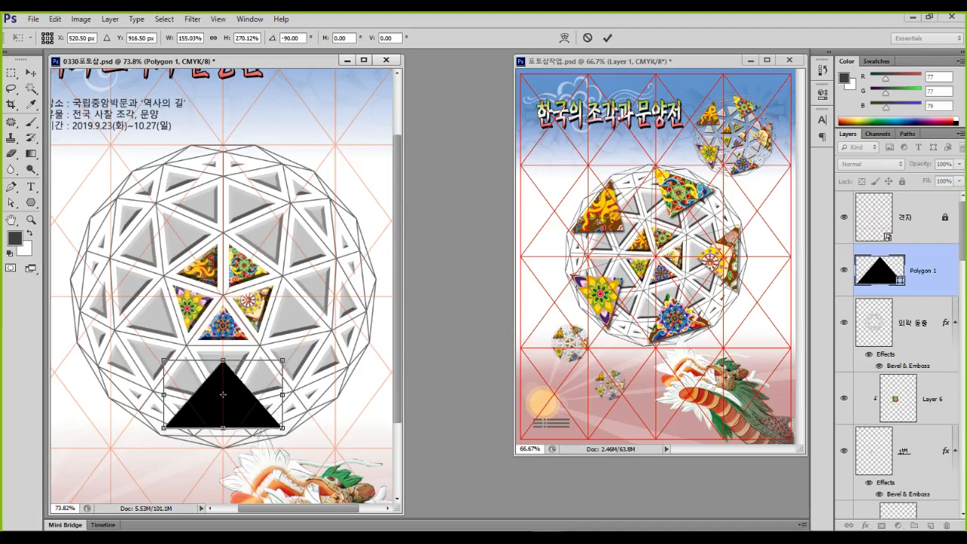
pyautogui.press('Return')
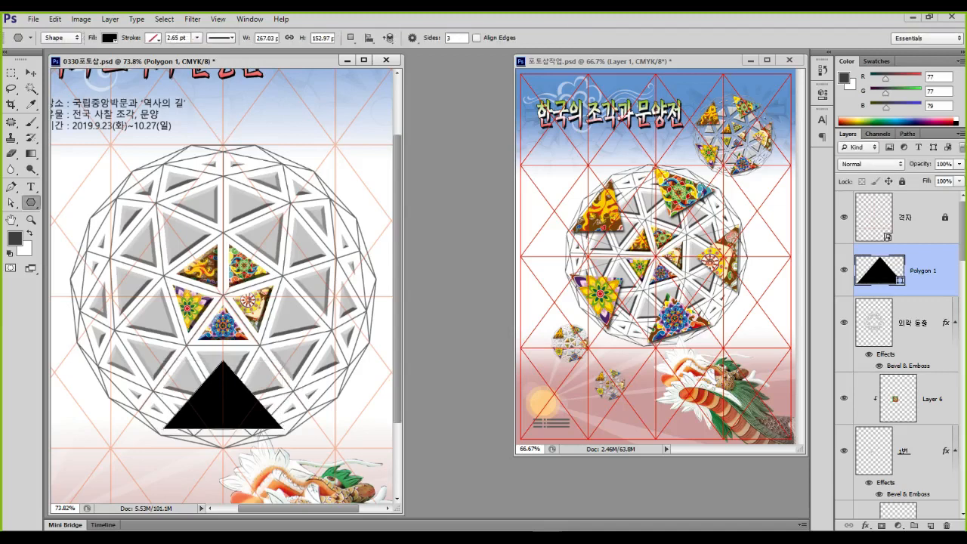
# Duplicate the triangle onto a right-side facet, rotated about -69°
pyautogui.press('v')
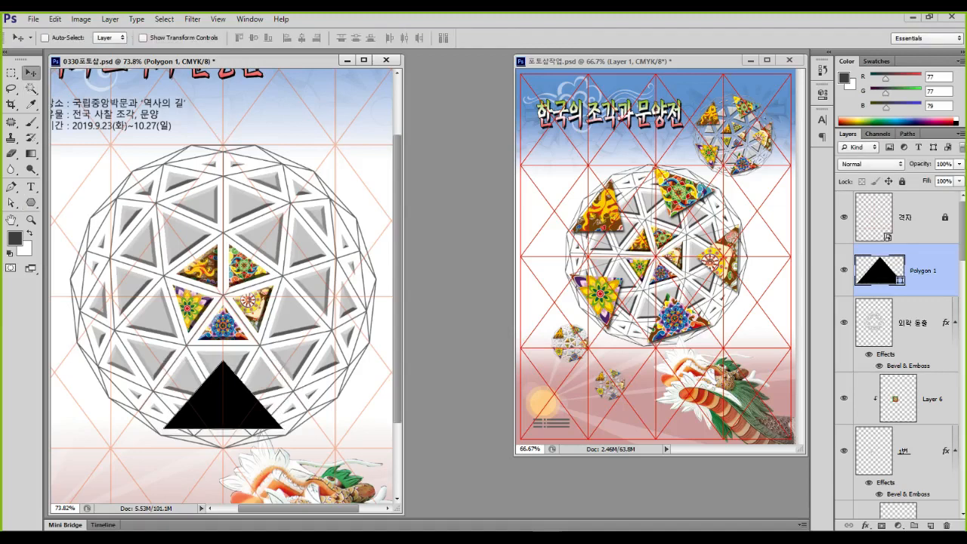
pyautogui.moveTo(223, 400); pyautogui.dragTo(311, 311)
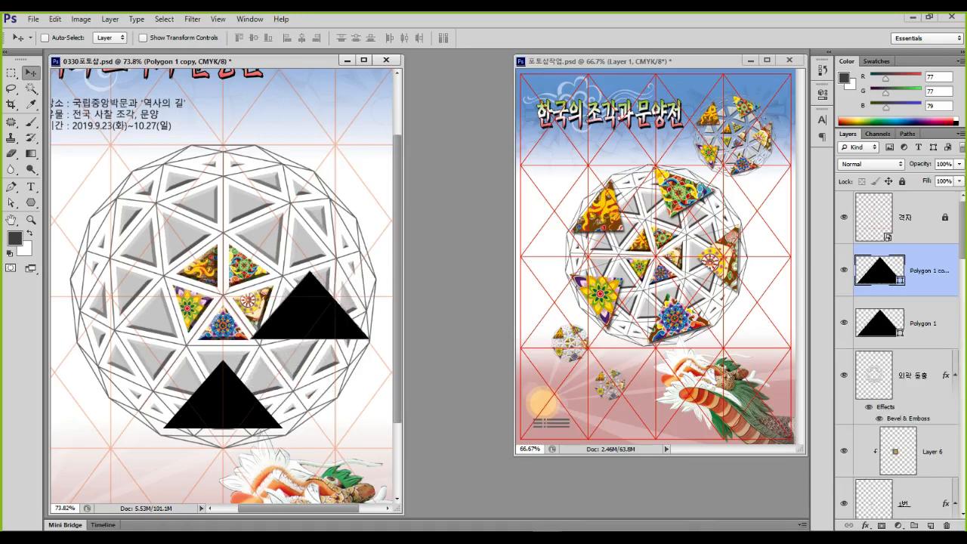
pyautogui.hotkey('ctrl', 't')
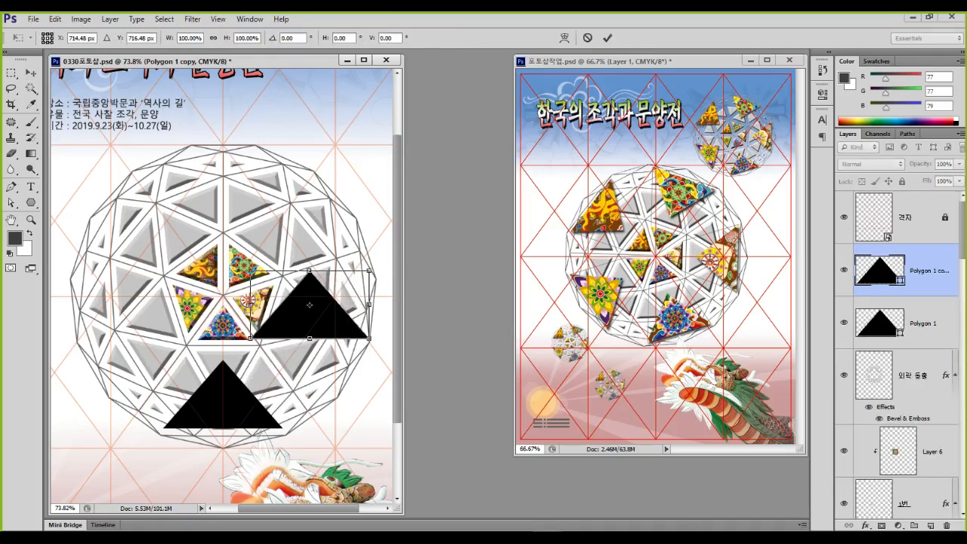
pyautogui.moveTo(393, 311); pyautogui.dragTo(396, 284)
pyautogui.moveTo(287, 306); pyautogui.dragTo(256, 295)
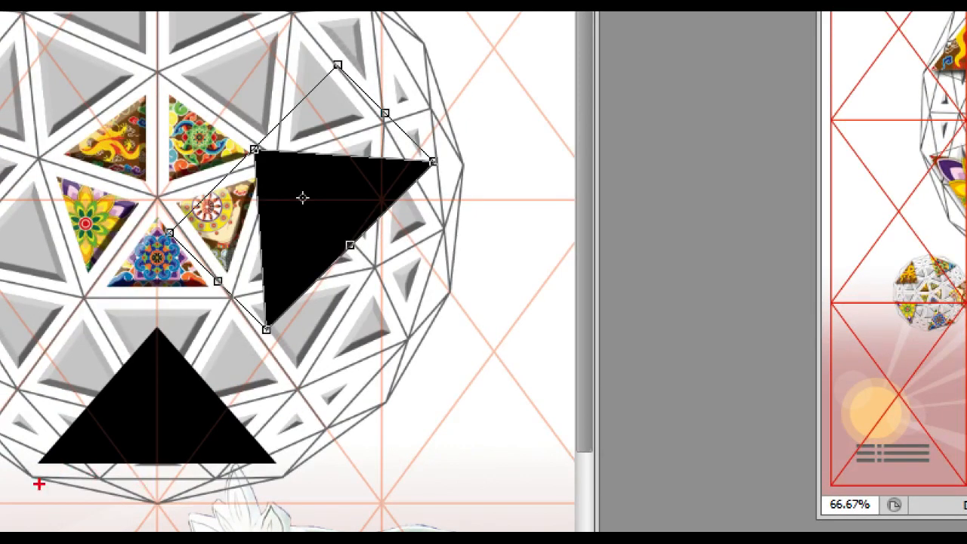
pyautogui.moveTo(465, 176); pyautogui.dragTo(382, 393)
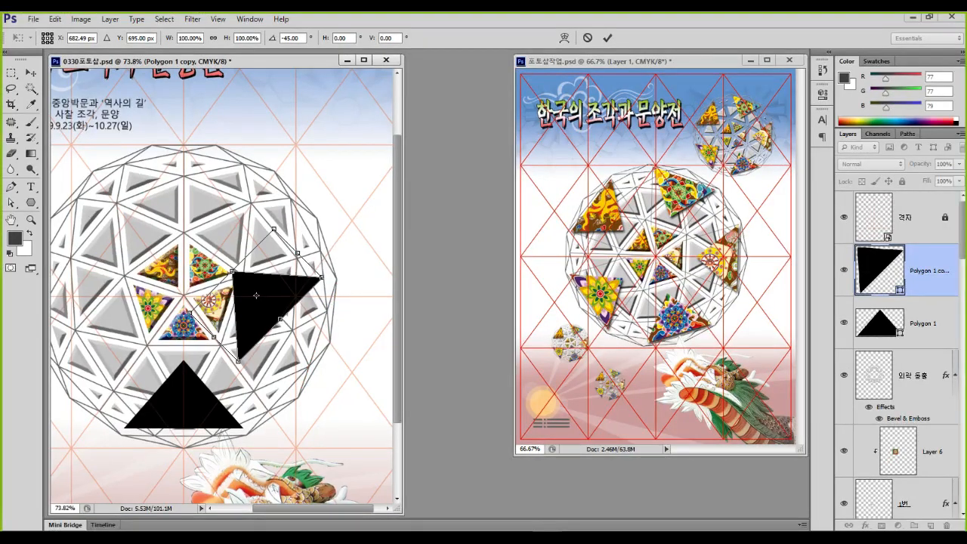
pyautogui.moveTo(335, 268); pyautogui.dragTo(317, 236)
pyautogui.moveTo(272, 265); pyautogui.dragTo(291, 299)
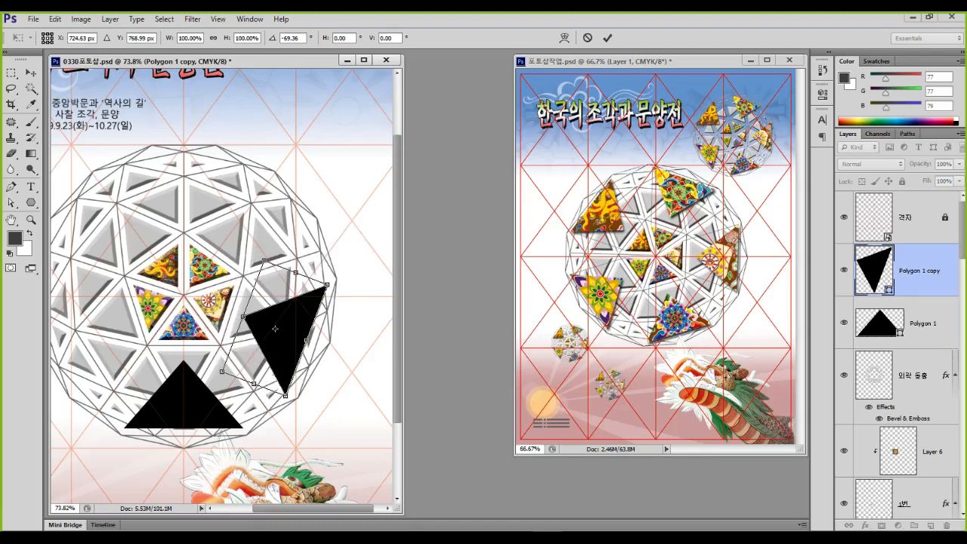
pyautogui.moveTo(291, 298); pyautogui.dragTo(262, 224)
pyautogui.press('Return')
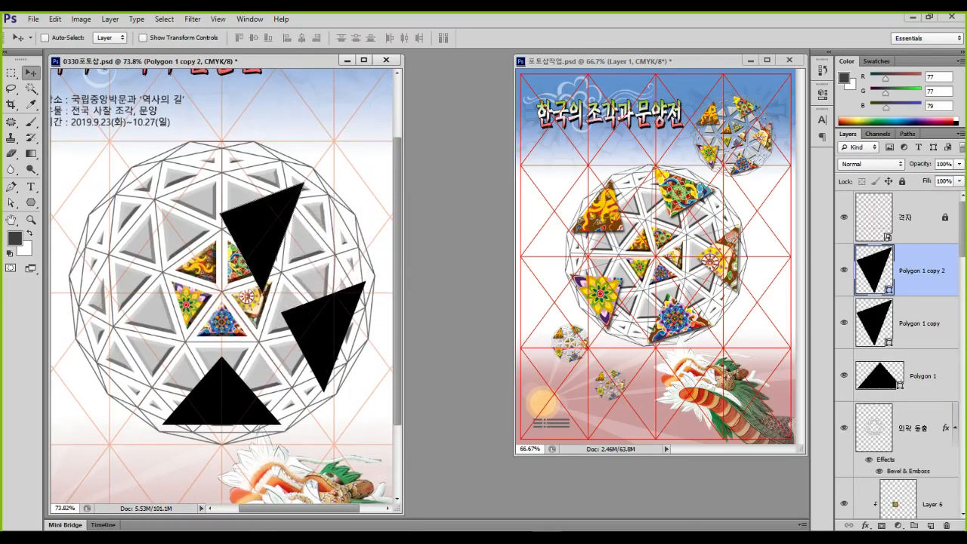
# Rotate the top triangle copy about -73° and shift it onto its top facet
pyautogui.hotkey('ctrl', 't')
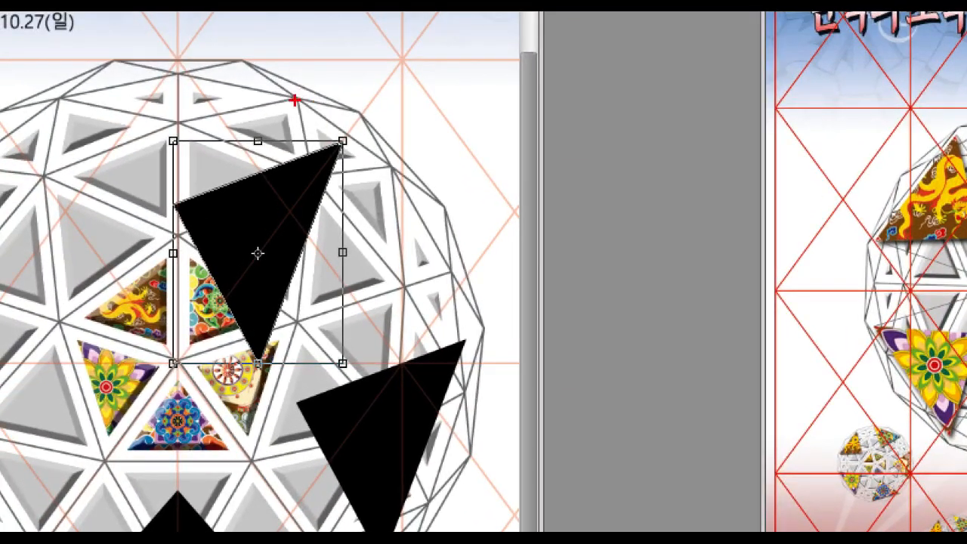
pyautogui.moveTo(318, 114); pyautogui.dragTo(337, 129)
pyautogui.moveTo(248, 59)
pyautogui.mouseDown()
pyautogui.moveTo(389, 175)
pyautogui.moveTo(280, 93)
pyautogui.mouseUp()
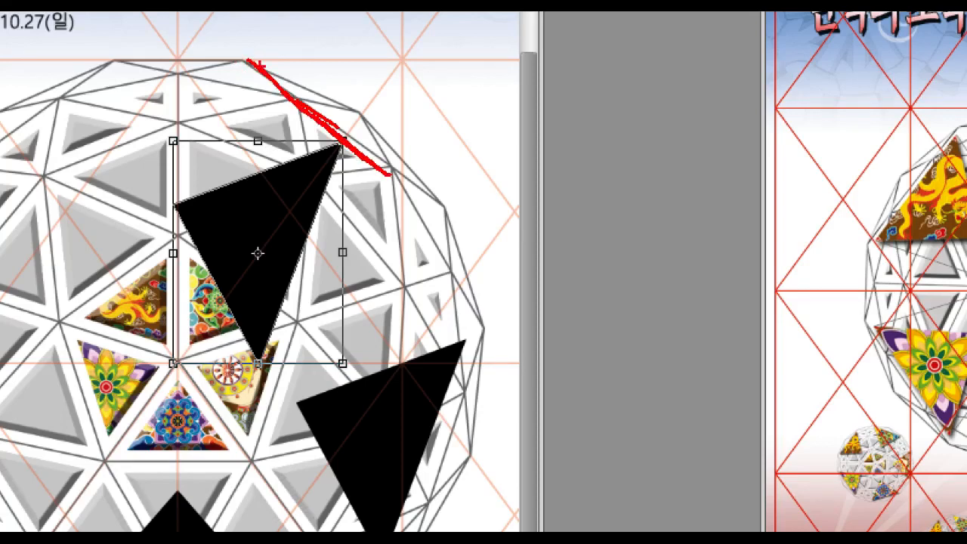
pyautogui.press('Escape')
pyautogui.moveTo(317, 177); pyautogui.dragTo(206, 133)
pyautogui.moveTo(269, 232); pyautogui.dragTo(283, 198)
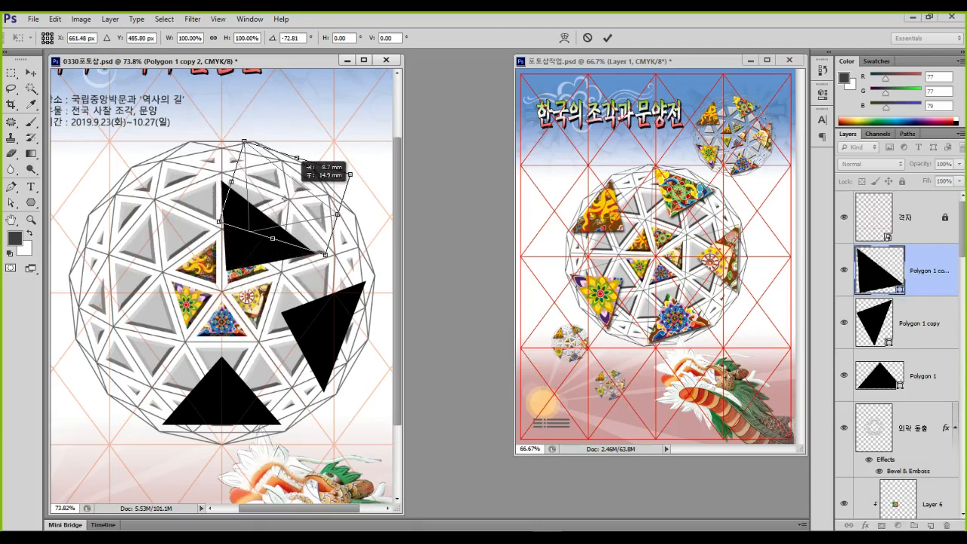
# Finish the top triangle, then place a copy rotated about -74° on the upper-left facet
pyautogui.press('Return')
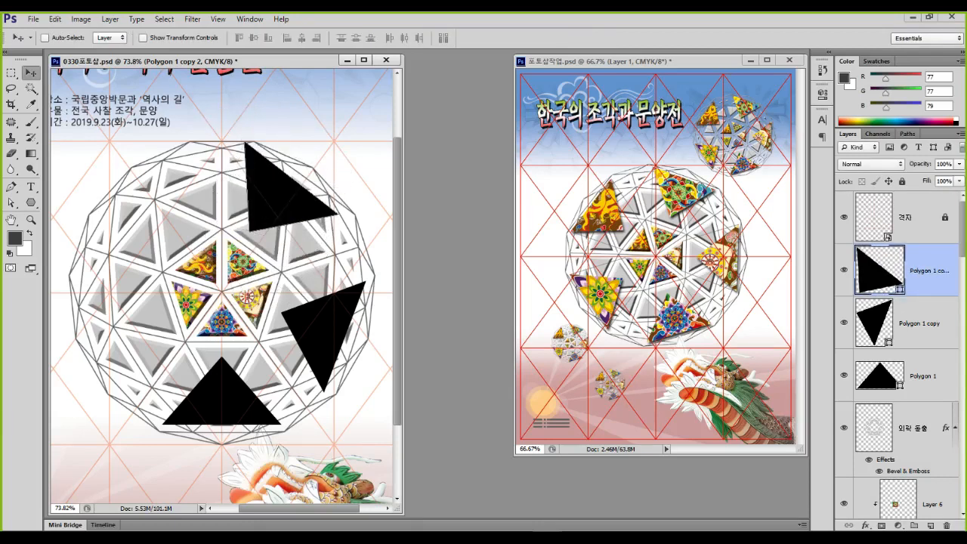
pyautogui.moveTo(285, 185); pyautogui.dragTo(190, 227)
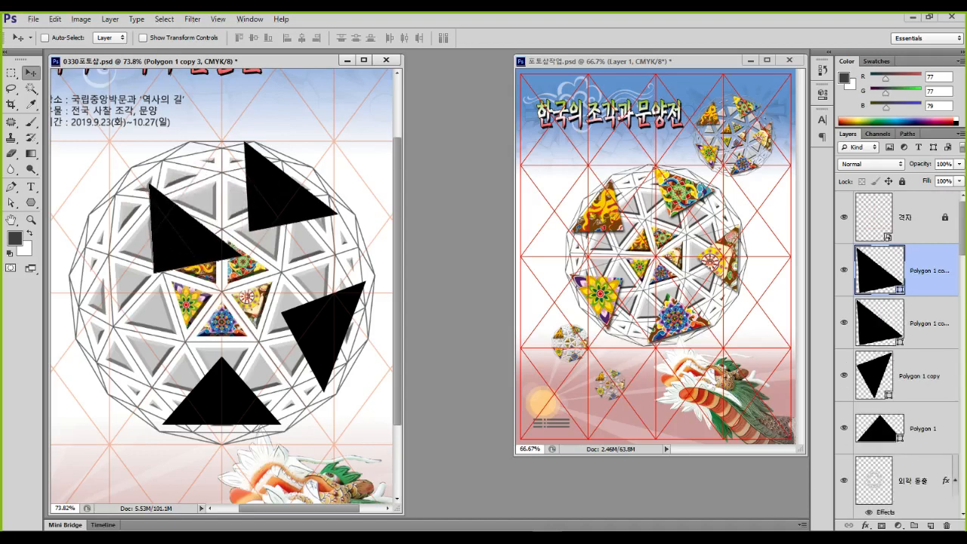
pyautogui.hotkey('ctrl', 't')
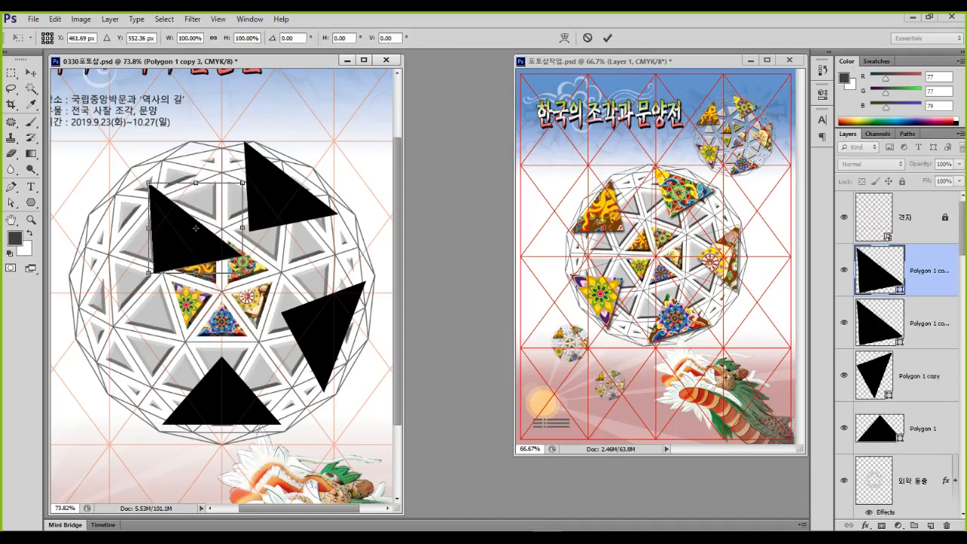
pyautogui.moveTo(254, 282); pyautogui.dragTo(253, 167)
pyautogui.moveTo(219, 235); pyautogui.dragTo(194, 175)
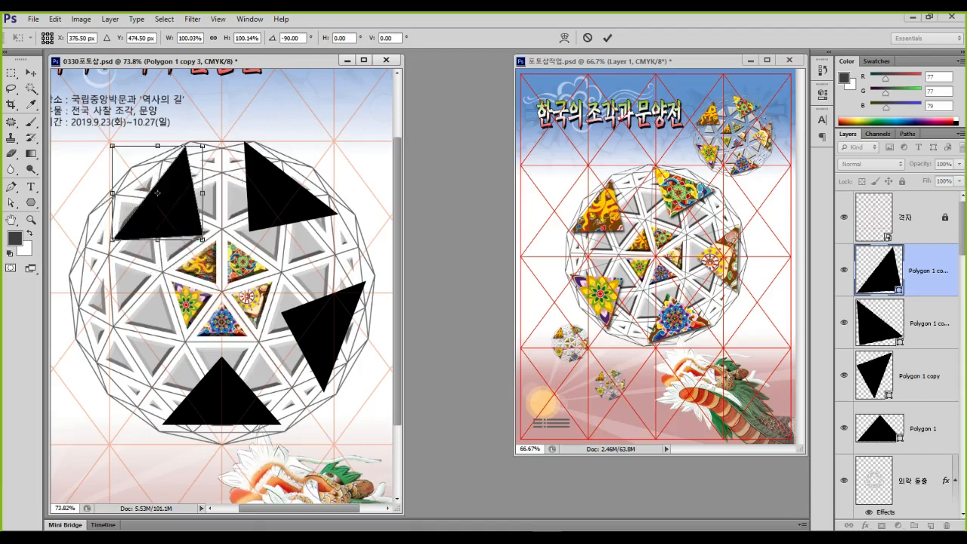
pyautogui.moveTo(110, 247); pyautogui.dragTo(98, 232)
pyautogui.moveTo(174, 215); pyautogui.dragTo(153, 186)
pyautogui.moveTo(218, 150); pyautogui.dragTo(218, 152)
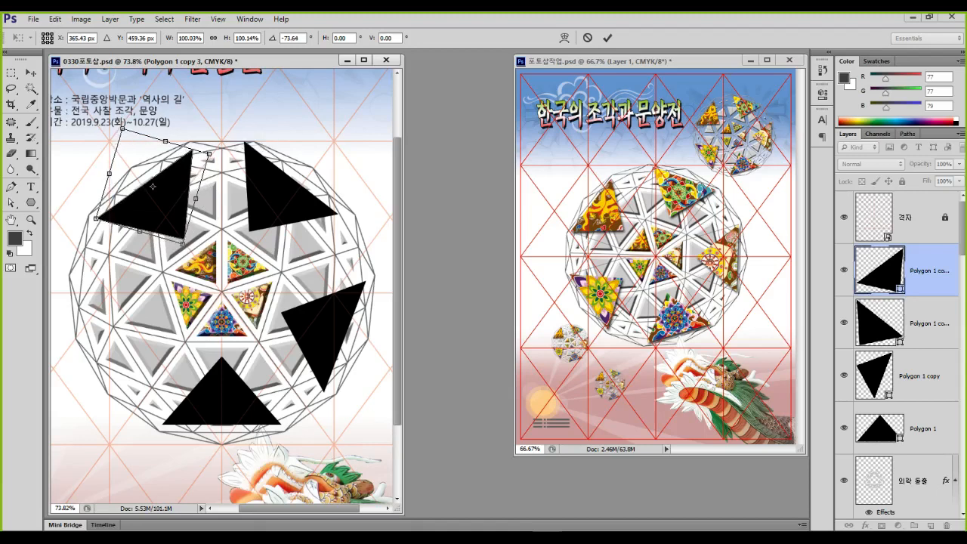
pyautogui.press('Return')
# Add Polygon 1 copy 4, rotated counter-clockwise onto the sphere's left-edge facet
pyautogui.moveTo(157, 229); pyautogui.dragTo(158, 322)
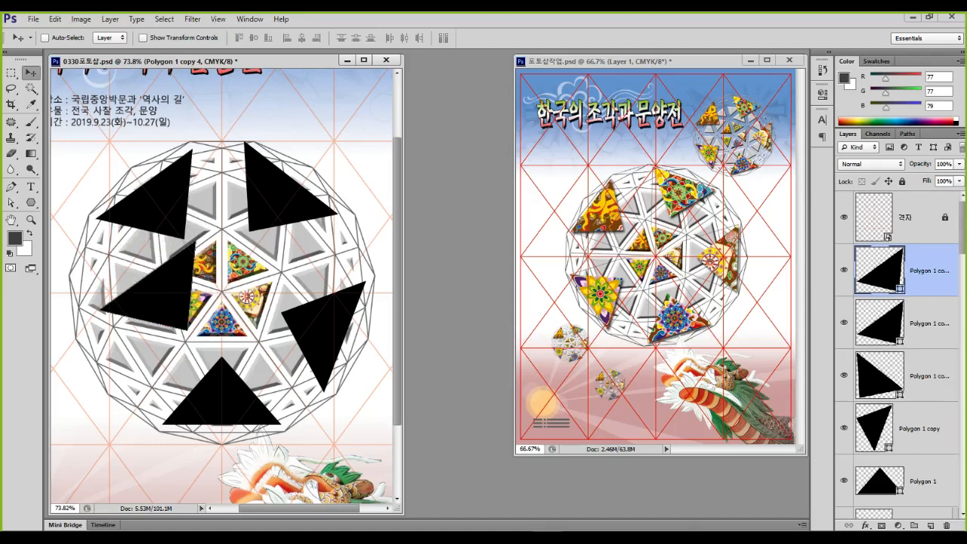
pyautogui.hotkey('ctrl', 't')
pyautogui.moveTo(219, 226); pyautogui.dragTo(129, 201)
pyautogui.moveTo(176, 270); pyautogui.dragTo(150, 320)
pyautogui.press('Right')
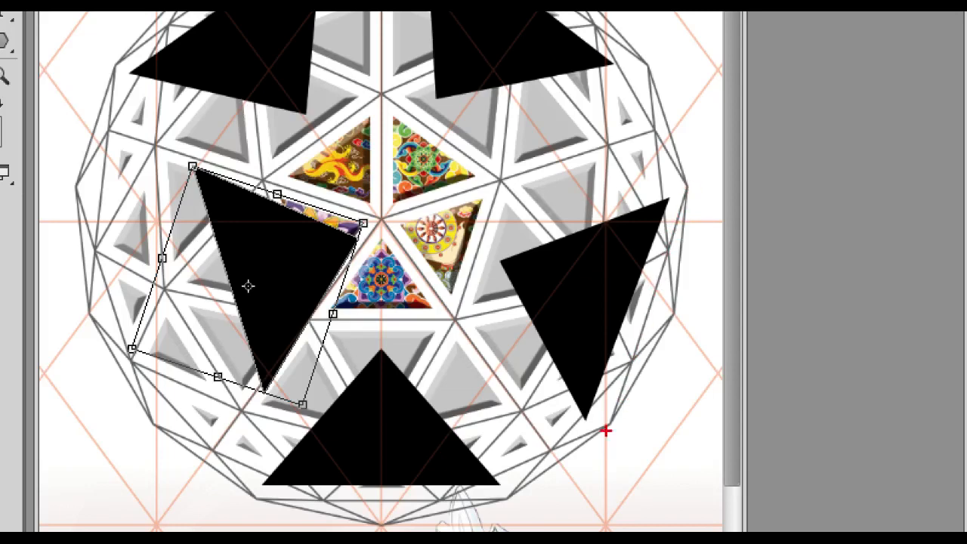
pyautogui.moveTo(257, 500)
pyautogui.mouseDown()
pyautogui.moveTo(518, 495)
pyautogui.moveTo(643, 337)
pyautogui.moveTo(694, 168)
pyautogui.mouseUp()
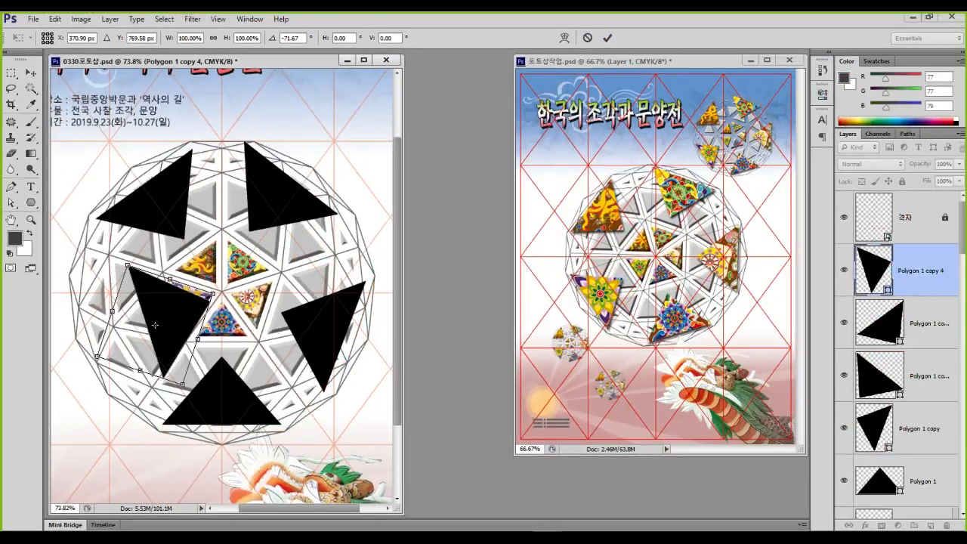
pyautogui.moveTo(155, 325); pyautogui.dragTo(104, 332)
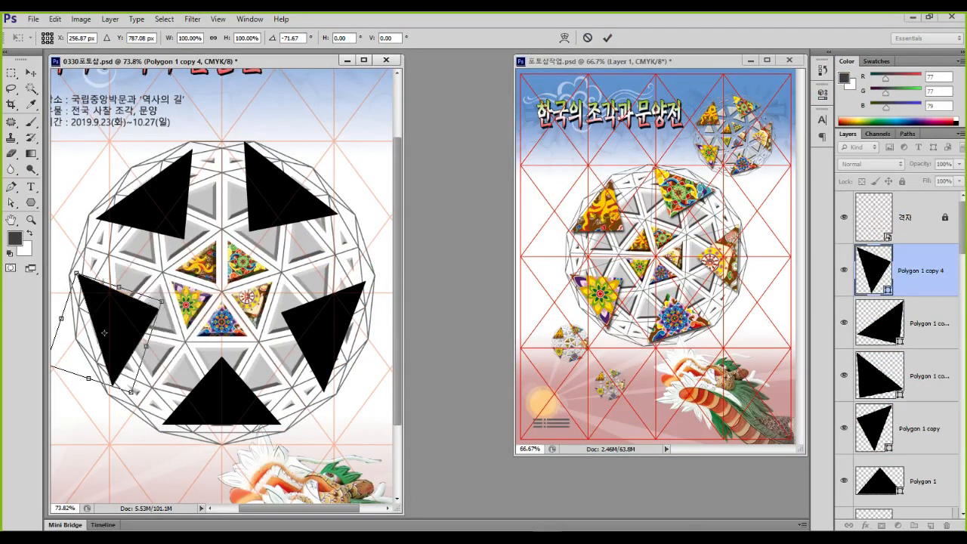
pyautogui.press('Return')
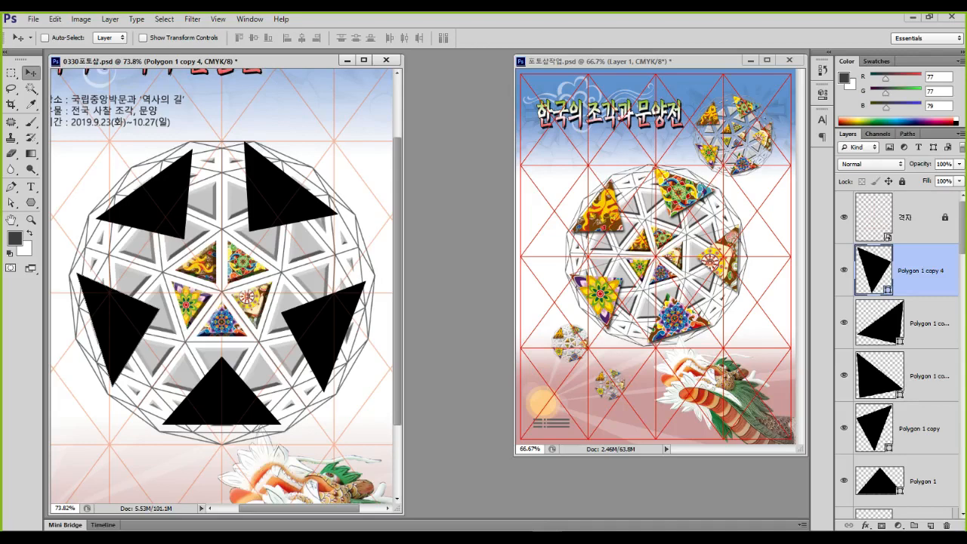
# Open 문양 01.jpg, hide its top layers, and copy the flower Background into the poster
pyautogui.hotkey('ctrl', 'o')
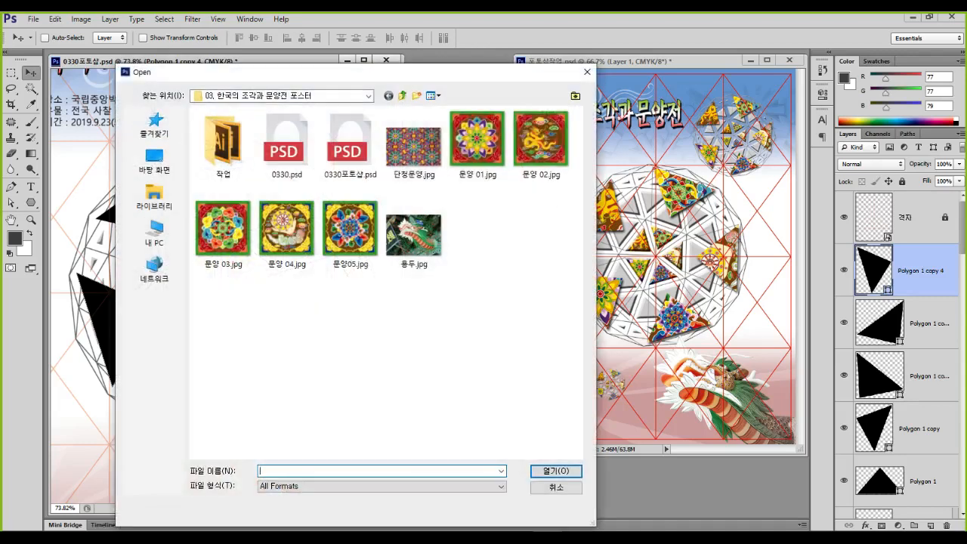
pyautogui.doubleClick(476, 140)
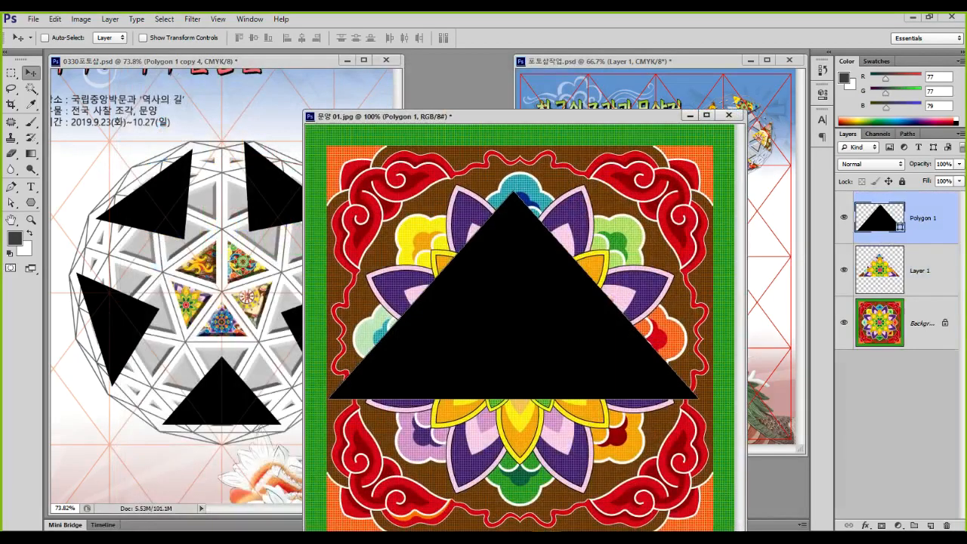
pyautogui.moveTo(844, 217); pyautogui.dragTo(843, 269)
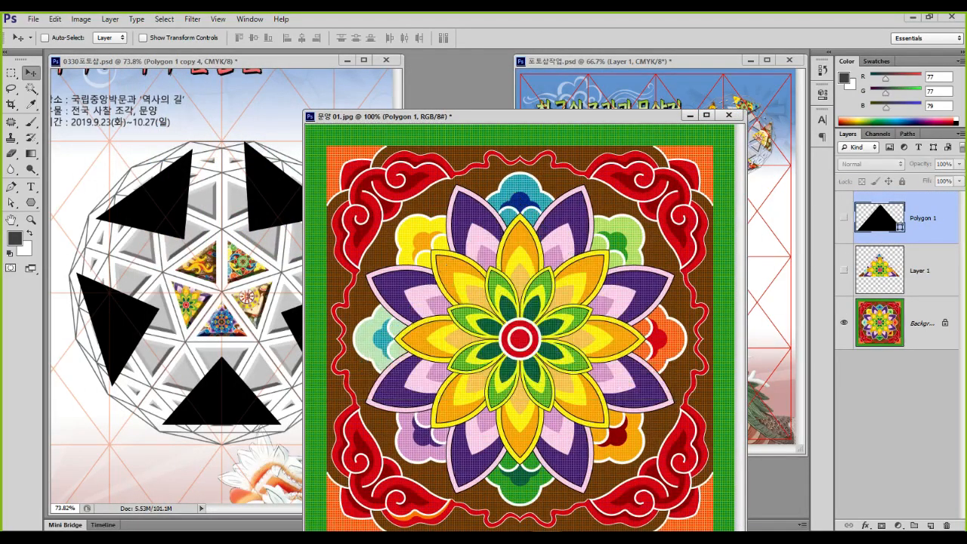
pyautogui.click(922, 323)
pyautogui.moveTo(355, 241); pyautogui.dragTo(145, 249)
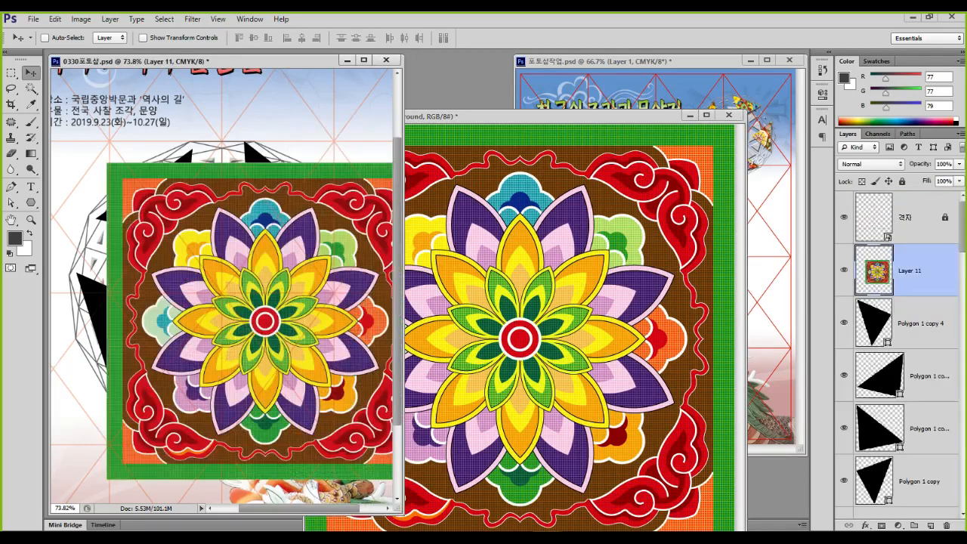
# Scale the flower pattern layer to about 47% and place it over the sphere's left side
pyautogui.hotkey('ctrl', 't')
pyautogui.moveTo(106, 164); pyautogui.dragTo(275, 330)
pyautogui.moveTo(302, 380); pyautogui.dragTo(178, 339)
pyautogui.moveTo(203, 299); pyautogui.dragTo(106, 252)
pyautogui.press('Return')
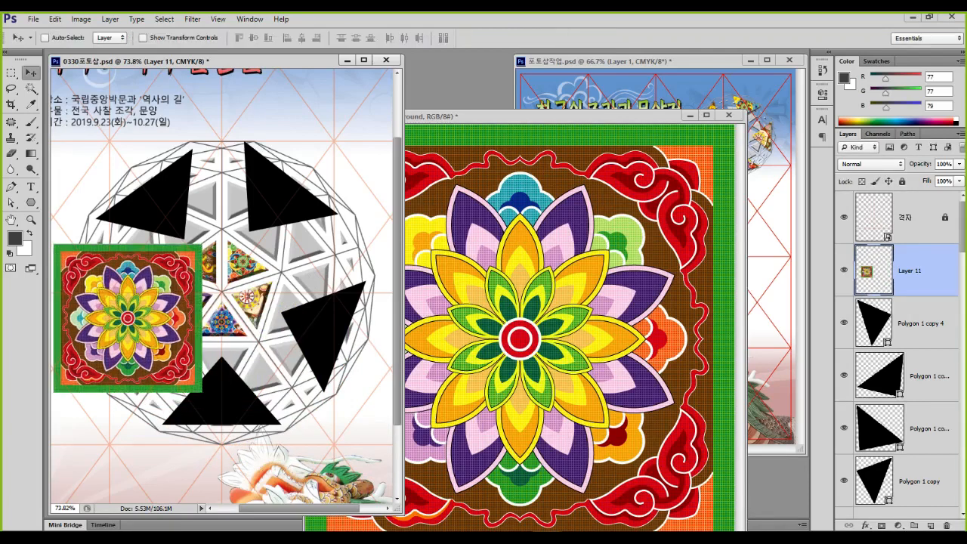
# Rename the Polygon 1 copy 4 layer to 1번삼각형
pyautogui.scroll(-1, 898, 348)
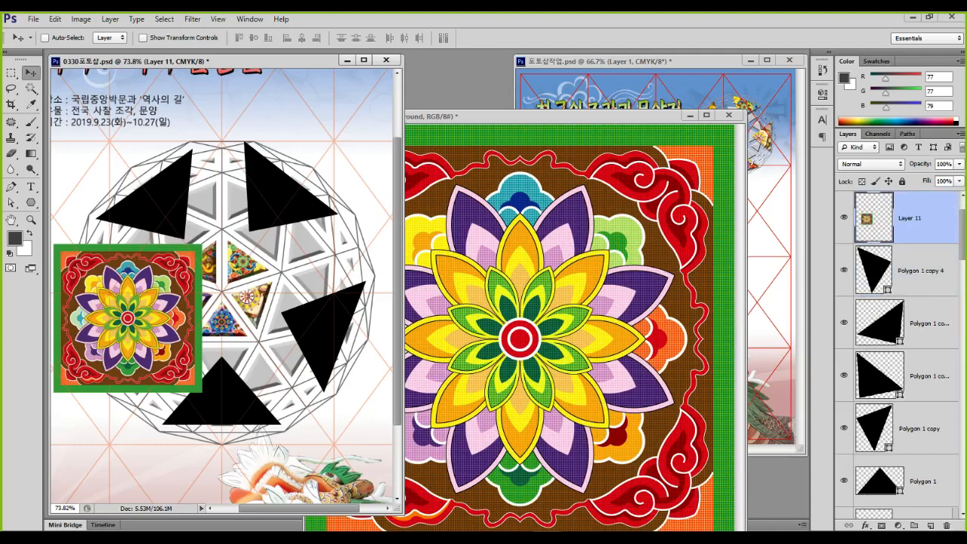
pyautogui.click(919, 270)
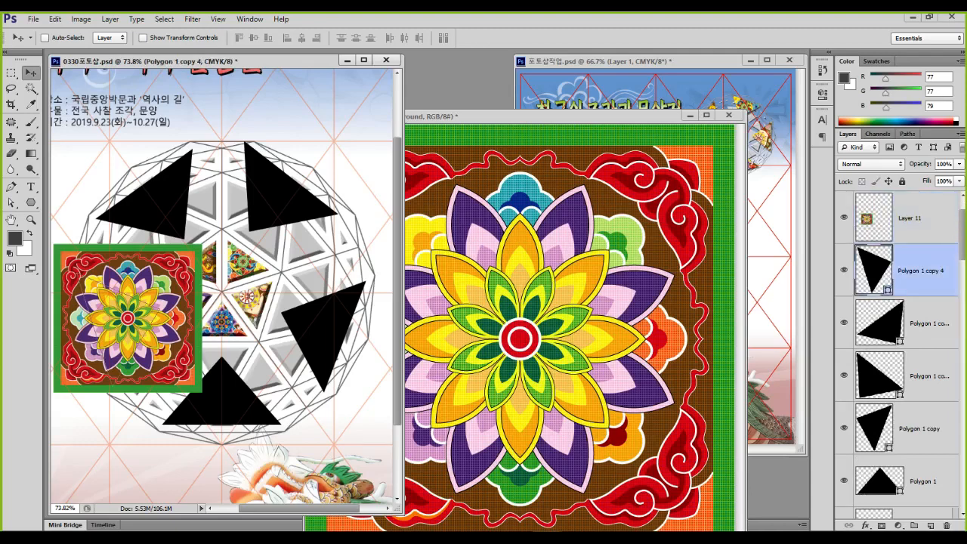
pyautogui.doubleClick(919, 270)
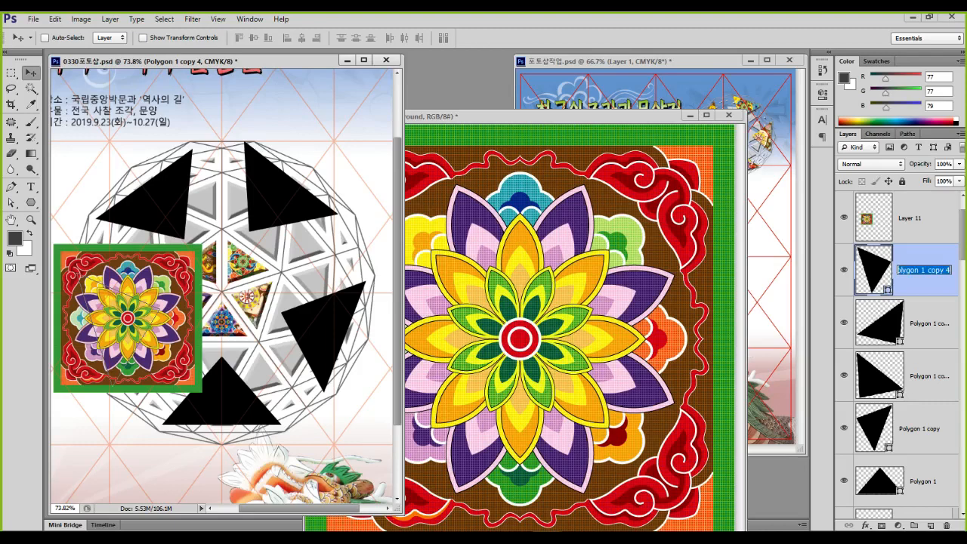
pyautogui.write('1번')
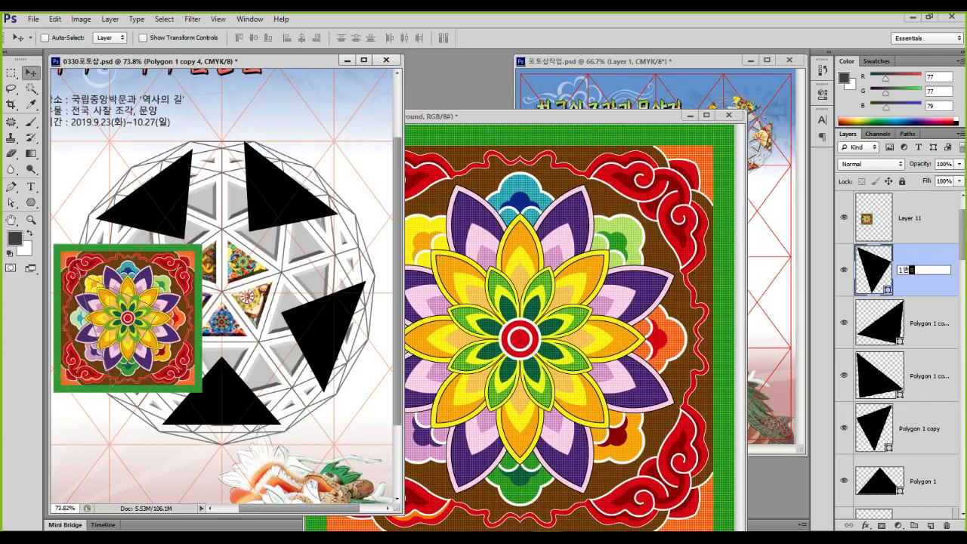
pyautogui.write('삼각형')
# Clip mandala Layer 11 into 1번삼각형 and close 문양 01.jpg without saving
pyautogui.press('Return')
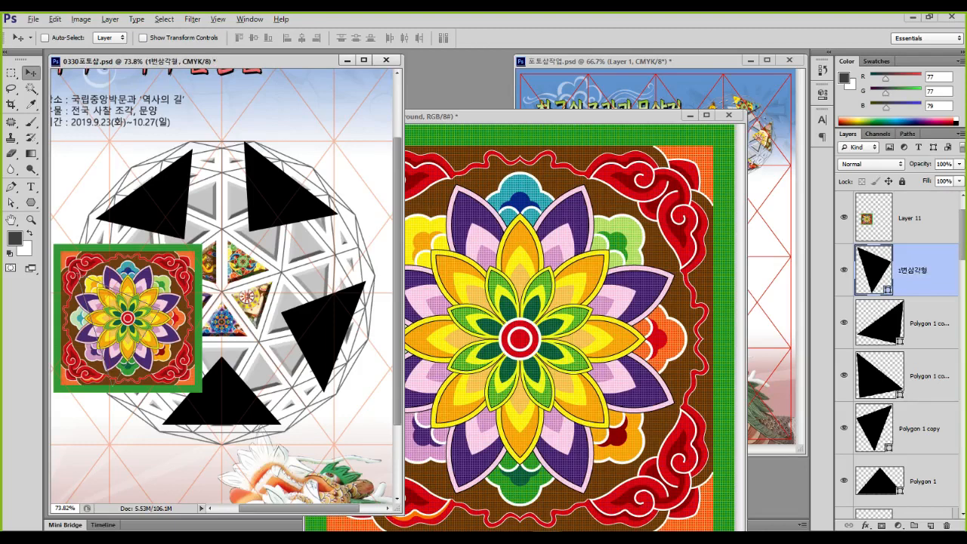
pyautogui.hotkey('ctrl', 'alt', 'g')
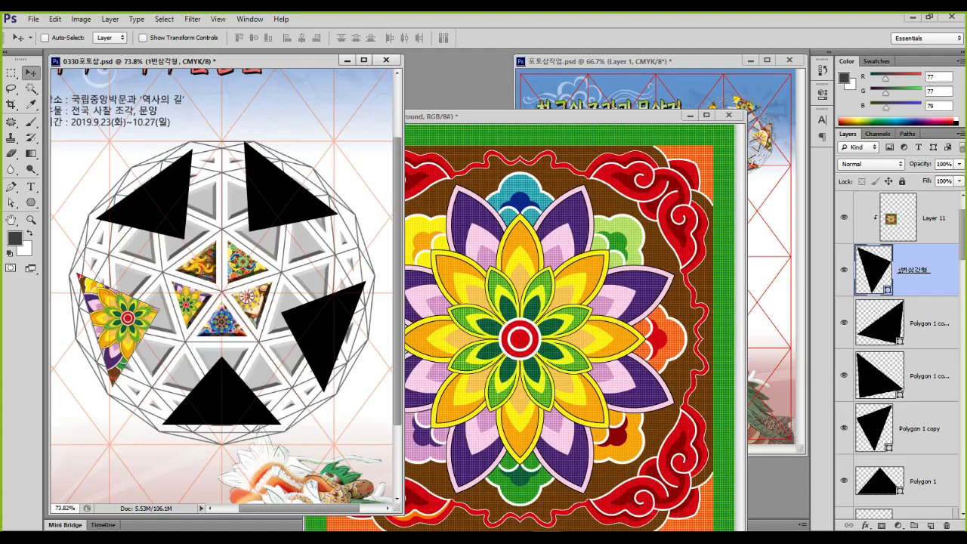
pyautogui.click(727, 115)
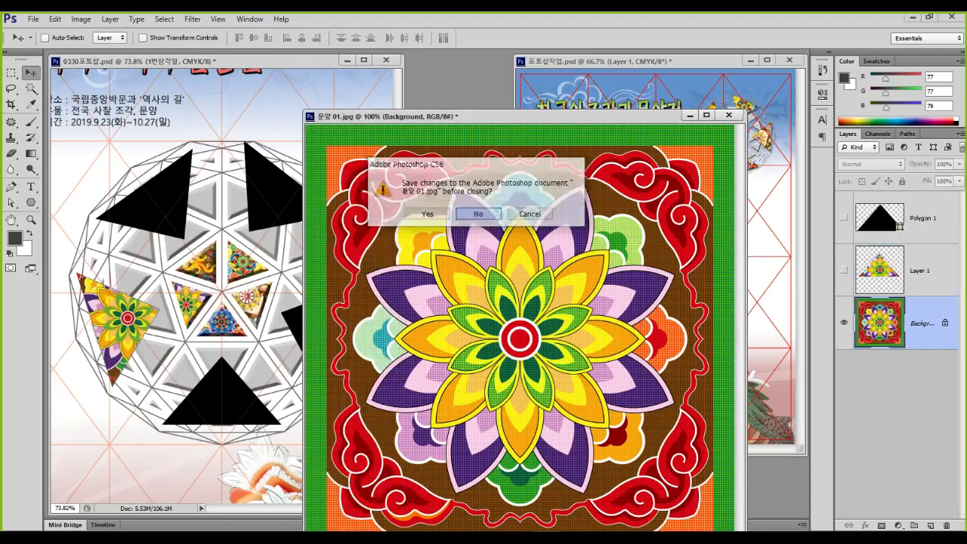
pyautogui.press('Return')
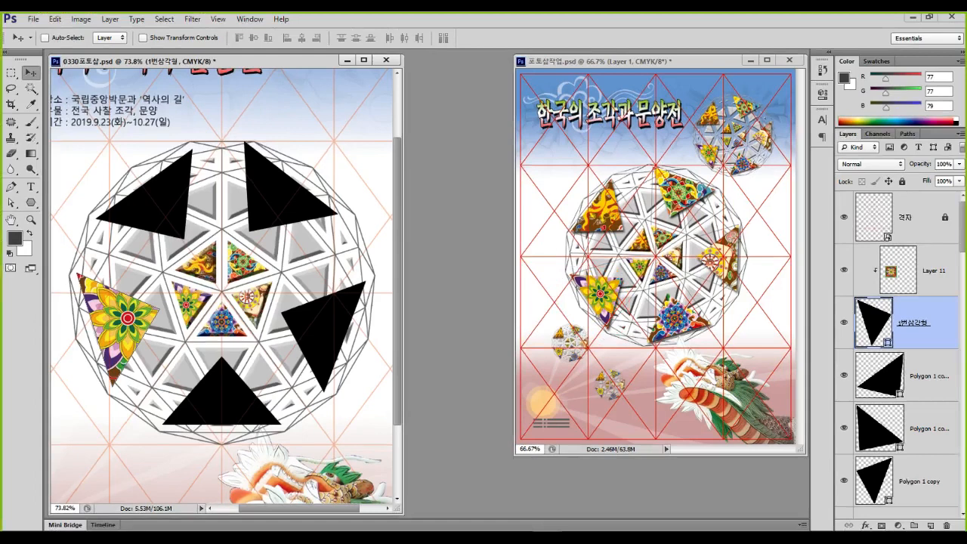
# Scale clipped mandala Layer 11 to 68.17%, rotate it 29.83°, and reposition it in the triangle
pyautogui.hotkey('ctrl', 't')
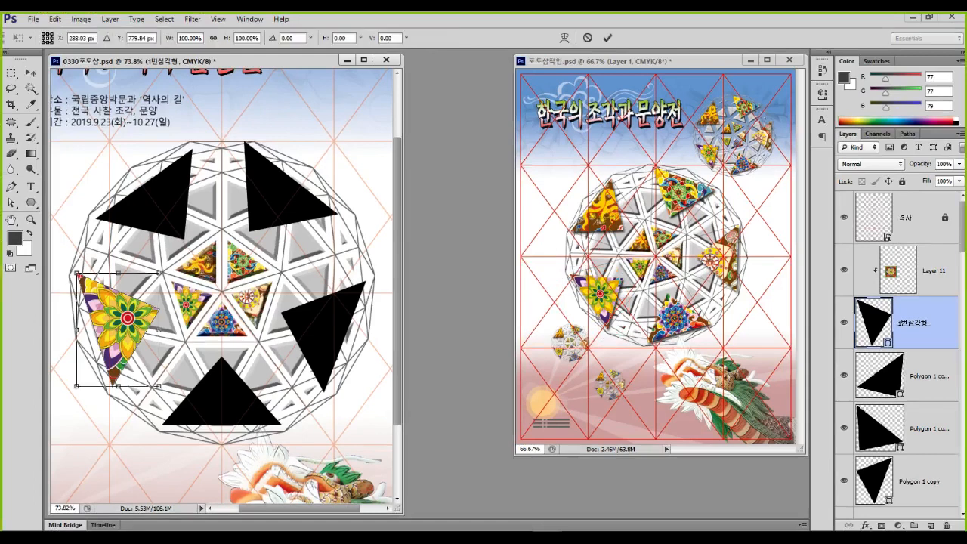
pyautogui.press('Escape')
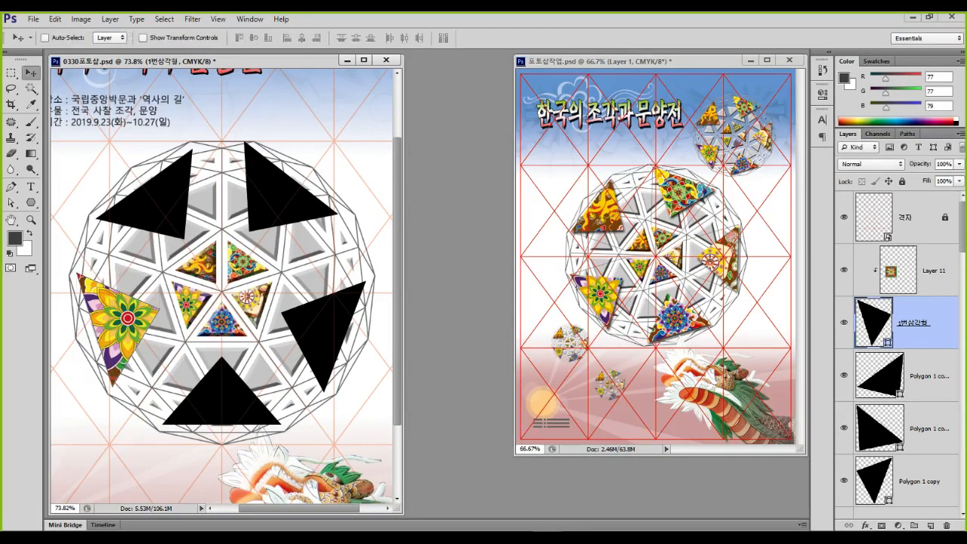
pyautogui.click(933, 271)
pyautogui.hotkey('ctrl', 't')
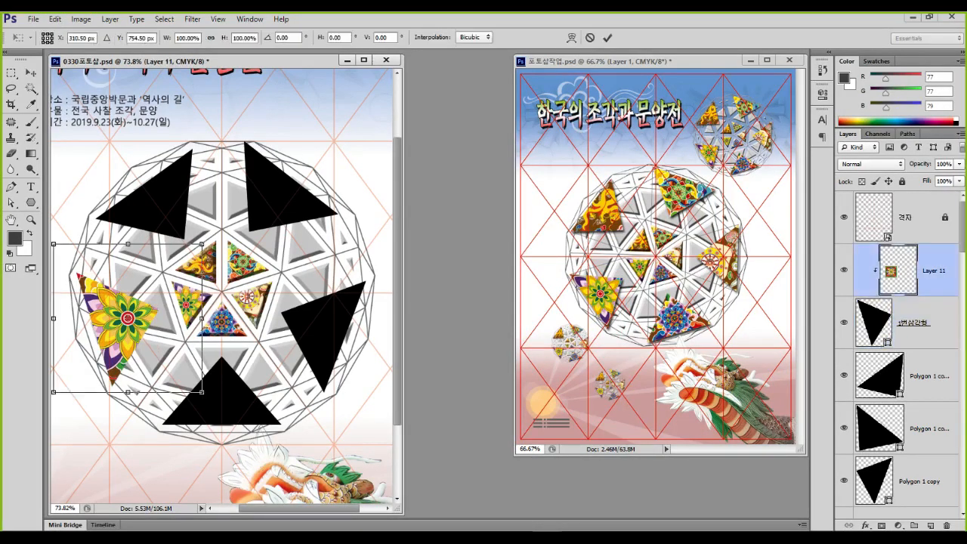
pyautogui.moveTo(202, 243); pyautogui.dragTo(141, 293)
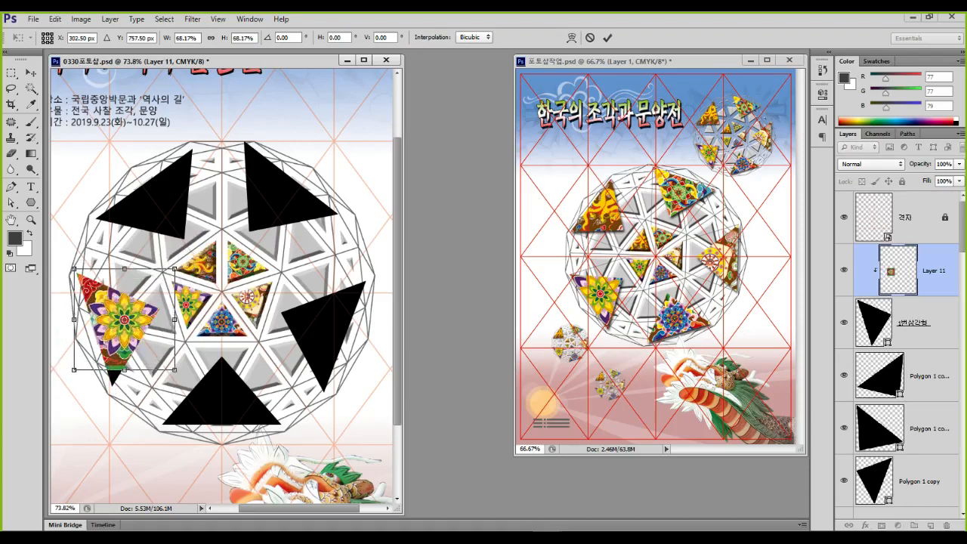
pyautogui.moveTo(186, 376); pyautogui.dragTo(151, 400)
pyautogui.moveTo(153, 338)
pyautogui.mouseDown()
pyautogui.moveTo(130, 348)
pyautogui.moveTo(136, 332)
pyautogui.mouseUp()
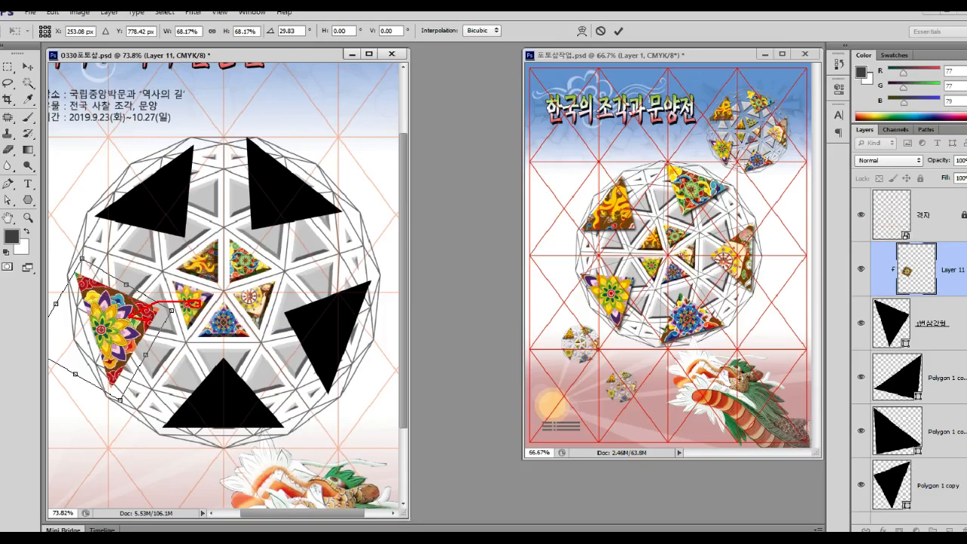
pyautogui.press('Return')
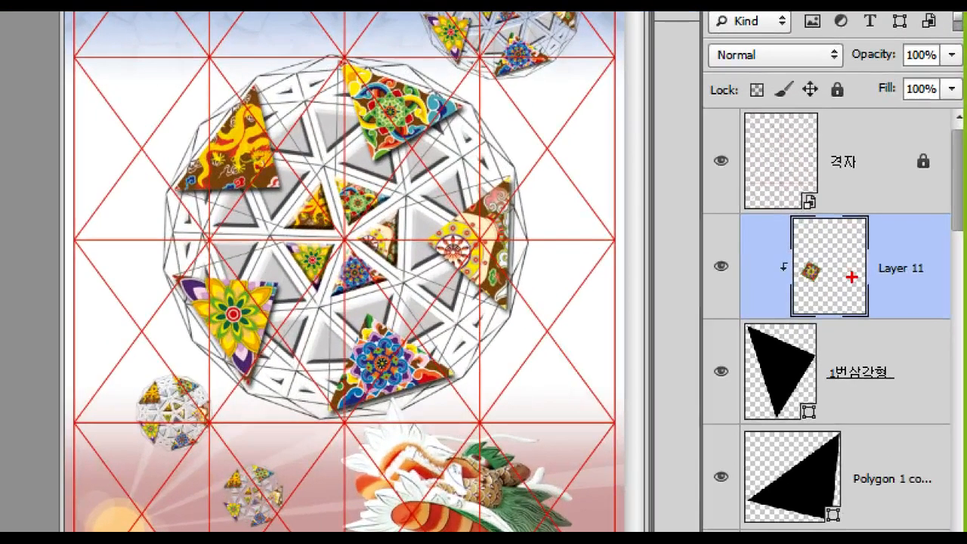
# Delete Layer 11 to remove the clipped mandala from the left triangle
pyautogui.moveTo(923, 267)
pyautogui.mouseDown()
pyautogui.moveTo(907, 255)
pyautogui.moveTo(921, 291)
pyautogui.moveTo(897, 297)
pyautogui.moveTo(888, 503)
pyautogui.mouseUp()
pyautogui.press('Escape')
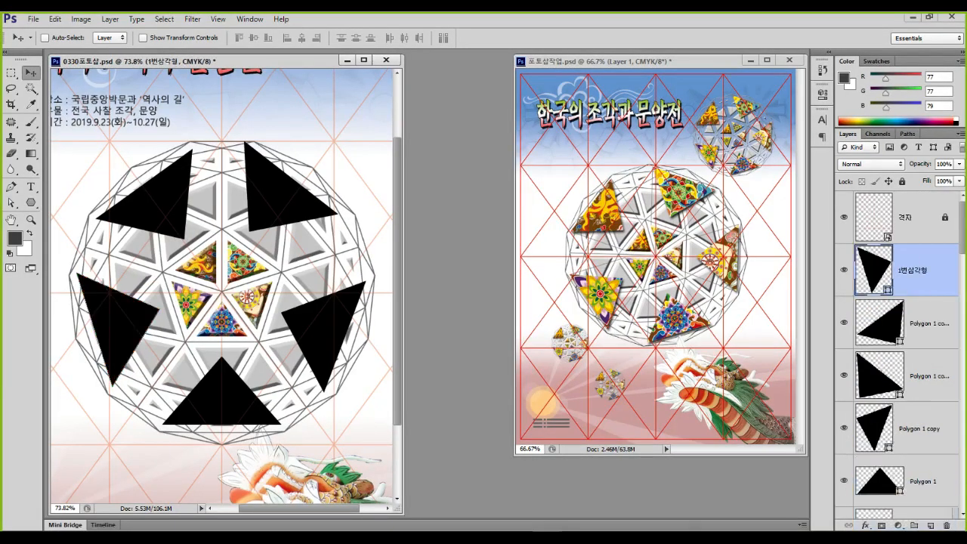
pyautogui.scroll(-5, 898, 355)
pyautogui.scroll(-1, 897, 355)
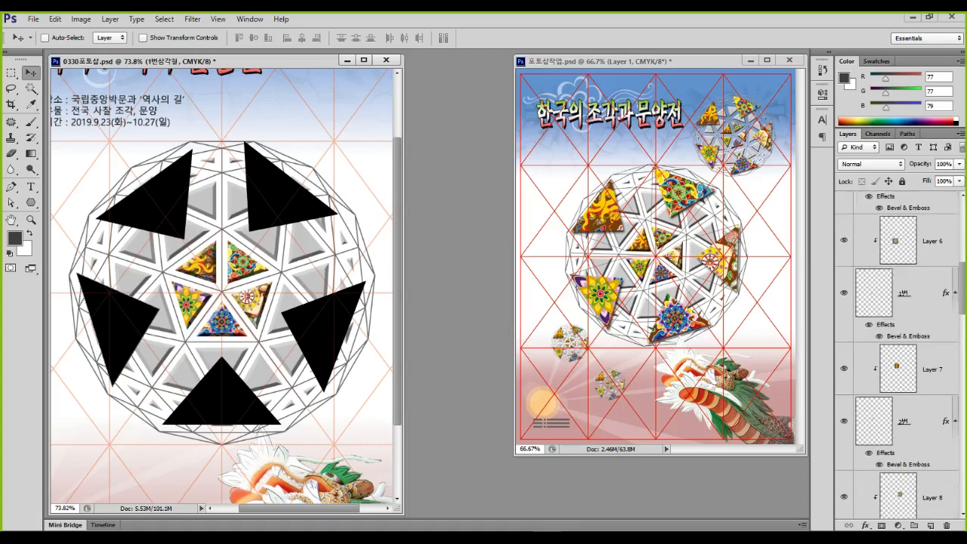
# Duplicate 1번 with its Layer 6 pattern to the top and move the copy lower-left
pyautogui.click(922, 293)
pyautogui.click(931, 242)
pyautogui.scroll(3, 930, 241)
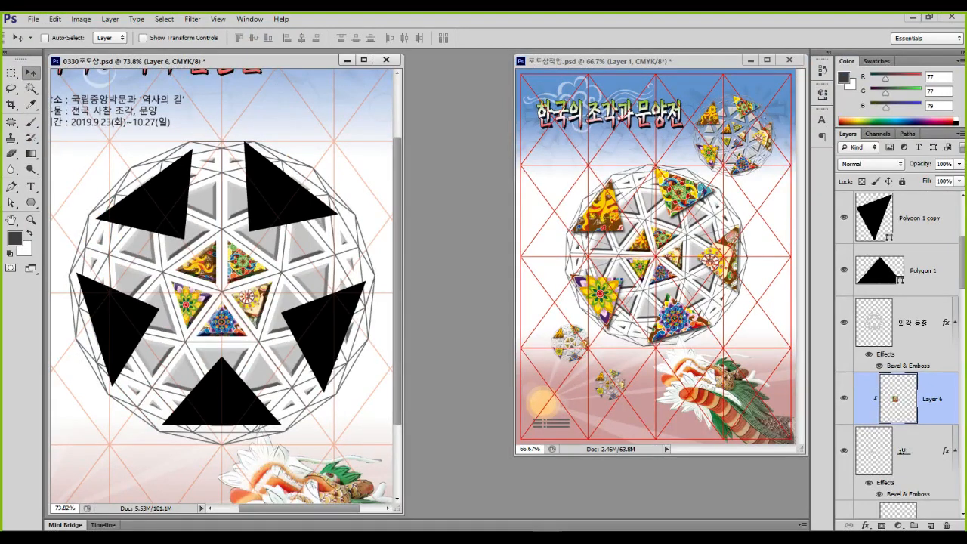
pyautogui.scroll(-2, 897, 401)
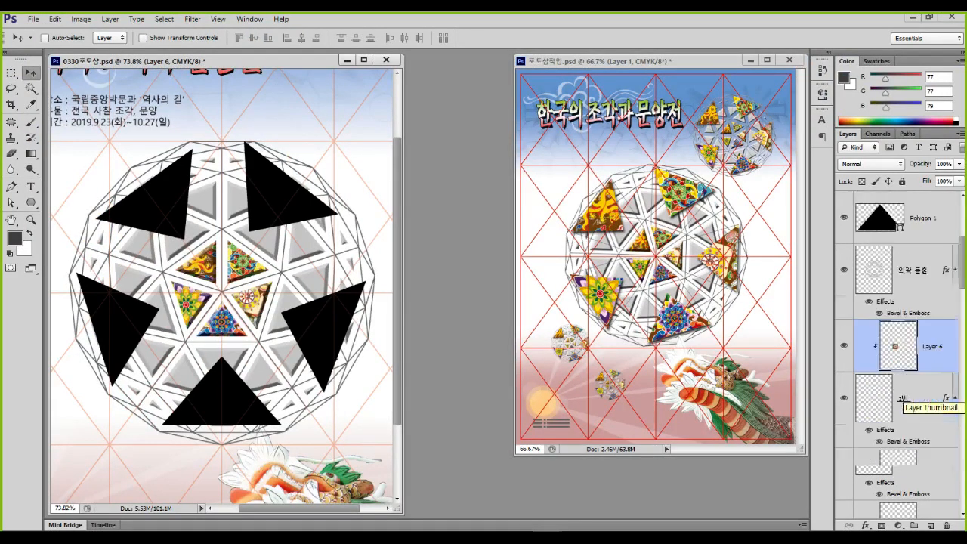
pyautogui.click(925, 355)
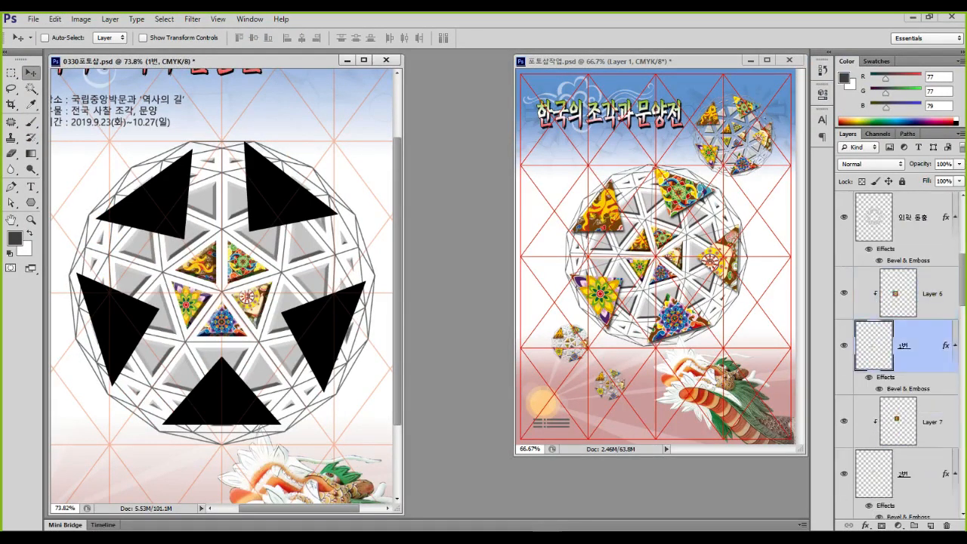
pyautogui.keyDown('shift'); pyautogui.click(925, 293); pyautogui.keyUp('shift')
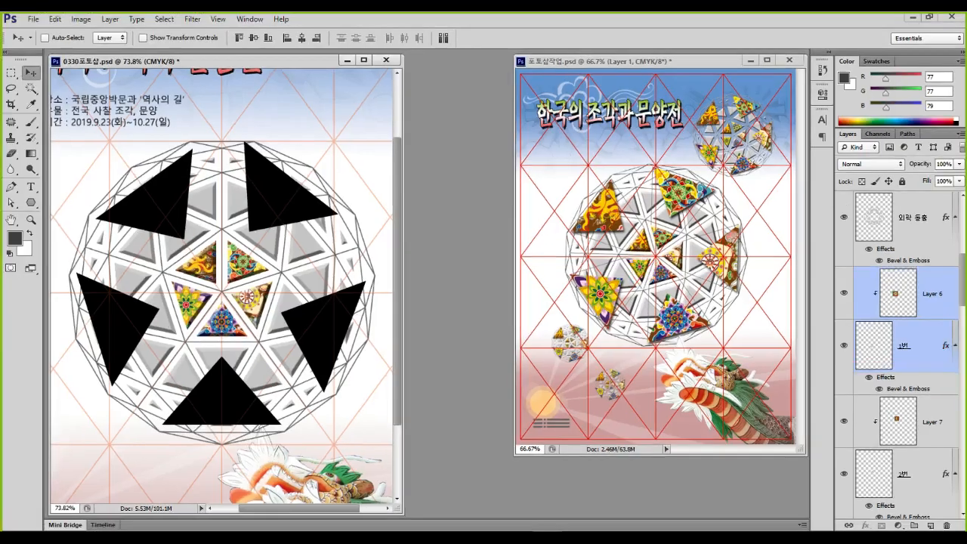
pyautogui.scroll(2, 897, 246)
pyautogui.moveTo(932, 346); pyautogui.dragTo(932, 245)
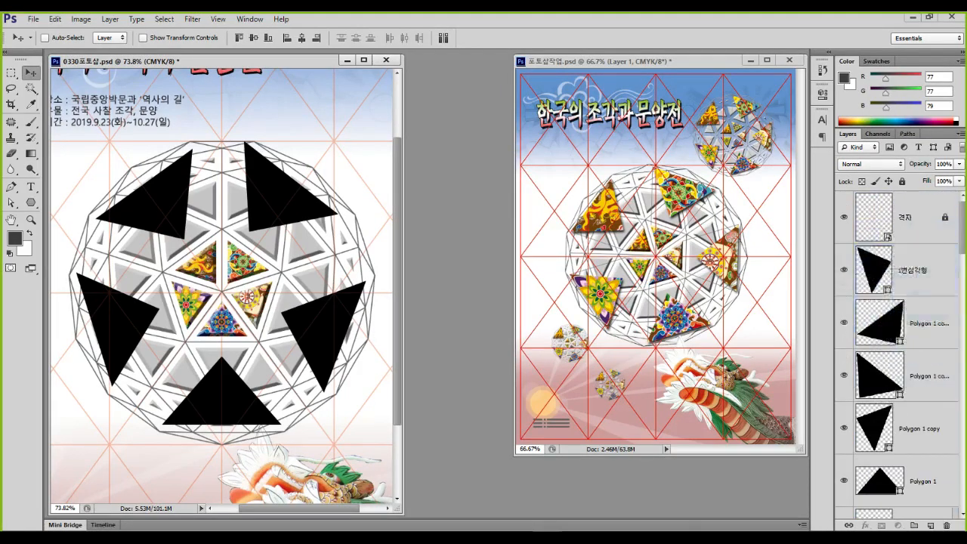
pyautogui.moveTo(187, 298); pyautogui.dragTo(168, 355)
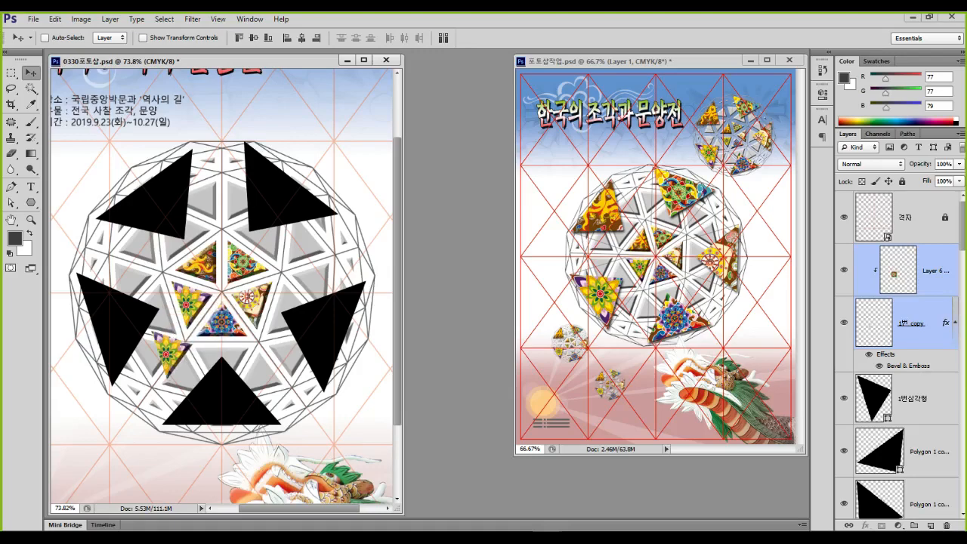
# Scale the copied mandala triangle to about 216% and set it over the left black triangle
pyautogui.hotkey('ctrl', '1')
pyautogui.click(927, 294)
pyautogui.moveTo(932, 301)
pyautogui.mouseDown()
pyautogui.moveTo(921, 252)
pyautogui.moveTo(915, 334)
pyautogui.mouseUp()
pyautogui.press('Escape')
pyautogui.hotkey('ctrl', 't')
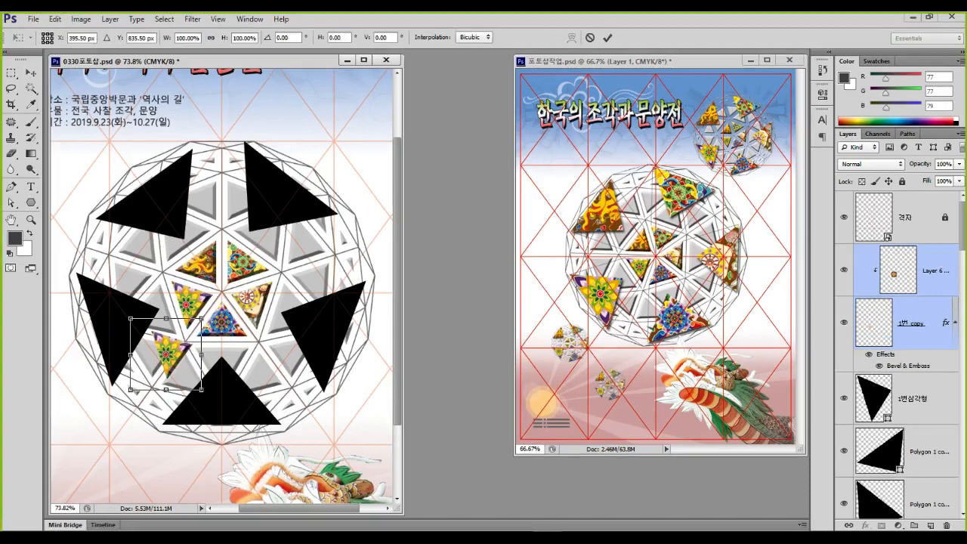
pyautogui.moveTo(130, 319); pyautogui.dragTo(46, 234)
pyautogui.moveTo(164, 293); pyautogui.dragTo(149, 310)
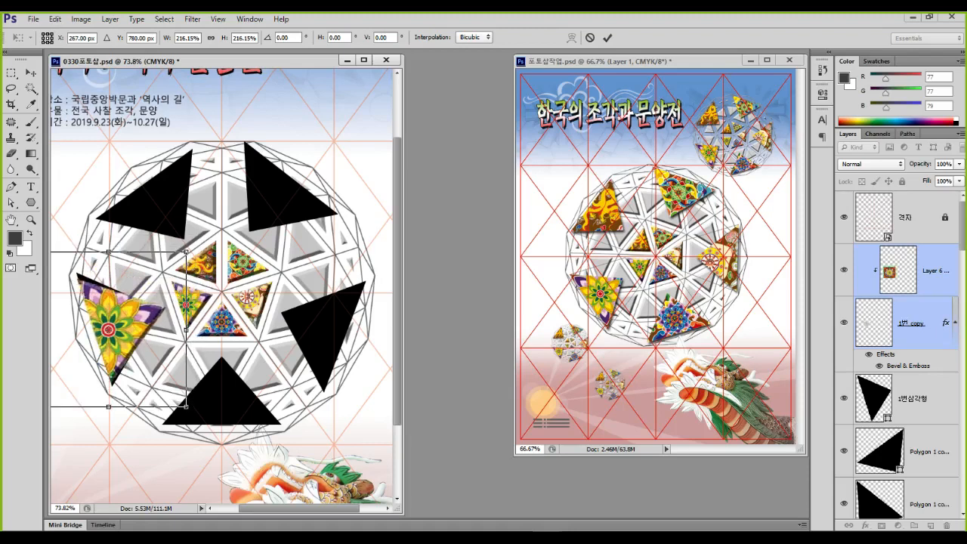
pyautogui.press('Return')
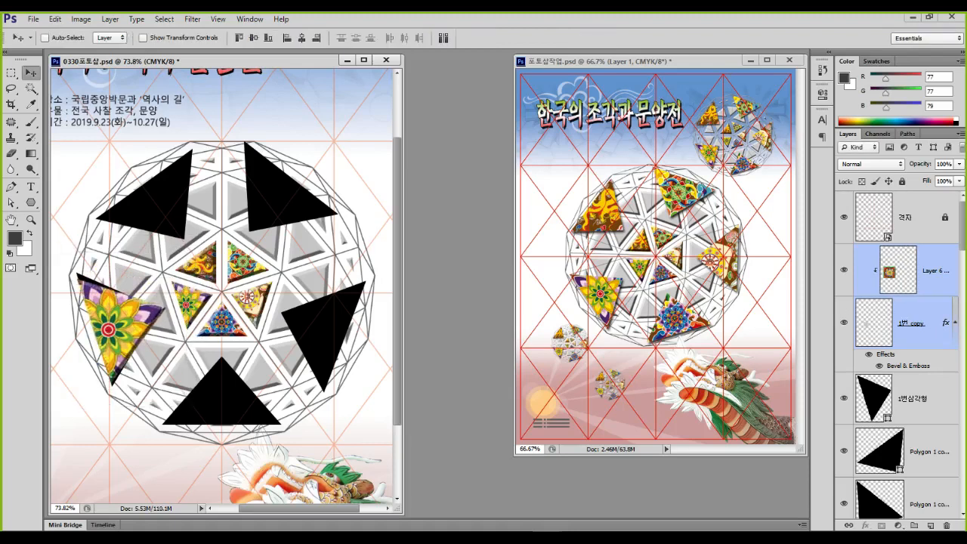
pyautogui.click(913, 324)
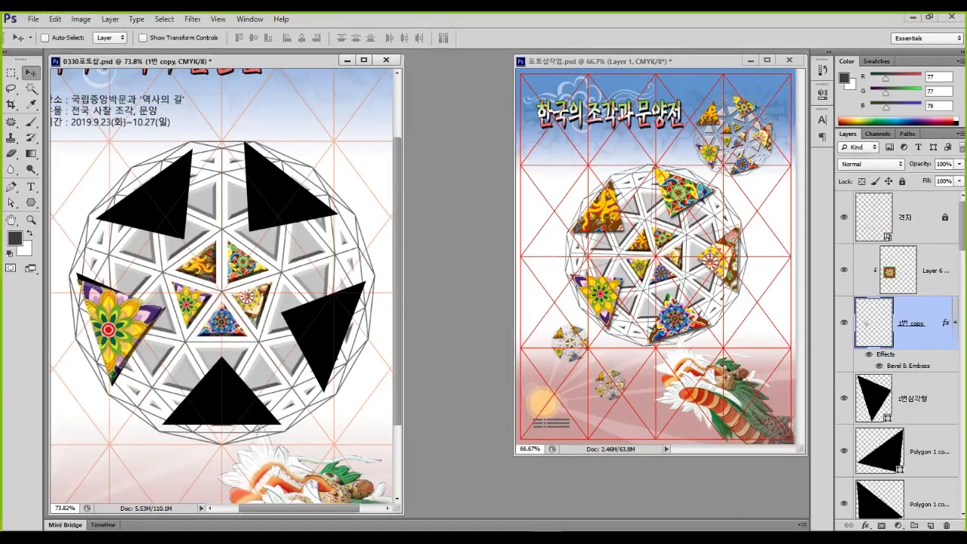
pyautogui.doubleClick(907, 366)
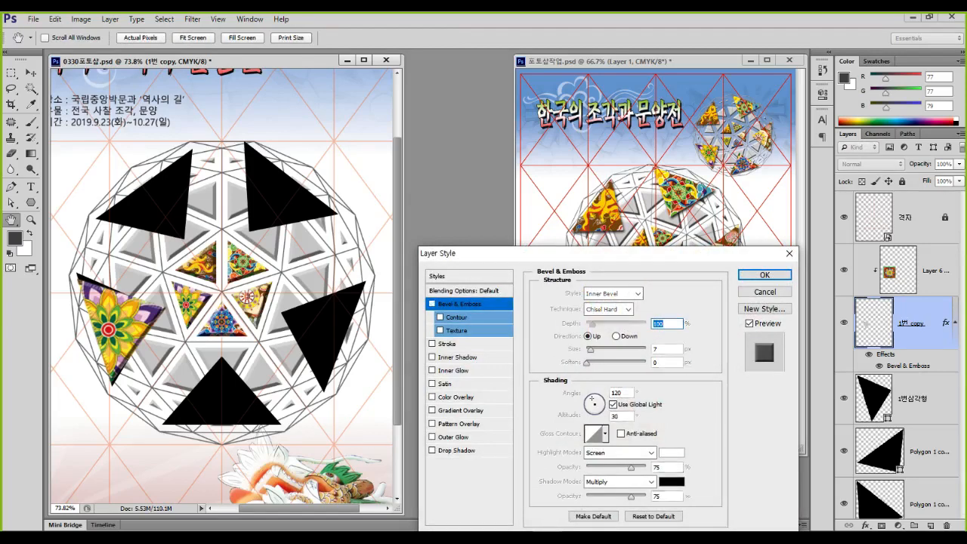
pyautogui.click(432, 304)
pyautogui.click(456, 450)
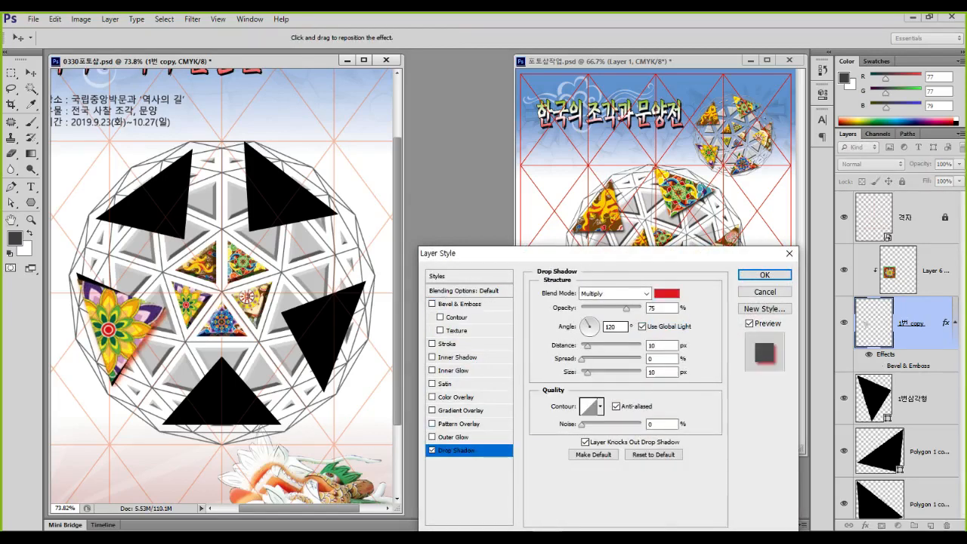
pyautogui.click(666, 293)
pyautogui.click(391, 396)
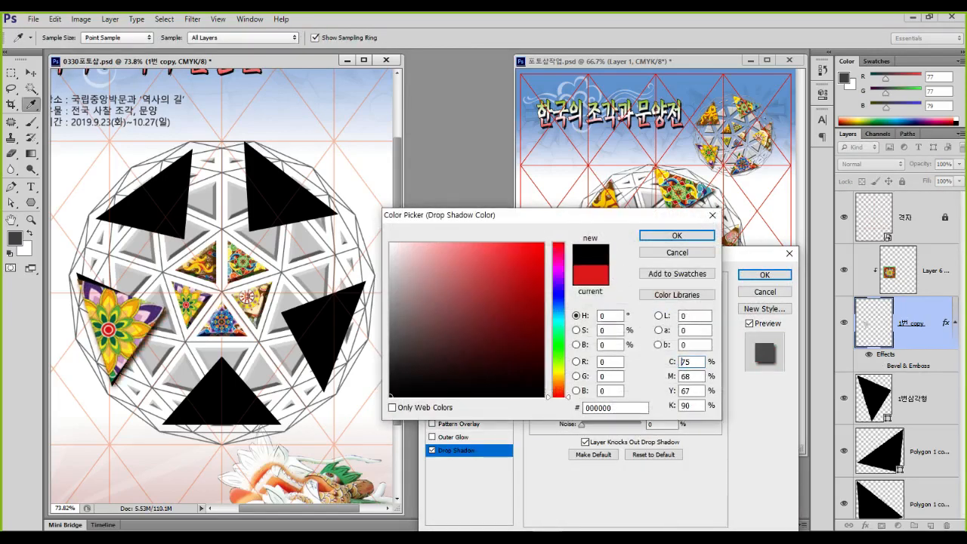
pyautogui.click(677, 236)
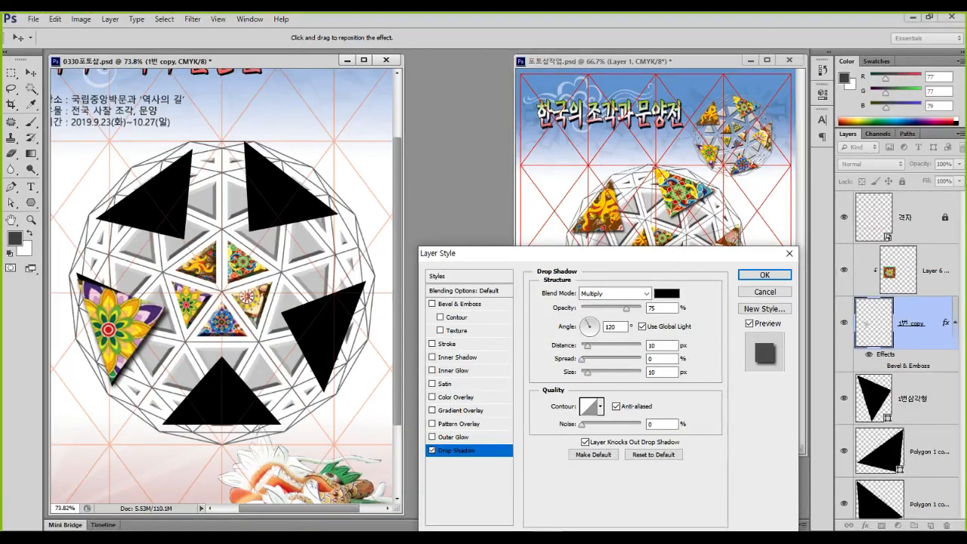
pyautogui.click(764, 291)
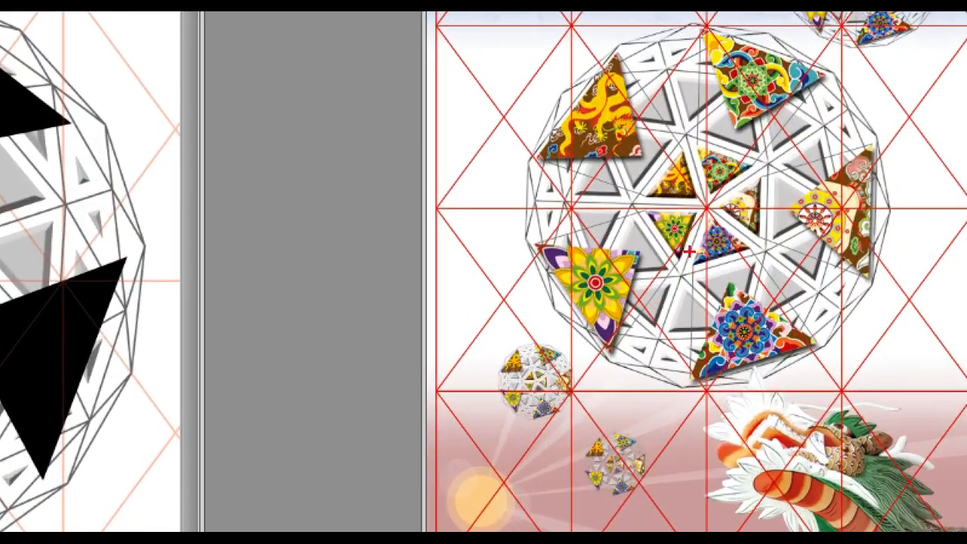
pyautogui.moveTo(654, 276); pyautogui.dragTo(628, 273)
pyautogui.moveTo(705, 241); pyautogui.dragTo(653, 221)
pyautogui.moveTo(370, 202)
pyautogui.mouseDown()
pyautogui.moveTo(273, 300)
pyautogui.moveTo(419, 300)
pyautogui.moveTo(313, 176)
pyautogui.mouseUp()
pyautogui.moveTo(627, 348)
pyautogui.mouseDown()
pyautogui.moveTo(478, 300)
pyautogui.moveTo(526, 231)
pyautogui.moveTo(651, 268)
pyautogui.moveTo(659, 363)
pyautogui.mouseUp()
pyautogui.press('Escape')
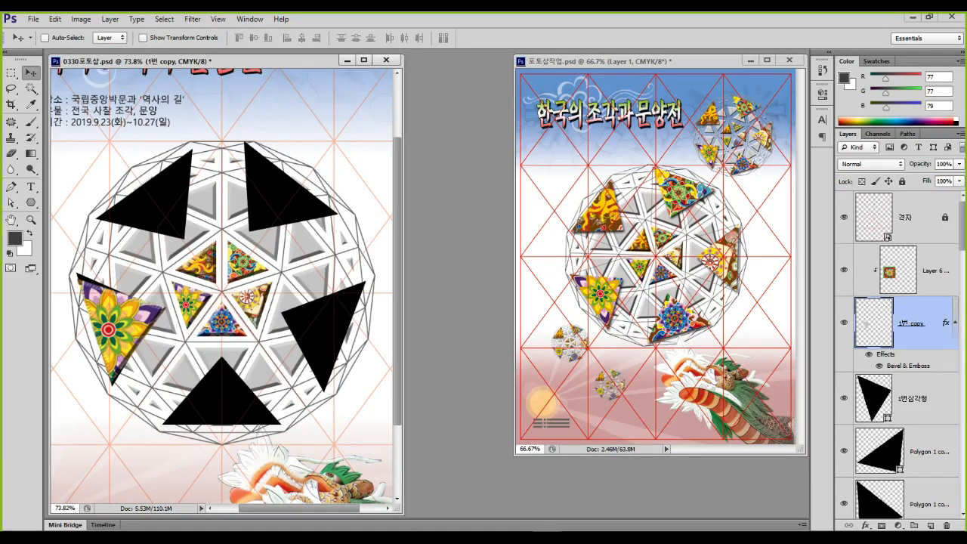
pyautogui.hotkey('ctrl', '1')
pyautogui.click(66, 354)
pyautogui.click(933, 270)
pyautogui.click(909, 323)
# Turn off Bevel & Emboss on 1번 copy and give it a black Drop Shadow instead
pyautogui.doubleClick(908, 366)
pyautogui.click(432, 304)
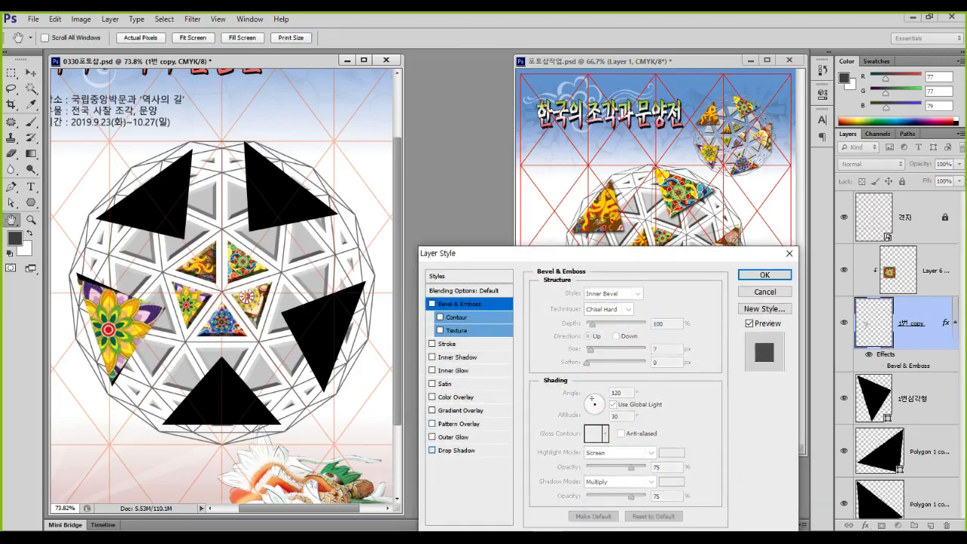
pyautogui.click(432, 450)
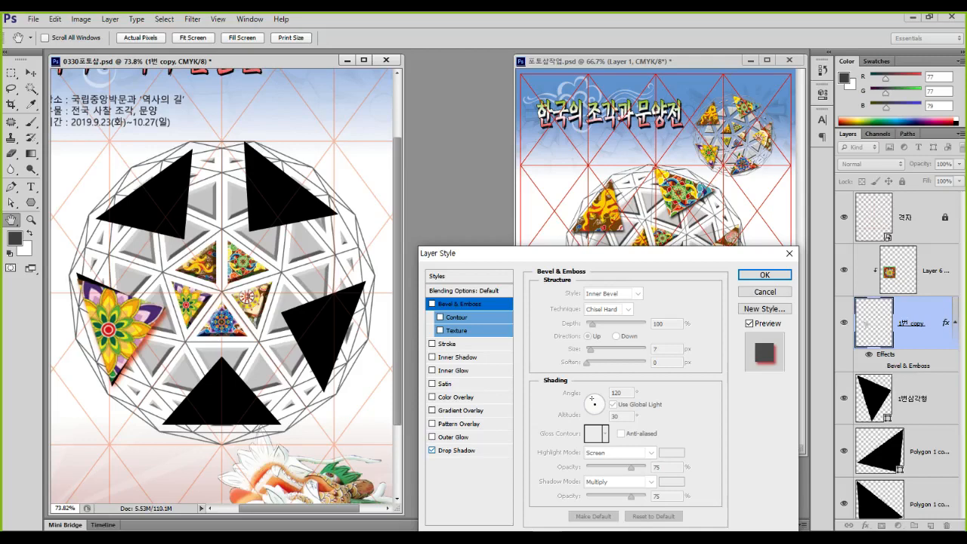
pyautogui.click(429, 449)
pyautogui.doubleClick(668, 293)
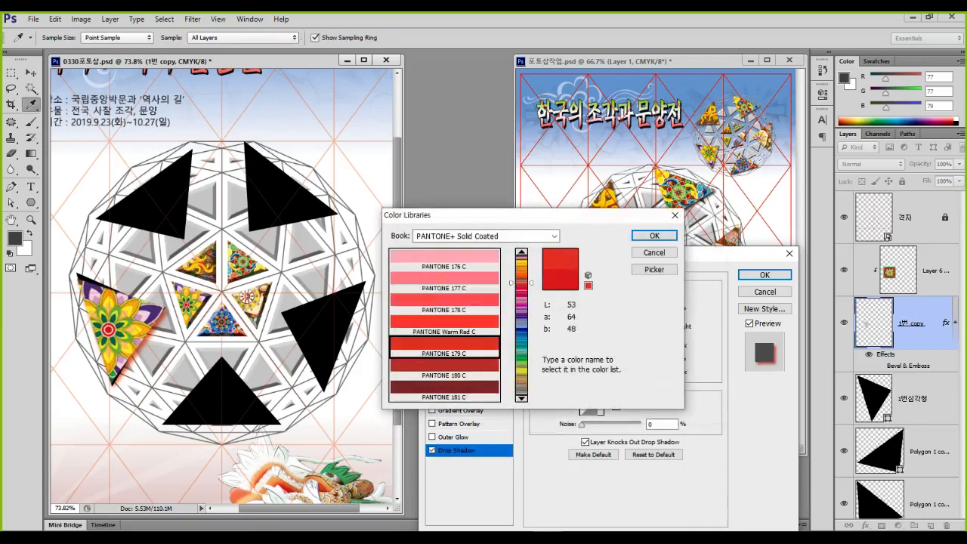
pyautogui.click(652, 253)
pyautogui.click(667, 293)
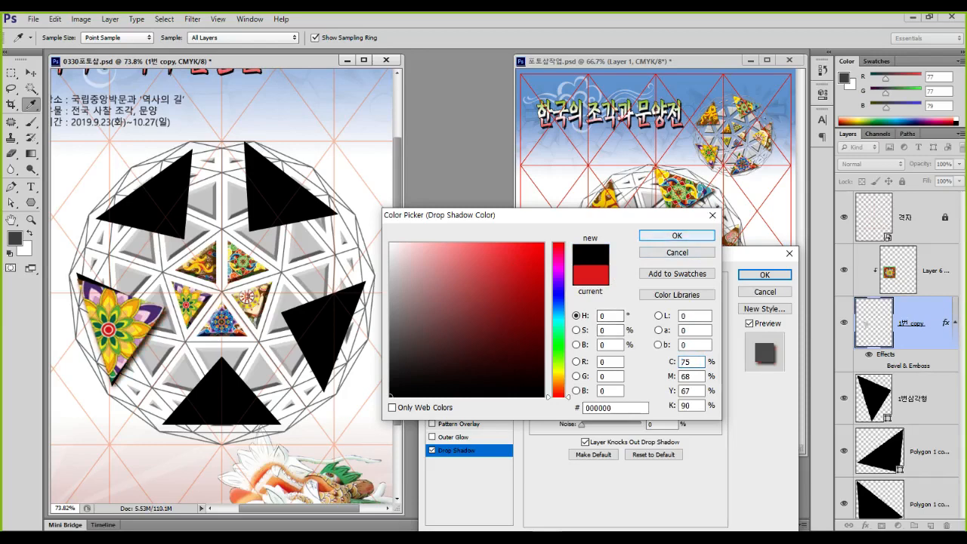
pyautogui.press('Return')
pyautogui.press('Return')
pyautogui.click(844, 409)
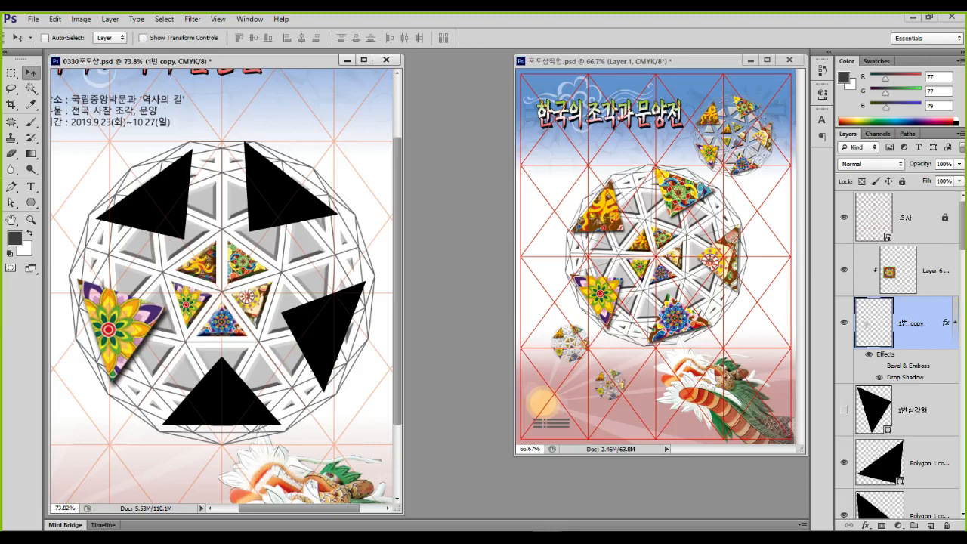
# Scale 1번 copy together with Layer 6 down to about 89.94%
pyautogui.keyDown('shift'); pyautogui.click(935, 270); pyautogui.keyUp('shift')
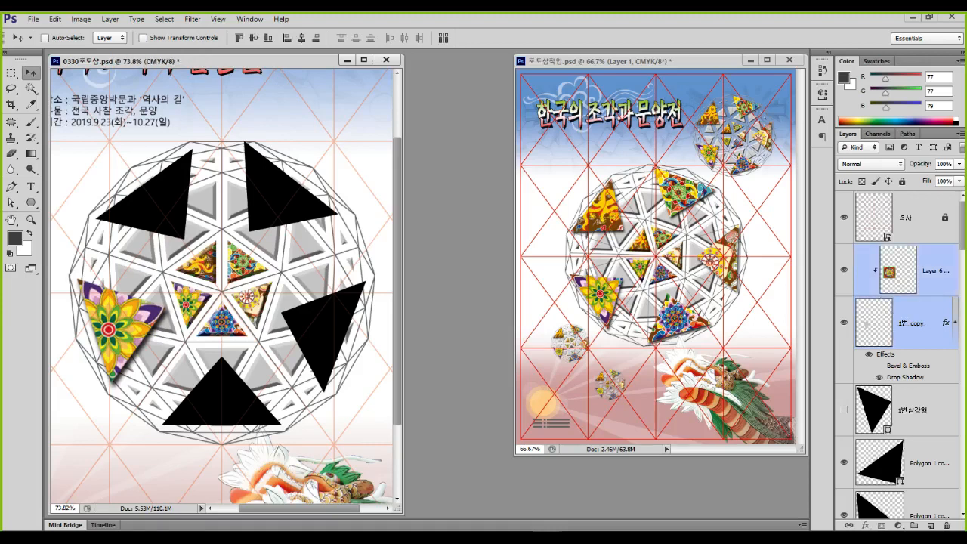
pyautogui.hotkey('ctrl', 't')
pyautogui.moveTo(185, 251); pyautogui.dragTo(135, 284)
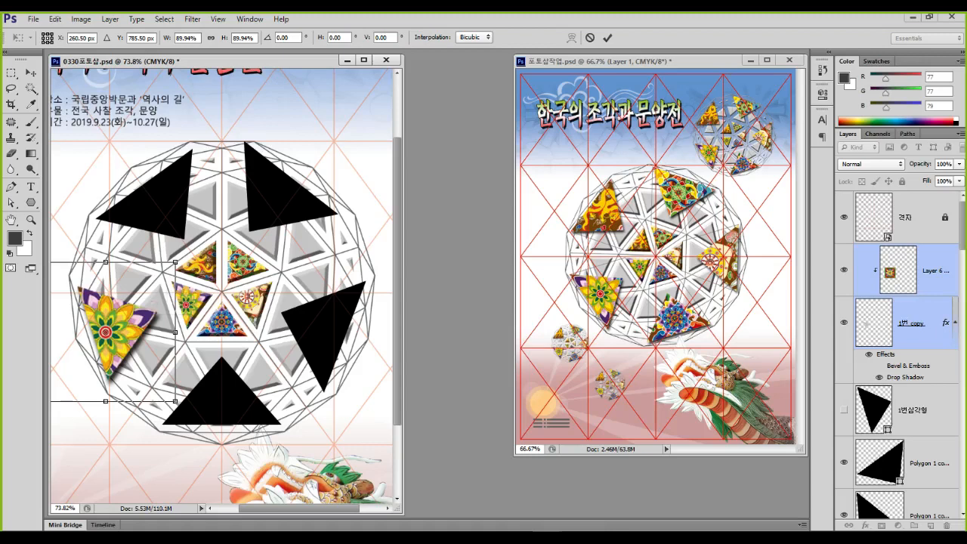
pyautogui.press('Return')
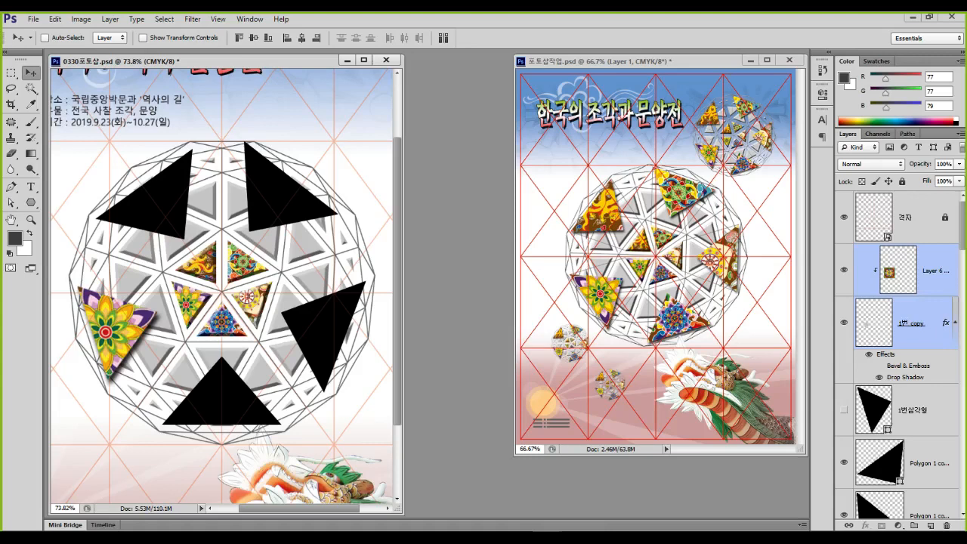
pyautogui.click(921, 323)
# Delete the black placeholder layers from 1번삼각형 through Polygon 1
pyautogui.scroll(-1, 899, 318)
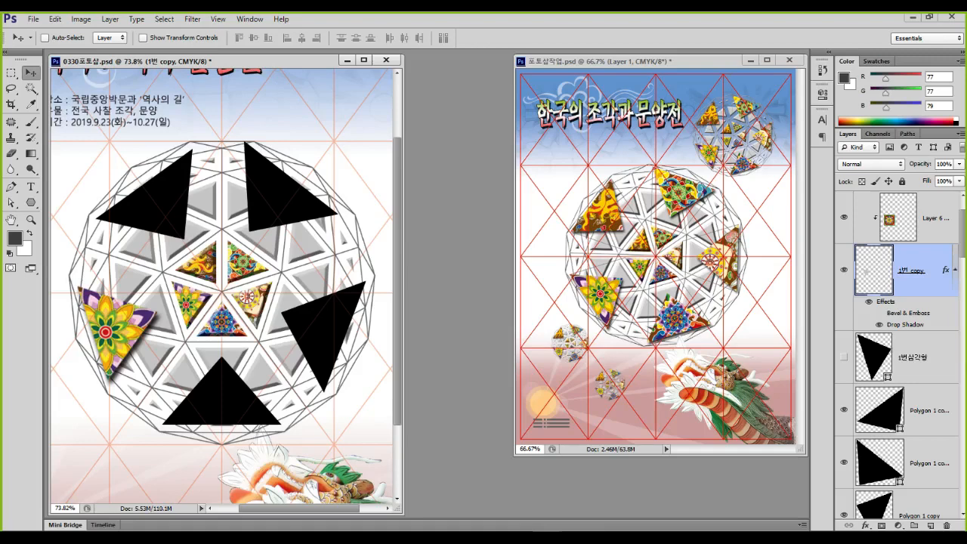
pyautogui.click(918, 357)
pyautogui.scroll(-3, 918, 357)
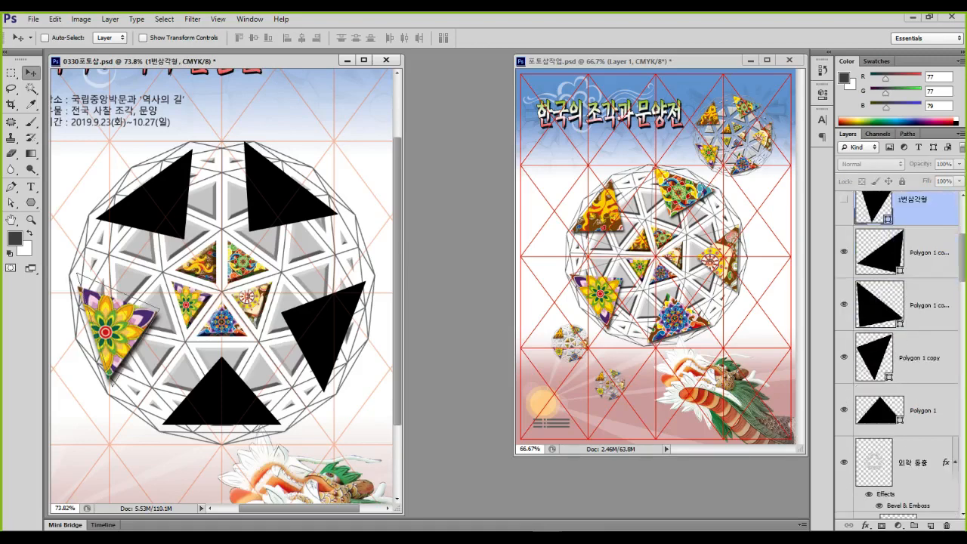
pyautogui.keyDown('shift'); pyautogui.click(922, 411); pyautogui.keyUp('shift')
pyautogui.press('Delete')
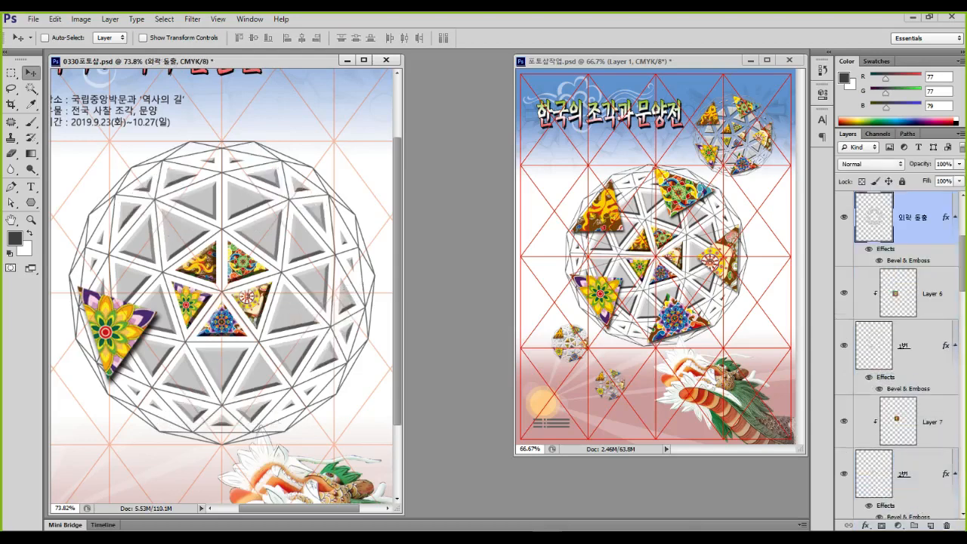
# Move the 2번 triangle and its Layer 7 pattern to the top of the stack
pyautogui.scroll(-3, 896, 354)
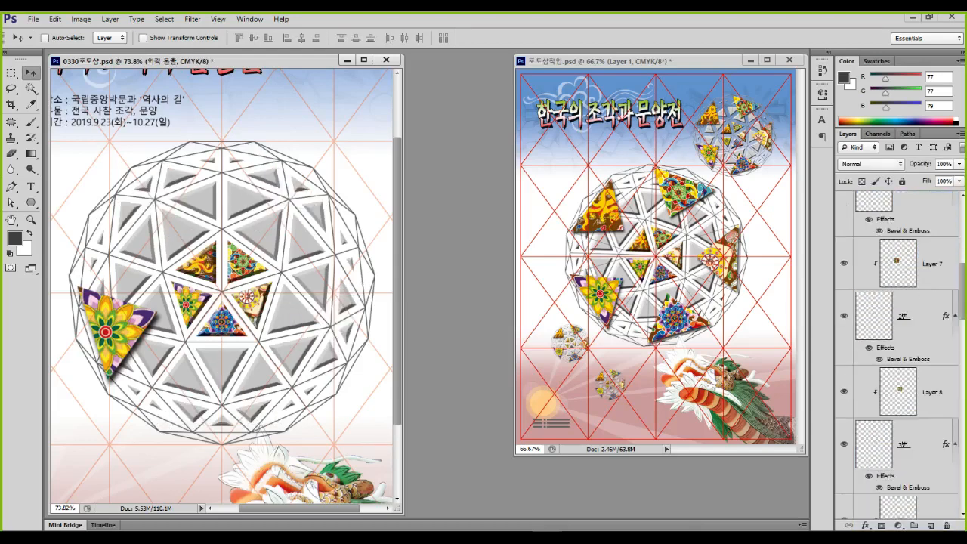
pyautogui.click(923, 316)
pyautogui.keyDown('shift'); pyautogui.click(932, 264); pyautogui.keyUp('shift')
pyautogui.scroll(2, 932, 264)
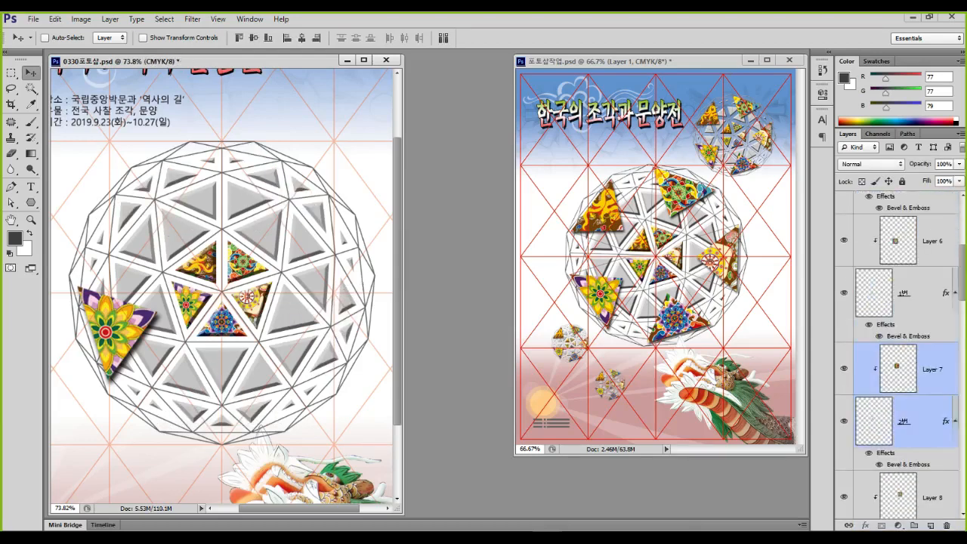
pyautogui.moveTo(931, 367); pyautogui.dragTo(930, 226)
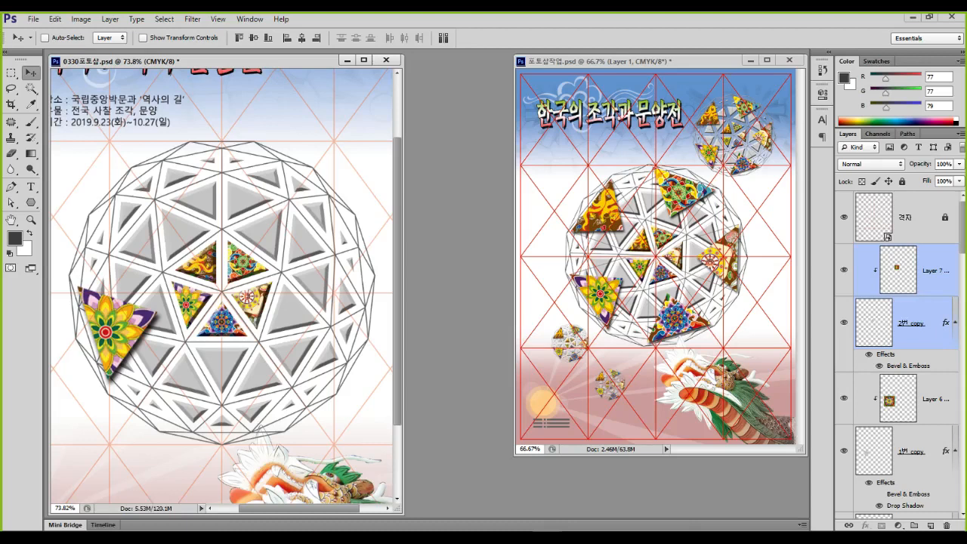
# Place a copy of the patterned triangle at the sphere's upper left, scaled to 186%
pyautogui.moveTo(217, 248); pyautogui.dragTo(230, 122)
pyautogui.hotkey('ctrl', 't')
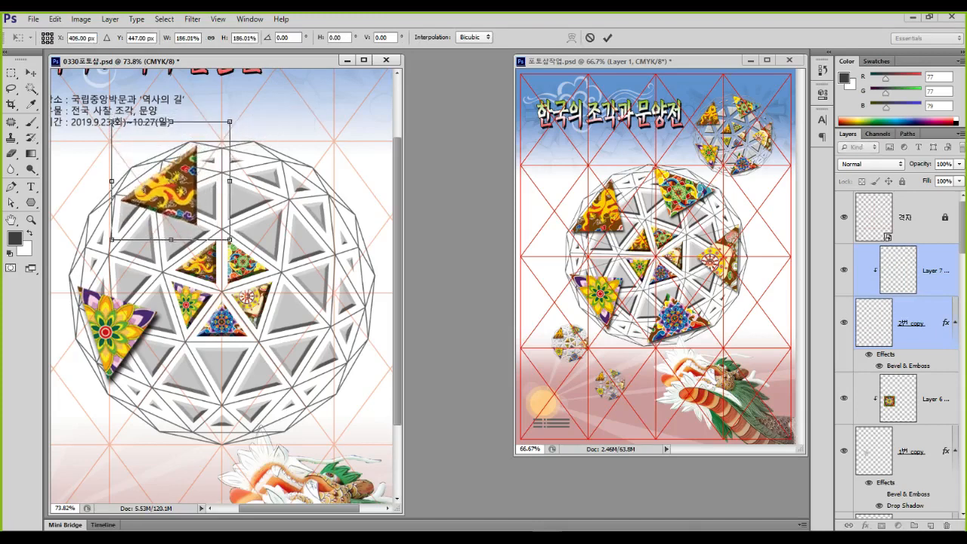
pyautogui.moveTo(166, 151)
pyautogui.mouseDown()
pyautogui.moveTo(156, 161)
pyautogui.moveTo(178, 156)
pyautogui.mouseUp()
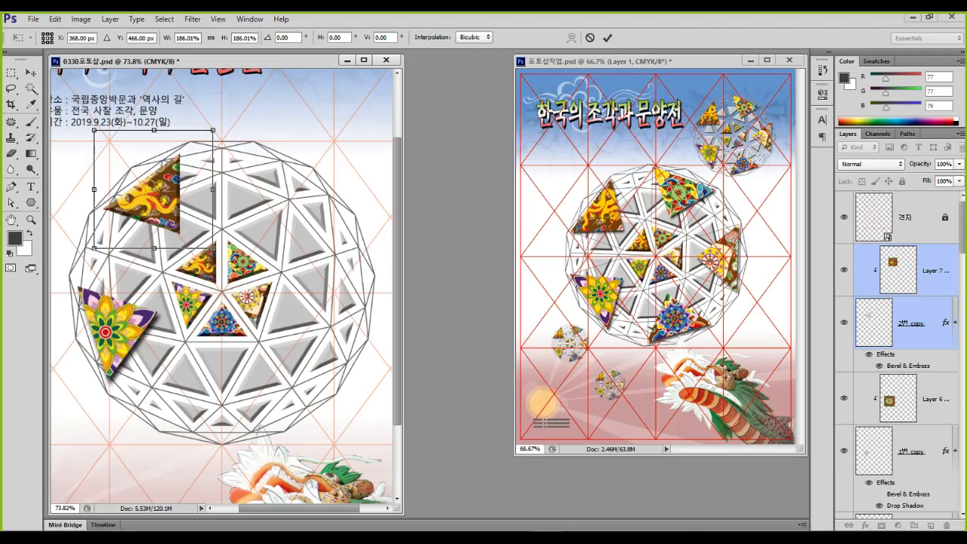
pyautogui.press('Return')
pyautogui.click(916, 330)
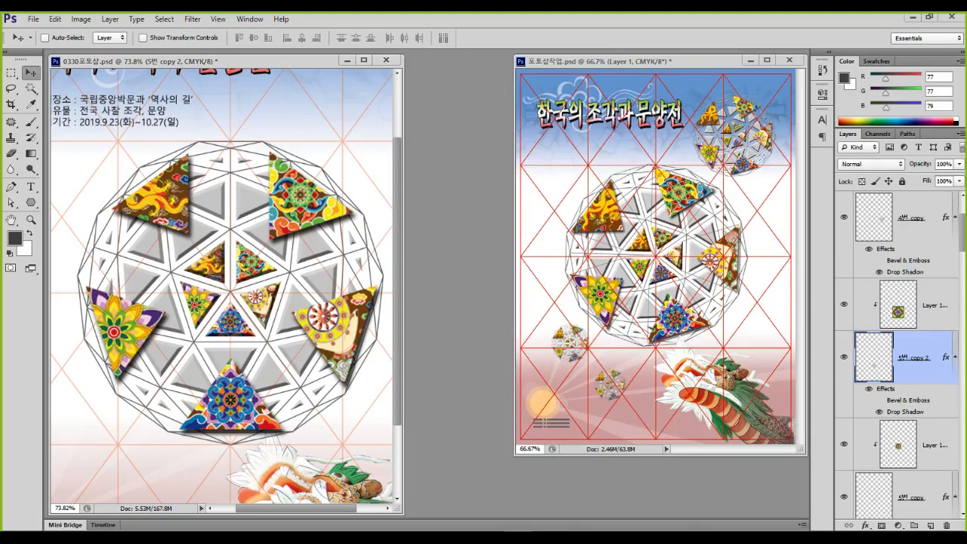
pyautogui.scroll(-2, 226, 287)
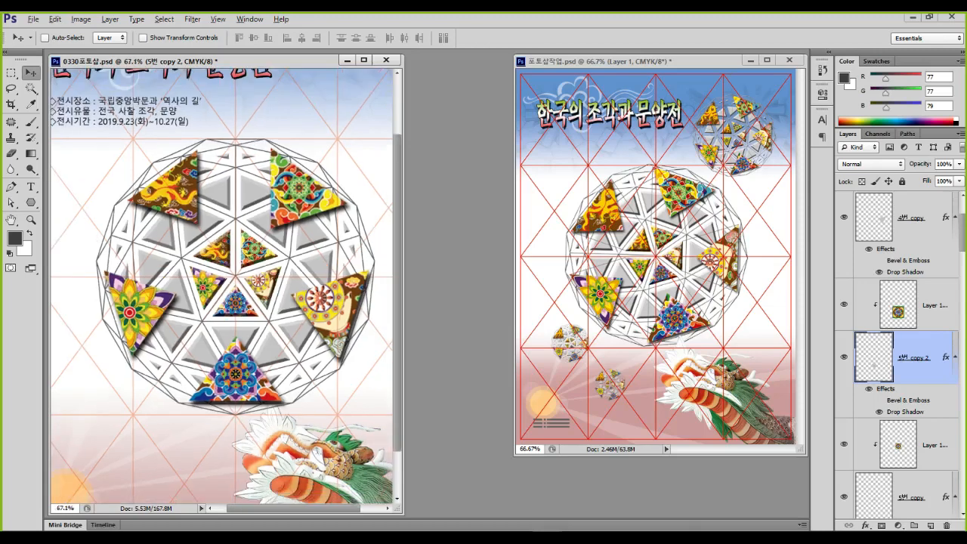
pyautogui.hotkey('ctrl', '0')
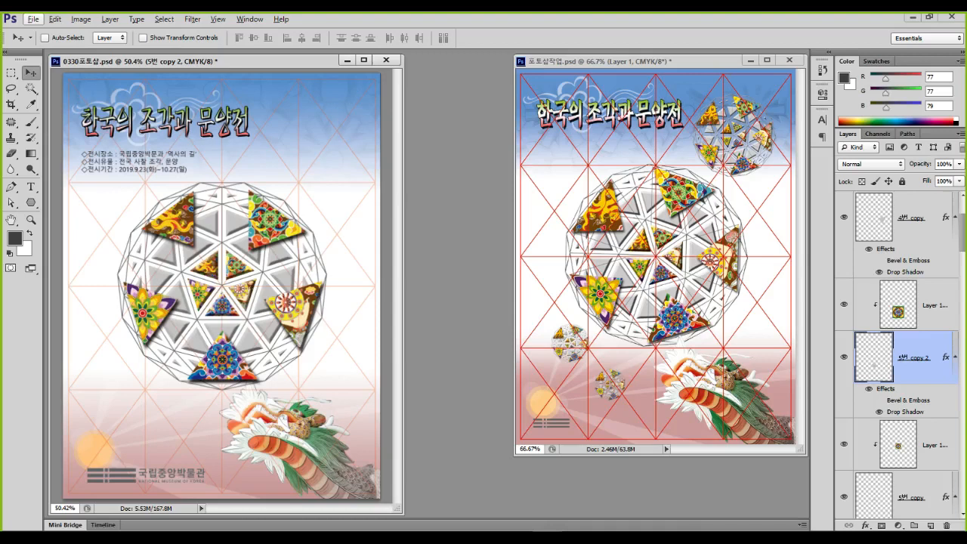
# Select all the sphere layers from 4번 copy down to 입체구 원본
pyautogui.moveTo(111, 177)
pyautogui.mouseDown()
pyautogui.moveTo(198, 282)
pyautogui.moveTo(334, 406)
pyautogui.mouseUp()
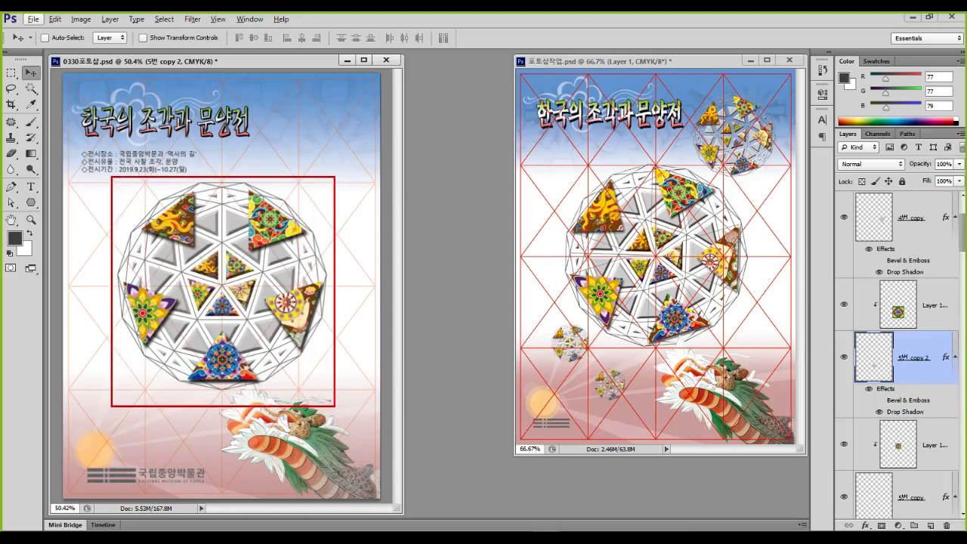
pyautogui.press('Escape')
pyautogui.click(911, 217)
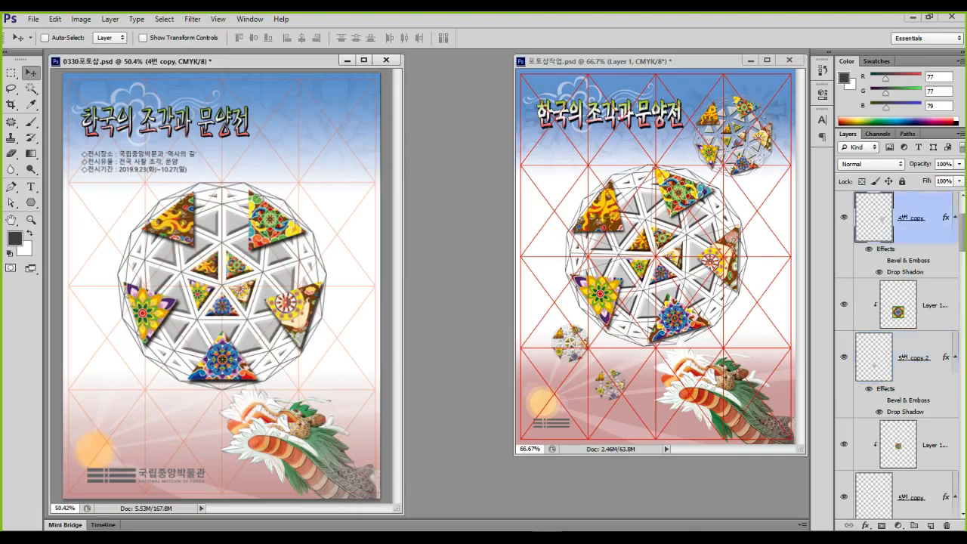
pyautogui.scroll(2, 912, 217)
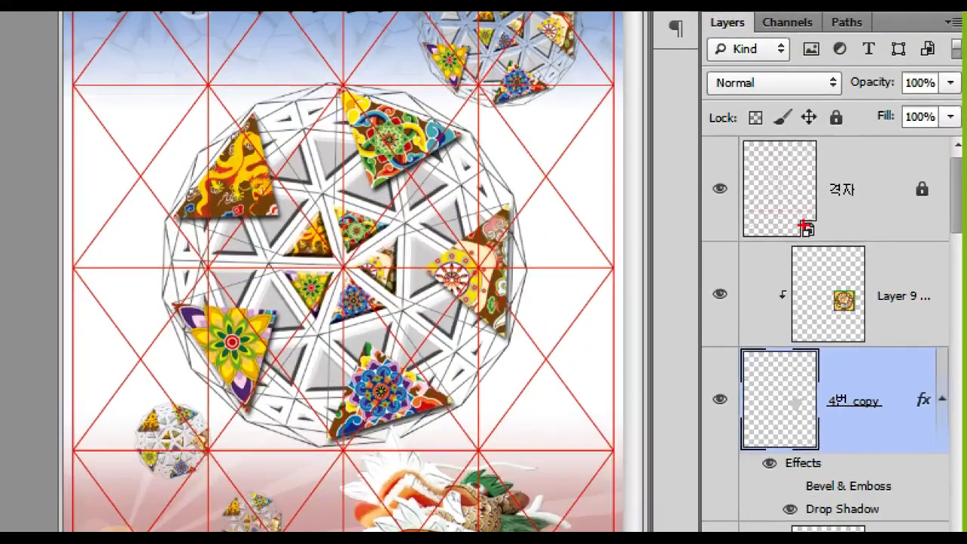
pyautogui.moveTo(876, 208)
pyautogui.mouseDown()
pyautogui.moveTo(876, 223)
pyautogui.moveTo(903, 213)
pyautogui.mouseUp()
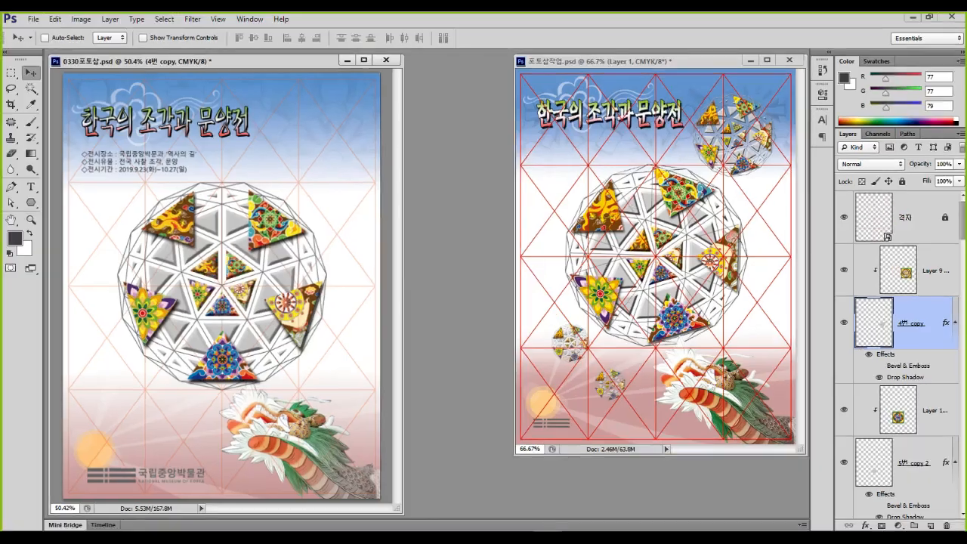
pyautogui.click(933, 270)
pyautogui.scroll(-5, 933, 270)
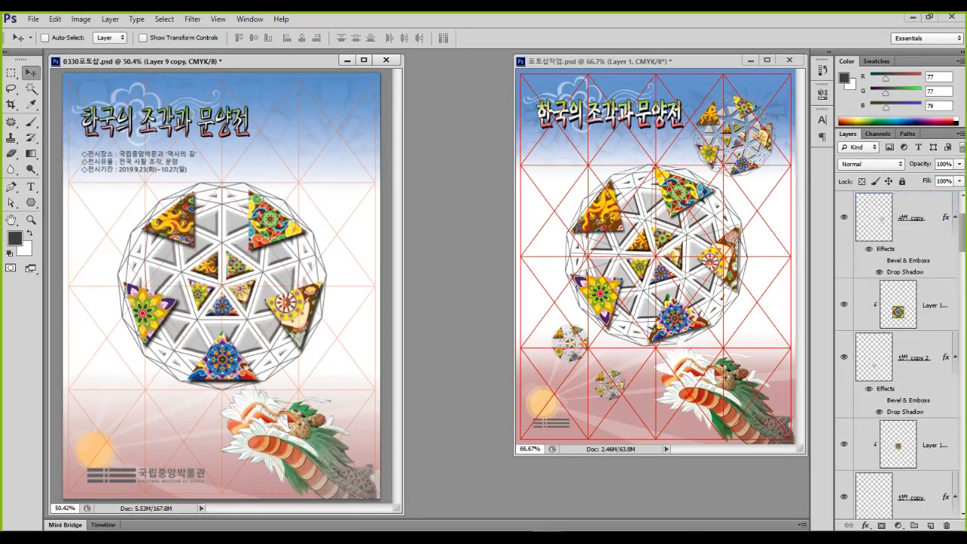
pyautogui.scroll(-5, 899, 355)
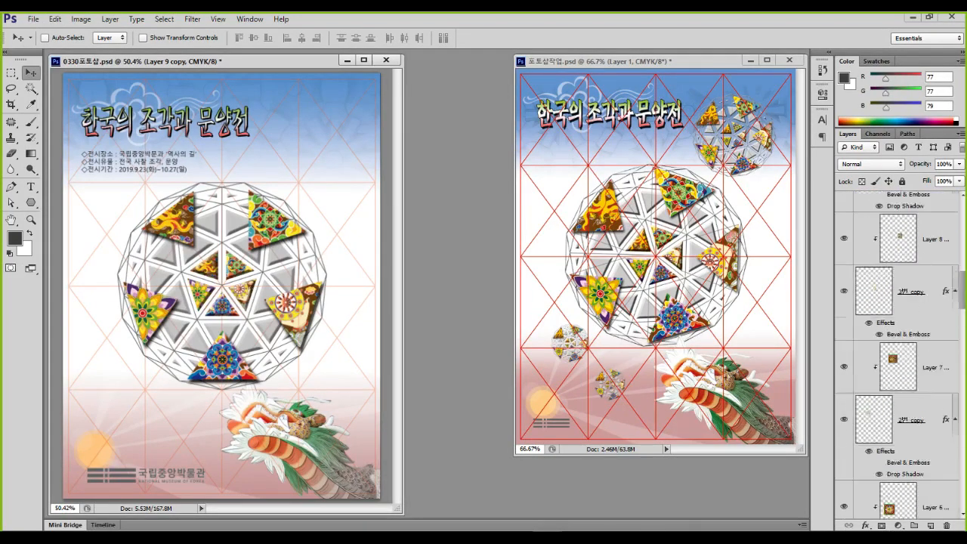
pyautogui.scroll(-8, 899, 354)
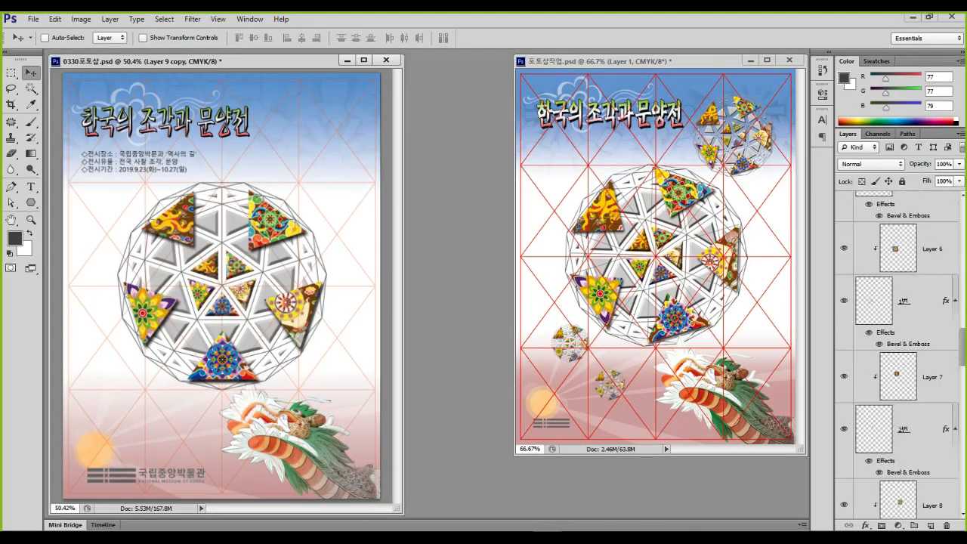
pyautogui.scroll(-10, 898, 355)
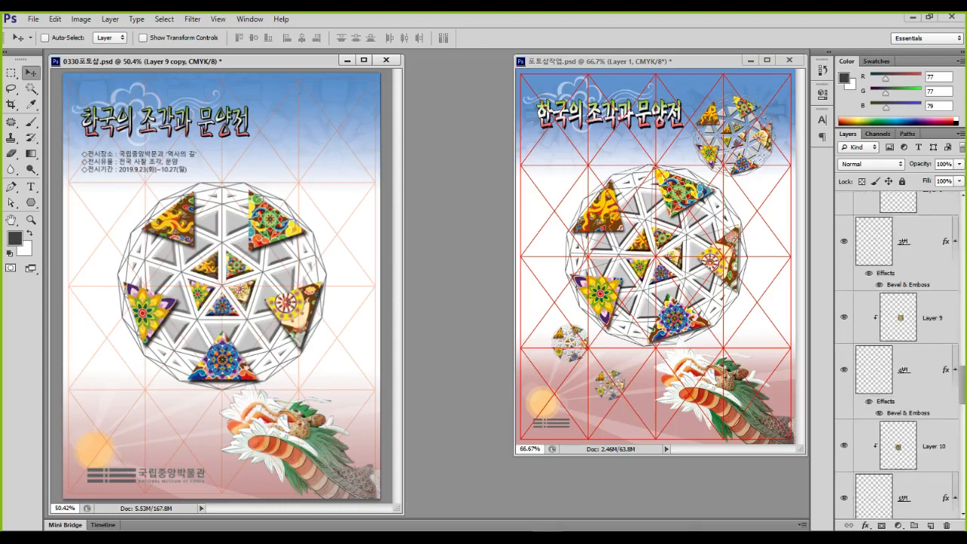
pyautogui.scroll(-5, 899, 355)
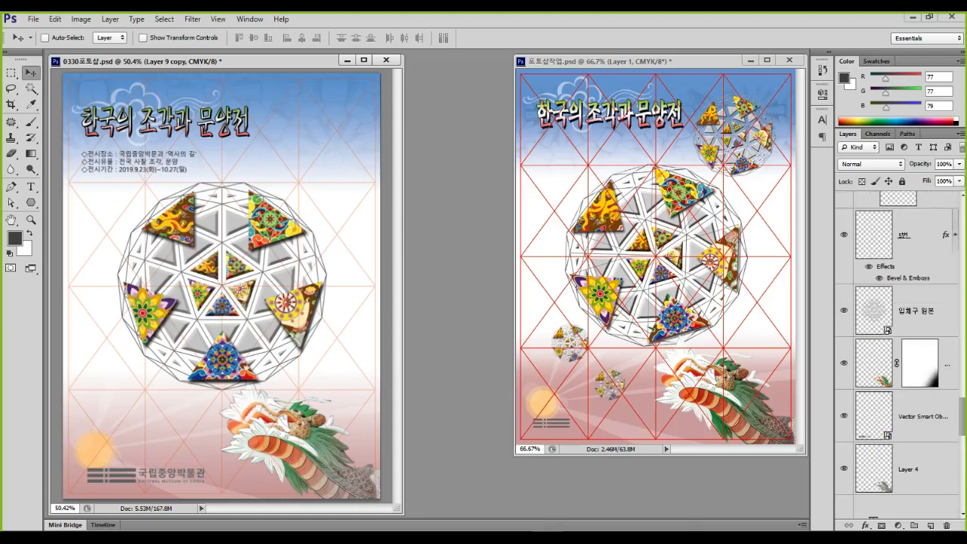
pyautogui.keyDown('shift'); pyautogui.click(922, 310); pyautogui.keyUp('shift')
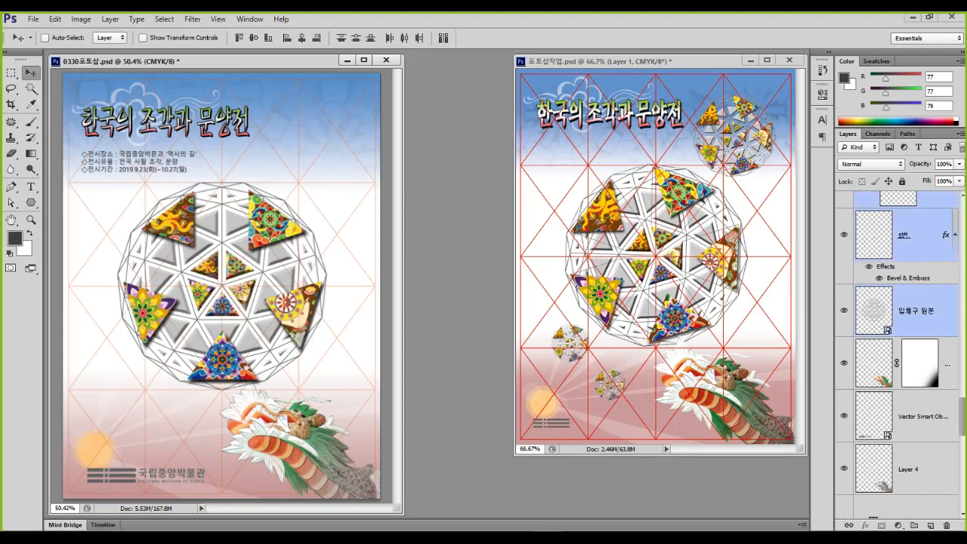
pyautogui.scroll(10, 898, 355)
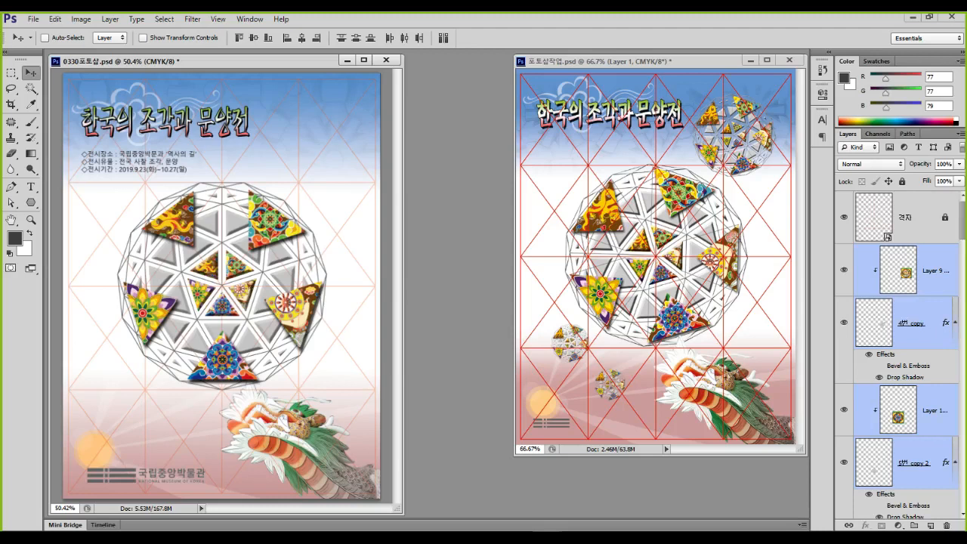
# Group the selected layers and name the group 중앙 입체구
pyautogui.hotkey('ctrl', 'g')
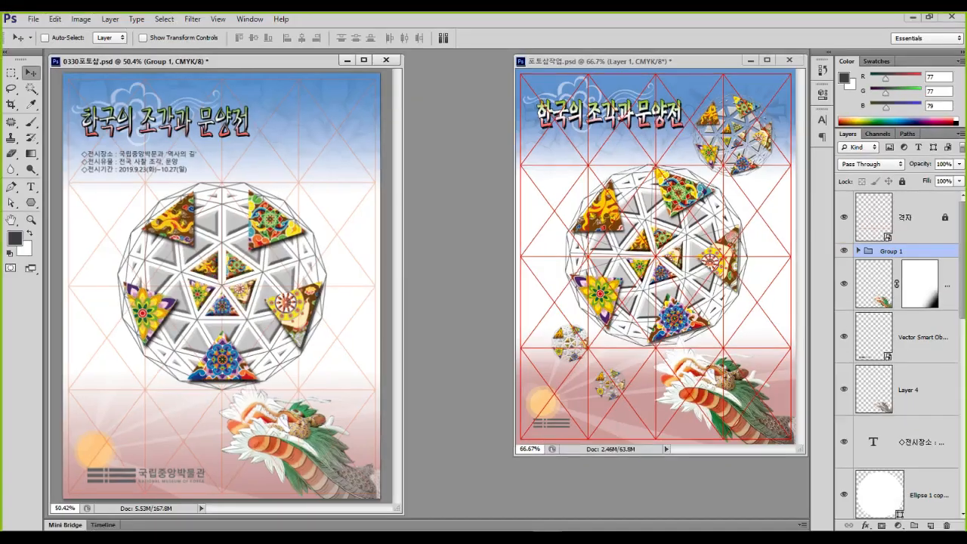
pyautogui.click(839, 250)
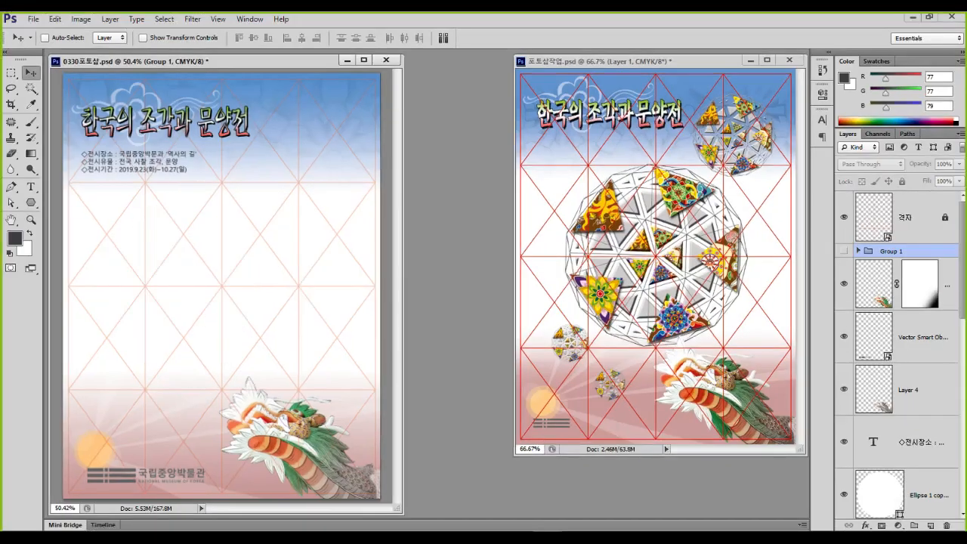
pyautogui.click(843, 250)
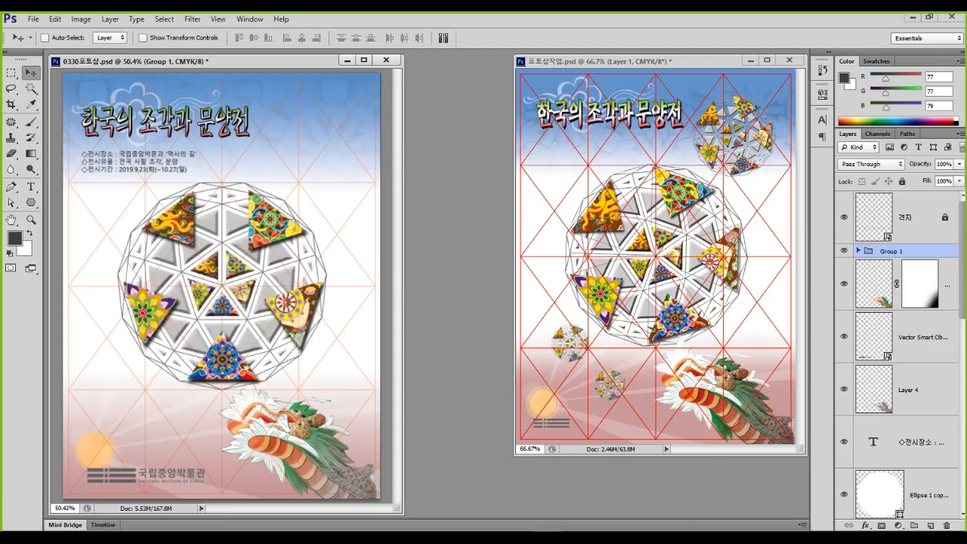
pyautogui.doubleClick(891, 250)
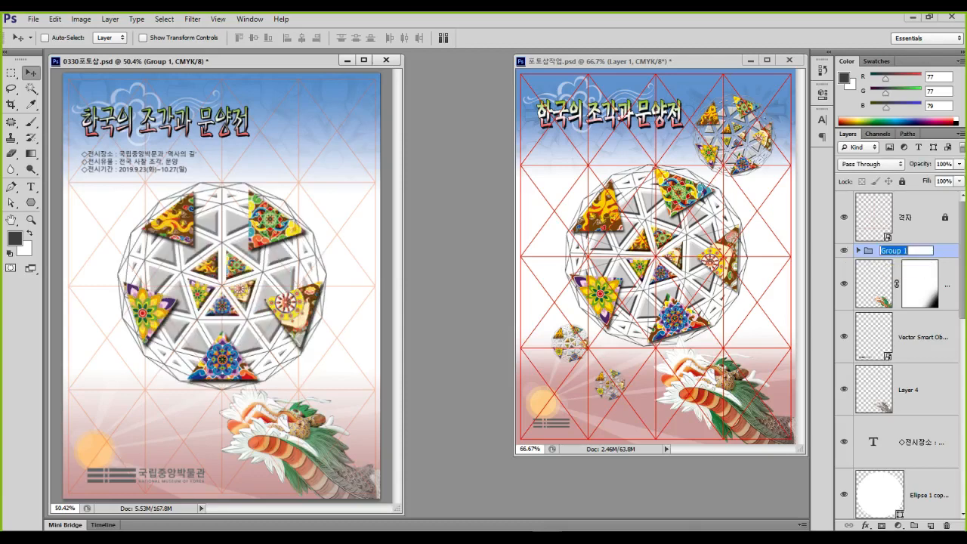
pyautogui.write('중앙 원')
pyautogui.write('체구')
pyautogui.press('Return')
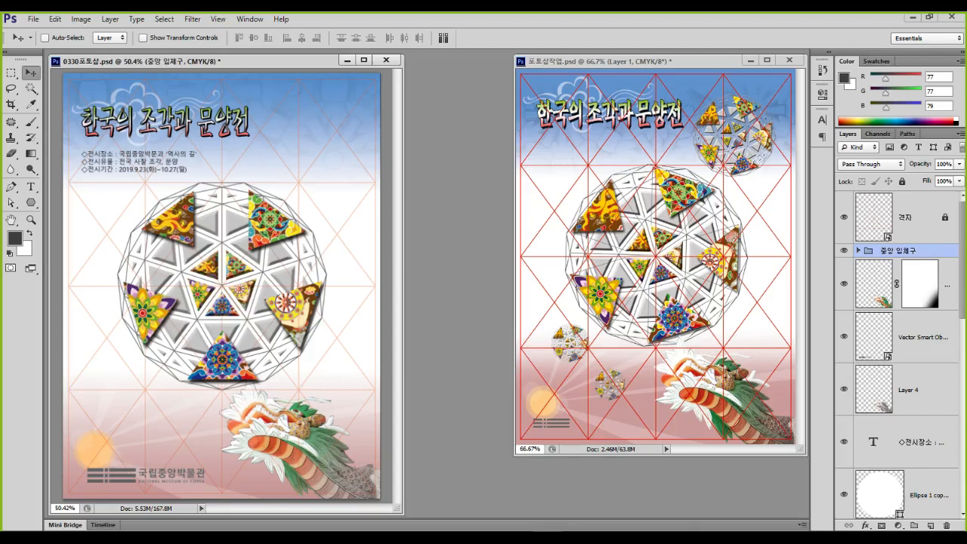
pyautogui.click(844, 250)
pyautogui.click(843, 250)
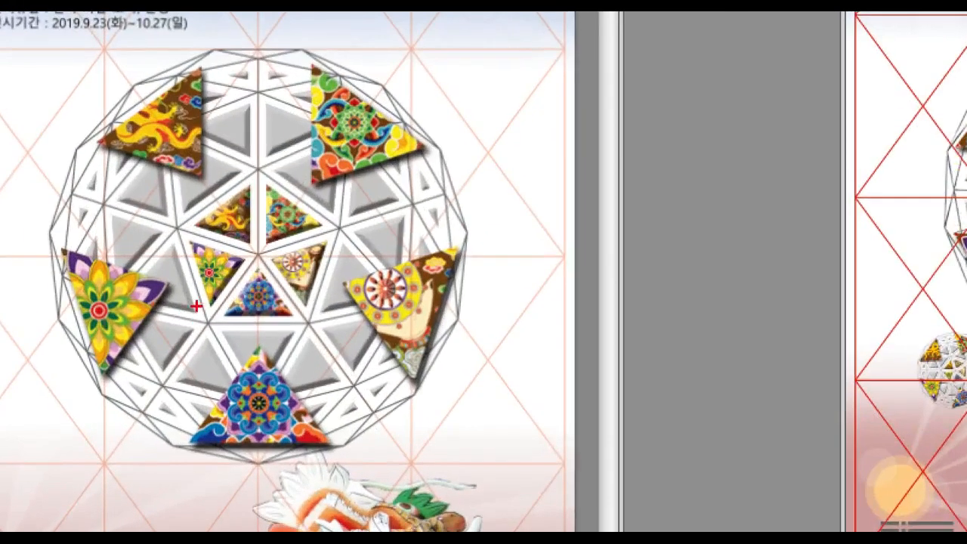
# Rotate the 중앙 입체구 group -15° to tilt the patterned dome
pyautogui.moveTo(259, 87); pyautogui.dragTo(259, 455)
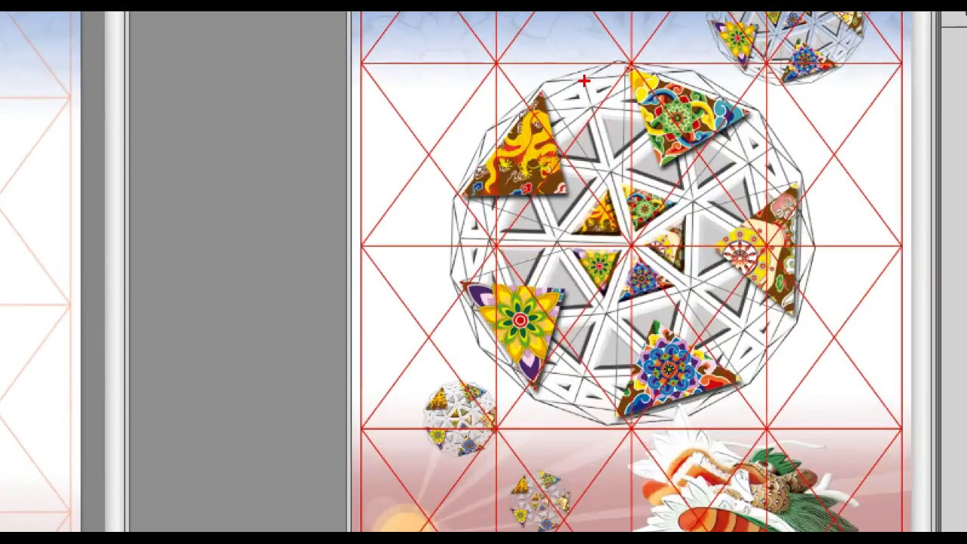
pyautogui.moveTo(584, 80); pyautogui.dragTo(691, 420)
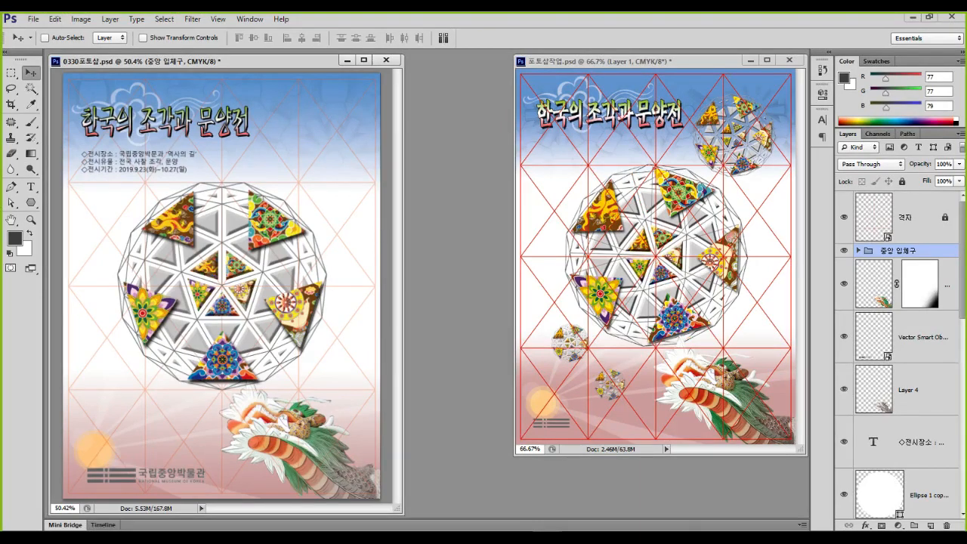
pyautogui.hotkey('ctrl', 't')
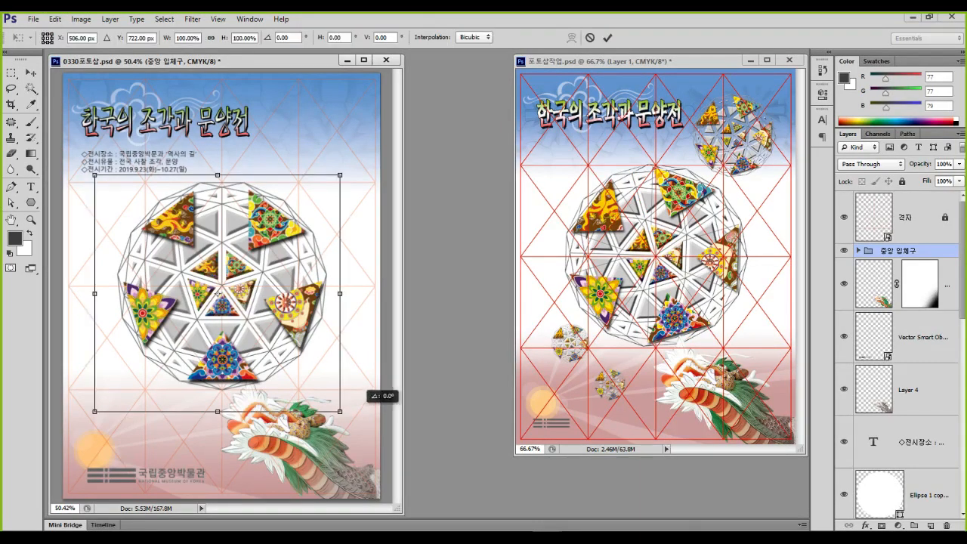
pyautogui.moveTo(380, 395); pyautogui.dragTo(377, 385)
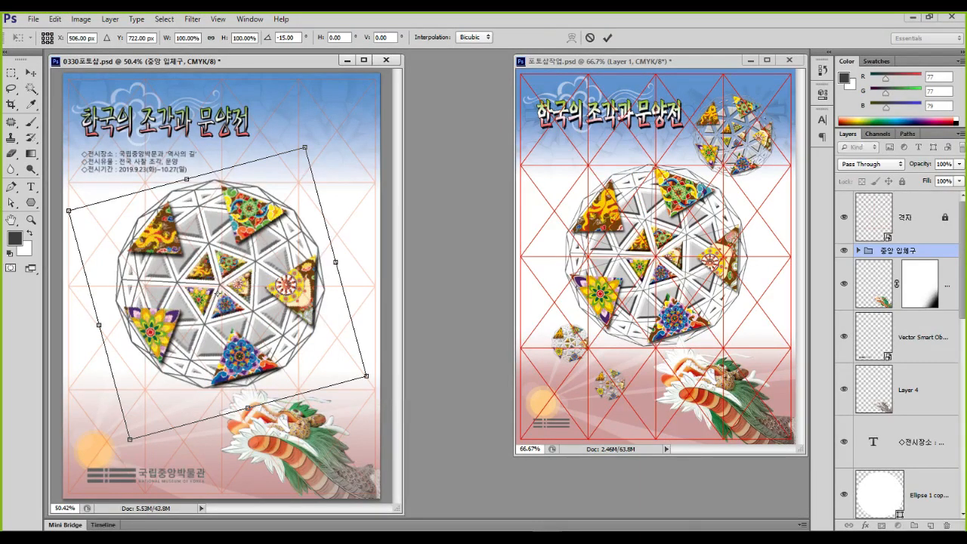
pyautogui.press('Escape')
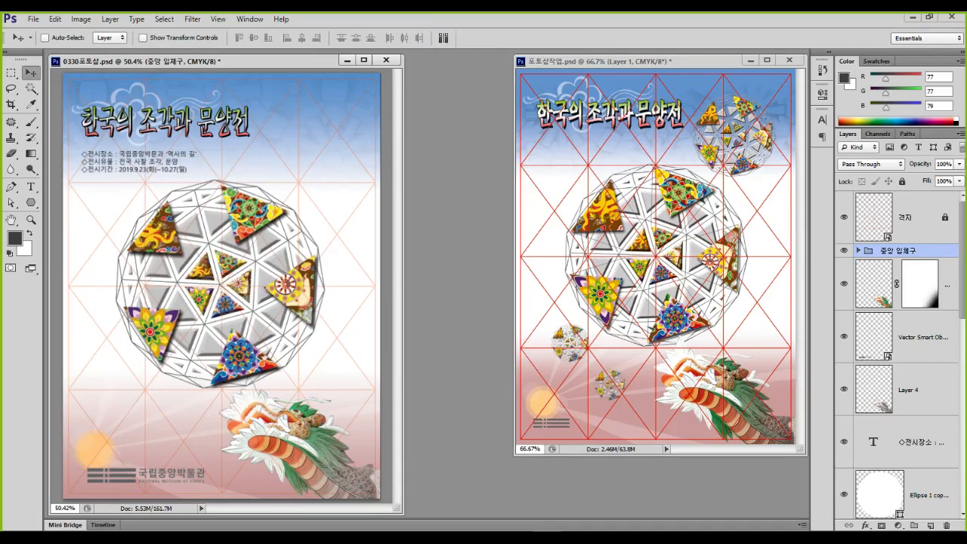
pyautogui.hotkey('ctrl', '1')
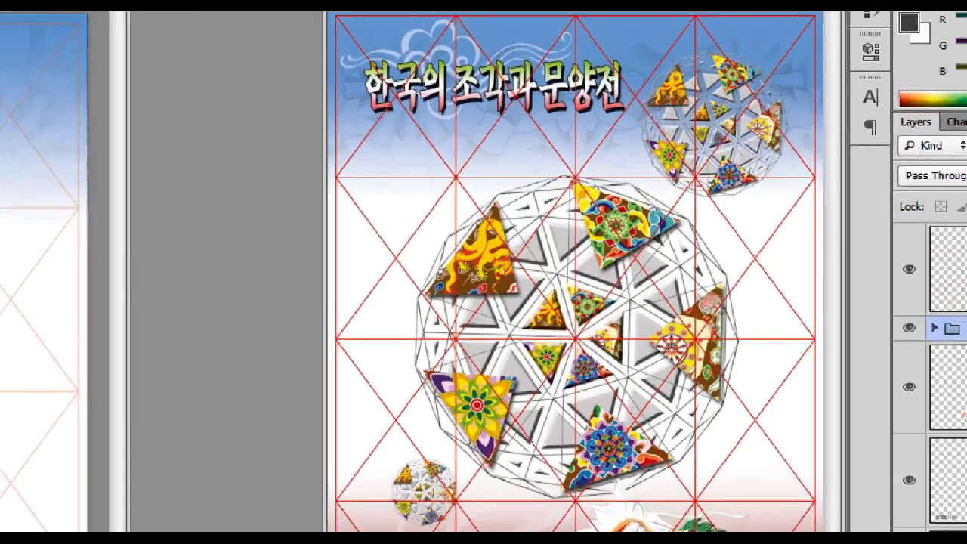
pyautogui.click(759, 149)
pyautogui.moveTo(796, 138)
pyautogui.mouseDown()
pyautogui.moveTo(619, 169)
pyautogui.moveTo(729, 46)
pyautogui.moveTo(771, 136)
pyautogui.moveTo(762, 162)
pyautogui.mouseUp()
pyautogui.press('Escape')
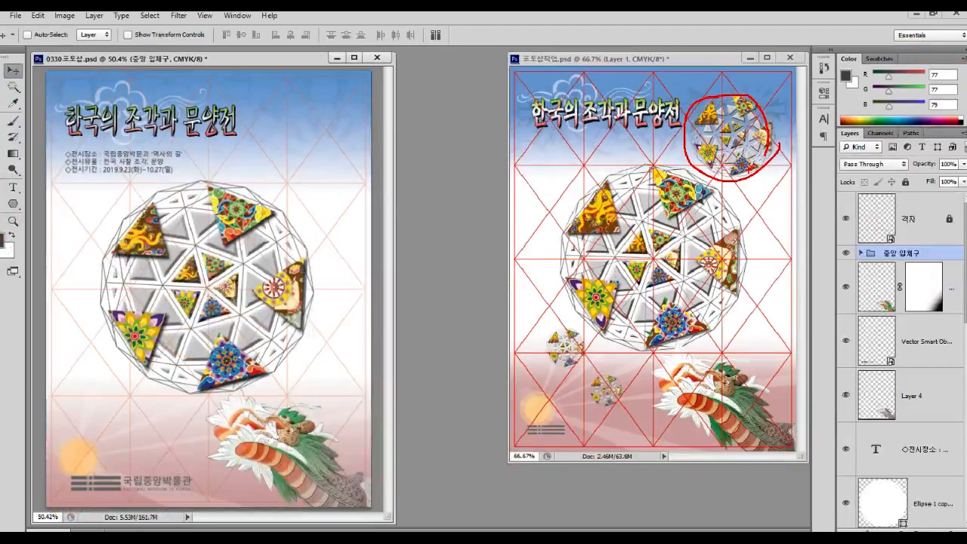
pyautogui.hotkey('ctrl', '1')
pyautogui.click(560, 346)
pyautogui.moveTo(545, 294)
pyautogui.mouseDown()
pyautogui.moveTo(475, 283)
pyautogui.moveTo(550, 332)
pyautogui.mouseUp()
pyautogui.moveTo(619, 376)
pyautogui.mouseDown()
pyautogui.moveTo(556, 388)
pyautogui.moveTo(618, 339)
pyautogui.moveTo(614, 390)
pyautogui.mouseUp()
pyautogui.press('Escape')
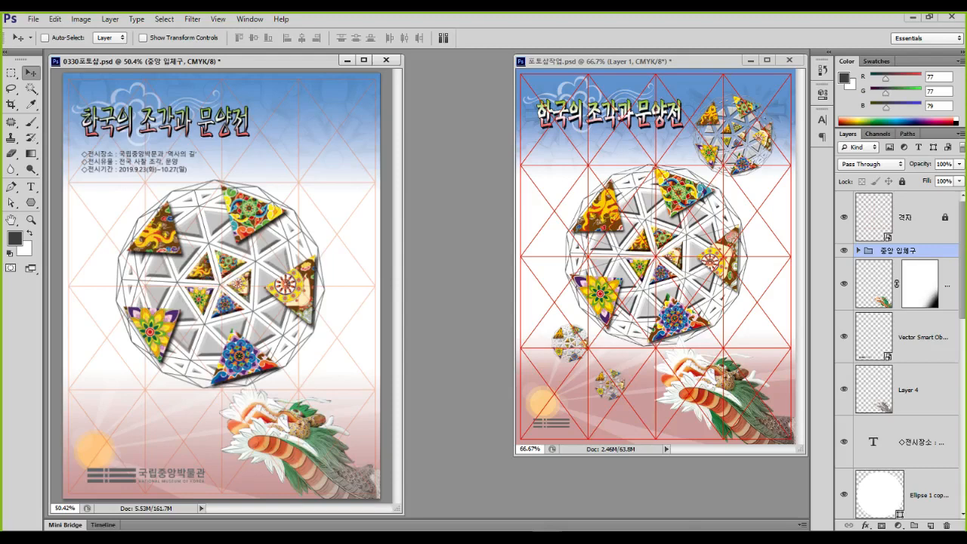
# Duplicate the sphere group and rename the copy 우측 입체구
pyautogui.moveTo(219, 283); pyautogui.dragTo(266, 204)
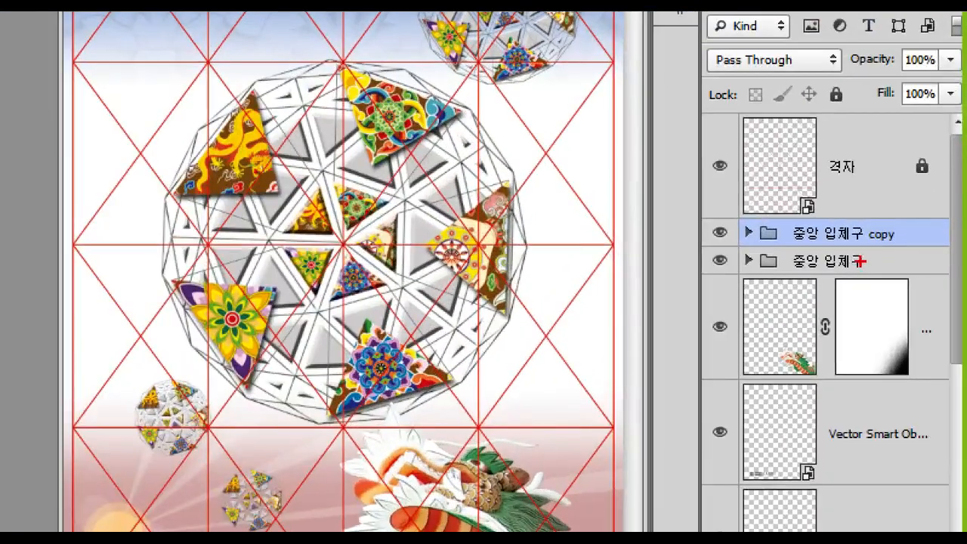
pyautogui.moveTo(895, 250)
pyautogui.mouseDown()
pyautogui.moveTo(860, 237)
pyautogui.moveTo(887, 243)
pyautogui.mouseUp()
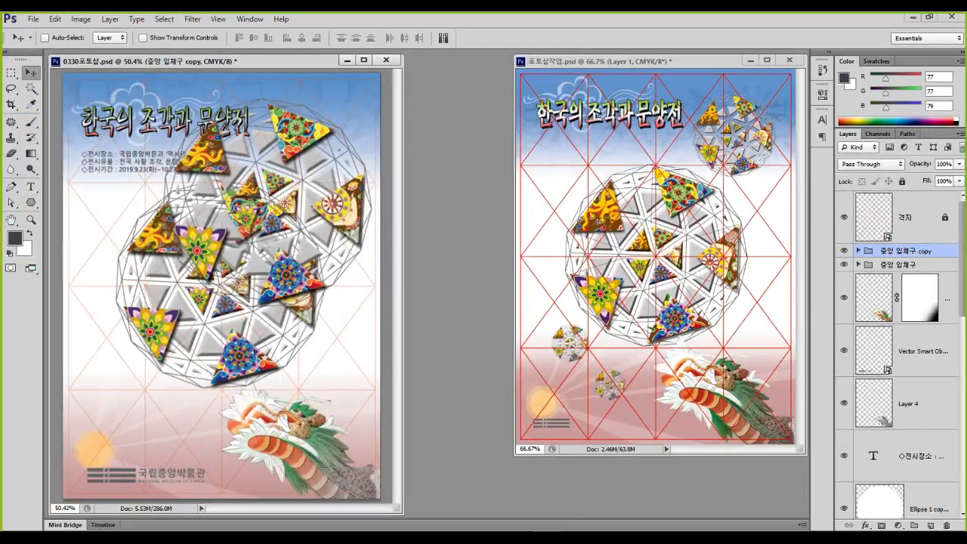
pyautogui.doubleClick(903, 250)
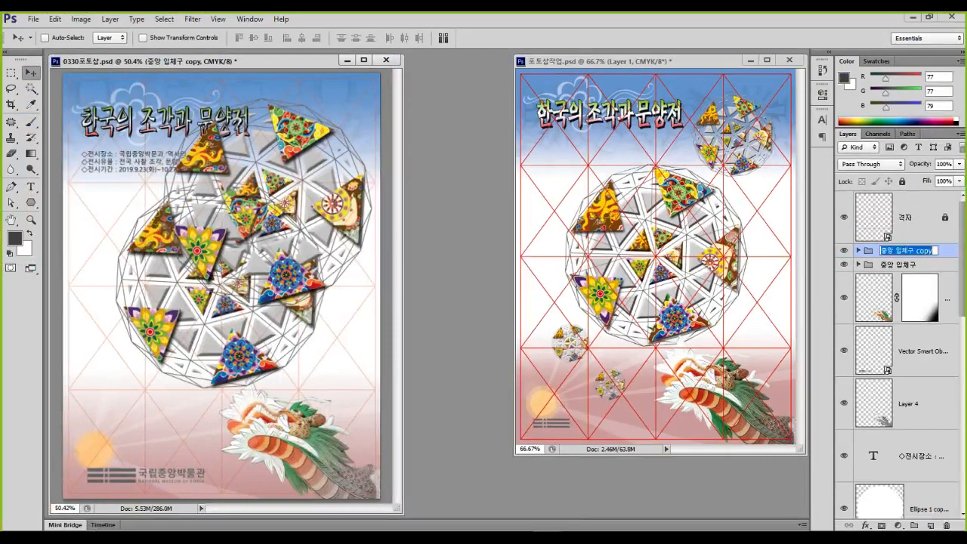
pyautogui.write('우측 입체')
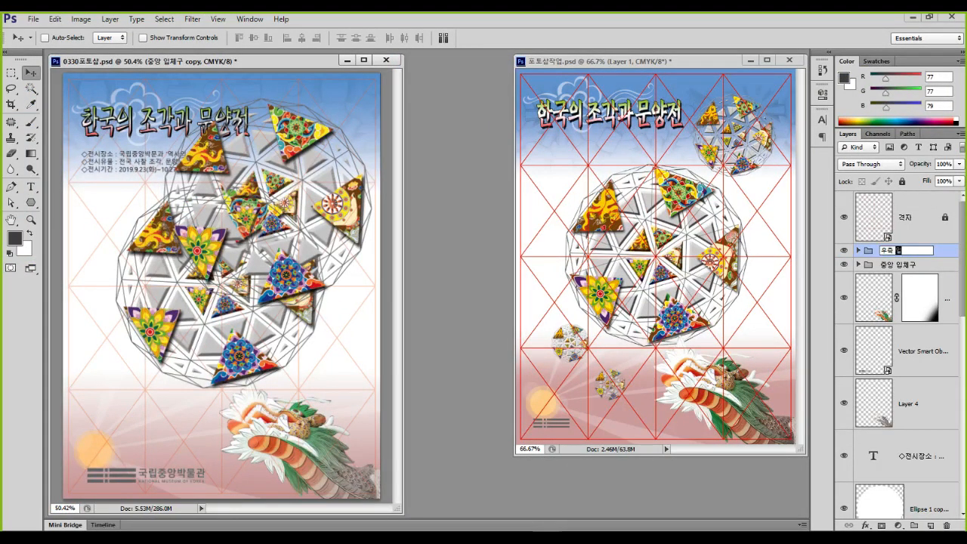
pyautogui.write('구')
pyautogui.press('Return')
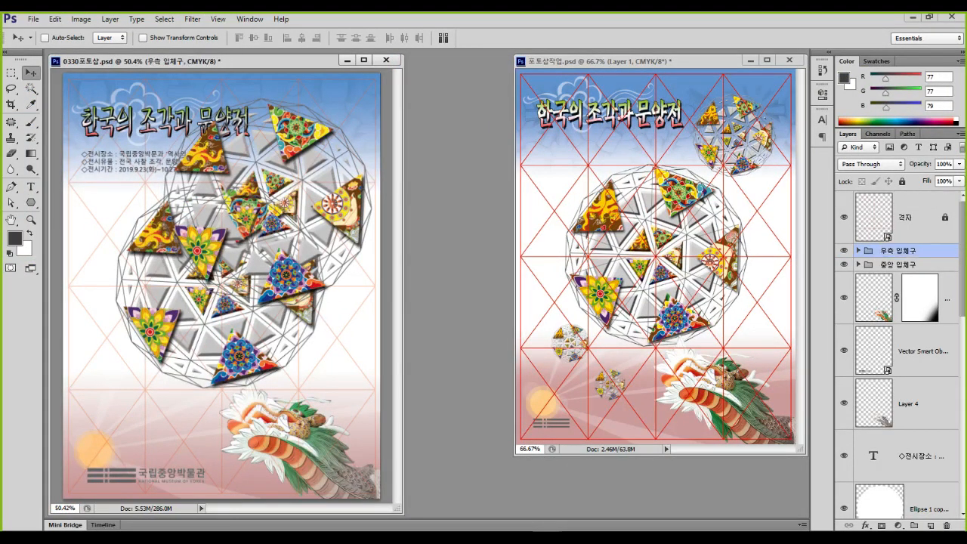
# Scale the copied sphere to about 55% and move it to the top right
pyautogui.hotkey('ctrl', 't')
pyautogui.moveTo(139, 339); pyautogui.dragTo(290, 183)
pyautogui.moveTo(355, 114); pyautogui.dragTo(324, 125)
pyautogui.press('Return')
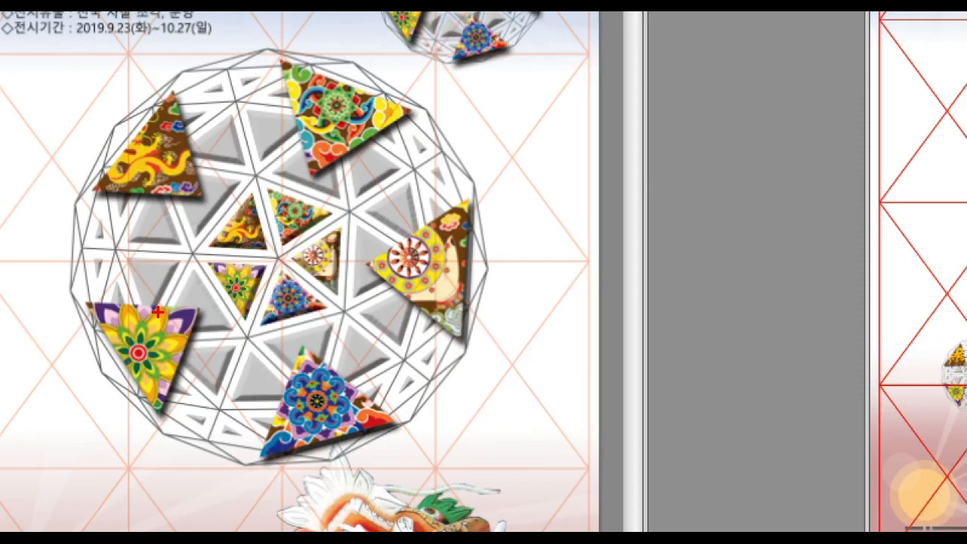
pyautogui.moveTo(241, 338)
pyautogui.mouseDown()
pyautogui.moveTo(186, 335)
pyautogui.moveTo(165, 297)
pyautogui.moveTo(185, 275)
pyautogui.moveTo(214, 277)
pyautogui.moveTo(225, 333)
pyautogui.mouseUp()
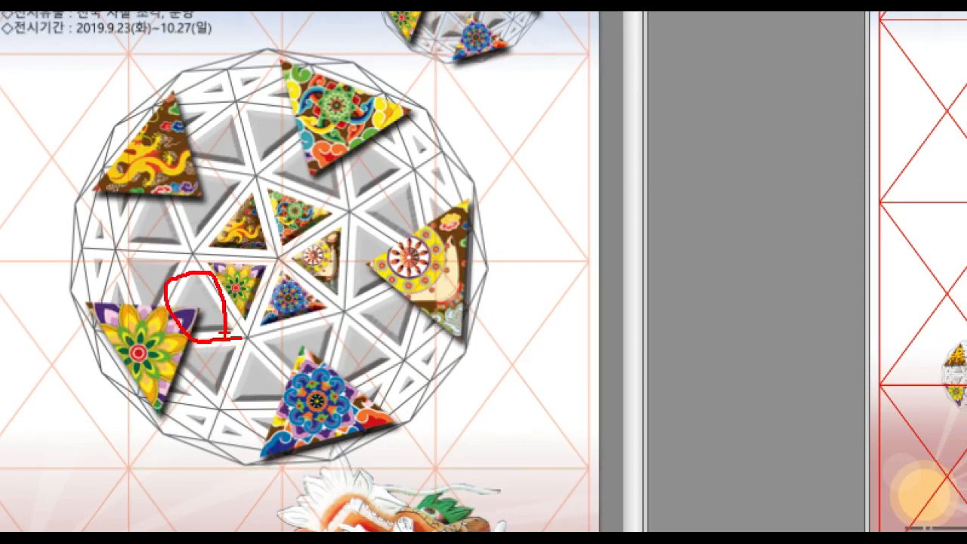
pyautogui.moveTo(252, 253)
pyautogui.mouseDown()
pyautogui.moveTo(252, 287)
pyautogui.moveTo(273, 265)
pyautogui.moveTo(265, 326)
pyautogui.mouseUp()
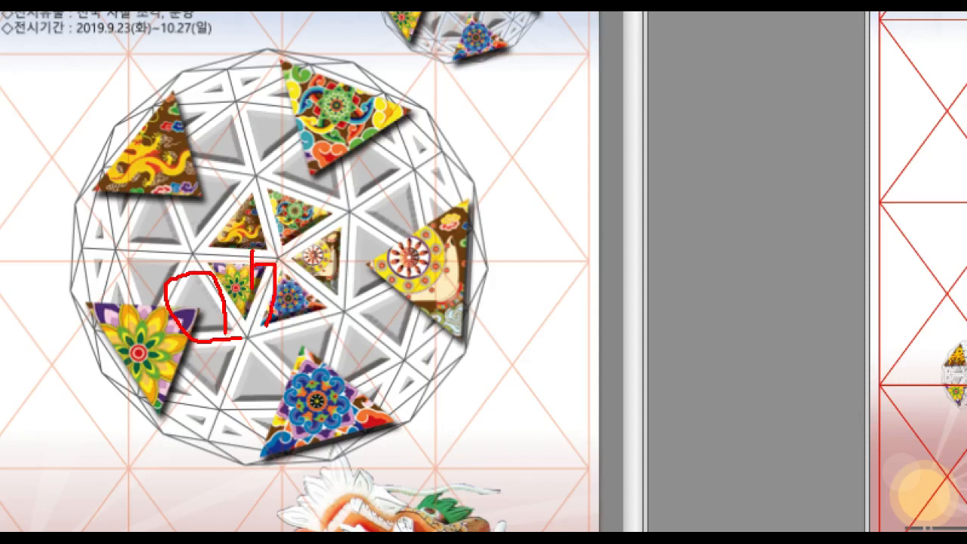
pyautogui.moveTo(380, 439)
pyautogui.mouseDown()
pyautogui.moveTo(361, 459)
pyautogui.moveTo(261, 459)
pyautogui.moveTo(271, 374)
pyautogui.moveTo(350, 359)
pyautogui.moveTo(376, 455)
pyautogui.mouseUp()
pyautogui.moveTo(313, 427); pyautogui.dragTo(414, 445)
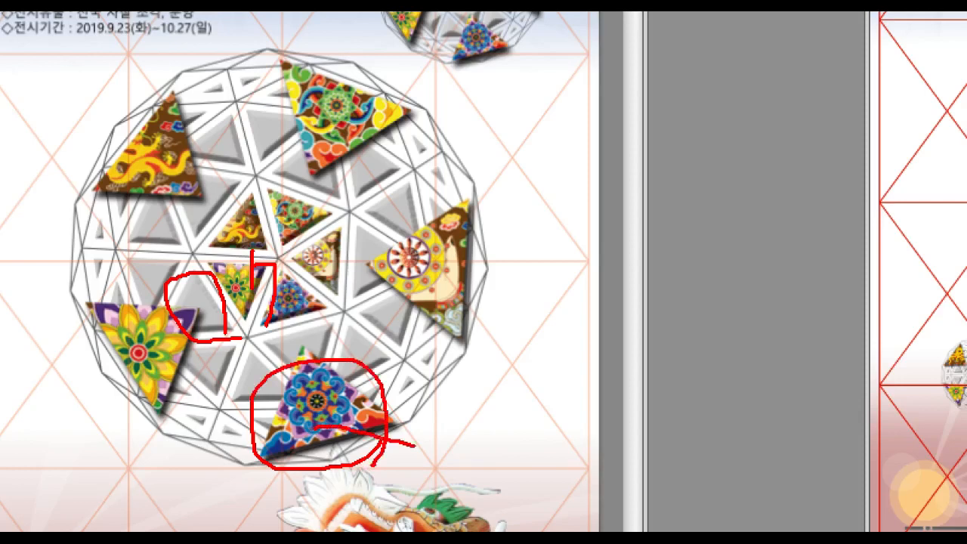
pyautogui.click(442, 431)
pyautogui.press('Escape')
# Zoom in and make trial edits around the small sphere with the Eraser tool
pyautogui.hotkey('ctrl', '2')
pyautogui.moveTo(312, 348)
pyautogui.mouseDown()
pyautogui.moveTo(163, 356)
pyautogui.moveTo(329, 313)
pyautogui.mouseUp()
pyautogui.press('e')
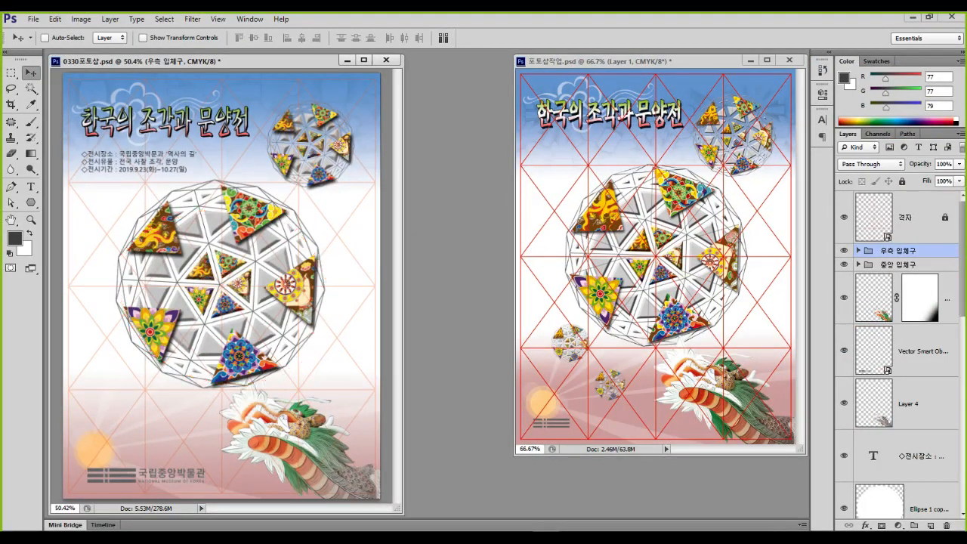
pyautogui.moveTo(235, 256); pyautogui.dragTo(284, 167)
pyautogui.moveTo(368, 153)
pyautogui.mouseDown()
pyautogui.moveTo(351, 181)
pyautogui.moveTo(283, 185)
pyautogui.moveTo(258, 120)
pyautogui.moveTo(370, 121)
pyautogui.moveTo(373, 160)
pyautogui.mouseUp()
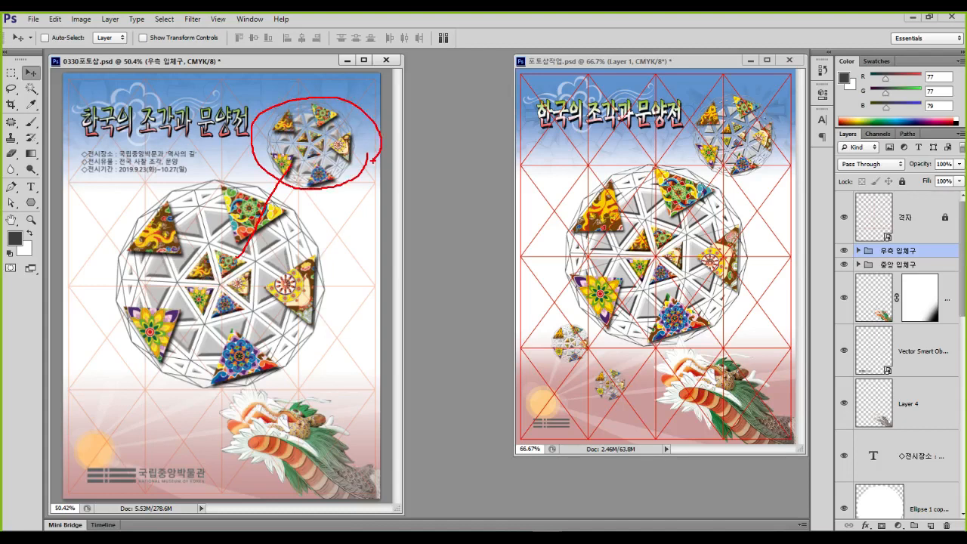
pyautogui.moveTo(391, 131)
pyautogui.mouseDown()
pyautogui.moveTo(394, 119)
pyautogui.moveTo(411, 118)
pyautogui.moveTo(400, 157)
pyautogui.mouseUp()
pyautogui.press('Escape')
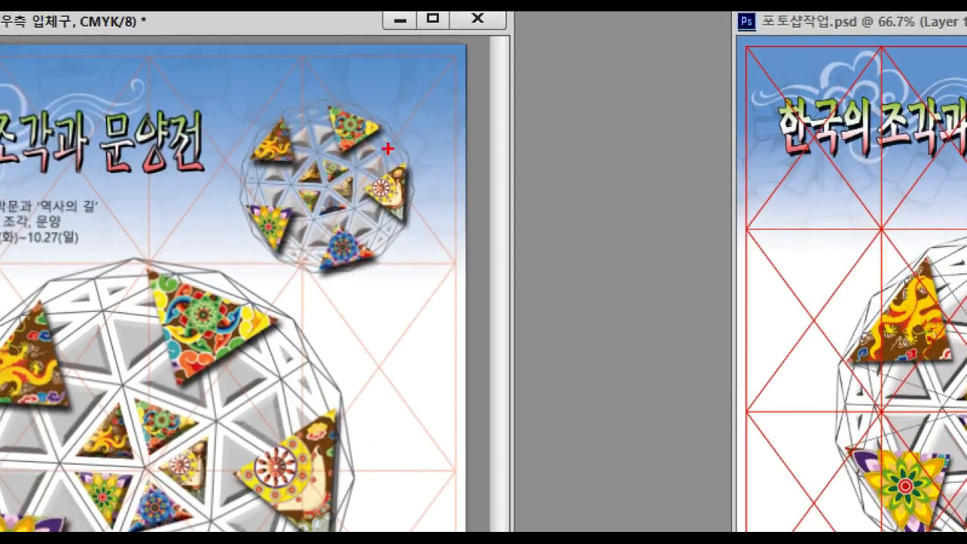
pyautogui.moveTo(355, 131)
pyautogui.mouseDown()
pyautogui.moveTo(305, 185)
pyautogui.moveTo(310, 93)
pyautogui.moveTo(477, 185)
pyautogui.mouseUp()
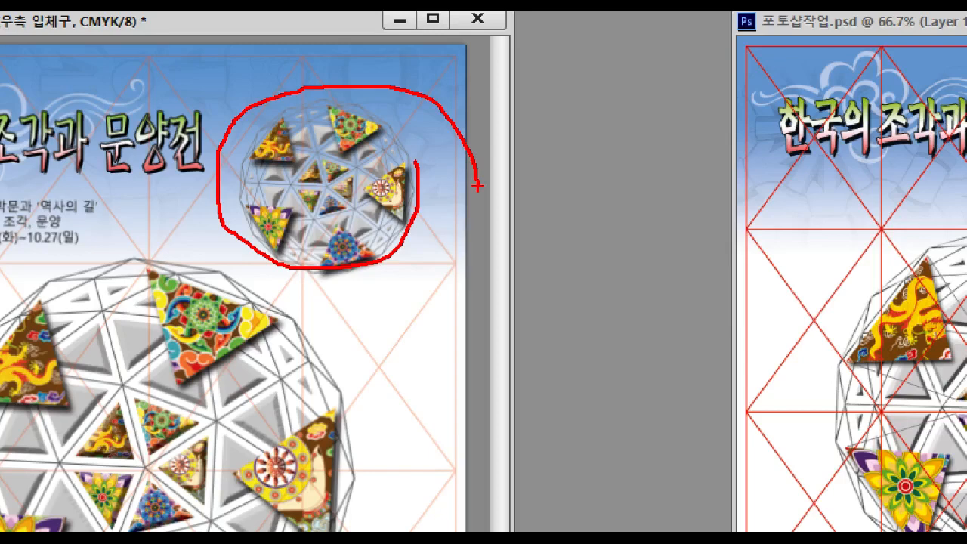
pyautogui.press('Escape')
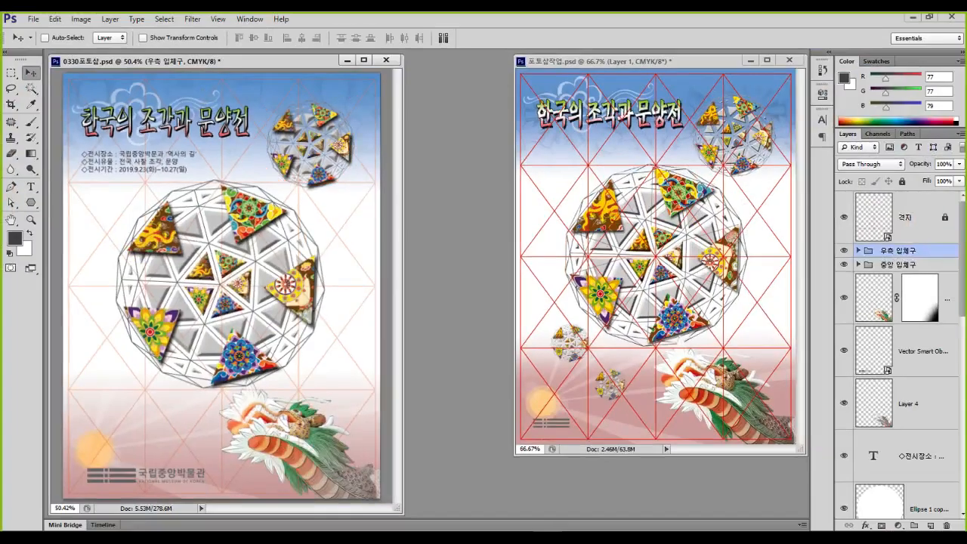
# Zoom into the small sphere and expand the 우측 입체구 group's layers
pyautogui.scroll(16, 318, 127)
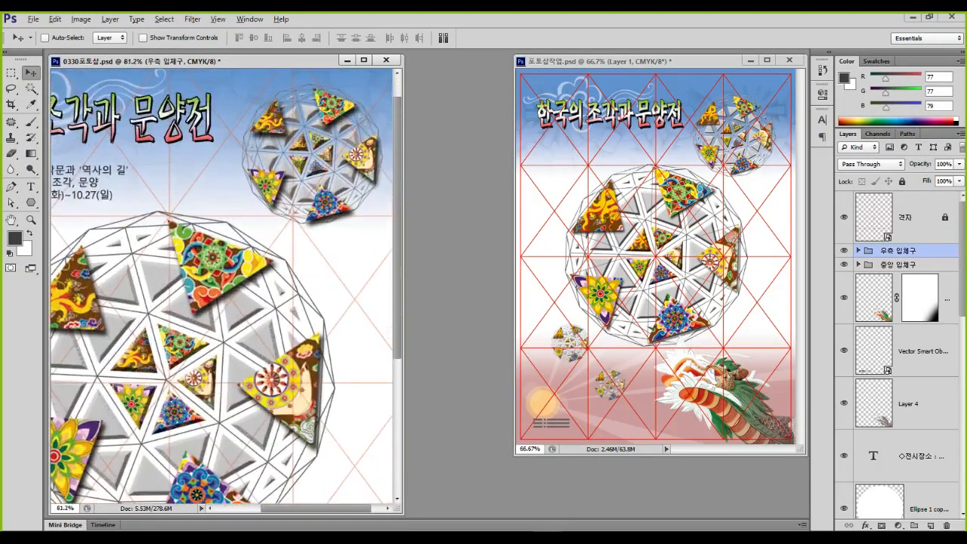
pyautogui.moveTo(351, 187); pyautogui.dragTo(293, 240)
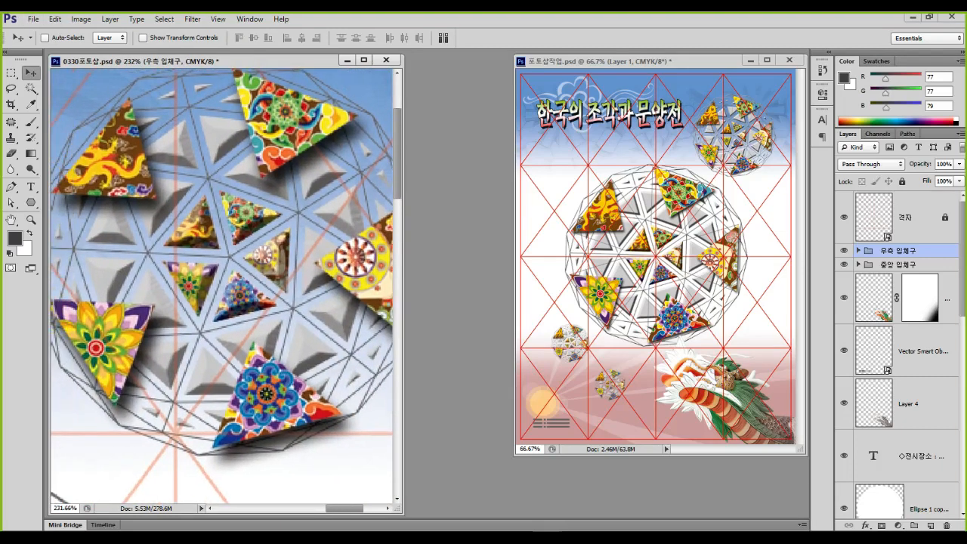
pyautogui.scroll(-1, 293, 241)
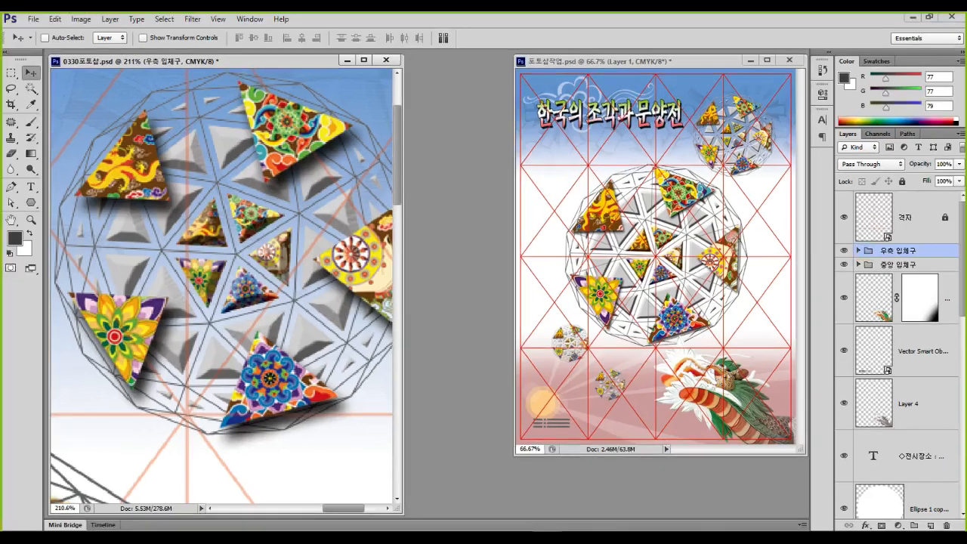
pyautogui.click(858, 250)
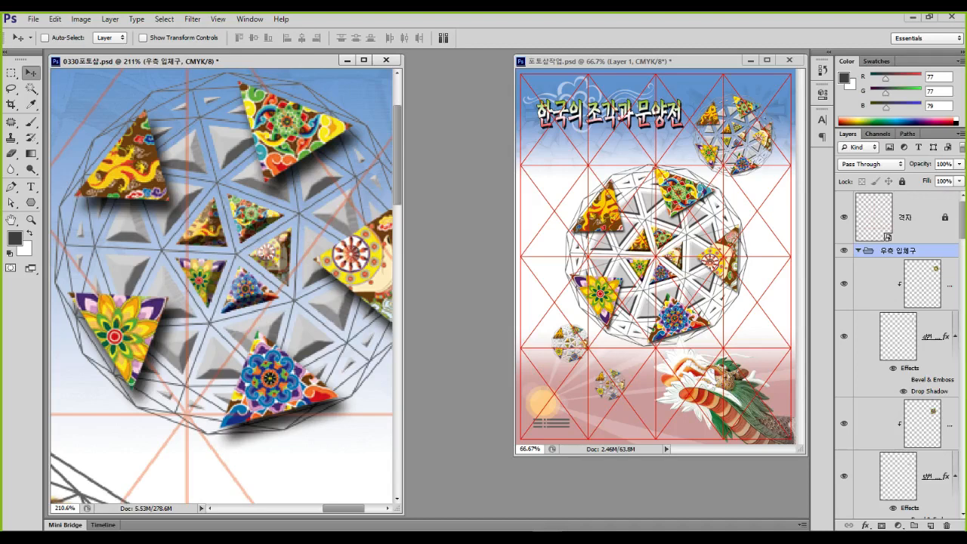
# Select 4번 copy and toggle its visibility to find its triangle
pyautogui.click(931, 337)
pyautogui.click(843, 336)
pyautogui.click(844, 336)
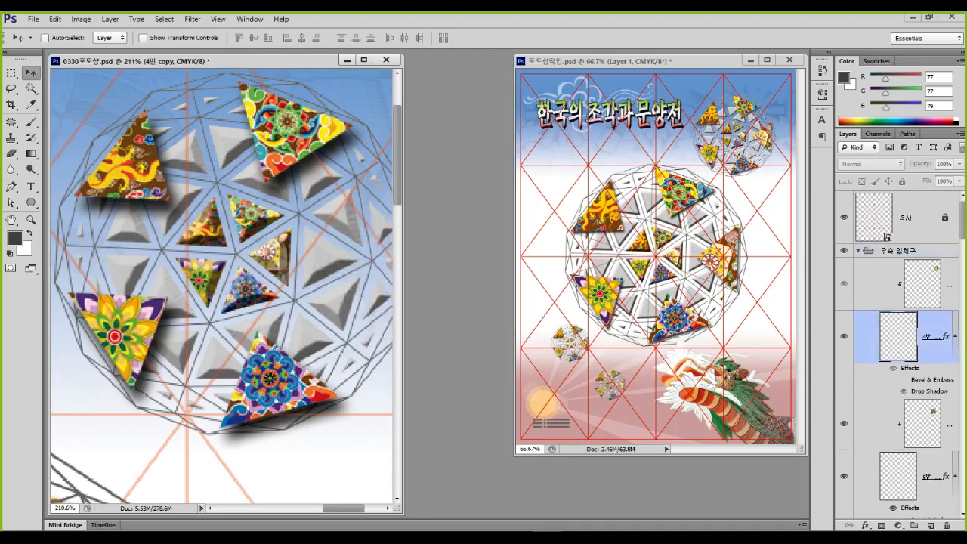
pyautogui.click(843, 336)
pyautogui.click(844, 336)
pyautogui.scroll(-1, 304, 285)
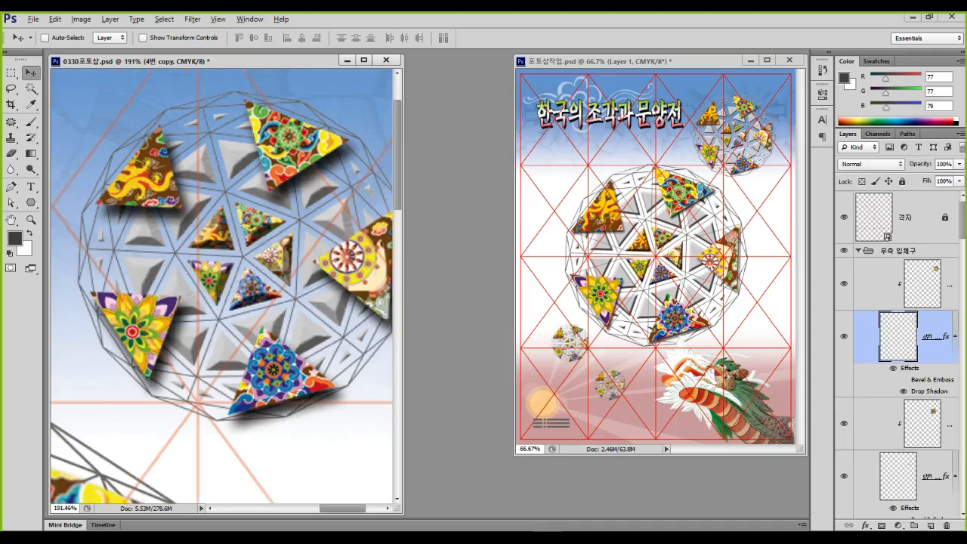
pyautogui.moveTo(303, 286); pyautogui.dragTo(287, 282)
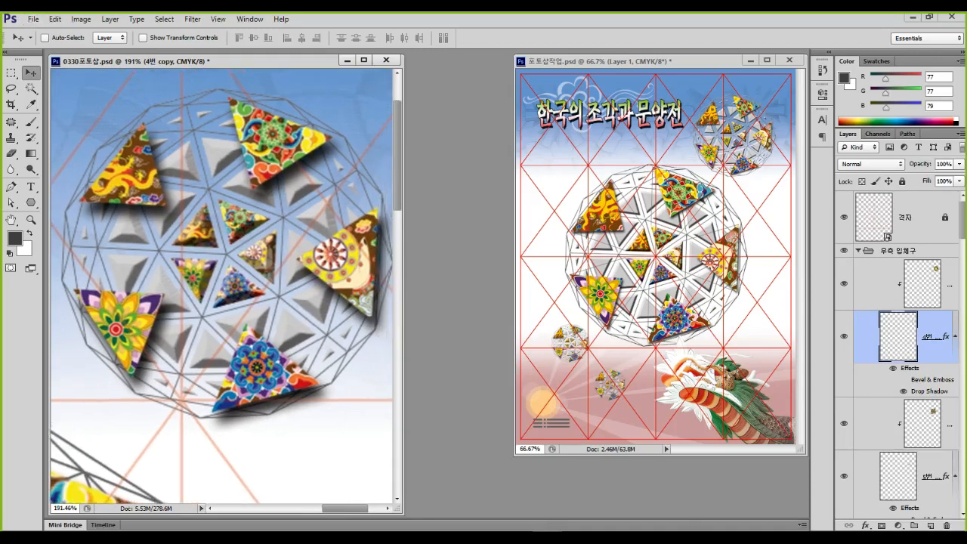
pyautogui.click(844, 336)
pyautogui.click(843, 336)
pyautogui.click(843, 336)
pyautogui.click(843, 336)
# Open the triangle layer's Drop Shadow settings and tighten spread to 0 at 75% opacity
pyautogui.doubleClick(929, 391)
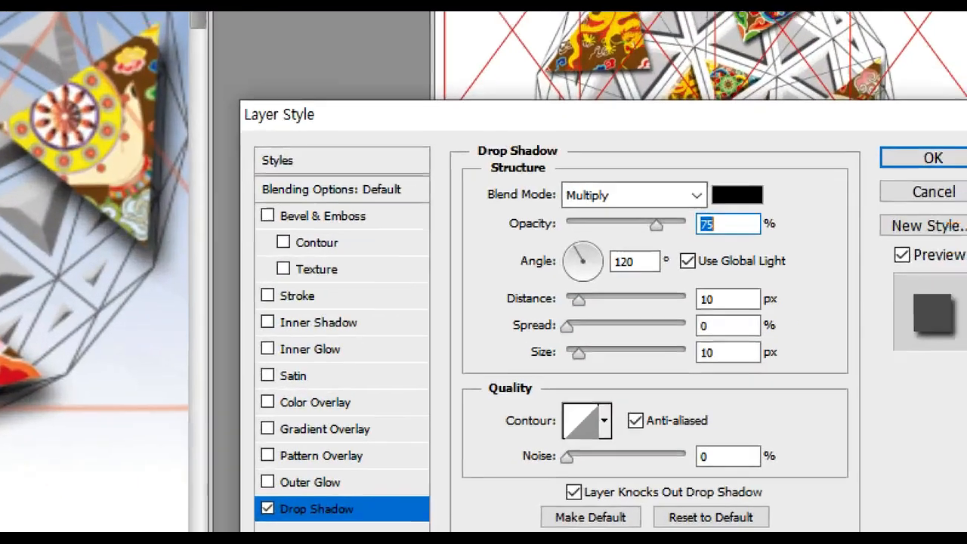
pyautogui.click(719, 375)
pyautogui.moveTo(757, 362); pyautogui.dragTo(758, 355)
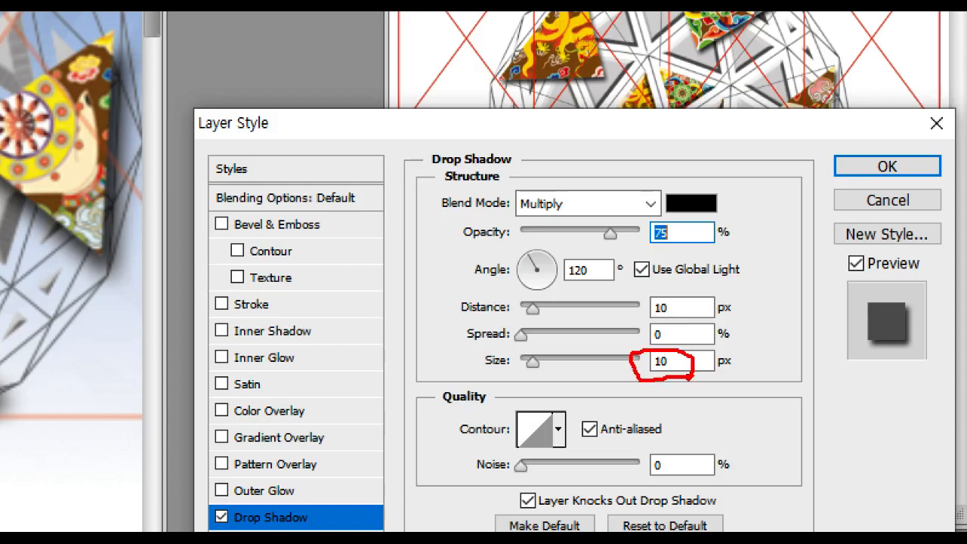
pyautogui.moveTo(658, 261); pyautogui.dragTo(656, 259)
pyautogui.press('Escape')
# Set the drop shadow distance to 5 and size to 5, then apply the style
pyautogui.doubleClick(652, 345)
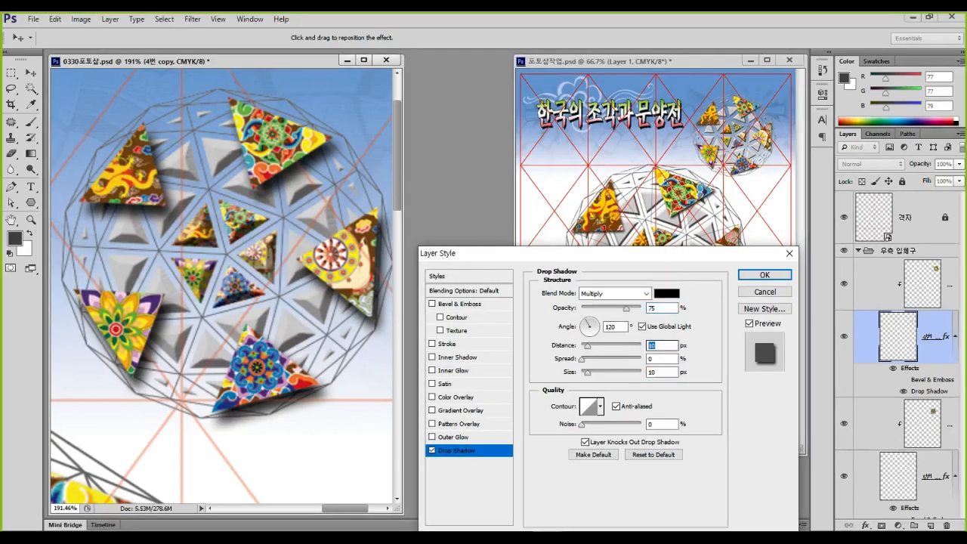
pyautogui.write('5')
pyautogui.doubleClick(653, 371)
pyautogui.write('5')
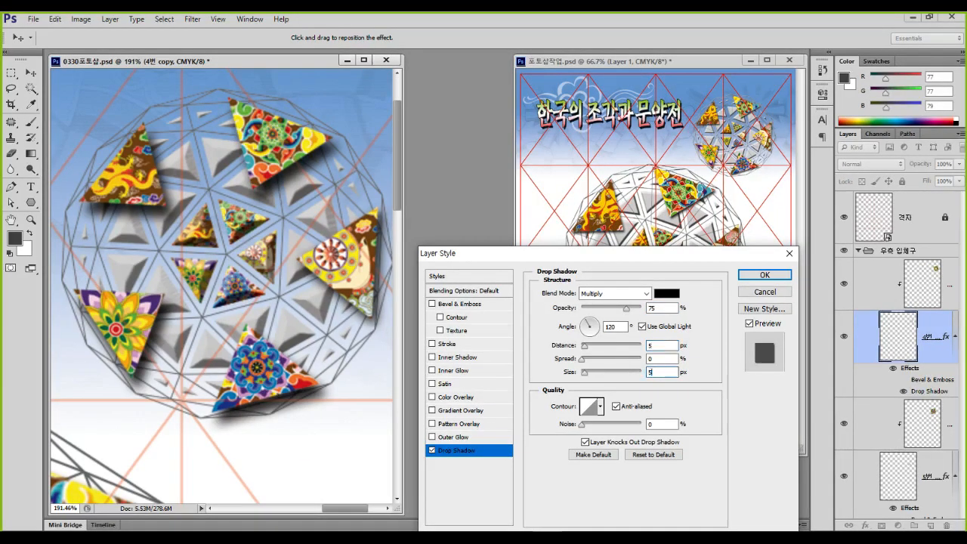
pyautogui.click(655, 359)
pyautogui.hotkey('ctrl', '1')
pyautogui.click(381, 311)
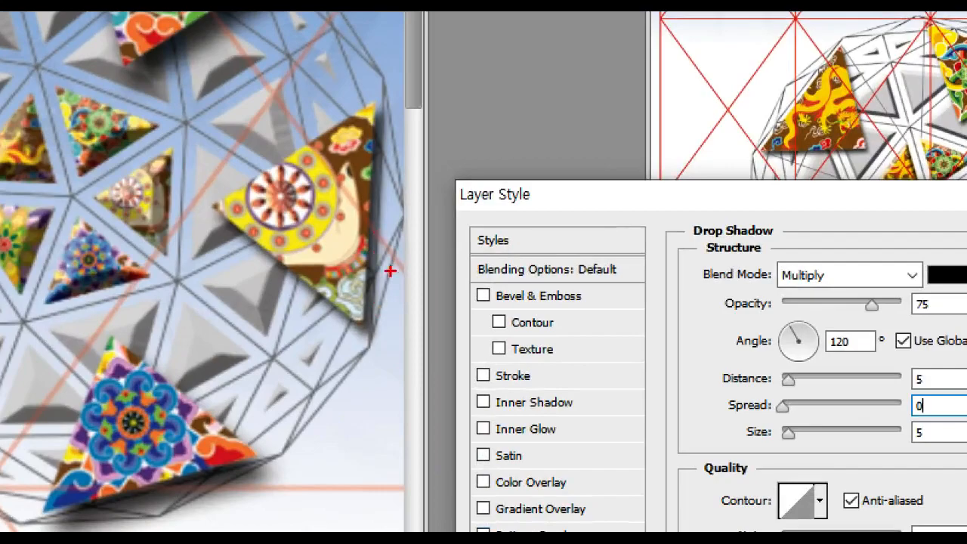
pyautogui.press('Escape')
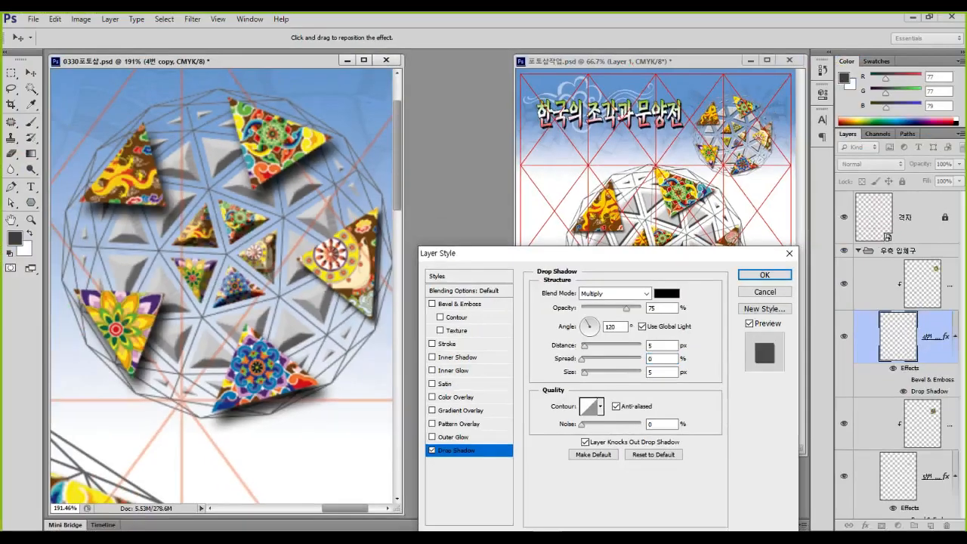
pyautogui.click(764, 274)
pyautogui.moveTo(292, 339)
pyautogui.mouseDown()
pyautogui.moveTo(285, 391)
pyautogui.moveTo(241, 396)
pyautogui.mouseUp()
pyautogui.moveTo(141, 336)
pyautogui.mouseDown()
pyautogui.moveTo(172, 296)
pyautogui.moveTo(117, 281)
pyautogui.mouseUp()
pyautogui.moveTo(139, 171)
pyautogui.mouseDown()
pyautogui.moveTo(124, 217)
pyautogui.moveTo(139, 175)
pyautogui.mouseUp()
pyautogui.moveTo(276, 149); pyautogui.dragTo(291, 125)
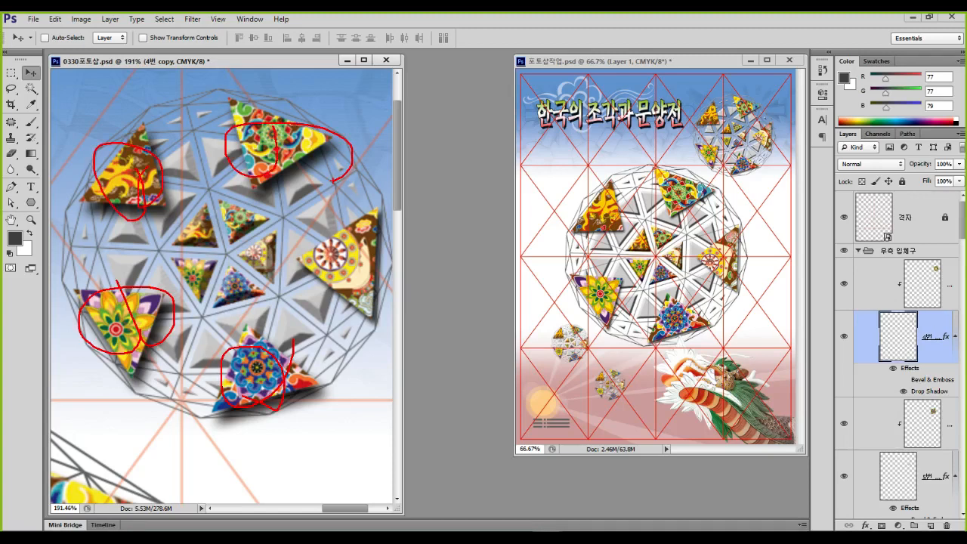
pyautogui.press('Escape')
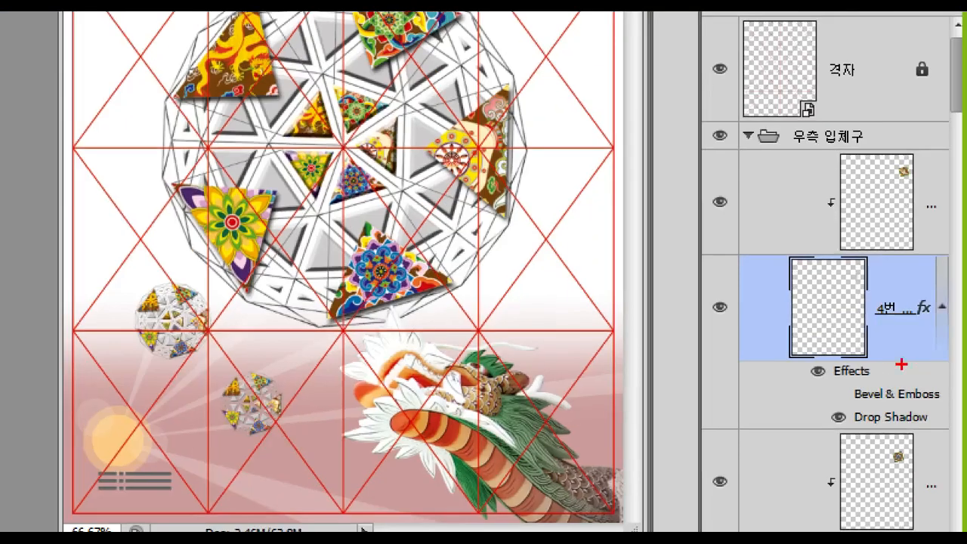
pyautogui.moveTo(925, 352)
pyautogui.mouseDown()
pyautogui.moveTo(868, 355)
pyautogui.moveTo(916, 350)
pyautogui.mouseUp()
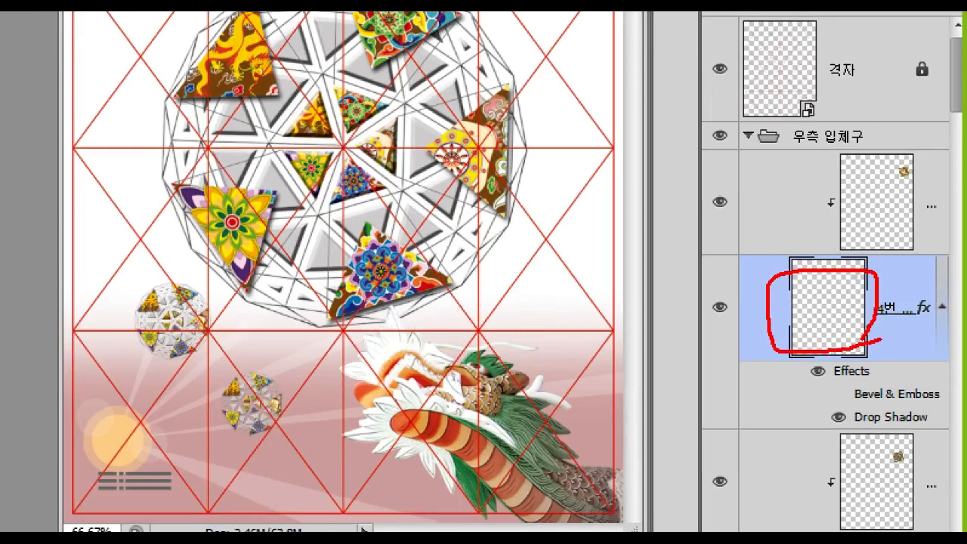
pyautogui.moveTo(927, 396); pyautogui.dragTo(920, 372)
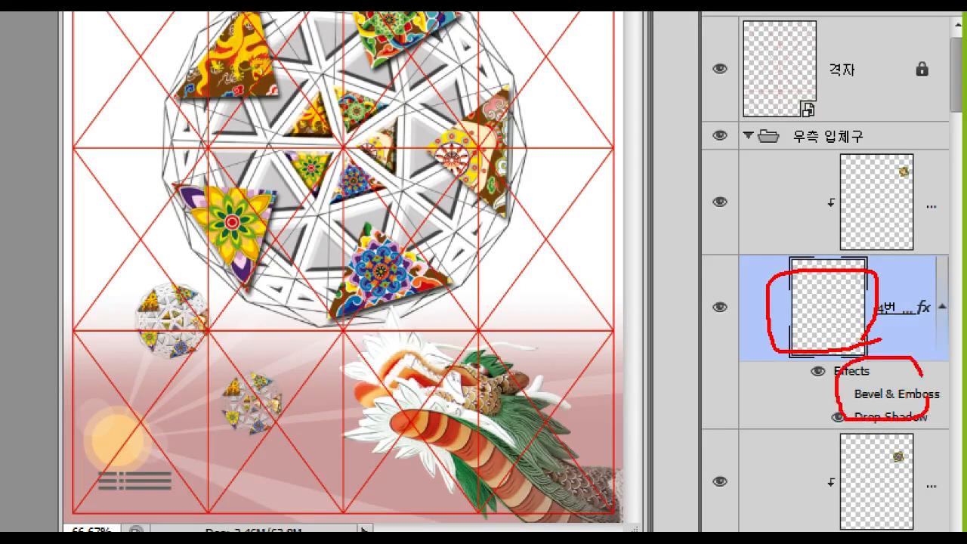
pyautogui.press('Escape')
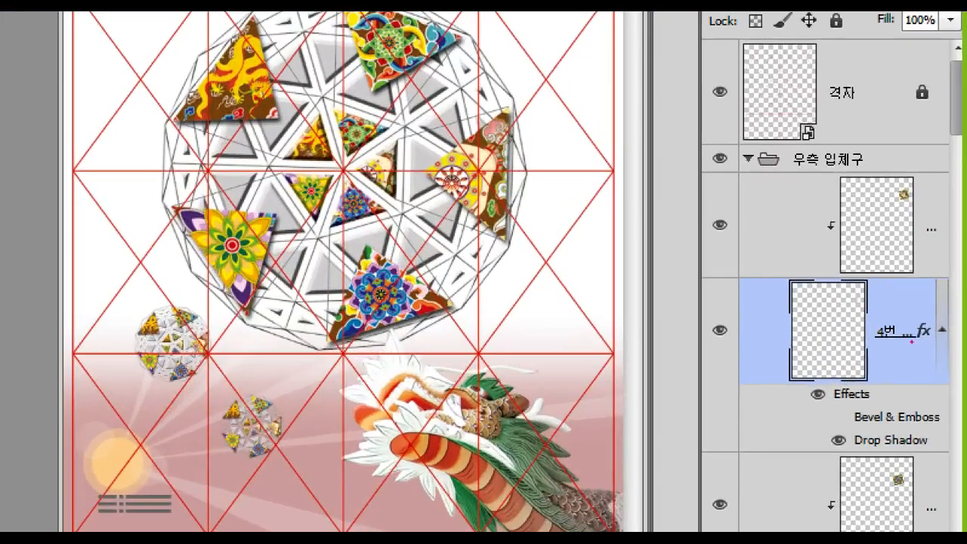
pyautogui.moveTo(914, 334)
pyautogui.mouseDown()
pyautogui.moveTo(880, 339)
pyautogui.moveTo(915, 339)
pyautogui.mouseUp()
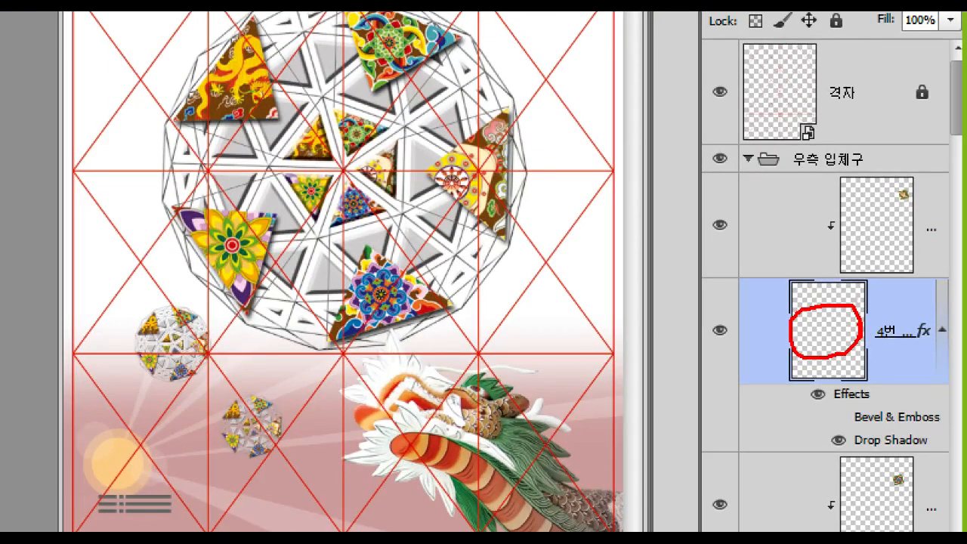
pyautogui.moveTo(870, 316)
pyautogui.mouseDown()
pyautogui.moveTo(928, 347)
pyautogui.moveTo(952, 346)
pyautogui.mouseUp()
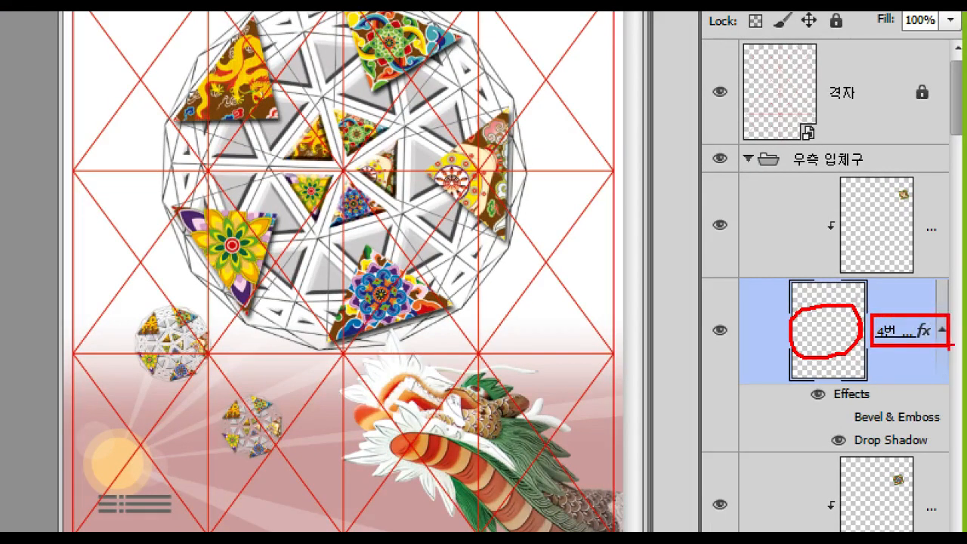
pyautogui.press('Escape')
# Copy the styled triangle's layer style and paste it onto another triangle layer
pyautogui.rightClick(935, 336)
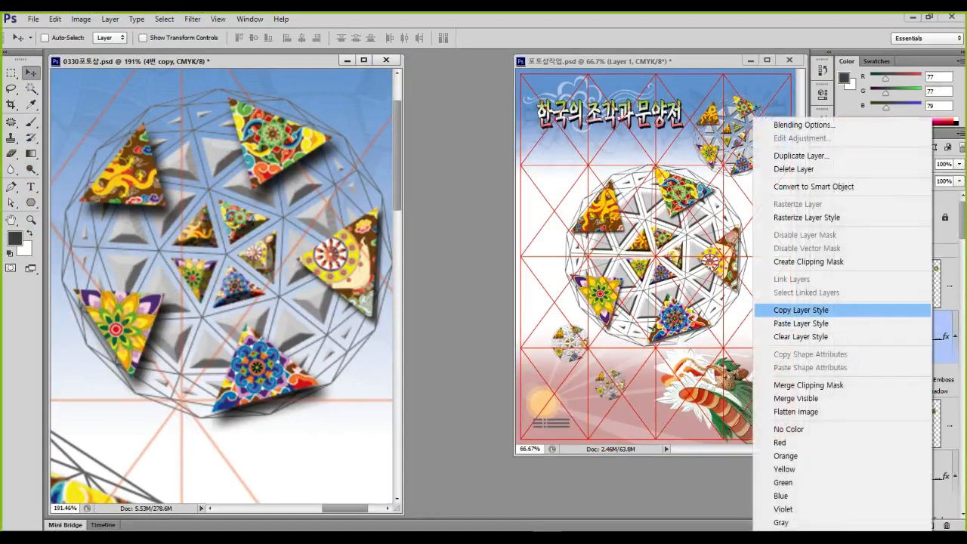
pyautogui.click(801, 310)
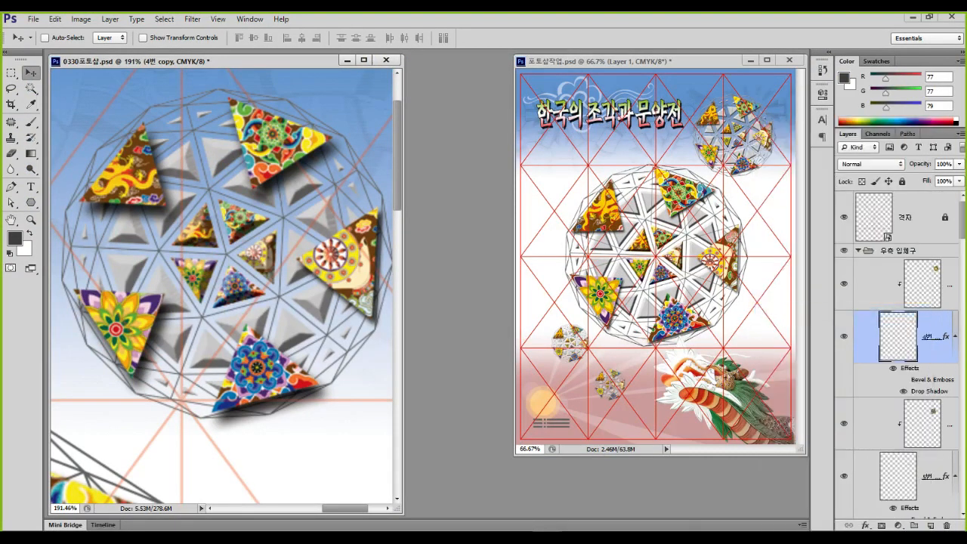
pyautogui.scroll(-3, 899, 332)
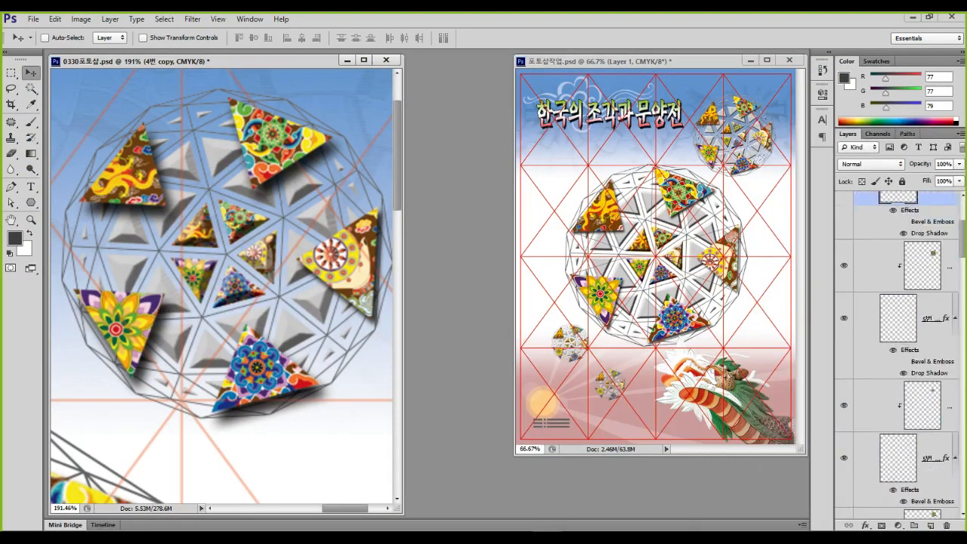
pyautogui.rightClick(936, 317)
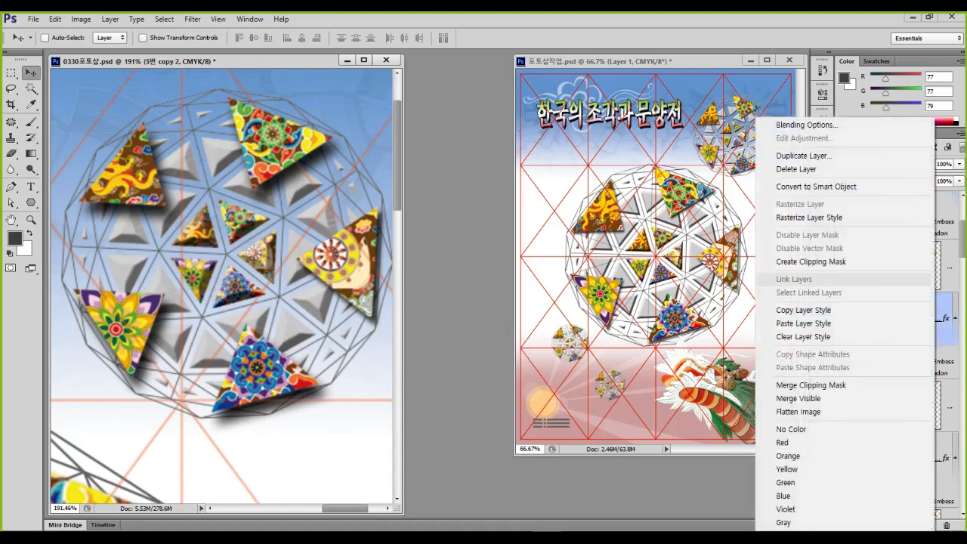
pyautogui.click(800, 323)
pyautogui.moveTo(317, 394)
pyautogui.mouseDown()
pyautogui.moveTo(266, 424)
pyautogui.moveTo(336, 336)
pyautogui.moveTo(347, 412)
pyautogui.mouseUp()
pyautogui.press('Escape')
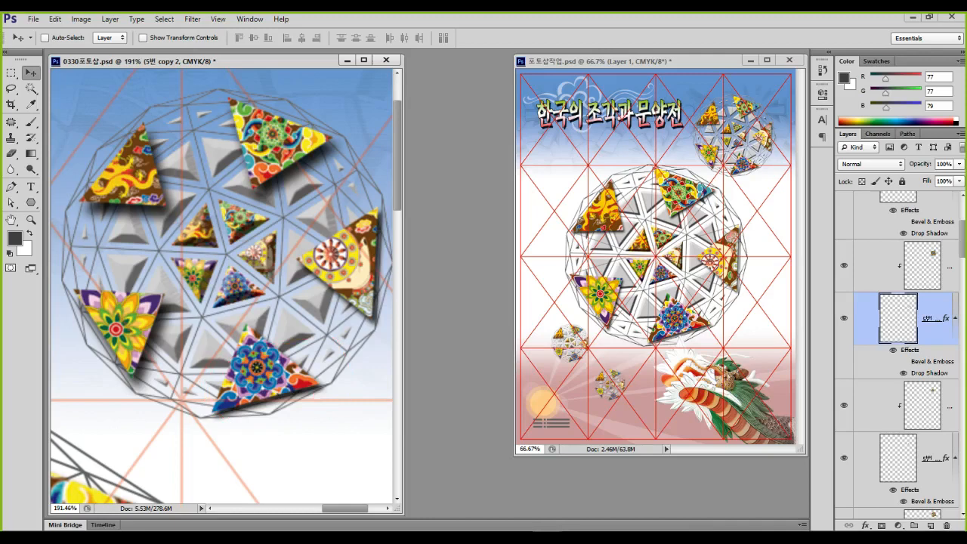
# Try pasting the copied style onto the 5번 copy layer, then undo it
pyautogui.hotkey('alt', '[')
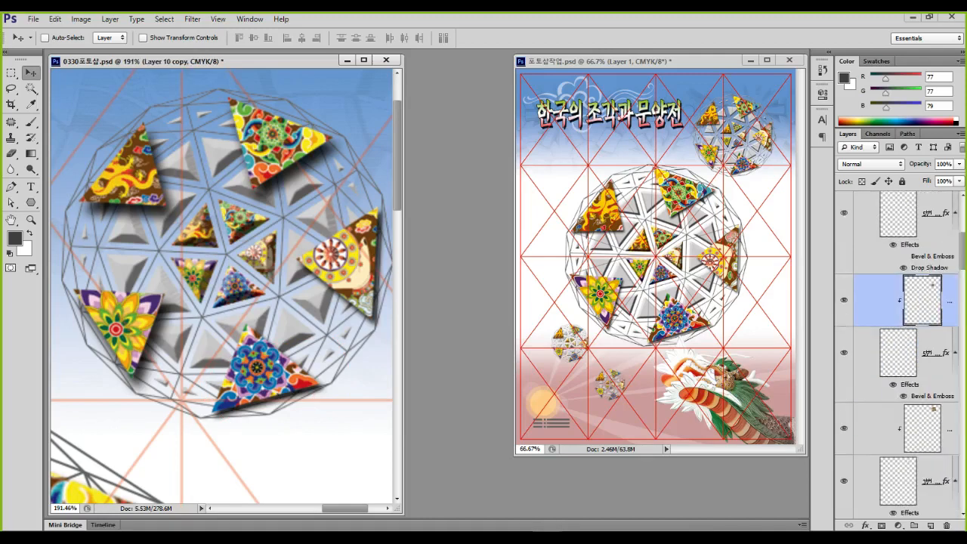
pyautogui.click(930, 352)
pyautogui.rightClick(930, 353)
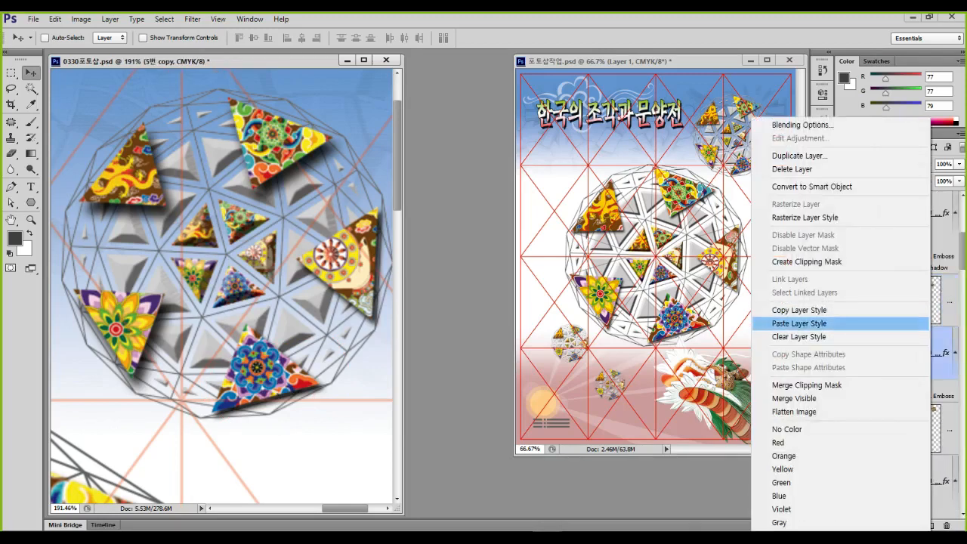
pyautogui.click(799, 323)
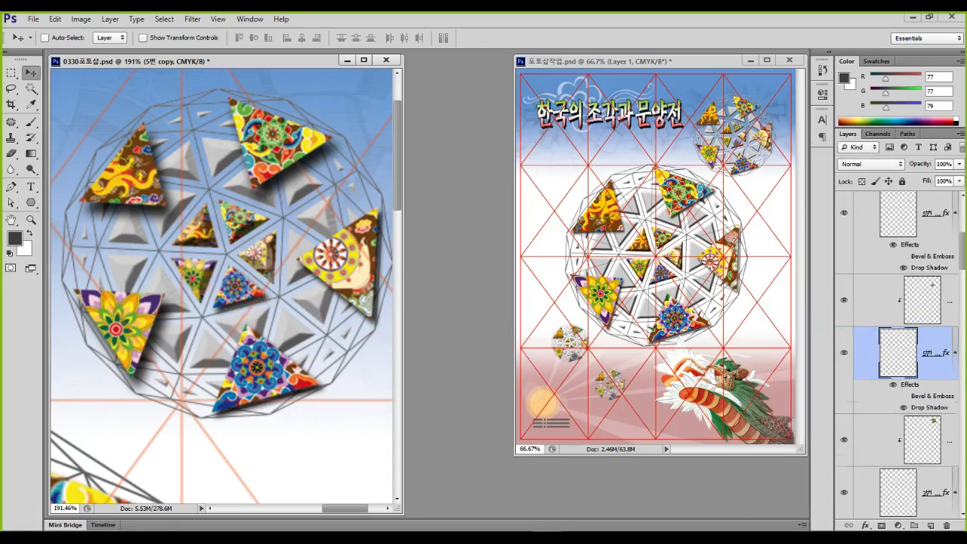
pyautogui.hotkey('ctrl', 'z')
# Identify the 3번 copy 2 triangle and paste the copied style onto it
pyautogui.scroll(-3, 906, 362)
pyautogui.click(930, 375)
pyautogui.click(843, 375)
pyautogui.click(844, 375)
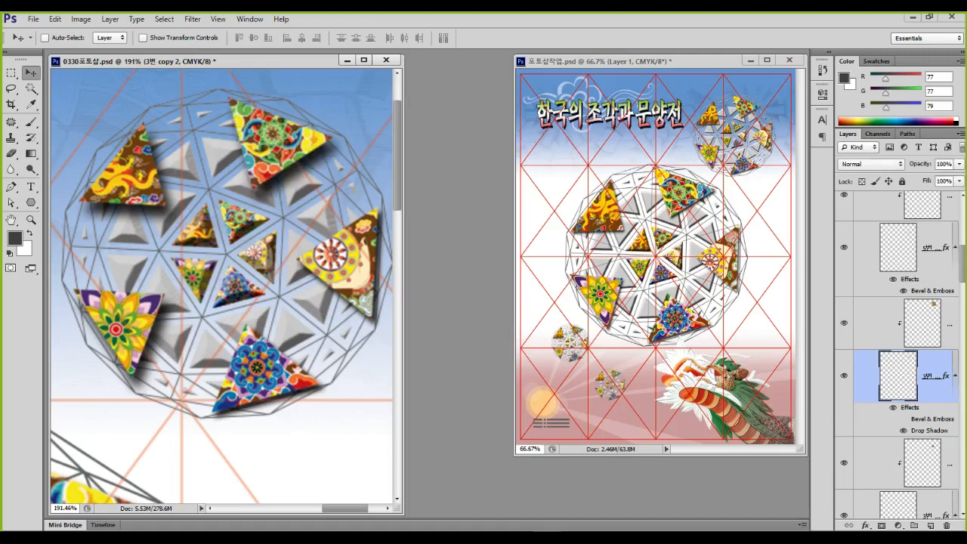
pyautogui.rightClick(934, 323)
pyautogui.click(891, 323)
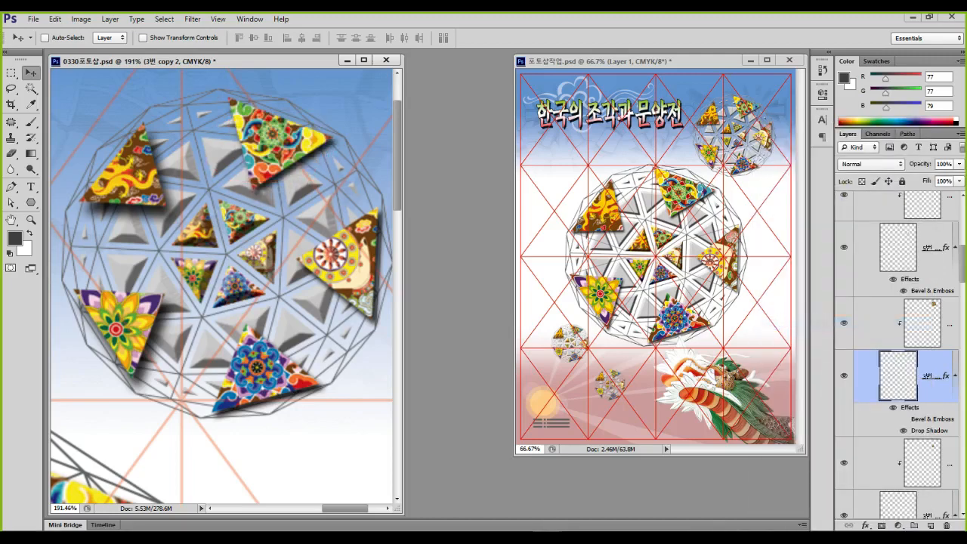
# Toggle the 3번 copy layer's visibility to locate its triangle
pyautogui.scroll(-2, 897, 355)
pyautogui.click(932, 411)
pyautogui.click(844, 410)
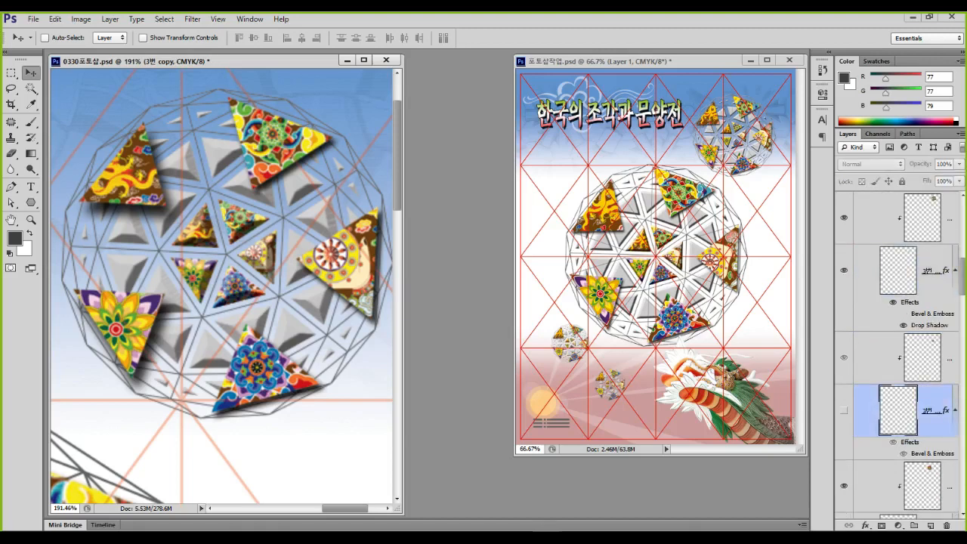
pyautogui.click(843, 410)
pyautogui.click(843, 410)
pyautogui.click(843, 410)
pyautogui.click(844, 410)
pyautogui.click(844, 410)
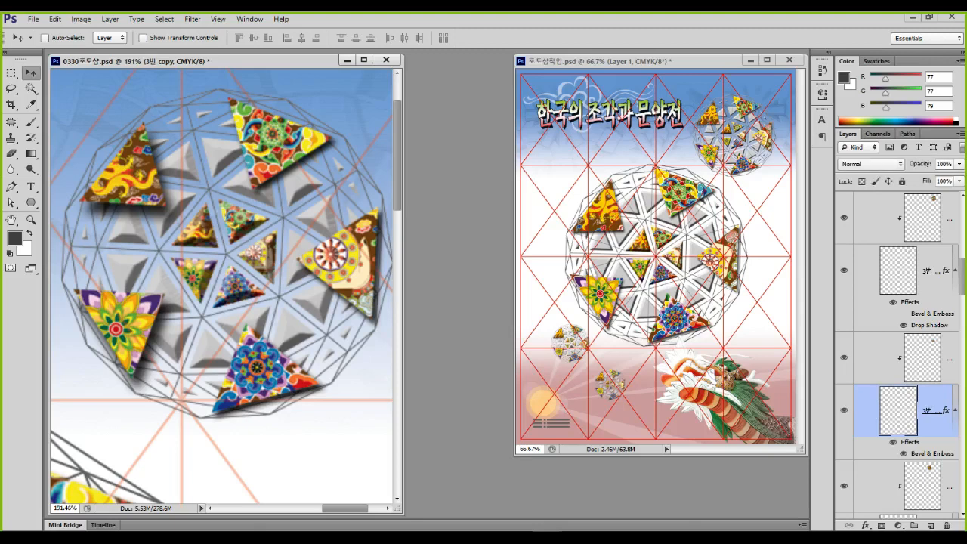
# Identify the top-left triangle as 2번 copy and apply the copied style to it
pyautogui.scroll(-2, 843, 410)
pyautogui.click(844, 433)
pyautogui.click(844, 432)
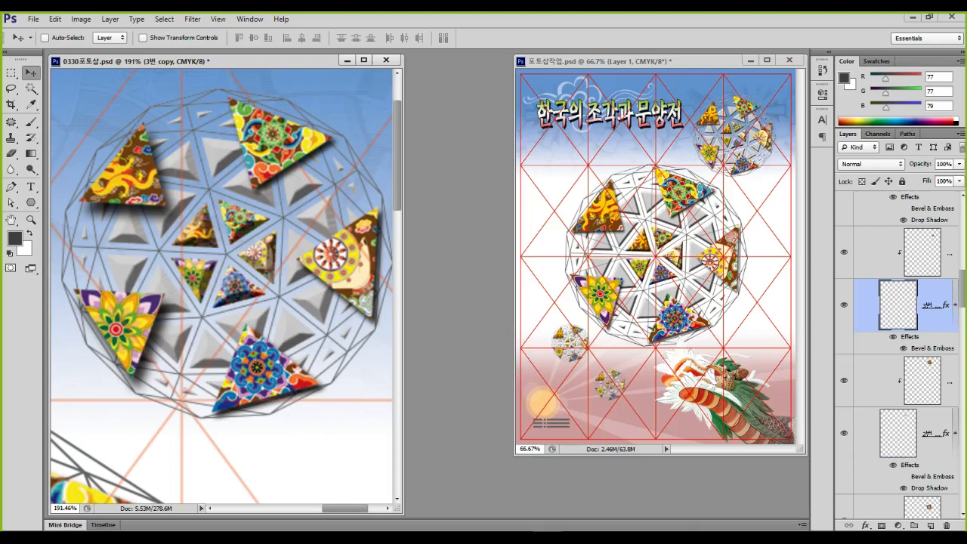
pyautogui.rightClick(932, 432)
pyautogui.click(804, 309)
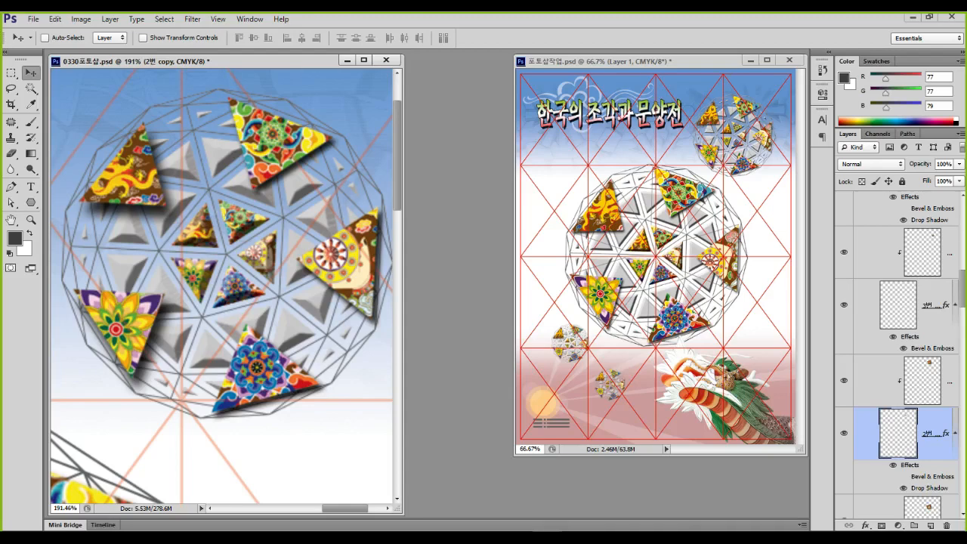
pyautogui.scroll(-9, 249, 287)
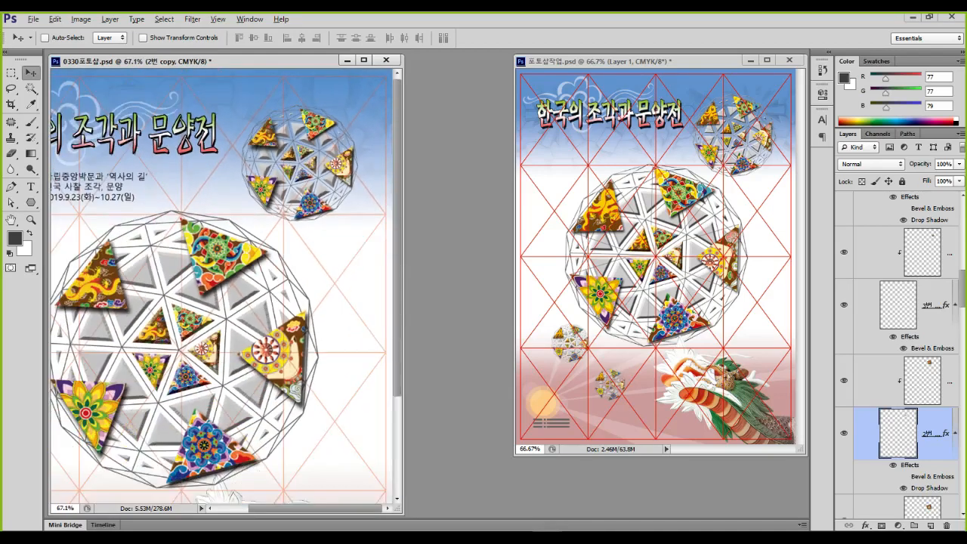
# Zoom the left document out to 50.4% to show both spheres and the title
pyautogui.scroll(-2, 249, 287)
pyautogui.moveTo(360, 152)
pyautogui.mouseDown()
pyautogui.moveTo(342, 187)
pyautogui.moveTo(325, 118)
pyautogui.moveTo(331, 176)
pyautogui.mouseUp()
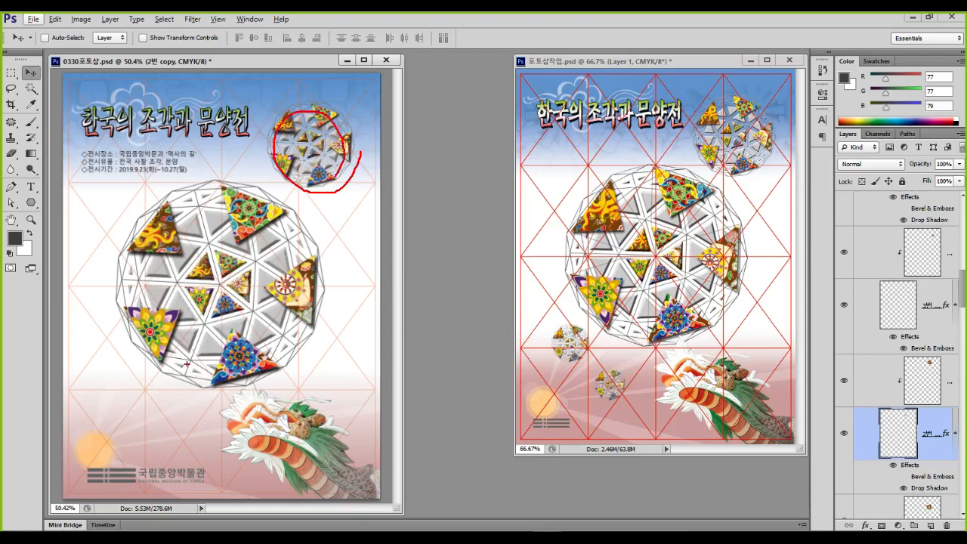
pyautogui.moveTo(143, 385)
pyautogui.mouseDown()
pyautogui.moveTo(89, 397)
pyautogui.moveTo(142, 377)
pyautogui.moveTo(139, 400)
pyautogui.mouseUp()
pyautogui.moveTo(182, 428)
pyautogui.mouseDown()
pyautogui.moveTo(136, 437)
pyautogui.moveTo(181, 436)
pyautogui.moveTo(176, 444)
pyautogui.mouseUp()
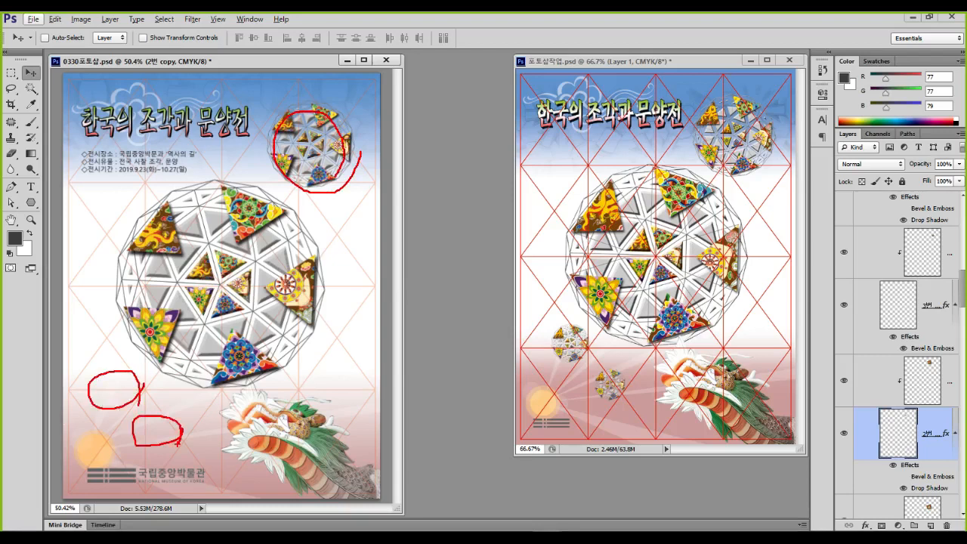
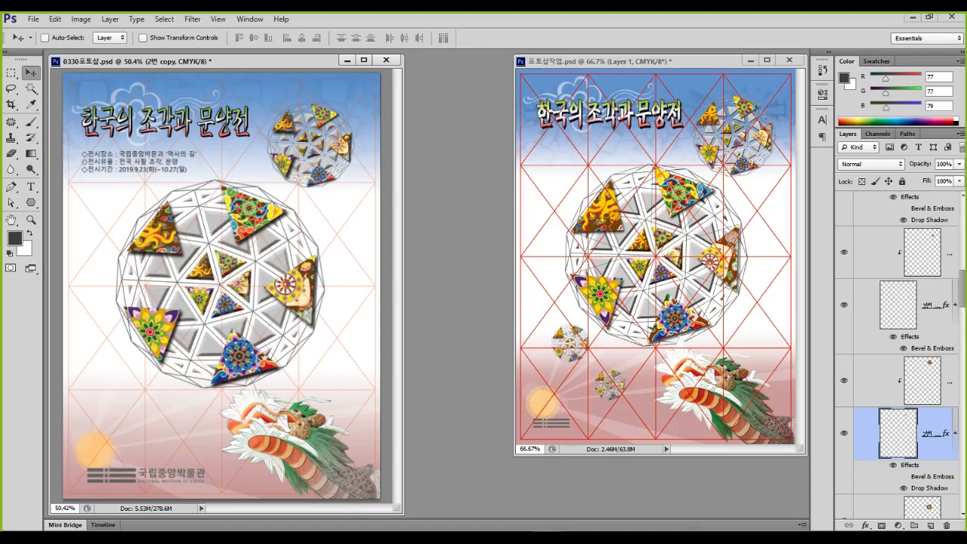
# Select the 3번 and 2번 layers and zoom in on the small top-right patterned dome
pyautogui.click(937, 305)
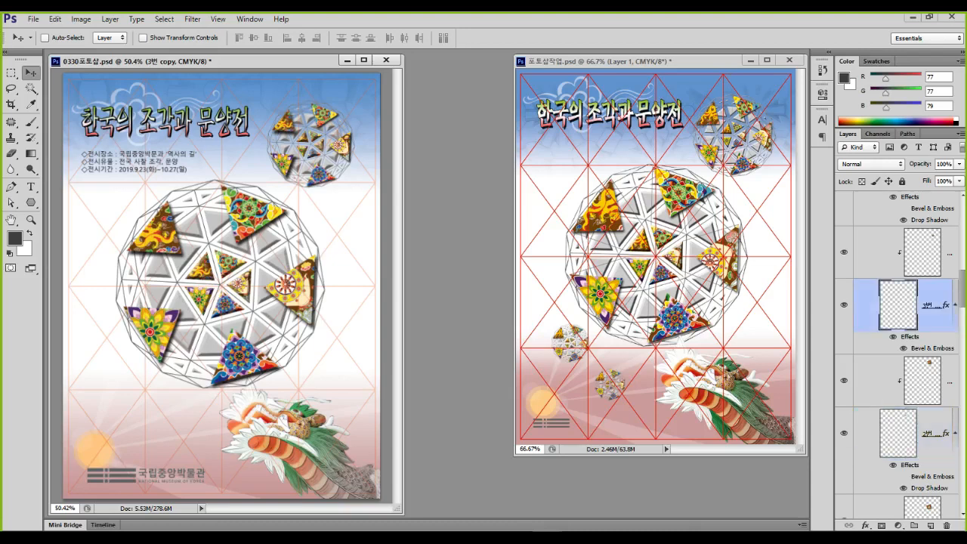
pyautogui.click(936, 433)
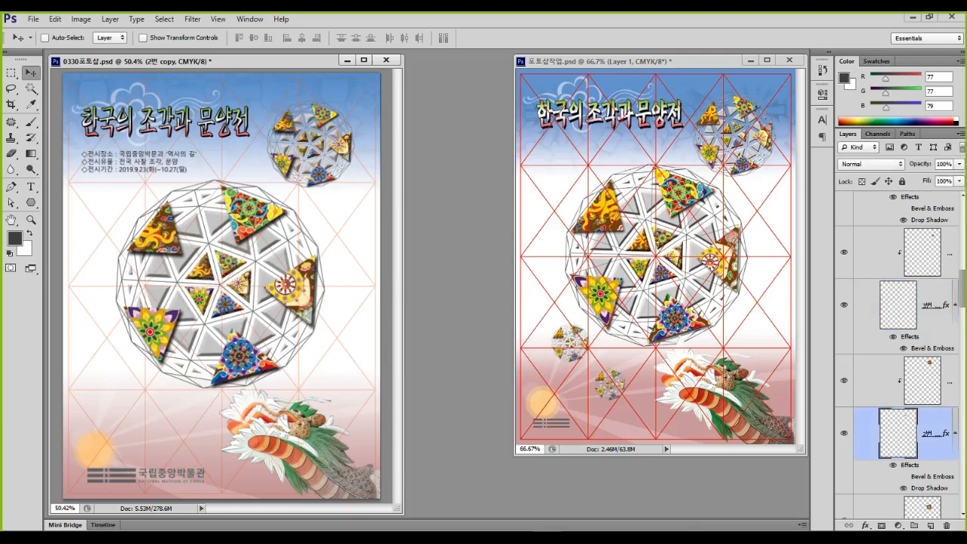
pyautogui.scroll(6, 310, 156)
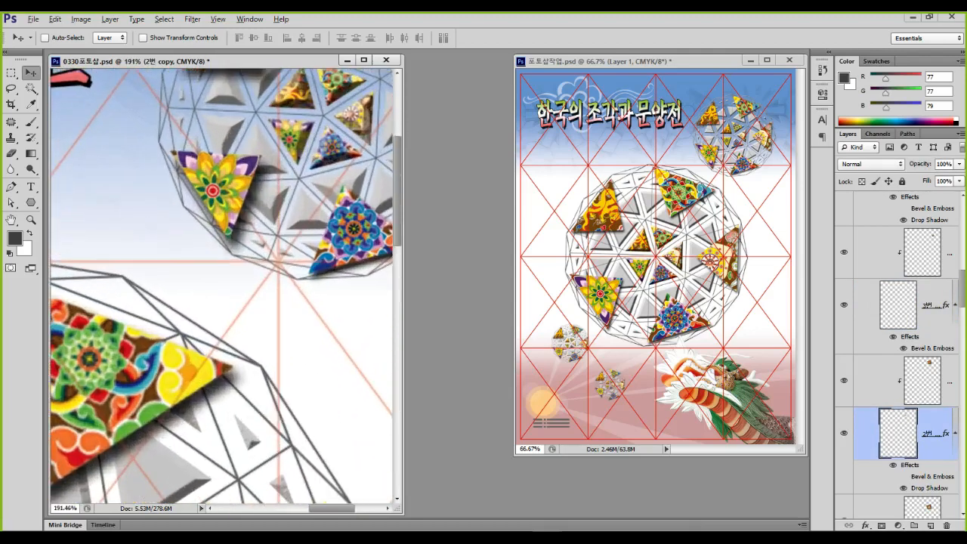
# Check which triangle the 1번 copy layer is and paste the copied layer style onto it
pyautogui.scroll(-3, 897, 355)
pyautogui.click(843, 415)
pyautogui.click(843, 414)
pyautogui.rightClick(893, 446)
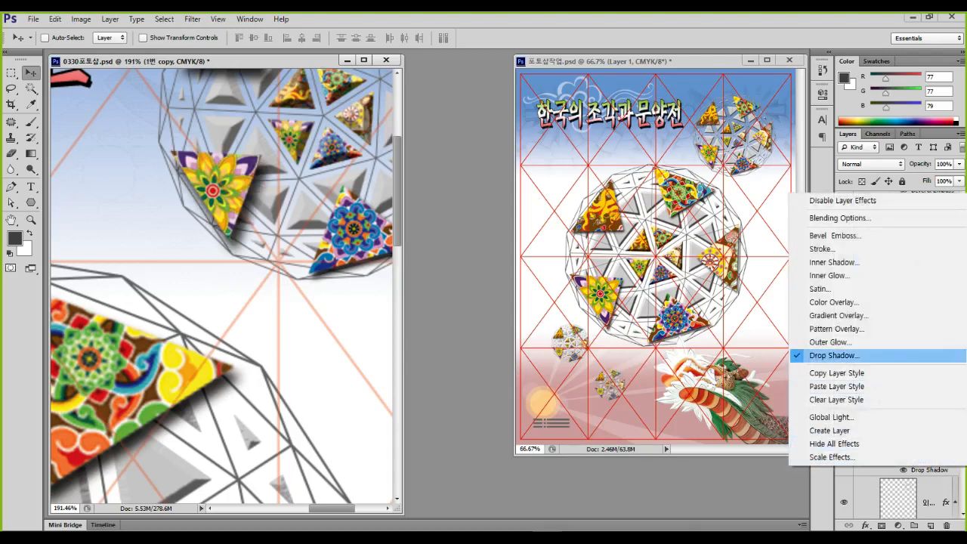
pyautogui.click(836, 372)
pyautogui.rightClick(930, 415)
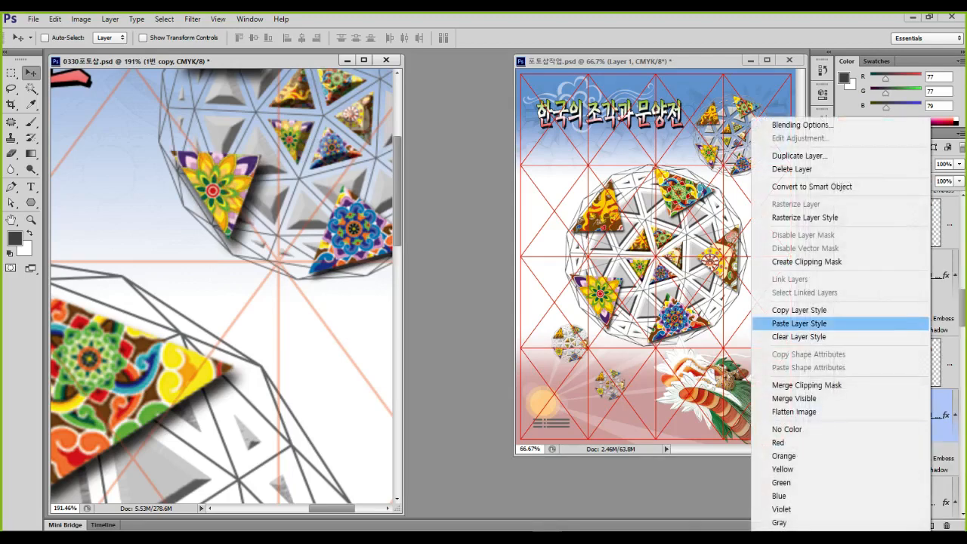
pyautogui.click(799, 323)
# Pick Layer 7 copy from the canvas, then paste the copied style onto 2번 copy
pyautogui.scroll(-3, 283, 211)
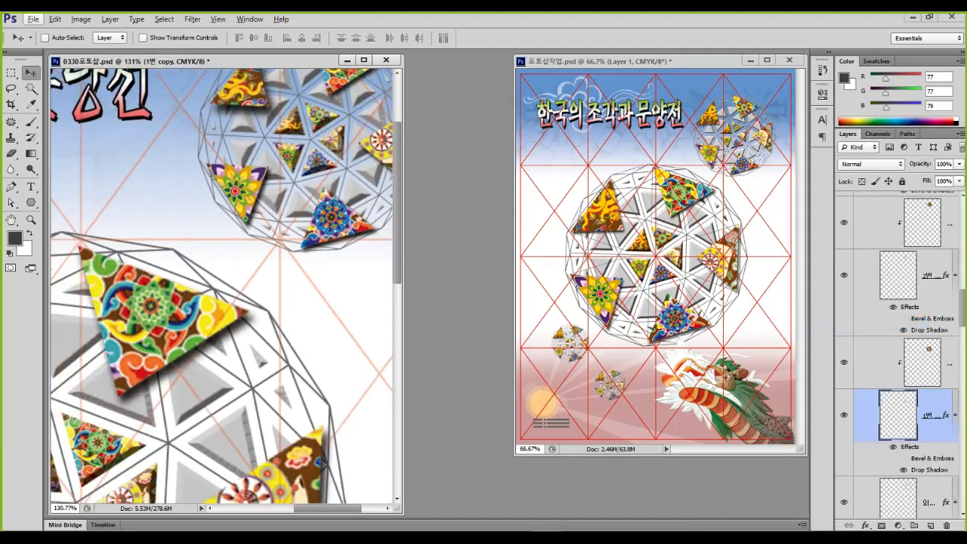
pyautogui.rightClick(246, 88)
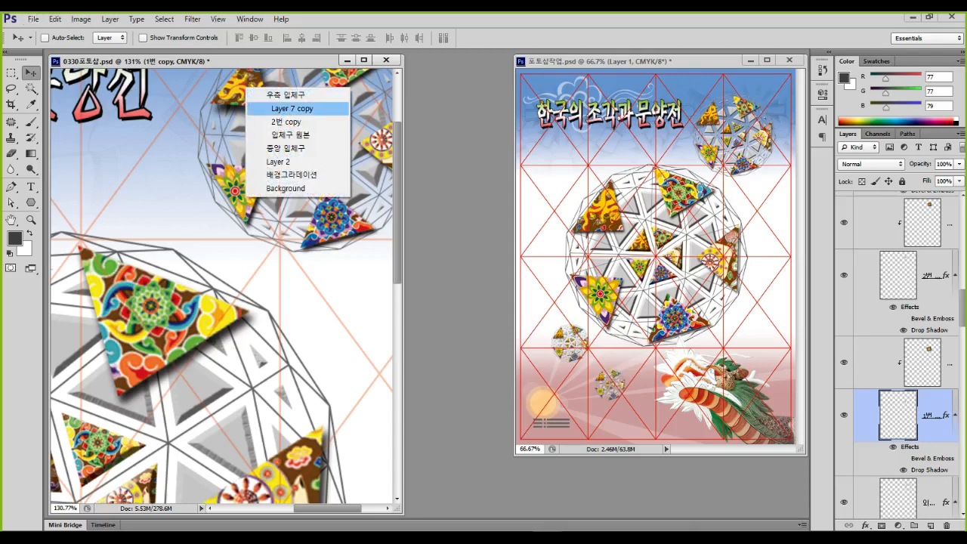
pyautogui.click(292, 108)
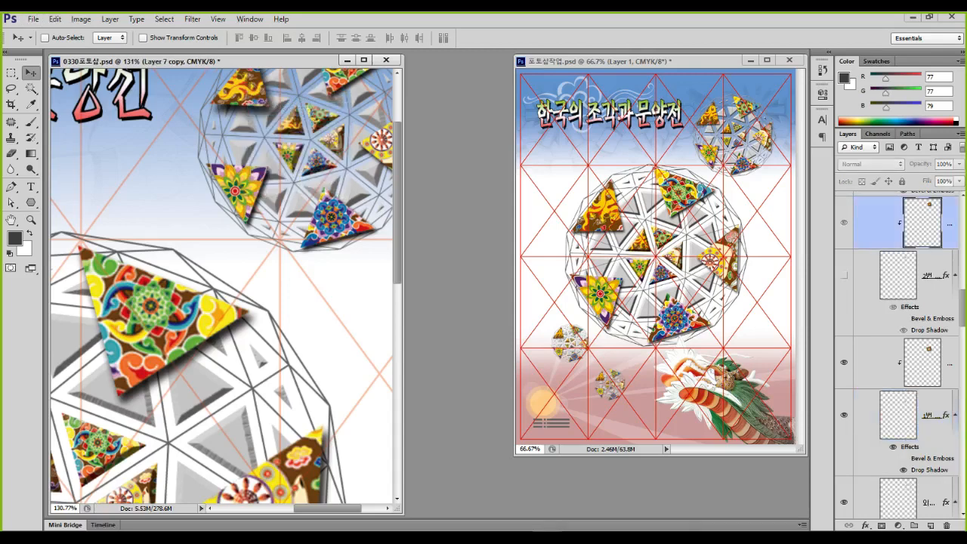
pyautogui.rightClick(864, 276)
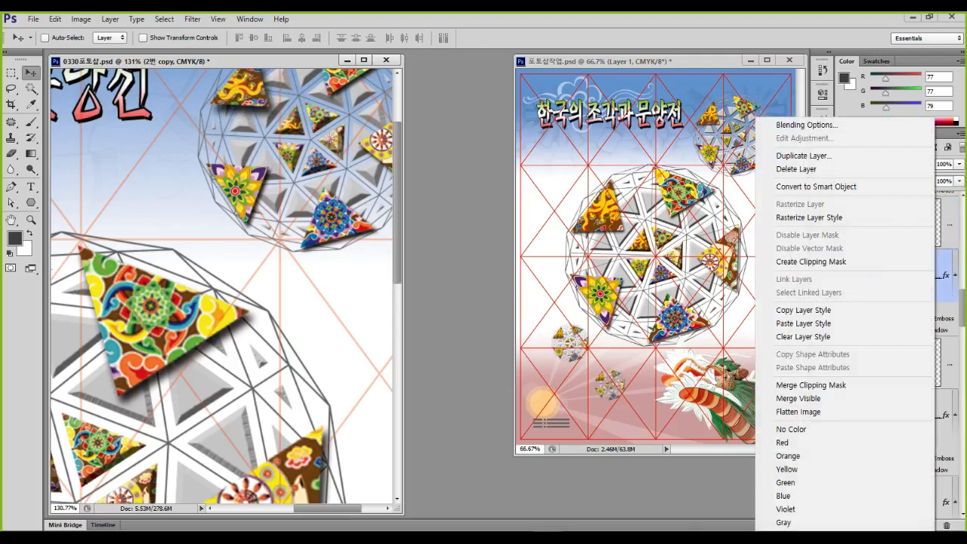
pyautogui.click(802, 322)
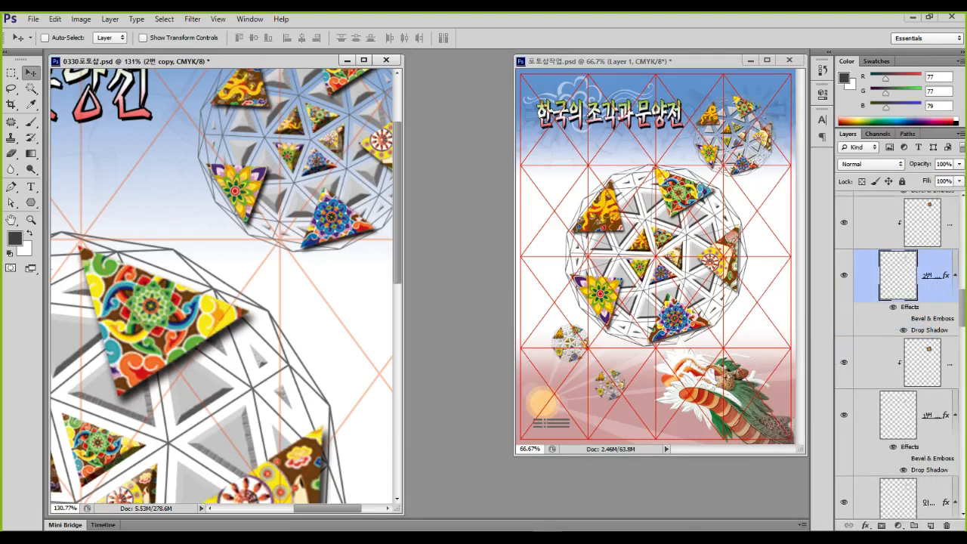
# Toggle the 입체구 wireframe sphere and 5번 triangle layers on and off to identify them
pyautogui.scroll(-3, 896, 355)
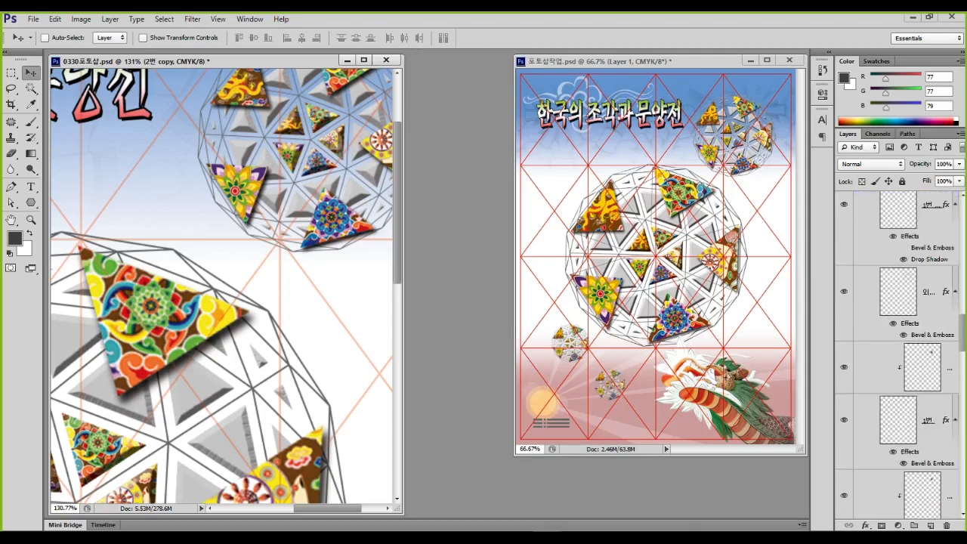
pyautogui.scroll(-6, 897, 355)
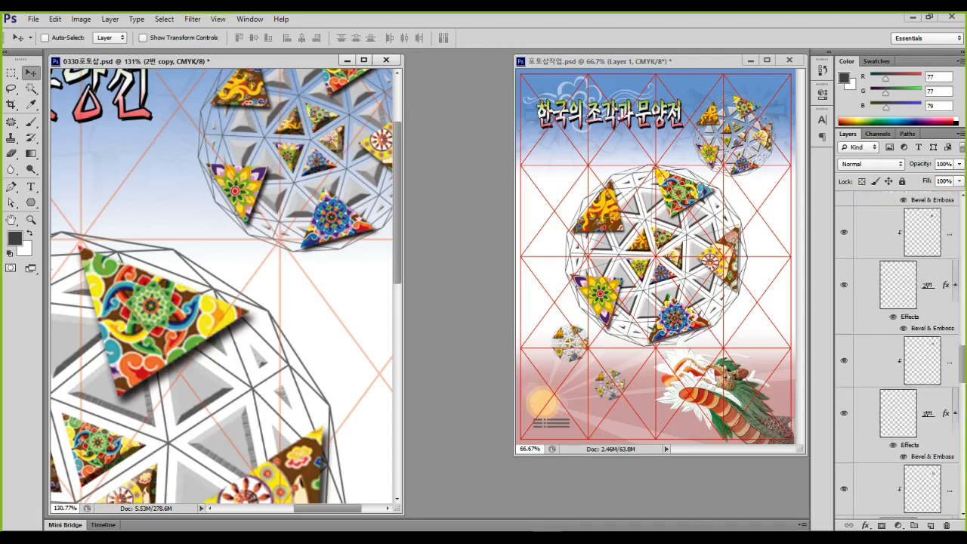
pyautogui.scroll(-2, 897, 355)
pyautogui.scroll(-1, 896, 355)
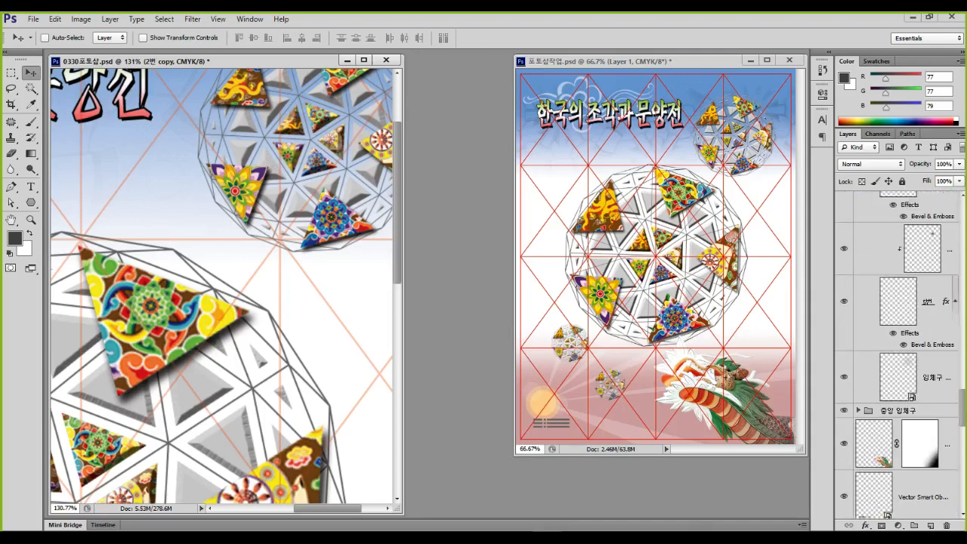
pyautogui.click(843, 376)
pyautogui.click(844, 376)
pyautogui.click(843, 376)
pyautogui.click(843, 376)
pyautogui.click(843, 300)
pyautogui.click(843, 301)
pyautogui.click(843, 301)
pyautogui.click(843, 301)
pyautogui.click(844, 300)
pyautogui.click(844, 301)
# Locate the 4번 triangle by toggling its visibility and inspect its layer options
pyautogui.scroll(2, 843, 300)
pyautogui.click(843, 279)
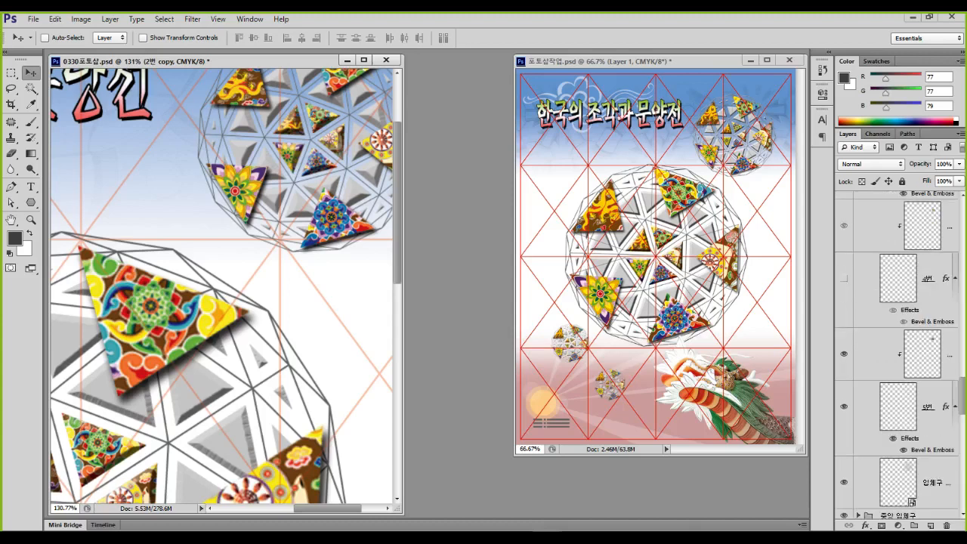
pyautogui.click(844, 278)
pyautogui.rightClick(923, 316)
pyautogui.press('Escape')
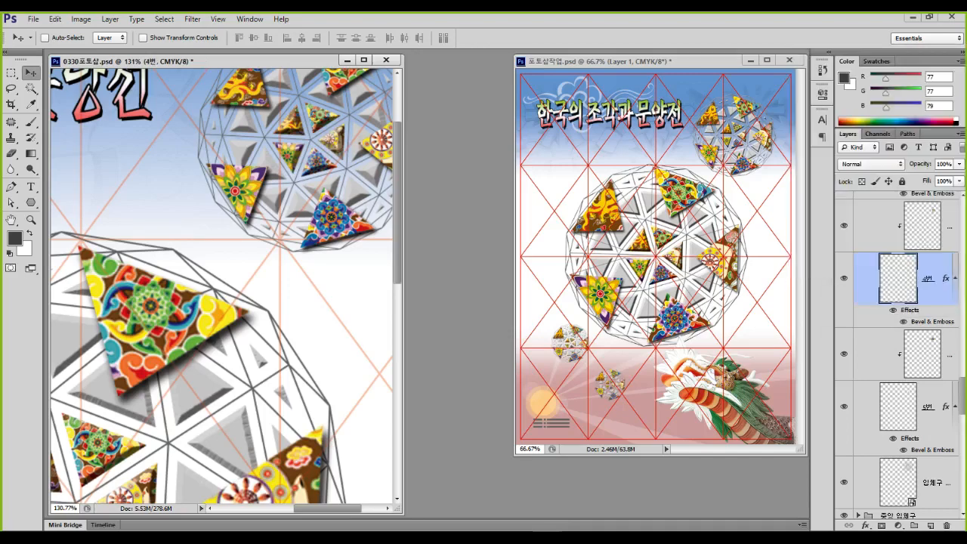
# Set the 4번 layer's Bevel & Emboss size to 3 px in Blending Options
pyautogui.rightClick(940, 279)
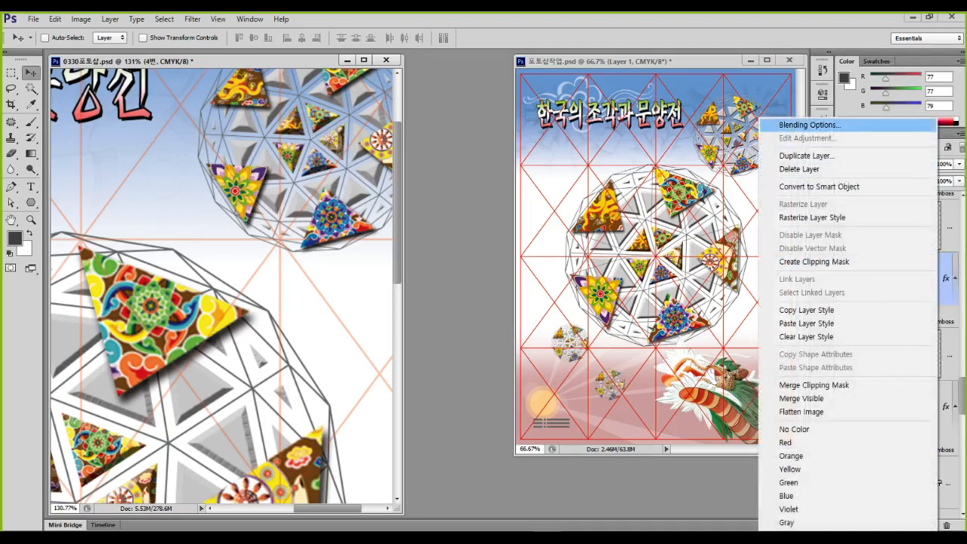
pyautogui.click(810, 124)
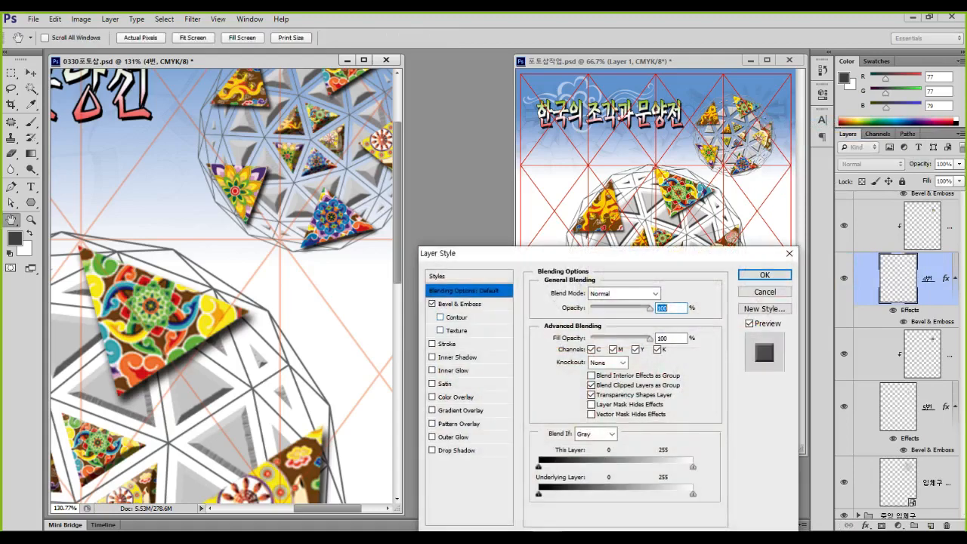
pyautogui.click(459, 304)
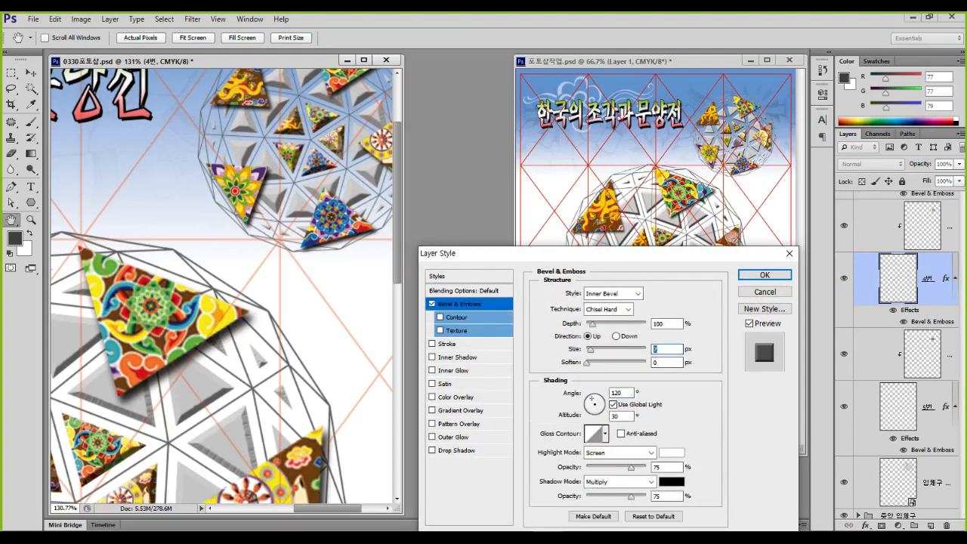
pyautogui.write('3')
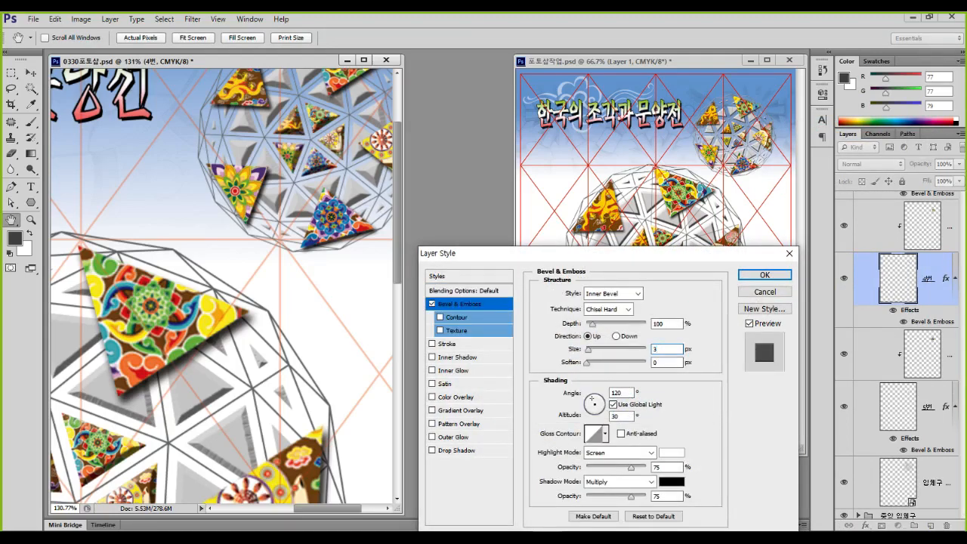
pyautogui.press('Return')
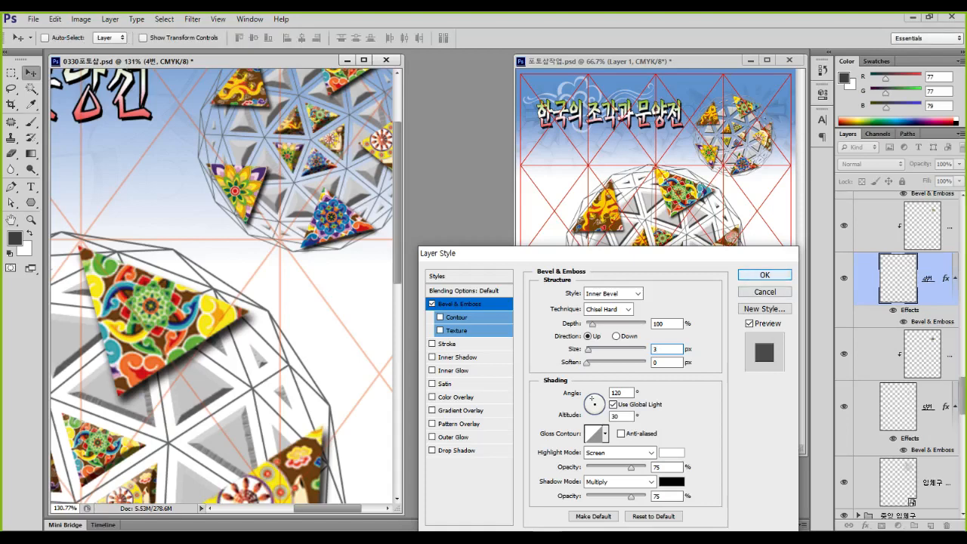
pyautogui.scroll(3, 898, 353)
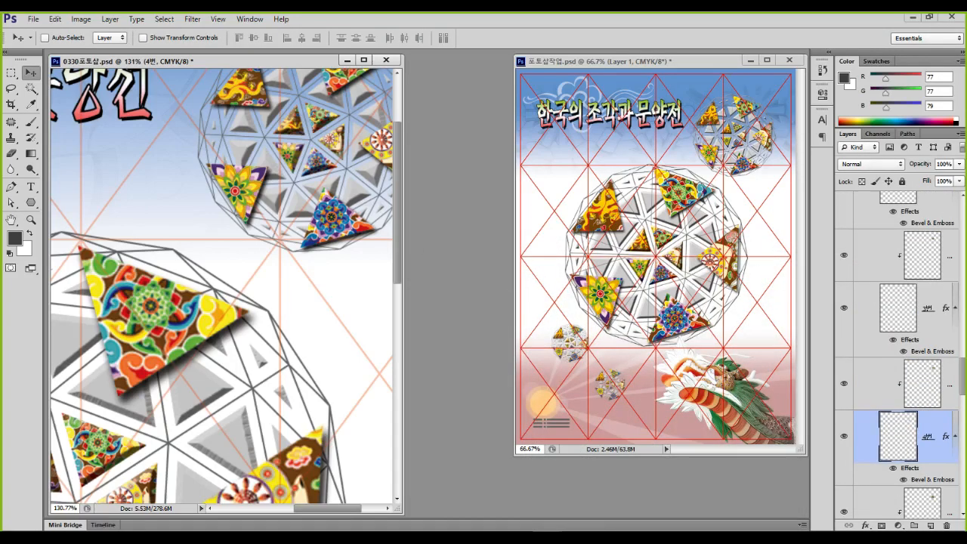
# Toggle the 3번 and 2번 triangles' visibility to identify their pieces
pyautogui.click(843, 307)
pyautogui.click(843, 307)
pyautogui.click(843, 308)
pyautogui.click(844, 308)
pyautogui.scroll(2, 843, 306)
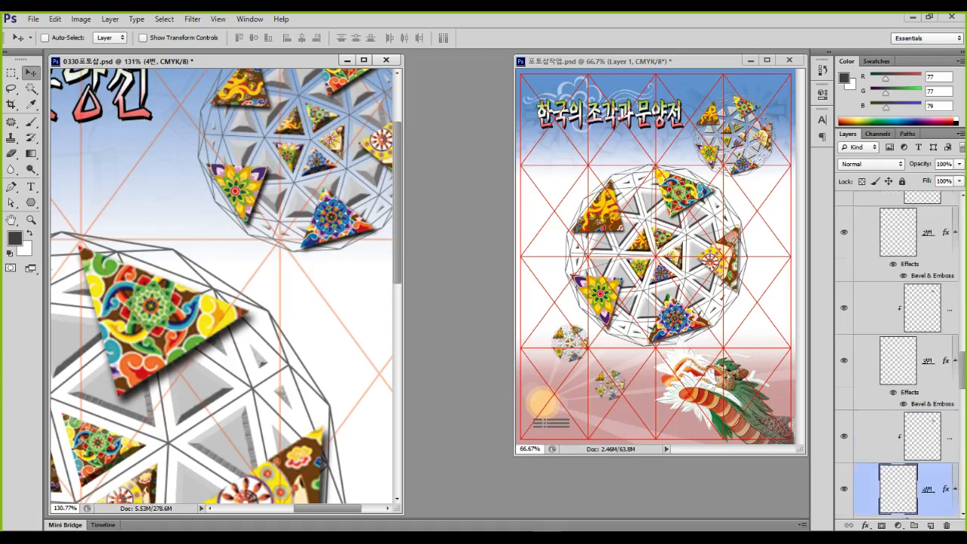
pyautogui.click(843, 285)
pyautogui.click(844, 285)
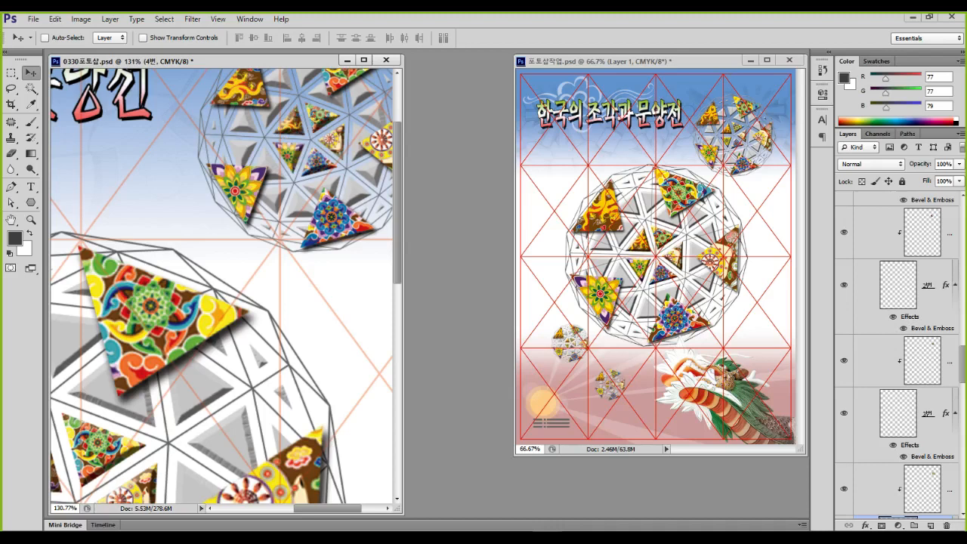
pyautogui.scroll(1, 843, 284)
# Select the 2번 layer and toggle the pattern clipped to 3번 to check it
pyautogui.click(927, 338)
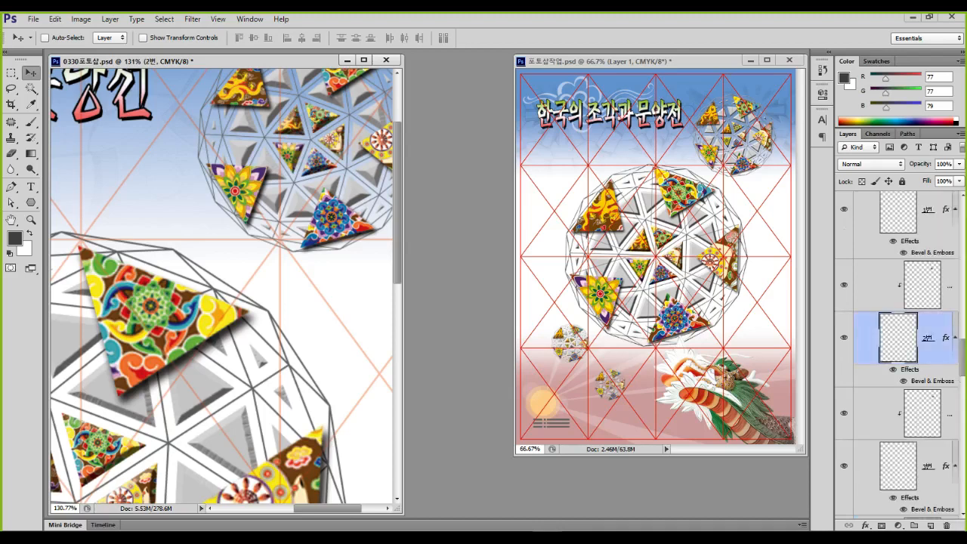
pyautogui.scroll(-2, 898, 355)
pyautogui.click(844, 383)
pyautogui.click(843, 383)
pyautogui.click(844, 384)
pyautogui.click(844, 383)
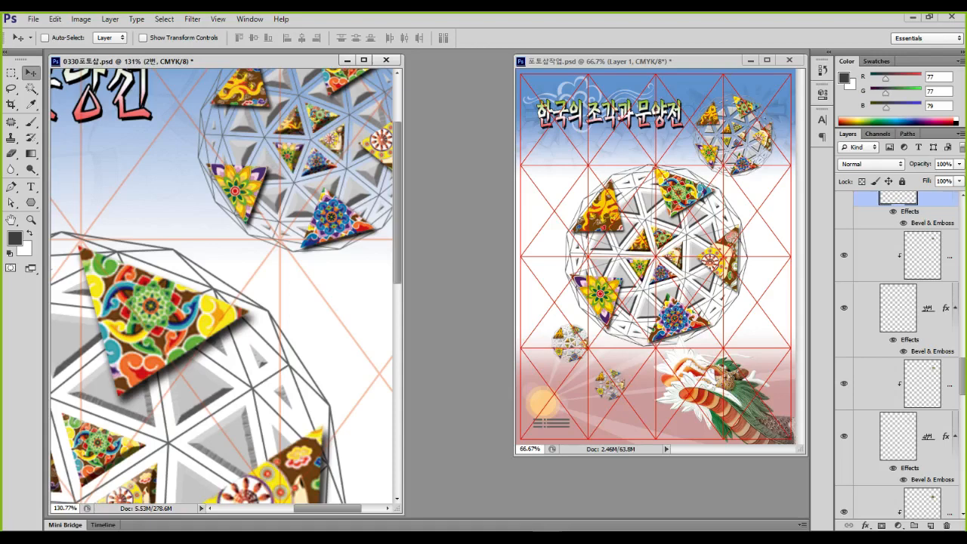
# Copy the 4번 layer's bevel layer style
pyautogui.rightClick(928, 435)
pyautogui.click(839, 205)
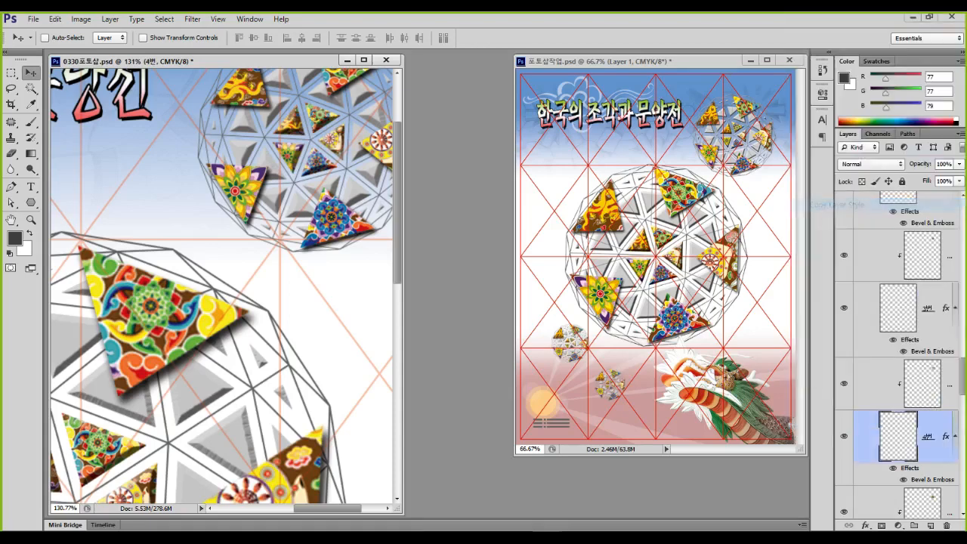
pyautogui.scroll(1, 899, 355)
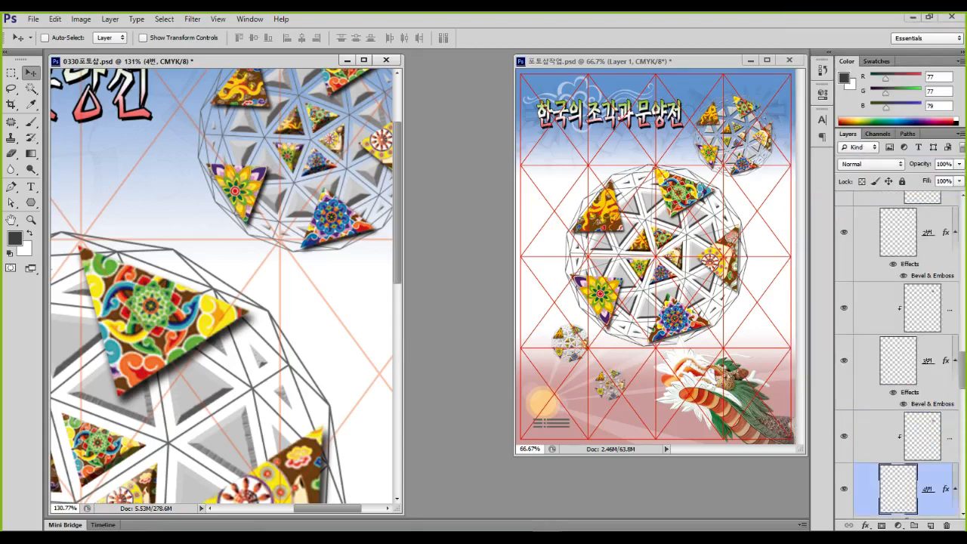
pyautogui.scroll(2, 899, 355)
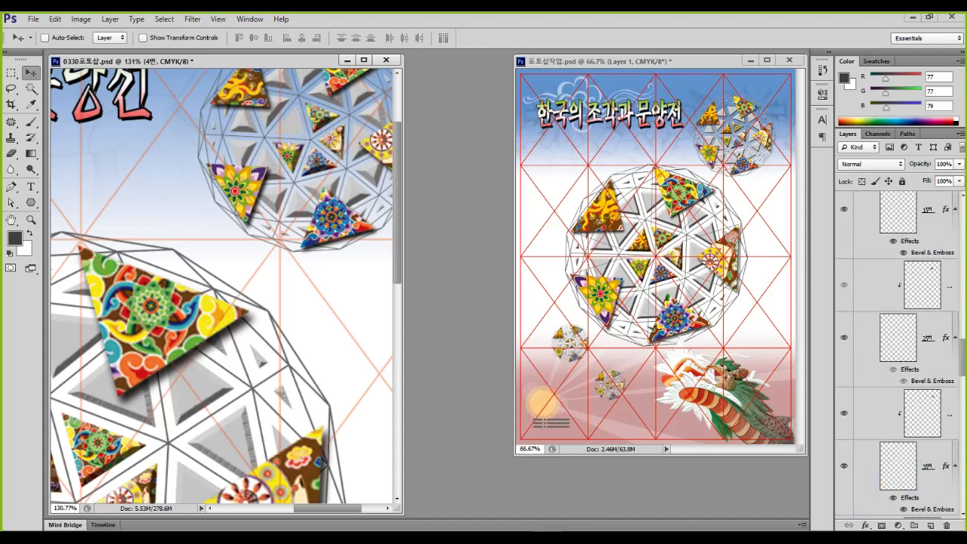
# Paste the copied bevel style onto the 2번 and 1번 pattern layers
pyautogui.rightClick(927, 337)
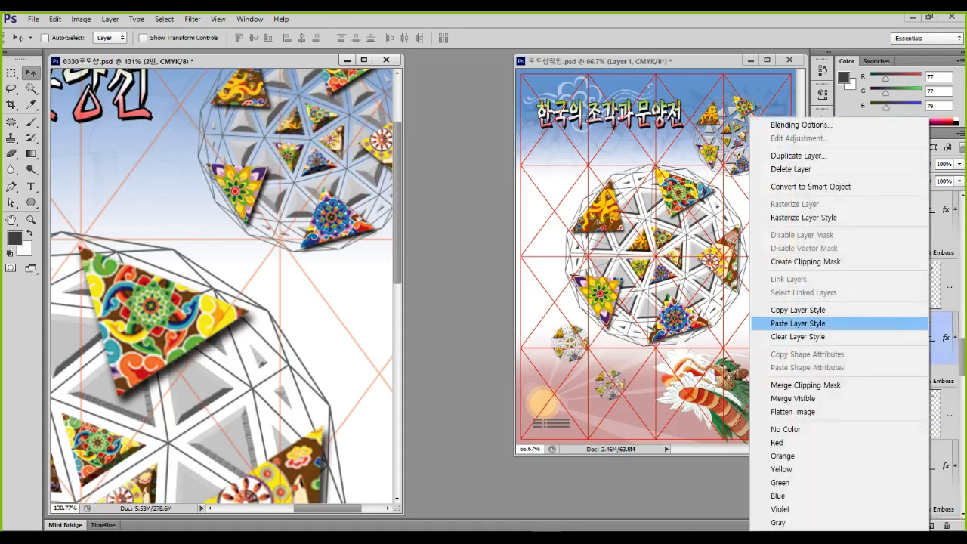
pyautogui.click(797, 323)
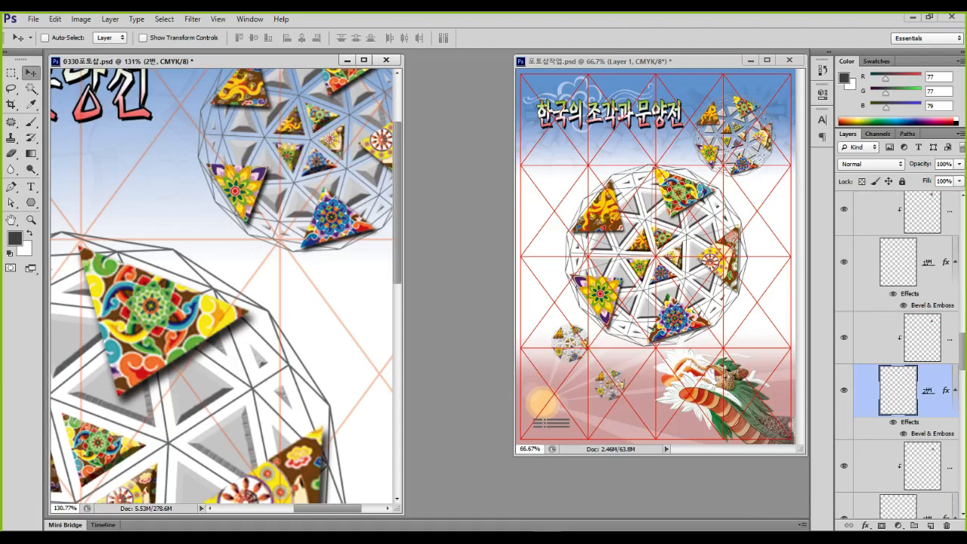
pyautogui.rightClick(927, 262)
pyautogui.click(797, 324)
# Check the grey shading layer and paste the bevel style onto it
pyautogui.scroll(3, 898, 355)
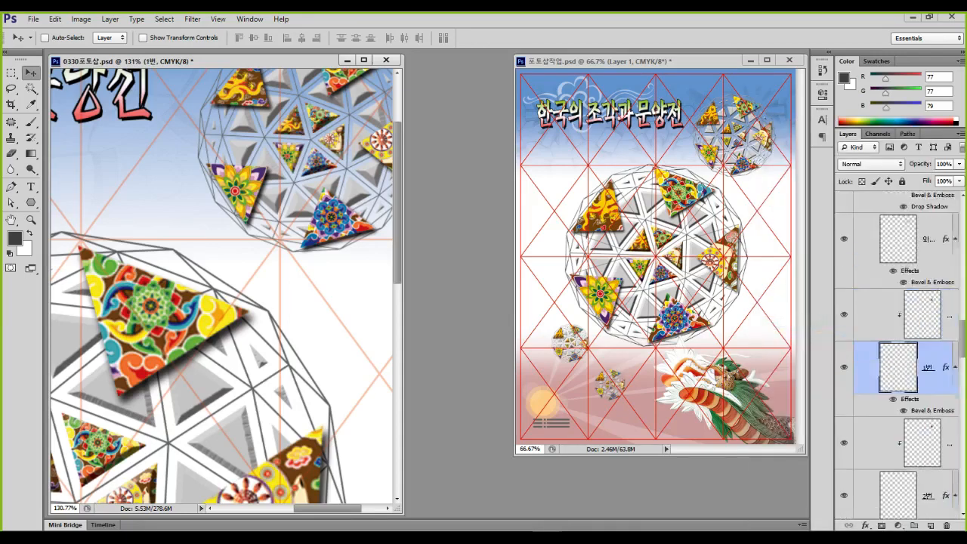
pyautogui.click(844, 291)
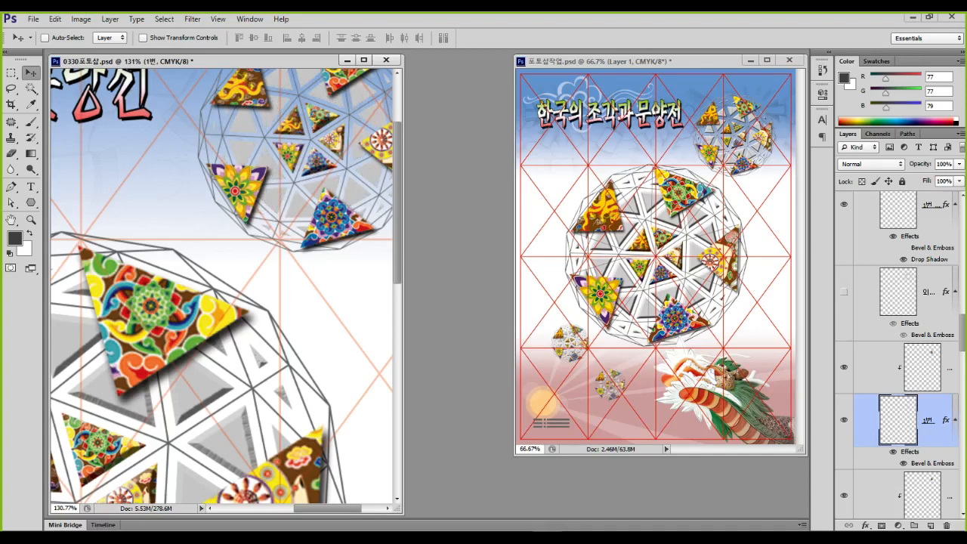
pyautogui.click(843, 290)
pyautogui.rightClick(936, 291)
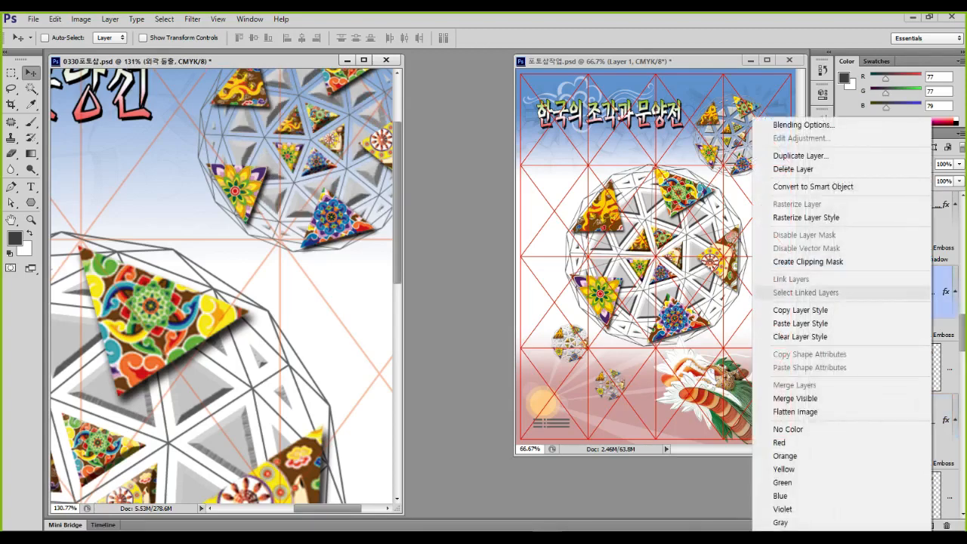
pyautogui.click(798, 323)
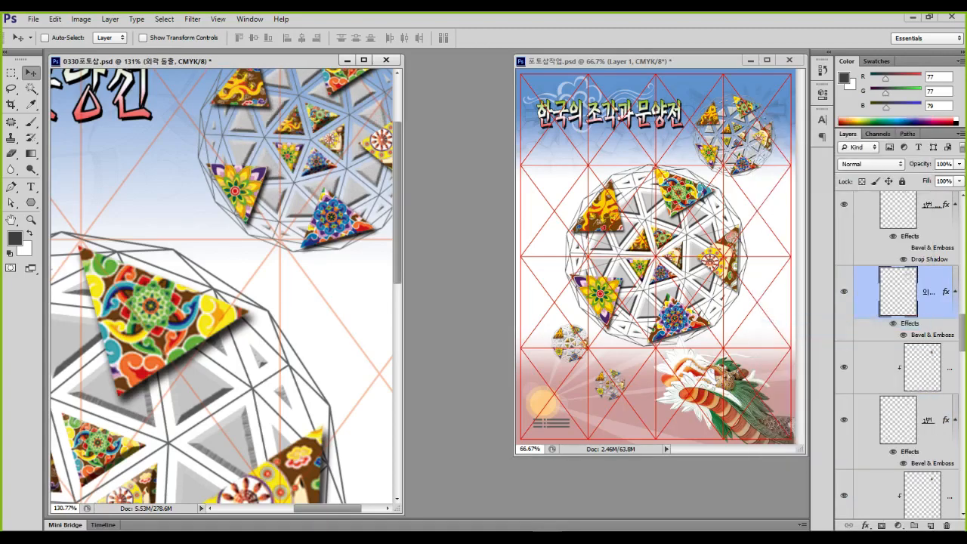
# Identify the next 1번 and 2번 pieces and paste the bevel style onto 2번
pyautogui.scroll(3, 897, 355)
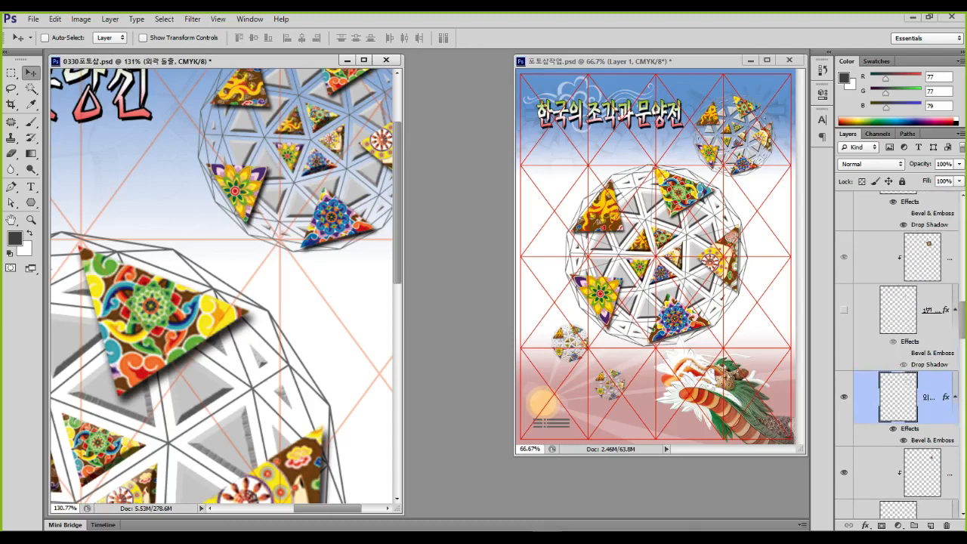
pyautogui.scroll(-3, 897, 355)
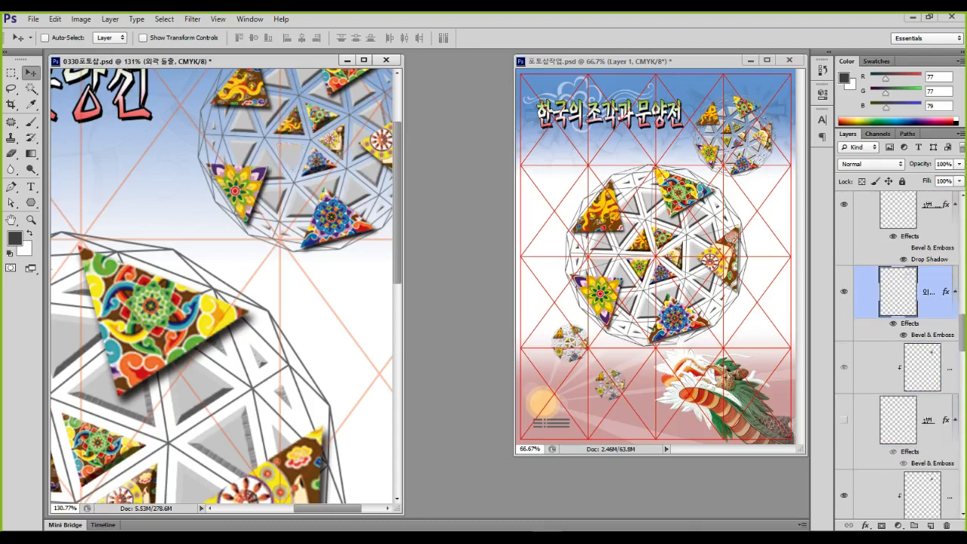
pyautogui.scroll(-3, 897, 355)
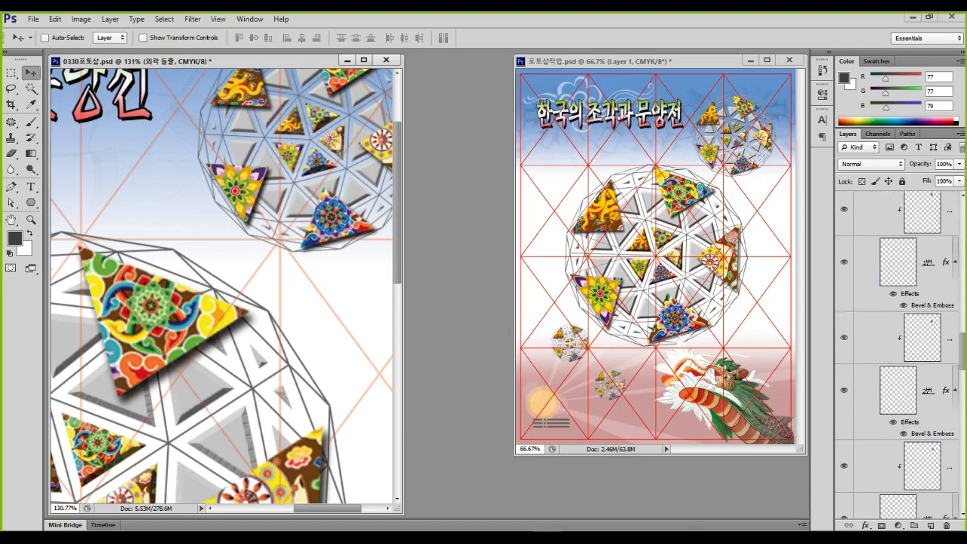
pyautogui.click(843, 262)
pyautogui.click(844, 262)
pyautogui.click(906, 262)
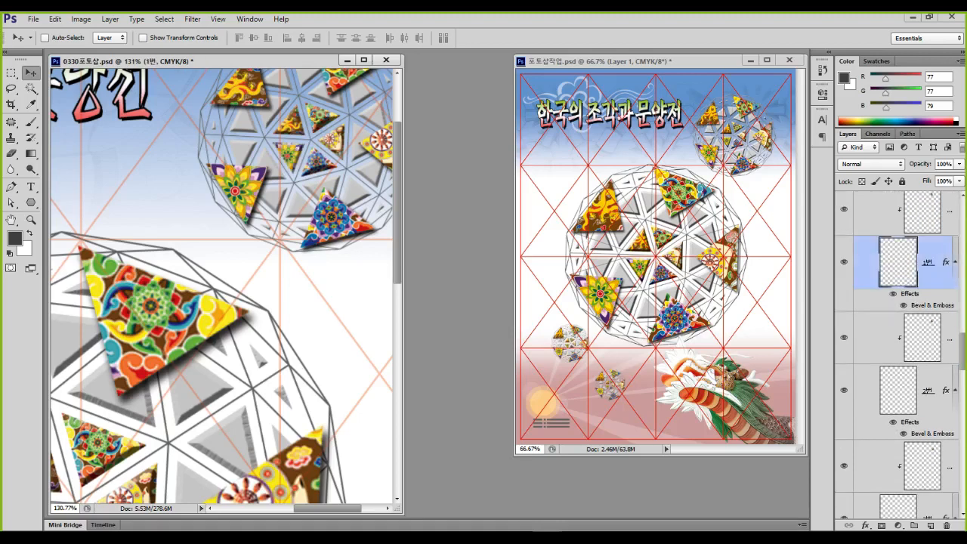
pyautogui.click(906, 390)
pyautogui.click(844, 390)
pyautogui.click(843, 390)
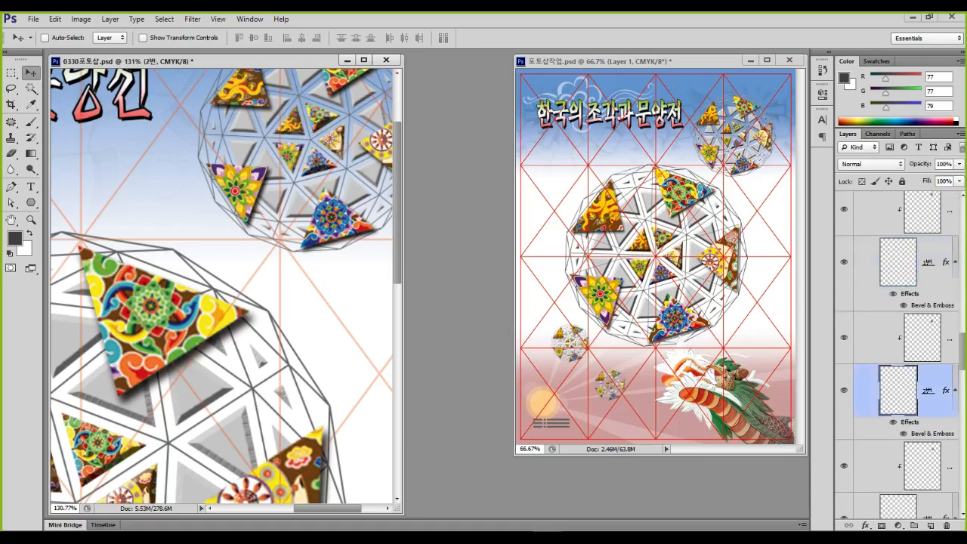
pyautogui.rightClick(930, 391)
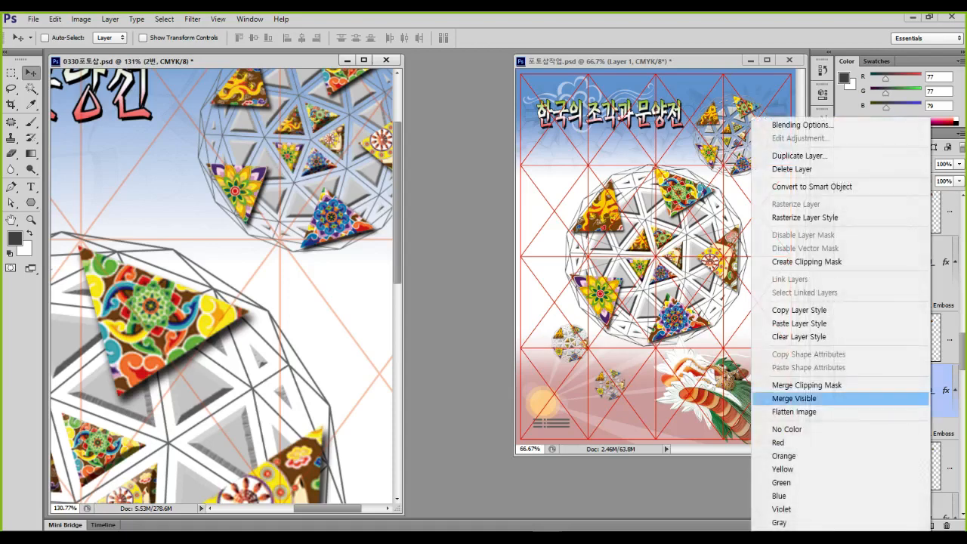
pyautogui.click(899, 323)
# Identify the 3번 piece and paste the bevel style onto it
pyautogui.scroll(-3, 899, 355)
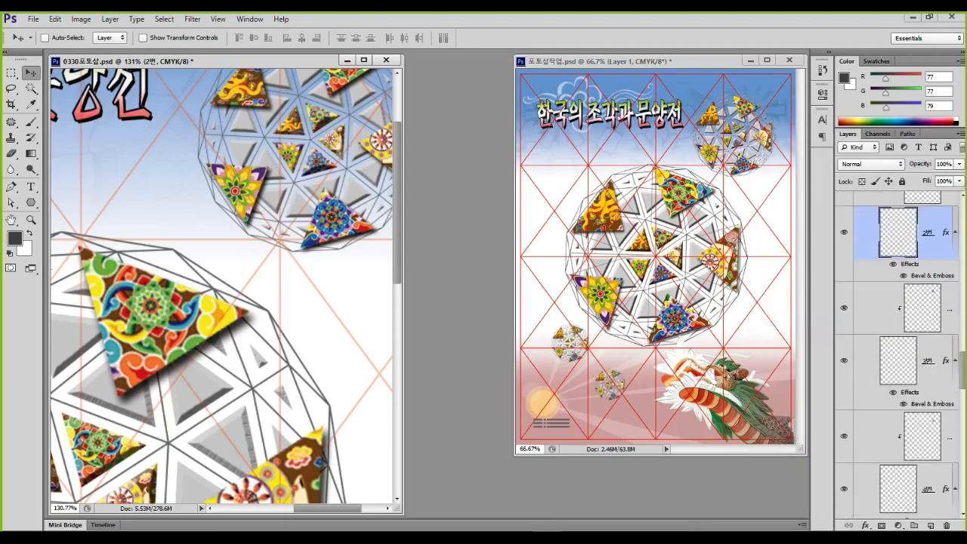
pyautogui.click(844, 360)
pyautogui.click(844, 360)
pyautogui.rightClick(927, 360)
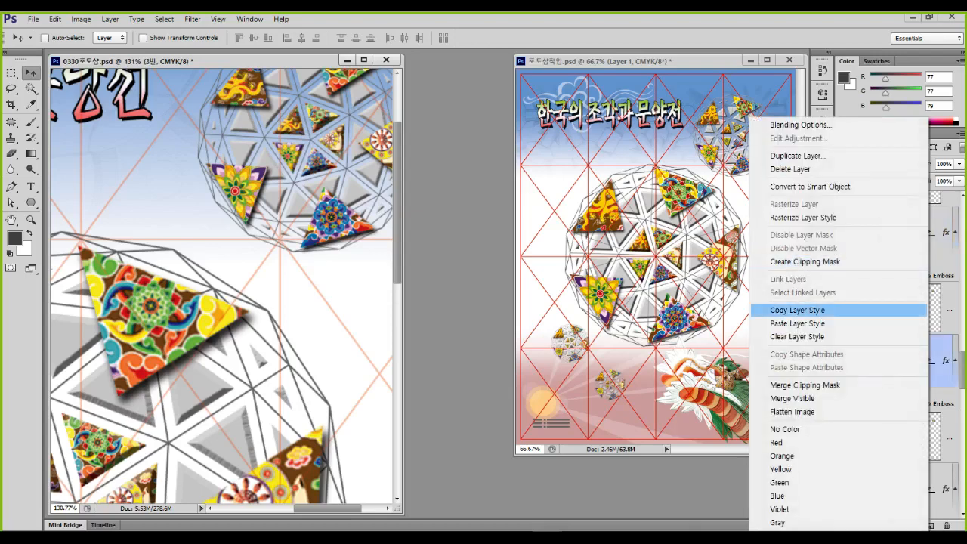
pyautogui.click(823, 324)
# Check the remaining pattern pieces including 5번, then select the 우측 입체구 sphere group
pyautogui.scroll(-2, 869, 340)
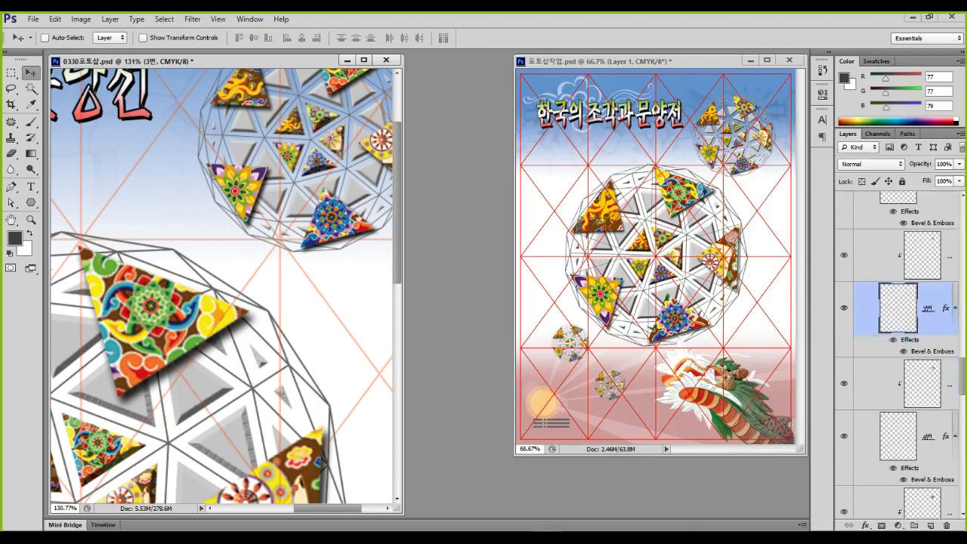
pyautogui.click(844, 384)
pyautogui.click(844, 384)
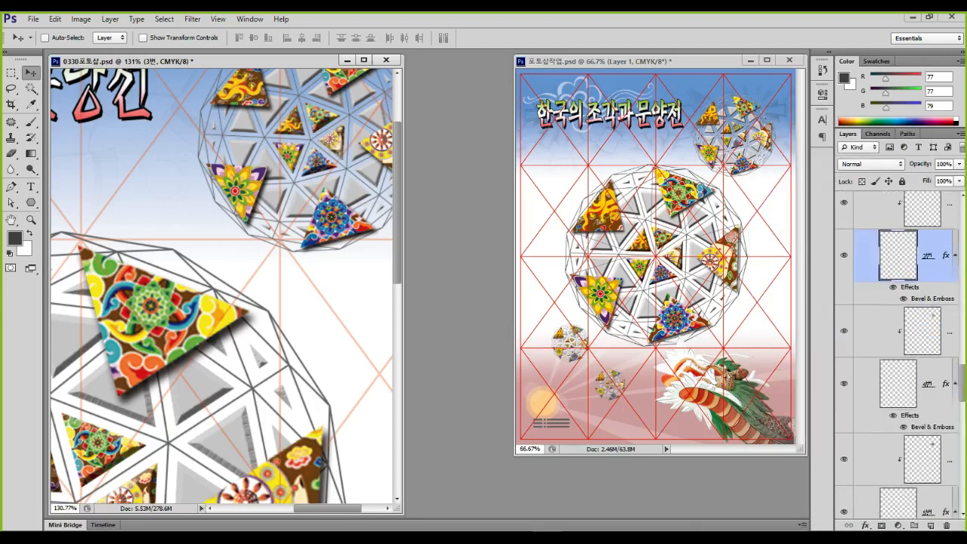
pyautogui.scroll(-2, 899, 340)
pyautogui.click(844, 406)
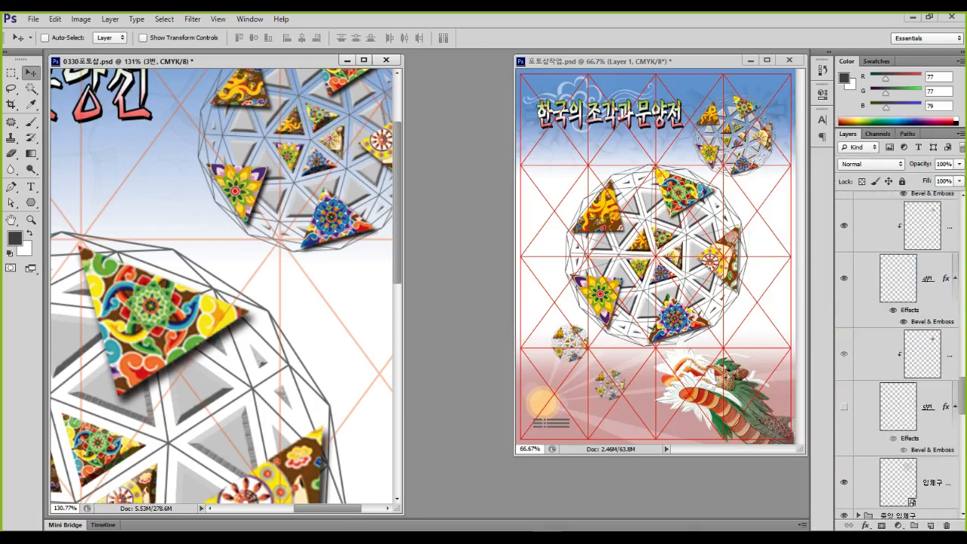
pyautogui.click(843, 407)
pyautogui.scroll(-2, 899, 340)
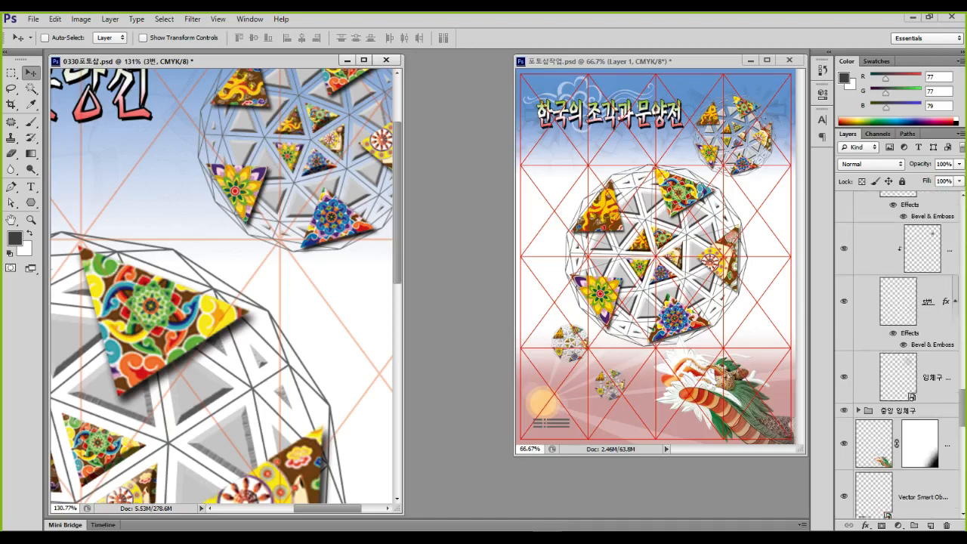
pyautogui.scroll(3, 844, 389)
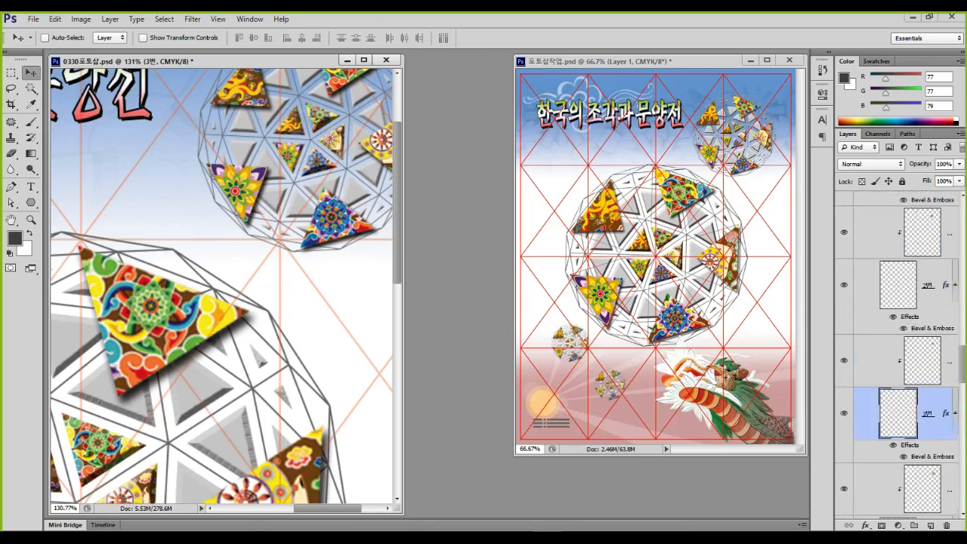
pyautogui.scroll(-3, 899, 355)
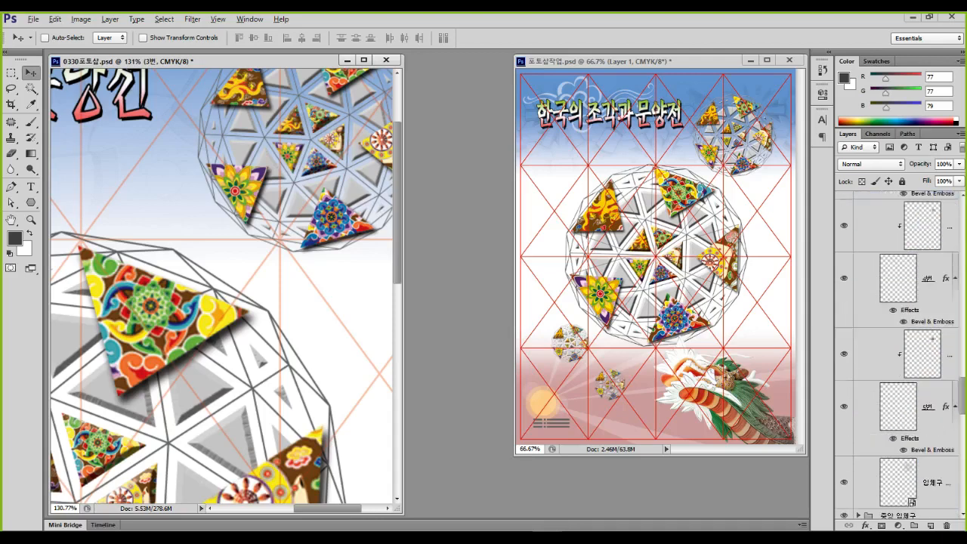
pyautogui.scroll(5, 899, 355)
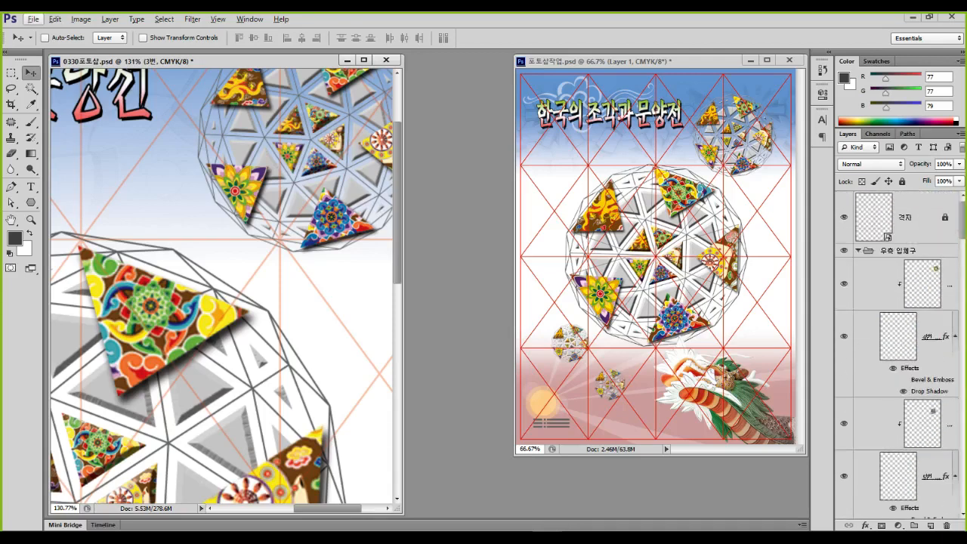
pyautogui.click(857, 250)
pyautogui.scroll(-10, 291, 196)
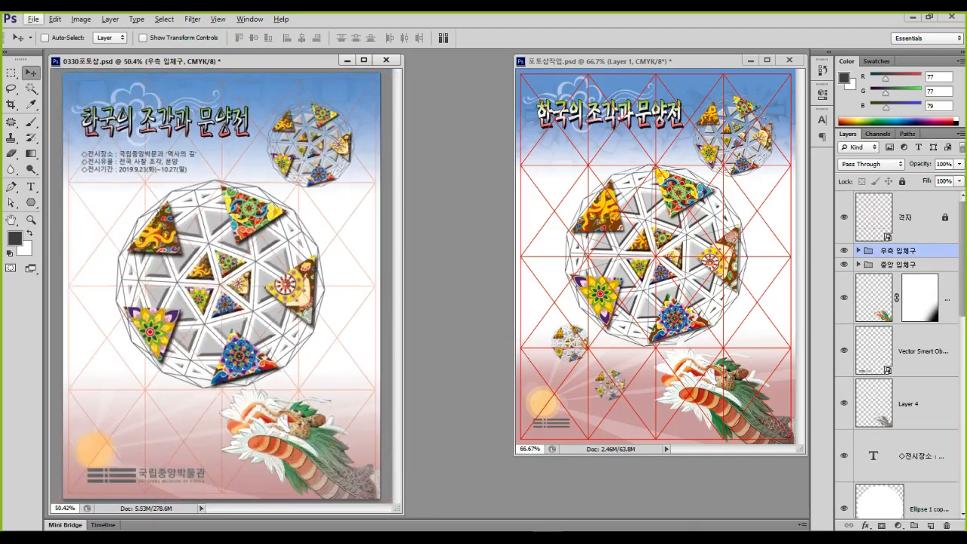
# Copy the top-right sphere to the poster's lower left and scale it to about 42%
pyautogui.moveTo(310, 143); pyautogui.dragTo(130, 410)
pyautogui.hotkey('ctrl', 't')
pyautogui.moveTo(187, 358); pyautogui.dragTo(103, 357)
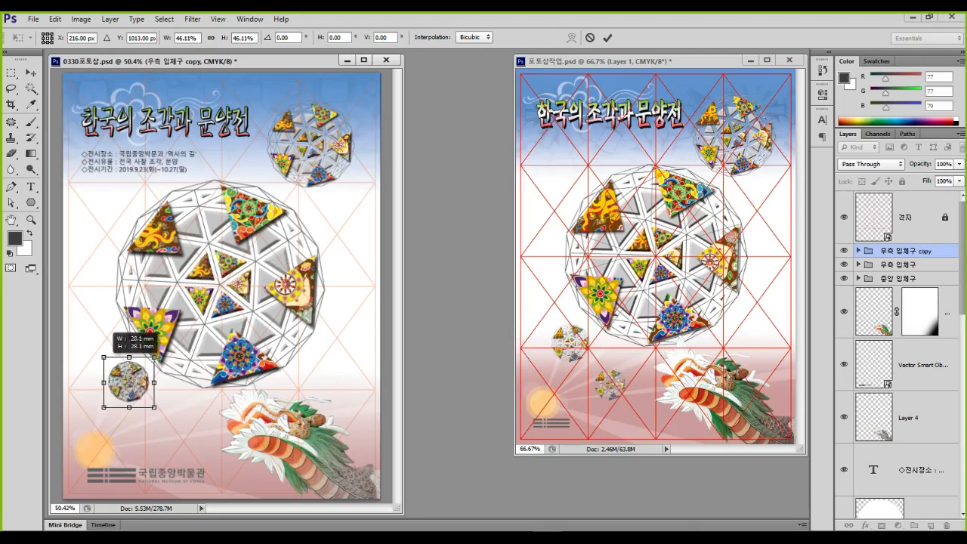
pyautogui.press('Return')
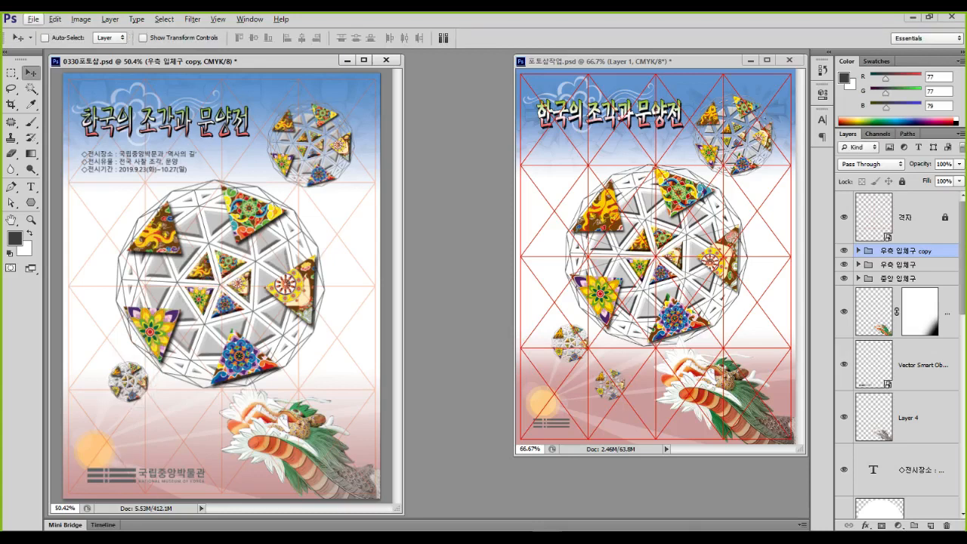
# Duplicate the small sphere lower down and resize the newest copy
pyautogui.moveTo(128, 381); pyautogui.dragTo(152, 417)
pyautogui.hotkey('ctrl', 'j')
pyautogui.hotkey('ctrl', 't')
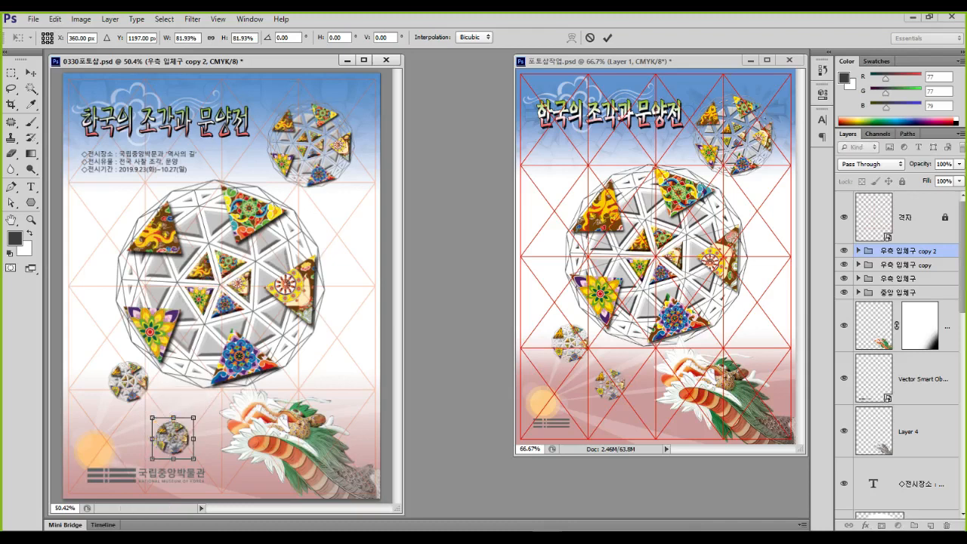
pyautogui.press('Return')
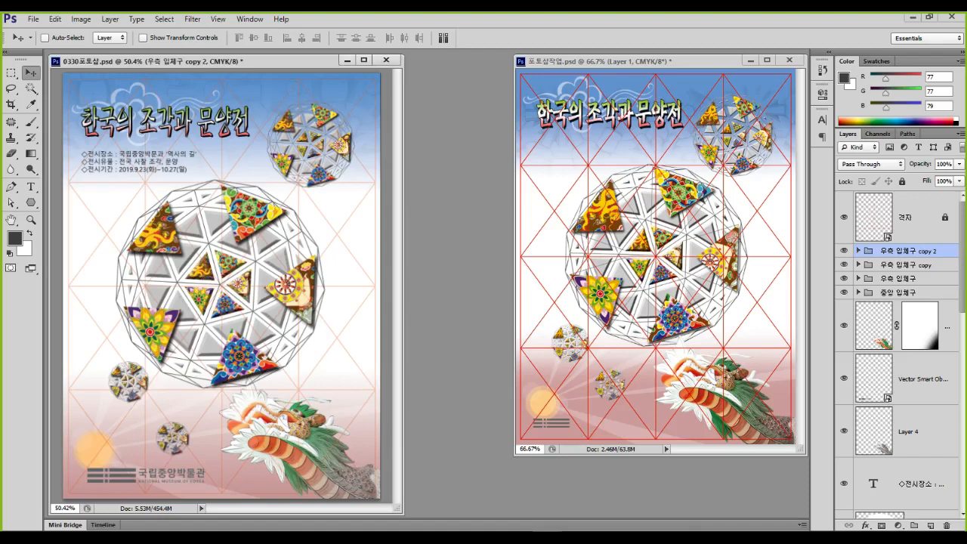
# Raise the dragon layer's Hue/Saturation saturation to +45 with lightness kept at 0
pyautogui.click(946, 326)
pyautogui.hotkey('ctrl', 'u')
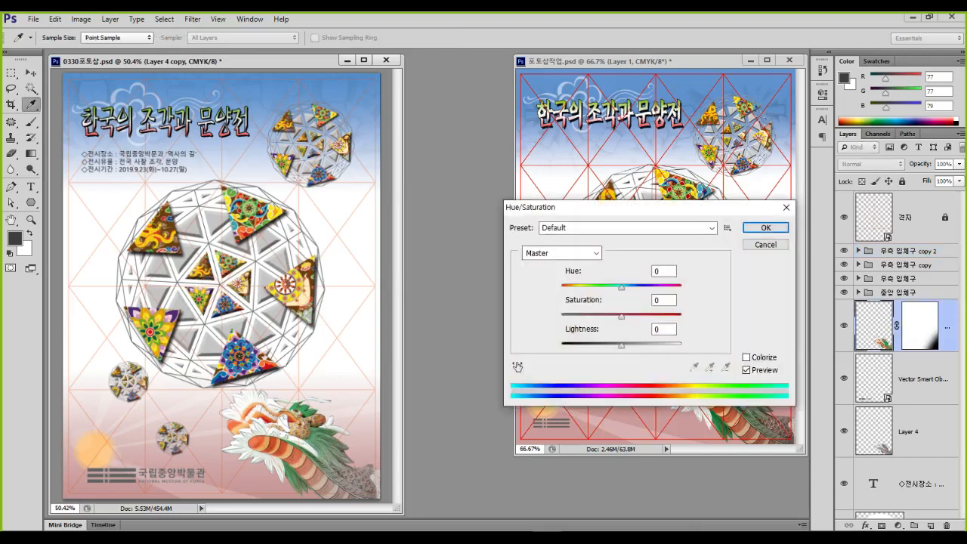
pyautogui.moveTo(622, 317); pyautogui.dragTo(620, 316)
pyautogui.moveTo(620, 317); pyautogui.dragTo(611, 345)
pyautogui.moveTo(610, 345); pyautogui.dragTo(621, 345)
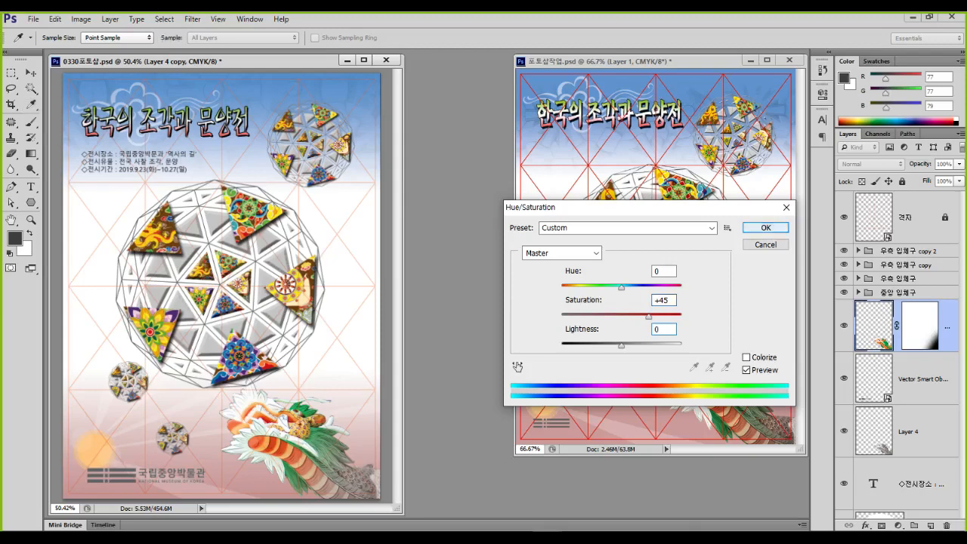
pyautogui.press('Return')
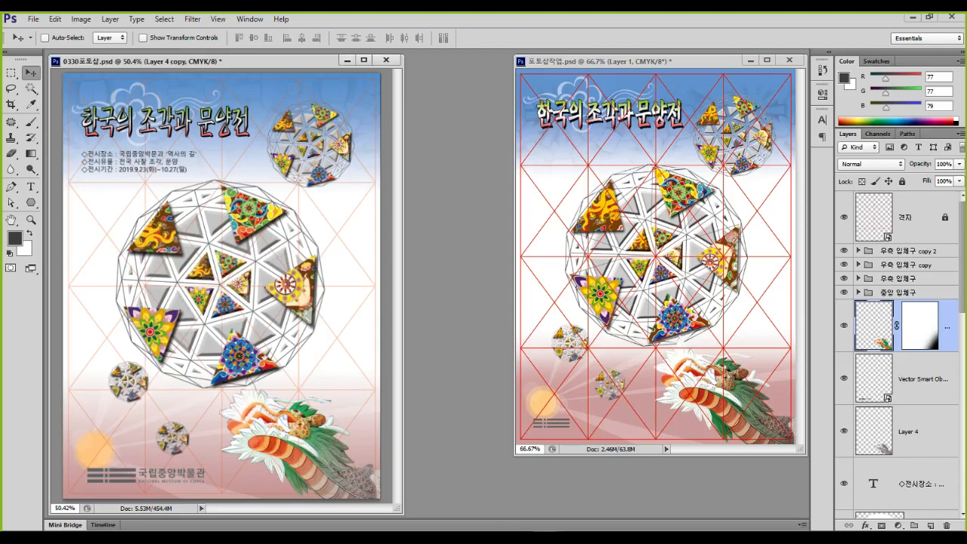
pyautogui.click(910, 217)
# Turn off the 격자 layer and review the poster layout without guide lines
pyautogui.click(843, 216)
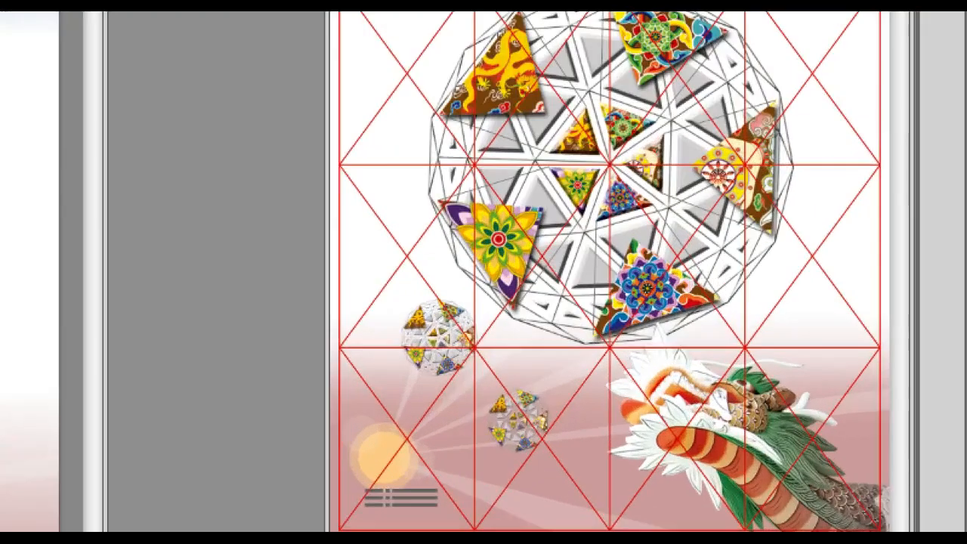
pyautogui.moveTo(670, 354)
pyautogui.mouseDown()
pyautogui.moveTo(615, 329)
pyautogui.moveTo(640, 294)
pyautogui.moveTo(687, 308)
pyautogui.moveTo(638, 377)
pyautogui.moveTo(610, 317)
pyautogui.mouseUp()
pyautogui.moveTo(683, 295)
pyautogui.mouseDown()
pyautogui.moveTo(680, 370)
pyautogui.moveTo(643, 371)
pyautogui.mouseUp()
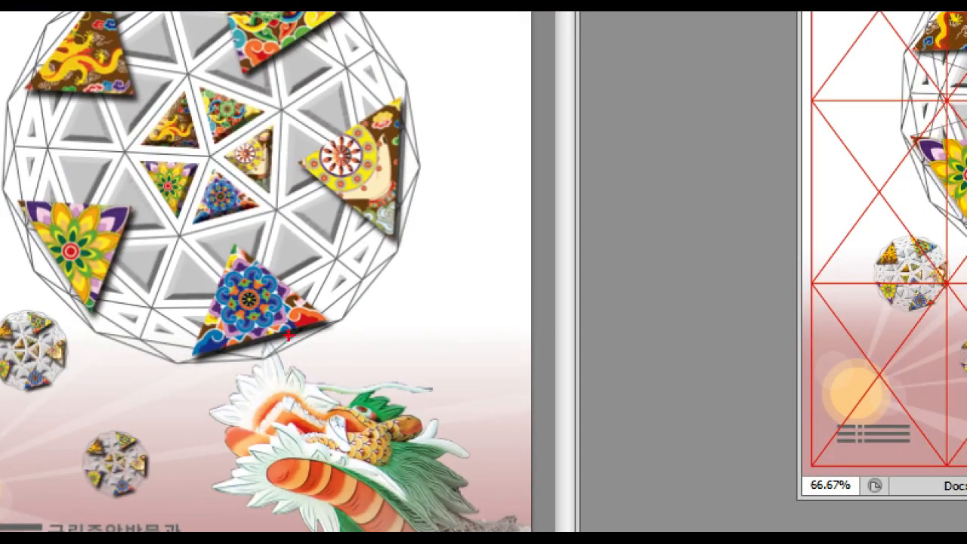
pyautogui.moveTo(338, 368)
pyautogui.mouseDown()
pyautogui.moveTo(235, 373)
pyautogui.moveTo(300, 309)
pyautogui.moveTo(315, 389)
pyautogui.mouseUp()
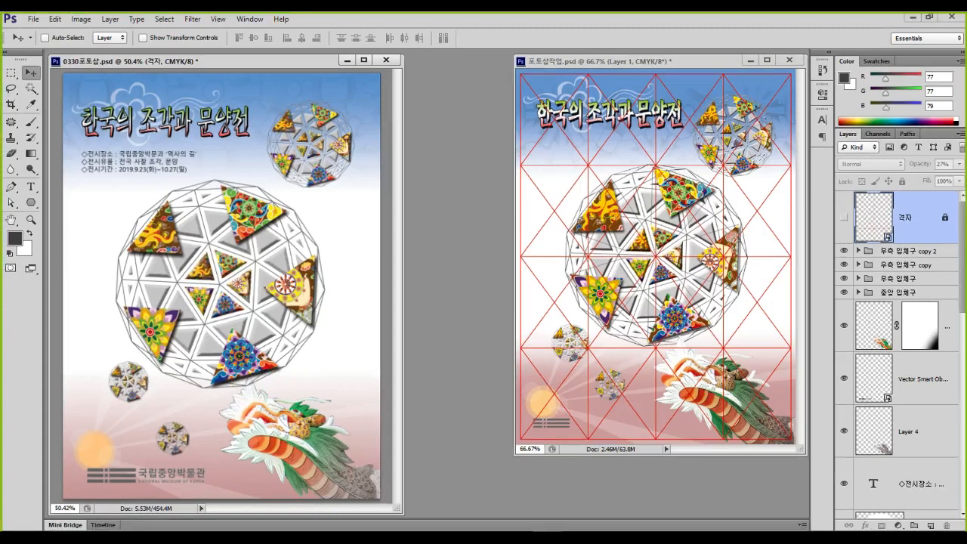
# Move Layer 4 copy and the Vector Smart Object above the sphere groups
pyautogui.click(874, 326)
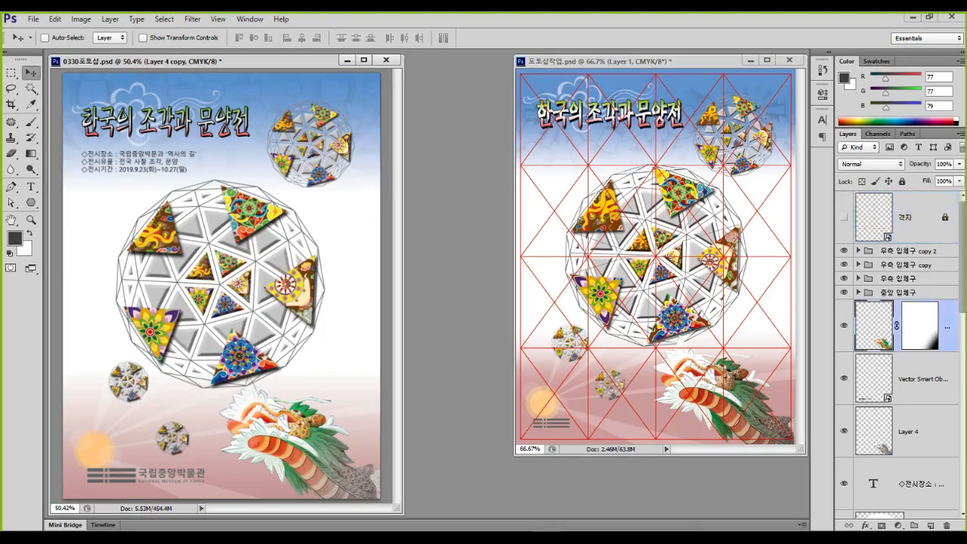
pyautogui.keyDown('ctrl'); pyautogui.click(921, 379); pyautogui.keyUp('ctrl')
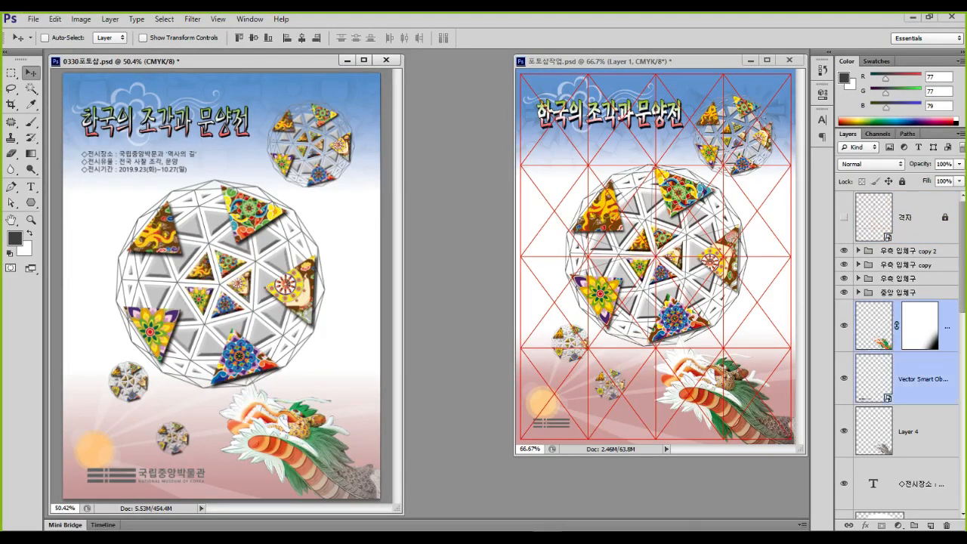
pyautogui.moveTo(921, 379); pyautogui.dragTo(921, 246)
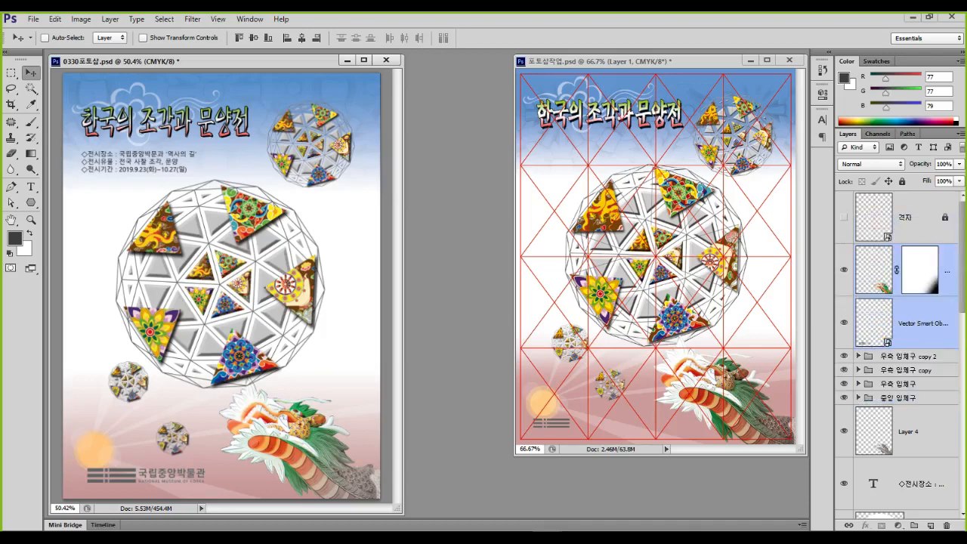
pyautogui.hotkey('ctrl', '1')
pyautogui.click(231, 422)
pyautogui.moveTo(282, 361)
pyautogui.mouseDown()
pyautogui.moveTo(232, 366)
pyautogui.moveTo(236, 323)
pyautogui.moveTo(282, 315)
pyautogui.moveTo(274, 385)
pyautogui.mouseUp()
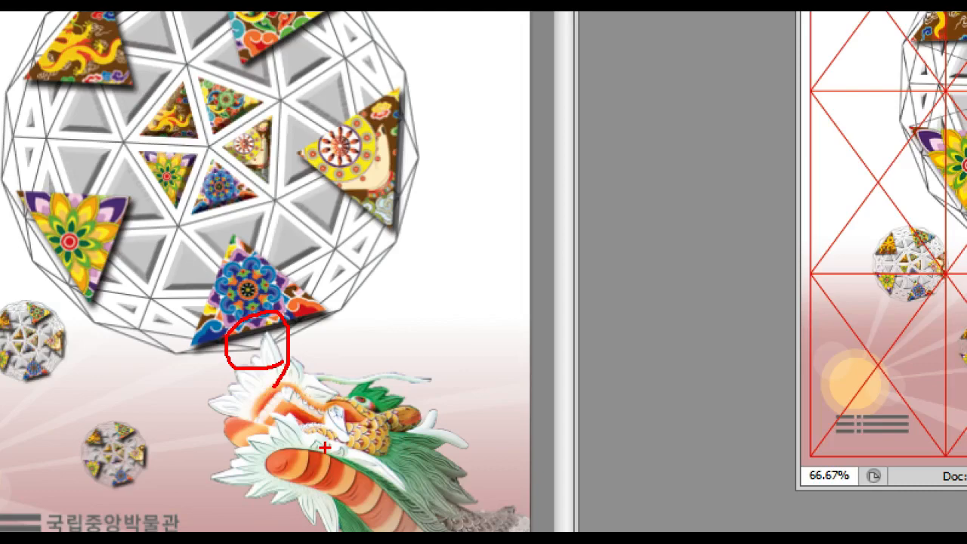
pyautogui.press('Escape')
# Hide the red grid layer in the reference poster document
pyautogui.click(604, 61)
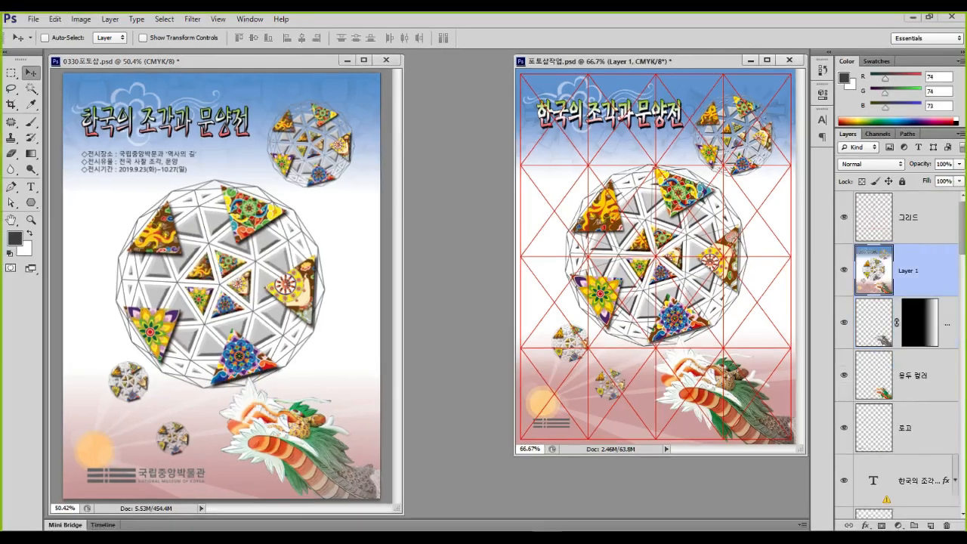
pyautogui.click(844, 216)
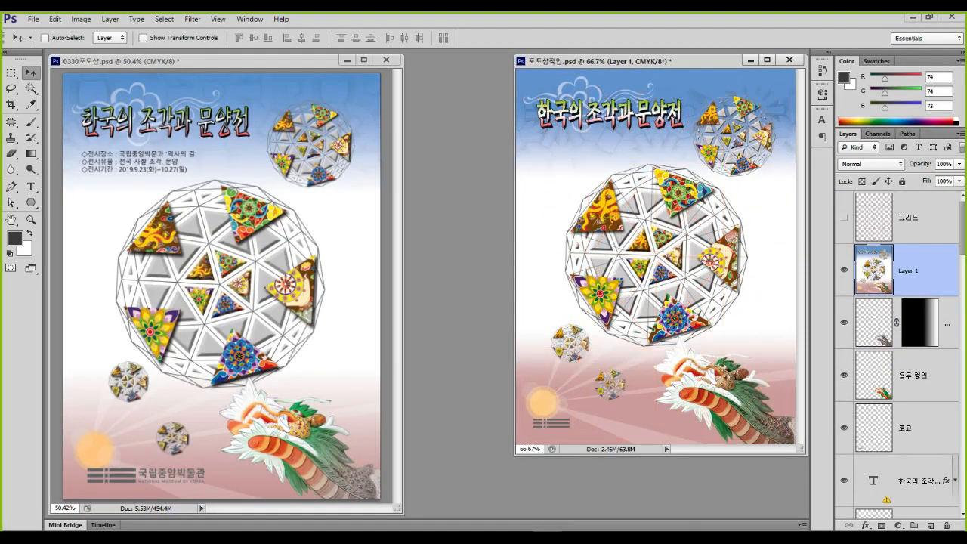
pyautogui.hotkey('ctrl', '1')
pyautogui.click(765, 254)
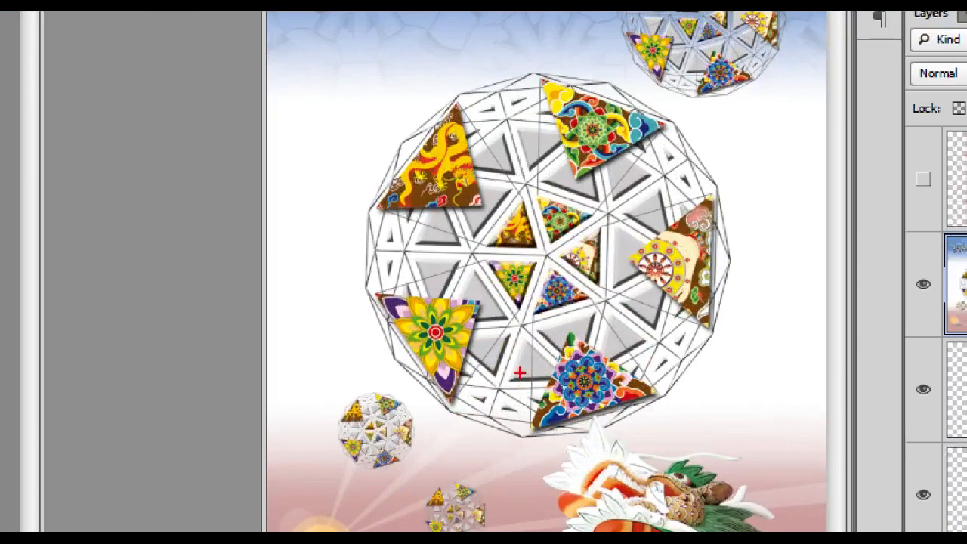
pyautogui.moveTo(543, 321)
pyautogui.mouseDown()
pyautogui.moveTo(540, 439)
pyautogui.moveTo(522, 438)
pyautogui.moveTo(523, 324)
pyautogui.moveTo(536, 311)
pyautogui.moveTo(598, 337)
pyautogui.moveTo(653, 414)
pyautogui.moveTo(670, 395)
pyautogui.moveTo(665, 380)
pyautogui.moveTo(584, 290)
pyautogui.mouseUp()
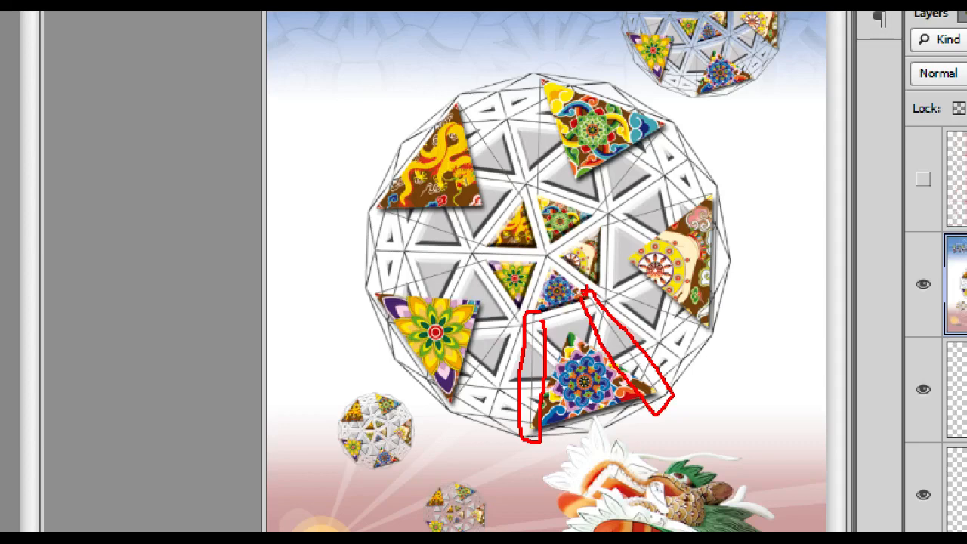
pyautogui.press('Escape')
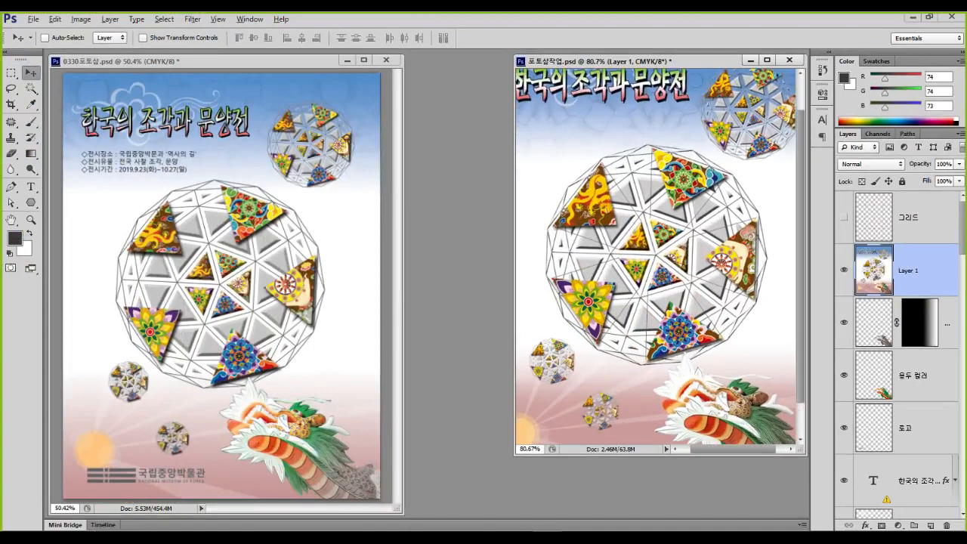
# Select the Line Tool from the shape tools flyout
pyautogui.scroll(6, 222, 334)
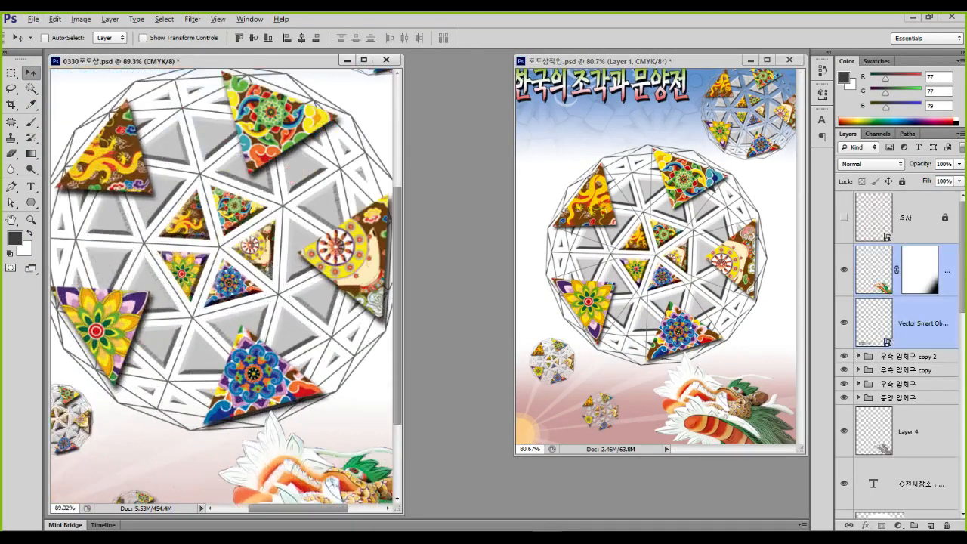
pyautogui.hscroll(2, 221, 291)
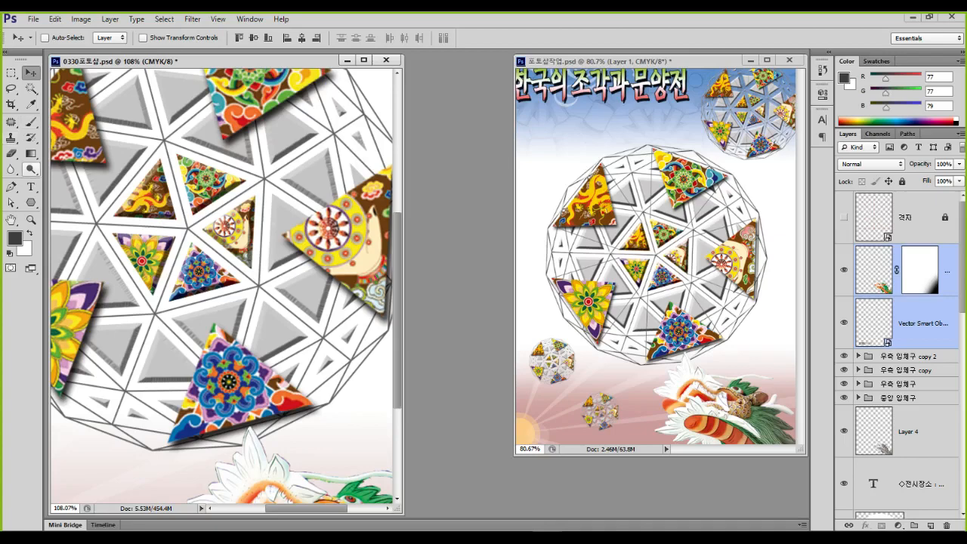
pyautogui.click(31, 202)
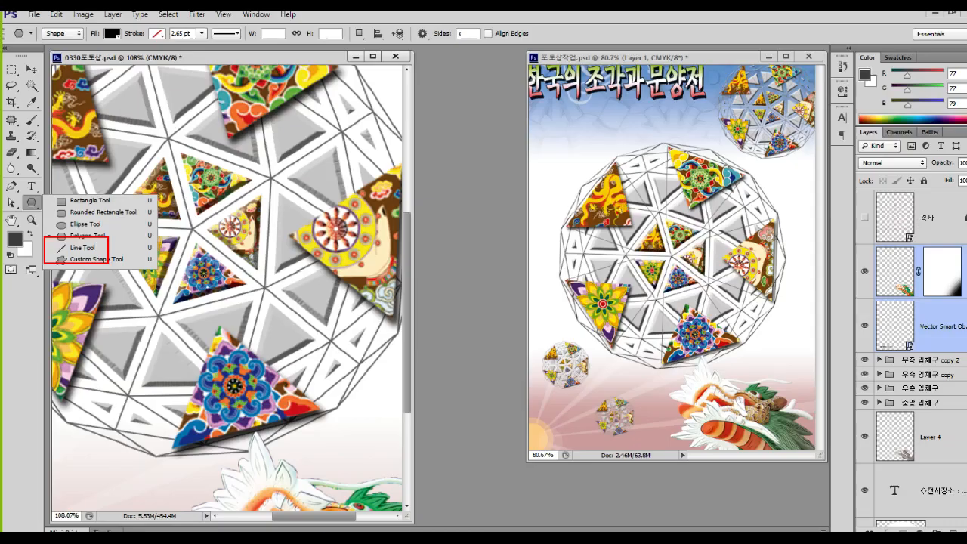
pyautogui.click(172, 266)
pyautogui.moveTo(31, 203); pyautogui.dragTo(75, 249)
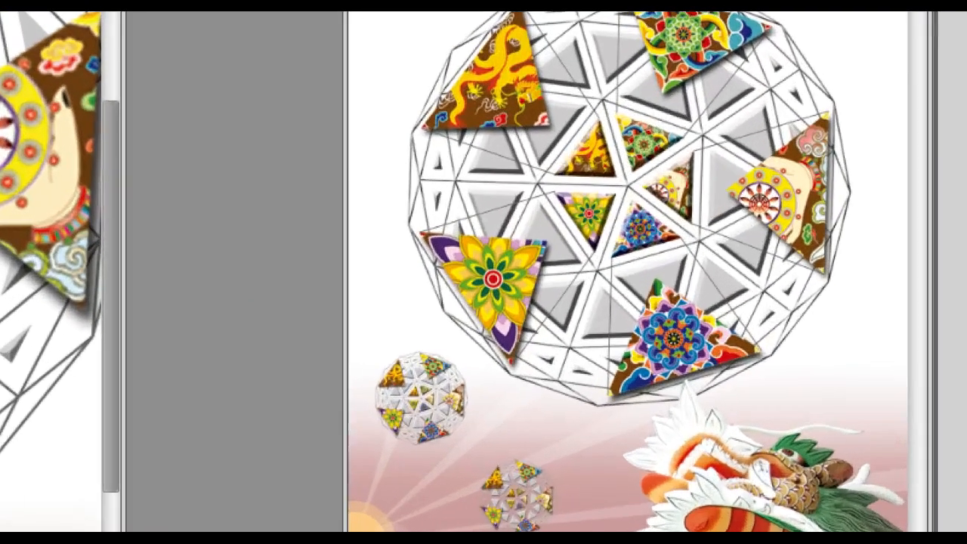
pyautogui.moveTo(657, 290); pyautogui.dragTo(657, 359)
pyautogui.moveTo(629, 396)
pyautogui.mouseDown()
pyautogui.moveTo(576, 393)
pyautogui.moveTo(578, 361)
pyautogui.moveTo(589, 268)
pyautogui.moveTo(600, 247)
pyautogui.moveTo(649, 264)
pyautogui.mouseUp()
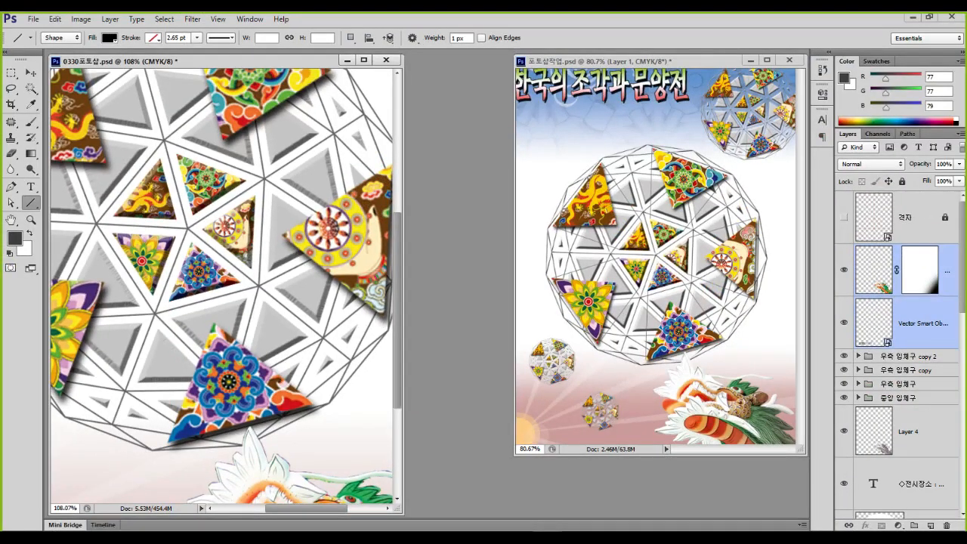
# Set the foreground to a 70% black grey (#6d6e71) and apply it as the line fill
pyautogui.click(16, 238)
pyautogui.doubleClick(686, 405)
pyautogui.write('70')
pyautogui.press('Return')
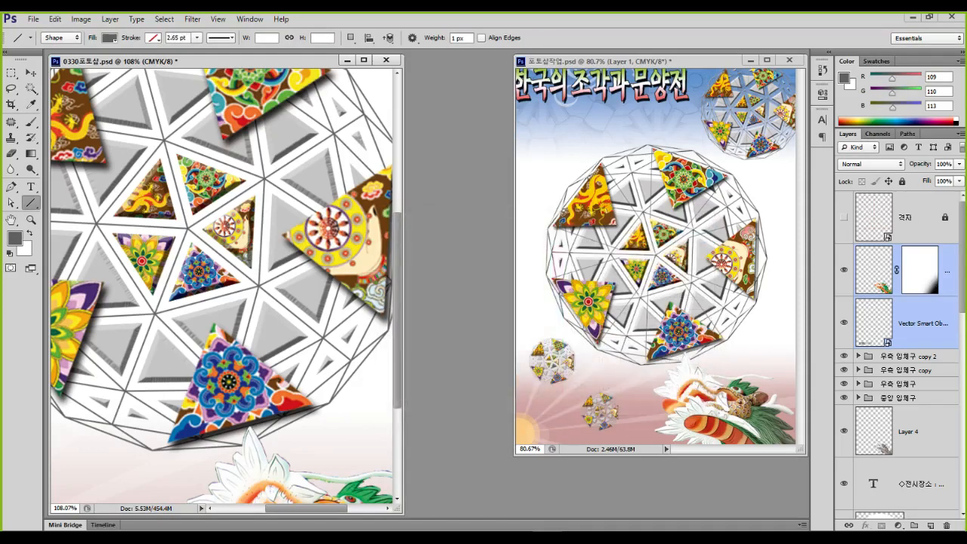
pyautogui.click(110, 38)
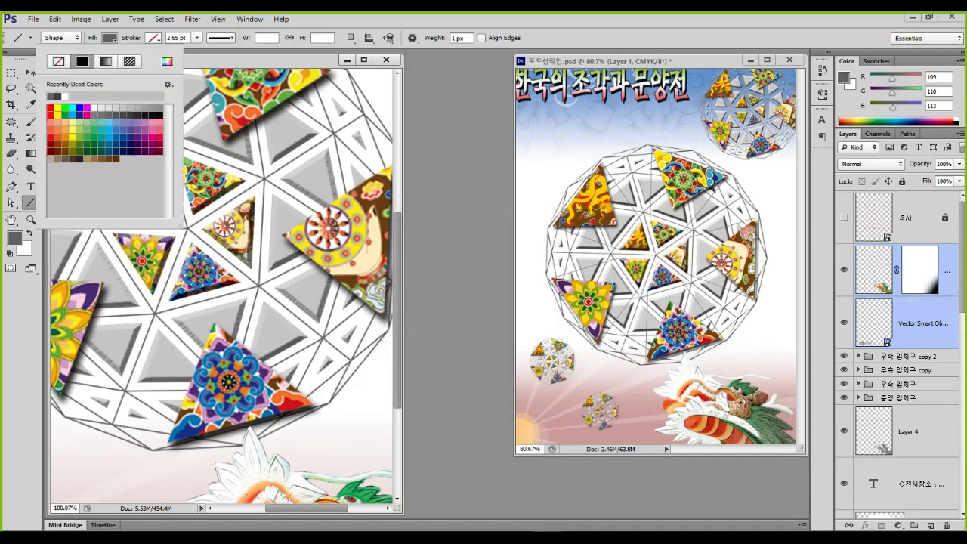
pyautogui.click(167, 61)
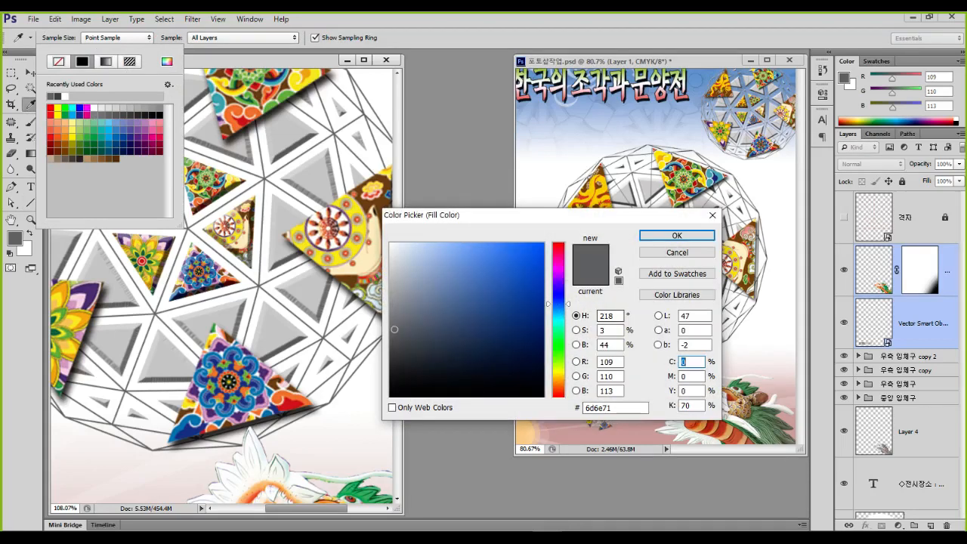
pyautogui.press('Return')
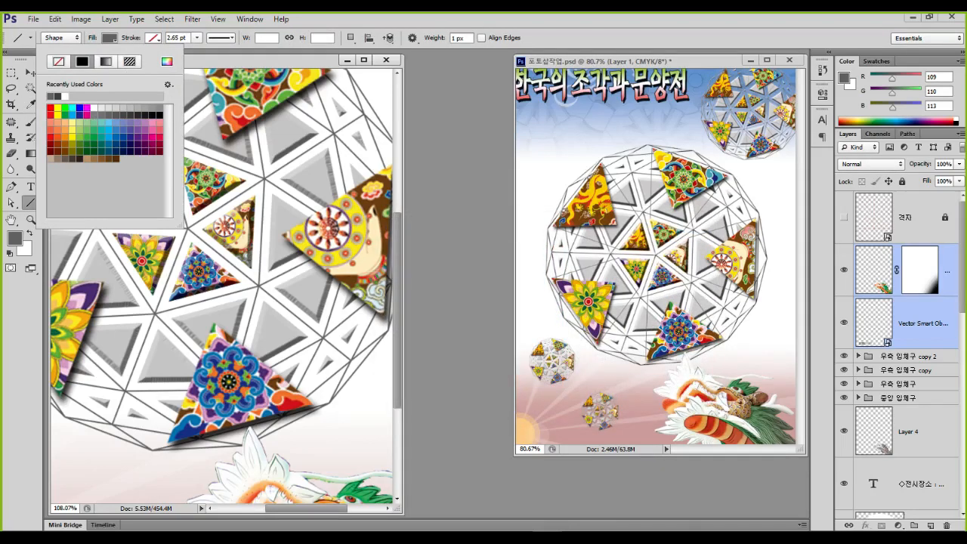
# Draw a short vertical line on the sphere's lower part and set the stroke width to 1 pt
pyautogui.click(169, 301)
pyautogui.moveTo(169, 301); pyautogui.dragTo(169, 442)
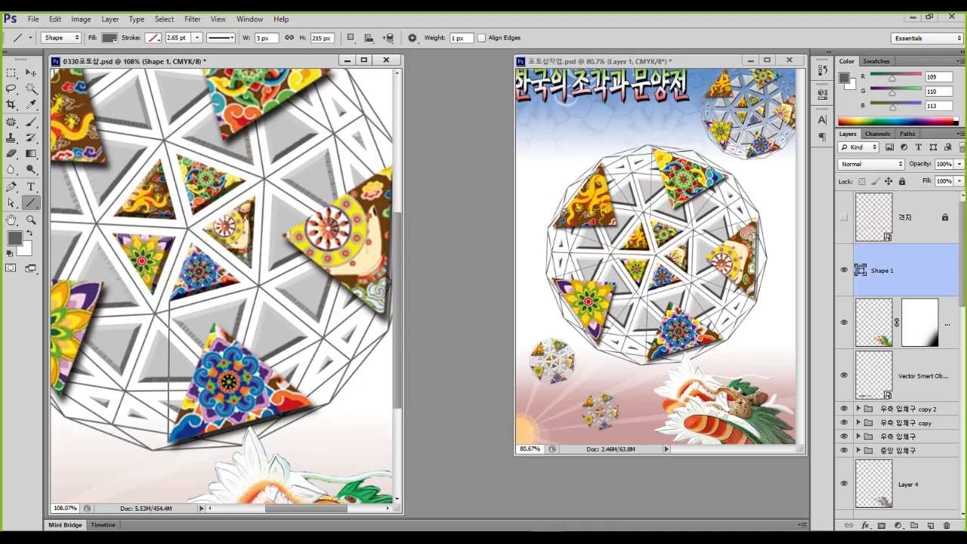
pyautogui.click(197, 37)
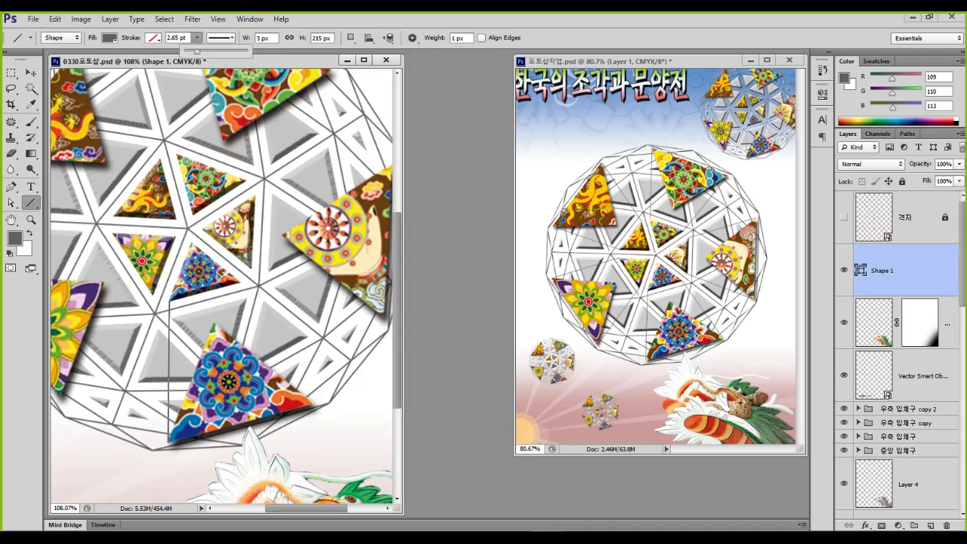
pyautogui.click(174, 38)
pyautogui.write('1')
pyautogui.press('Return')
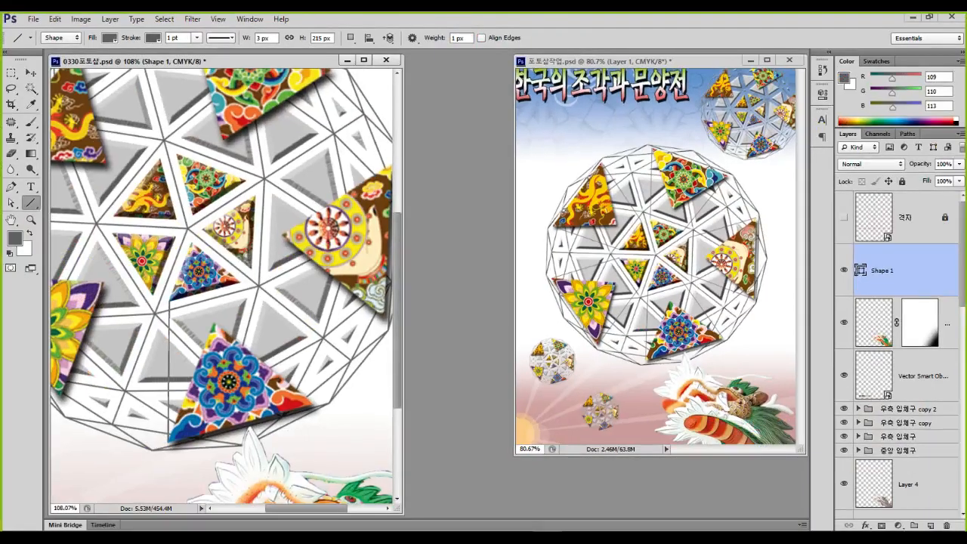
# Set the Line tool Weight to 1 px, after briefly trying 2 px
pyautogui.doubleClick(458, 37)
pyautogui.write('2')
pyautogui.press('Return')
pyautogui.doubleClick(454, 38)
pyautogui.write('1')
pyautogui.press('Return')
# Draw several thin diagonal lines across the sphere's facets, creating shapes up to Shape 10
pyautogui.moveTo(239, 284); pyautogui.dragTo(310, 400)
pyautogui.moveTo(251, 270); pyautogui.dragTo(385, 311)
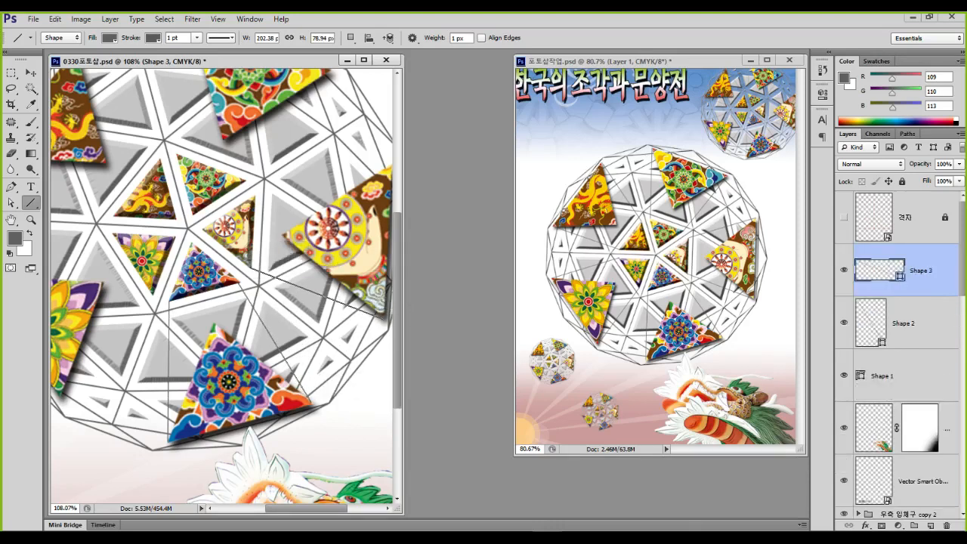
pyautogui.moveTo(256, 195); pyautogui.dragTo(383, 164)
pyautogui.scroll(5, 384, 164)
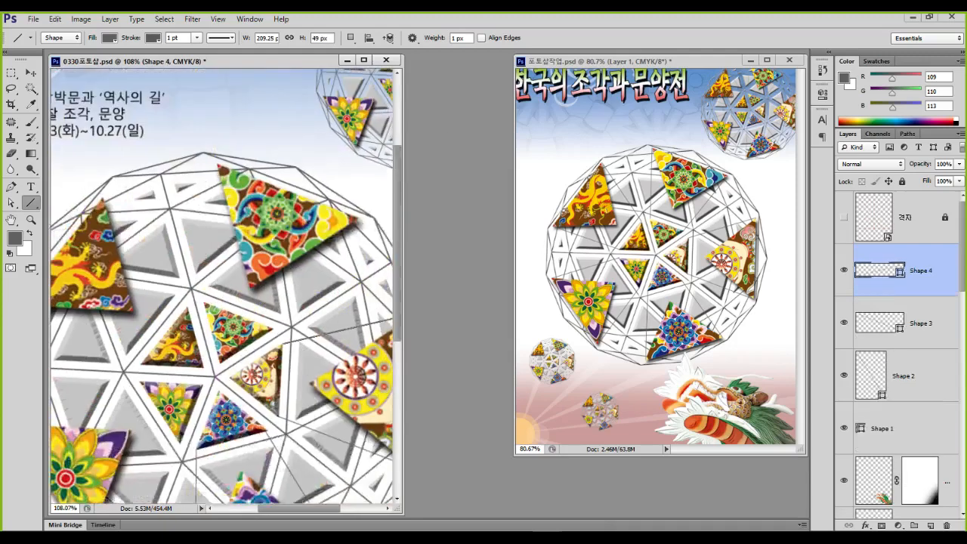
pyautogui.moveTo(237, 361); pyautogui.dragTo(320, 255)
pyautogui.moveTo(167, 332); pyautogui.dragTo(317, 162)
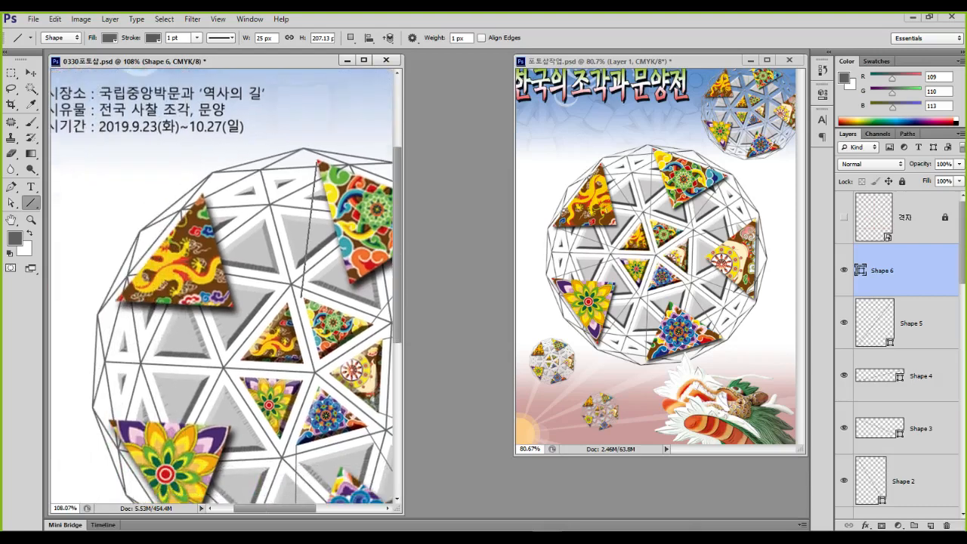
pyautogui.moveTo(289, 305); pyautogui.dragTo(204, 198)
pyautogui.moveTo(240, 360); pyautogui.dragTo(120, 302)
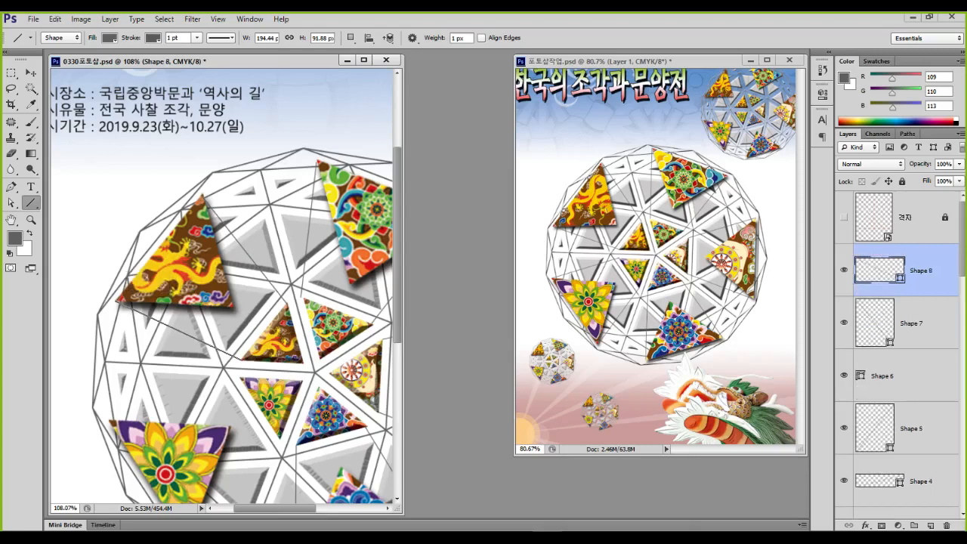
pyautogui.moveTo(198, 364); pyautogui.dragTo(123, 309)
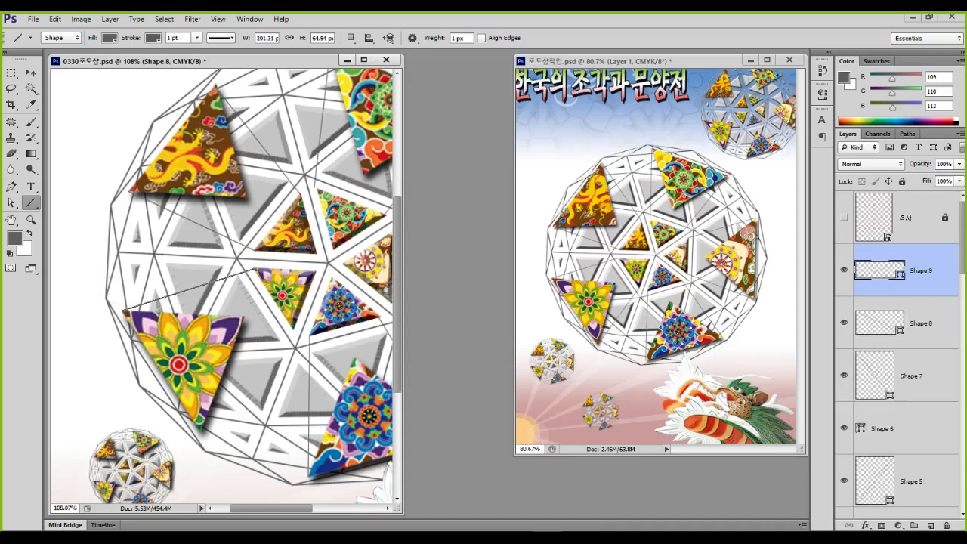
pyautogui.moveTo(293, 329); pyautogui.dragTo(202, 428)
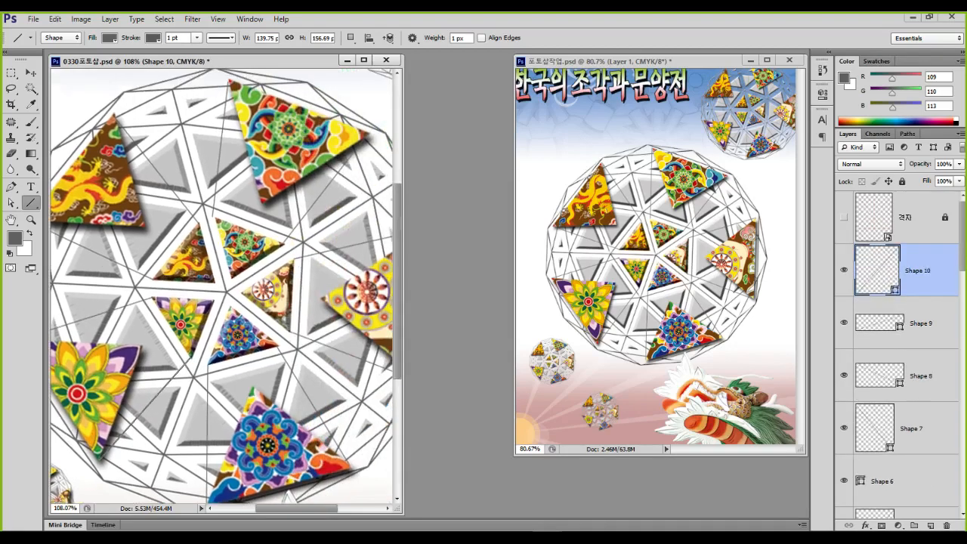
pyautogui.scroll(-7, 177, 318)
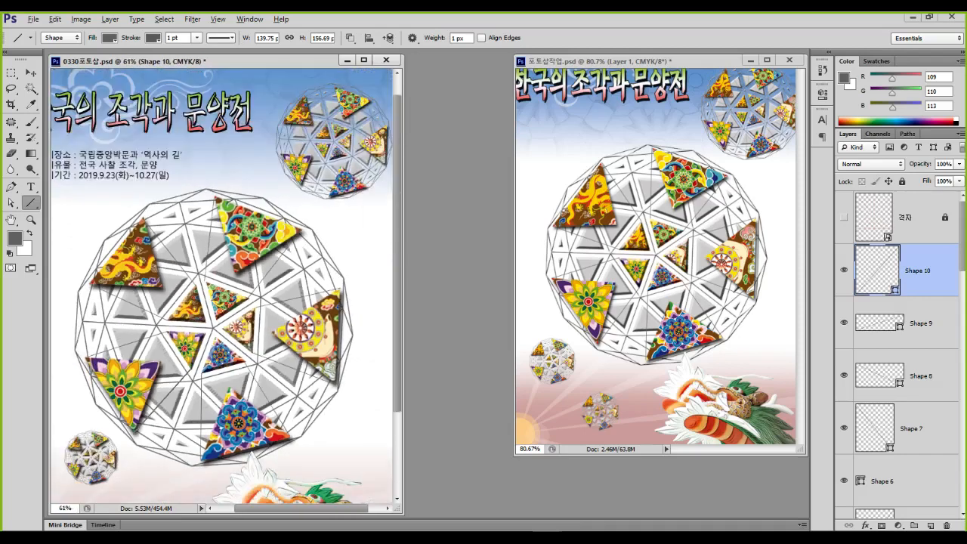
# With the sphere's line shapes finished, switch to the Move tool
pyautogui.scroll(-1, 225, 293)
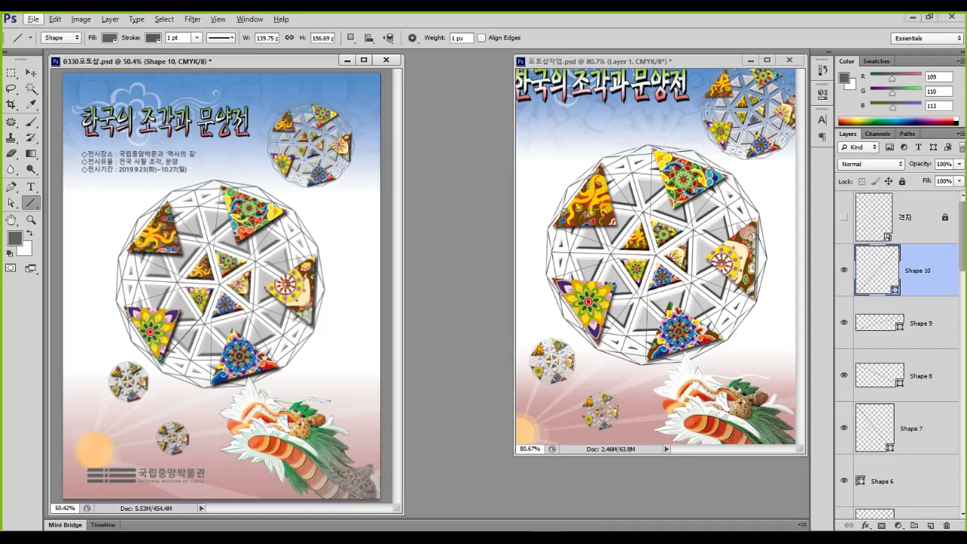
pyautogui.click(31, 72)
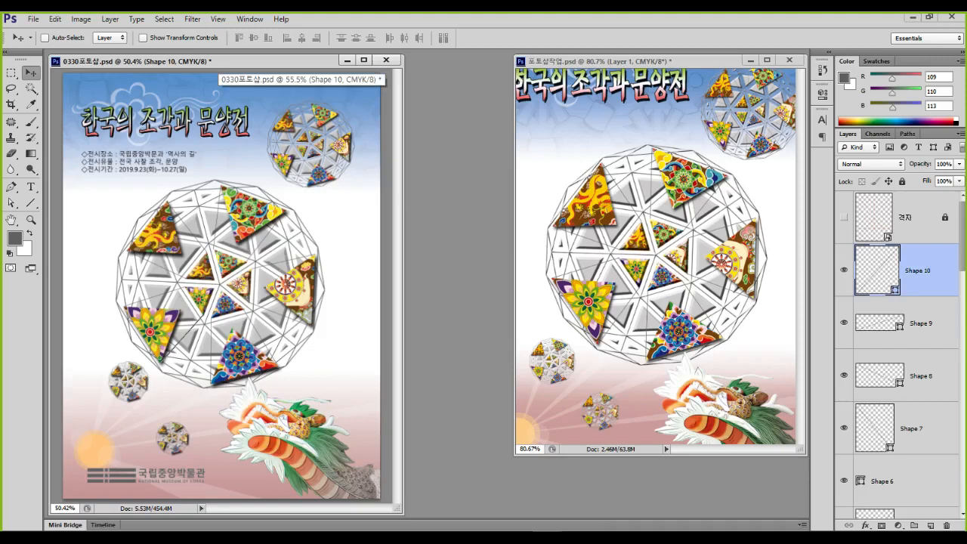
# Convert the poster to RGB Color via Image > Mode, choosing Don't Rasterize and Don't Flatten
pyautogui.click(81, 19)
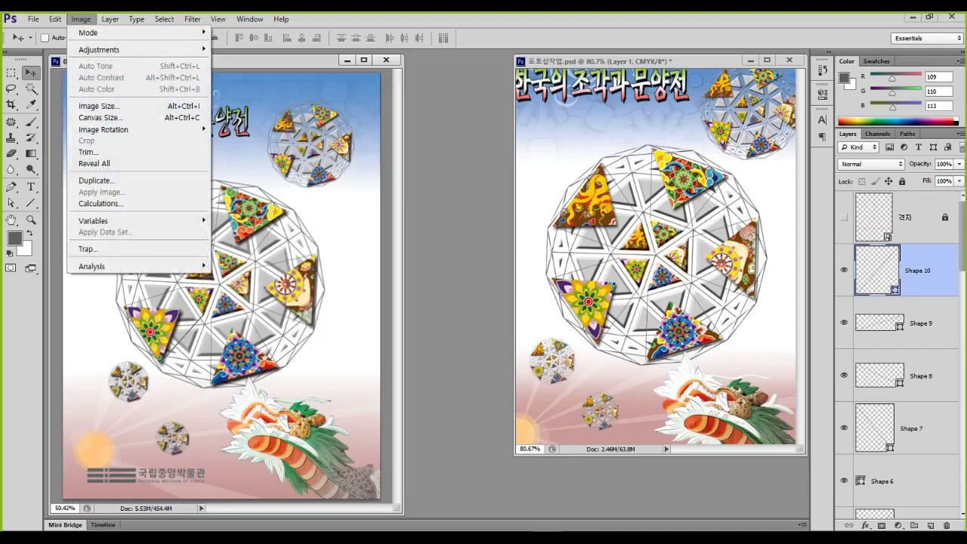
pyautogui.moveTo(89, 32)
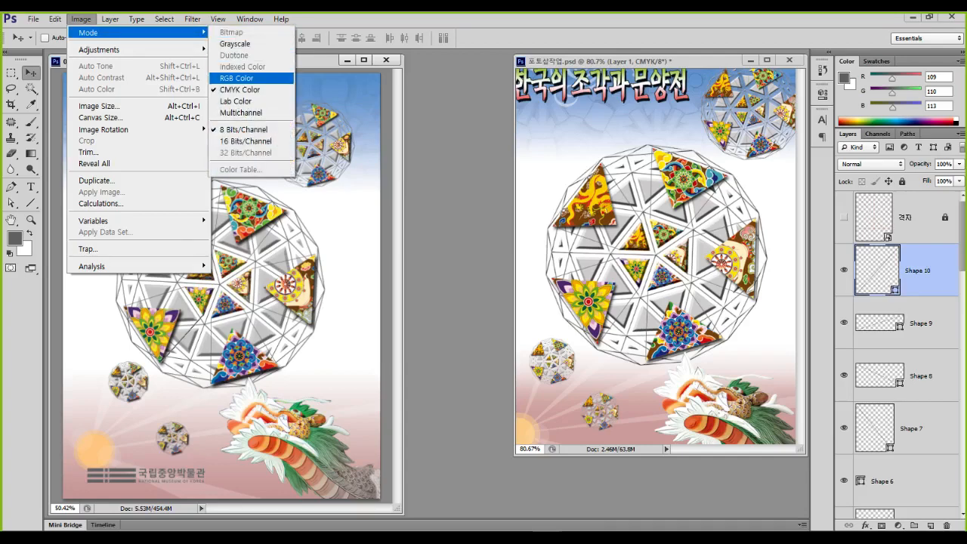
pyautogui.click(236, 78)
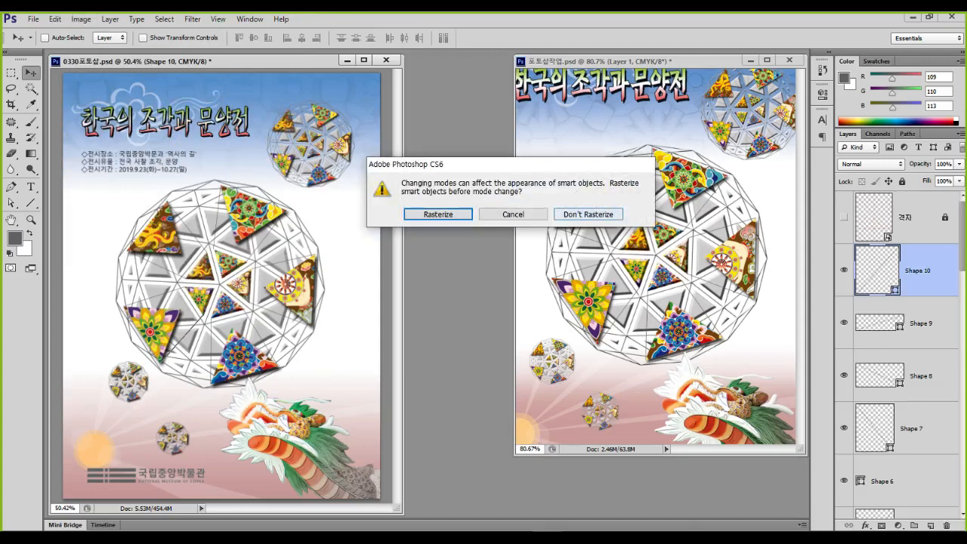
pyautogui.click(588, 213)
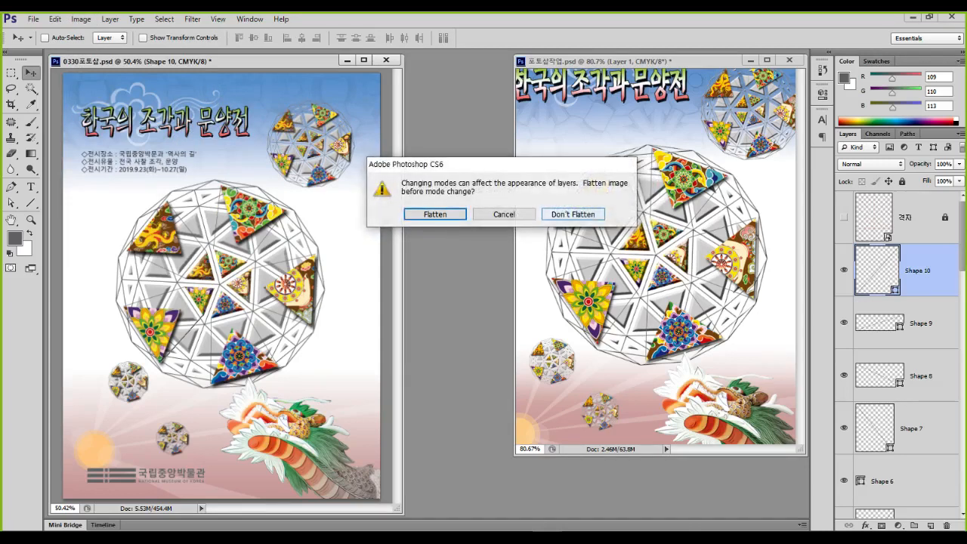
pyautogui.click(579, 215)
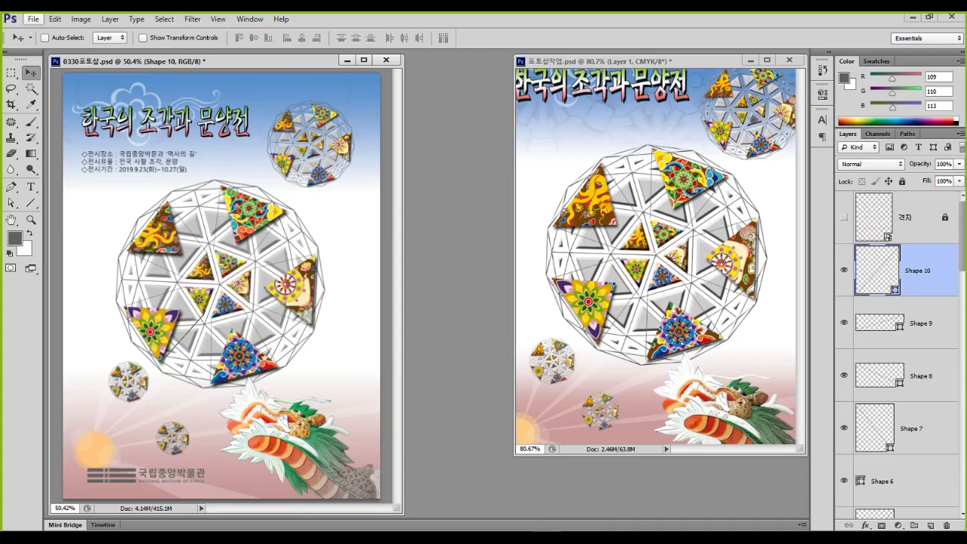
# Open File > Save As, then dismiss the dialog
pyautogui.click(33, 19)
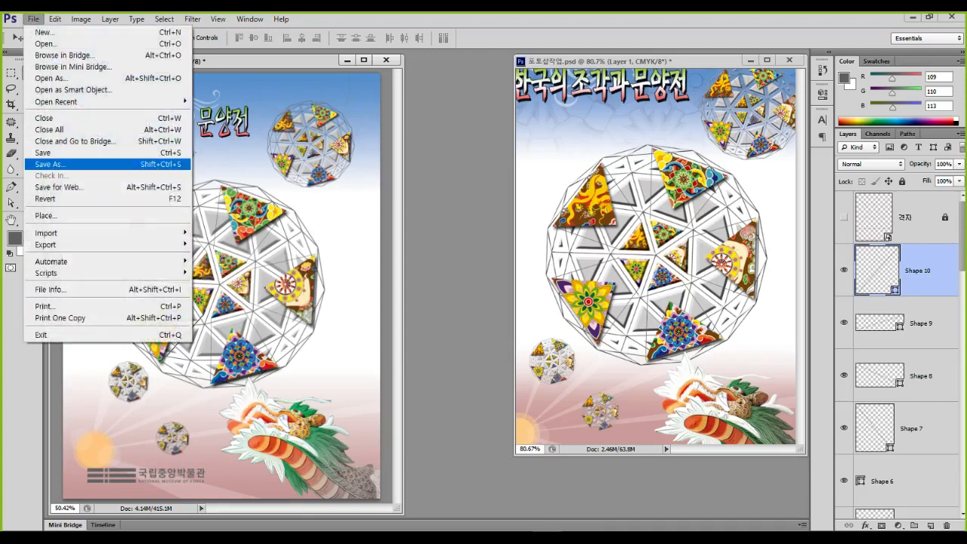
pyautogui.click(45, 156)
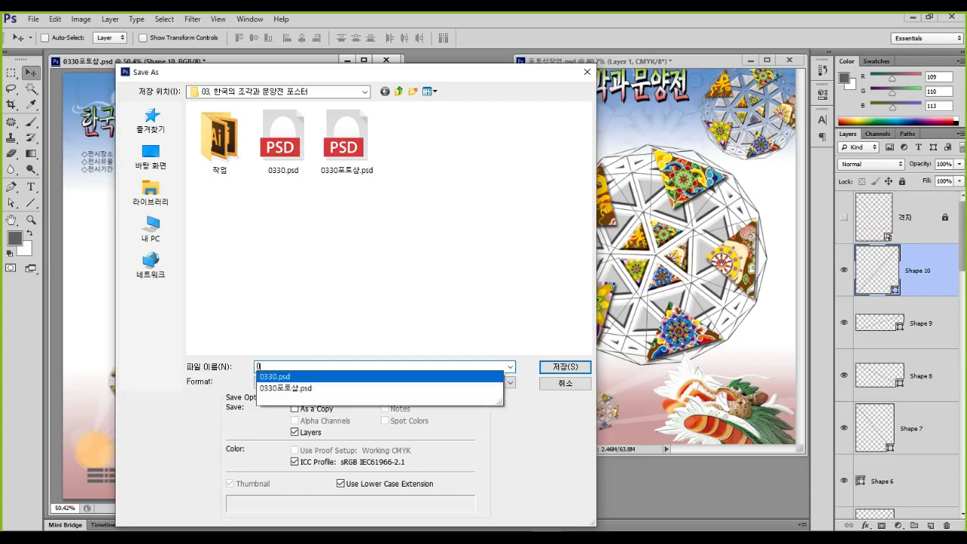
pyautogui.press('Return')
pyautogui.press('Return')
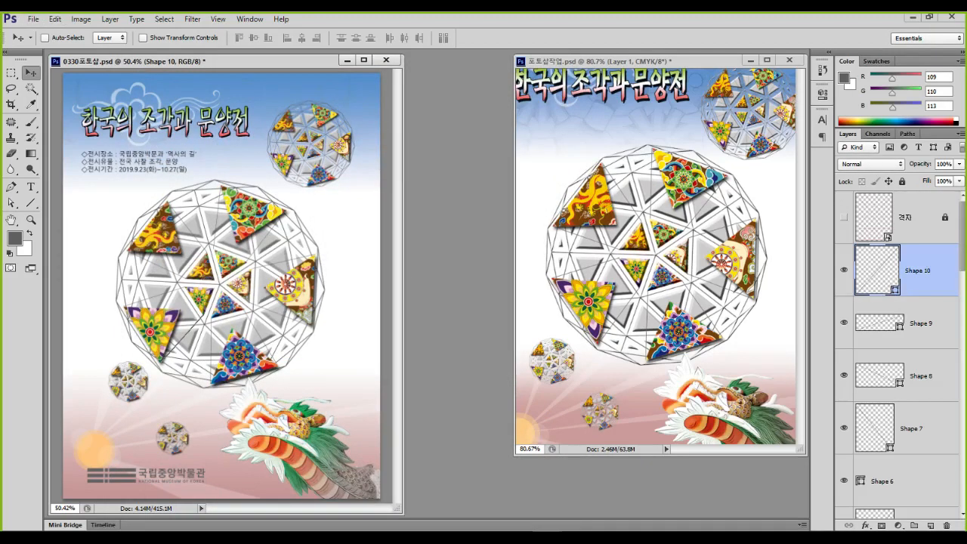
# In Save As, choose JPEG format and name the file 0331 followed by the author's name
pyautogui.hotkey('ctrl', 'shift', 's')
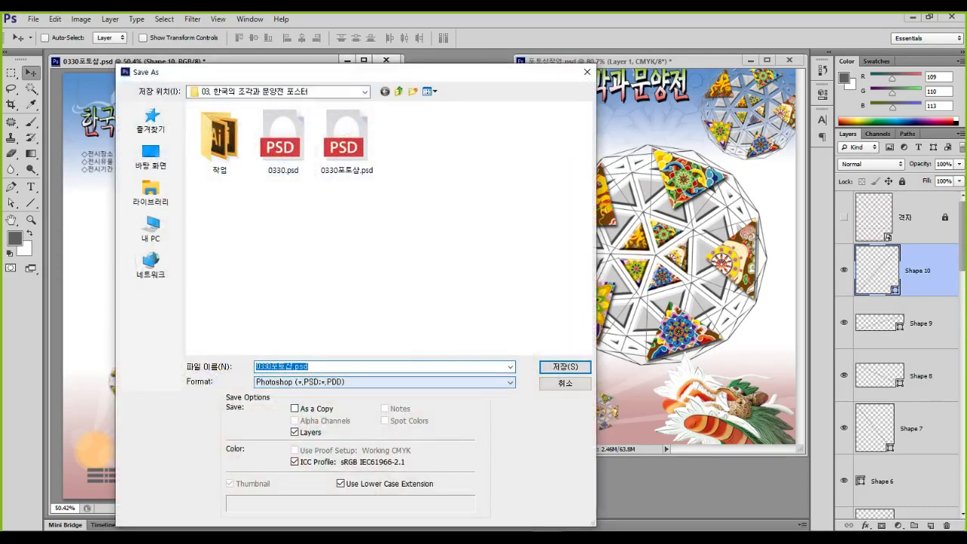
pyautogui.click(384, 383)
pyautogui.click(362, 451)
pyautogui.moveTo(311, 367); pyautogui.dragTo(253, 367)
pyautogui.write('0331')
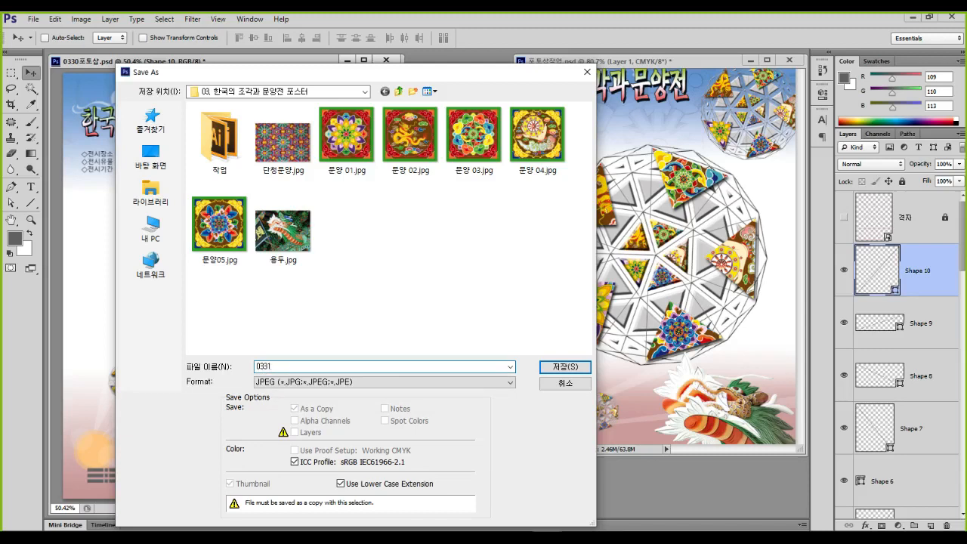
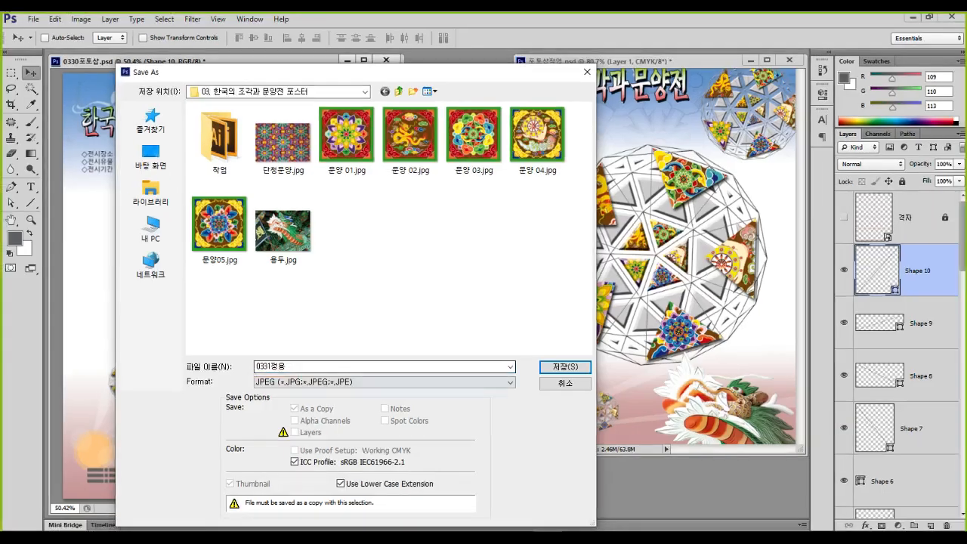
pyautogui.click(271, 366)
pyautogui.press('End')
pyautogui.write('운')
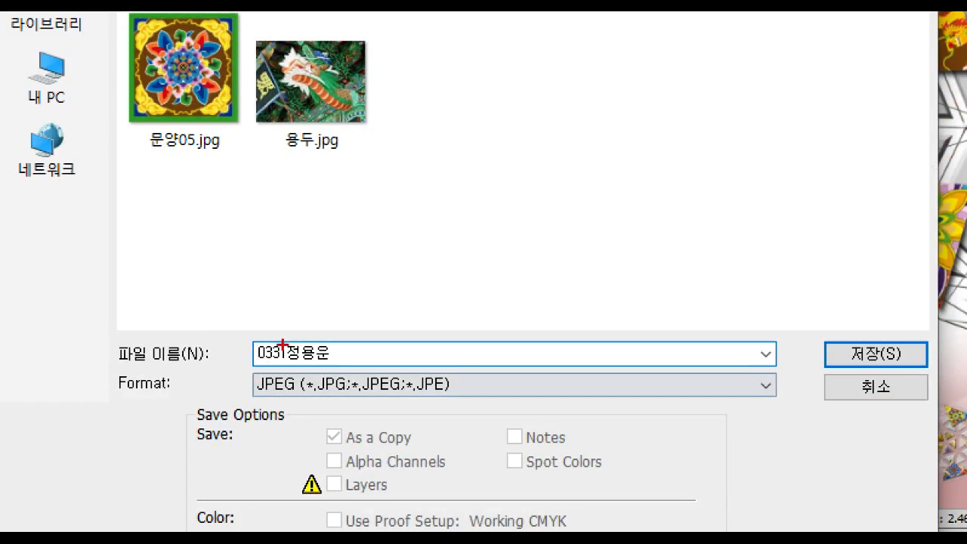
pyautogui.moveTo(249, 335)
pyautogui.mouseDown()
pyautogui.moveTo(308, 385)
pyautogui.moveTo(345, 377)
pyautogui.mouseUp()
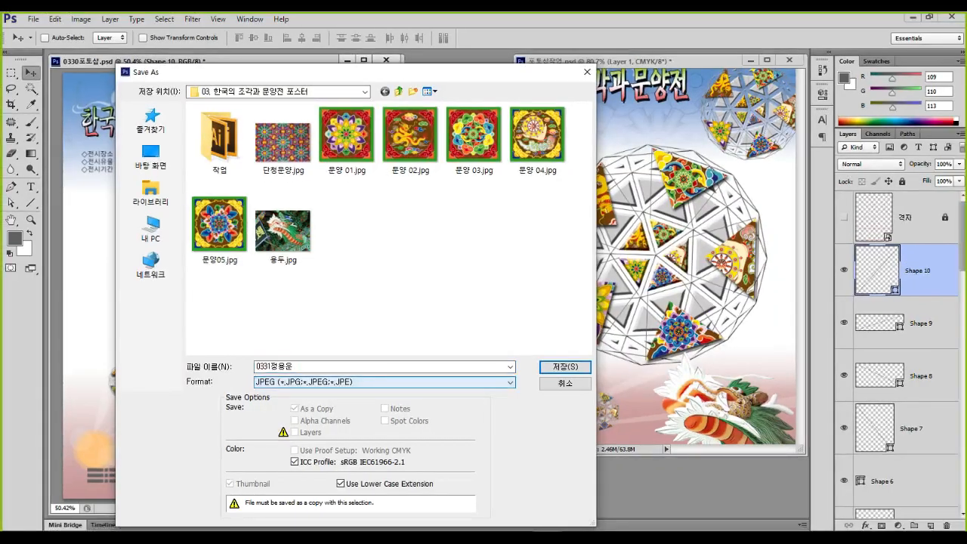
# Save the JPEG into the 컴퓨터그래픽스기능사 실기 folder at maximum quality 12
pyautogui.click(398, 91)
pyautogui.click(398, 91)
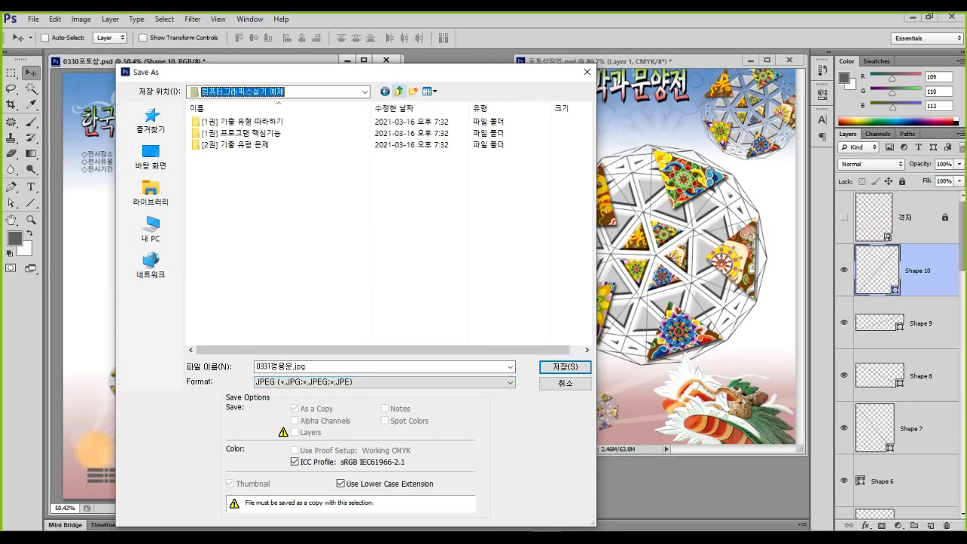
pyautogui.click(398, 92)
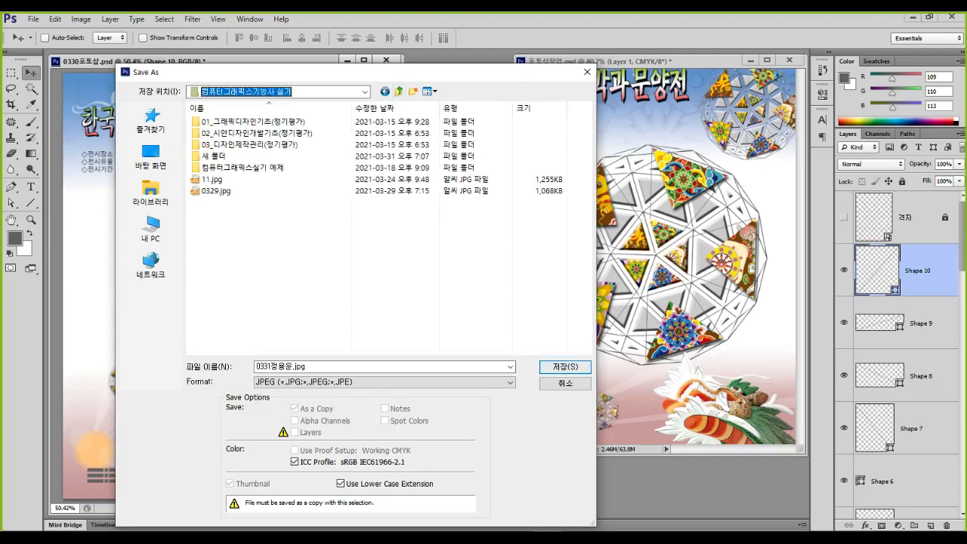
pyautogui.press('Return')
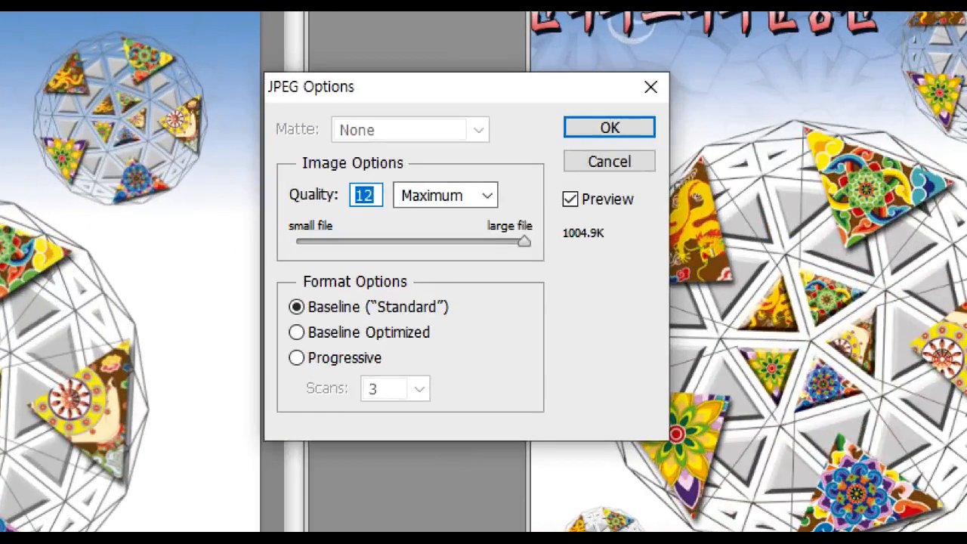
pyautogui.moveTo(404, 183)
pyautogui.mouseDown()
pyautogui.moveTo(353, 227)
pyautogui.moveTo(358, 168)
pyautogui.moveTo(406, 208)
pyautogui.mouseUp()
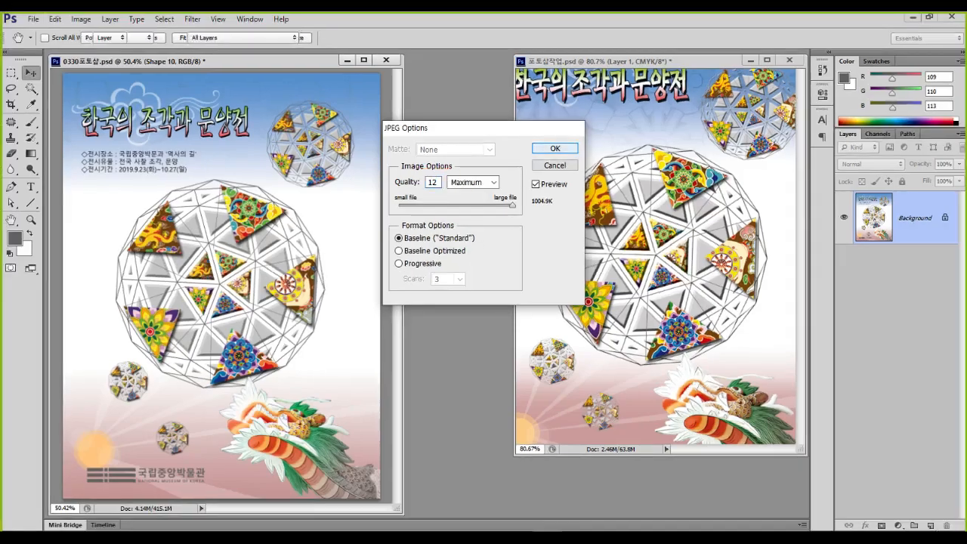
pyautogui.click(587, 135)
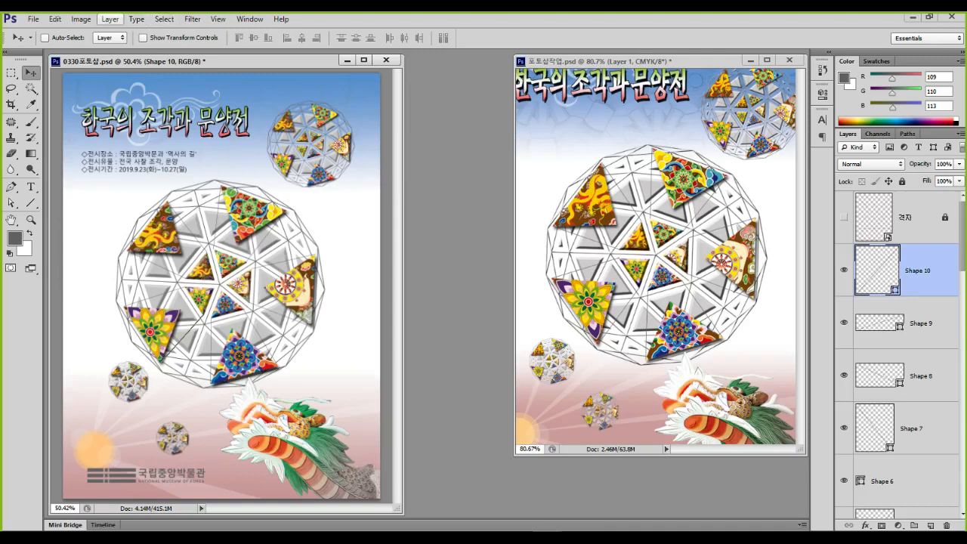
# Convert the poster to CMYK Color via Image > Mode, choosing Don't Rasterize and Don't Flatten
pyautogui.click(81, 19)
pyautogui.moveTo(136, 32)
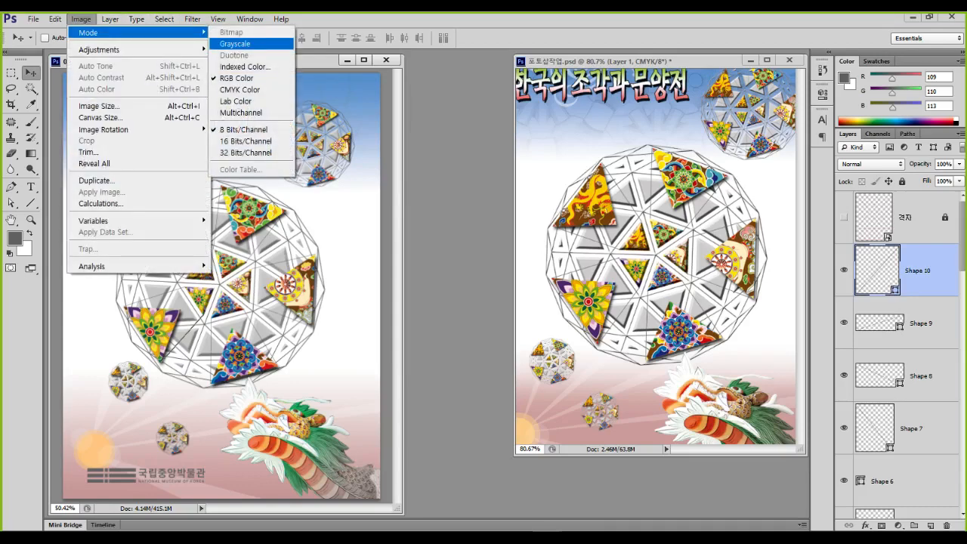
pyautogui.click(240, 89)
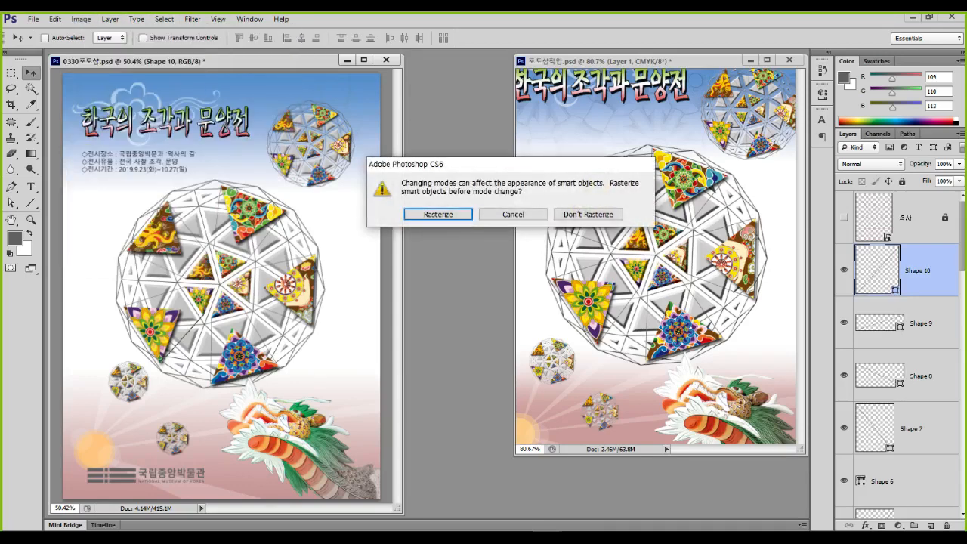
pyautogui.click(582, 213)
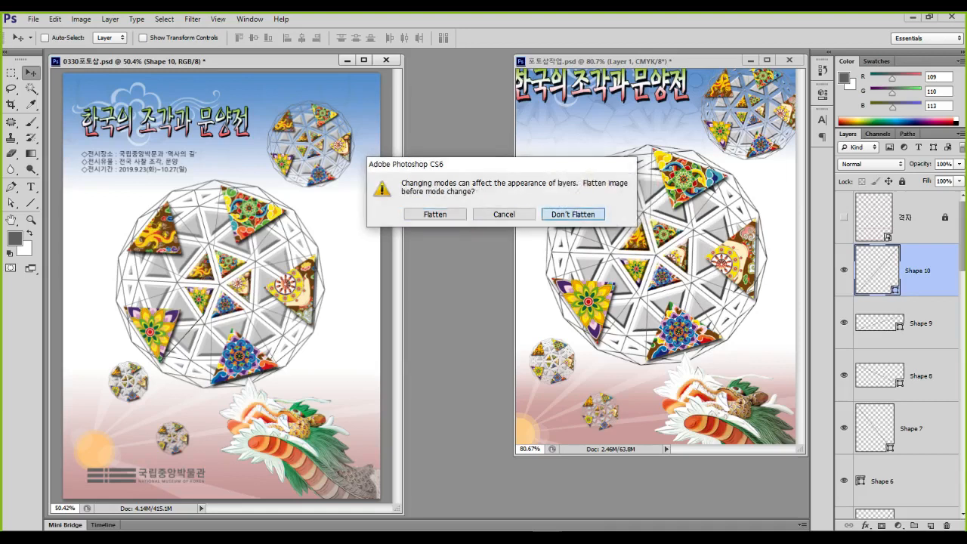
pyautogui.click(579, 213)
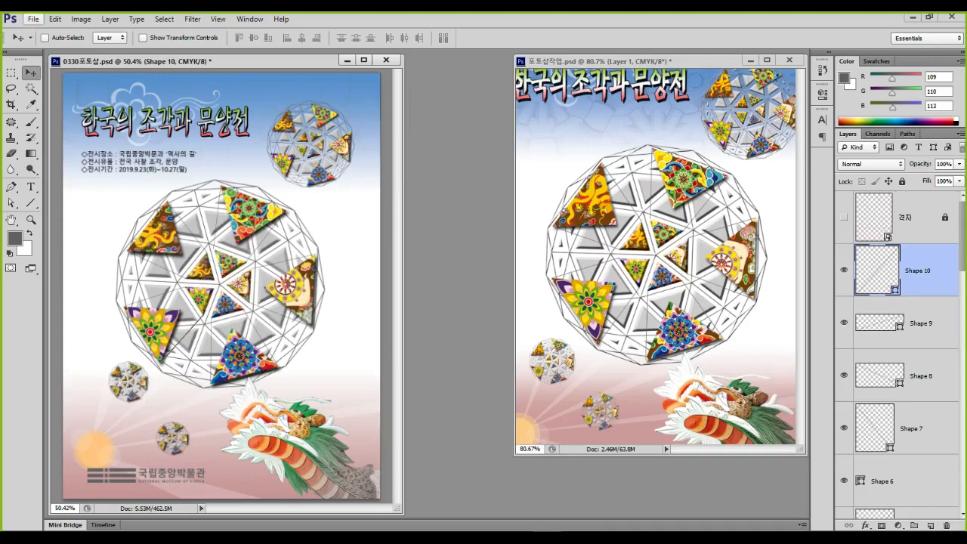
# In File > Save As, rename the file to end with '1' plus the author's name
pyautogui.click(34, 19)
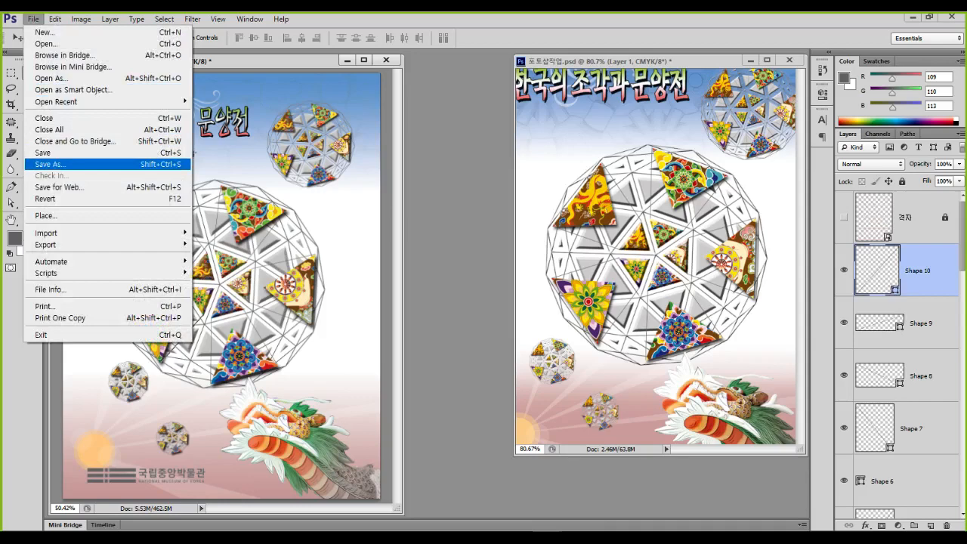
pyautogui.click(46, 164)
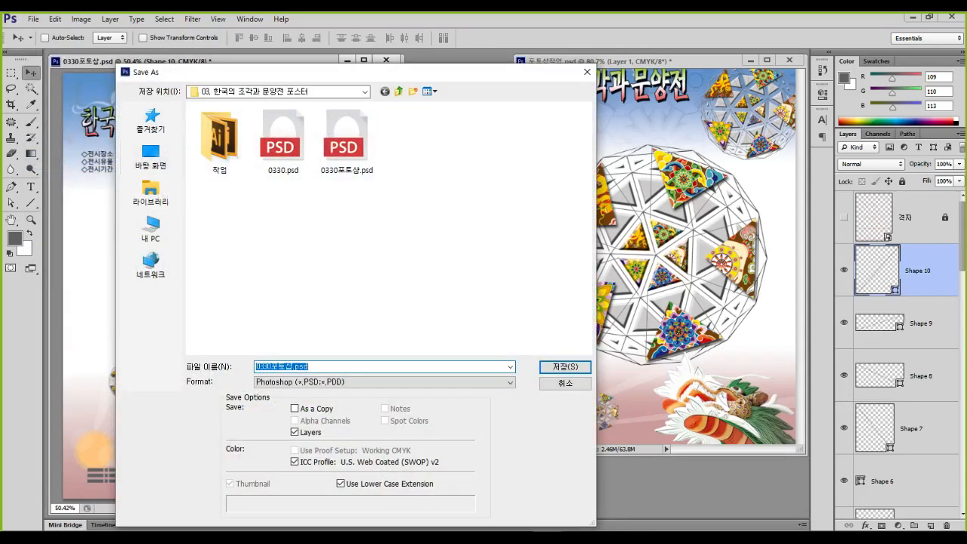
pyautogui.click(308, 366)
pyautogui.hotkey('shift', 'Left')
pyautogui.hotkey('shift', 'Left')
pyautogui.hotkey('shift', 'Left')
pyautogui.hotkey('shift', 'Left')
pyautogui.hotkey('shift', 'Left')
pyautogui.hotkey('shift', 'Right')
# Save the PSD into the 컴퓨터그래픽스기능사 실기 folder, accepting Maximize Compatibility
pyautogui.click(398, 91)
pyautogui.click(398, 91)
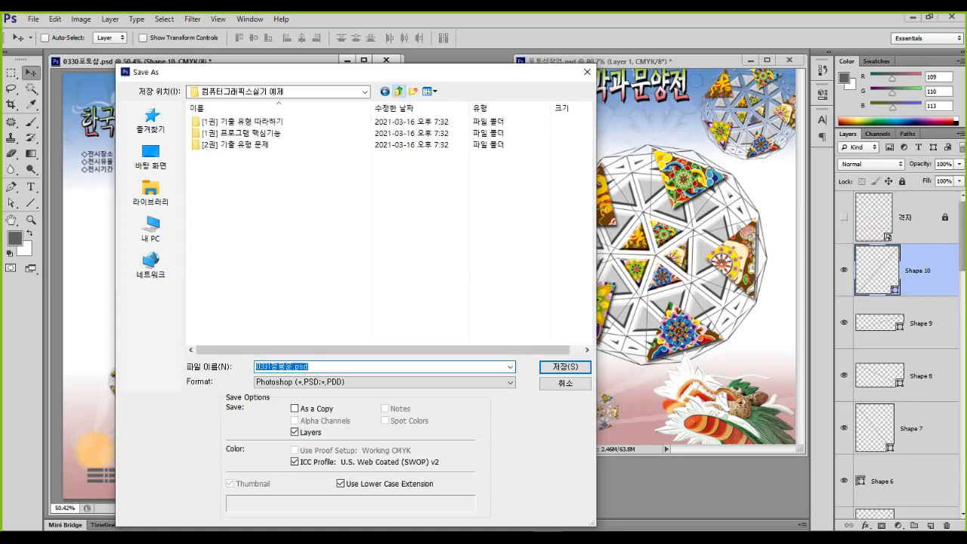
pyautogui.click(398, 91)
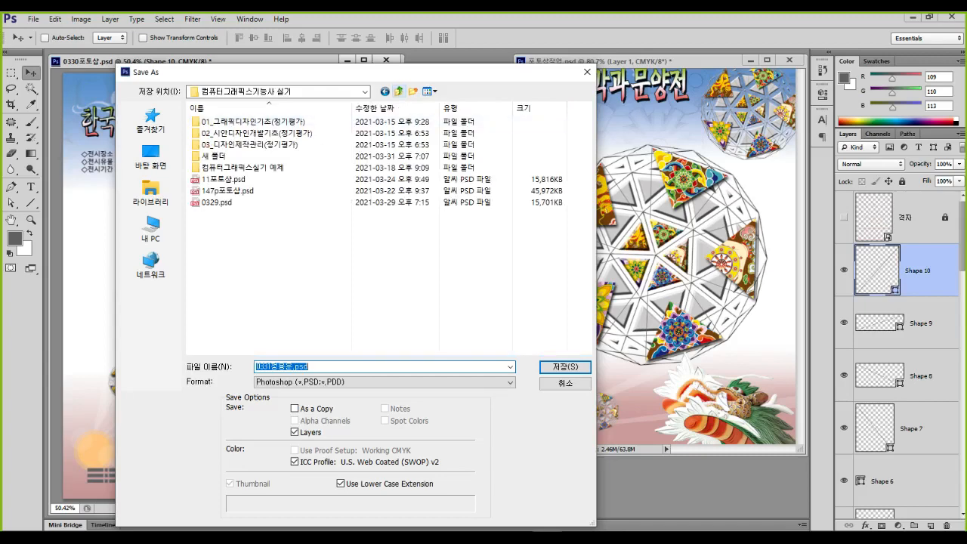
pyautogui.click(310, 367)
pyautogui.hotkey('ctrl', '1')
pyautogui.click(288, 391)
pyautogui.moveTo(191, 285)
pyautogui.mouseDown()
pyautogui.moveTo(304, 379)
pyautogui.moveTo(400, 375)
pyautogui.mouseUp()
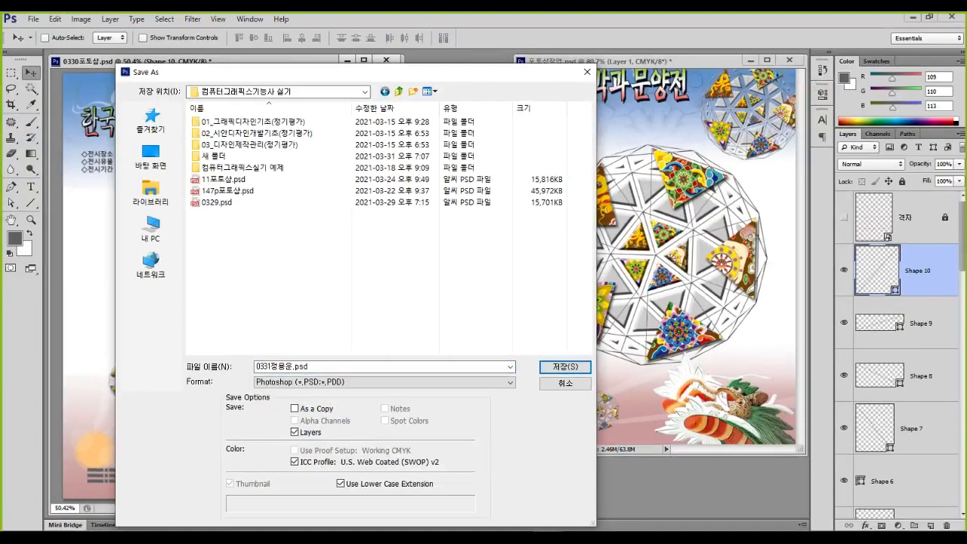
pyautogui.press('Return')
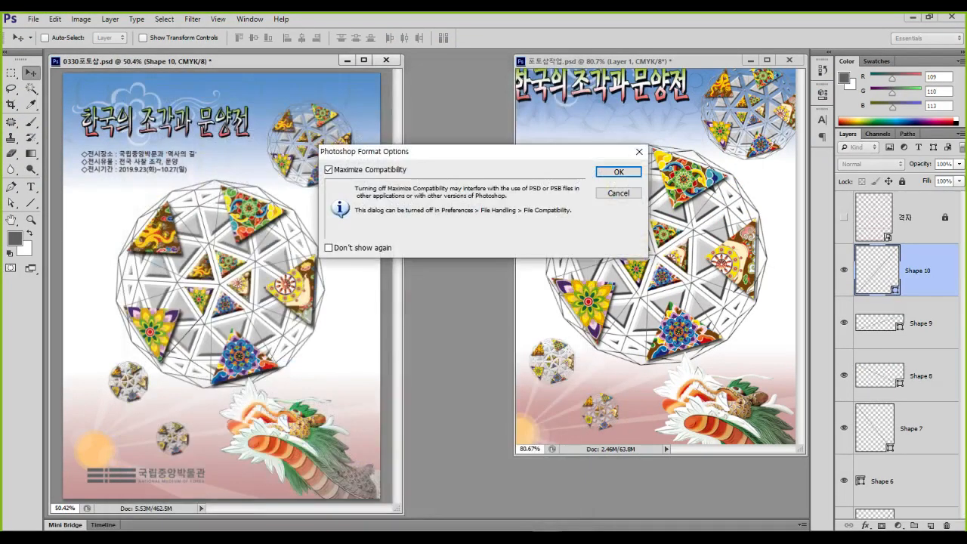
pyautogui.press('Return')
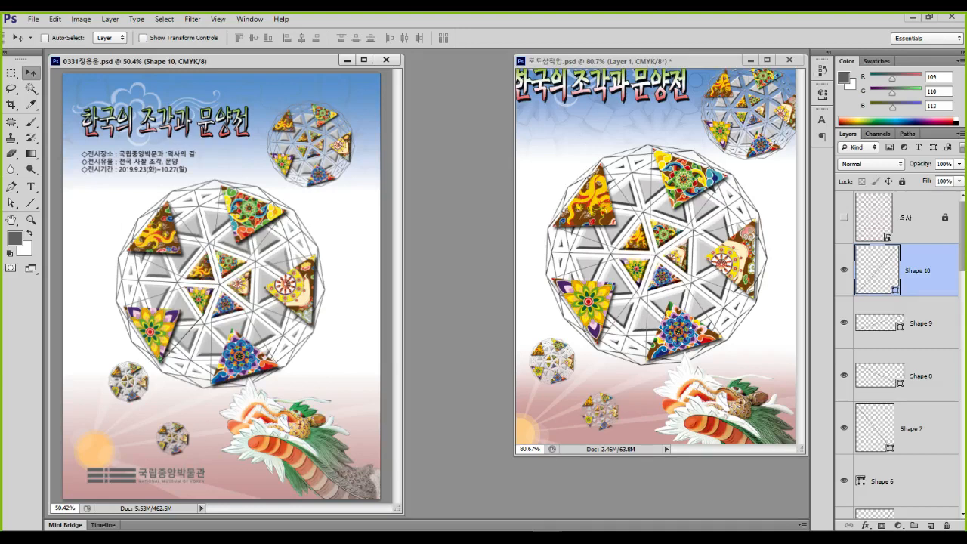
# Minimize Photoshop, deselect the sphere in Illustrator, and close it without saving, clearing the clipboard
pyautogui.click(912, 16)
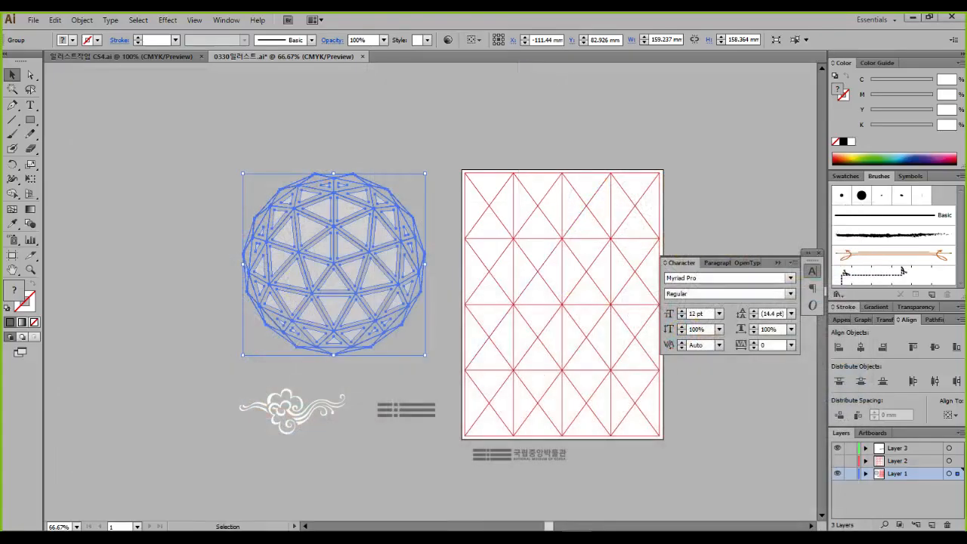
pyautogui.hotkey('ctrl', 'shift', 'a')
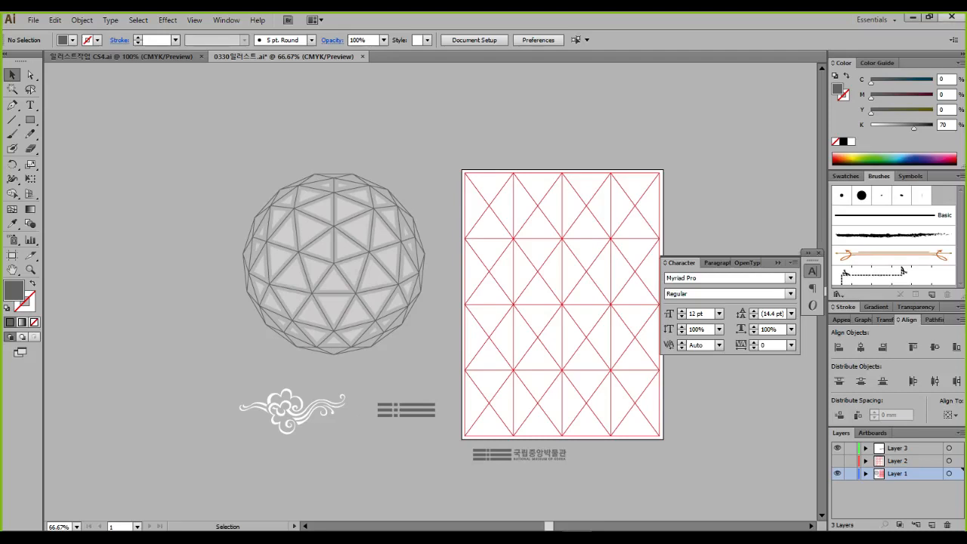
pyautogui.click(951, 17)
pyautogui.click(545, 292)
pyautogui.press('Return')
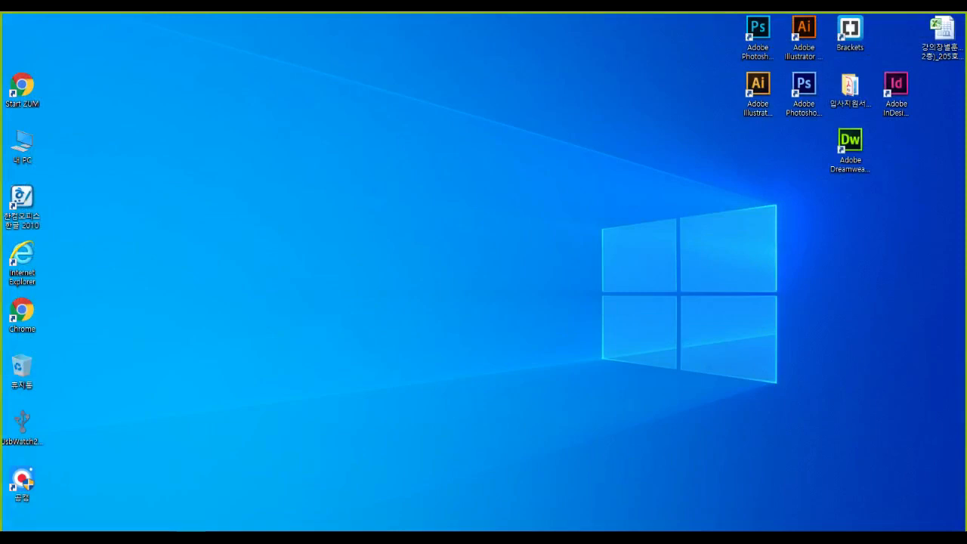
# In File Explorer, go to C: > user folder > 컴퓨터그래픽스기능사 실기 and select 0330일러스트.ai
pyautogui.press('super+e')
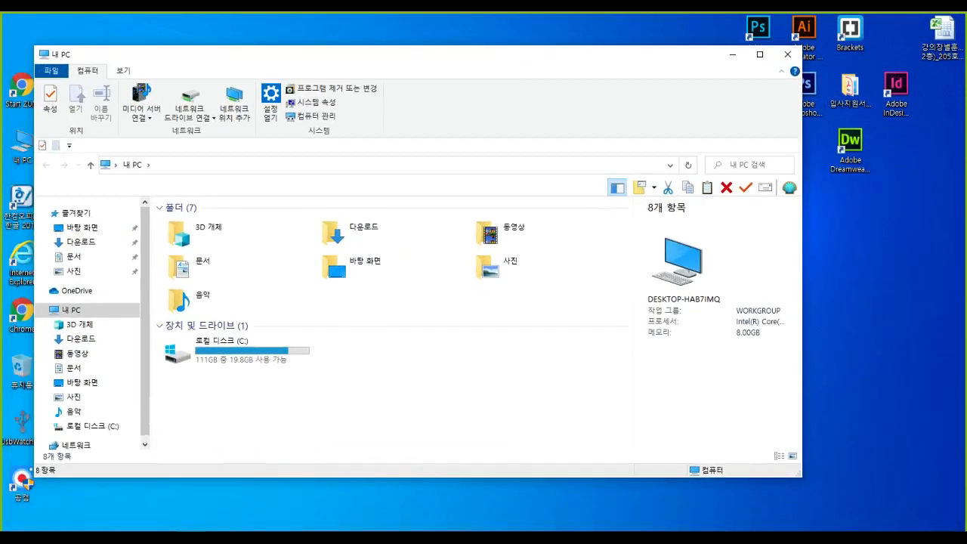
pyautogui.doubleClick(220, 344)
pyautogui.doubleClick(186, 416)
pyautogui.click(327, 240)
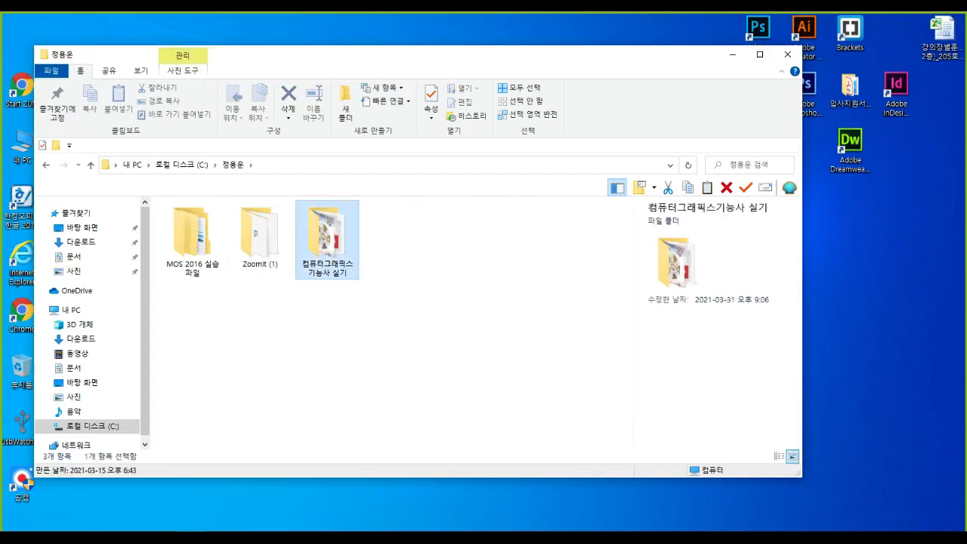
pyautogui.doubleClick(327, 233)
pyautogui.click(226, 368)
pyautogui.click(189, 394)
pyautogui.moveTo(144, 362)
pyautogui.mouseDown()
pyautogui.moveTo(151, 405)
pyautogui.moveTo(319, 401)
pyautogui.mouseUp()
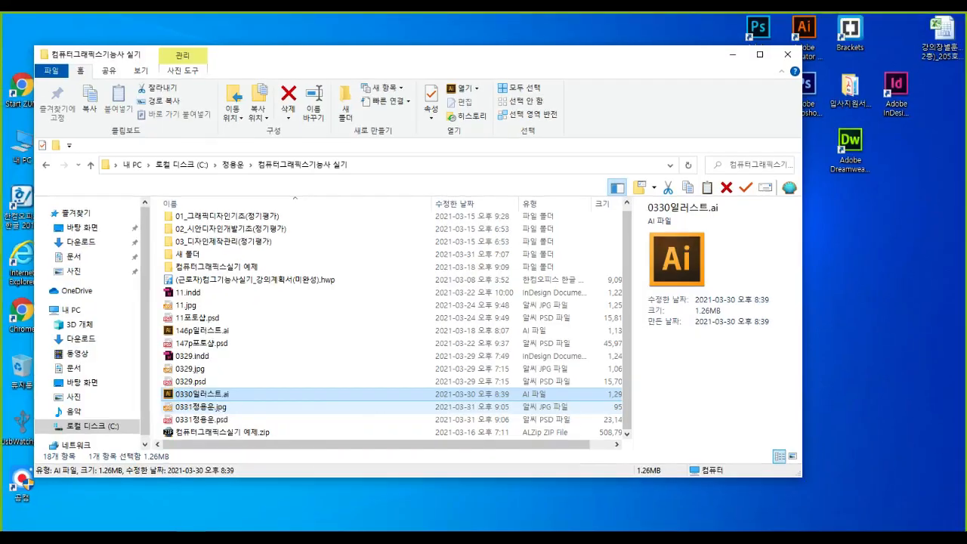
# Rename the .ai file to 0331 followed by the author's name
pyautogui.press('F2')
pyautogui.press('Left')
pyautogui.press('Right')
pyautogui.press('Right')
pyautogui.press('Right')
pyautogui.hotkey('shift', 'Right')
pyautogui.write('1')
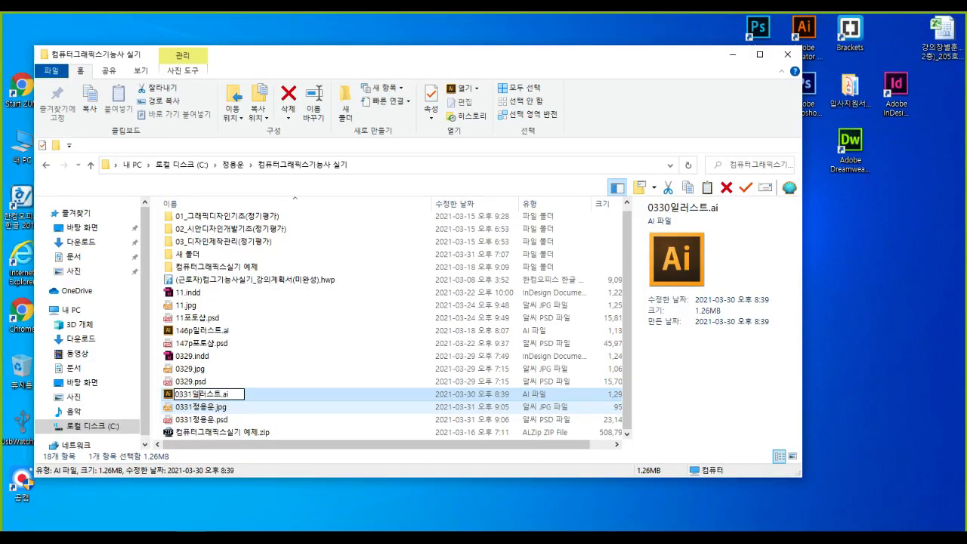
pyautogui.hotkey('shift', 'Right')
pyautogui.hotkey('shift', 'Right')
pyautogui.hotkey('shift', 'Right')
pyautogui.hotkey('shift', 'Right')
pyautogui.write('wjddy')
pyautogui.press('BackSpace')
pyautogui.press('BackSpace')
pyautogui.press('BackSpace')
pyautogui.press('BackSpace')
pyautogui.press('BackSpace')
pyautogui.press('Return')
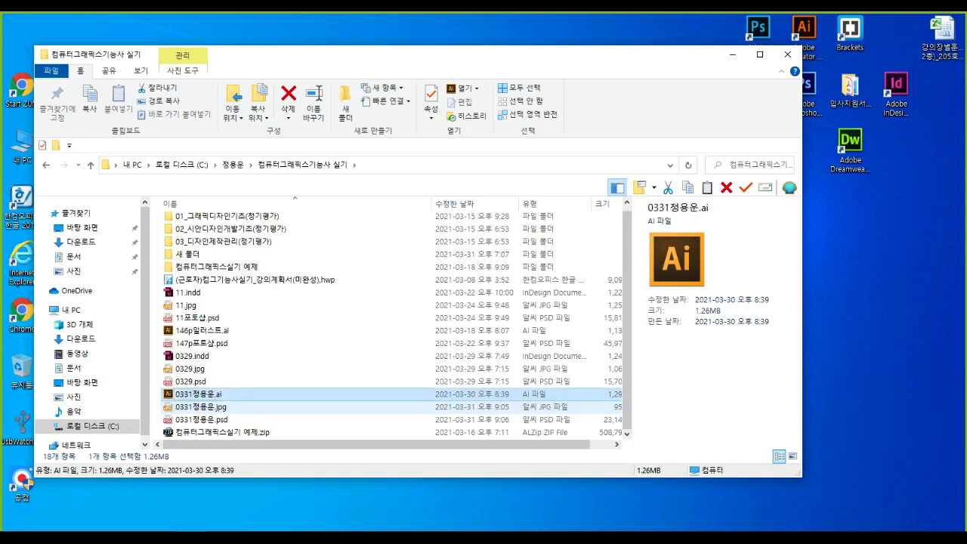
# Check the new JPG and PSD files in the folder, then launch InDesign CS6 from the desktop
pyautogui.press('Down')
pyautogui.scroll(-1, 331, 398)
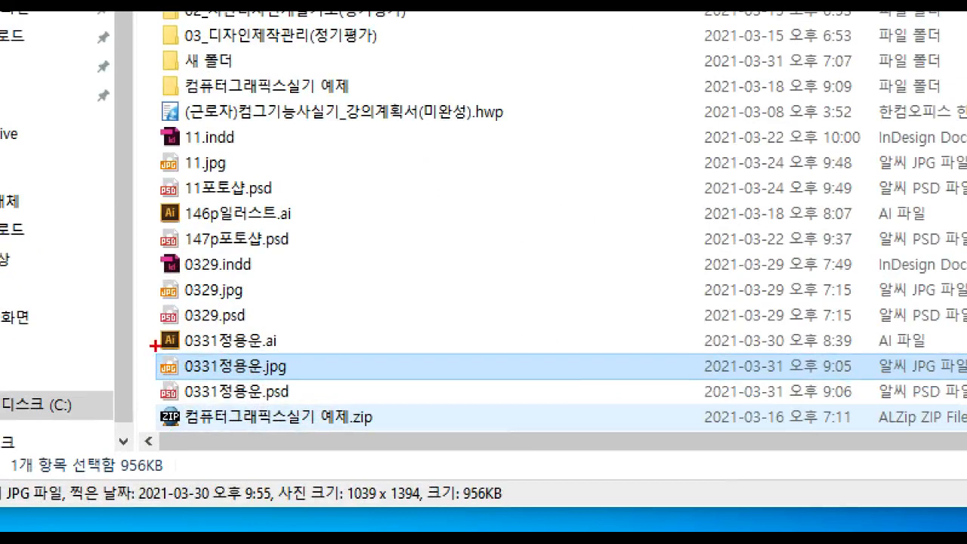
pyautogui.moveTo(140, 319)
pyautogui.mouseDown()
pyautogui.moveTo(242, 415)
pyautogui.moveTo(305, 407)
pyautogui.mouseUp()
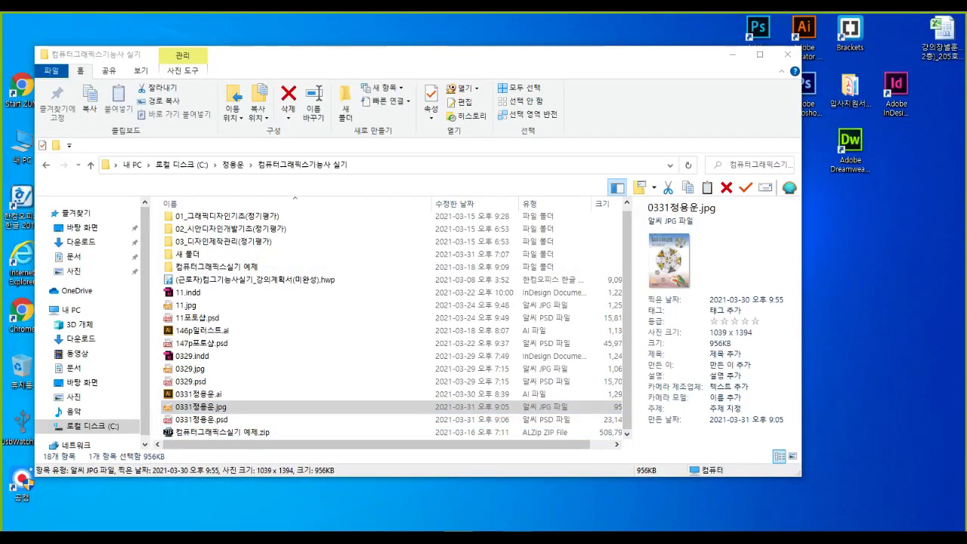
pyautogui.doubleClick(895, 90)
pyautogui.moveTo(453, 54); pyautogui.dragTo(965, 332)
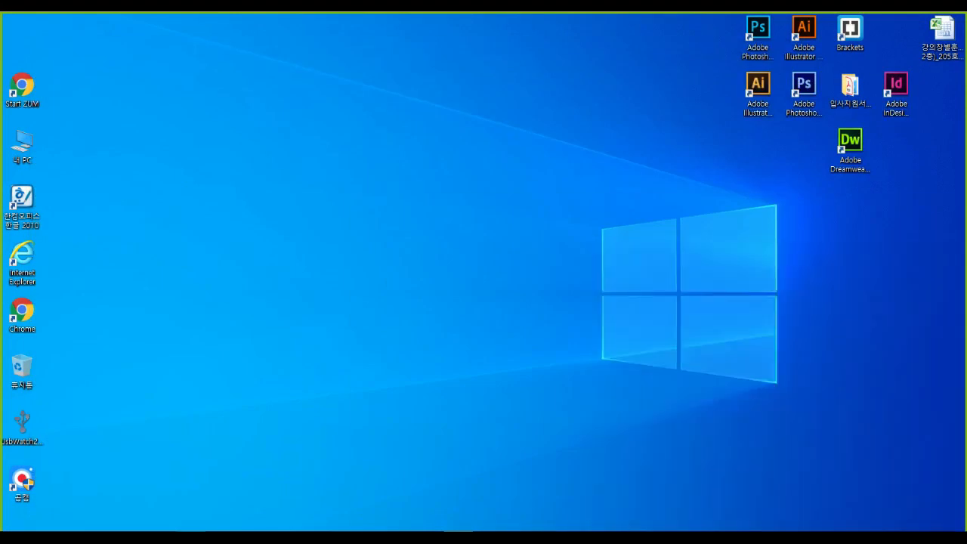
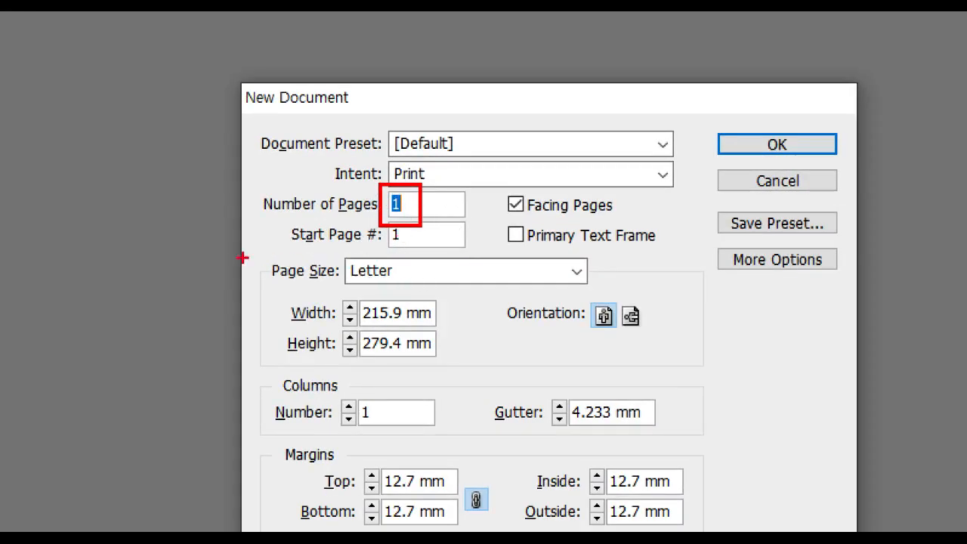
# Choose A4 as the new document's page size
pyautogui.moveTo(255, 249); pyautogui.dragTo(344, 293)
pyautogui.press('Escape')
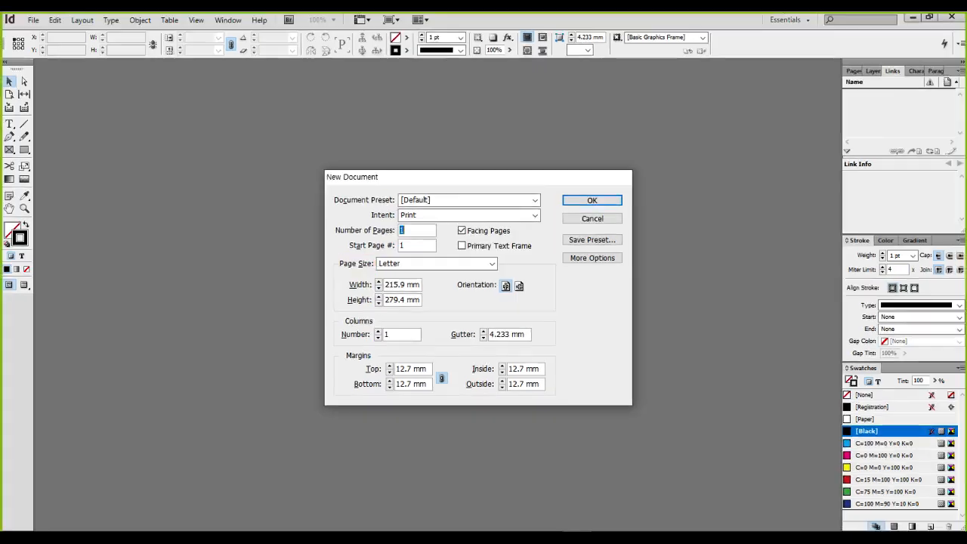
pyautogui.click(491, 264)
pyautogui.click(408, 344)
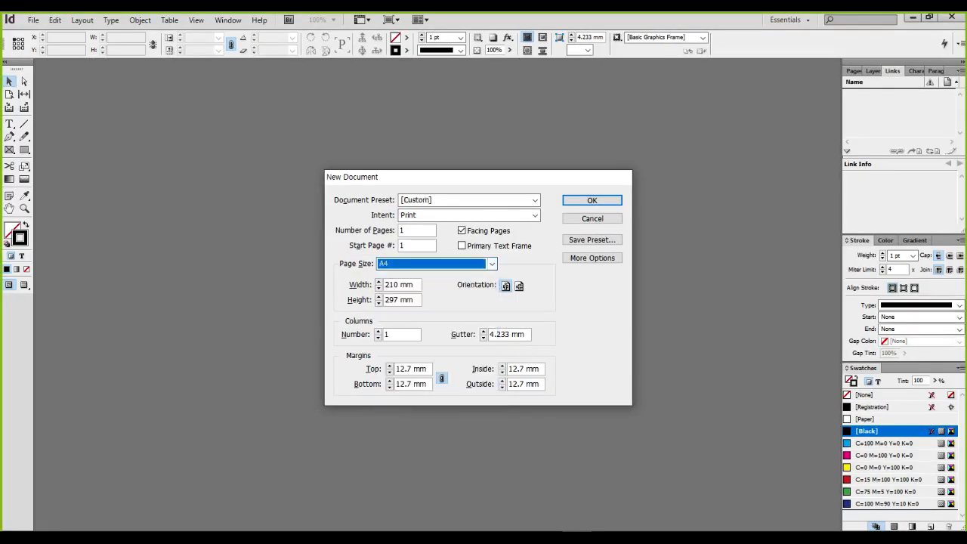
pyautogui.hotkey('ctrl', '1')
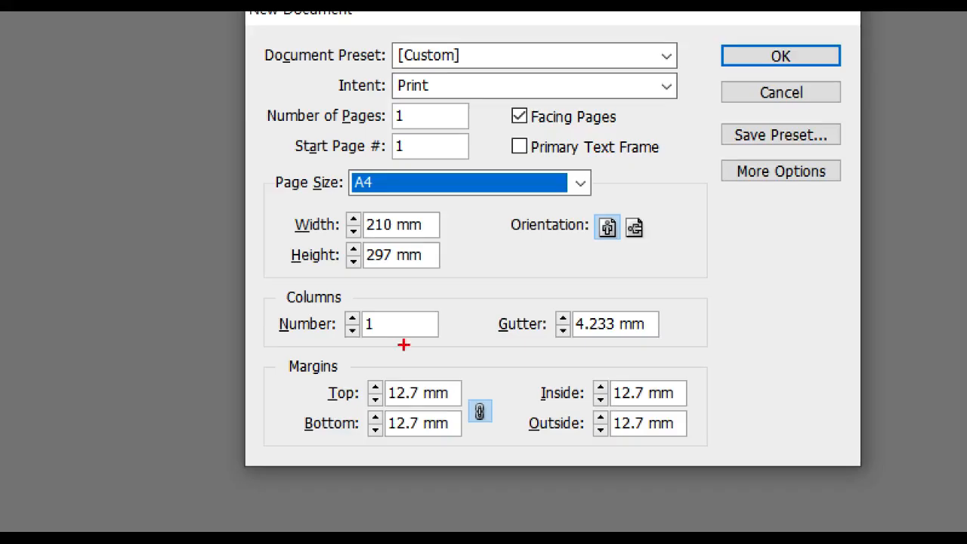
pyautogui.moveTo(372, 318)
pyautogui.mouseDown()
pyautogui.moveTo(374, 336)
pyautogui.moveTo(403, 348)
pyautogui.mouseUp()
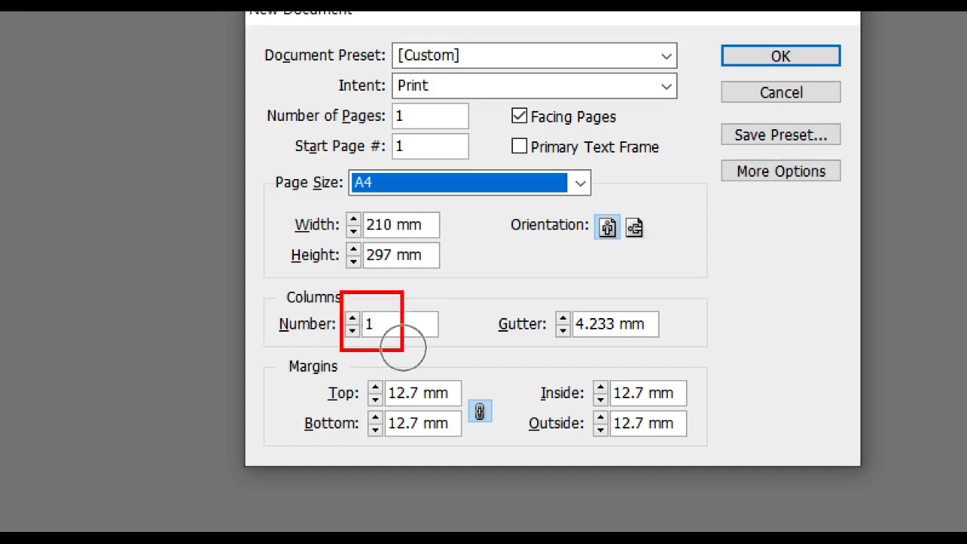
pyautogui.press('Escape')
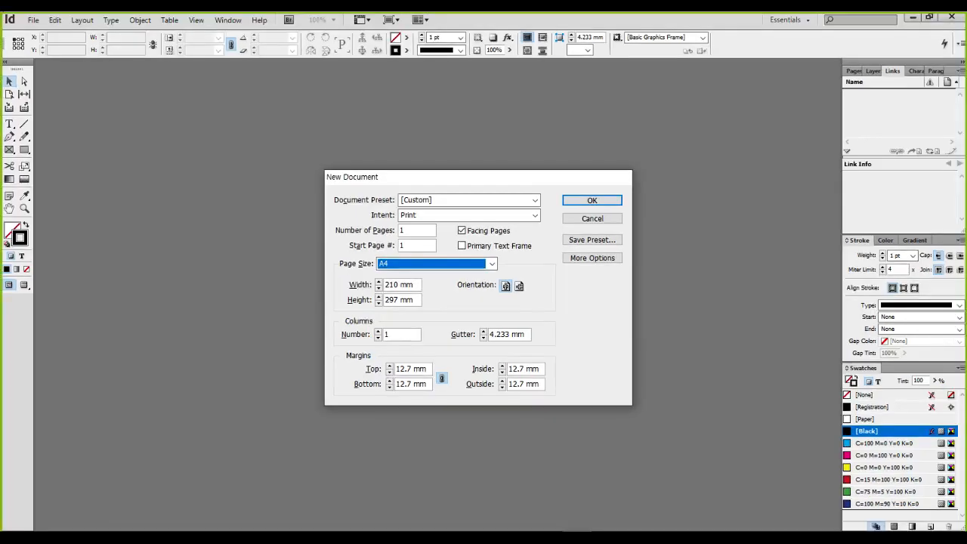
# Set the top and bottom margins to 30.5 mm, then unlink and set inside and outside to 17 mm
pyautogui.click(405, 368)
pyautogui.doubleClick(405, 369)
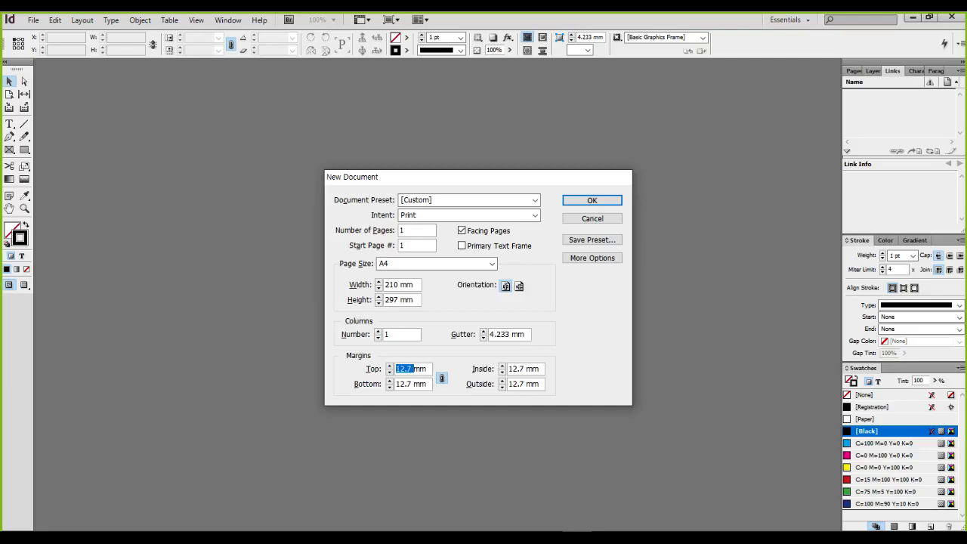
pyautogui.write('30.5')
pyautogui.click(520, 368)
pyautogui.click(441, 378)
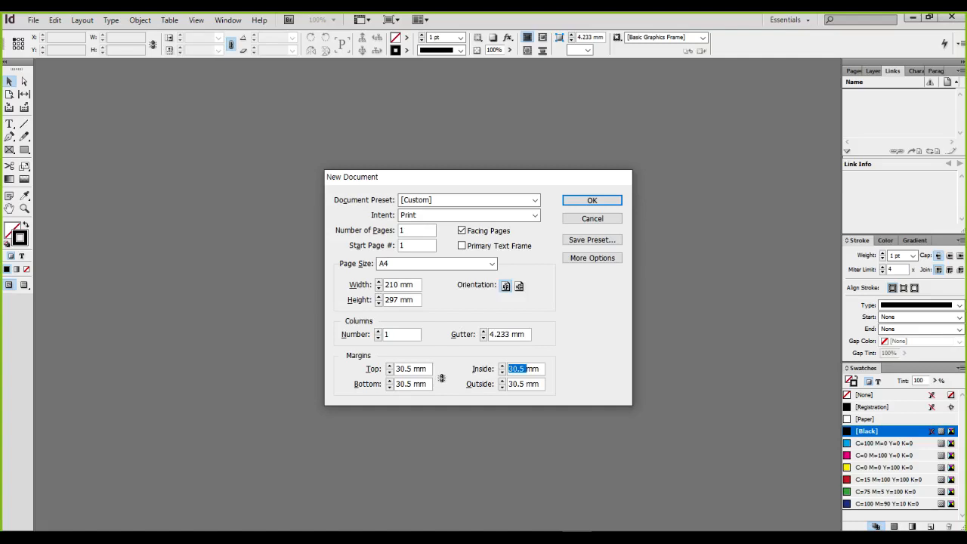
pyautogui.write('17')
pyautogui.press('Tab')
pyautogui.write('17')
pyautogui.click(513, 333)
# Confirm the new document settings to create the single A4 page
pyautogui.hotkey('ctrl', '1')
pyautogui.click(405, 392)
pyautogui.moveTo(317, 298); pyautogui.dragTo(406, 382)
pyautogui.moveTo(533, 298); pyautogui.dragTo(636, 384)
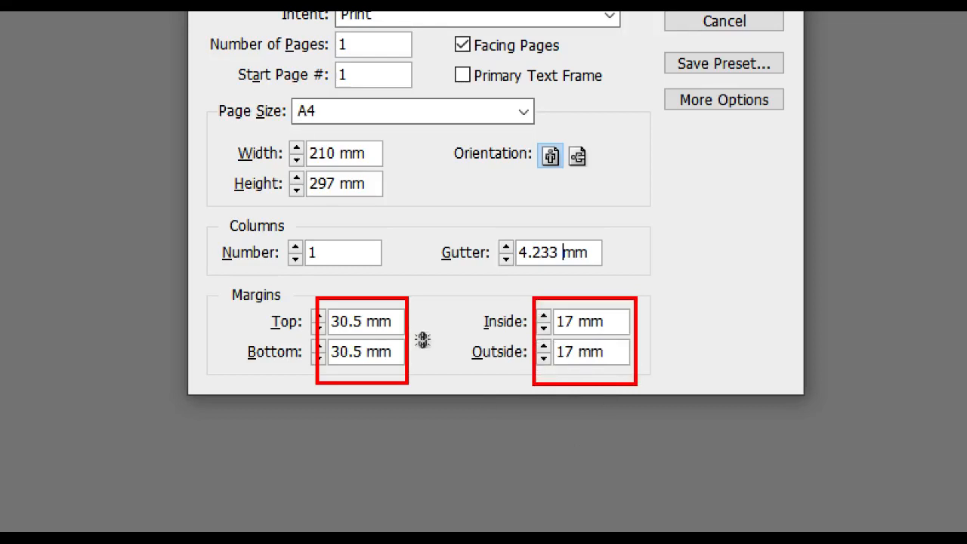
pyautogui.press('Escape')
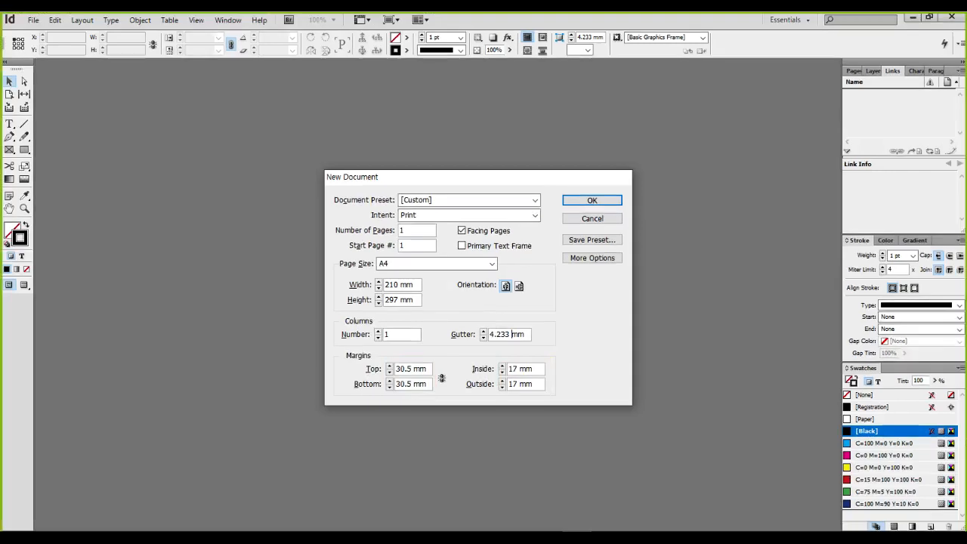
pyautogui.press('Return')
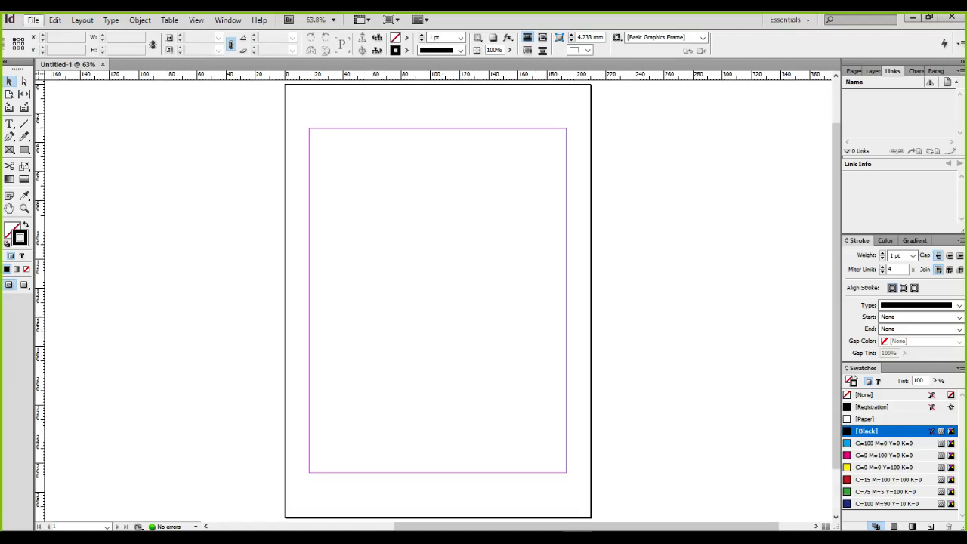
pyautogui.click(33, 20)
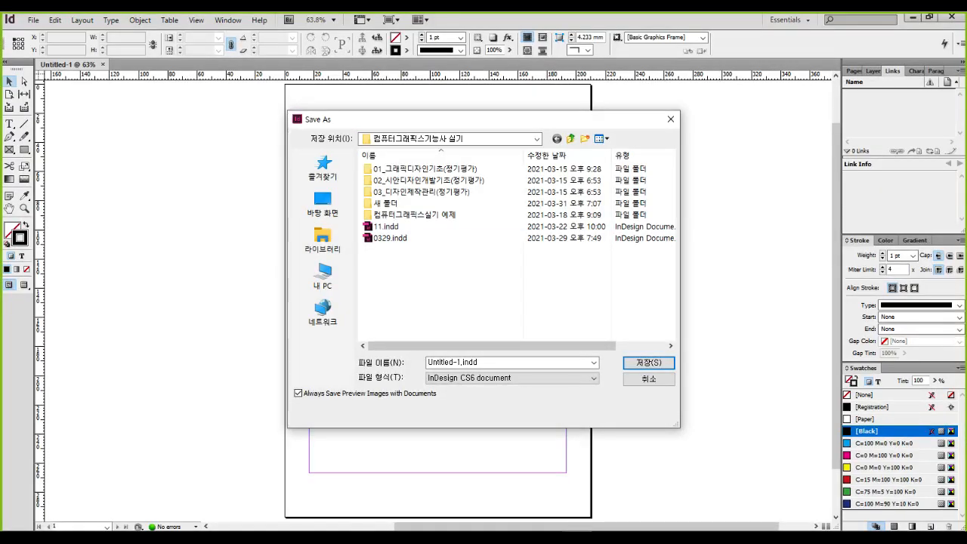
# Cancel the save dialog and load the poster JPG through File > Place
pyautogui.press('Escape')
pyautogui.click(33, 20)
pyautogui.click(55, 175)
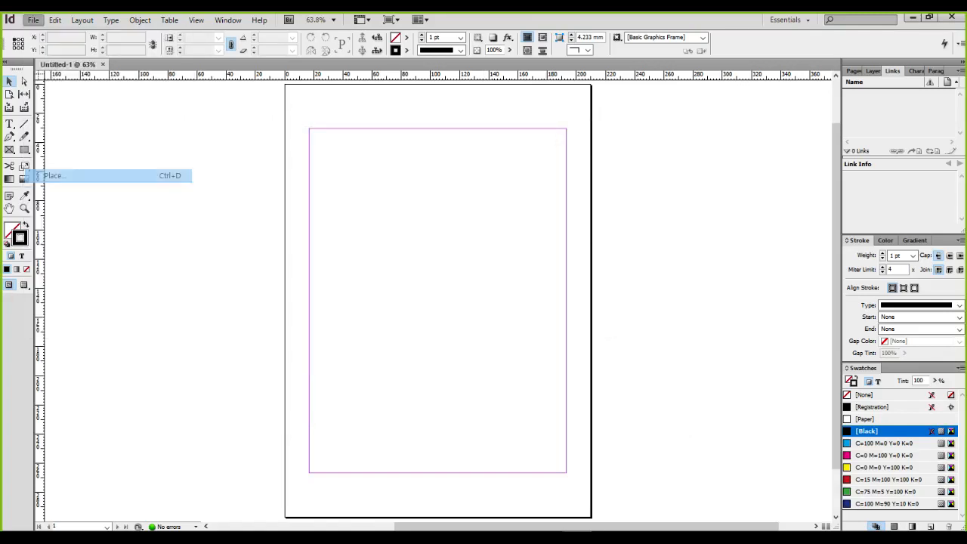
pyautogui.click(400, 261)
pyautogui.scroll(-2, 400, 261)
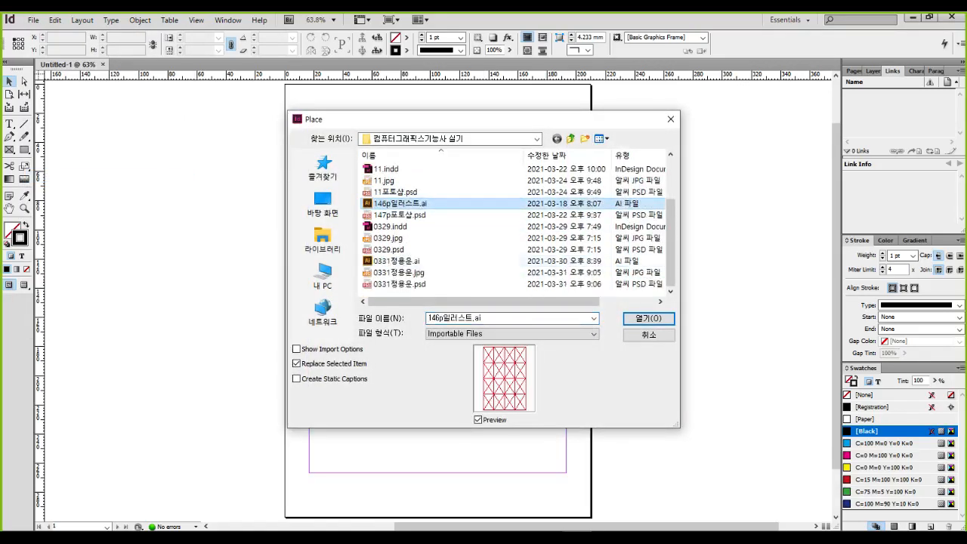
pyautogui.click(399, 272)
pyautogui.click(649, 319)
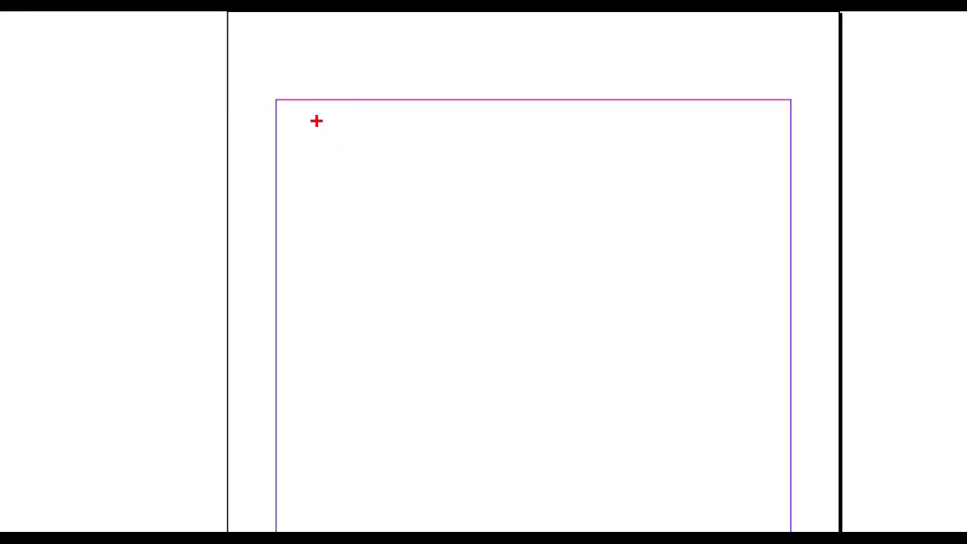
pyautogui.moveTo(280, 101); pyautogui.dragTo(367, 102)
pyautogui.moveTo(275, 100); pyautogui.dragTo(257, 199)
pyautogui.moveTo(287, 112); pyautogui.dragTo(348, 180)
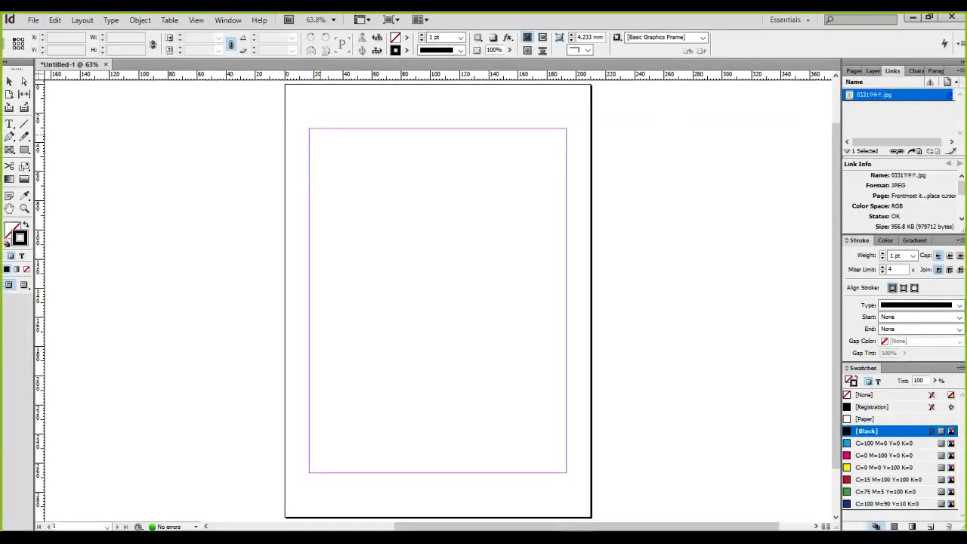
# Place the poster with its top-left corner snapped to the top-left margin corner
pyautogui.click(309, 129)
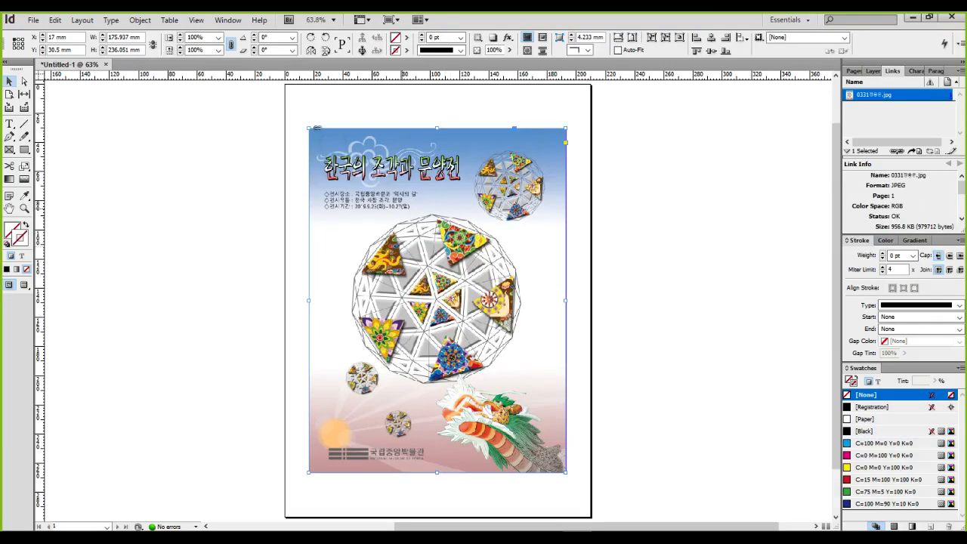
pyautogui.scroll(10, 355, 184)
pyautogui.moveTo(355, 184); pyautogui.dragTo(752, 521)
pyautogui.moveTo(317, 151); pyautogui.dragTo(599, 393)
pyautogui.moveTo(332, 136); pyautogui.dragTo(438, 367)
pyautogui.moveTo(330, 113); pyautogui.dragTo(340, 320)
pyautogui.moveTo(302, 198); pyautogui.dragTo(367, 255)
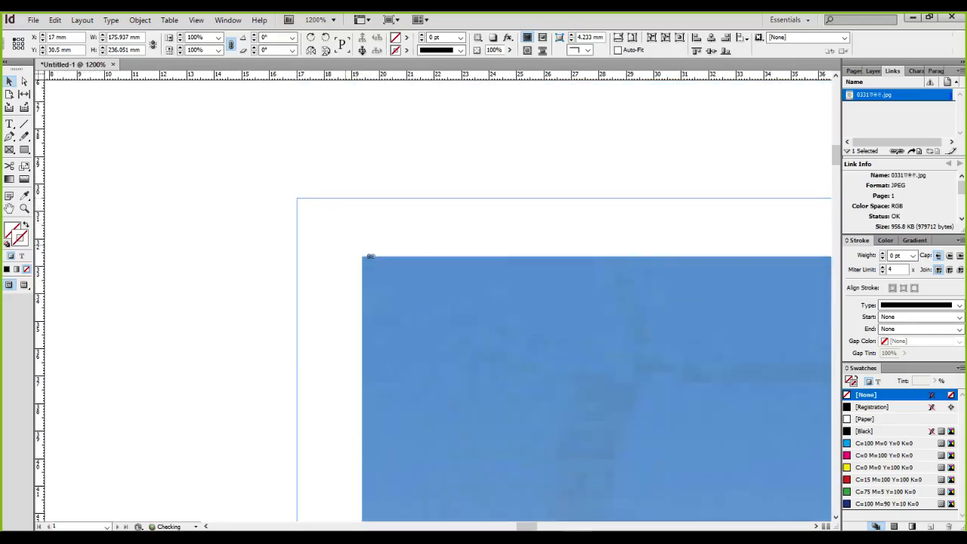
pyautogui.moveTo(370, 256); pyautogui.dragTo(303, 198)
# Adjust the frame's bottom-right corner so the image frame measures 176 × 236 mm
pyautogui.hotkey('ctrl', '1')
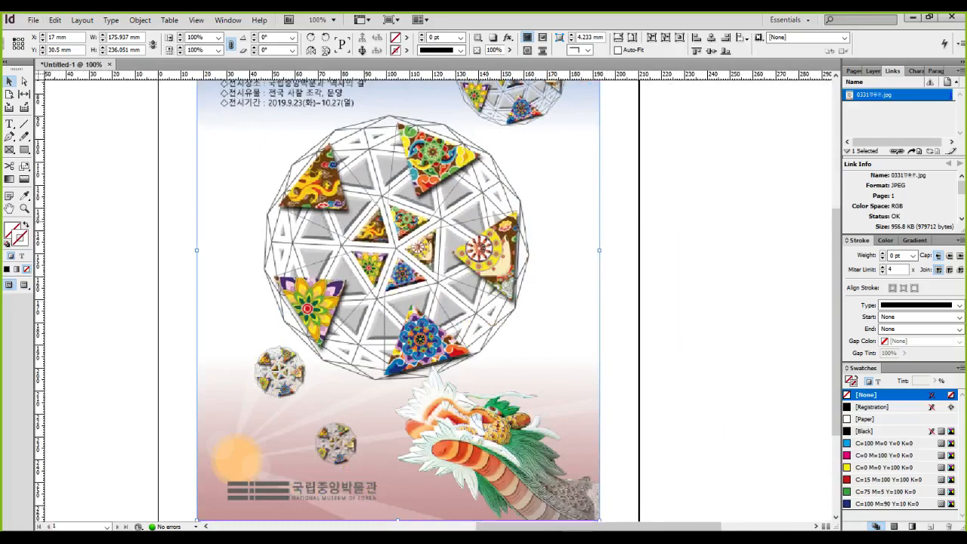
pyautogui.scroll(9, 555, 389)
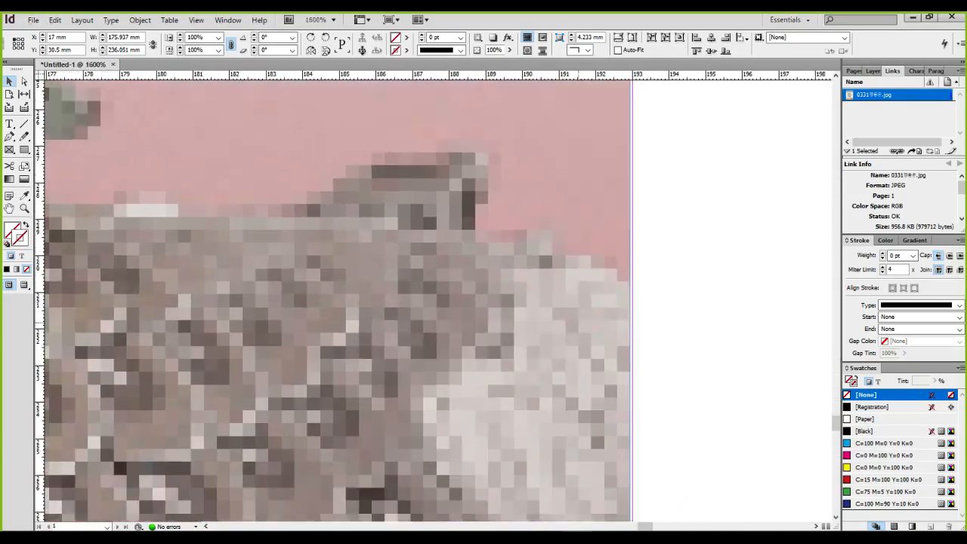
pyautogui.moveTo(577, 323); pyautogui.dragTo(541, 84)
pyautogui.moveTo(567, 518); pyautogui.dragTo(581, 299)
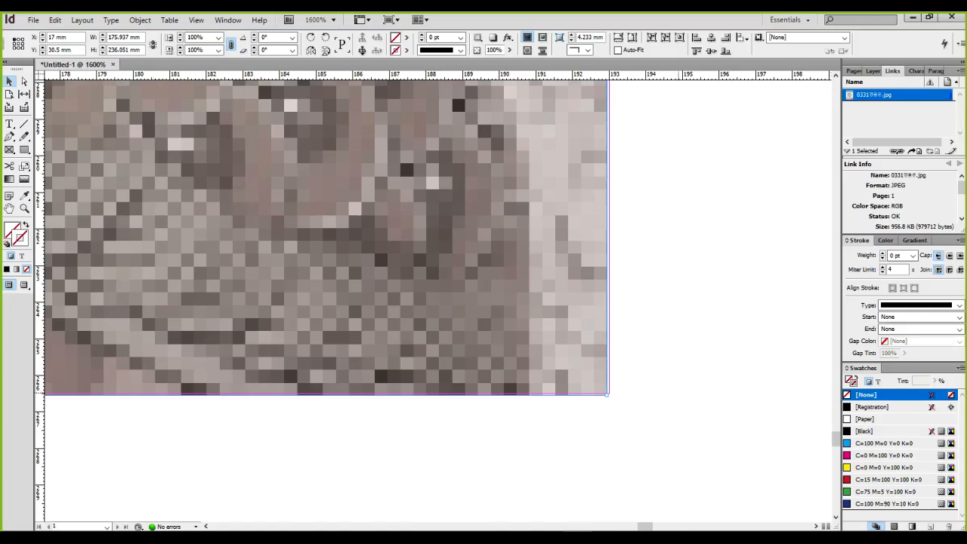
pyautogui.moveTo(606, 394); pyautogui.dragTo(609, 393)
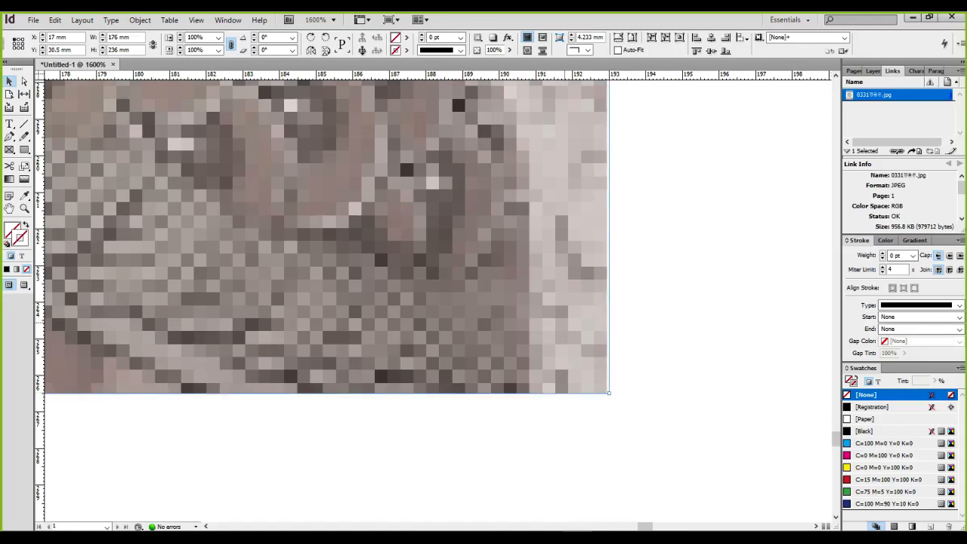
pyautogui.doubleClick(566, 323)
pyautogui.hotkey('ctrl', '1')
pyautogui.click(606, 403)
pyautogui.moveTo(611, 385)
pyautogui.mouseDown()
pyautogui.moveTo(597, 395)
pyautogui.moveTo(613, 375)
pyautogui.moveTo(619, 387)
pyautogui.moveTo(608, 393)
pyautogui.mouseUp()
pyautogui.press('Escape')
# Zoom out to check the placed poster on the whole page
pyautogui.hotkey('ctrl', '1')
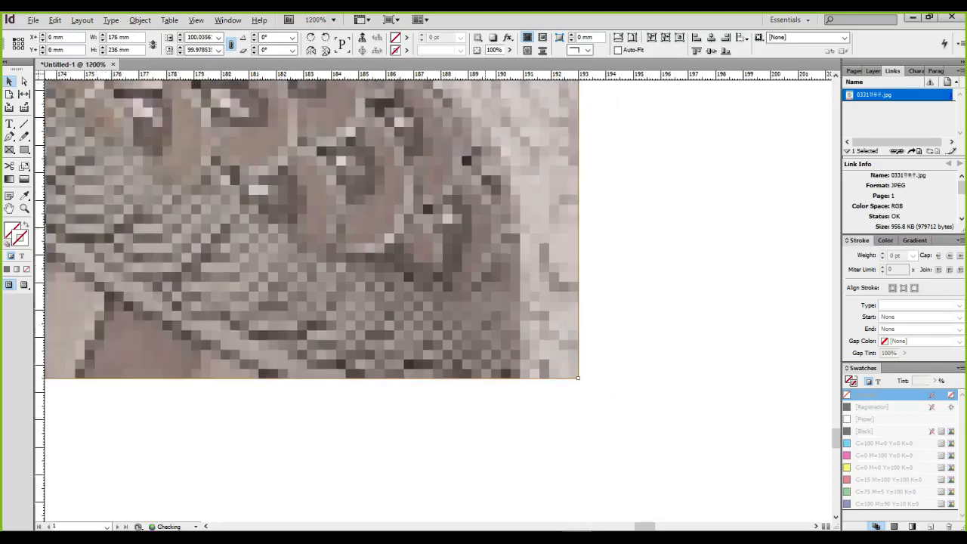
pyautogui.hotkey('ctrl', '5')
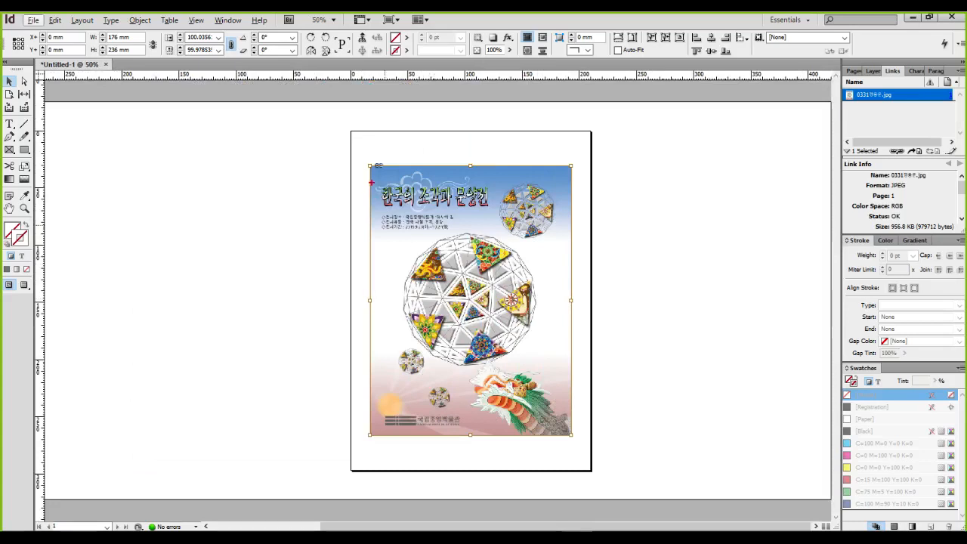
pyautogui.moveTo(370, 166); pyautogui.dragTo(550, 418)
pyautogui.moveTo(522, 376); pyautogui.dragTo(570, 435)
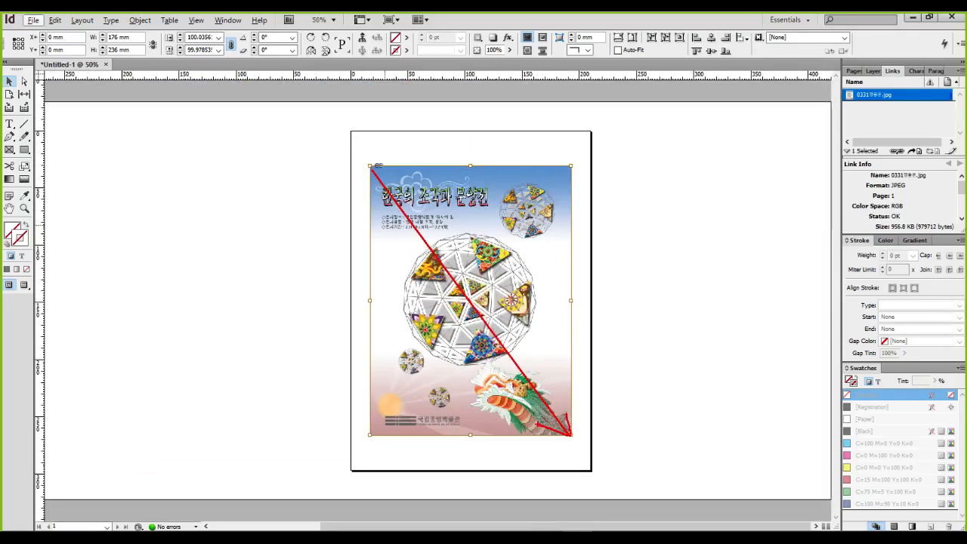
pyautogui.press('Escape')
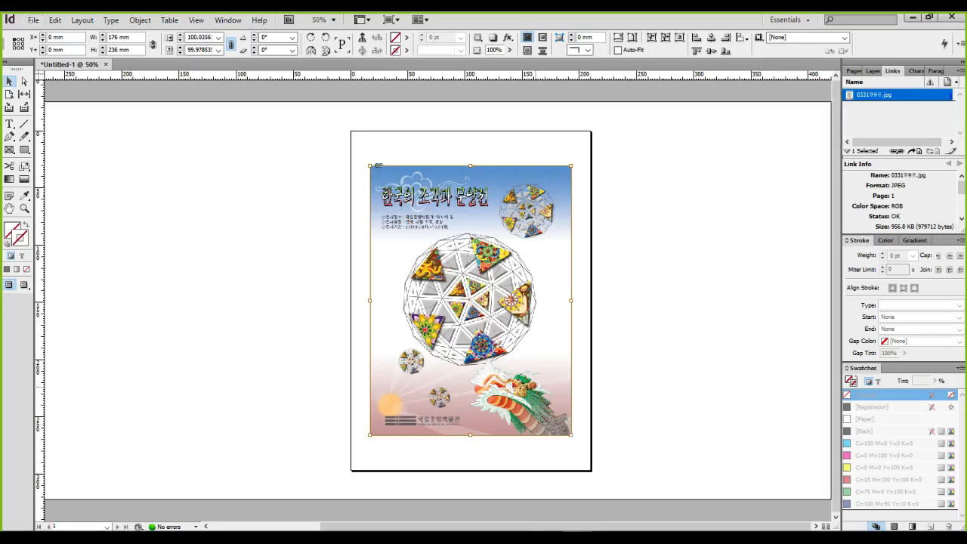
pyautogui.scroll(1, 538, 355)
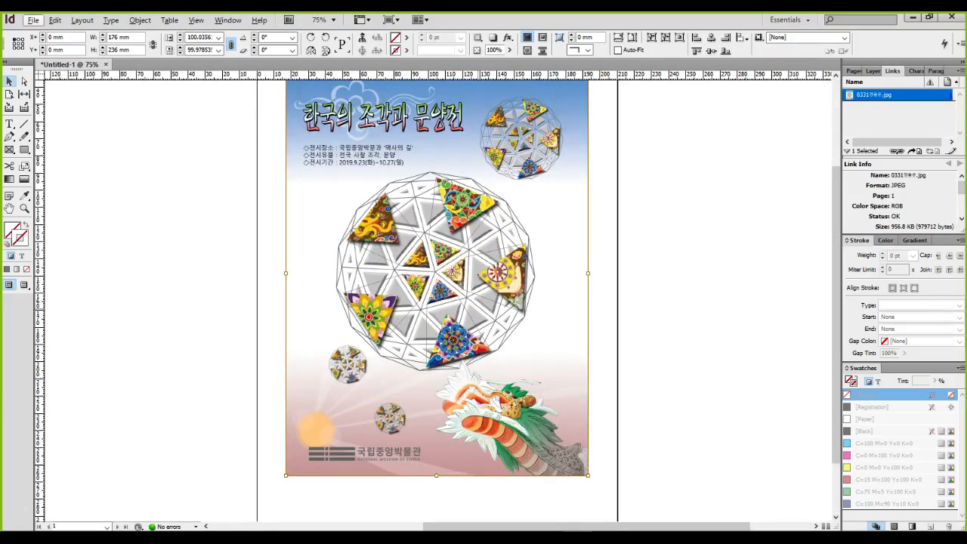
pyautogui.press('alt')
pyautogui.hotkey('ctrl', '-')
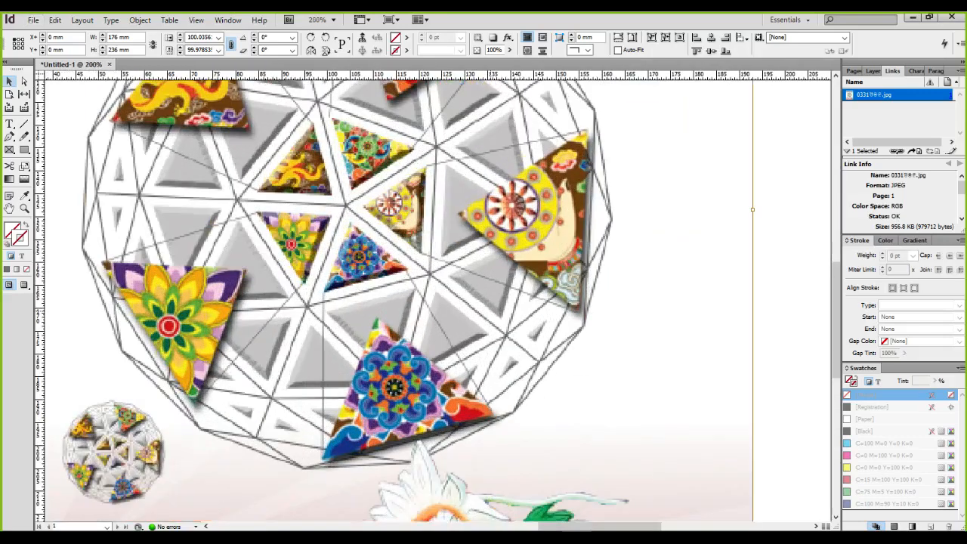
# Switch the placed poster to High Quality Display from its context menu
pyautogui.rightClick(545, 228)
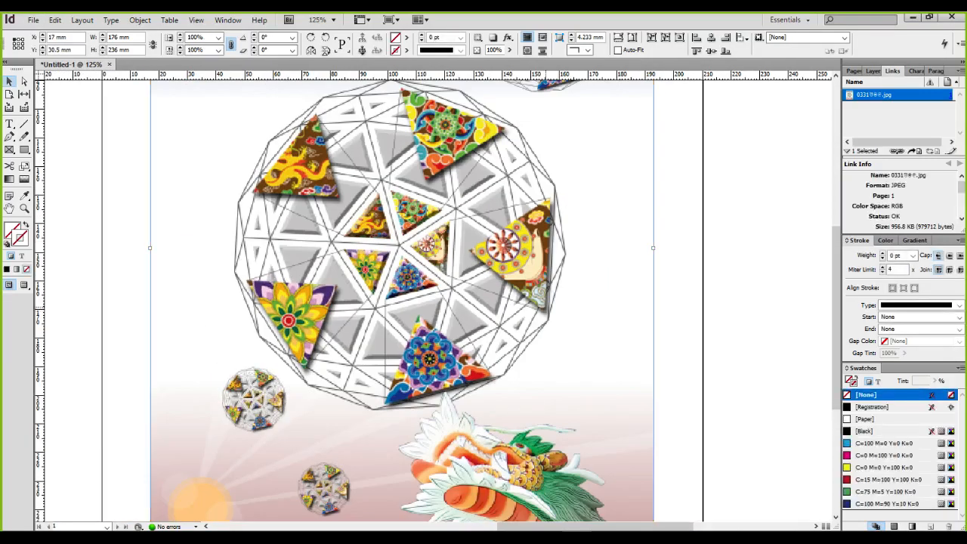
pyautogui.moveTo(604, 491)
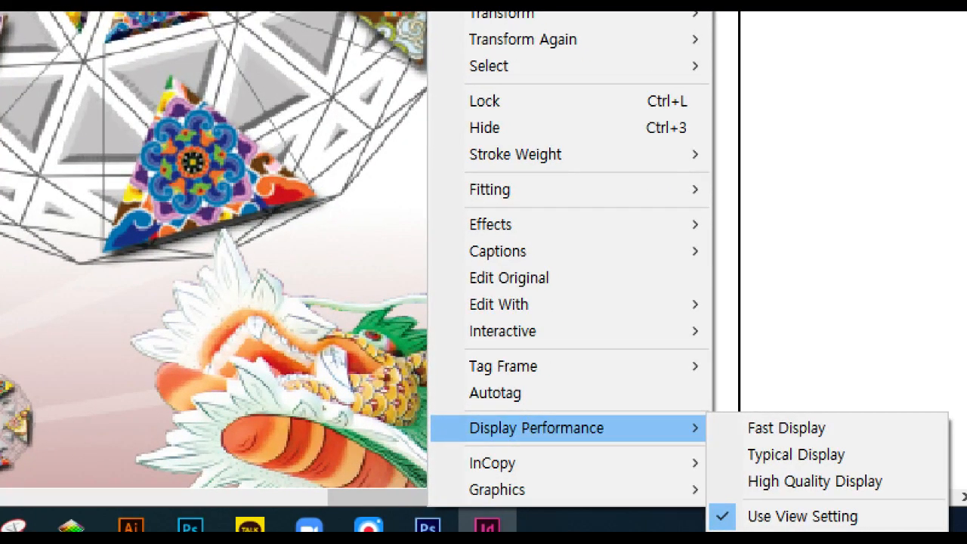
pyautogui.moveTo(448, 408); pyautogui.dragTo(619, 454)
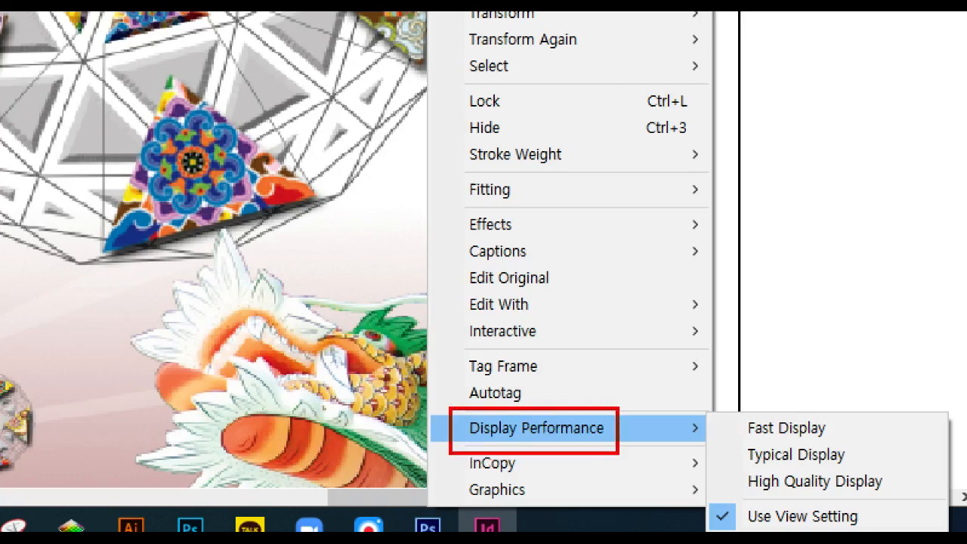
pyautogui.moveTo(713, 464); pyautogui.dragTo(894, 502)
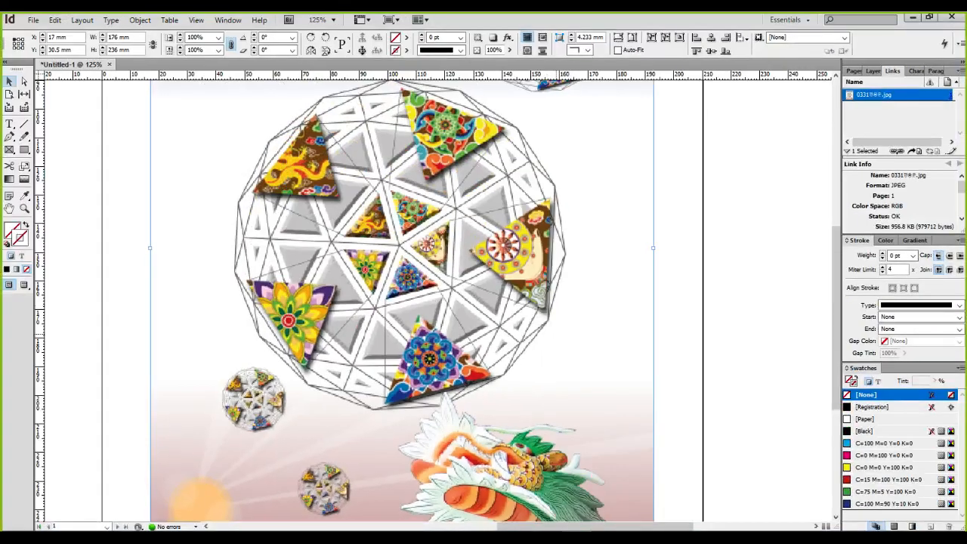
pyautogui.rightClick(558, 335)
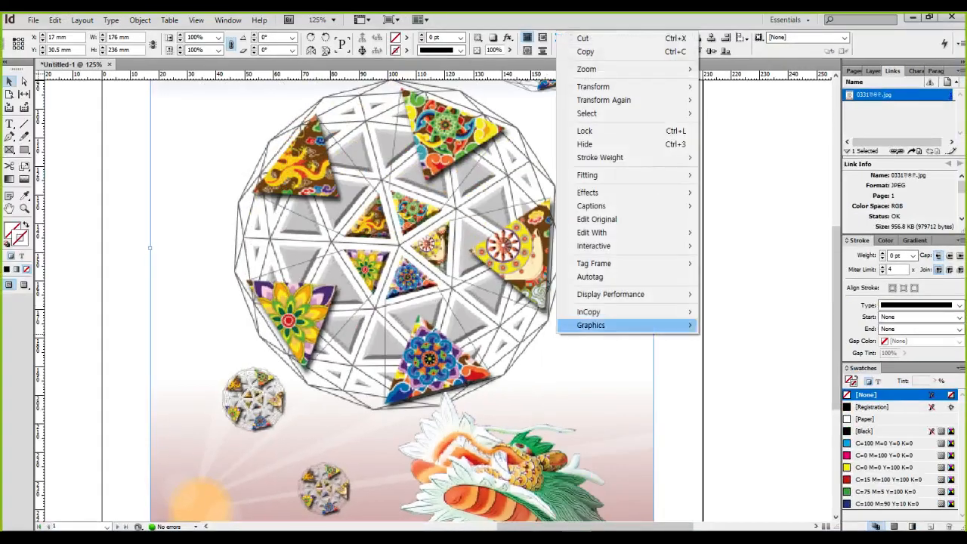
pyautogui.moveTo(642, 293)
pyautogui.click(749, 320)
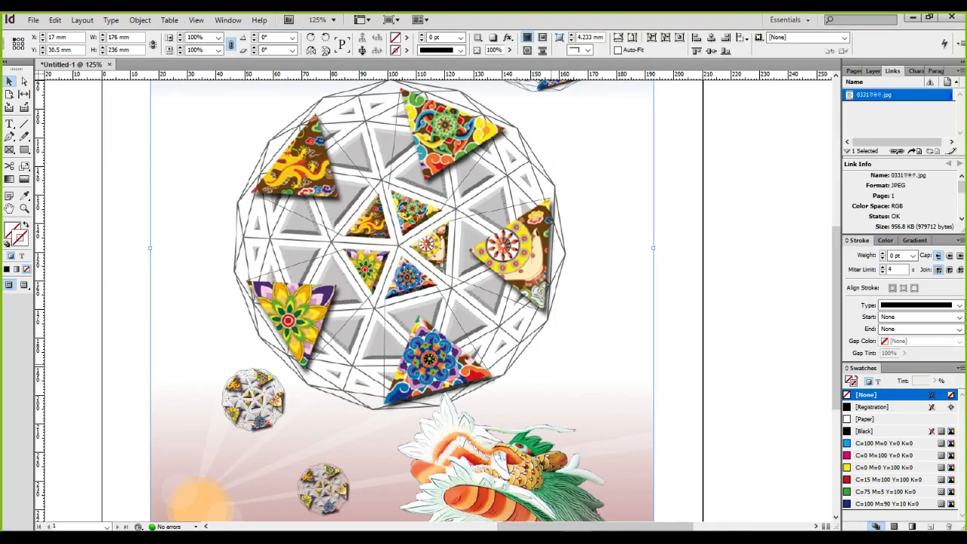
# Zoom to the poster's top-left corner and keep the rulers in millimetres
pyautogui.scroll(2, 407, 332)
pyautogui.scroll(-3, 407, 332)
pyautogui.scroll(2, 407, 332)
pyautogui.scroll(2, 407, 330)
pyautogui.moveTo(302, 136); pyautogui.dragTo(619, 494)
pyautogui.moveTo(302, 210); pyautogui.dragTo(235, 481)
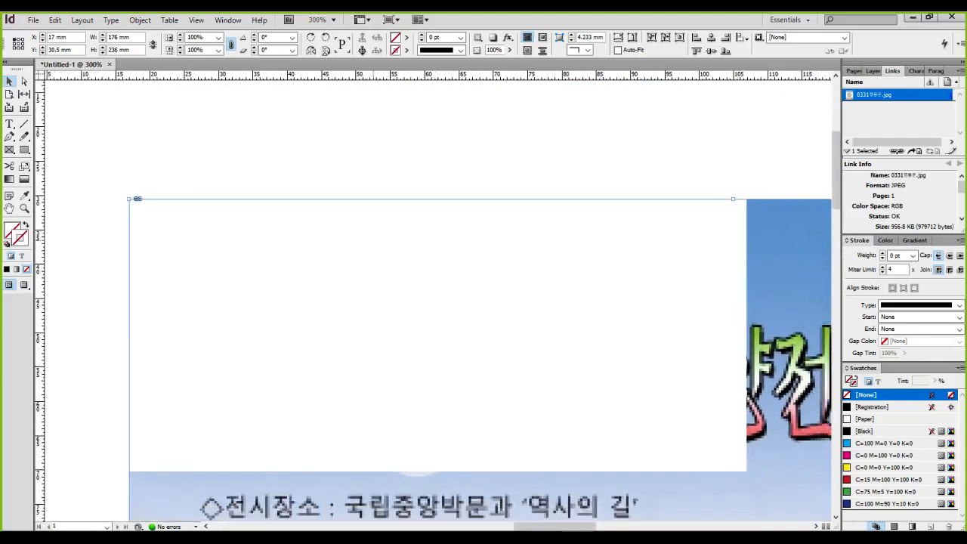
pyautogui.scroll(4, 137, 197)
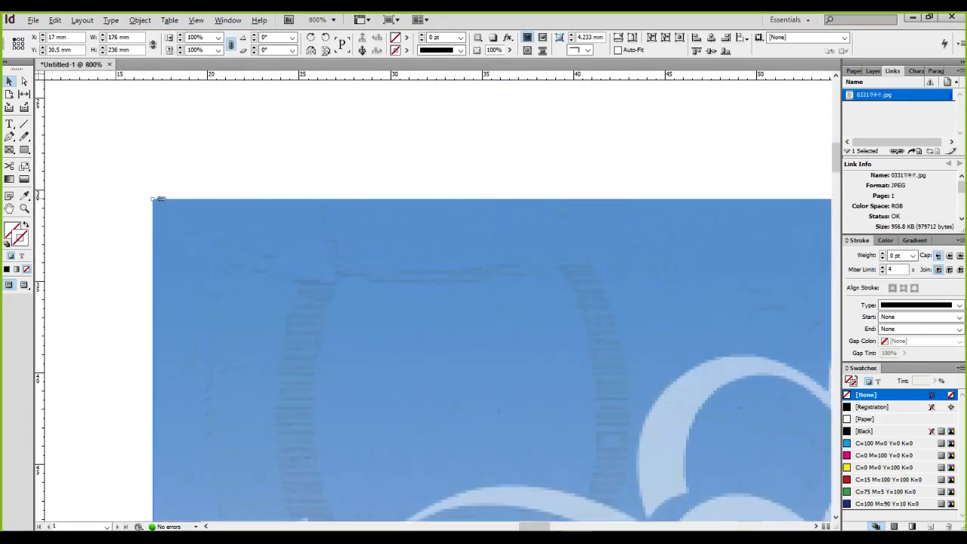
pyautogui.moveTo(34, 89)
pyautogui.mouseDown()
pyautogui.moveTo(30, 65)
pyautogui.moveTo(35, 92)
pyautogui.moveTo(147, 196)
pyautogui.moveTo(116, 194)
pyautogui.mouseUp()
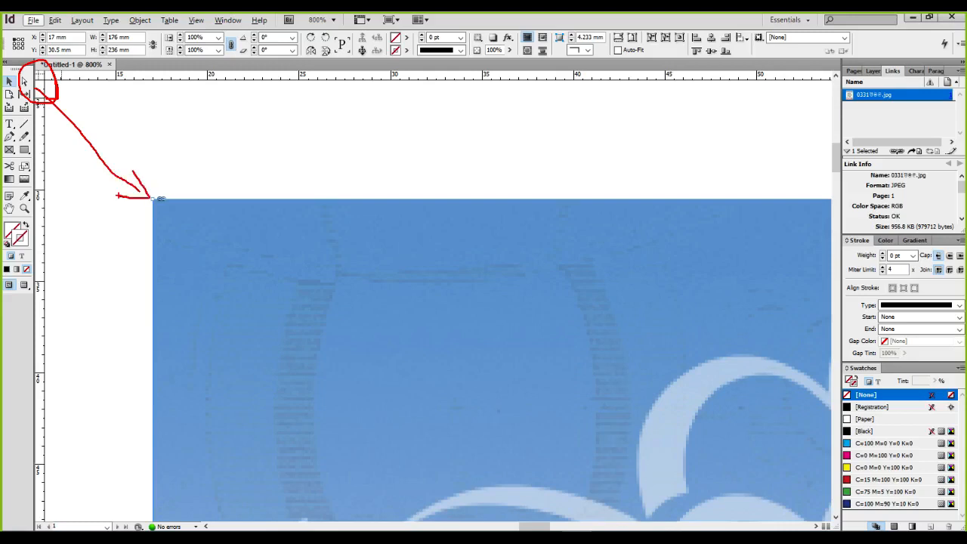
pyautogui.press('Escape')
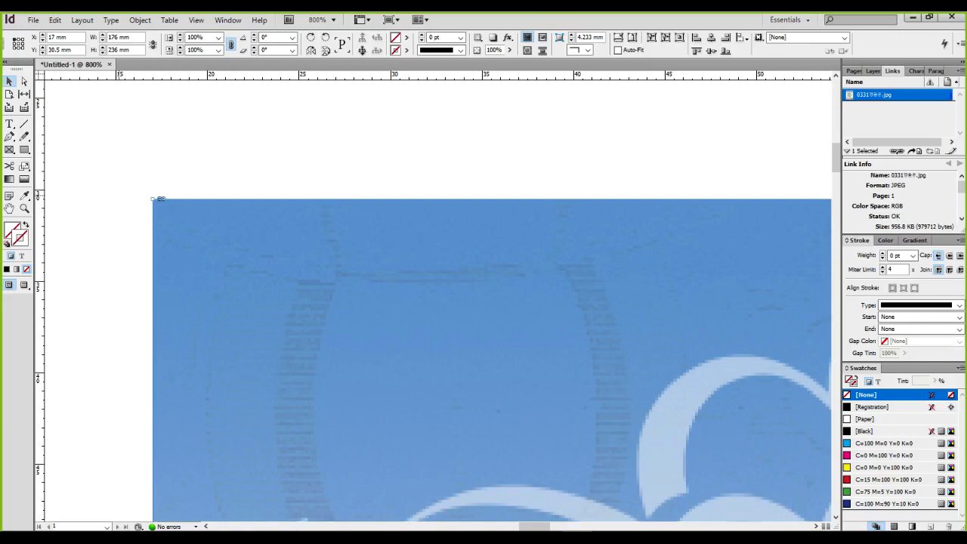
pyautogui.moveTo(125, 64)
pyautogui.mouseDown()
pyautogui.moveTo(145, 89)
pyautogui.moveTo(650, 95)
pyautogui.mouseUp()
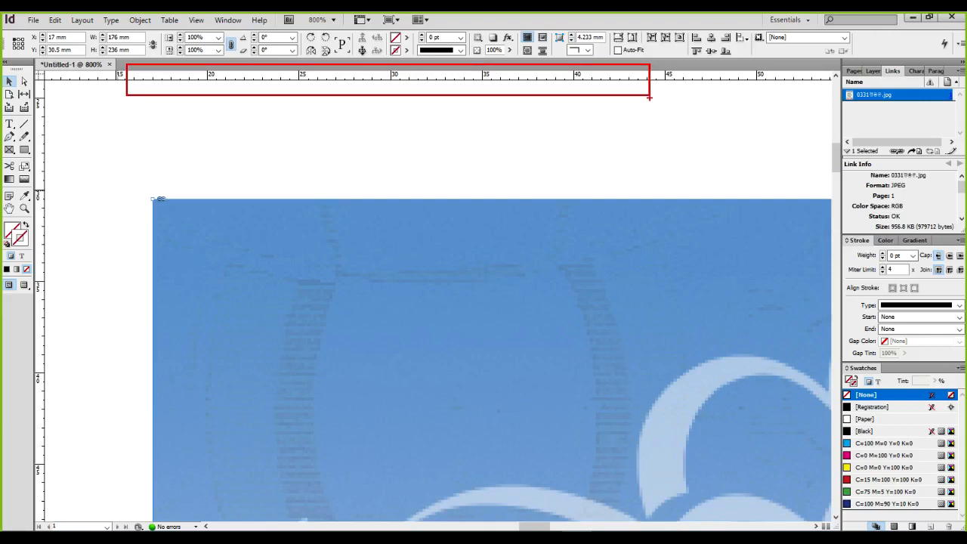
pyautogui.press('Escape')
pyautogui.rightClick(371, 74)
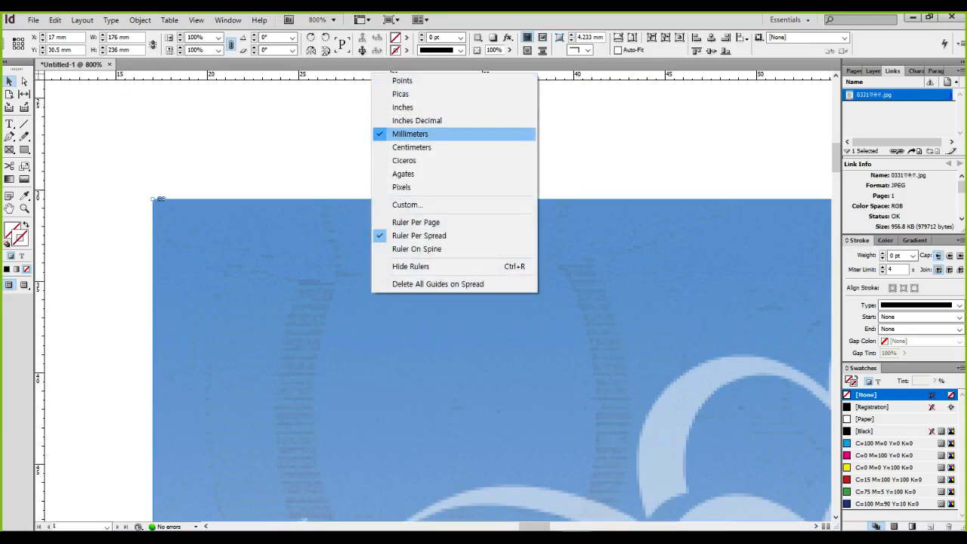
pyautogui.click(411, 134)
# Set the ruler zero point at the poster's top-left corner and add vertical and horizontal guides at 3 mm
pyautogui.hotkey('ctrl', '=')
pyautogui.hotkey('ctrl', '=')
pyautogui.hotkey('ctrl', '=')
pyautogui.hotkey('ctrl', '=')
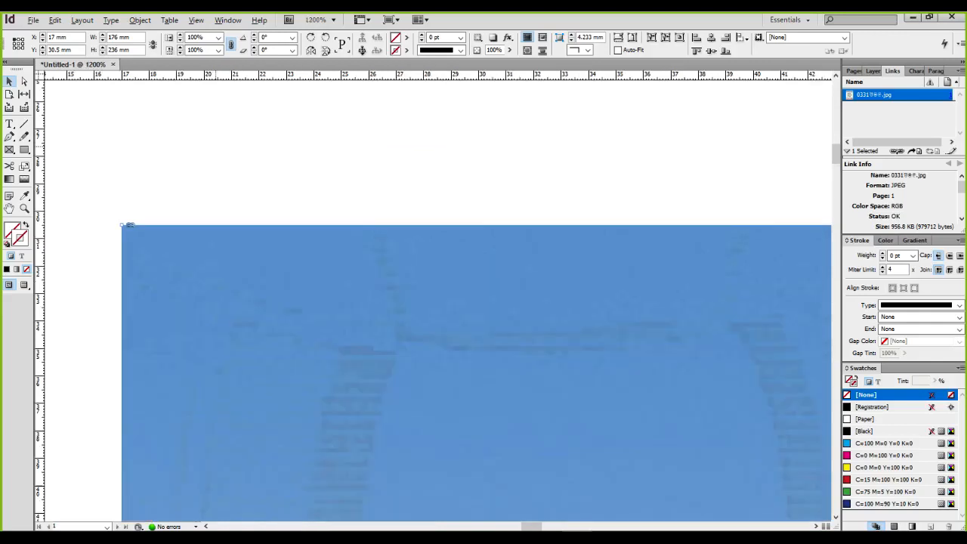
pyautogui.moveTo(149, 244); pyautogui.dragTo(36, 167)
pyautogui.moveTo(40, 271)
pyautogui.mouseDown()
pyautogui.moveTo(250, 270)
pyautogui.moveTo(40, 270)
pyautogui.mouseUp()
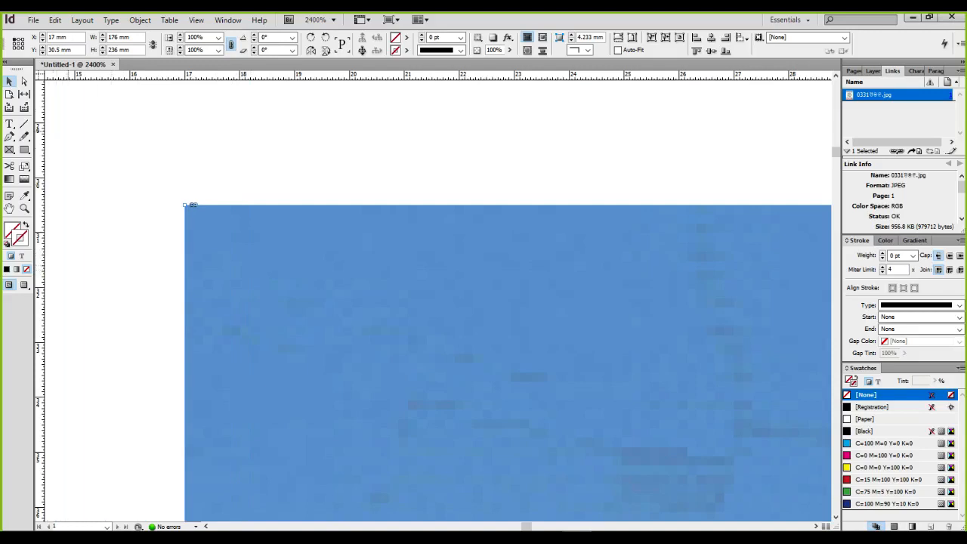
pyautogui.moveTo(41, 75); pyautogui.dragTo(185, 205)
pyautogui.moveTo(39, 204); pyautogui.dragTo(350, 204)
pyautogui.moveTo(350, 252); pyautogui.dragTo(350, 252)
pyautogui.moveTo(325, 75); pyautogui.dragTo(325, 370)
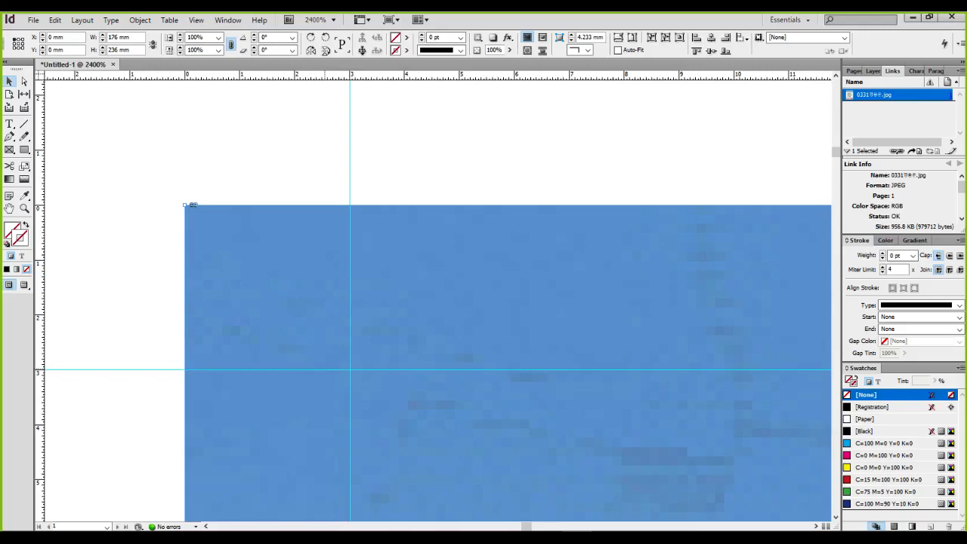
pyautogui.scroll(-10, 326, 345)
# At the poster's lower-right corner, add a vertical guide at 173 mm and a horizontal guide near the bottom edge
pyautogui.moveTo(634, 499); pyautogui.dragTo(424, 333)
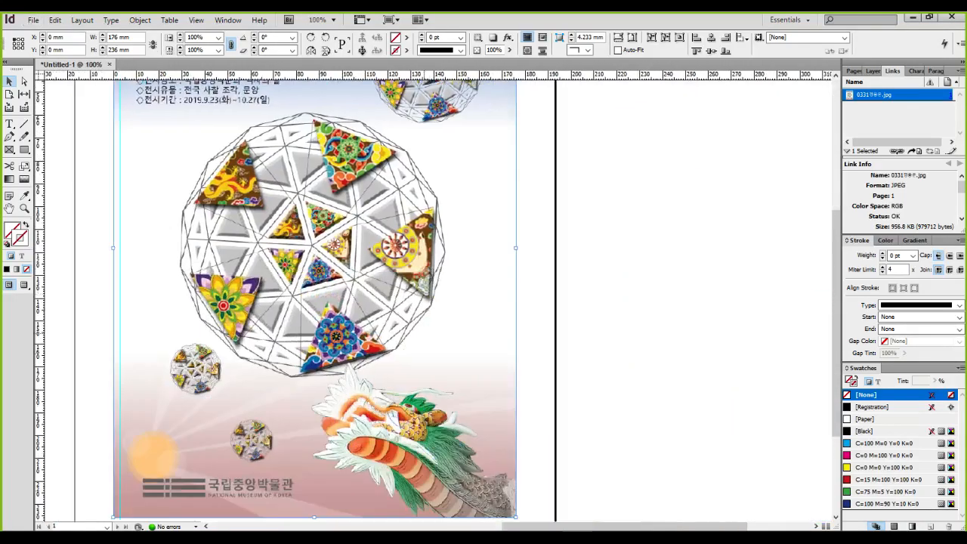
pyautogui.moveTo(509, 473); pyautogui.dragTo(430, 327)
pyautogui.scroll(9, 430, 327)
pyautogui.moveTo(543, 484); pyautogui.dragTo(301, 116)
pyautogui.moveTo(317, 505); pyautogui.dragTo(197, 90)
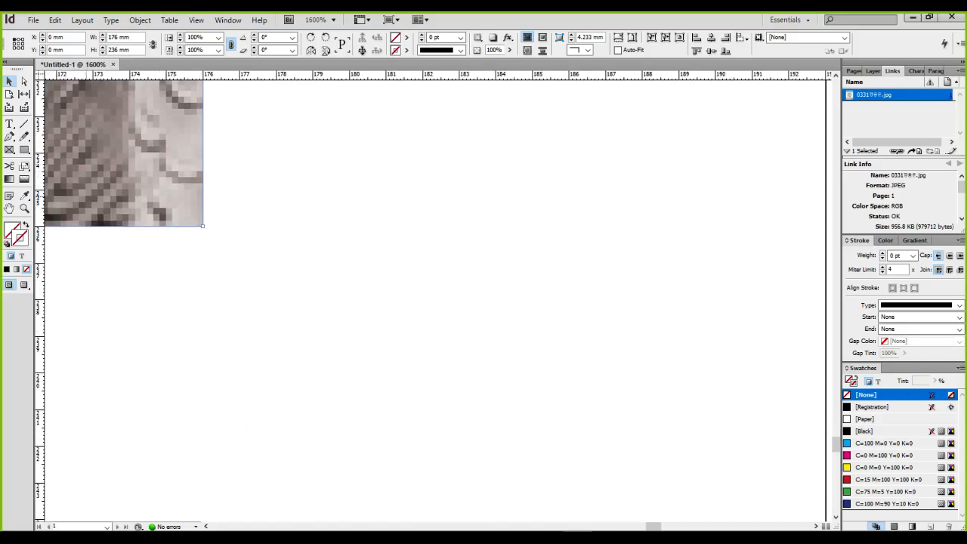
pyautogui.moveTo(203, 225); pyautogui.dragTo(381, 345)
pyautogui.moveTo(40, 423); pyautogui.dragTo(270, 423)
pyautogui.moveTo(270, 231); pyautogui.dragTo(271, 230)
pyautogui.moveTo(292, 75); pyautogui.dragTo(291, 236)
# Zoom out to check that guides frame all four edges of the poster
pyautogui.scroll(-8, 256, 228)
pyautogui.moveTo(265, 285); pyautogui.dragTo(512, 470)
pyautogui.scroll(-2, 442, 370)
pyautogui.moveTo(297, 206); pyautogui.dragTo(297, 213)
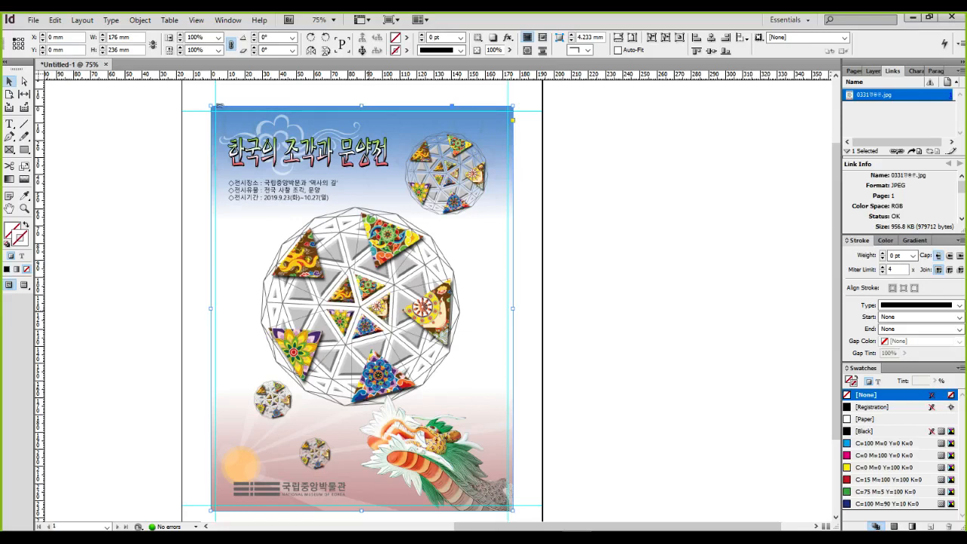
pyautogui.moveTo(533, 90); pyautogui.dragTo(502, 125)
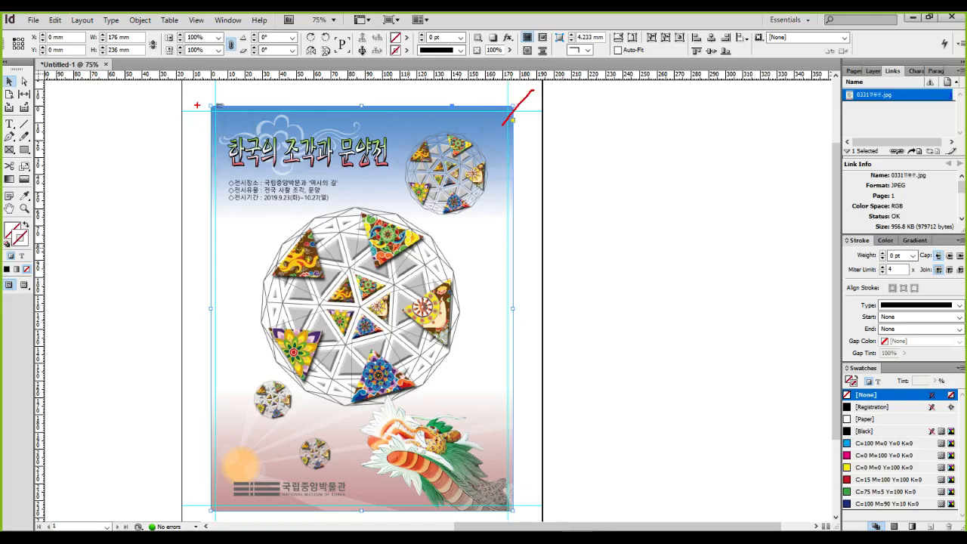
pyautogui.moveTo(179, 92); pyautogui.dragTo(222, 119)
pyautogui.moveTo(178, 469)
pyautogui.mouseDown()
pyautogui.moveTo(180, 483)
pyautogui.moveTo(215, 507)
pyautogui.mouseUp()
pyautogui.moveTo(529, 470)
pyautogui.mouseDown()
pyautogui.moveTo(488, 490)
pyautogui.moveTo(546, 499)
pyautogui.moveTo(504, 522)
pyautogui.mouseUp()
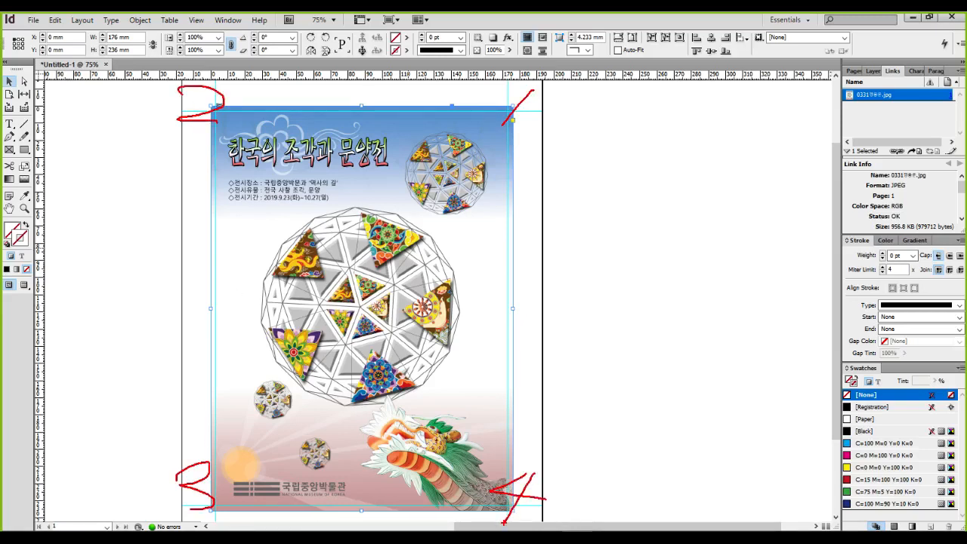
pyautogui.press('Escape')
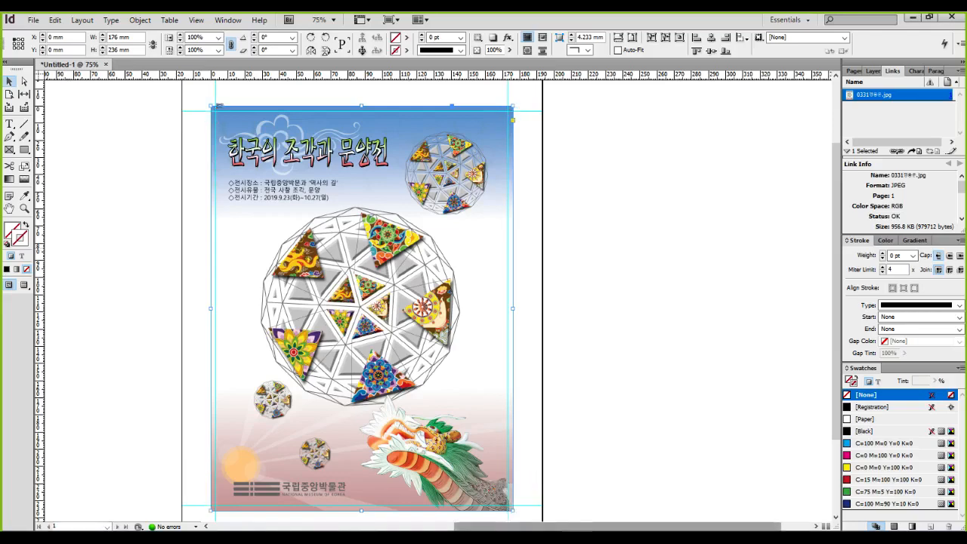
# With the Line tool, draw a vertical line on the 3 mm guide above the poster and set its length to 5 mm
pyautogui.scroll(7, 212, 187)
pyautogui.scroll(7, 212, 186)
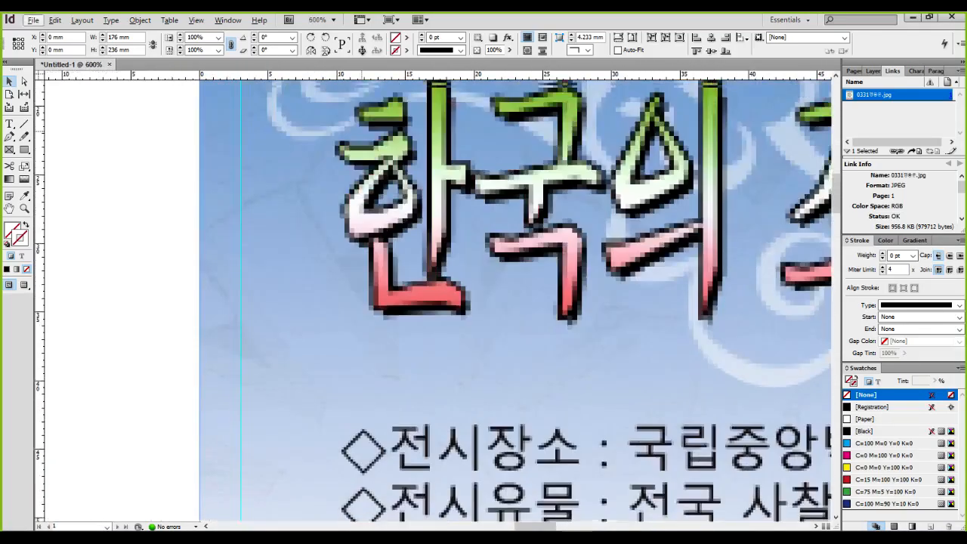
pyautogui.moveTo(263, 249); pyautogui.dragTo(318, 267)
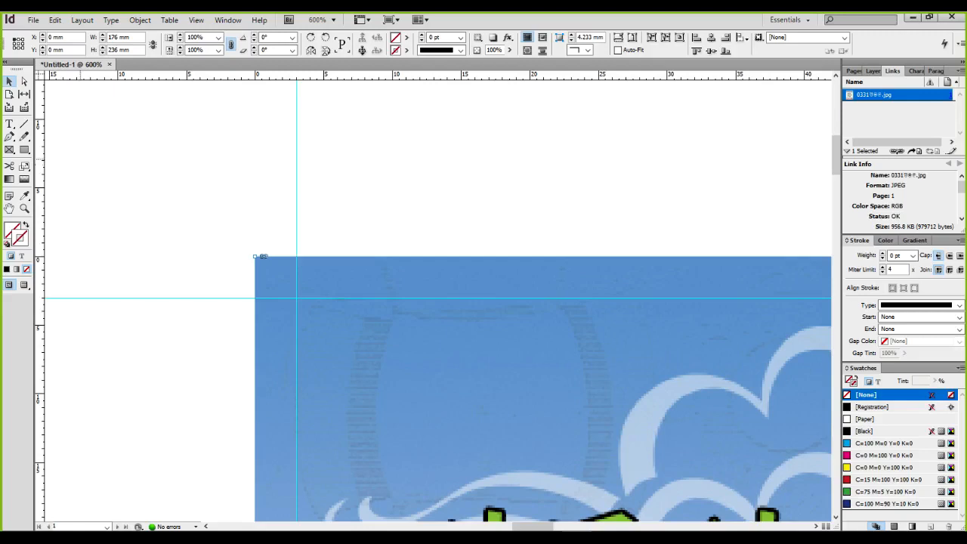
pyautogui.press('\\')
pyautogui.moveTo(296, 254); pyautogui.dragTo(296, 165)
pyautogui.moveTo(124, 37); pyautogui.dragTo(92, 25)
pyautogui.write('5mm')
pyautogui.press('Return')
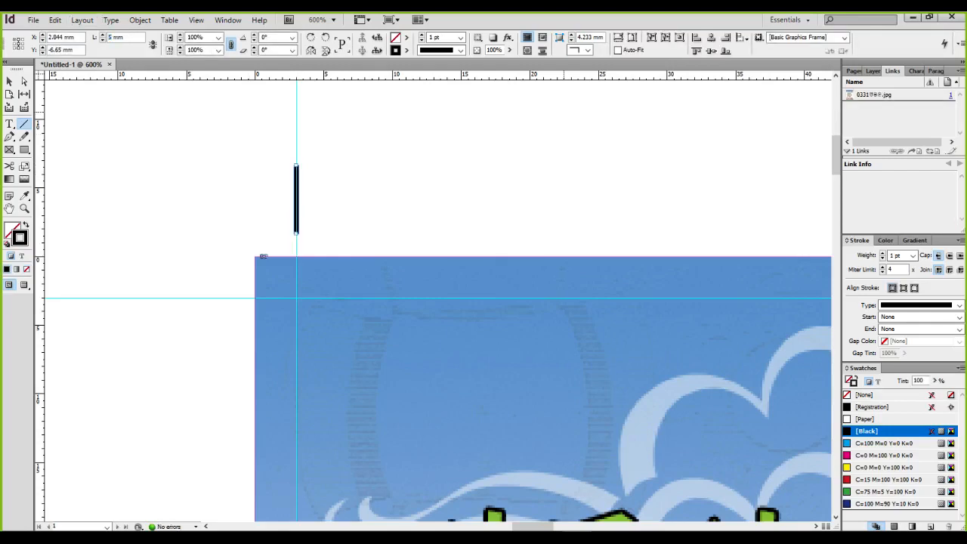
# Change the crop-mark line's stroke weight from 1 pt to 0.5 pt
pyautogui.click(913, 255)
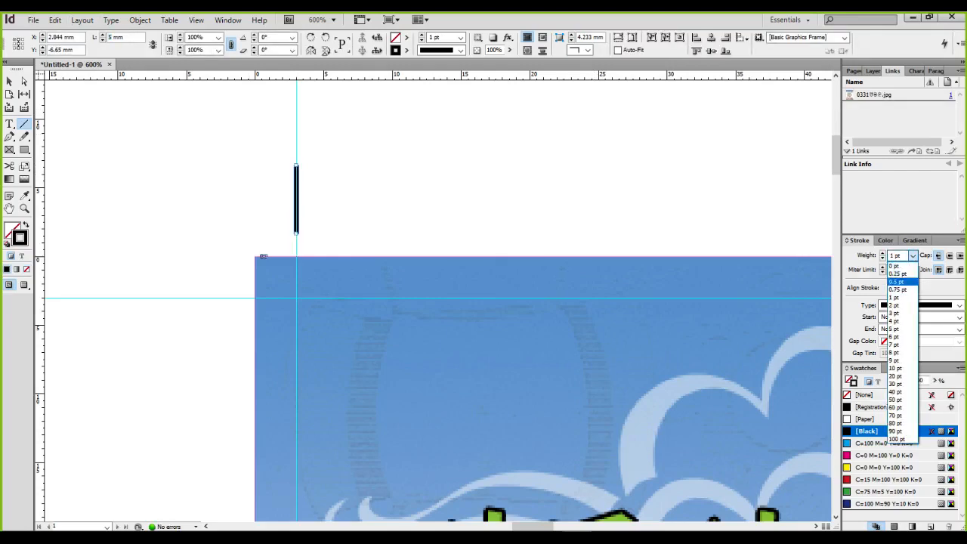
pyautogui.click(899, 279)
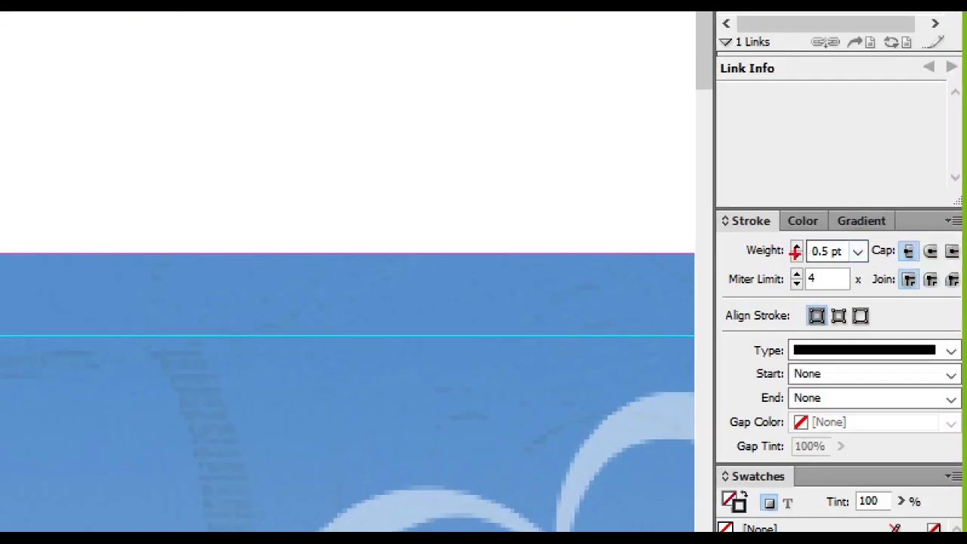
pyautogui.moveTo(707, 202)
pyautogui.mouseDown()
pyautogui.moveTo(802, 265)
pyautogui.moveTo(885, 273)
pyautogui.mouseUp()
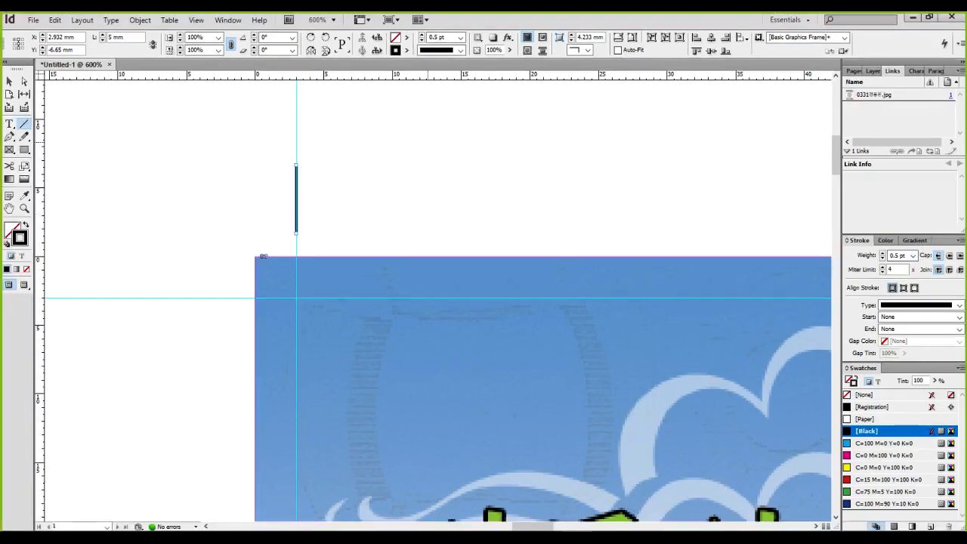
pyautogui.click(55, 20)
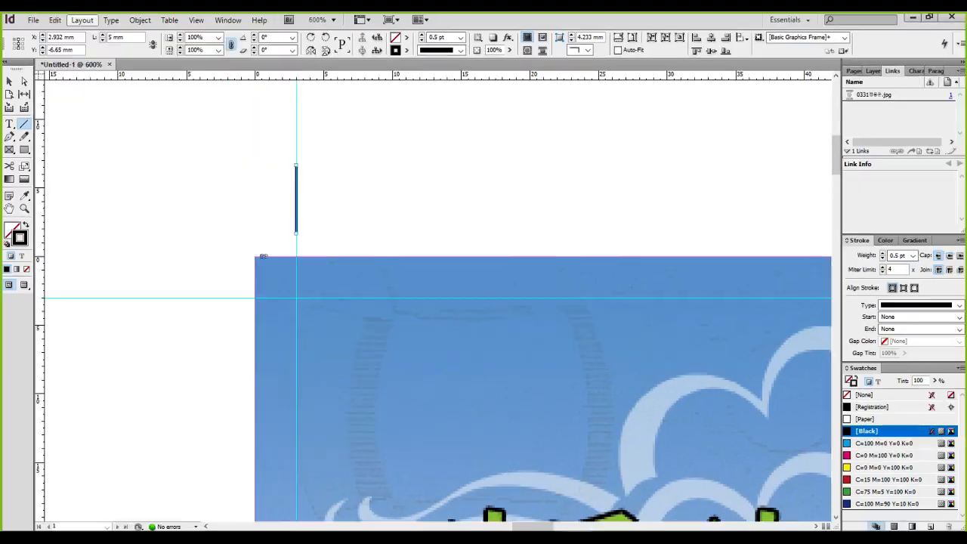
pyautogui.click(110, 30)
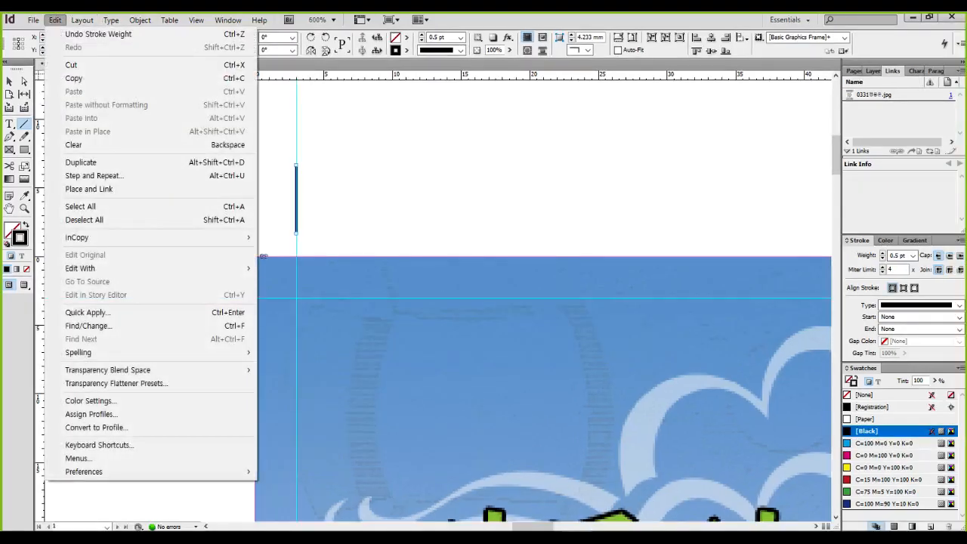
pyautogui.moveTo(114, 471)
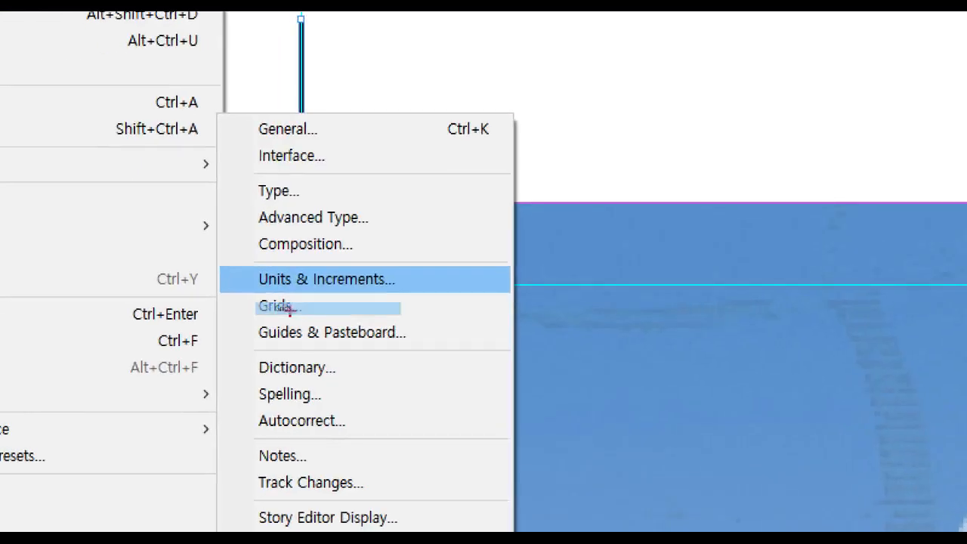
pyautogui.moveTo(262, 283)
pyautogui.mouseDown()
pyautogui.moveTo(265, 297)
pyautogui.moveTo(361, 312)
pyautogui.mouseUp()
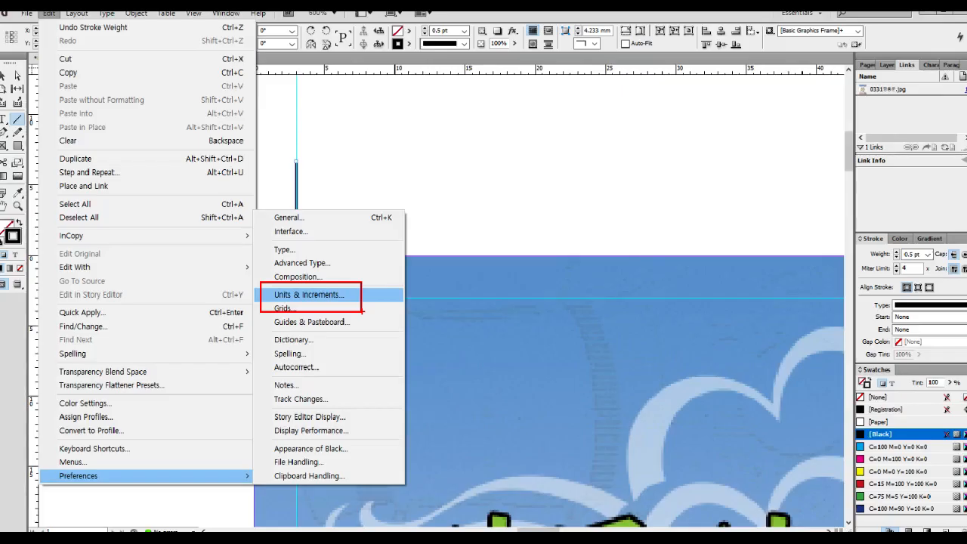
pyautogui.click(287, 305)
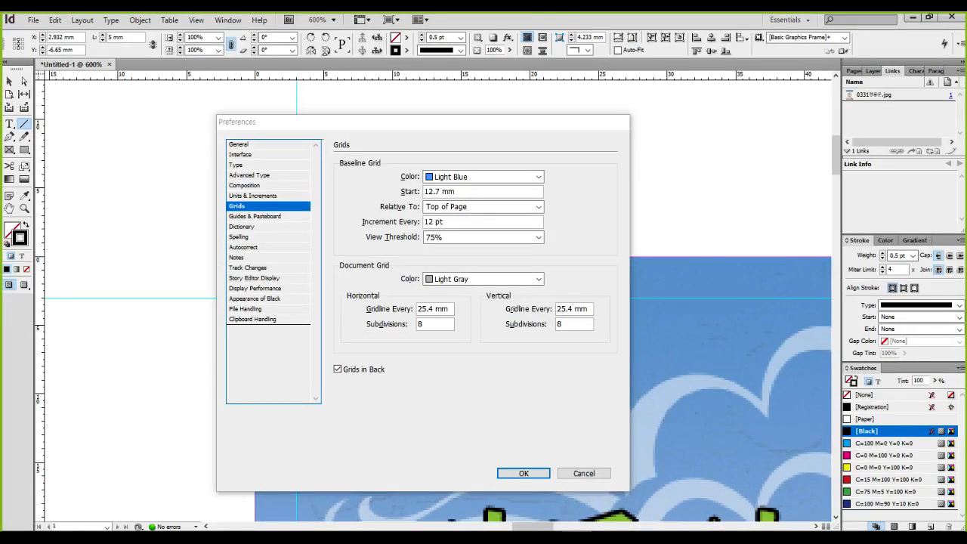
pyautogui.click(253, 196)
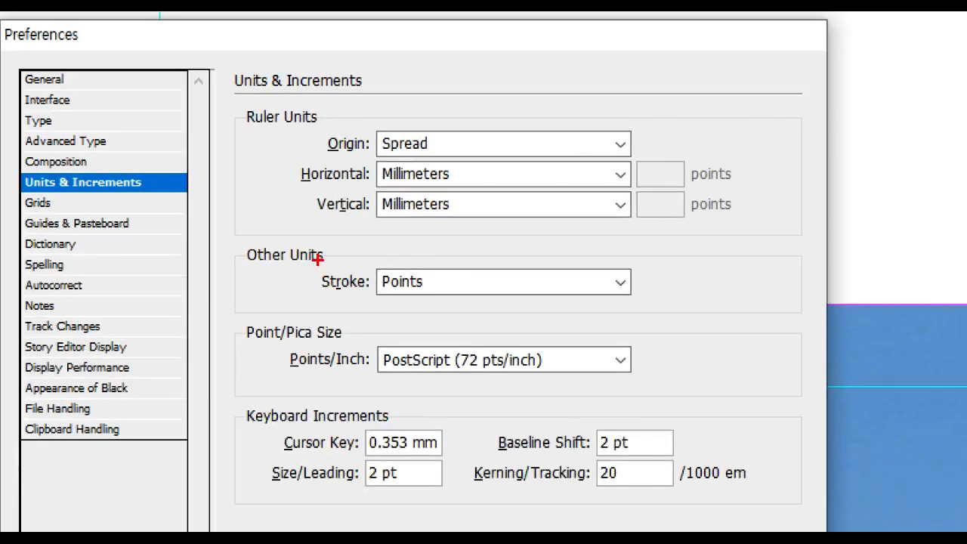
pyautogui.moveTo(318, 260)
pyautogui.mouseDown()
pyautogui.moveTo(368, 308)
pyautogui.moveTo(424, 294)
pyautogui.mouseUp()
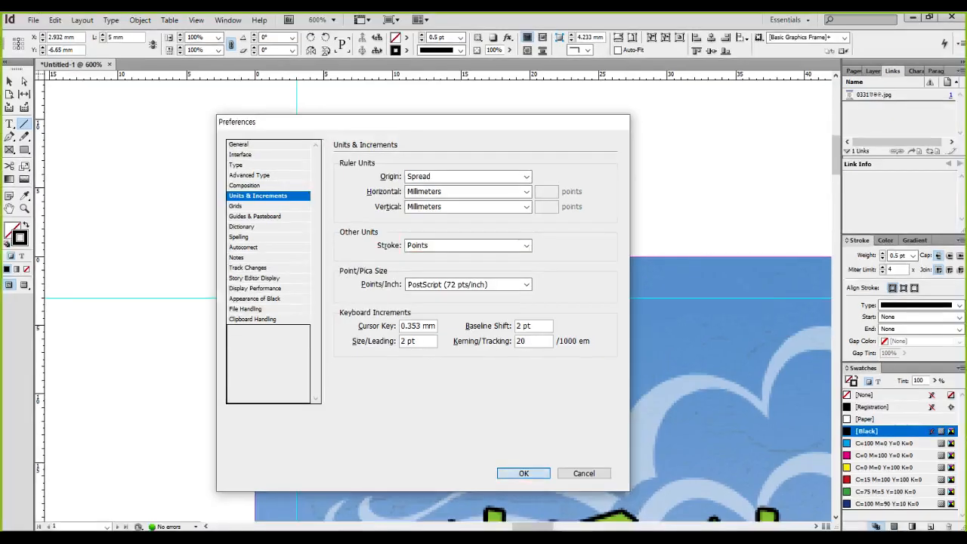
pyautogui.click(522, 473)
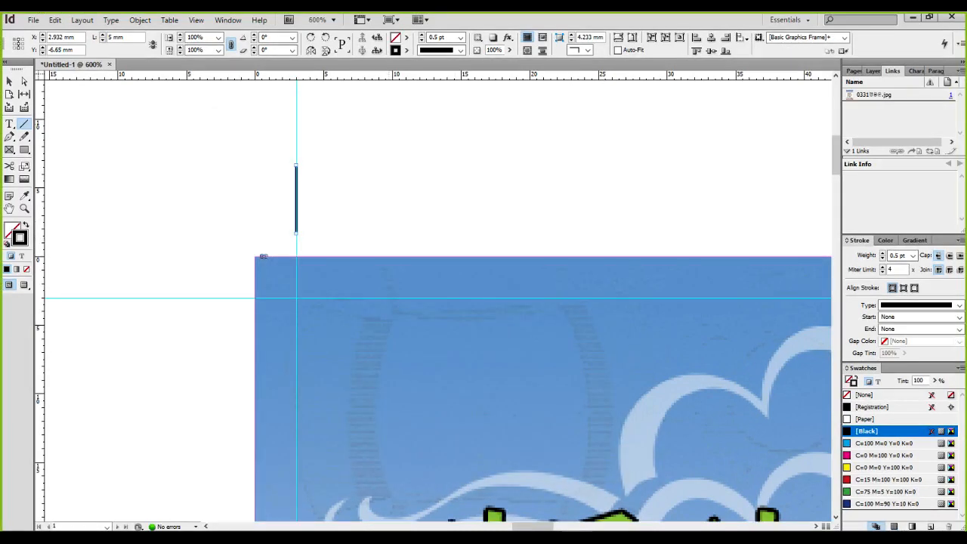
# Copy the crop line left of the corner and turn it horizontal along the 3 mm guide
pyautogui.hotkey('ctrl', '=')
pyautogui.hotkey('ctrl', '=')
pyautogui.hotkey('ctrl', '=')
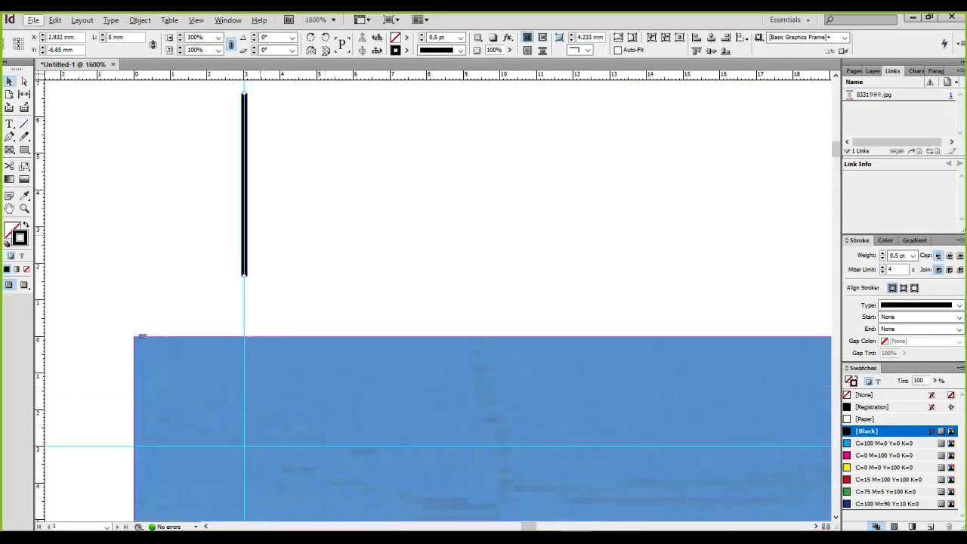
pyautogui.scroll(-1, 441, 222)
pyautogui.moveTo(429, 222); pyautogui.dragTo(427, 269)
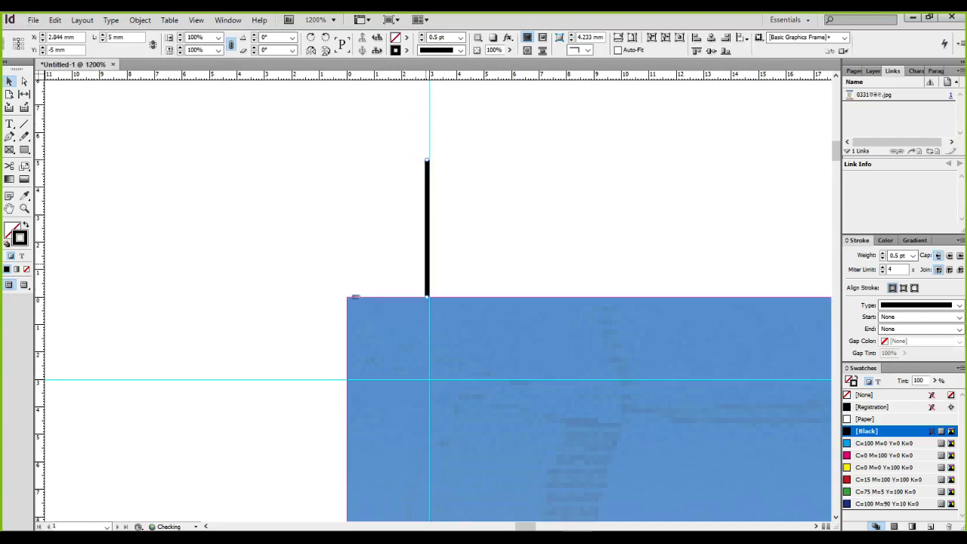
pyautogui.moveTo(426, 227); pyautogui.dragTo(268, 277)
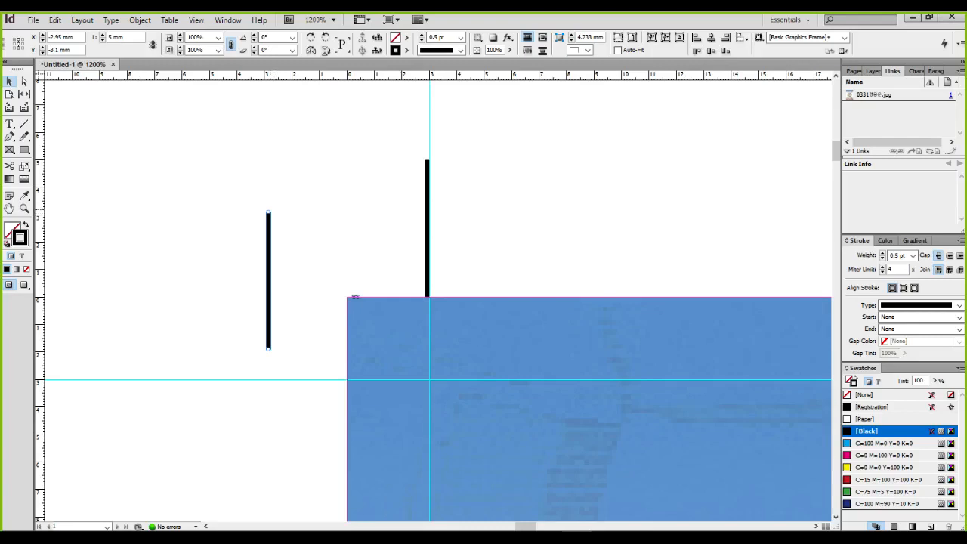
pyautogui.moveTo(274, 206); pyautogui.dragTo(243, 377)
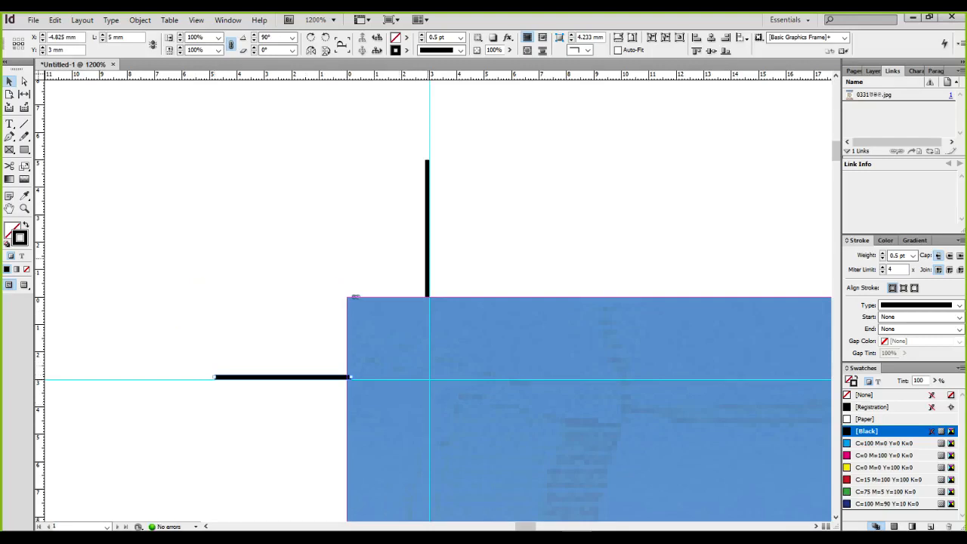
# Select both top-left crop-mark lines, group them and copy the group
pyautogui.click(430, 248)
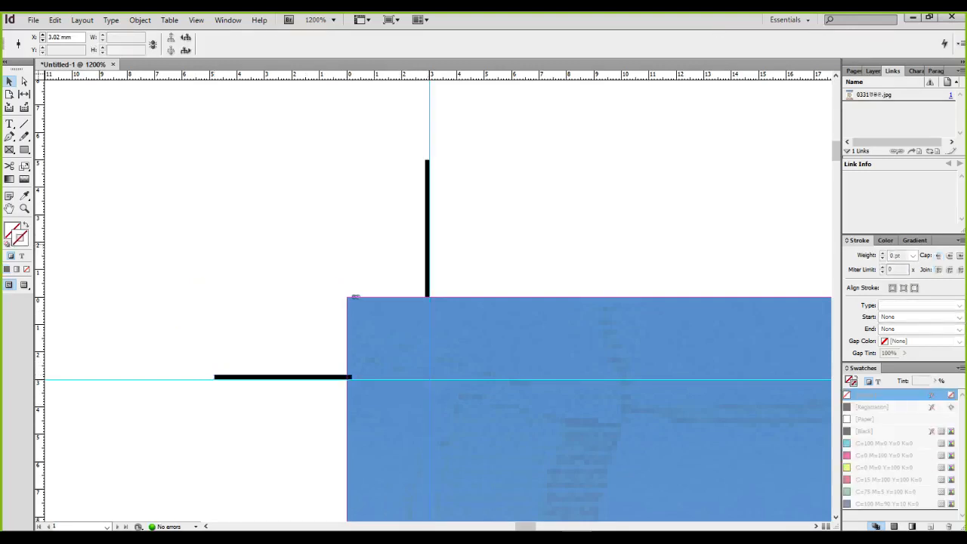
pyautogui.click(427, 227)
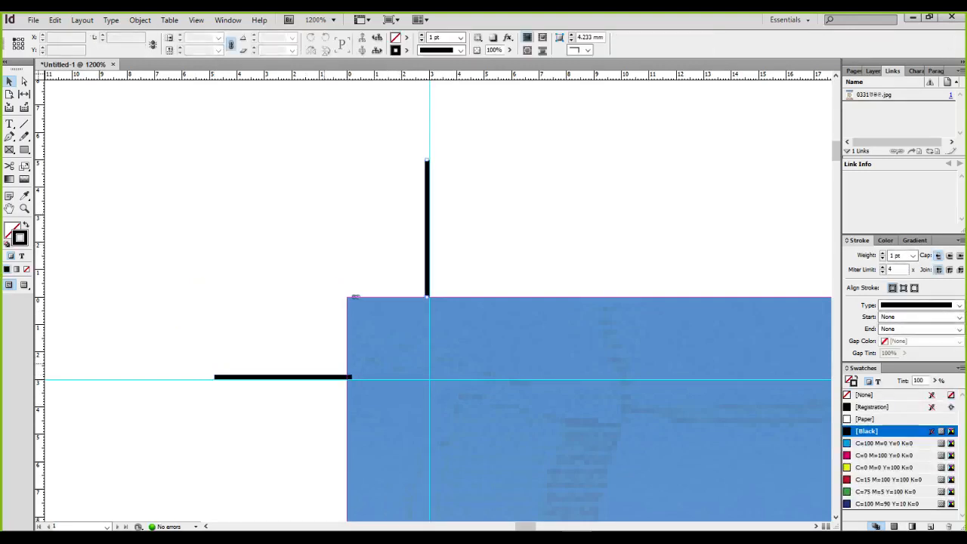
pyautogui.keyDown('shift'); pyautogui.click(318, 376); pyautogui.keyUp('shift')
pyautogui.hotkey('ctrl', 'g')
pyautogui.hotkey('ctrl', '-')
pyautogui.hotkey('ctrl', '-')
pyautogui.hotkey('ctrl', '-')
pyautogui.hotkey('ctrl', '-')
# Pan the view to the poster's top-right corner
pyautogui.scroll(-1, 441, 374)
pyautogui.moveTo(786, 362); pyautogui.dragTo(83, 269)
pyautogui.moveTo(755, 363); pyautogui.dragTo(122, 452)
pyautogui.scroll(3, 280, 310)
pyautogui.moveTo(363, 431); pyautogui.dragTo(401, 237)
# Paste a copy of the crop mark and rotate it to fit the poster's top-right corner
pyautogui.click(465, 237)
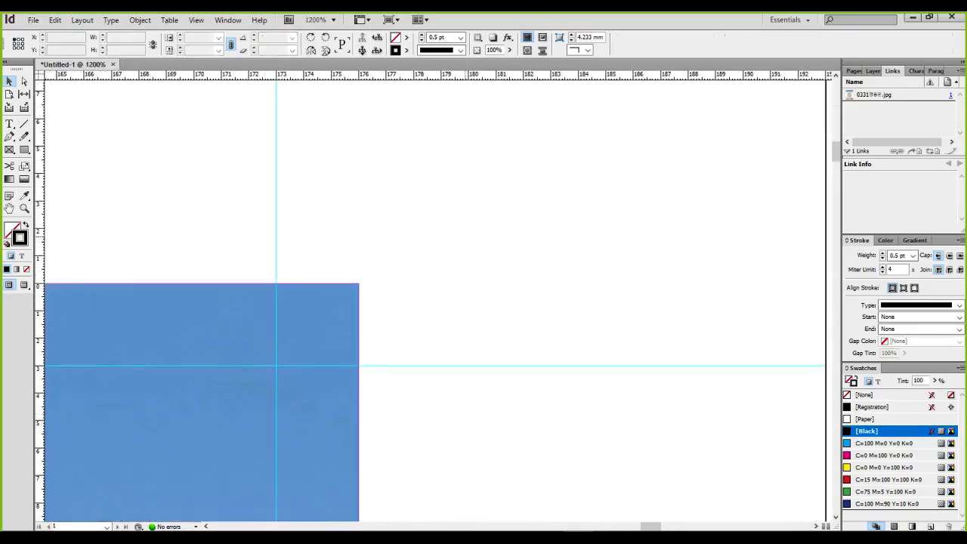
pyautogui.hotkey('ctrl', 'v')
pyautogui.moveTo(549, 180); pyautogui.dragTo(497, 320)
# Paste another crop mark, rotate it 180°, and snap it to the bottom-right guide intersection
pyautogui.scroll(-8, 406, 364)
pyautogui.moveTo(408, 468); pyautogui.dragTo(438, 106)
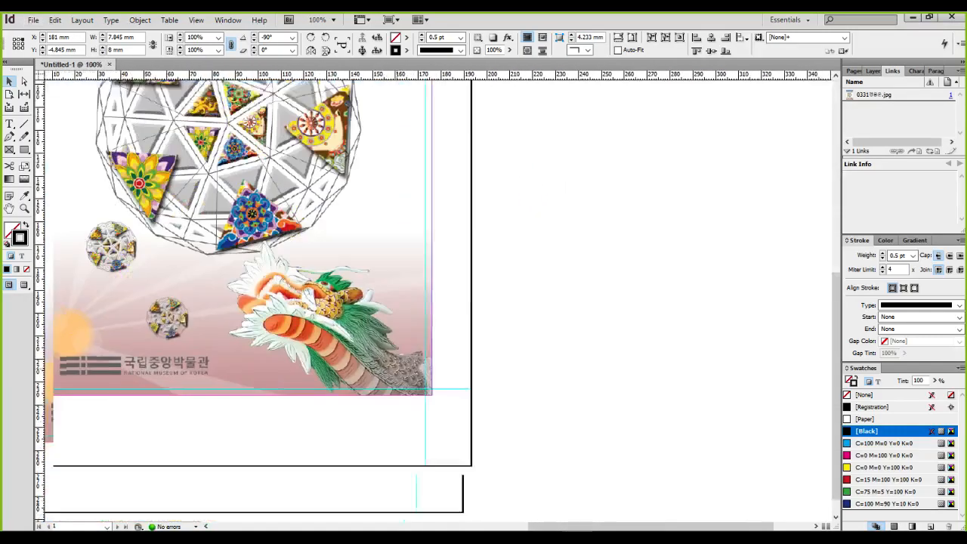
pyautogui.moveTo(450, 410); pyautogui.dragTo(460, 386)
pyautogui.scroll(5, 459, 387)
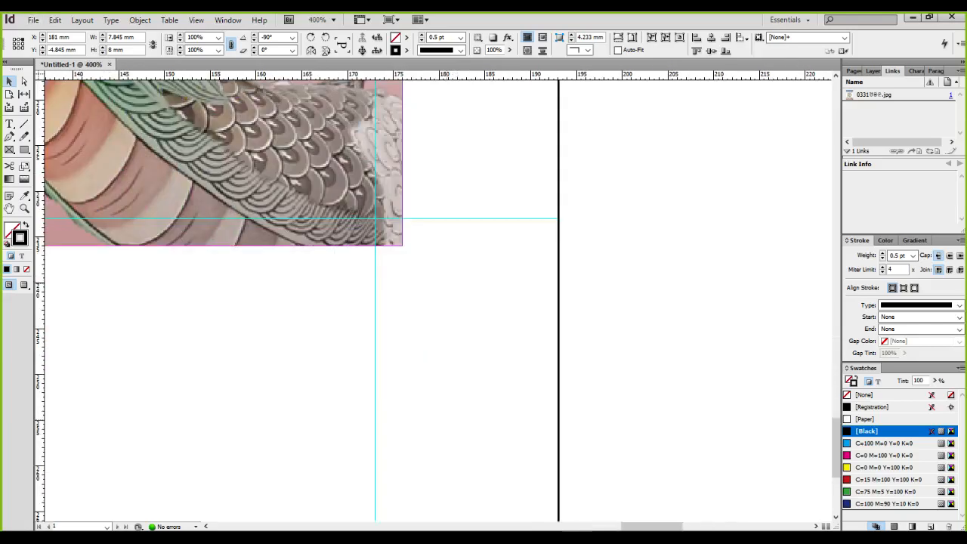
pyautogui.click(388, 283)
pyautogui.scroll(5, 402, 216)
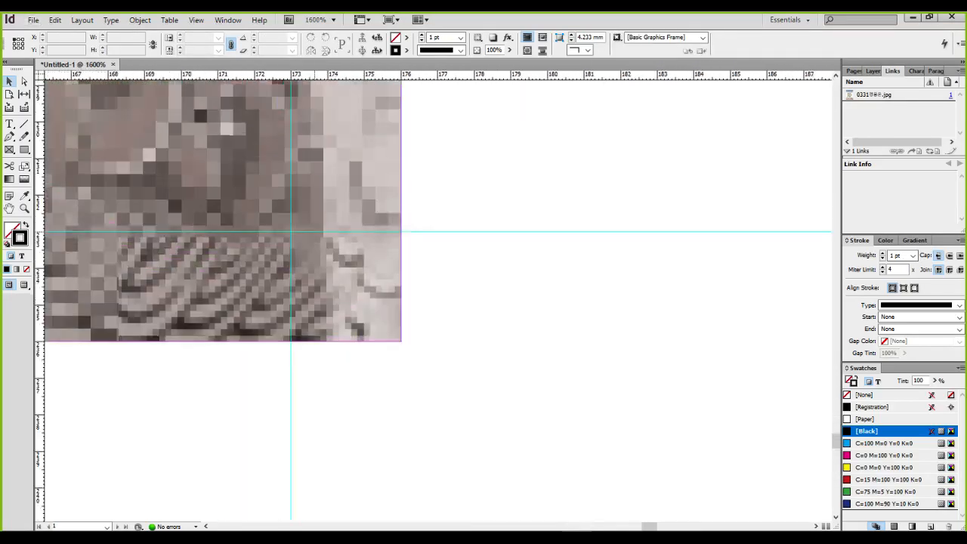
pyautogui.hotkey('ctrl', 'v')
pyautogui.moveTo(290, 150); pyautogui.dragTo(462, 363)
pyautogui.moveTo(549, 157); pyautogui.dragTo(574, 243)
pyautogui.moveTo(463, 385); pyautogui.dragTo(433, 376)
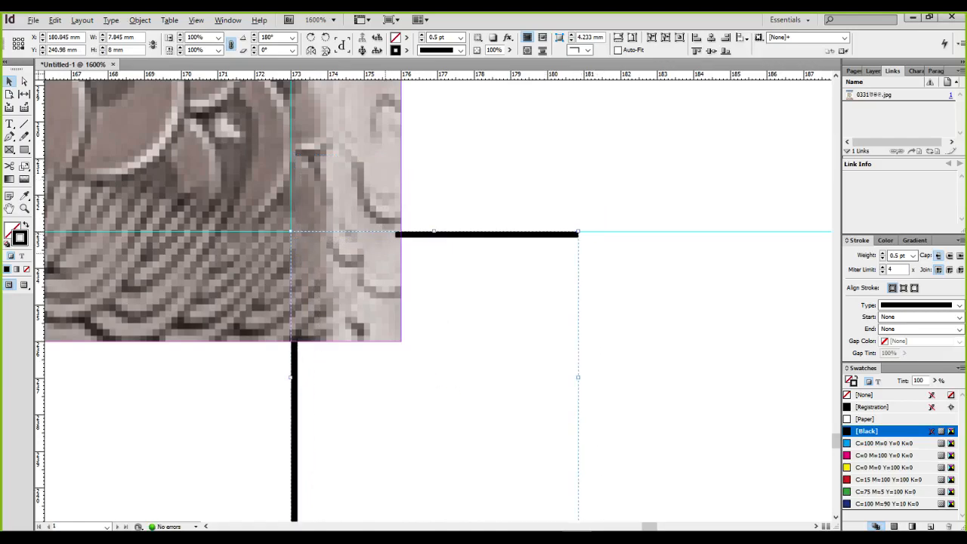
pyautogui.scroll(-5, 385, 254)
pyautogui.moveTo(377, 297); pyautogui.dragTo(798, 313)
# Paste a crop mark, rotate it 90°, and snap it to the bottom-left guide intersection
pyautogui.moveTo(113, 302); pyautogui.dragTo(822, 310)
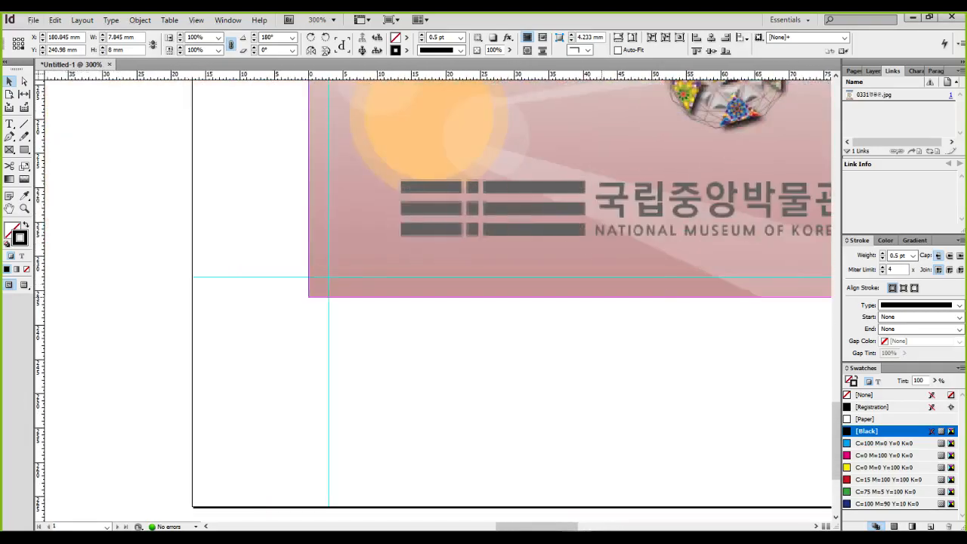
pyautogui.scroll(5, 277, 305)
pyautogui.scroll(2, 278, 306)
pyautogui.scroll(-2, 458, 274)
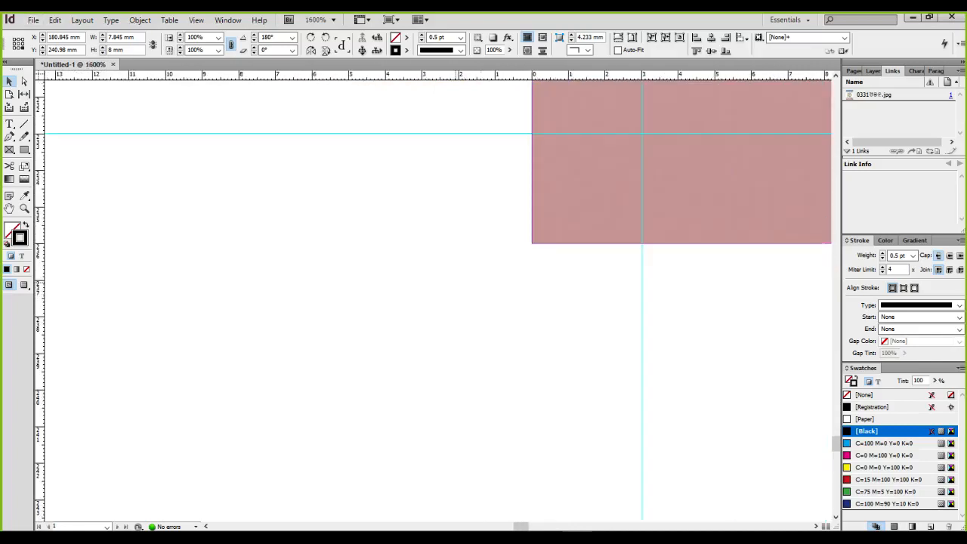
pyautogui.moveTo(426, 228); pyautogui.dragTo(351, 297)
pyautogui.hotkey('ctrl', 'v')
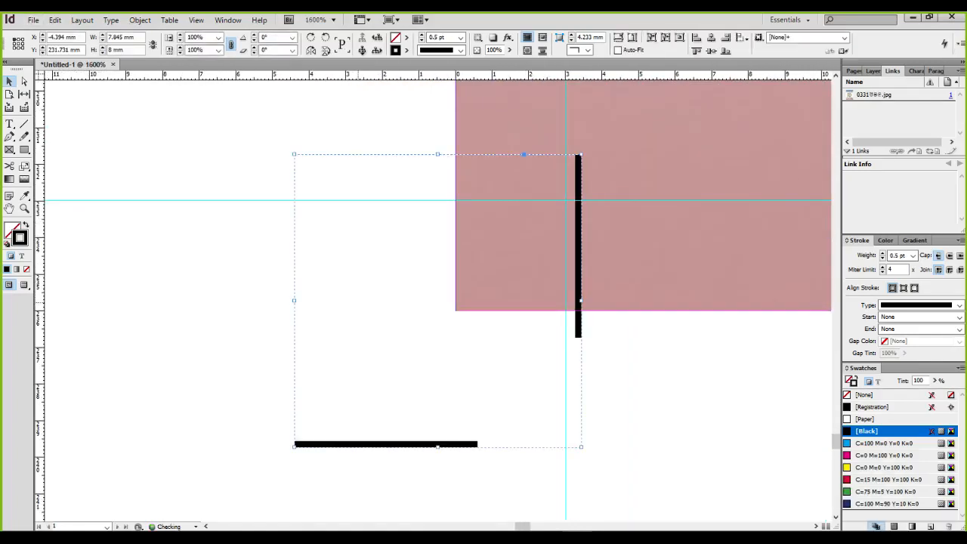
pyautogui.moveTo(585, 150); pyautogui.dragTo(421, 275)
pyautogui.moveTo(423, 160); pyautogui.dragTo(404, 204)
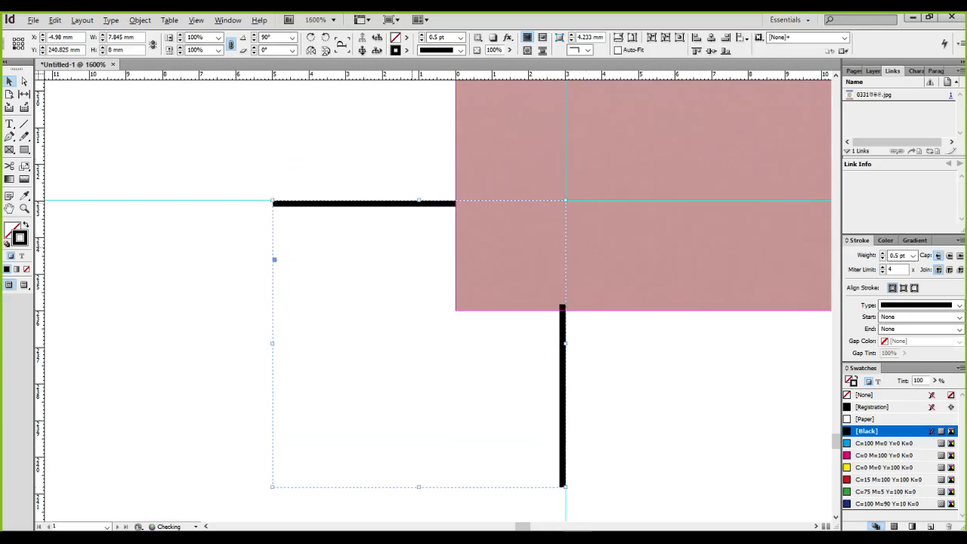
# Zoom in and out to inspect the placed bottom-left crop mark against the image corner
pyautogui.hotkey('ctrl', '-')
pyautogui.hotkey('ctrl', 'shift', 'a')
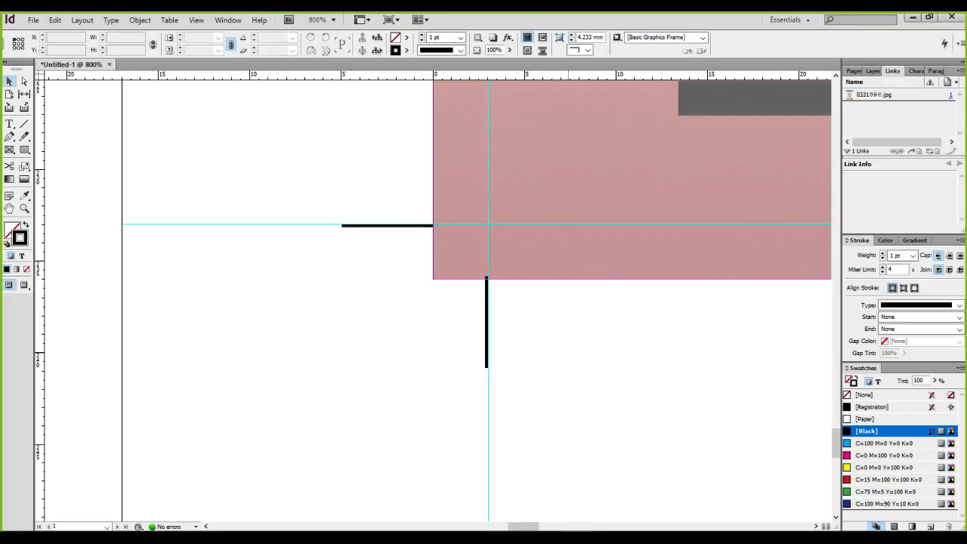
pyautogui.click(412, 227)
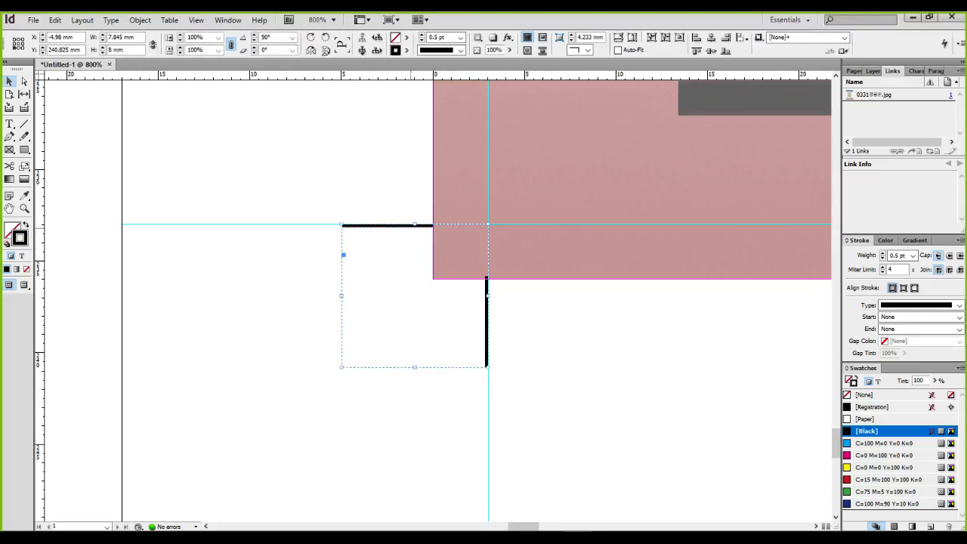
pyautogui.hotkey('ctrl', '=')
pyautogui.hotkey('ctrl', '=')
pyautogui.hotkey('ctrl', '=')
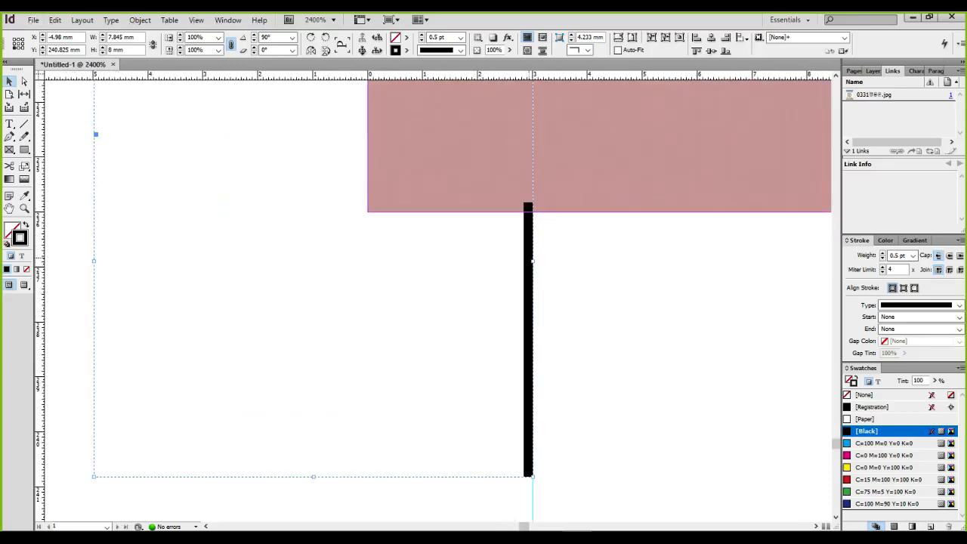
pyautogui.hotkey('ctrl', '-')
pyautogui.hotkey('ctrl', '-')
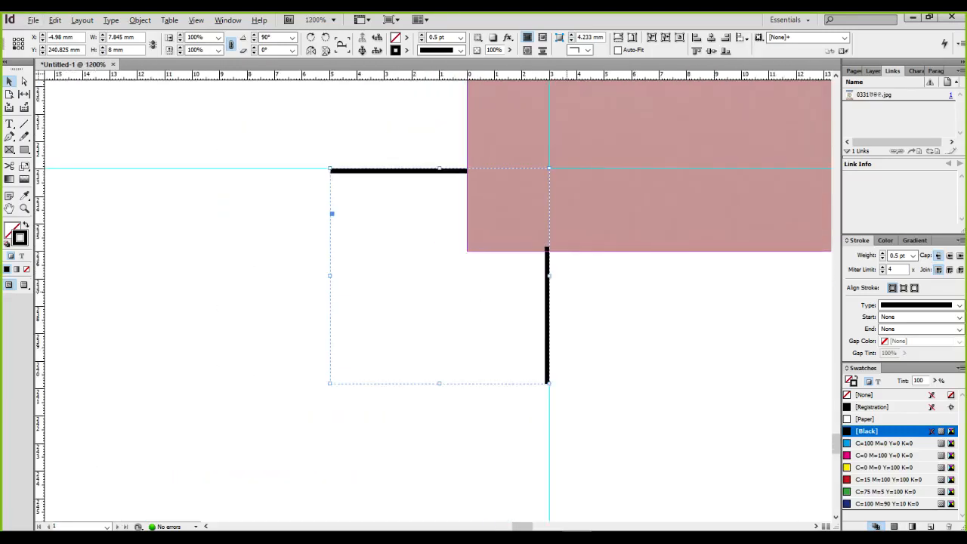
pyautogui.hotkey('ctrl', '-')
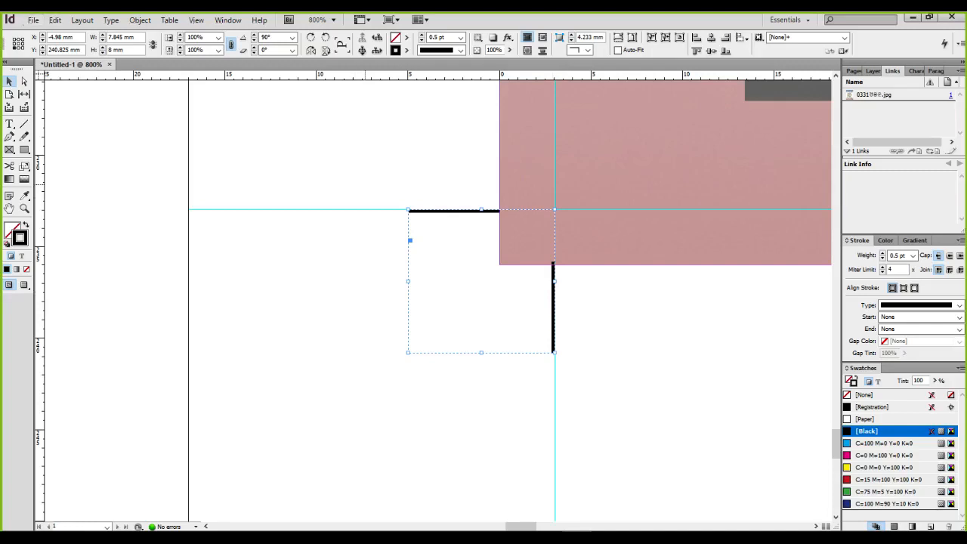
pyautogui.hotkey('ctrl', 'shift', 'a')
pyautogui.hotkey('ctrl', '-')
pyautogui.hotkey('ctrl', '-')
pyautogui.hotkey('ctrl', '-')
pyautogui.hotkey('ctrl', '-')
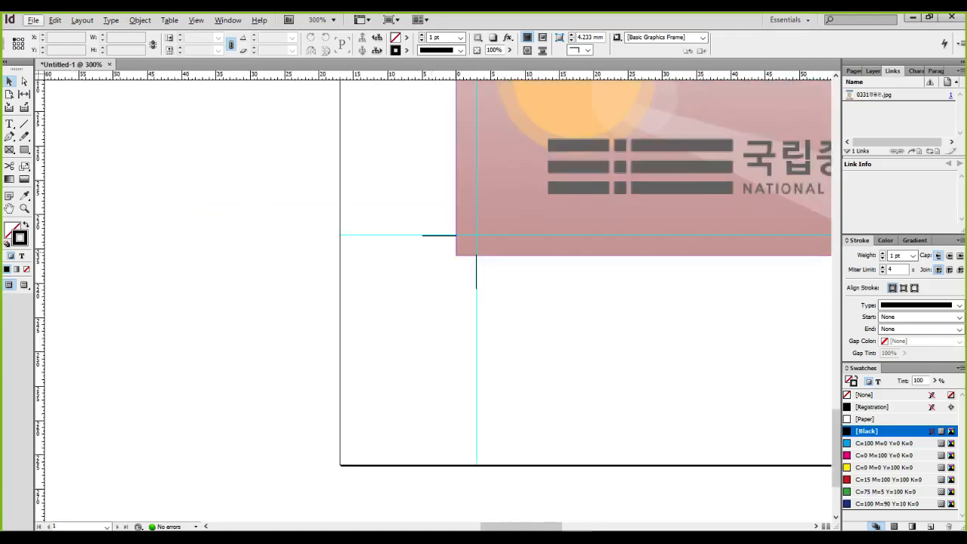
pyautogui.hotkey('ctrl', '-')
pyautogui.hotkey('ctrl', '-')
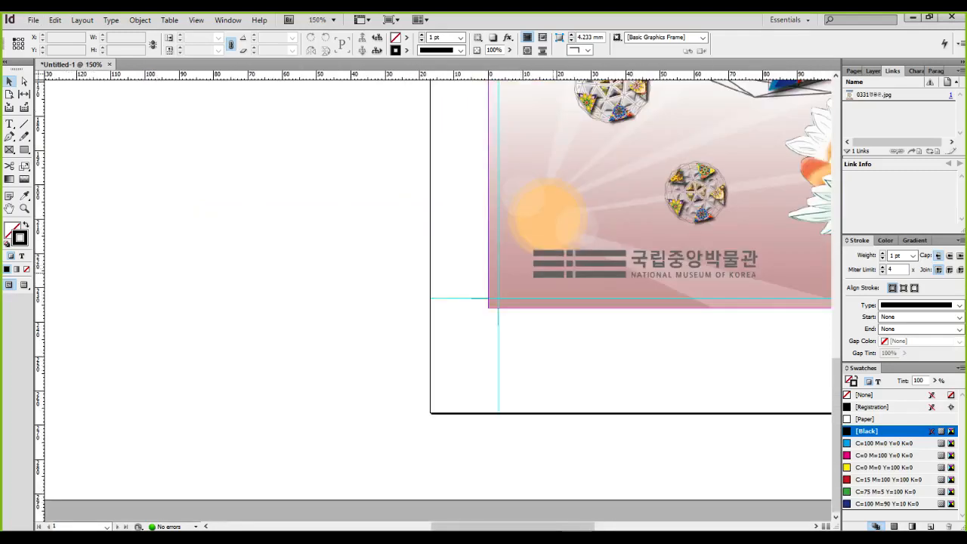
pyautogui.scroll(6, 520, 315)
# Ungroup the bottom-left mark, move its vertical line down to the image edge, and regroup
pyautogui.click(345, 310)
pyautogui.hotkey('ctrl', 'shift', 'g')
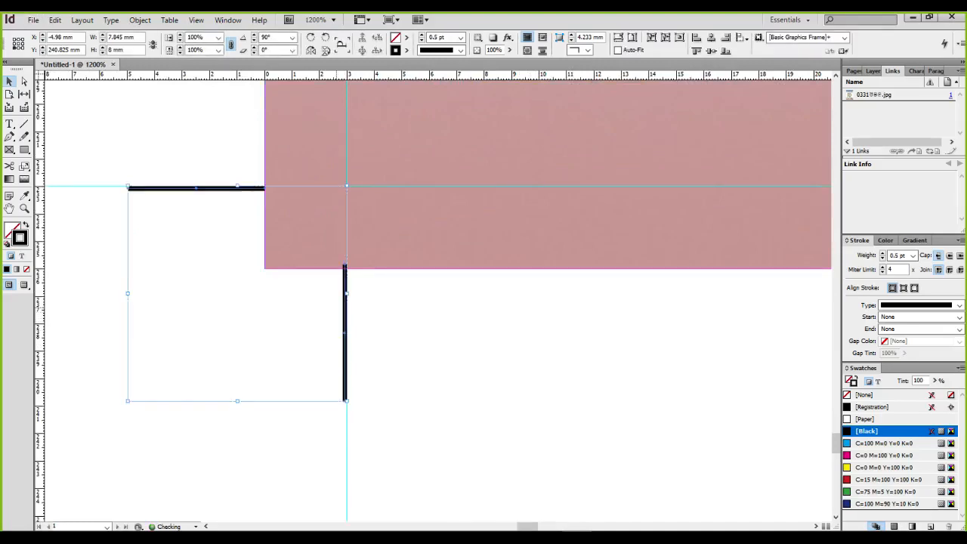
pyautogui.click(336, 308)
pyautogui.click(345, 309)
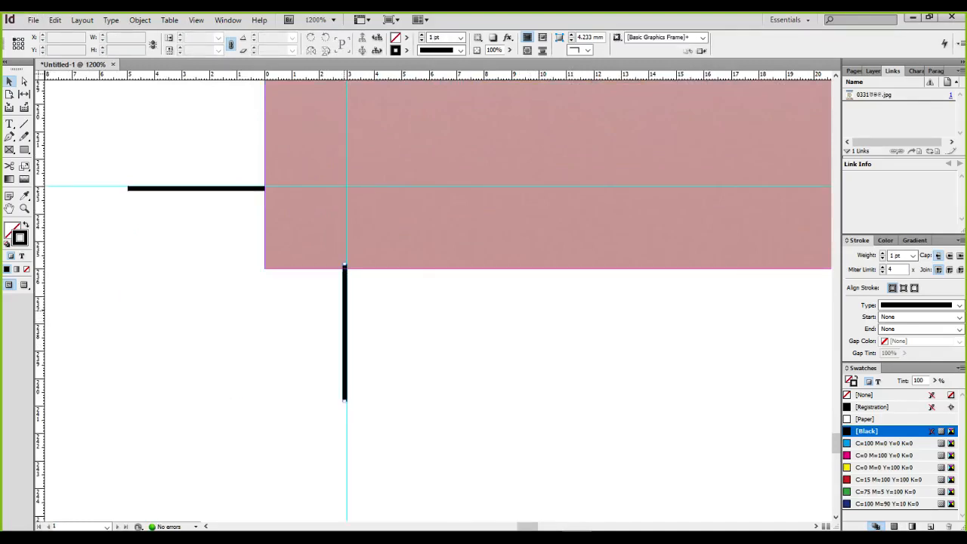
pyautogui.moveTo(345, 310); pyautogui.dragTo(345, 314)
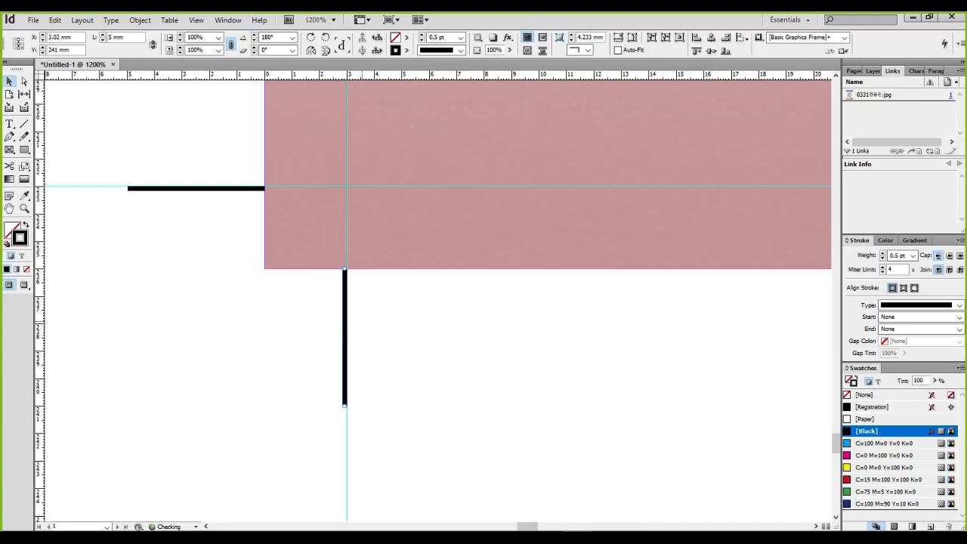
pyautogui.keyDown('shift'); pyautogui.click(230, 189); pyautogui.keyUp('shift')
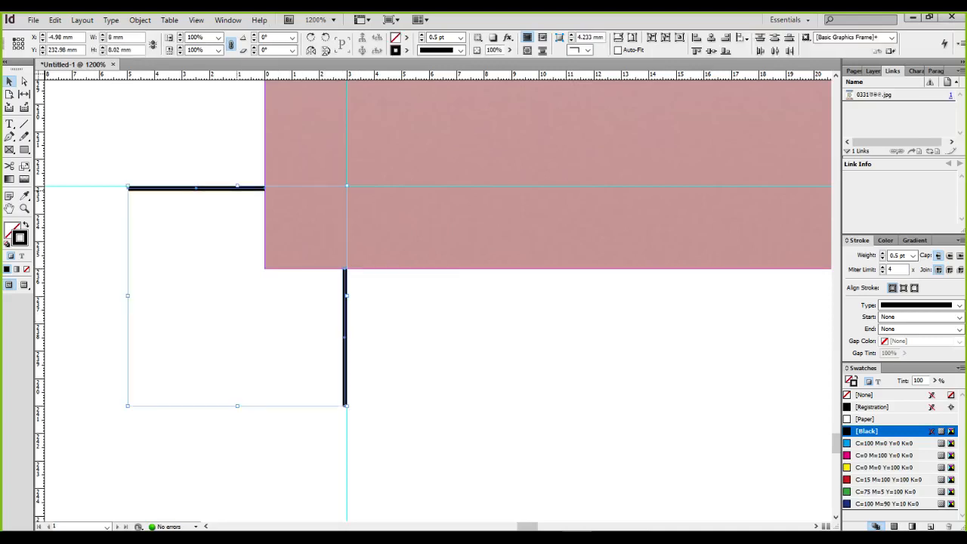
pyautogui.hotkey('ctrl', 'g')
pyautogui.scroll(-3, 570, 343)
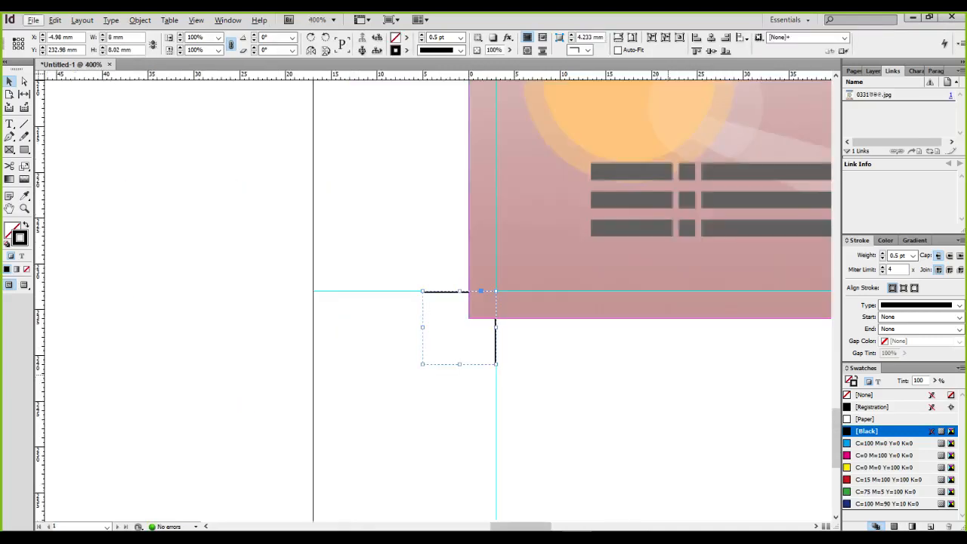
pyautogui.hscroll(10, 438, 302)
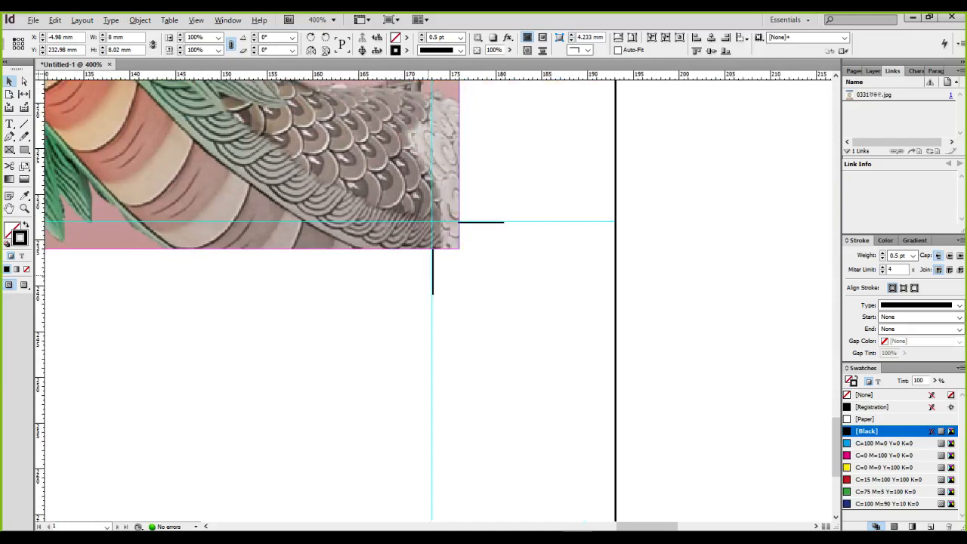
pyautogui.scroll(5, 432, 238)
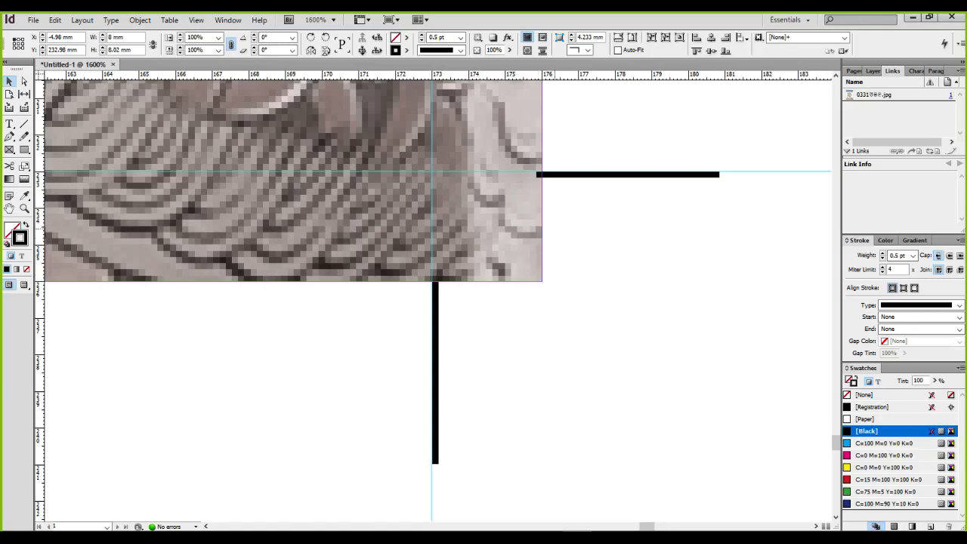
# Ungroup the bottom-right mark, shift its horizontal line right to X 181 mm, and regroup
pyautogui.click(493, 463)
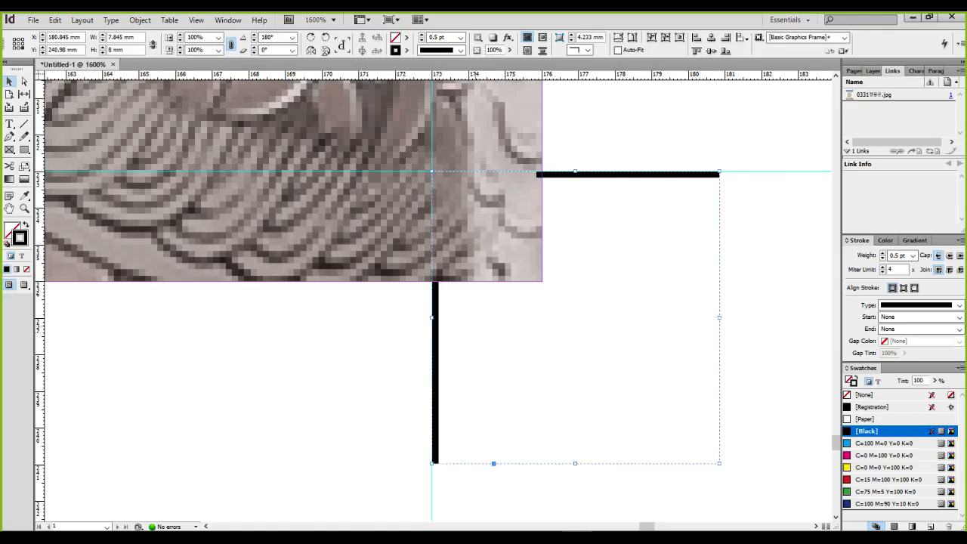
pyautogui.hotkey('ctrl', 'shift', 'g')
pyautogui.click(639, 231)
pyautogui.moveTo(640, 175); pyautogui.dragTo(644, 174)
pyautogui.keyDown('shift'); pyautogui.click(435, 328); pyautogui.keyUp('shift')
pyautogui.hotkey('ctrl', 'g')
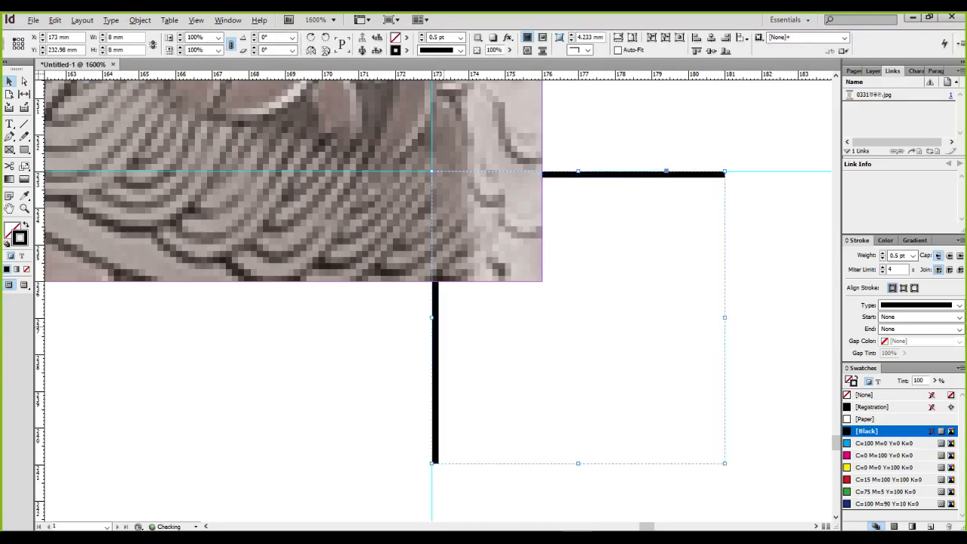
pyautogui.scroll(-4, 444, 325)
pyautogui.scroll(-4, 444, 325)
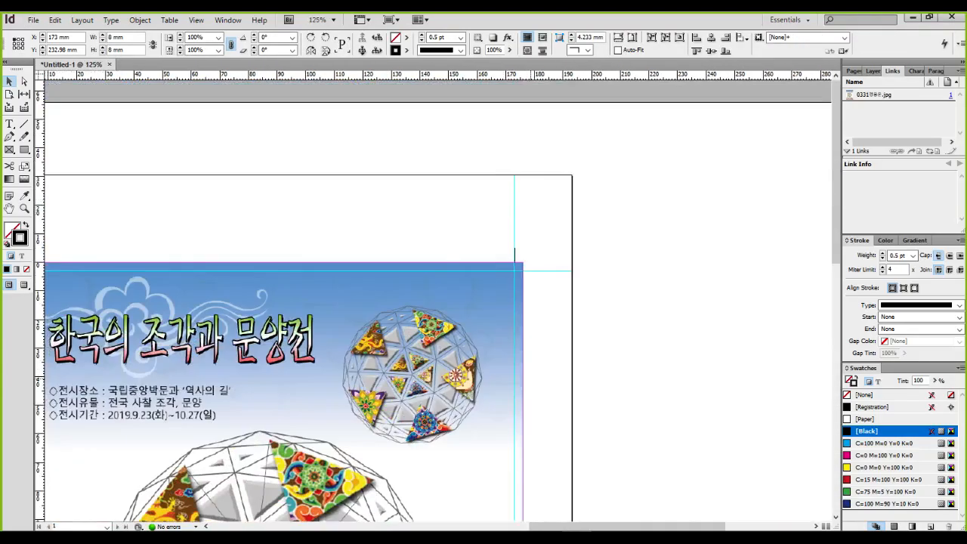
# Ungroup the top-right crop mark, move its vertical line up to the image edge, and regroup
pyautogui.scroll(6, 524, 266)
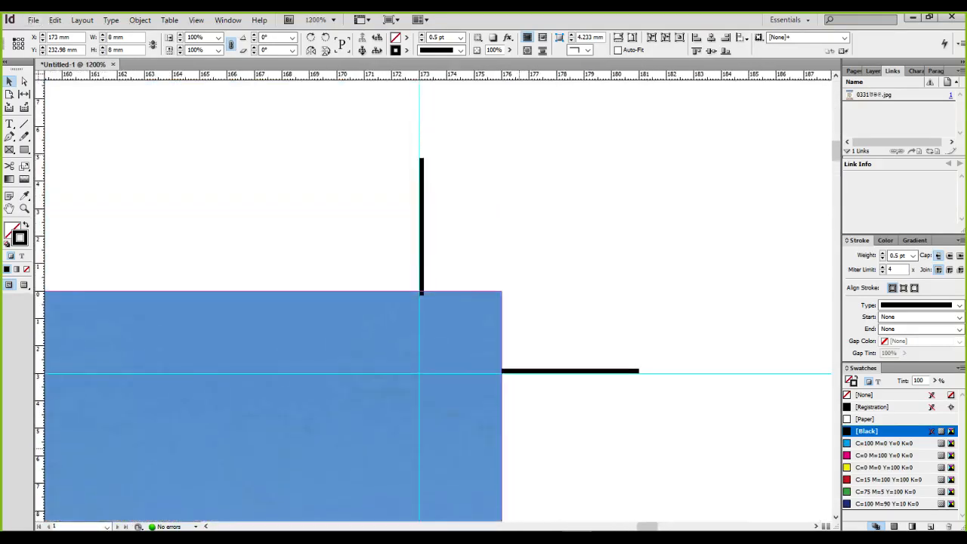
pyautogui.scroll(2, 432, 296)
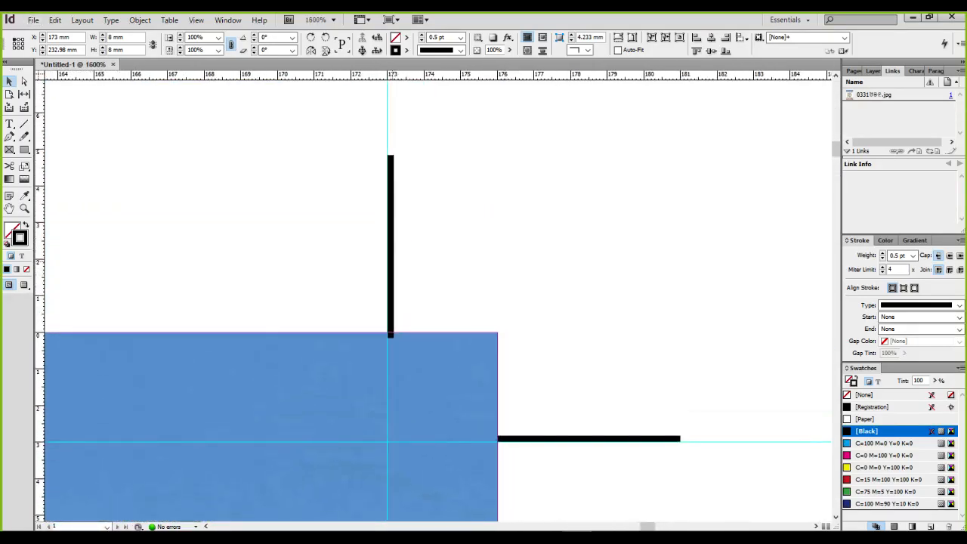
pyautogui.hotkey('ctrl', 'shift', 'g')
pyautogui.hotkey('ctrl', 'shift', 'a')
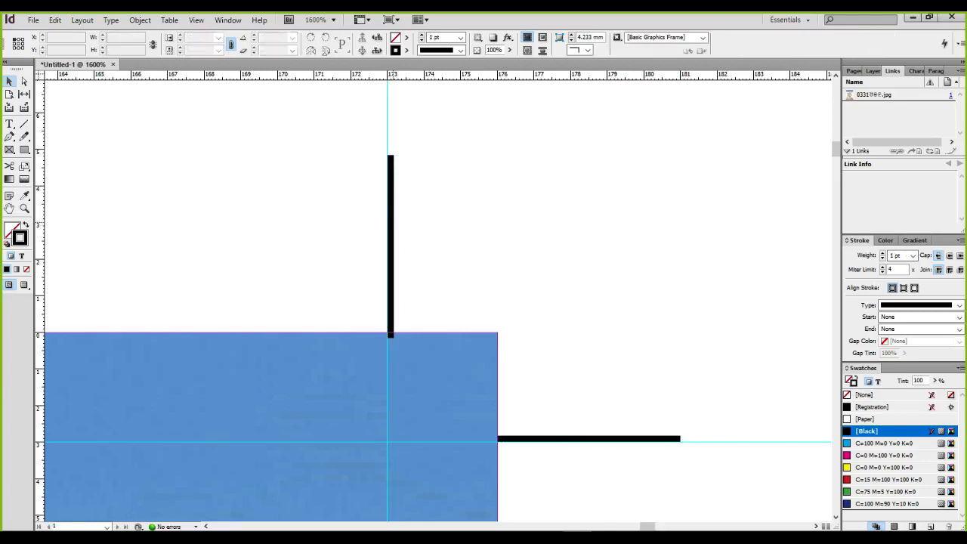
pyautogui.moveTo(392, 224); pyautogui.dragTo(392, 218)
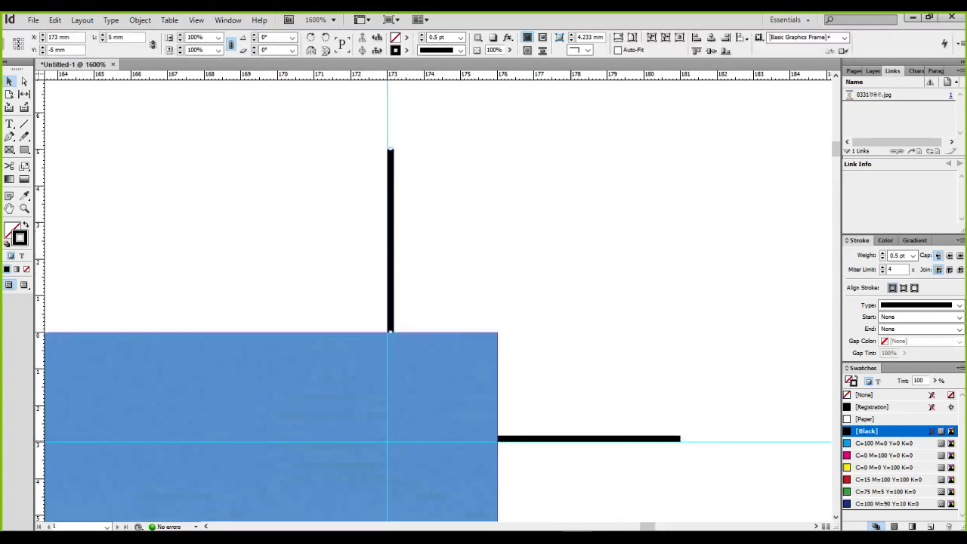
pyautogui.keyDown('shift'); pyautogui.click(589, 437); pyautogui.keyUp('shift')
pyautogui.hotkey('ctrl', 'g')
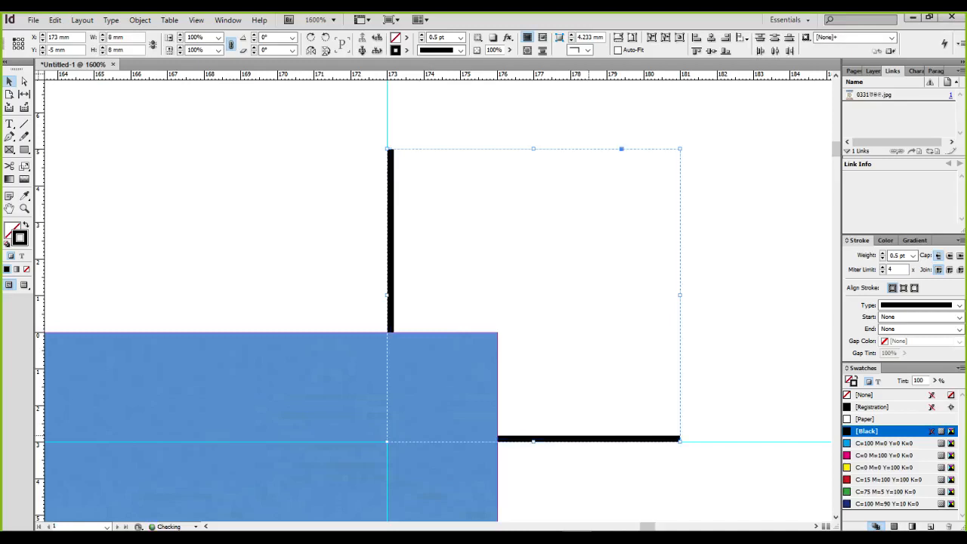
# Ungroup the top-left crop mark and slide its horizontal line to the poster's left edge
pyautogui.scroll(-5, 388, 430)
pyautogui.moveTo(252, 363); pyautogui.dragTo(822, 350)
pyautogui.moveTo(252, 402); pyautogui.dragTo(641, 398)
pyautogui.moveTo(558, 398); pyautogui.dragTo(367, 308)
pyautogui.scroll(4, 367, 308)
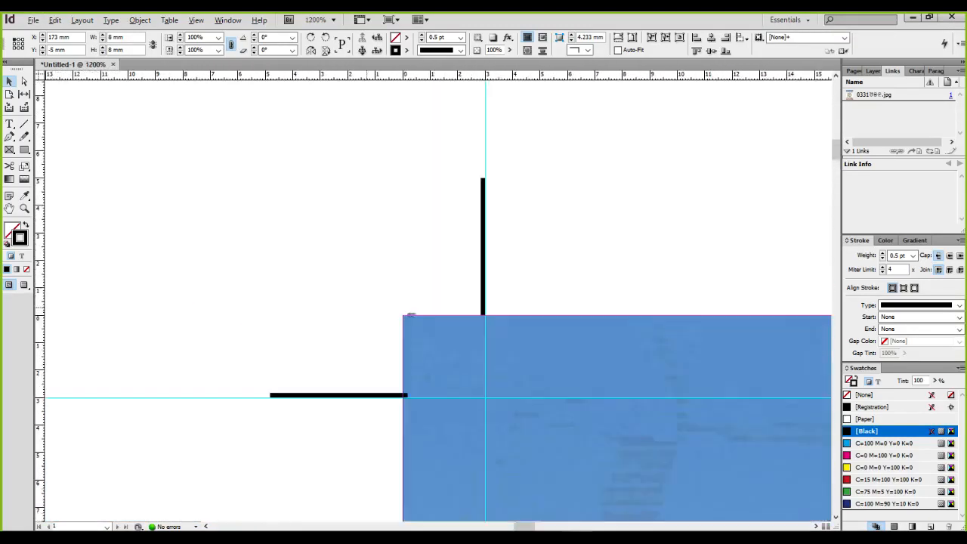
pyautogui.hotkey('ctrl', '=')
pyautogui.click(340, 343)
pyautogui.hotkey('ctrl', 'shift', 'g')
pyautogui.hotkey('ctrl', 'shift', 'a')
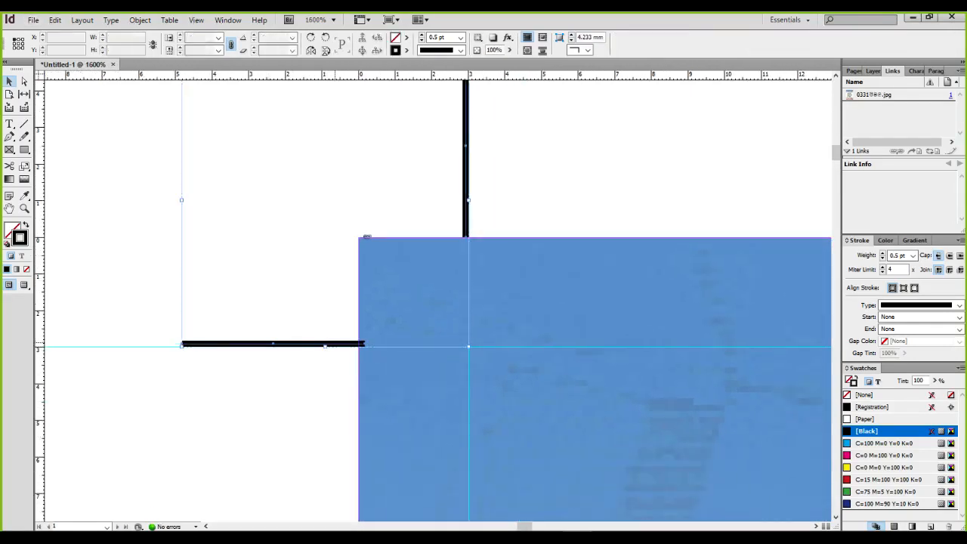
pyautogui.click(336, 344)
pyautogui.moveTo(350, 343); pyautogui.dragTo(344, 343)
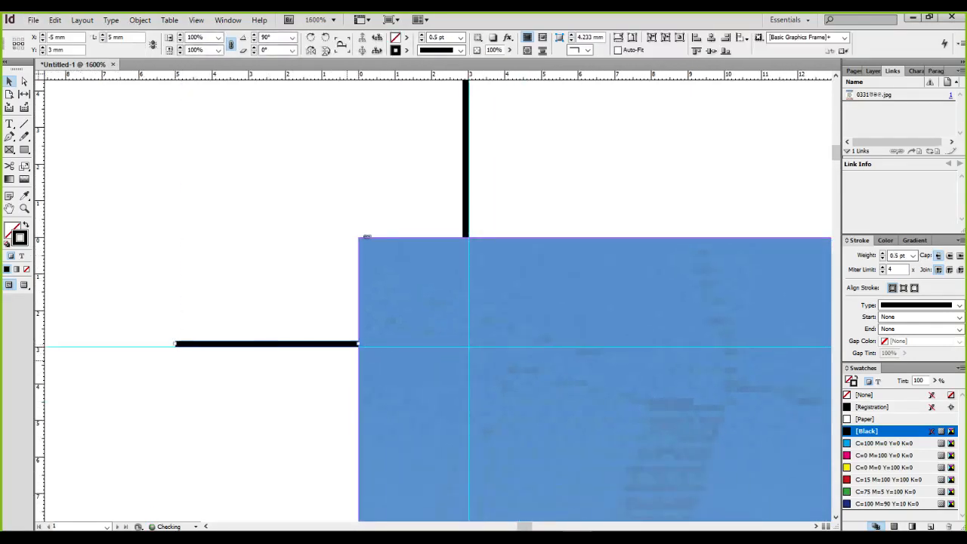
pyautogui.keyDown('shift'); pyautogui.click(465, 185); pyautogui.keyUp('shift')
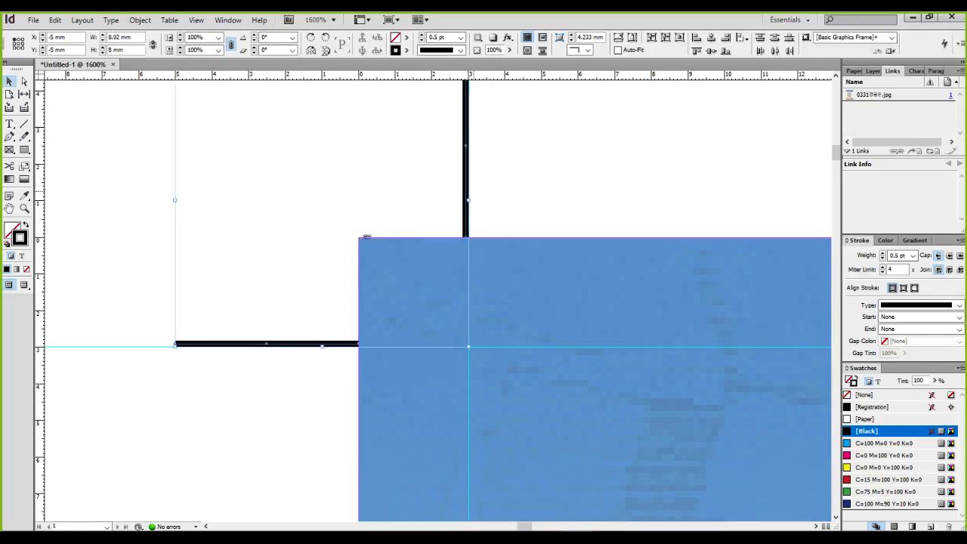
pyautogui.hotkey('ctrl', '-')
pyautogui.hotkey('ctrl', '-')
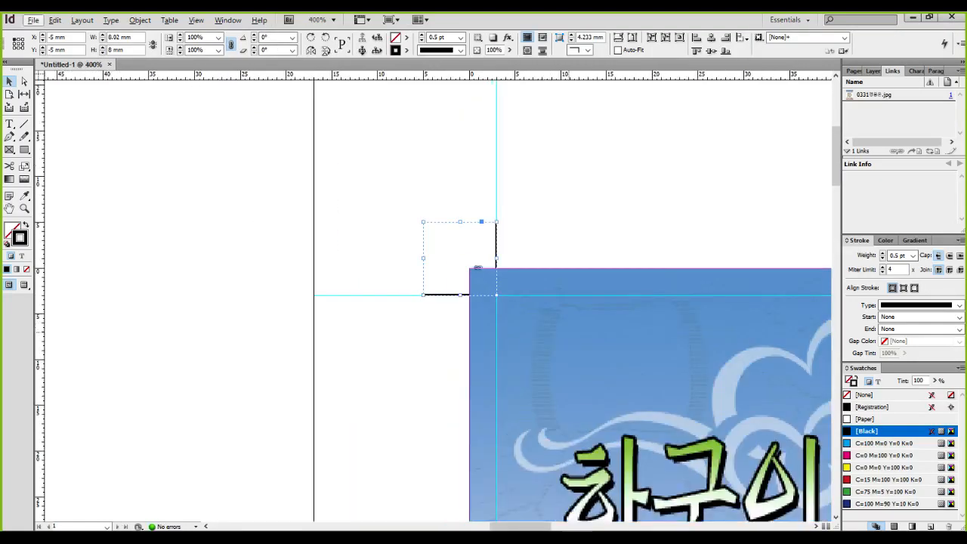
pyautogui.hotkey('ctrl', '-')
pyautogui.hotkey('ctrl', '-')
pyautogui.hotkey('ctrl', '-')
pyautogui.hotkey('ctrl', '-')
pyautogui.hotkey('ctrl', '-')
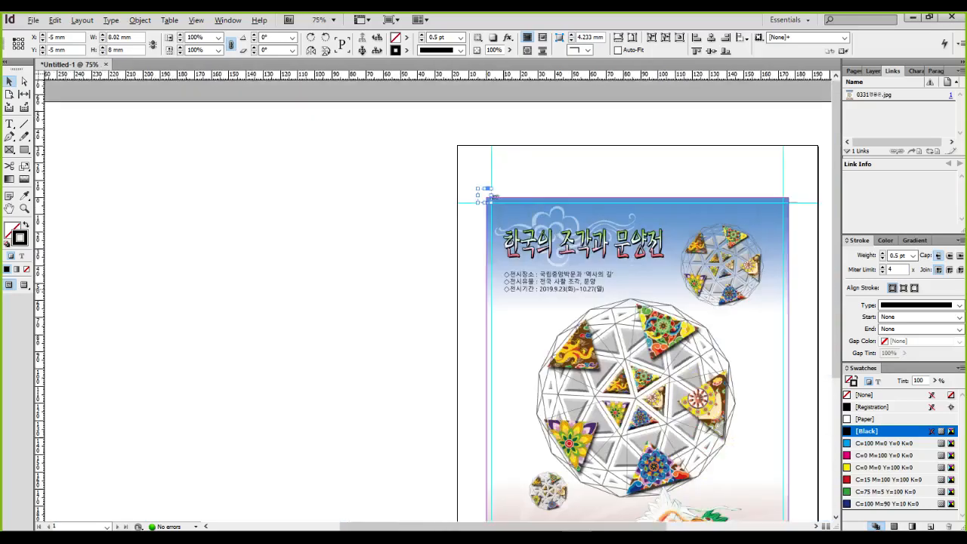
# Zoom in and pan to the bottom-left crop mark and the space below the poster
pyautogui.hotkey('ctrl', '=')
pyautogui.hotkey('ctrl', '=')
pyautogui.hotkey('ctrl', '=')
pyautogui.hotkey('ctrl', '=')
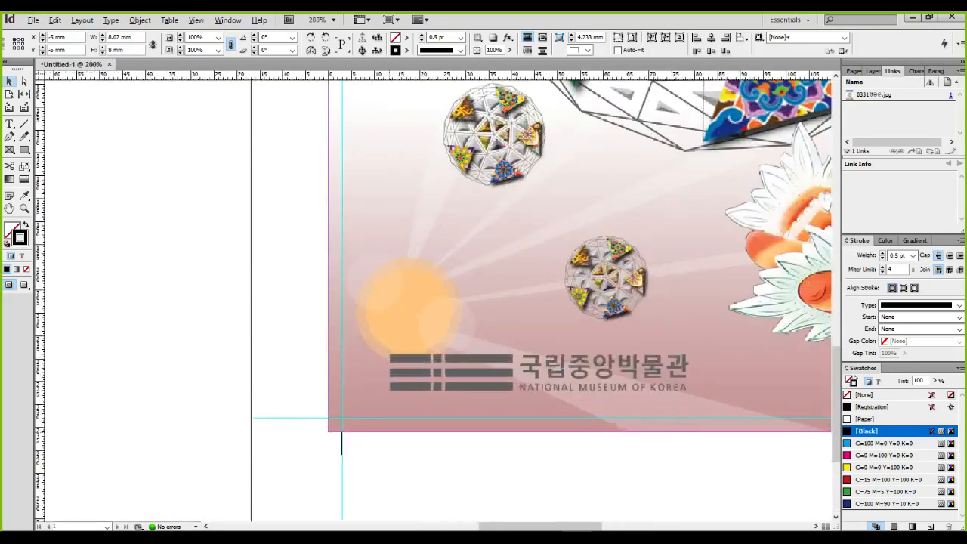
pyautogui.hotkey('ctrl', '=')
pyautogui.hotkey('ctrl', '=')
pyautogui.hotkey('ctrl', '=')
pyautogui.hotkey('ctrl', '=')
pyautogui.hotkey('ctrl', '=')
pyautogui.hotkey('ctrl', '=')
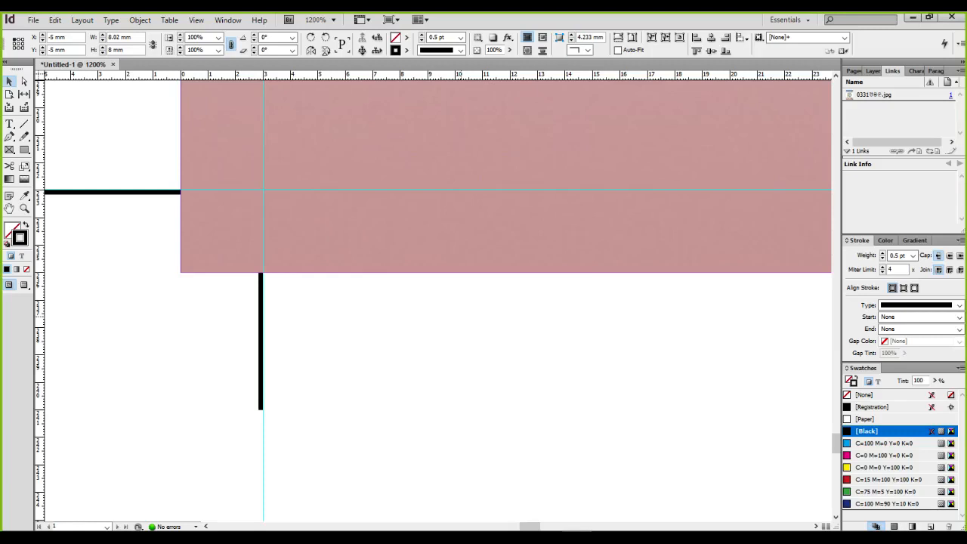
pyautogui.moveTo(290, 273)
pyautogui.mouseDown()
pyautogui.moveTo(434, 268)
pyautogui.moveTo(366, 319)
pyautogui.moveTo(367, 336)
pyautogui.moveTo(354, 327)
pyautogui.moveTo(361, 345)
pyautogui.moveTo(394, 322)
pyautogui.mouseUp()
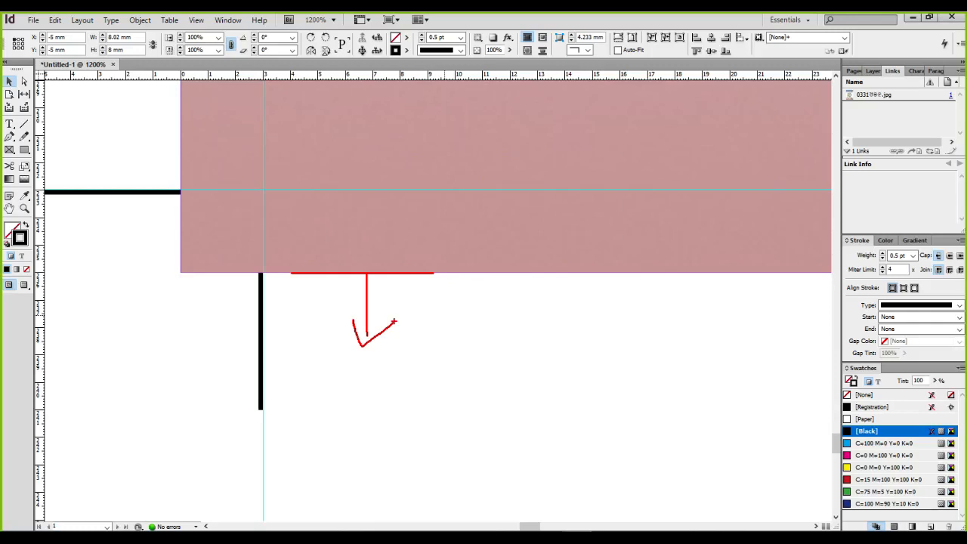
pyautogui.moveTo(378, 192)
pyautogui.mouseDown()
pyautogui.moveTo(376, 266)
pyautogui.moveTo(358, 213)
pyautogui.moveTo(406, 215)
pyautogui.mouseUp()
pyautogui.press('Escape')
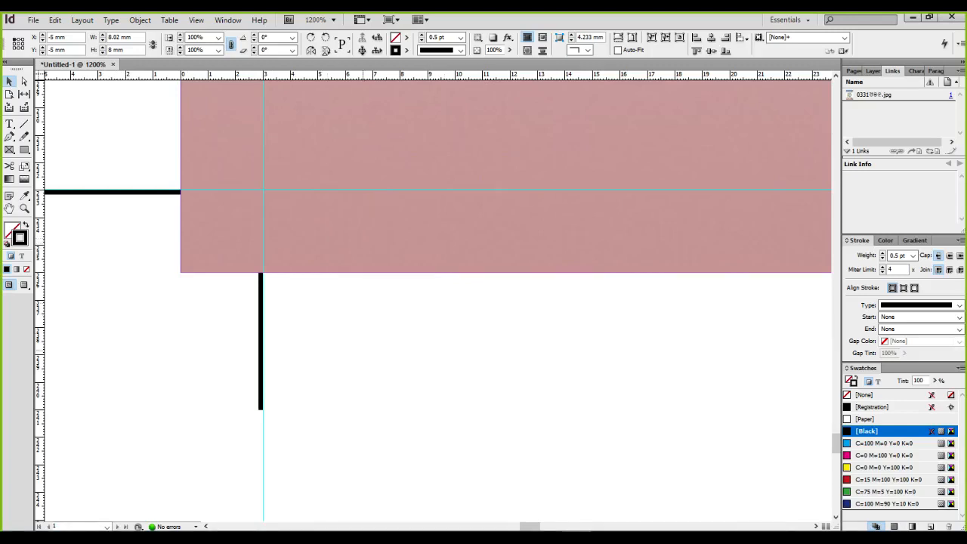
pyautogui.scroll(-1, 384, 356)
pyautogui.moveTo(384, 358); pyautogui.dragTo(298, 323)
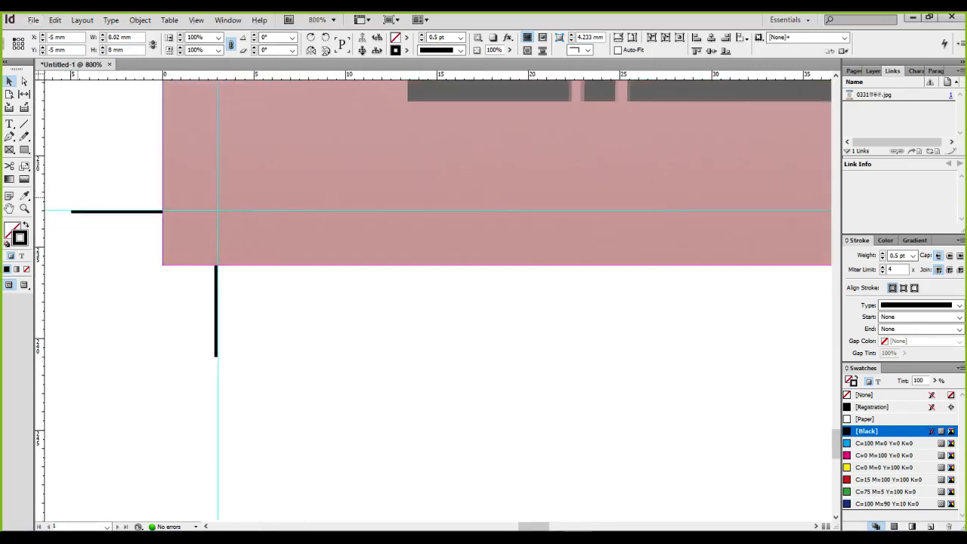
# Draw a text frame below the bottom-left crop mark and type '0331' followed by a name
pyautogui.press('t')
pyautogui.moveTo(250, 313); pyautogui.dragTo(572, 420)
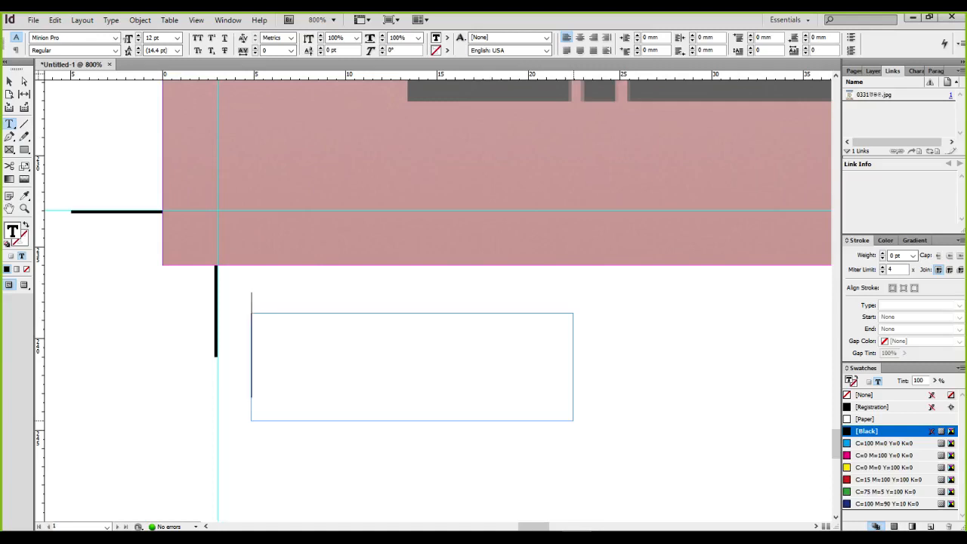
pyautogui.write('0331')
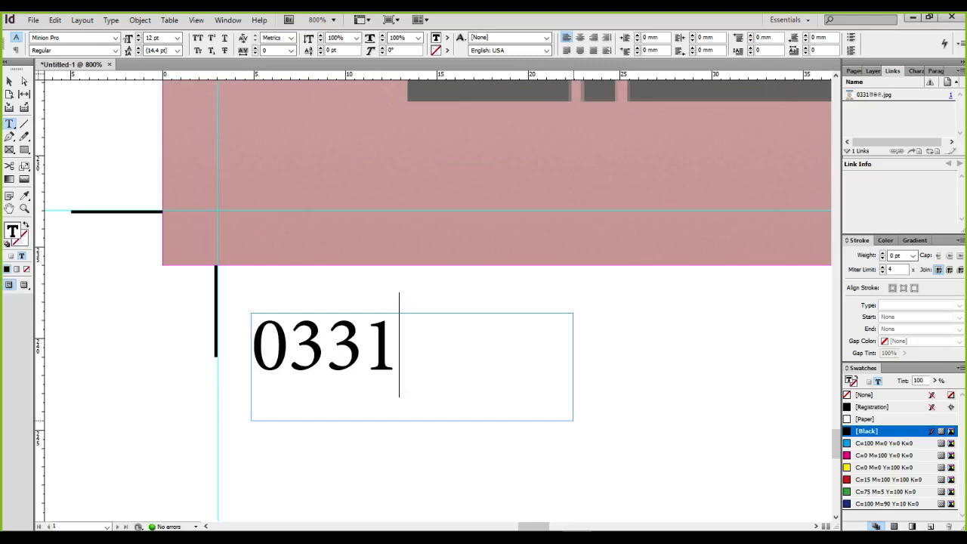
pyautogui.write('☒☒☒')
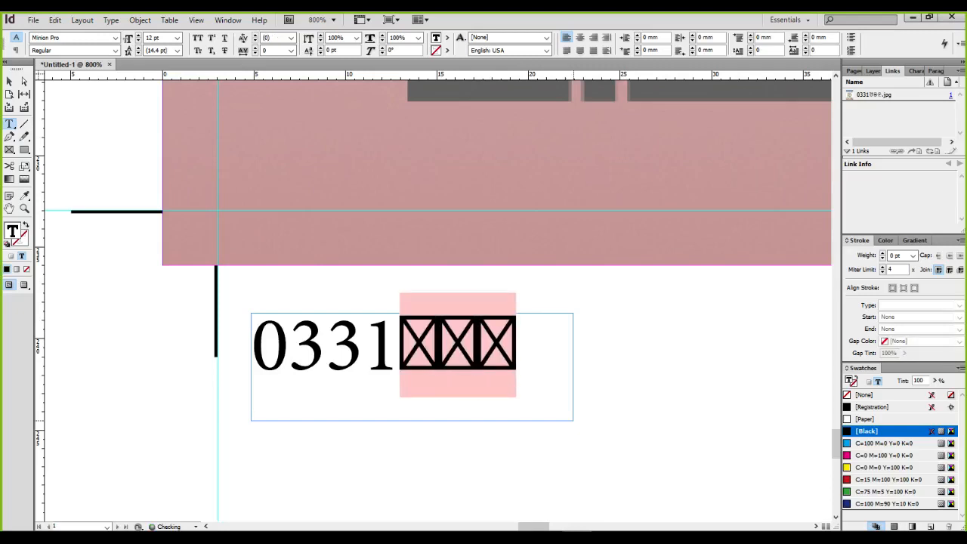
pyautogui.hotkey('ctrl', 'a')
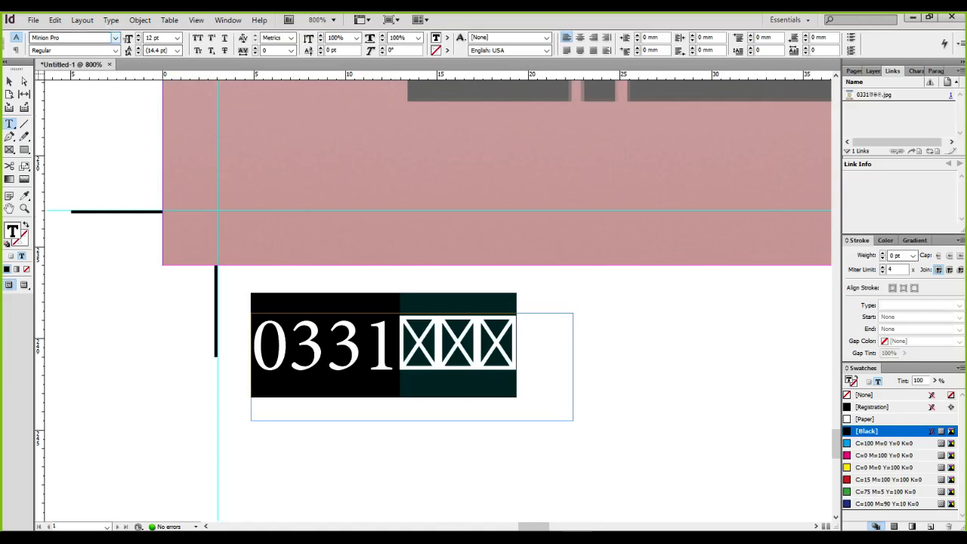
# Set the label text to Malgun Gothic at 10 pt
pyautogui.click(114, 38)
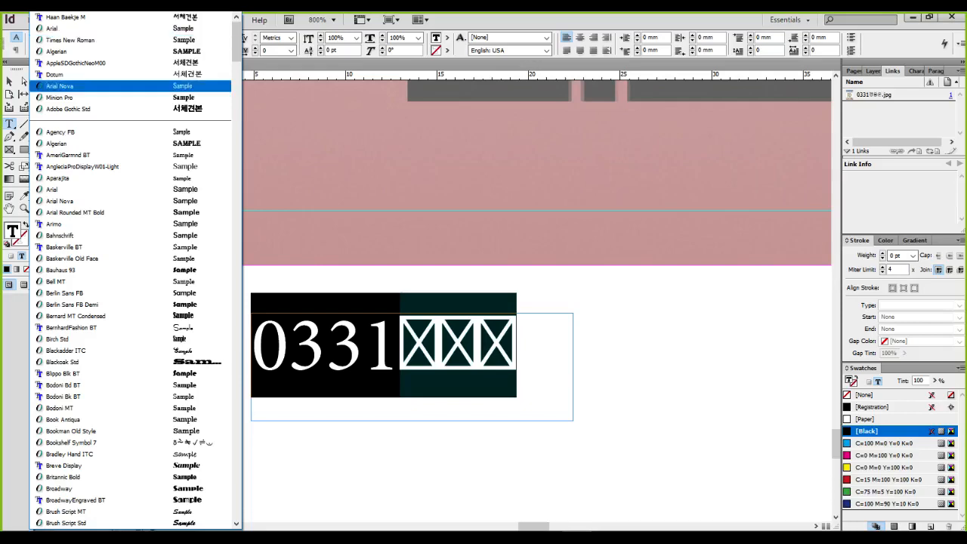
pyautogui.scroll(-10, 132, 167)
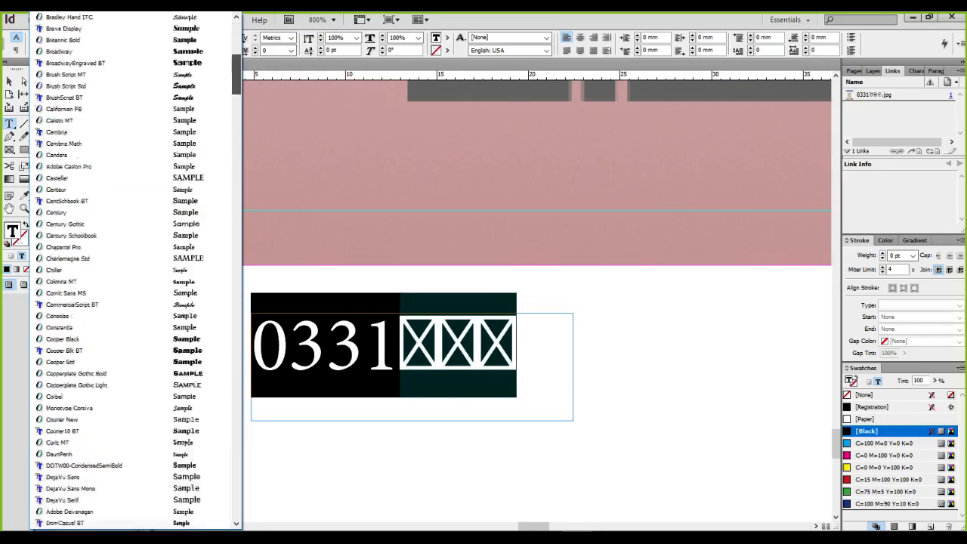
pyautogui.scroll(-6, 132, 270)
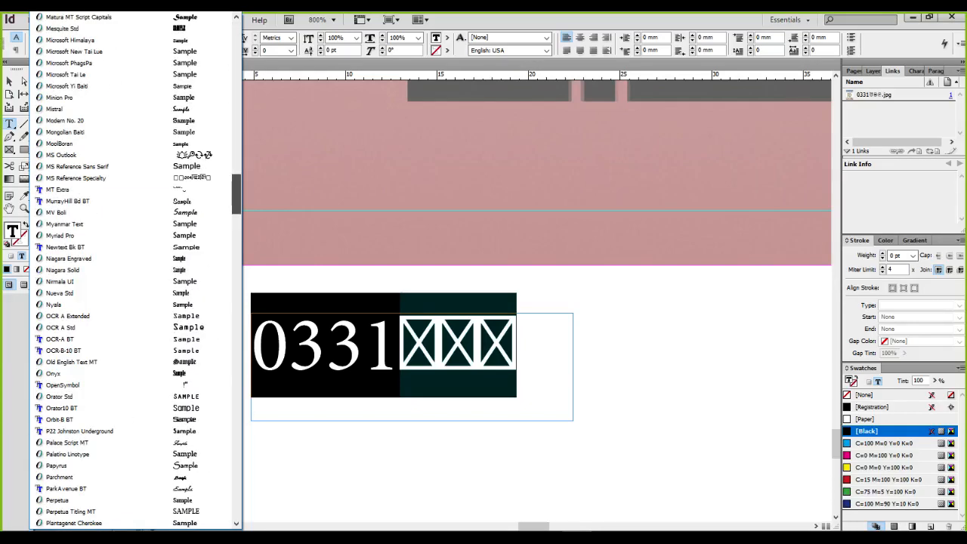
pyautogui.scroll(9, 132, 270)
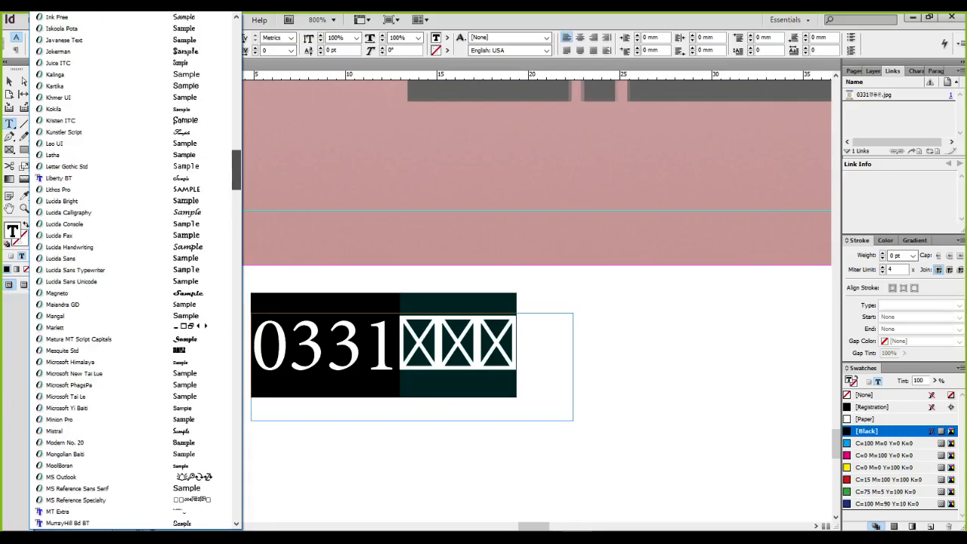
pyautogui.scroll(-20, 133, 270)
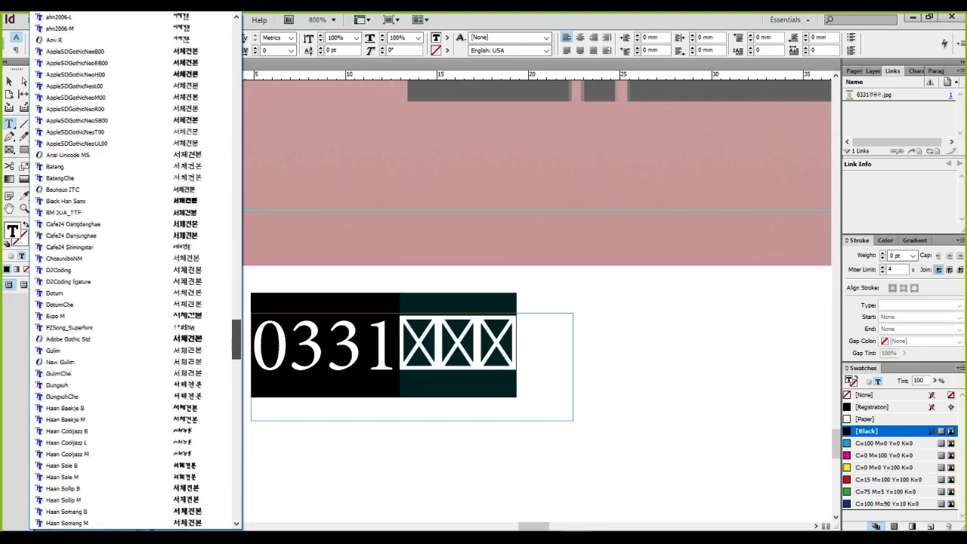
pyautogui.scroll(-20, 132, 270)
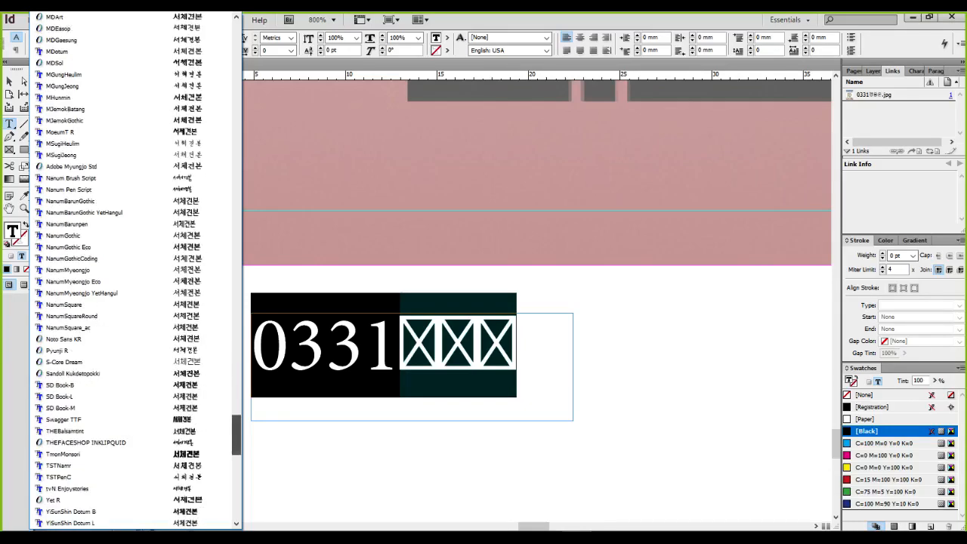
pyautogui.scroll(6, 114, 370)
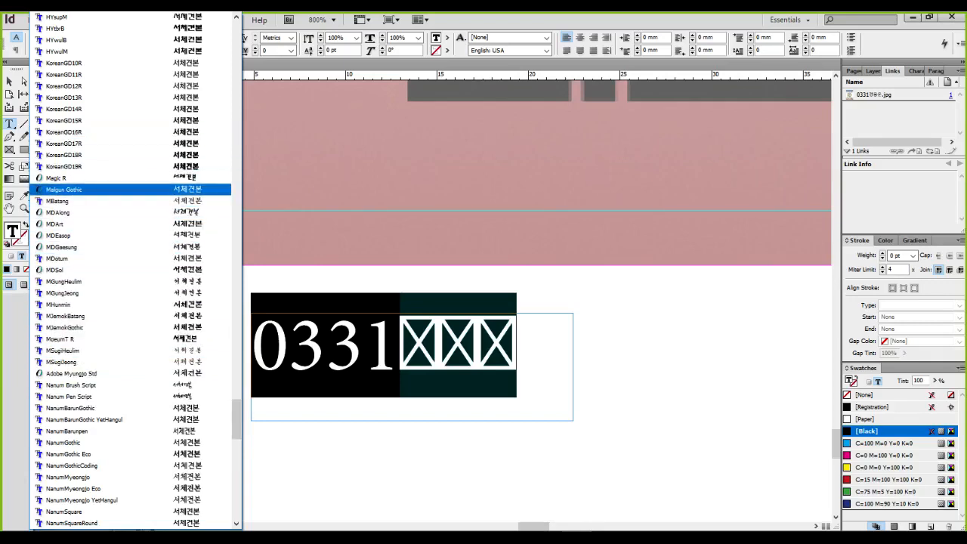
pyautogui.click(63, 188)
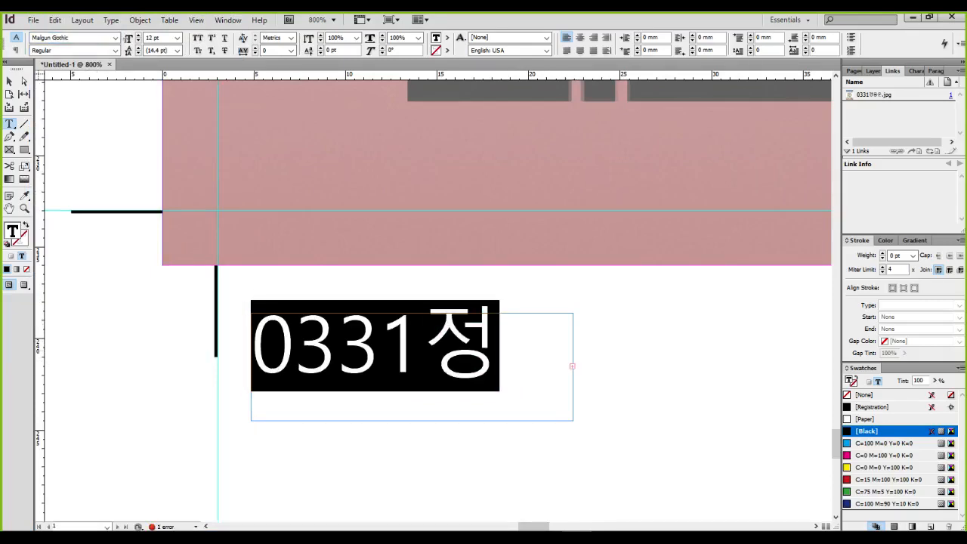
pyautogui.click(176, 38)
pyautogui.click(155, 80)
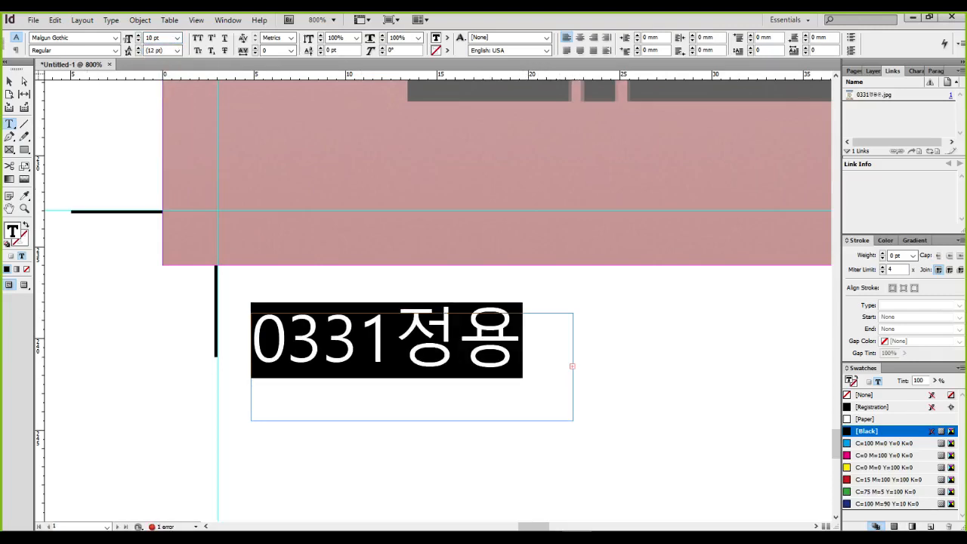
# Widen the label's text frame to the right
pyautogui.press('Escape')
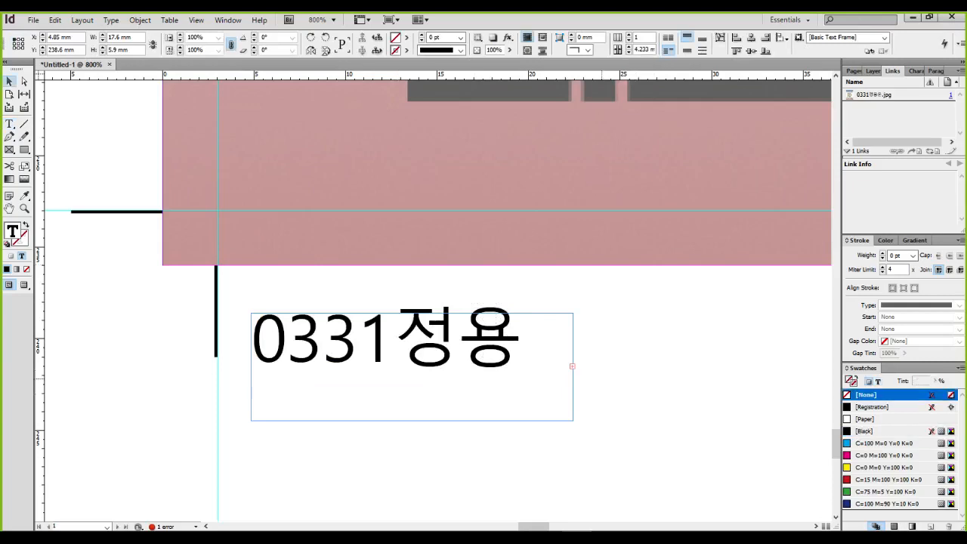
pyautogui.moveTo(572, 330); pyautogui.dragTo(629, 330)
pyautogui.hotkey('ctrl', 'z')
pyautogui.moveTo(572, 312); pyautogui.dragTo(651, 309)
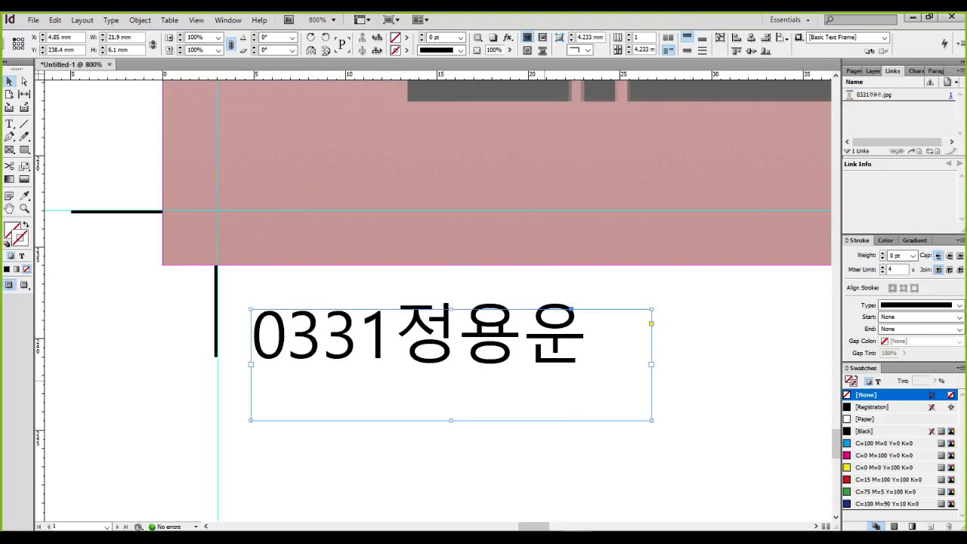
pyautogui.click(468, 440)
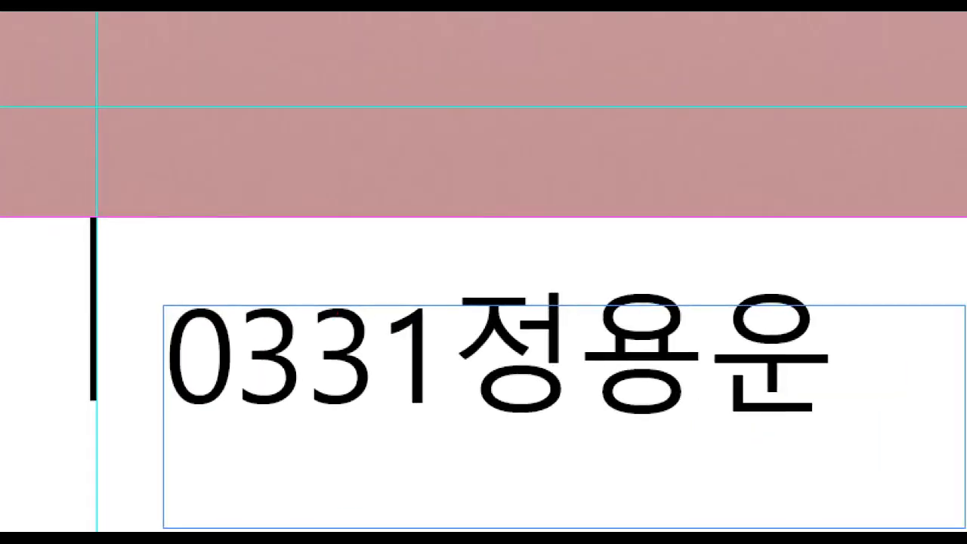
# Nudge the label frame down slightly to Y 238.75 mm
pyautogui.click(504, 336)
pyautogui.moveTo(466, 301); pyautogui.dragTo(642, 301)
pyautogui.moveTo(483, 111); pyautogui.dragTo(602, 113)
pyautogui.moveTo(536, 117)
pyautogui.mouseDown()
pyautogui.moveTo(540, 228)
pyautogui.moveTo(576, 204)
pyautogui.mouseUp()
pyautogui.moveTo(531, 240)
pyautogui.mouseDown()
pyautogui.moveTo(576, 205)
pyautogui.moveTo(531, 296)
pyautogui.moveTo(538, 239)
pyautogui.moveTo(518, 258)
pyautogui.moveTo(572, 267)
pyautogui.mouseUp()
pyautogui.press('Escape')
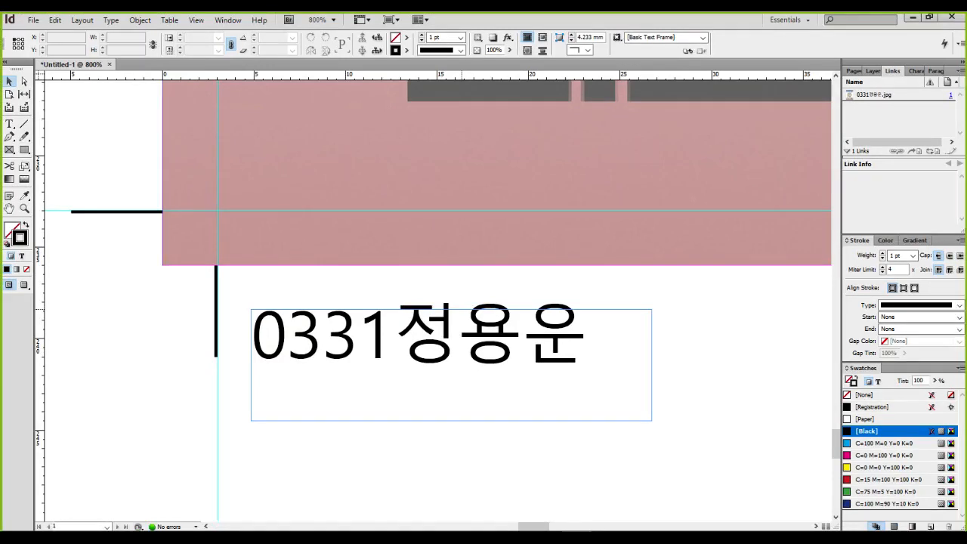
pyautogui.moveTo(461, 332); pyautogui.dragTo(461, 332)
pyautogui.hotkey('ctrl', '2')
pyautogui.moveTo(202, 355)
pyautogui.mouseDown()
pyautogui.moveTo(274, 356)
pyautogui.moveTo(271, 380)
pyautogui.moveTo(293, 368)
pyautogui.mouseUp()
pyautogui.press('Escape')
pyautogui.press('Down')
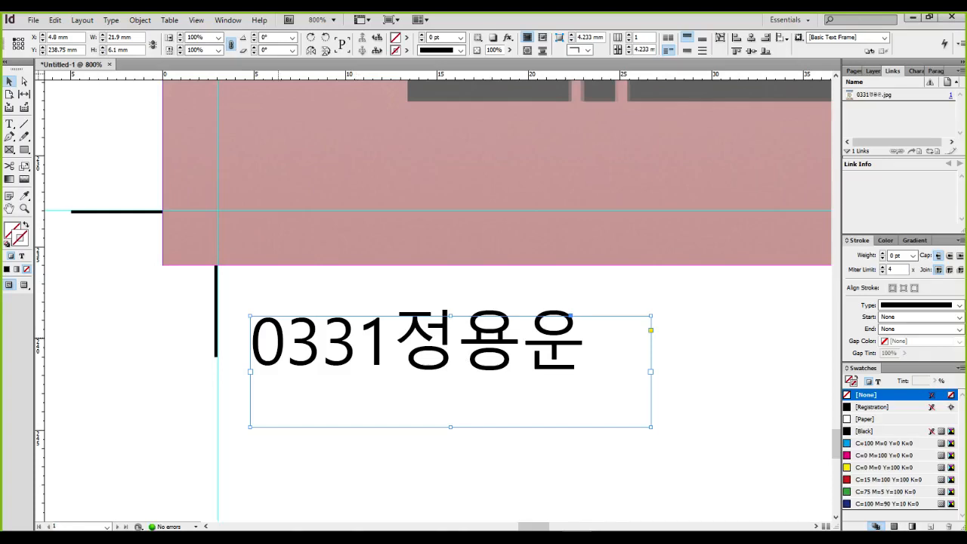
# Zoom out to 75% and scroll to show the whole page, poster and '0331' label
pyautogui.hotkey('ctrl', '1')
pyautogui.click(215, 353)
pyautogui.moveTo(216, 316)
pyautogui.mouseDown()
pyautogui.moveTo(293, 318)
pyautogui.moveTo(275, 334)
pyautogui.mouseUp()
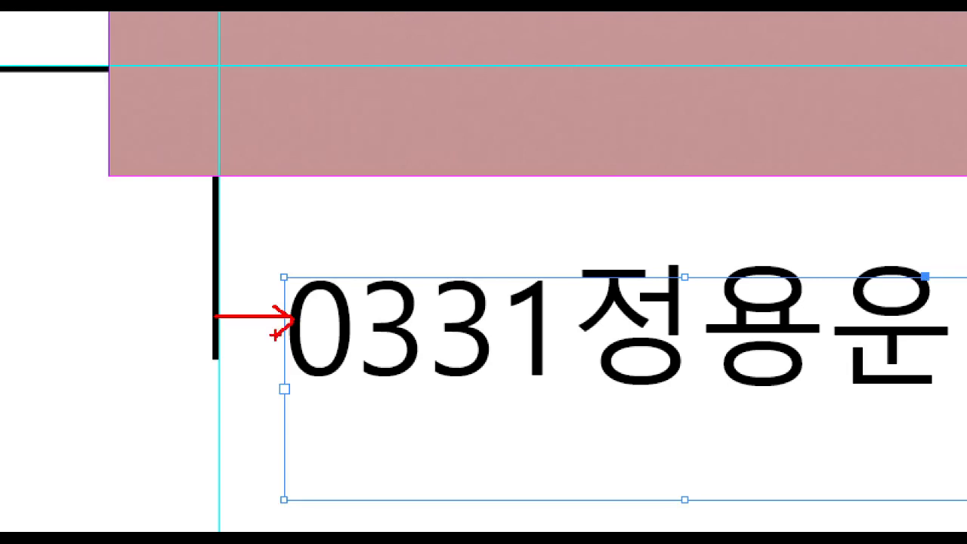
pyautogui.press('Escape')
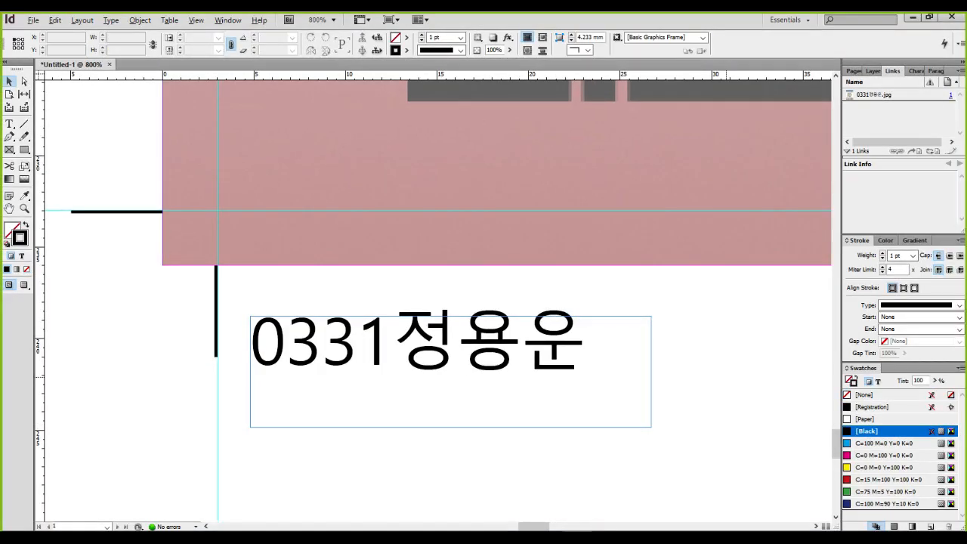
pyautogui.scroll(-5, 726, 377)
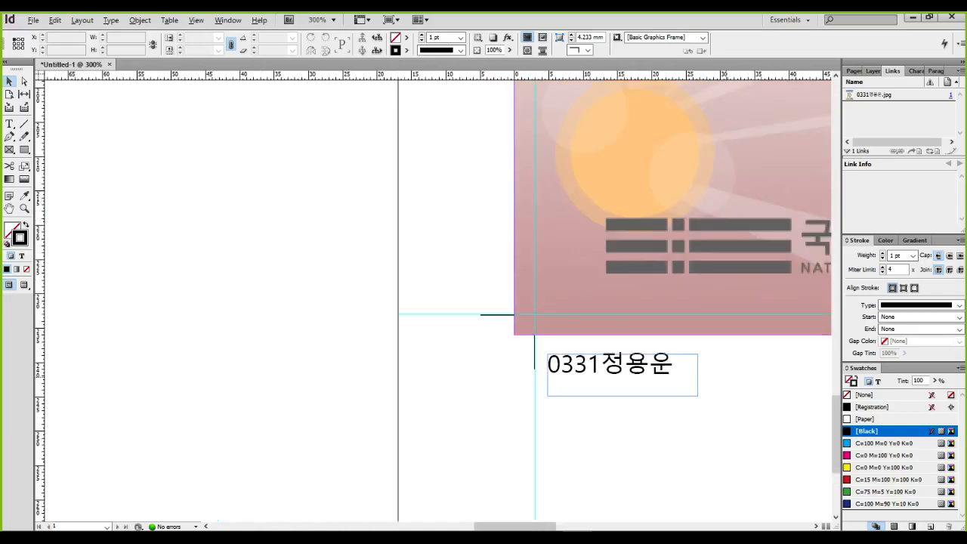
pyautogui.scroll(-3, 725, 377)
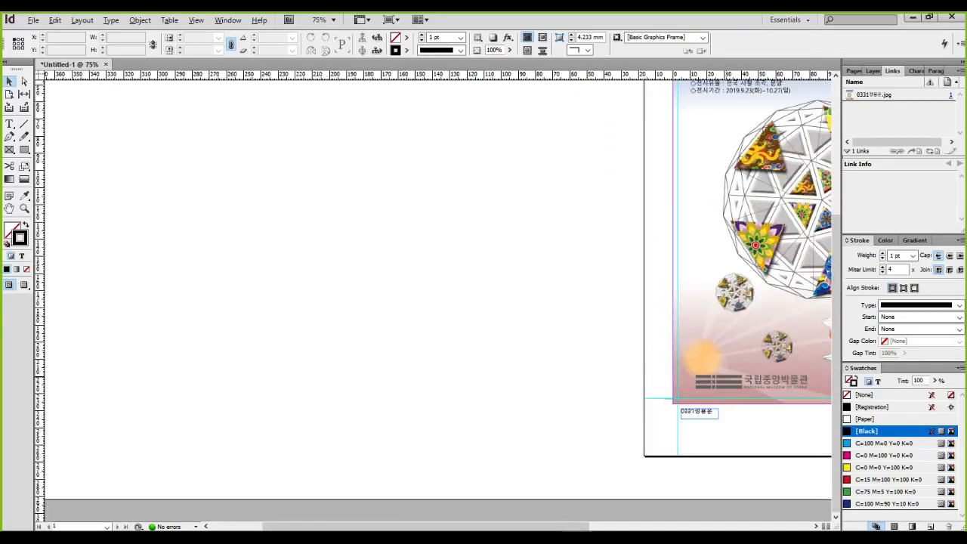
pyautogui.hscroll(5, 726, 377)
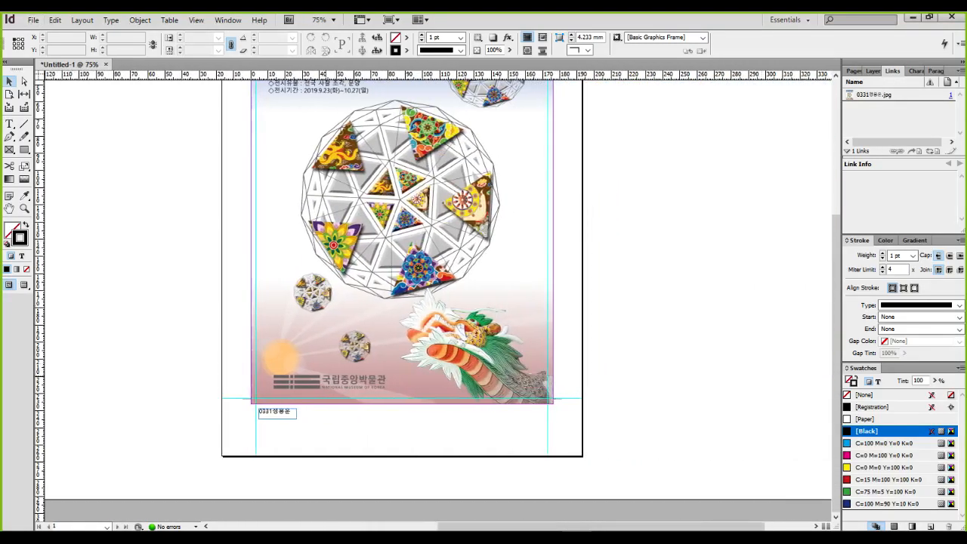
pyautogui.scroll(3, 436, 301)
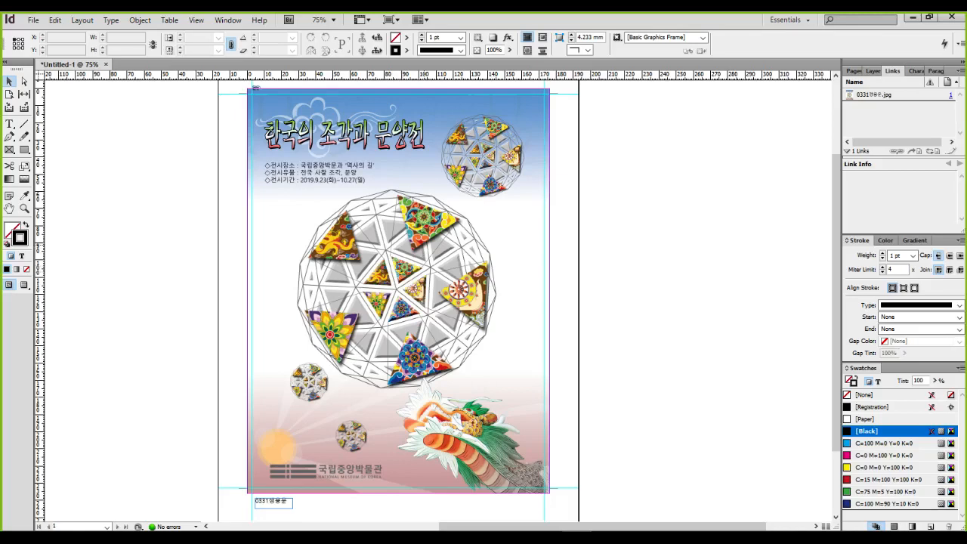
pyautogui.click(33, 20)
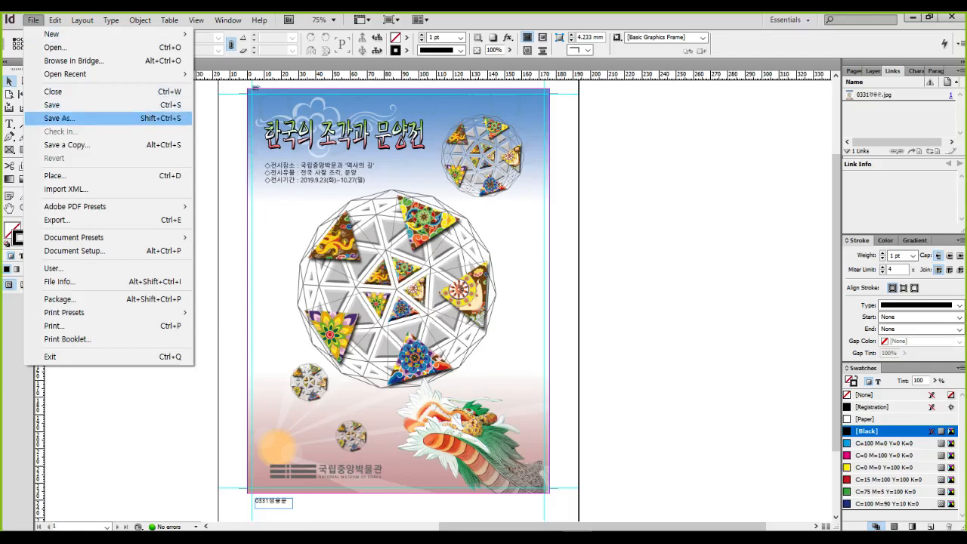
pyautogui.click(59, 118)
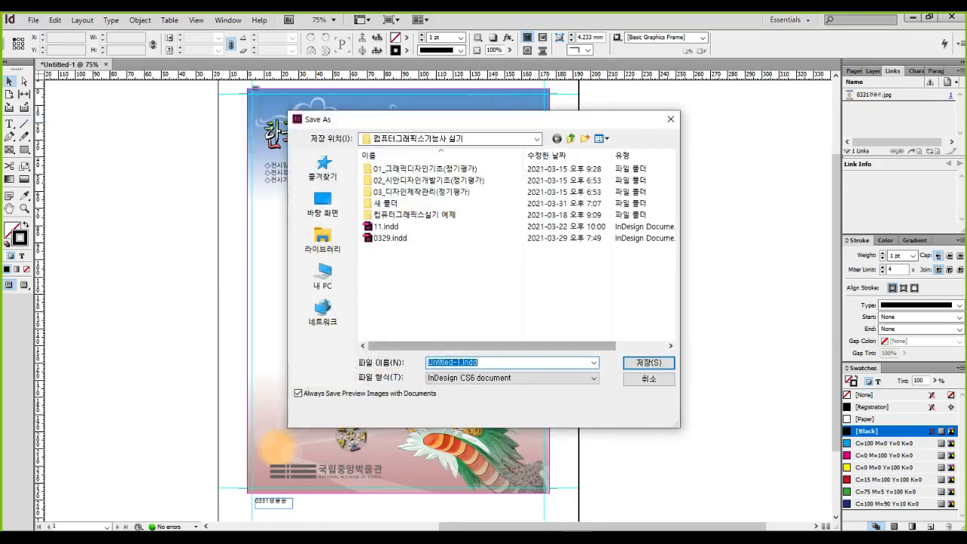
pyautogui.write('0331')
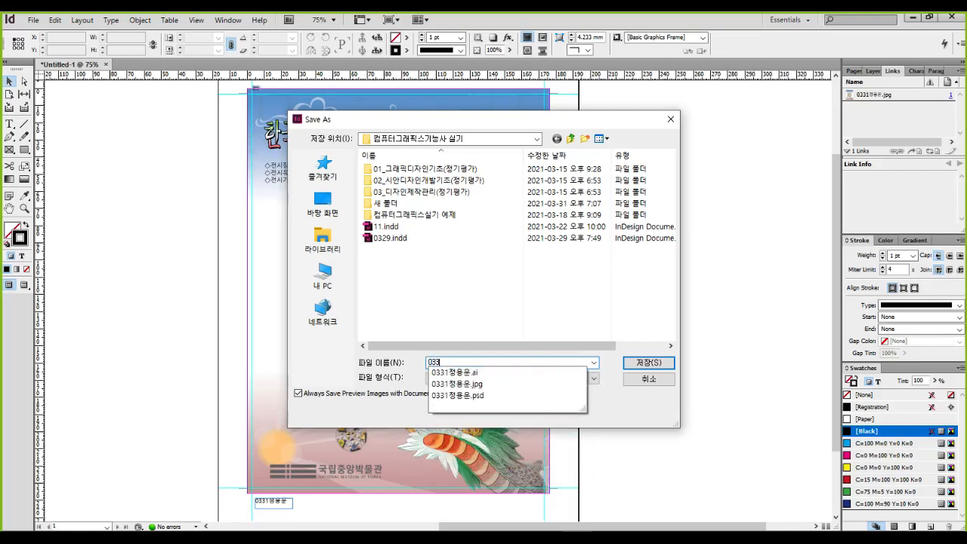
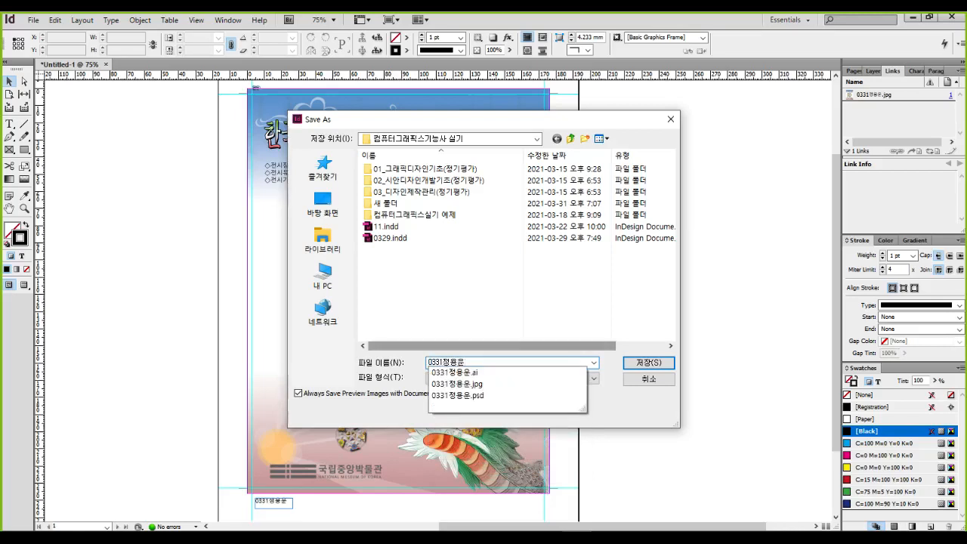
pyautogui.press('Return')
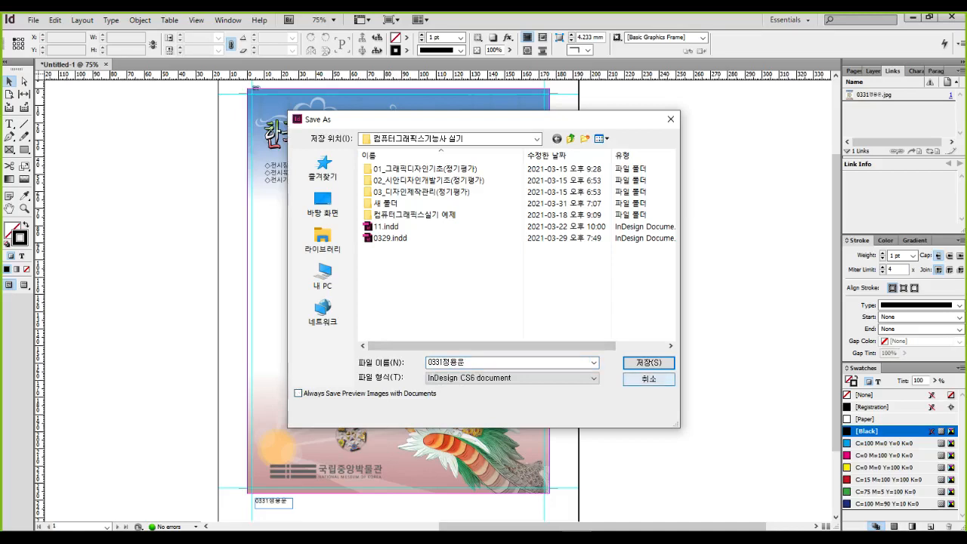
pyautogui.click(648, 363)
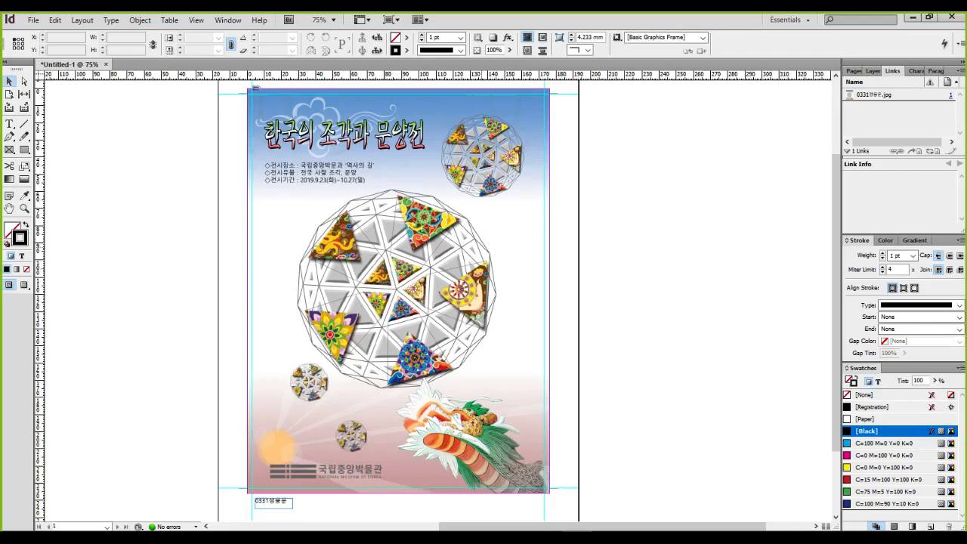
# Bring the page into view and select the placed poster image
pyautogui.scroll(5, 364, 163)
pyautogui.moveTo(364, 163); pyautogui.dragTo(424, 382)
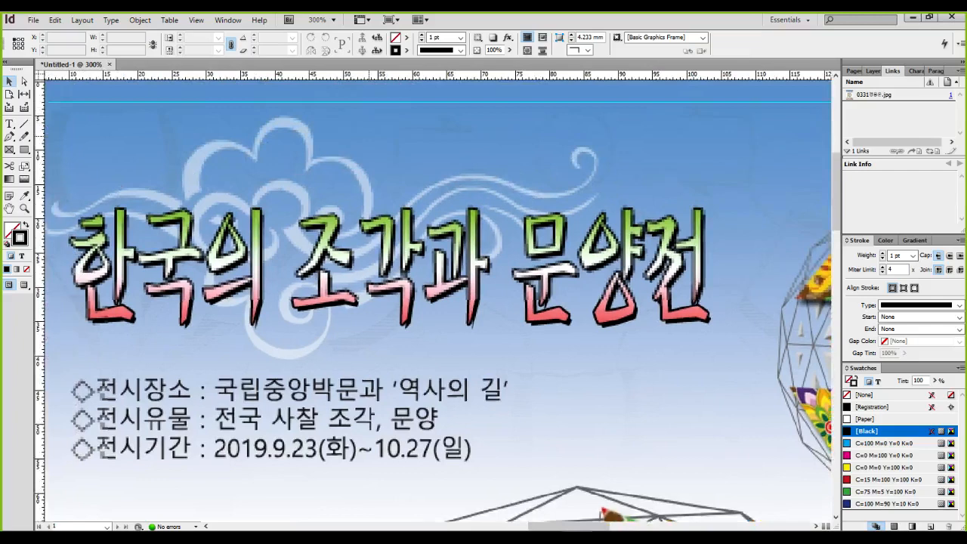
pyautogui.moveTo(370, 137); pyautogui.dragTo(427, 269)
pyautogui.hotkey('ctrl', '2')
pyautogui.moveTo(219, 212); pyautogui.dragTo(539, 213)
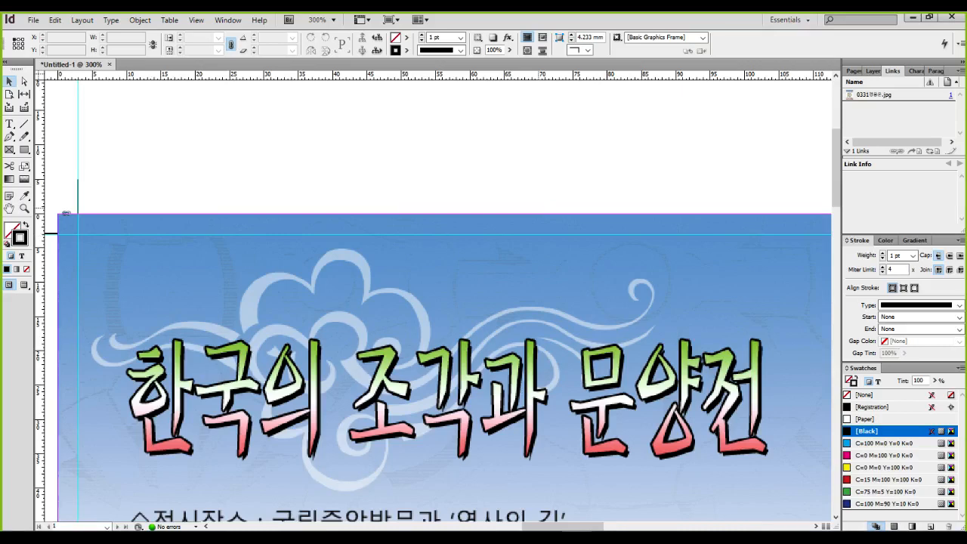
pyautogui.click(65, 213)
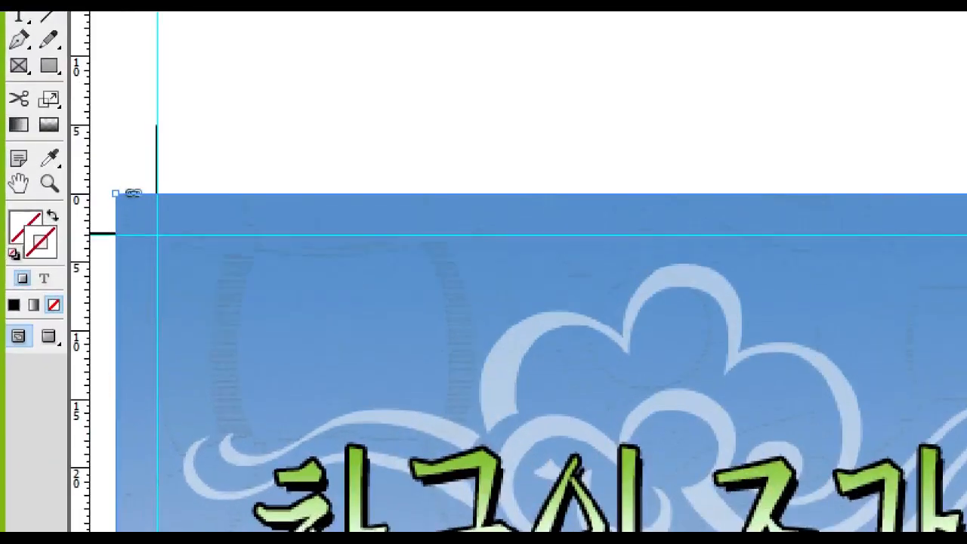
# Set the image frame's 1 pt stroke to pure black, CMYK 0/0/0/100
pyautogui.moveTo(20, 235); pyautogui.dragTo(63, 271)
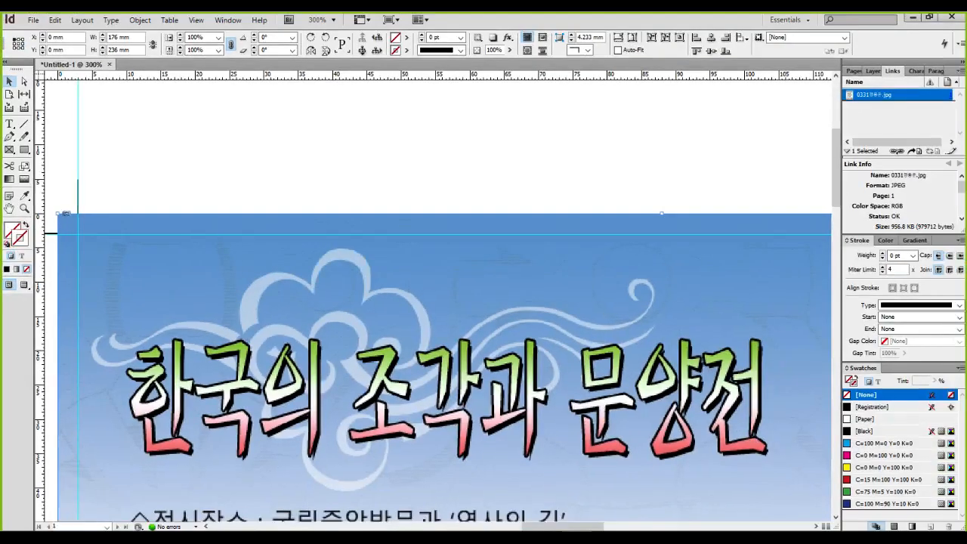
pyautogui.doubleClick(42, 253)
pyautogui.click(399, 277)
pyautogui.click(297, 373)
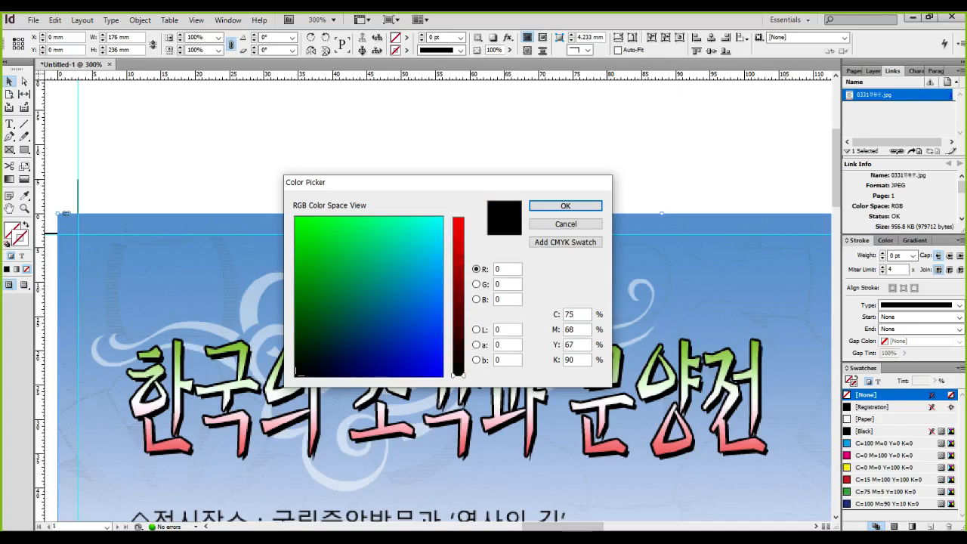
pyautogui.doubleClick(570, 314)
pyautogui.write('0')
pyautogui.press('Tab')
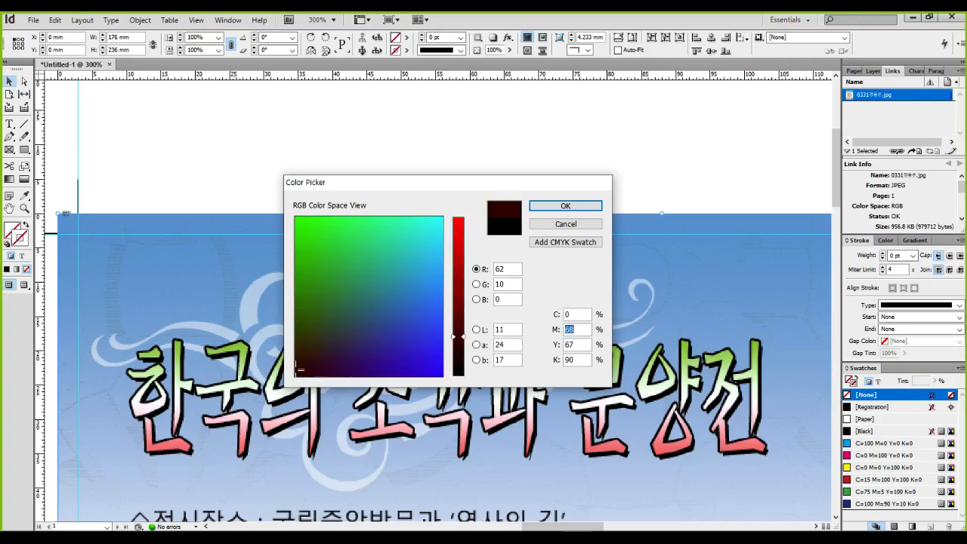
pyautogui.write('0')
pyautogui.press('Tab')
pyautogui.write('0')
pyautogui.press('Tab')
pyautogui.write('100')
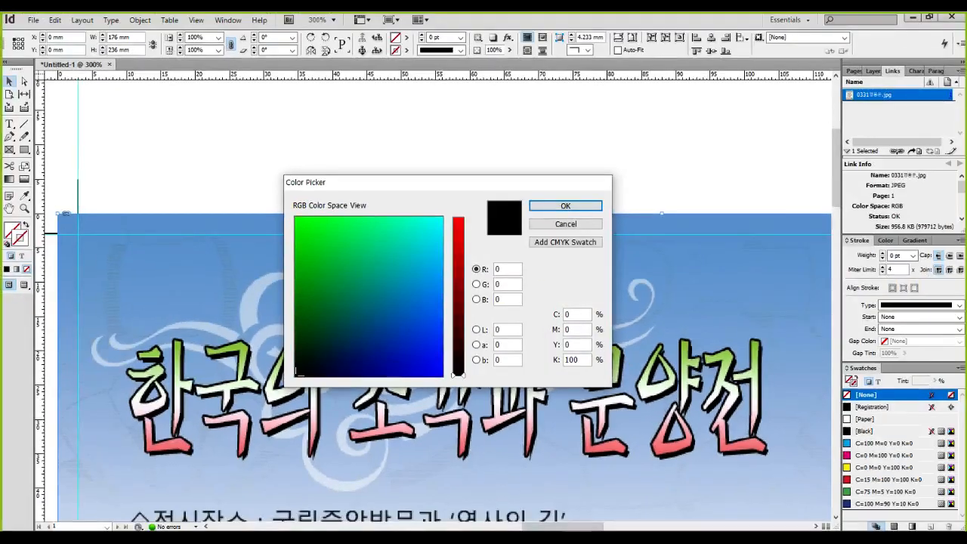
pyautogui.press('Return')
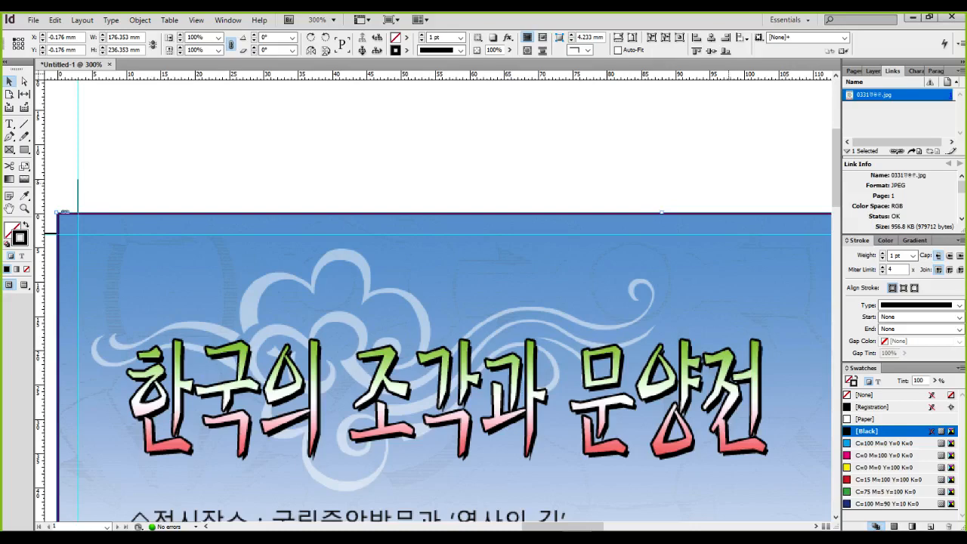
pyautogui.click(309, 149)
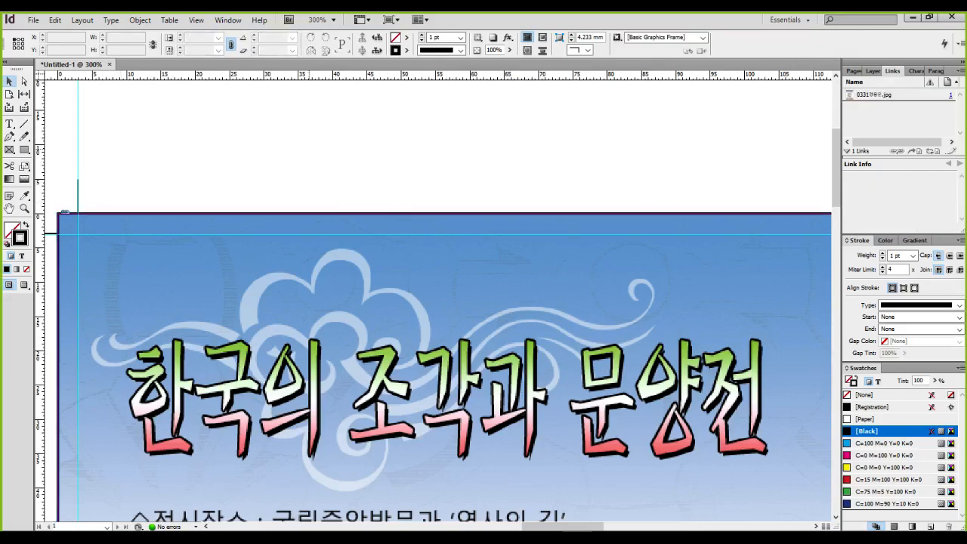
# Start a Save As and enter the file name 0331 followed by the student's name
pyautogui.scroll(-3, 309, 149)
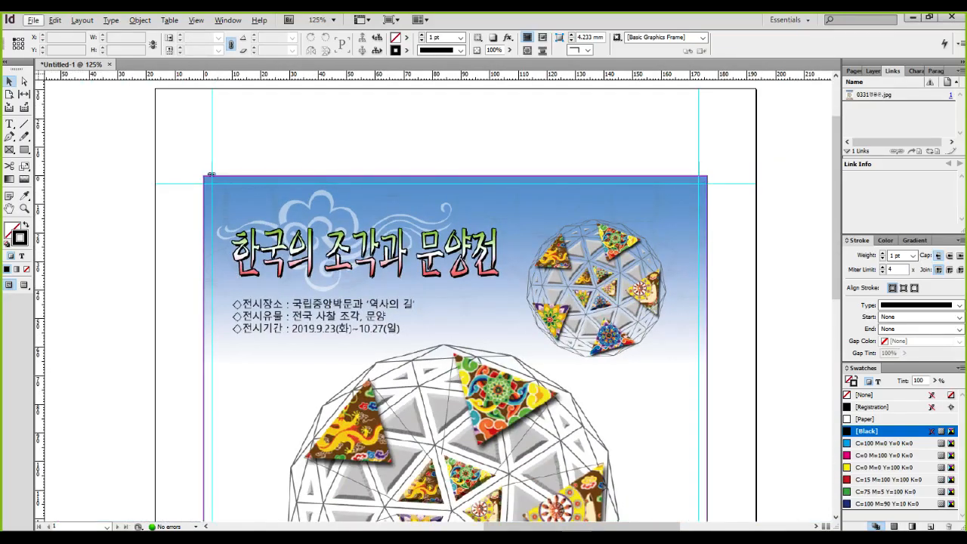
pyautogui.click(33, 20)
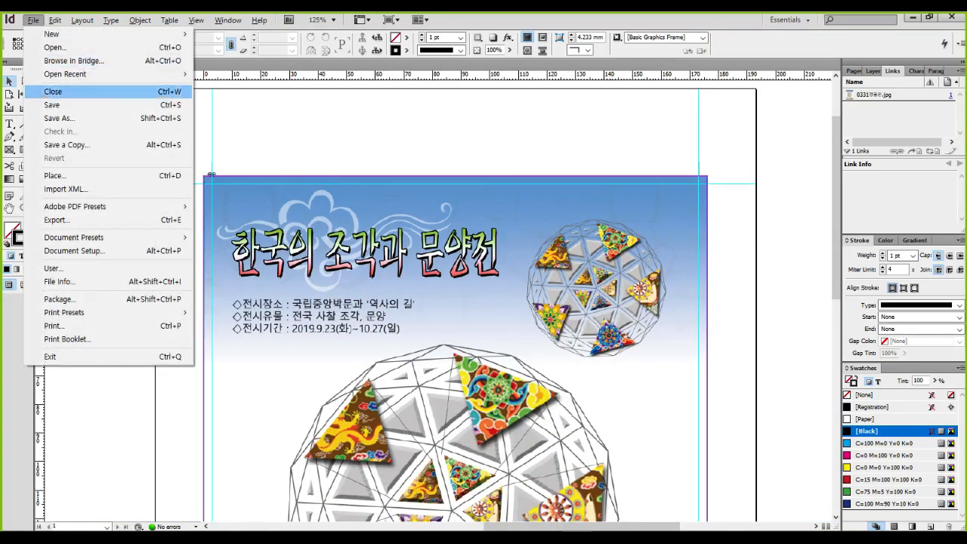
pyautogui.click(59, 118)
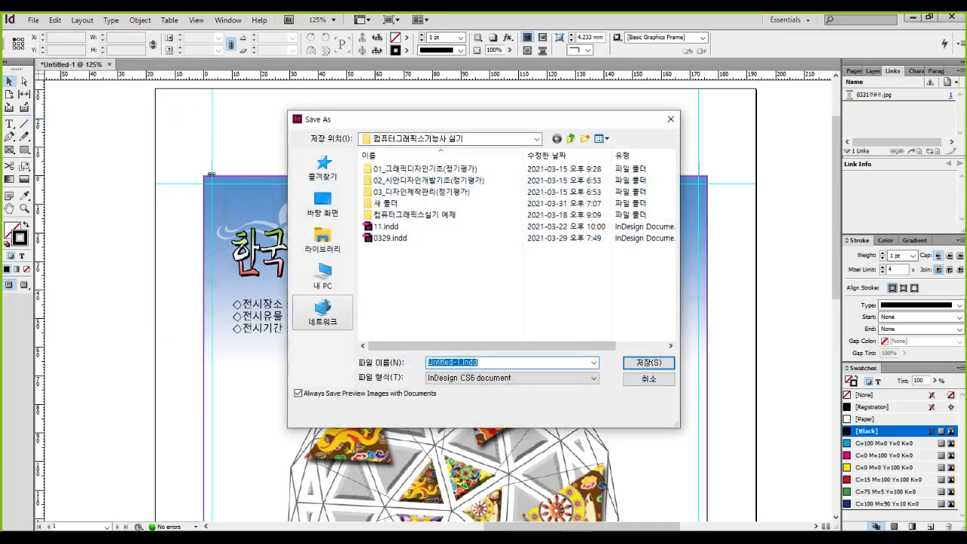
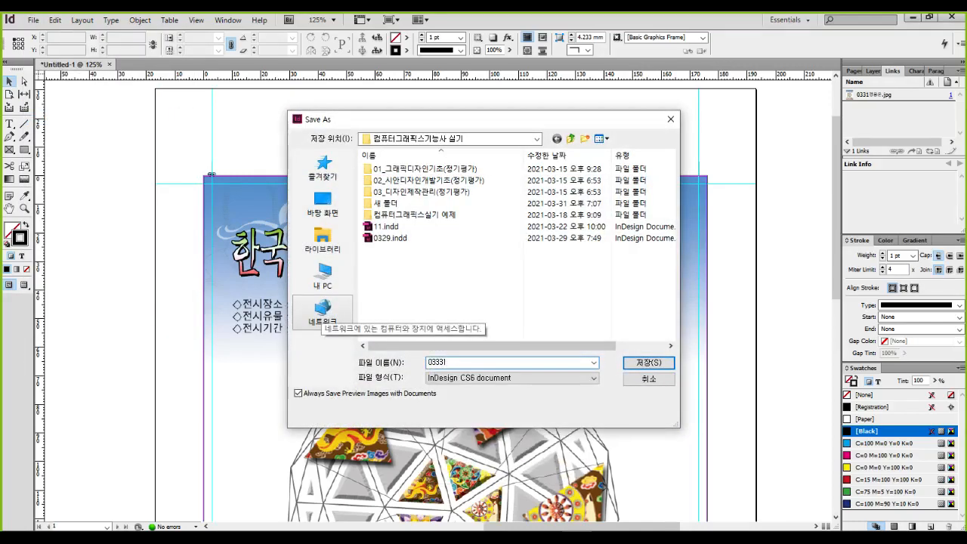
pyautogui.press('BackSpace')
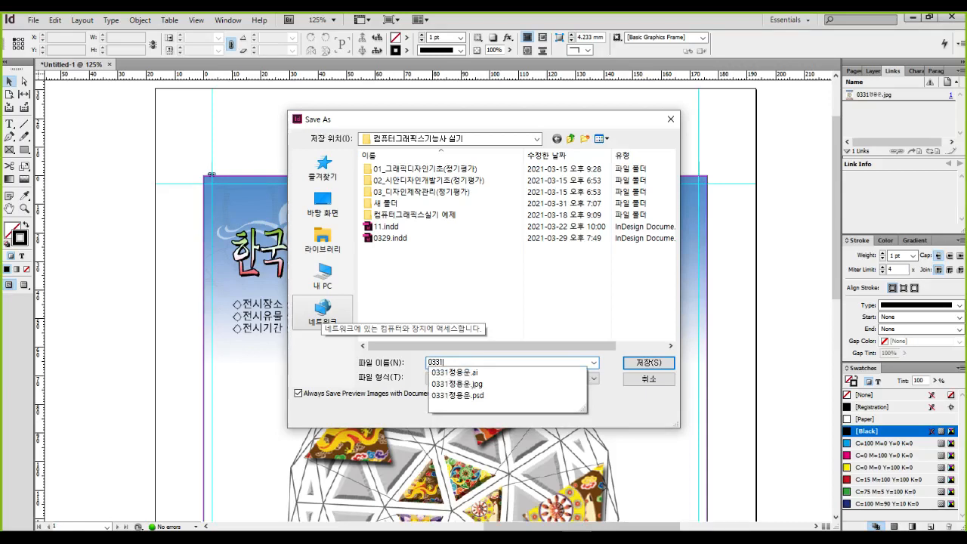
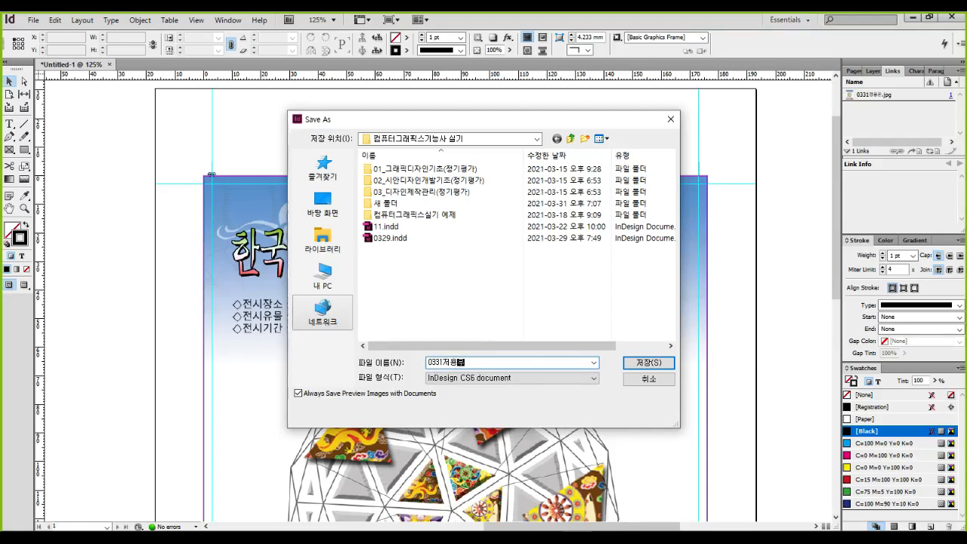
pyautogui.press('BackSpace')
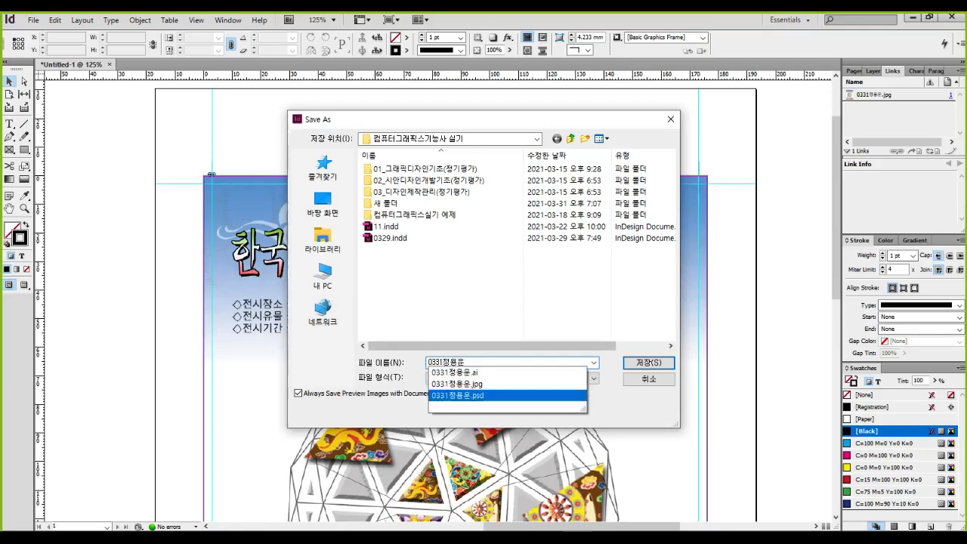
# Keep InDesign CS6 document as the save format in the Save As window
pyautogui.hotkey('ctrl', '1')
pyautogui.click(519, 395)
pyautogui.moveTo(322, 345); pyautogui.dragTo(523, 384)
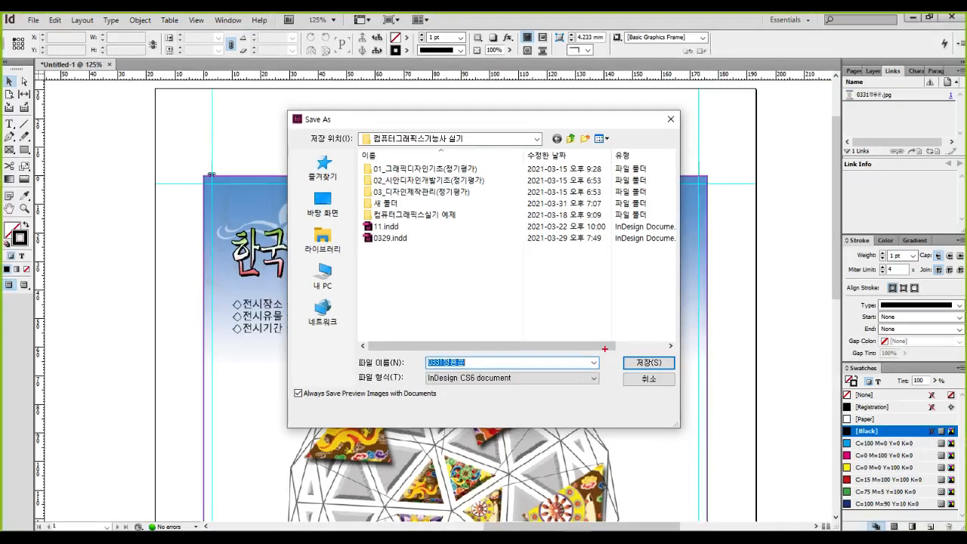
pyautogui.press('w')
pyautogui.moveTo(209, 124)
pyautogui.mouseDown()
pyautogui.moveTo(190, 136)
pyautogui.moveTo(247, 126)
pyautogui.mouseUp()
pyautogui.moveTo(268, 102); pyautogui.dragTo(259, 171)
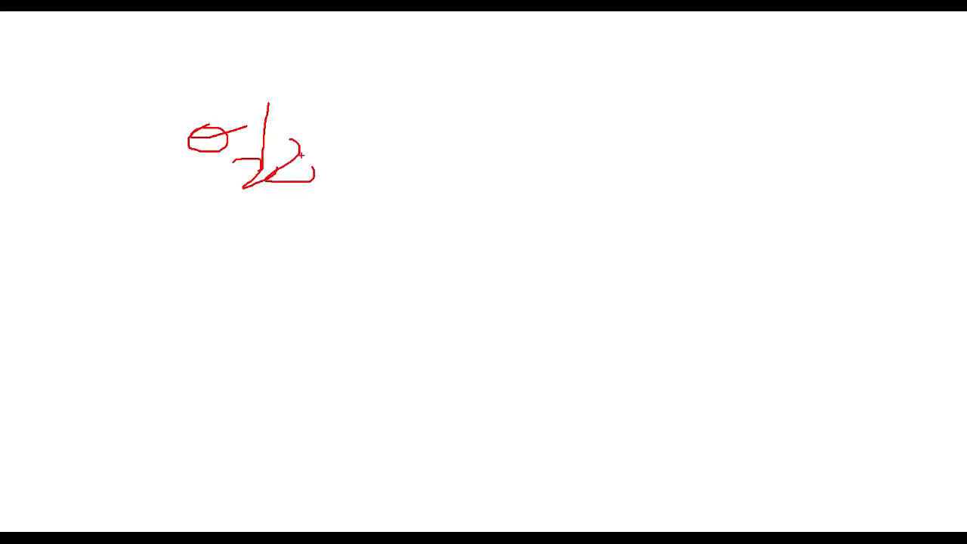